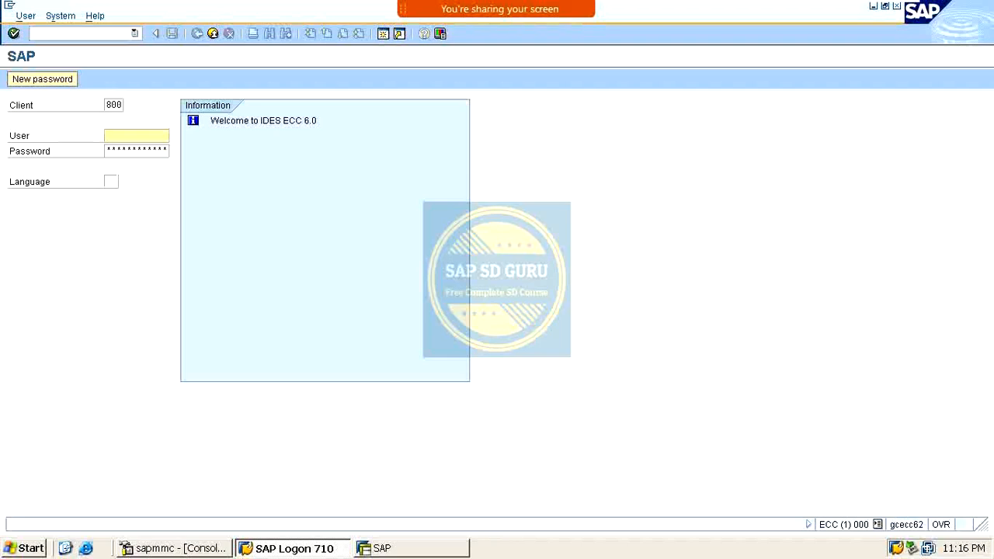
Annotate the logon screen with the handwritten title "FREE goods", underline it twice, and close the annotation
mouse_move(580, 15)
left_click(754, 19)
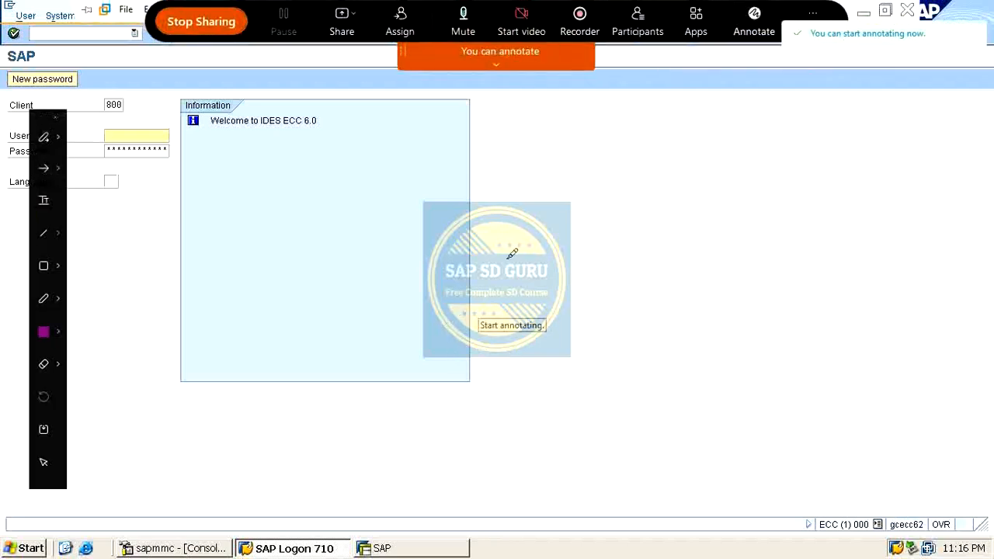
mouse_move(516, 223)
left_mouse_down()
mouse_move(512, 270)
mouse_move(508, 234)
mouse_move(504, 254)
left_mouse_up()
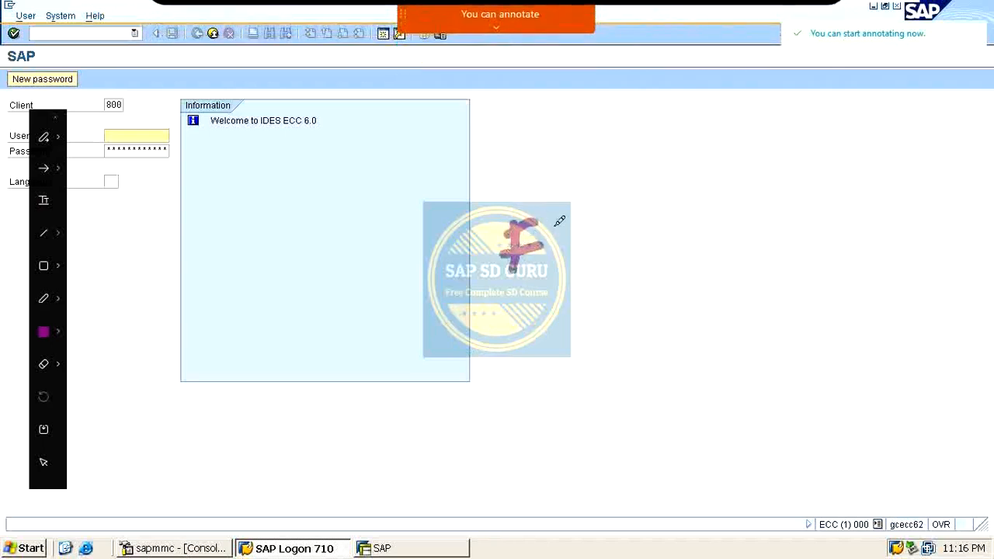
mouse_move(556, 200)
left_mouse_down()
mouse_move(560, 253)
mouse_move(583, 247)
left_mouse_up()
mouse_move(623, 191)
left_mouse_down()
mouse_move(610, 198)
mouse_move(630, 232)
mouse_move(658, 181)
mouse_move(686, 230)
mouse_move(695, 199)
left_mouse_up()
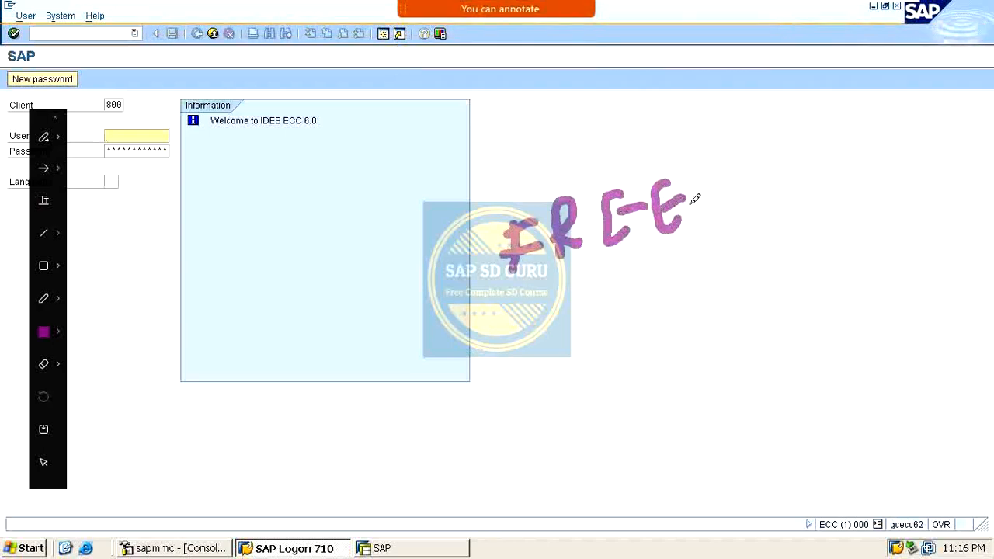
mouse_move(742, 171)
left_mouse_down()
mouse_move(736, 238)
mouse_move(733, 225)
left_mouse_up()
mouse_move(779, 166)
left_mouse_down()
mouse_move(801, 186)
mouse_move(807, 165)
mouse_move(849, 162)
mouse_move(876, 172)
mouse_move(887, 198)
left_mouse_up()
mouse_move(932, 147)
left_mouse_down()
mouse_move(916, 153)
mouse_move(919, 198)
left_mouse_up()
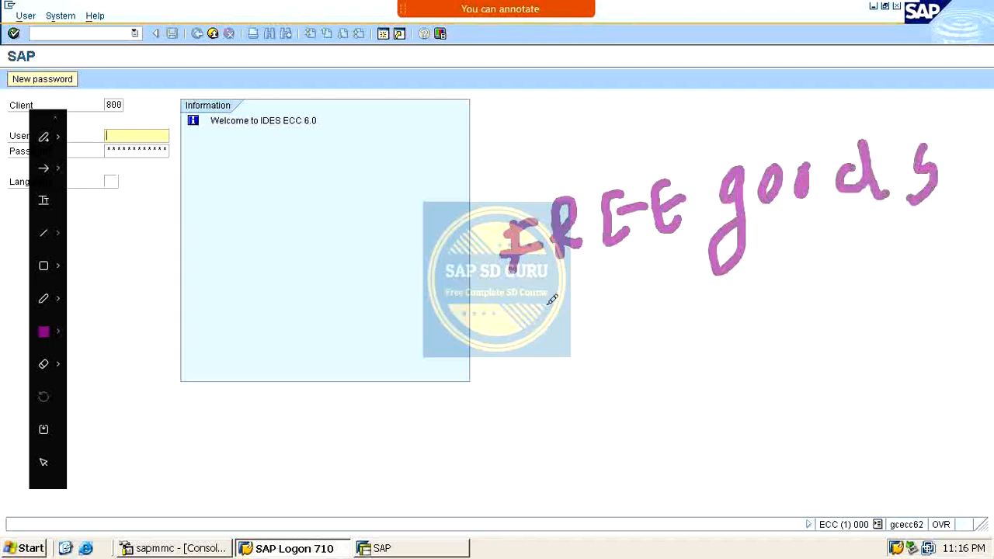
left_click_drag(547, 304, 905, 230)
left_click_drag(658, 320, 987, 225)
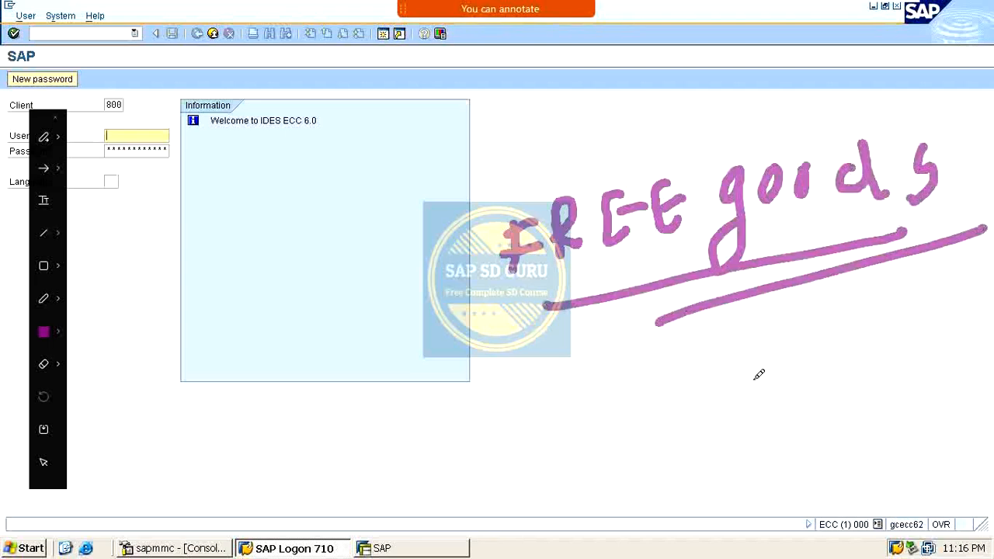
left_click(55, 118)
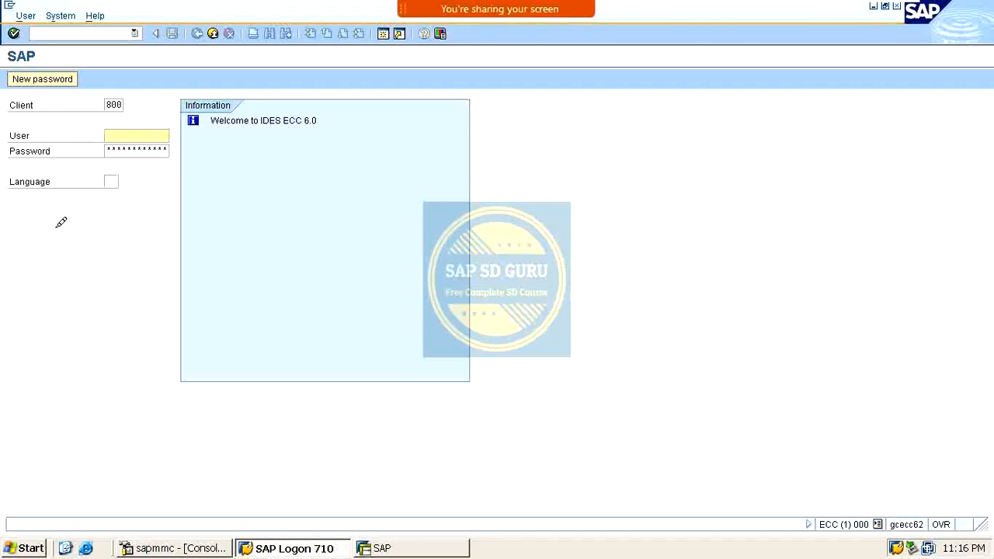
Log on to client 800 as user sapuser with the account password
type("sapuser")
key("Tab")
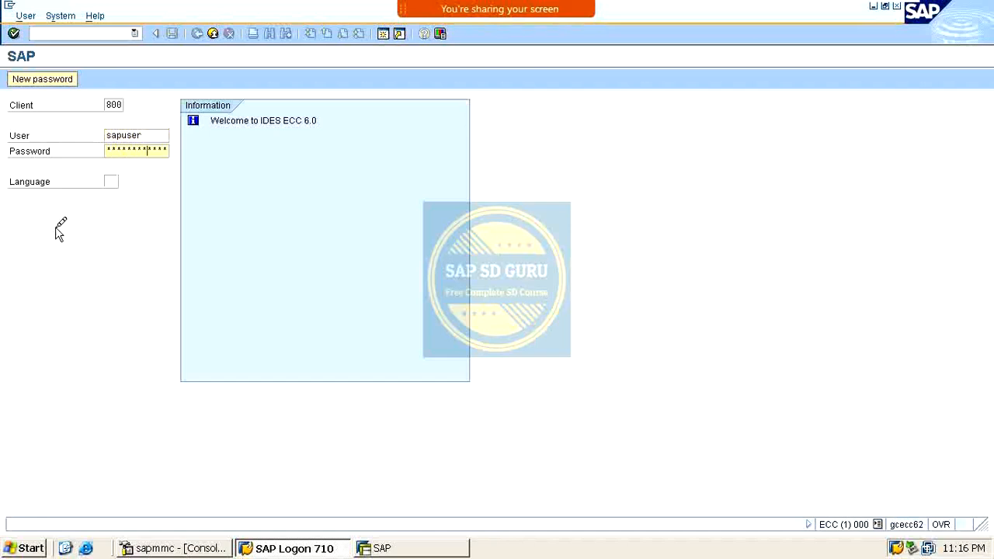
key("Return")
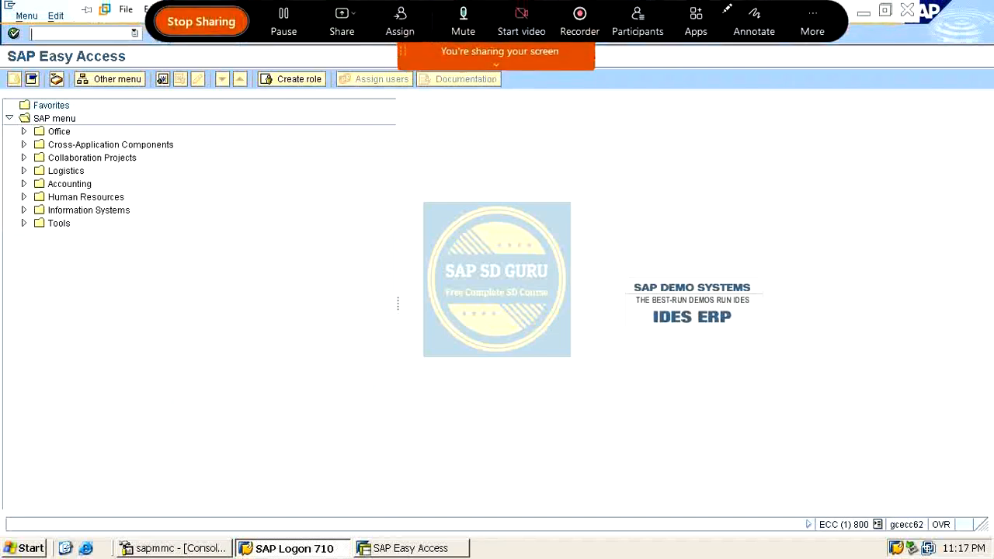
Start annotating and sketch an X followed by arrows, with a branch leading down to a y and another arrow
left_click(752, 24)
mouse_move(315, 186)
left_mouse_down()
mouse_move(353, 219)
mouse_move(308, 234)
left_mouse_up()
mouse_move(375, 207)
left_mouse_down()
mouse_move(412, 187)
mouse_move(405, 235)
left_mouse_up()
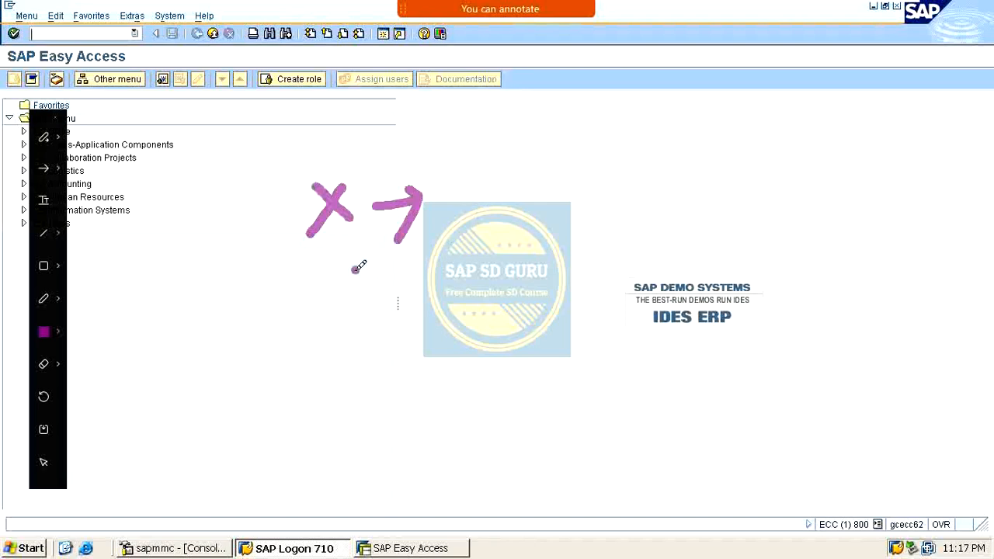
mouse_move(355, 268)
left_mouse_down()
mouse_move(372, 311)
mouse_move(401, 302)
mouse_move(379, 339)
left_mouse_up()
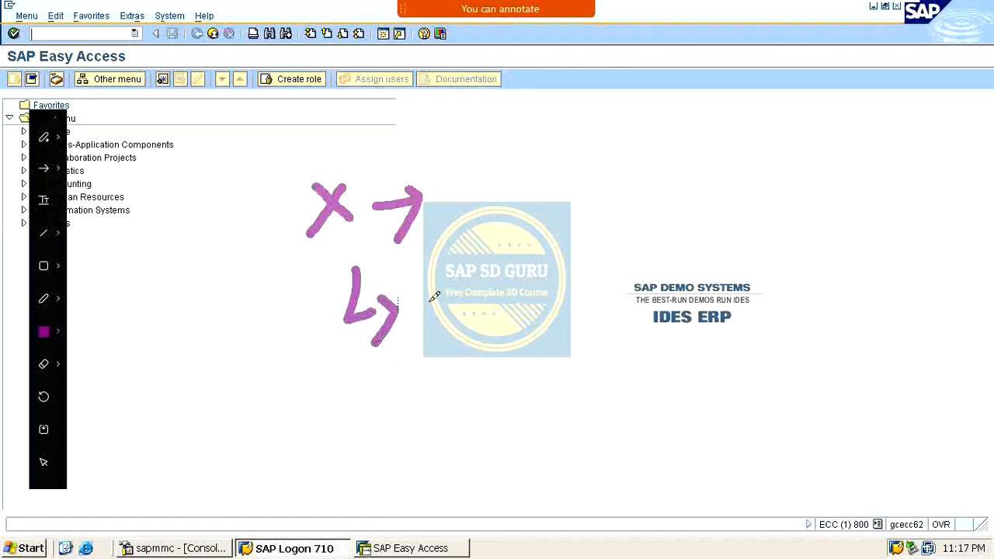
mouse_move(429, 294)
left_mouse_down()
mouse_move(412, 363)
mouse_move(399, 356)
left_mouse_up()
mouse_move(426, 289)
left_mouse_down()
mouse_move(410, 320)
mouse_move(478, 297)
left_mouse_up()
mouse_move(470, 216)
left_mouse_down()
mouse_move(504, 202)
mouse_move(504, 229)
left_mouse_up()
left_click_drag(501, 268, 492, 323)
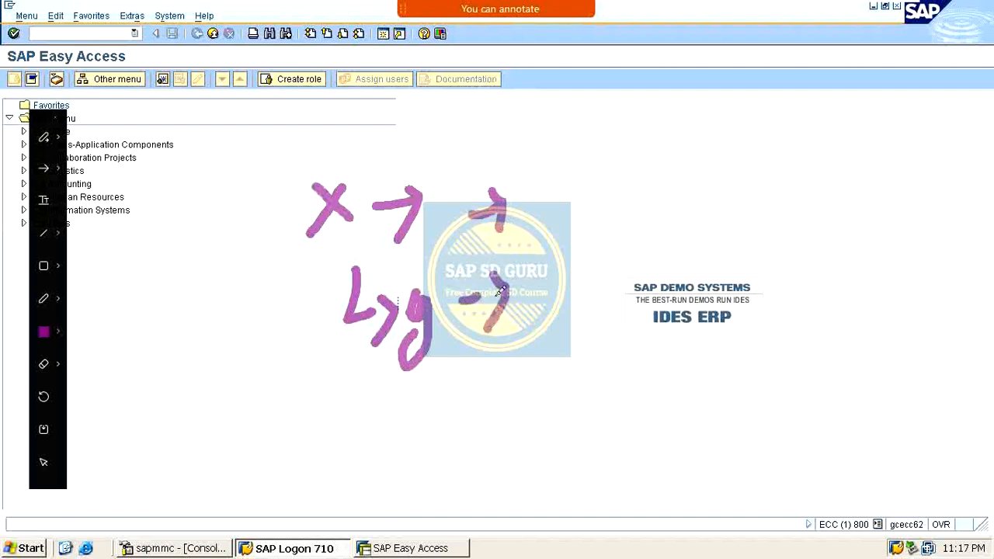
Circle the X in the sketch, add a check mark beside it, and underline the y twice
mouse_move(364, 162)
left_mouse_down()
mouse_move(276, 240)
mouse_move(361, 187)
mouse_move(346, 159)
left_mouse_up()
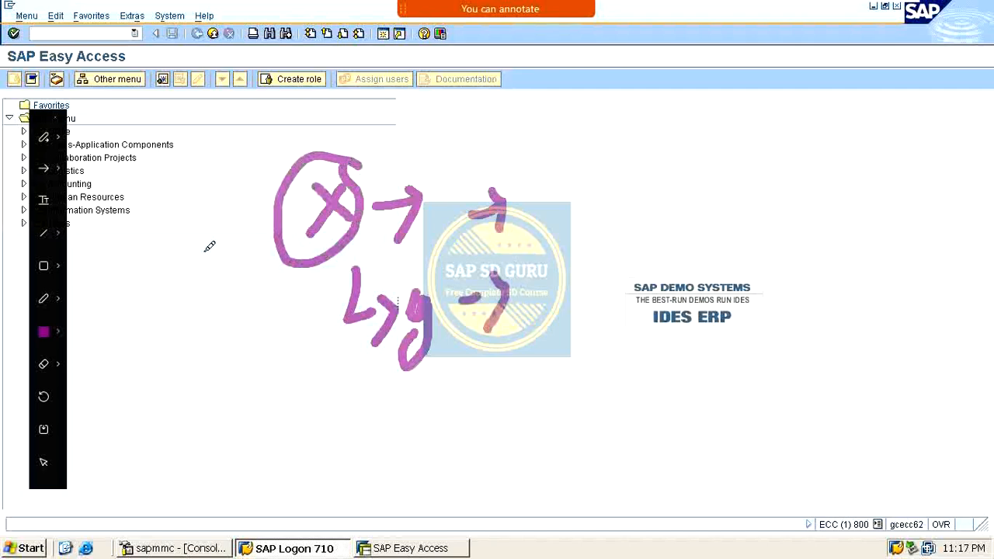
left_click_drag(200, 209, 267, 176)
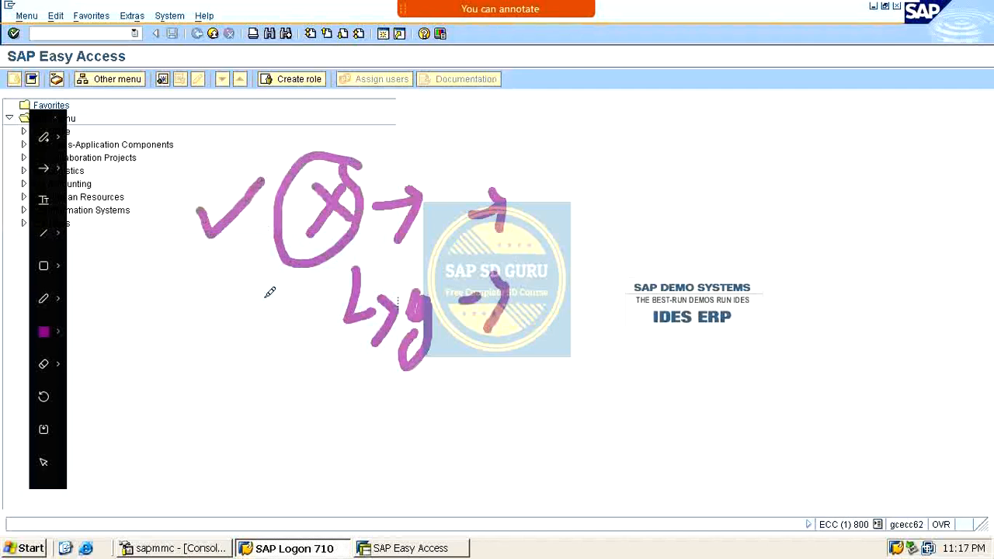
left_click_drag(377, 391, 427, 375)
left_click_drag(373, 406, 446, 385)
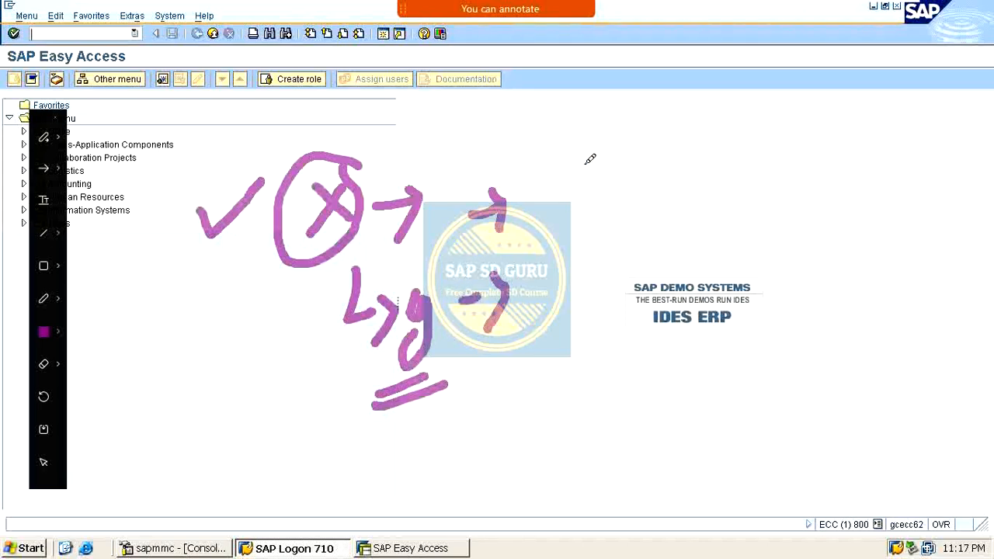
Draw a dividing line beside the sketch and write x - 10 with x - 5 below it, underlined twice
left_click_drag(557, 108, 619, 400)
mouse_move(657, 131)
left_mouse_down()
mouse_move(728, 130)
mouse_move(704, 116)
mouse_move(758, 138)
mouse_move(782, 125)
left_mouse_up()
left_click_drag(816, 88, 826, 144)
mouse_move(846, 97)
left_mouse_down()
mouse_move(854, 117)
mouse_move(844, 88)
left_mouse_up()
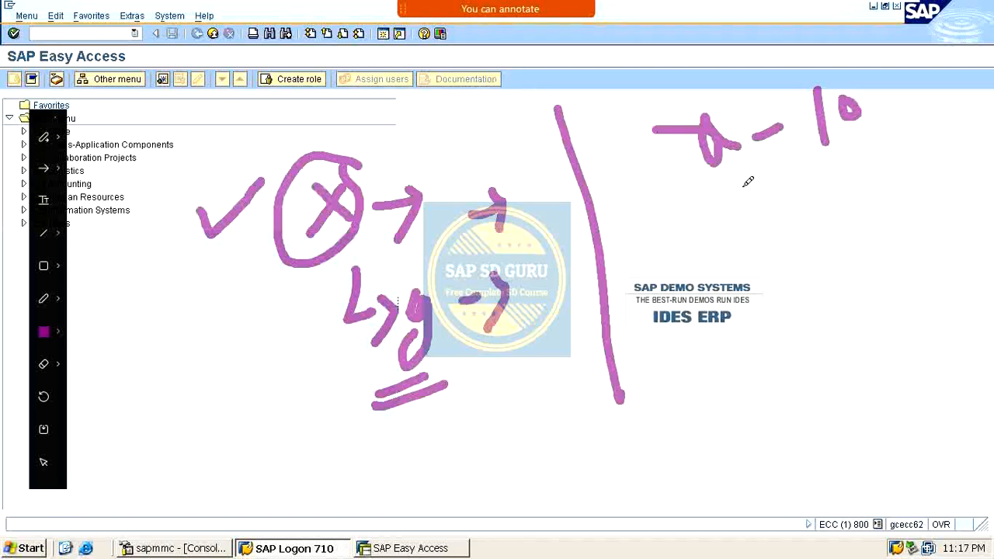
mouse_move(752, 194)
left_mouse_down()
mouse_move(782, 208)
mouse_move(807, 188)
left_mouse_up()
mouse_move(863, 150)
left_mouse_down()
mouse_move(823, 206)
mouse_move(759, 254)
mouse_move(854, 241)
left_mouse_up()
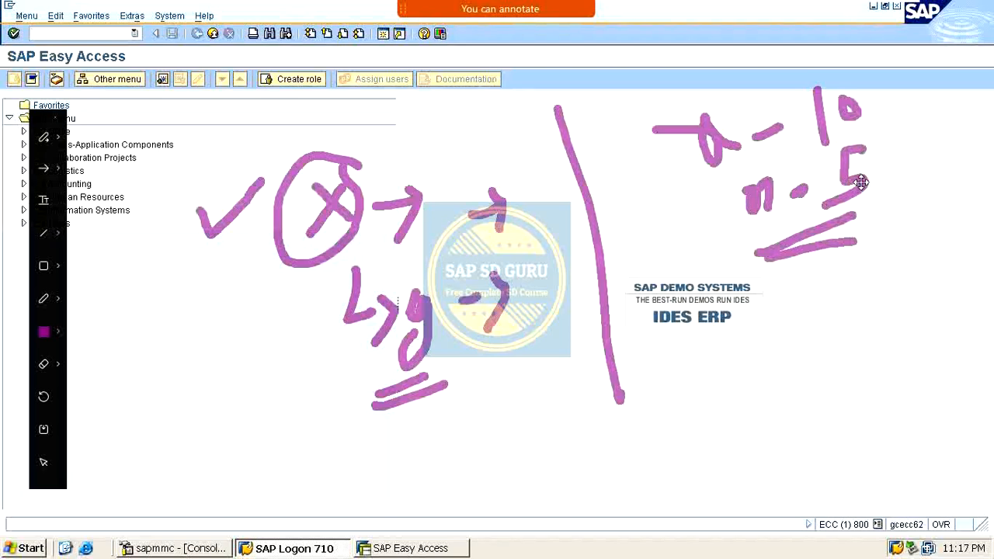
Circle both handwritten examples, mark them with an arrow and check marks, and close the annotation
mouse_move(854, 38)
left_mouse_down()
mouse_move(789, 23)
mouse_move(660, 266)
mouse_move(990, 101)
mouse_move(932, 12)
left_mouse_up()
mouse_move(320, 115)
left_mouse_down()
mouse_move(222, 130)
mouse_move(167, 399)
mouse_move(455, 455)
mouse_move(617, 207)
mouse_move(524, 109)
mouse_move(354, 113)
left_mouse_up()
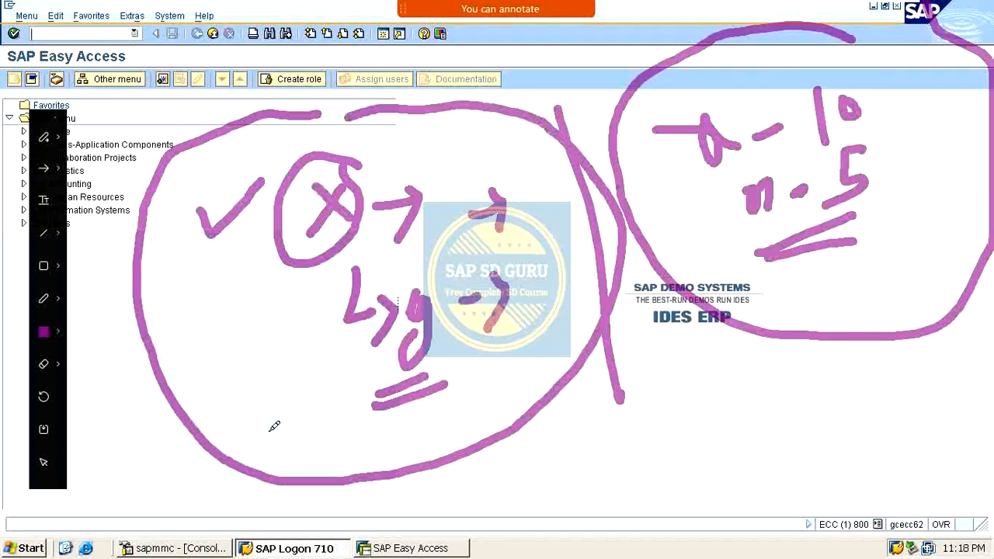
mouse_move(244, 405)
left_mouse_down()
mouse_move(262, 393)
mouse_move(266, 455)
left_mouse_up()
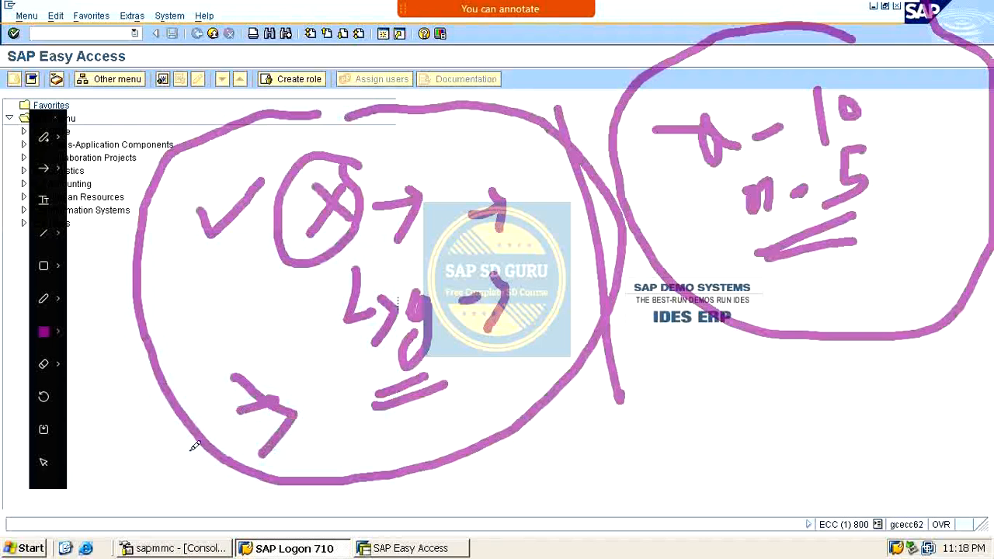
left_click_drag(195, 447, 293, 413)
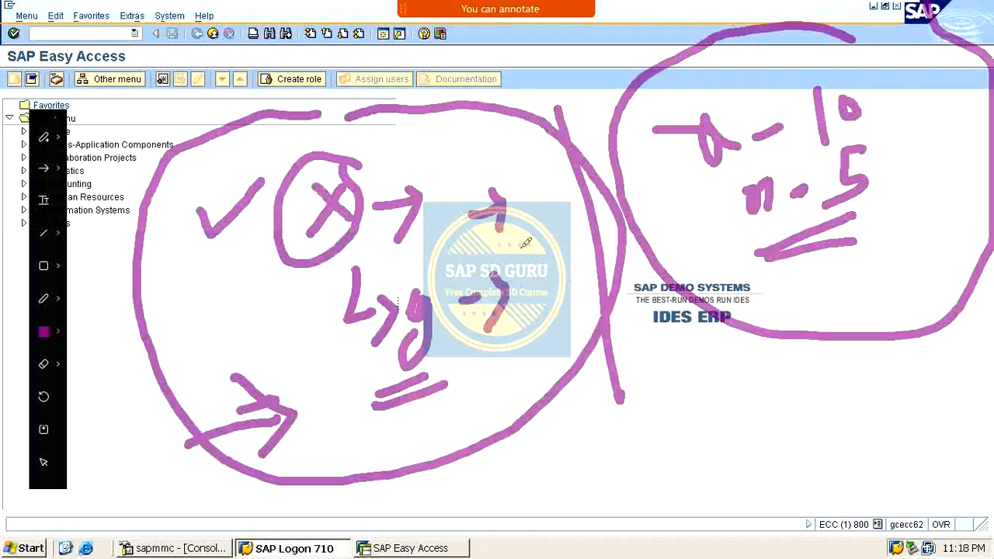
left_click_drag(340, 149, 470, 72)
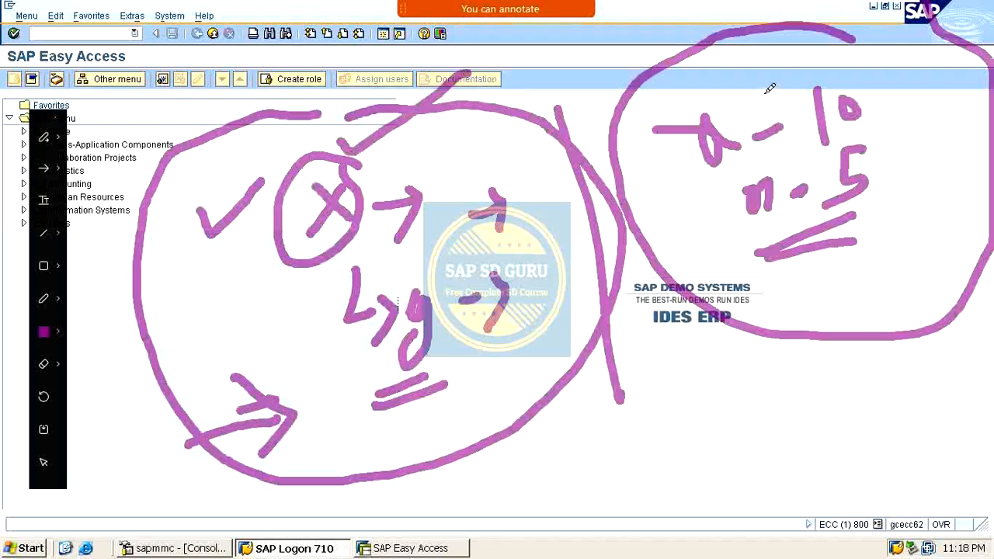
left_click_drag(767, 92, 893, 3)
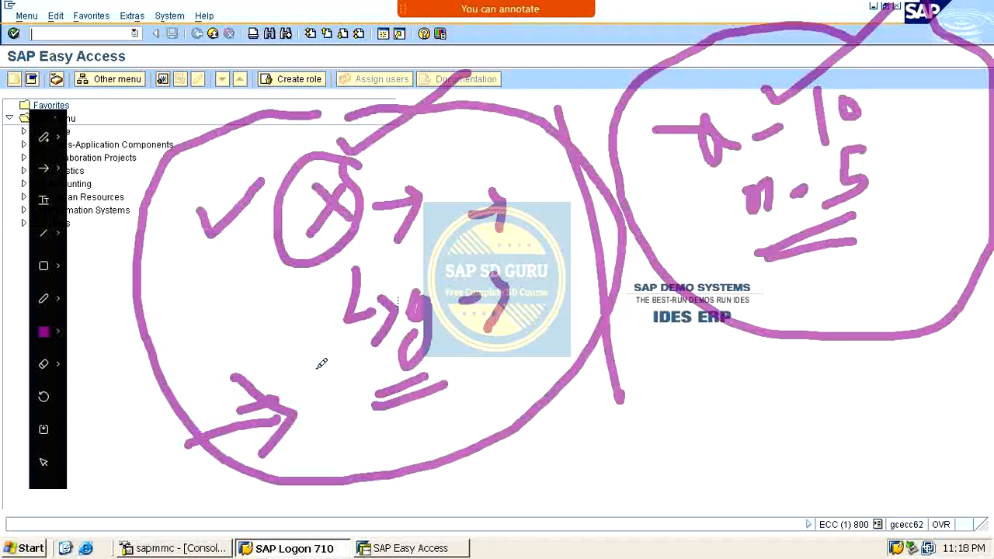
key("Escape")
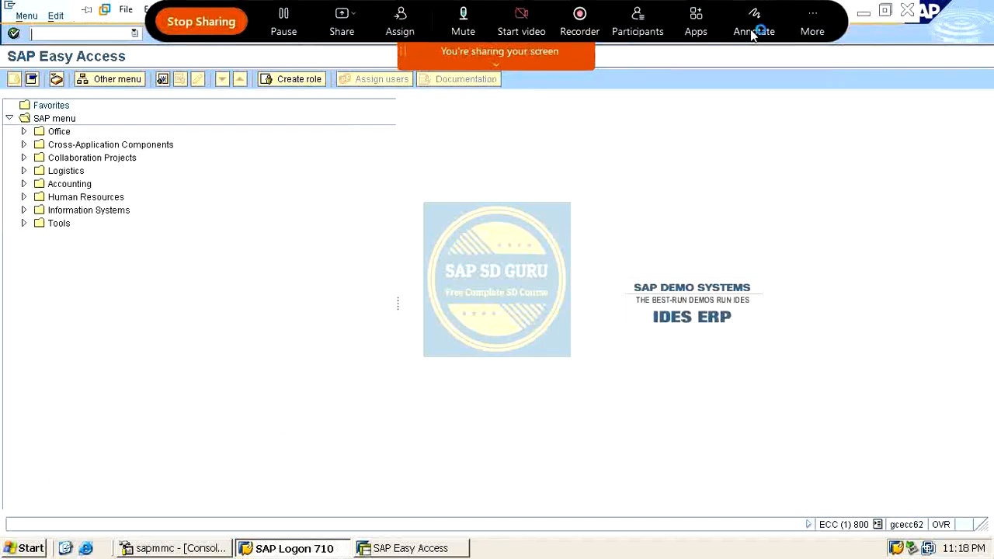
Start a new annotation and write the example x - 100 with x - 20 beneath it
left_click(754, 22)
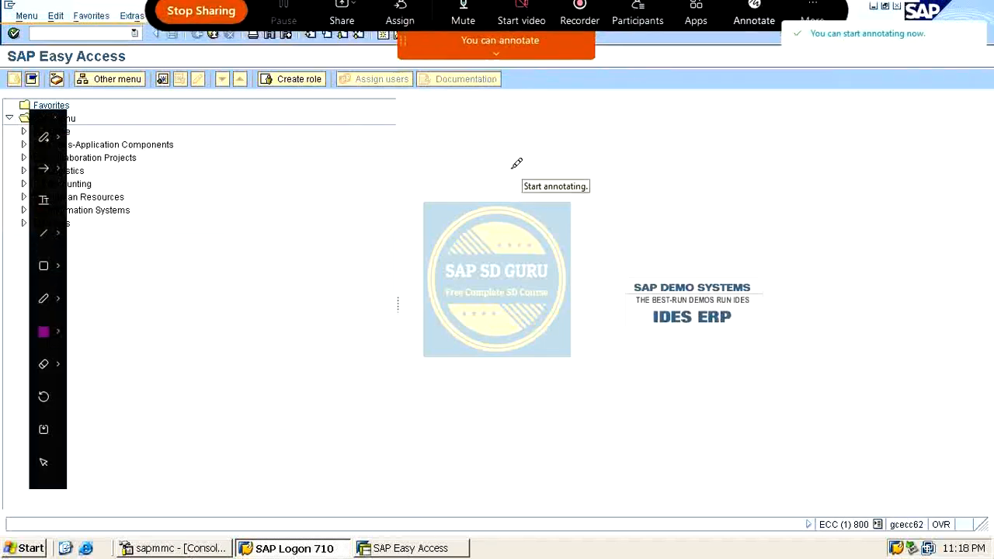
mouse_move(416, 164)
left_mouse_down()
mouse_move(433, 204)
mouse_move(447, 167)
mouse_move(510, 181)
left_mouse_up()
left_click_drag(561, 146, 551, 186)
mouse_move(620, 130)
left_mouse_down()
mouse_move(626, 139)
mouse_move(619, 129)
left_mouse_up()
mouse_move(659, 132)
left_mouse_down()
mouse_move(640, 158)
mouse_move(666, 134)
left_mouse_up()
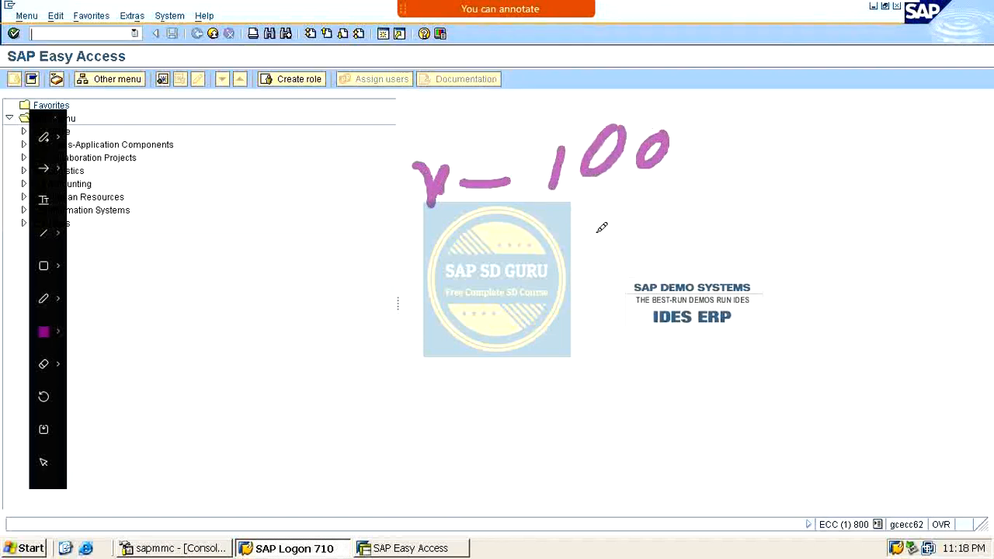
left_click_drag(458, 257, 484, 289)
left_click_drag(500, 245, 501, 289)
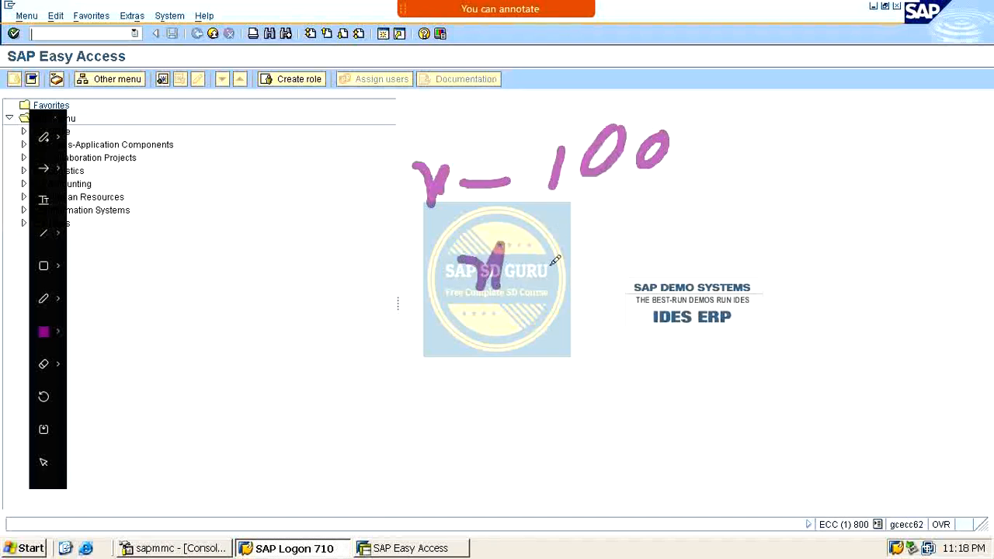
left_click_drag(547, 267, 584, 259)
left_click_drag(631, 224, 654, 263)
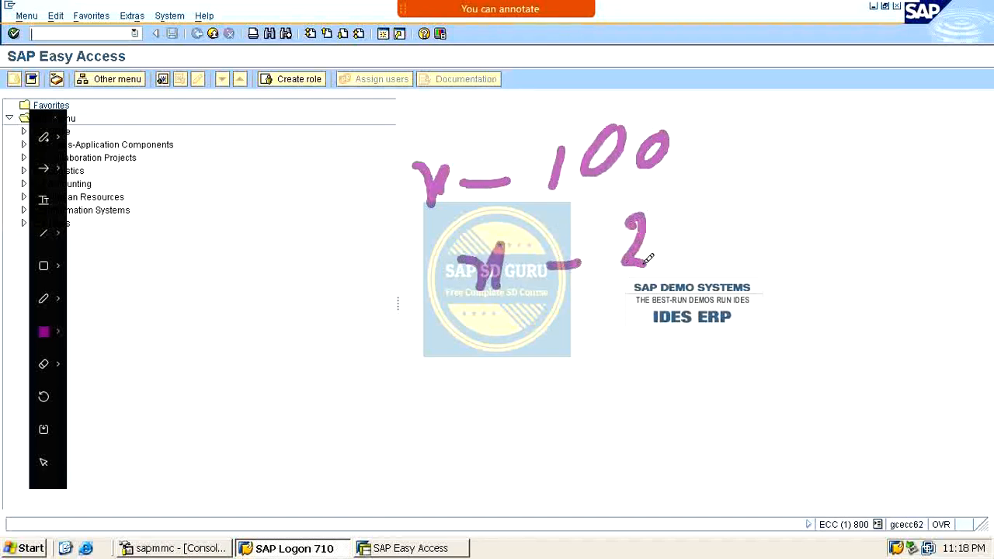
mouse_move(669, 214)
left_mouse_down()
mouse_move(657, 262)
mouse_move(682, 213)
left_mouse_up()
Underline the x - 100 / x - 20 example, label its second line FREE, and enclose the example in an opening bracket
left_click_drag(549, 335, 785, 271)
mouse_move(781, 233)
left_mouse_down()
mouse_move(848, 220)
mouse_move(866, 239)
left_mouse_up()
mouse_move(862, 203)
left_mouse_down()
mouse_move(884, 195)
mouse_move(909, 225)
left_mouse_up()
mouse_move(906, 201)
left_mouse_down()
mouse_move(930, 203)
mouse_move(940, 222)
left_mouse_up()
mouse_move(957, 188)
left_mouse_down()
mouse_move(931, 210)
mouse_move(980, 226)
left_mouse_up()
left_click(976, 192)
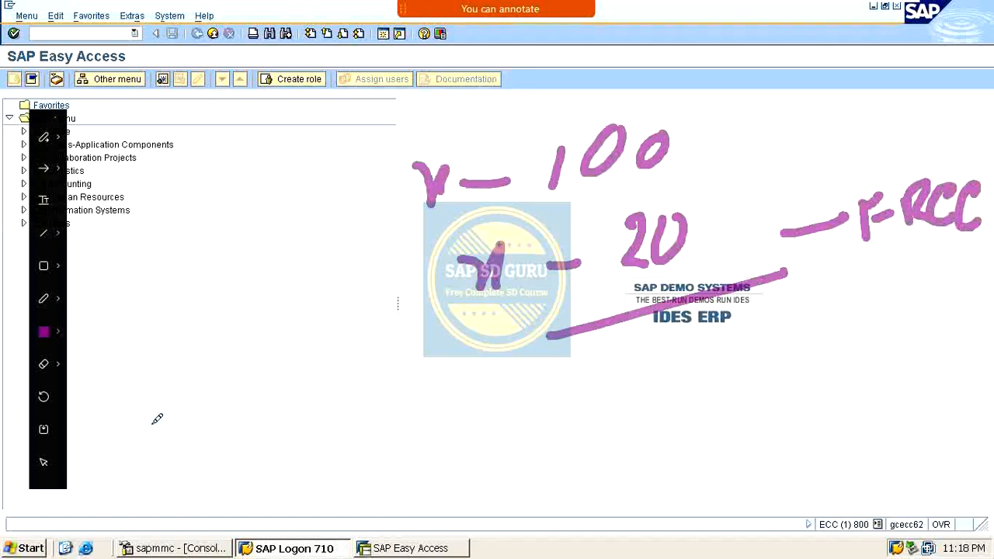
mouse_move(382, 117)
left_mouse_down()
mouse_move(321, 134)
mouse_move(497, 329)
left_mouse_up()
Draw a second bracket below the first example and write x - 100 with y - 10/5/ beneath it
mouse_move(476, 404)
left_mouse_down()
mouse_move(432, 462)
mouse_move(488, 503)
left_mouse_up()
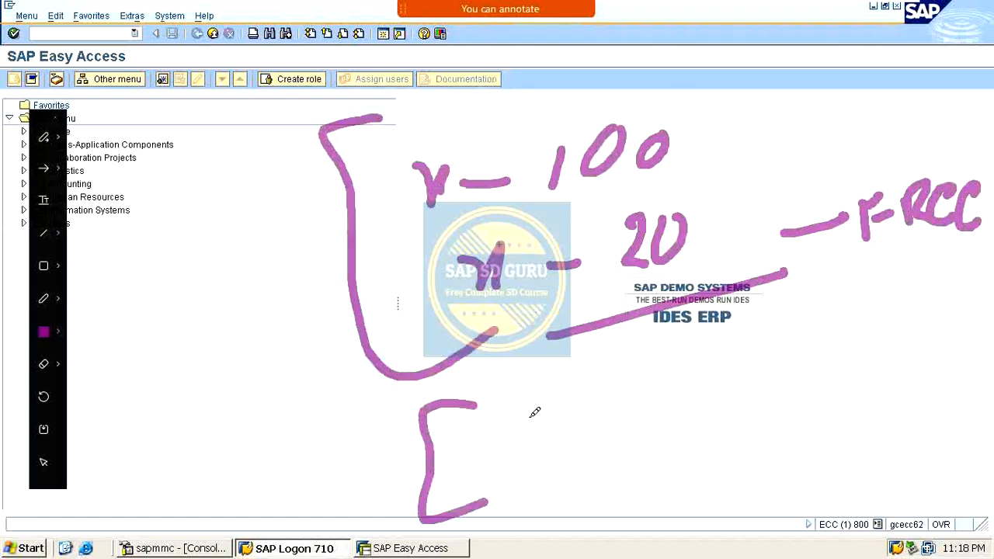
mouse_move(527, 417)
left_mouse_down()
mouse_move(576, 424)
mouse_move(658, 384)
mouse_move(674, 403)
left_mouse_up()
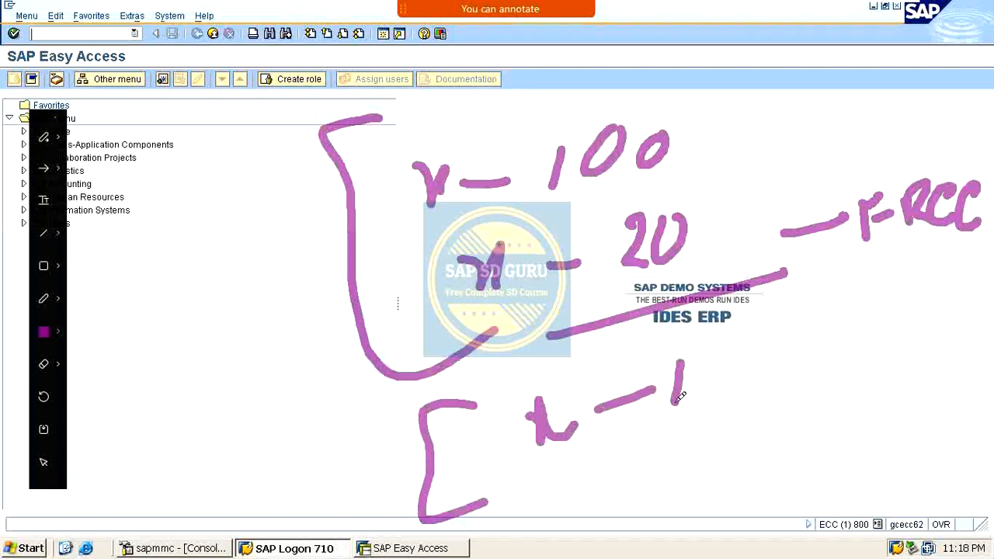
mouse_move(722, 357)
left_mouse_down()
mouse_move(710, 394)
mouse_move(726, 361)
left_mouse_up()
mouse_move(747, 346)
left_mouse_down()
mouse_move(742, 354)
mouse_move(750, 347)
left_mouse_up()
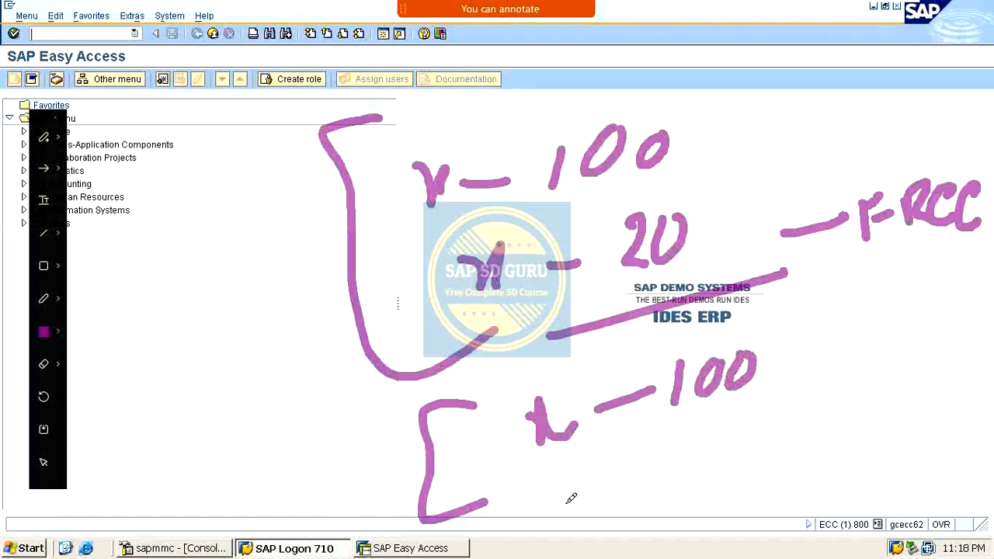
left_click_drag(567, 490, 581, 519)
mouse_move(580, 519)
left_mouse_down()
mouse_move(598, 483)
mouse_move(563, 553)
left_mouse_up()
left_click_drag(621, 495, 644, 483)
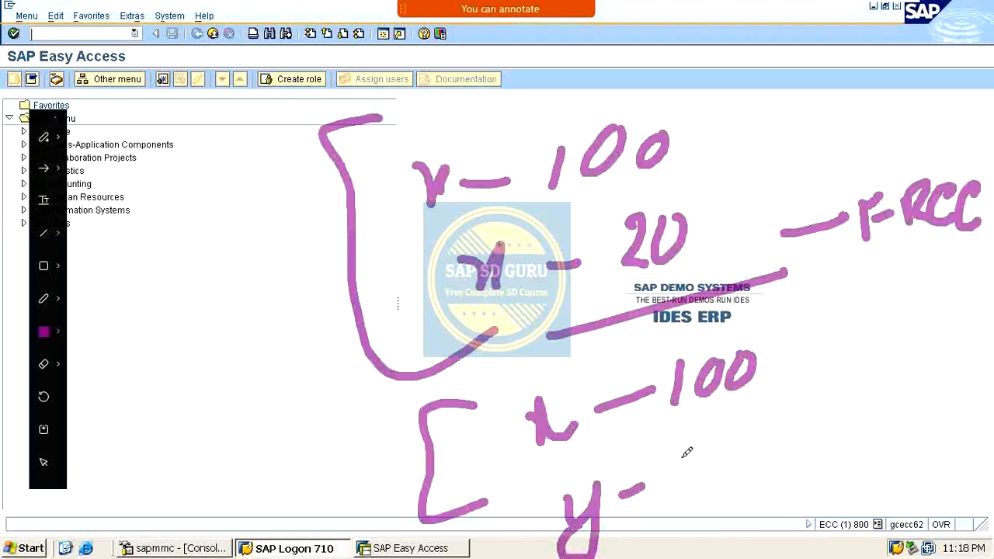
left_click_drag(685, 447, 679, 480)
mouse_move(706, 443)
left_mouse_down()
mouse_move(698, 457)
mouse_move(712, 446)
left_mouse_up()
left_click_drag(747, 418, 722, 500)
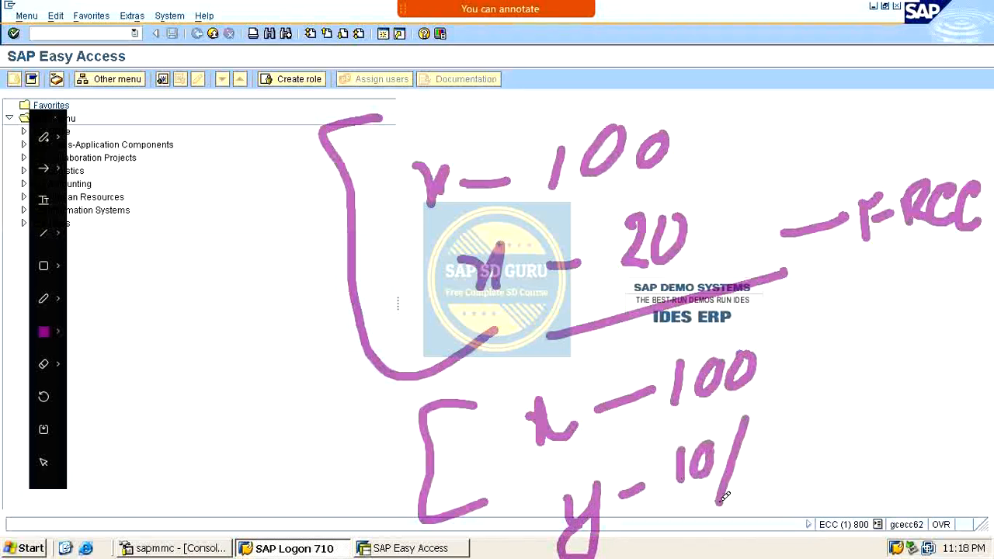
mouse_move(795, 431)
left_mouse_down()
mouse_move(796, 458)
mouse_move(777, 485)
left_mouse_up()
left_click_drag(825, 426, 815, 505)
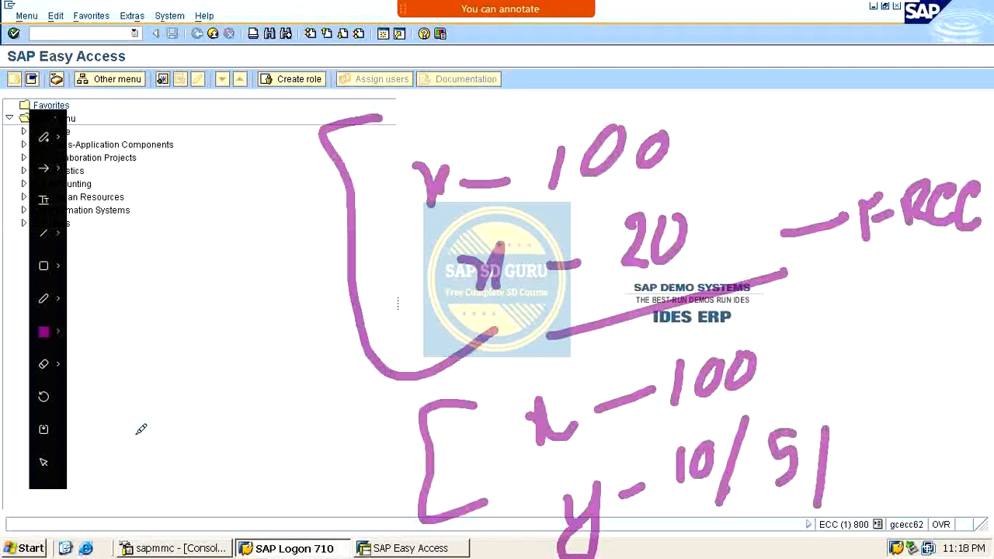
Put a large check mark on each of the two bracketed examples
mouse_move(205, 256)
left_mouse_down()
mouse_move(427, 168)
mouse_move(526, 107)
left_mouse_up()
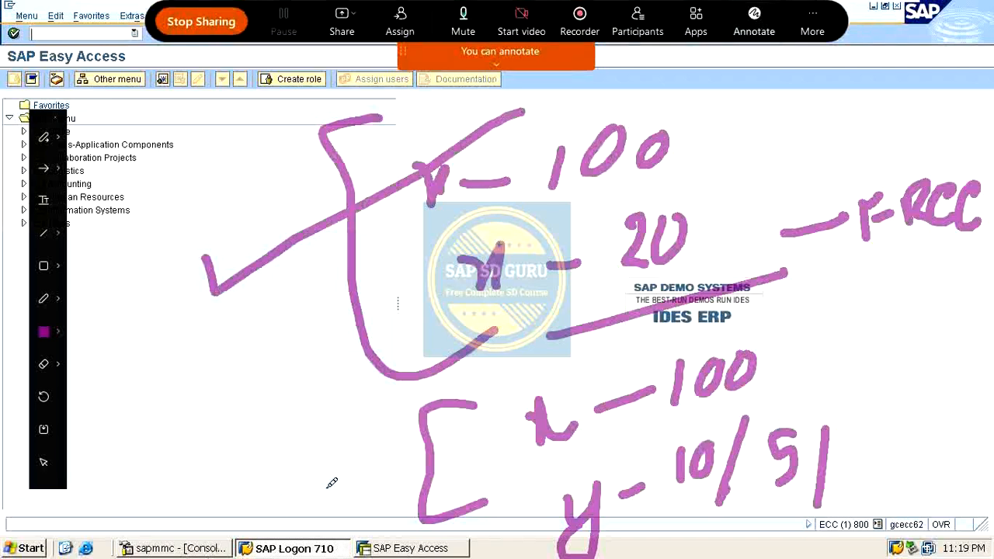
left_click_drag(330, 473, 589, 379)
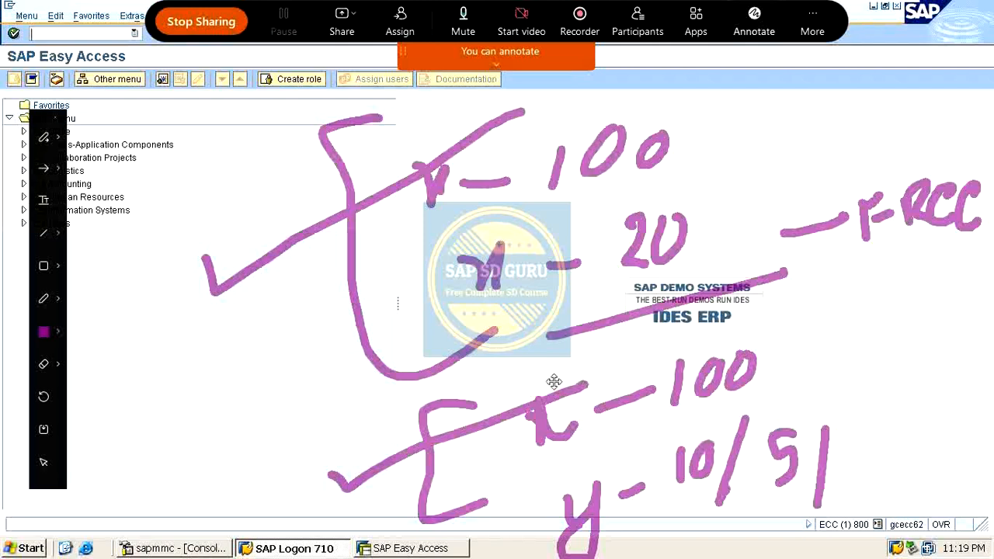
Clear the finished examples, start a new annotation, and write the underlined heading Types of free goods
key("Escape")
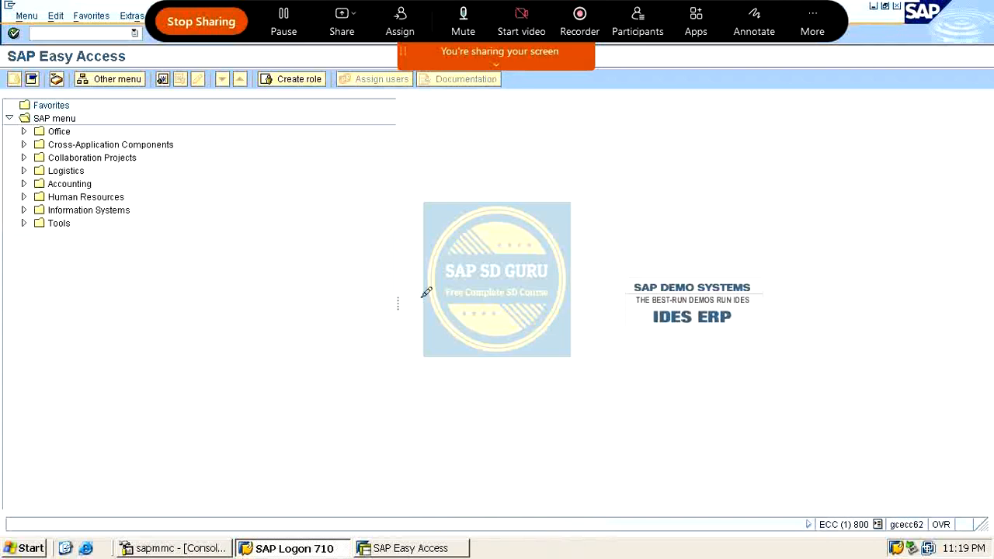
left_click(755, 17)
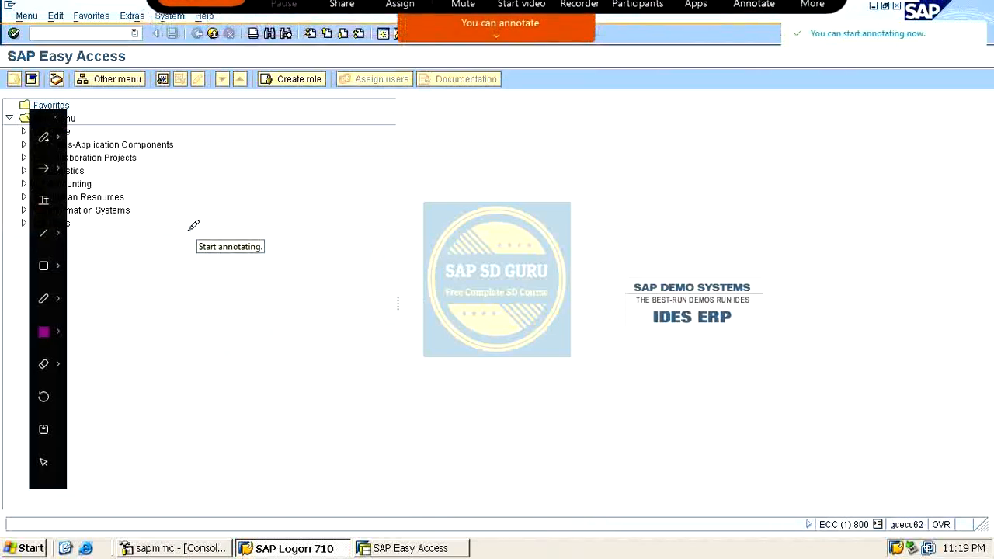
left_click_drag(225, 178, 225, 207)
mouse_move(251, 166)
left_mouse_down()
mouse_move(213, 179)
mouse_move(269, 178)
mouse_move(298, 200)
mouse_move(307, 163)
mouse_move(358, 155)
mouse_move(357, 201)
left_mouse_up()
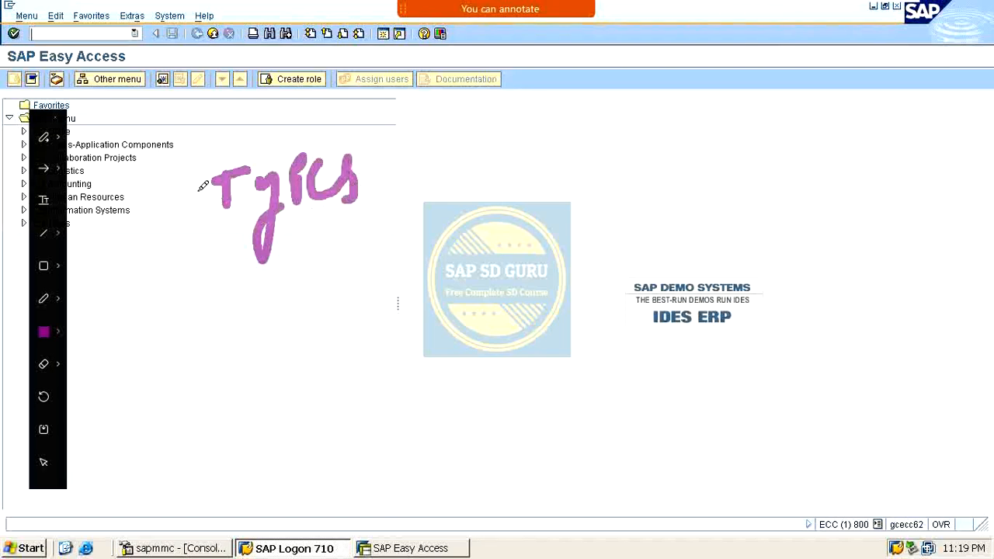
left_click_drag(198, 187, 242, 168)
mouse_move(448, 131)
left_mouse_down()
mouse_move(426, 148)
mouse_move(443, 195)
mouse_move(470, 160)
left_mouse_up()
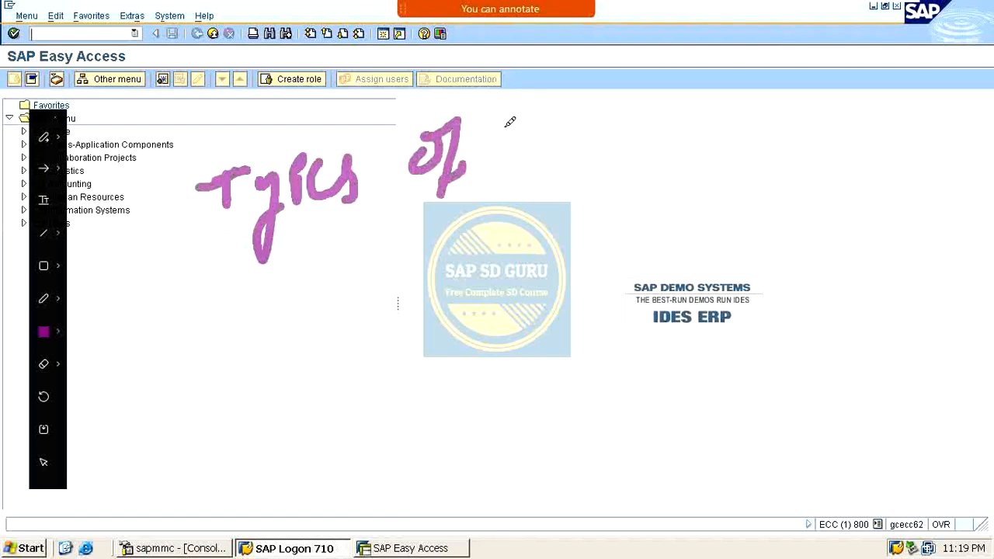
mouse_move(506, 122)
left_mouse_down()
mouse_move(498, 168)
mouse_move(530, 133)
mouse_move(503, 148)
mouse_move(551, 112)
mouse_move(570, 135)
mouse_move(628, 104)
mouse_move(630, 125)
left_mouse_up()
mouse_move(520, 7)
left_click(589, 118)
mouse_move(688, 87)
left_mouse_down()
mouse_move(686, 78)
mouse_move(658, 153)
mouse_move(742, 80)
mouse_move(749, 95)
mouse_move(775, 88)
mouse_move(812, 53)
mouse_move(784, 109)
left_mouse_up()
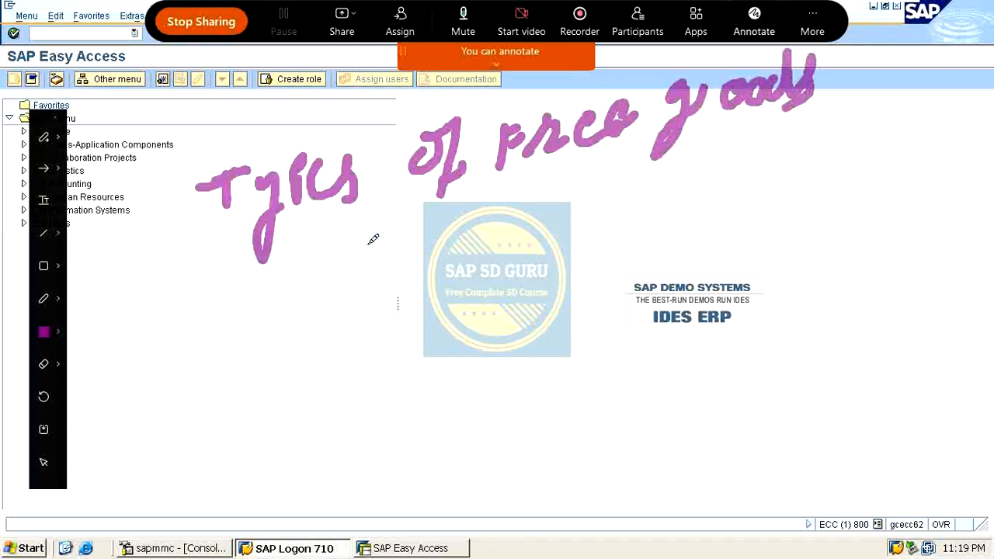
left_click_drag(363, 245, 709, 143)
Draw two branch marks below the heading and write Inclusive beside the first one
left_click_drag(307, 299, 409, 315)
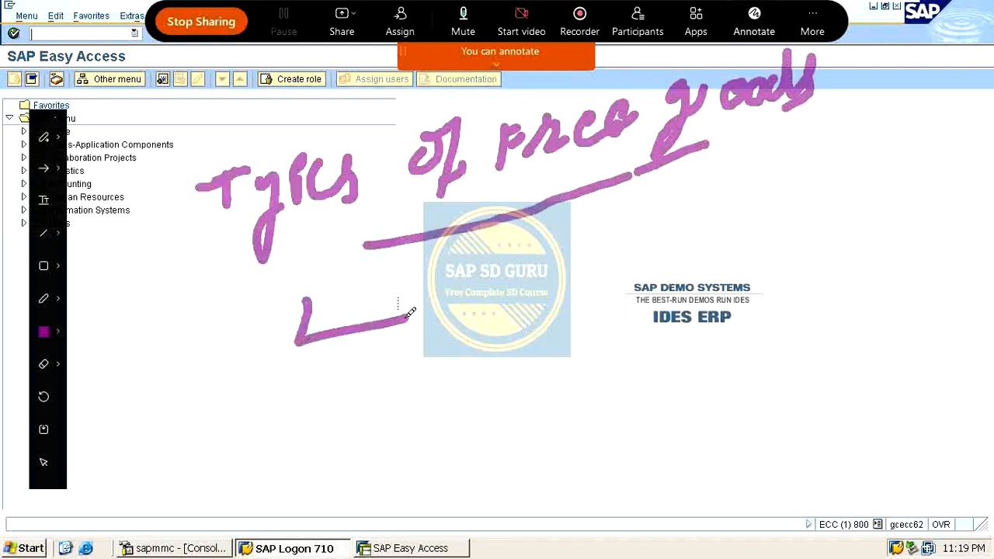
mouse_move(309, 362)
left_mouse_down()
mouse_move(289, 399)
mouse_move(371, 392)
left_mouse_up()
mouse_move(456, 317)
left_mouse_down()
mouse_move(464, 291)
mouse_move(455, 326)
mouse_move(513, 287)
mouse_move(536, 306)
left_mouse_up()
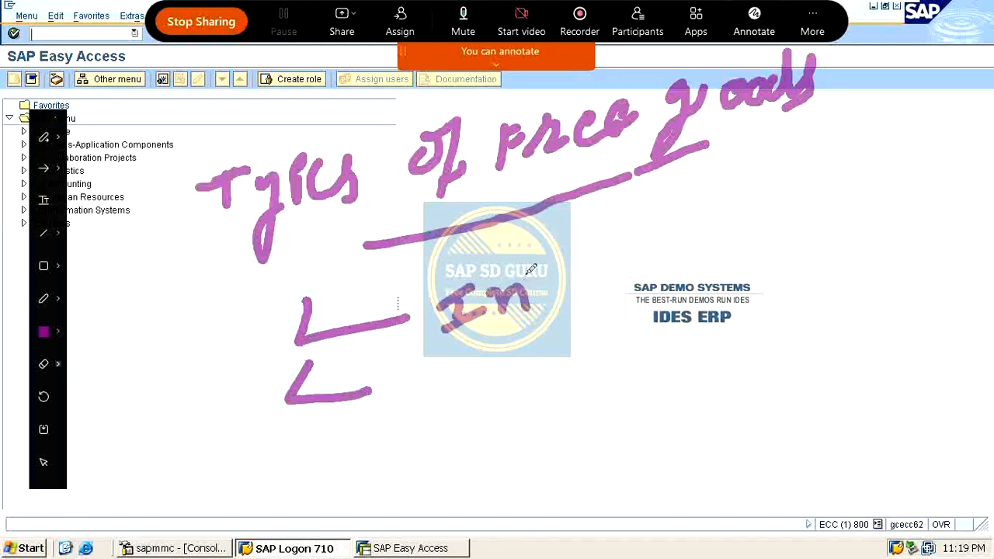
mouse_move(572, 270)
left_mouse_down()
mouse_move(548, 289)
mouse_move(574, 301)
mouse_move(583, 261)
mouse_move(635, 247)
mouse_move(664, 287)
left_mouse_up()
mouse_move(685, 224)
left_mouse_down()
mouse_move(695, 250)
mouse_move(724, 235)
mouse_move(735, 202)
mouse_move(761, 230)
mouse_move(780, 218)
left_mouse_up()
left_click(669, 211)
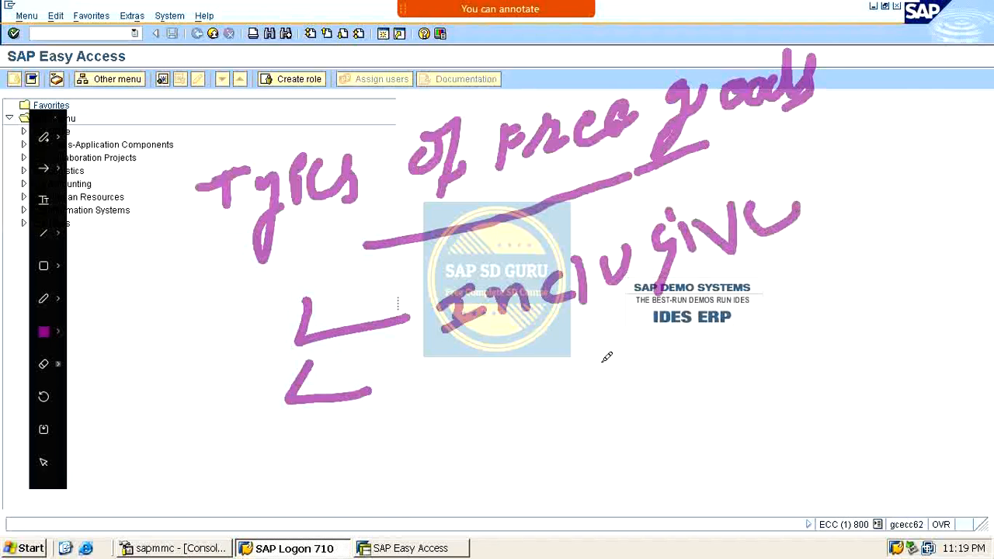
Write Exclusive beside the second branch mark, ending in a long trailing stroke
mouse_move(501, 368)
left_mouse_down()
mouse_move(464, 385)
mouse_move(497, 408)
mouse_move(494, 389)
mouse_move(548, 396)
mouse_move(501, 415)
left_mouse_up()
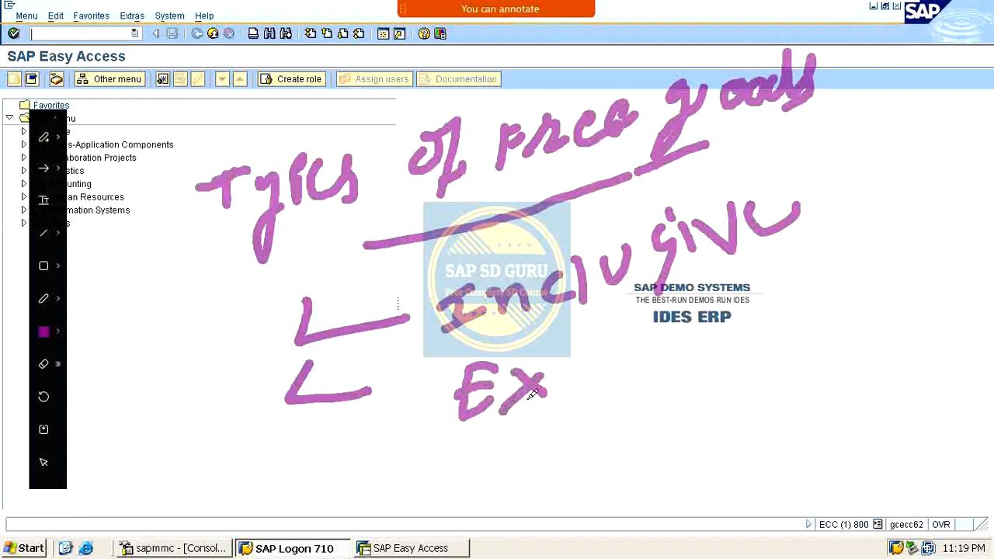
left_click_drag(595, 364, 598, 390)
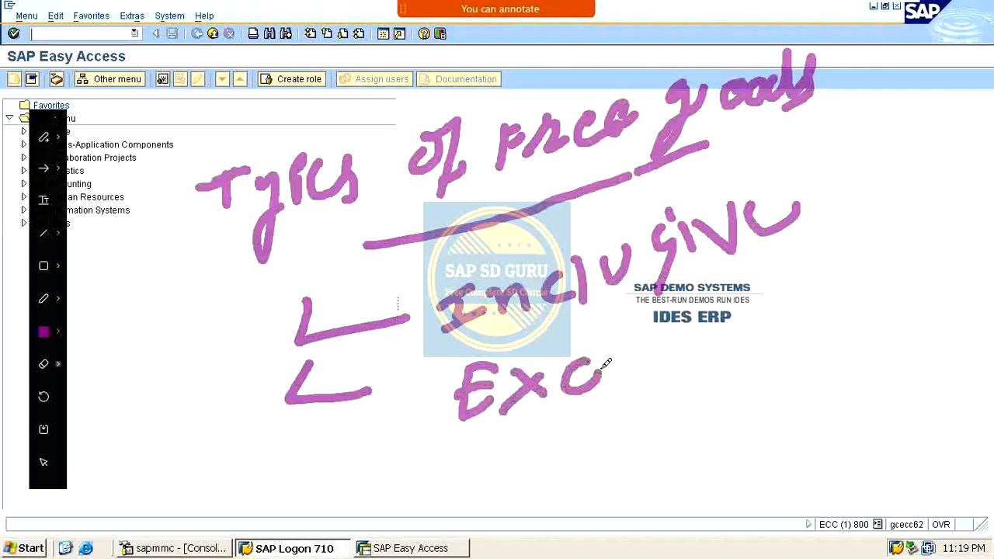
left_click_drag(607, 328, 621, 385)
mouse_move(629, 347)
left_mouse_down()
mouse_move(644, 372)
mouse_move(668, 333)
left_mouse_up()
left_click_drag(726, 315, 700, 363)
left_click_drag(749, 312, 747, 341)
mouse_move(775, 288)
left_mouse_down()
mouse_move(802, 328)
mouse_move(833, 262)
left_mouse_up()
mouse_move(846, 268)
left_mouse_down()
mouse_move(847, 303)
mouse_move(934, 264)
left_mouse_up()
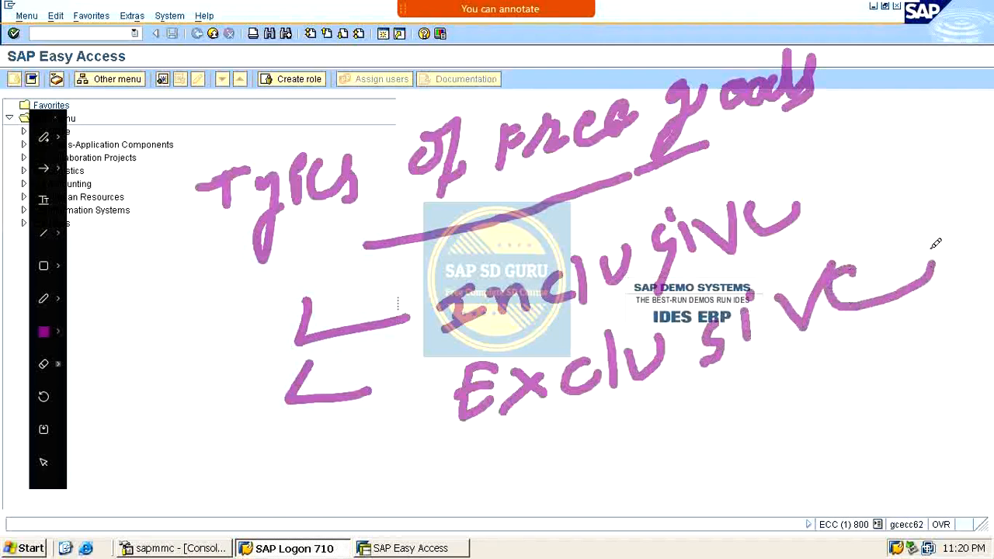
Clear the free goods types, start a new annotation with the Pen Tool, and write In as the first column heading
left_click(655, 429)
key("Escape")
mouse_move(419, 8)
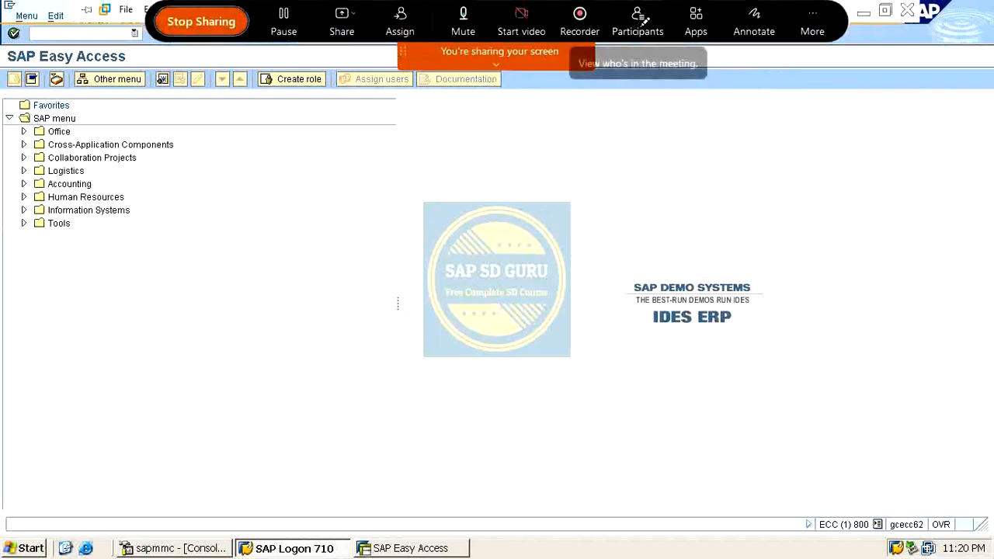
left_click(759, 25)
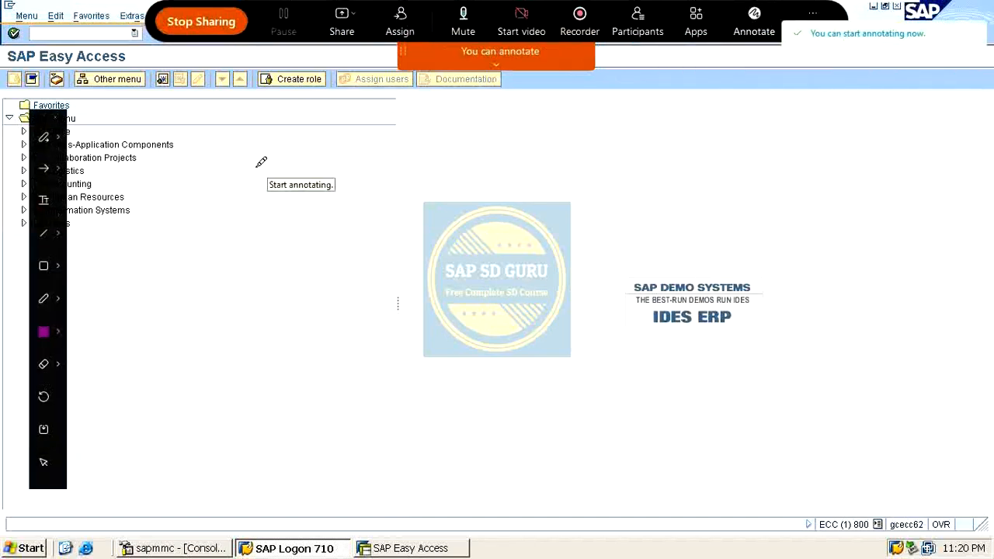
left_click(57, 300)
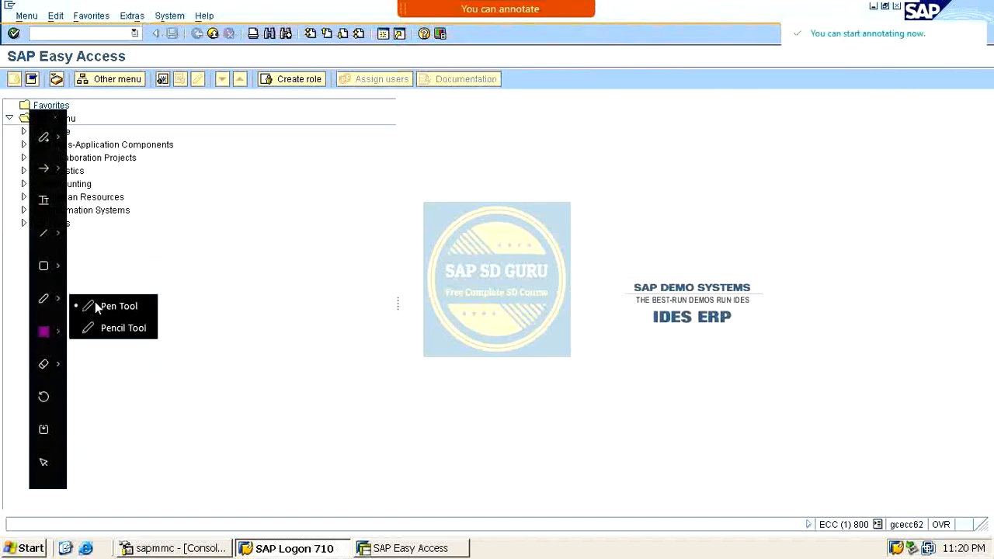
left_click(95, 302)
left_click_drag(303, 151, 320, 112)
mouse_move(294, 162)
left_mouse_down()
mouse_move(330, 116)
mouse_move(364, 143)
left_mouse_up()
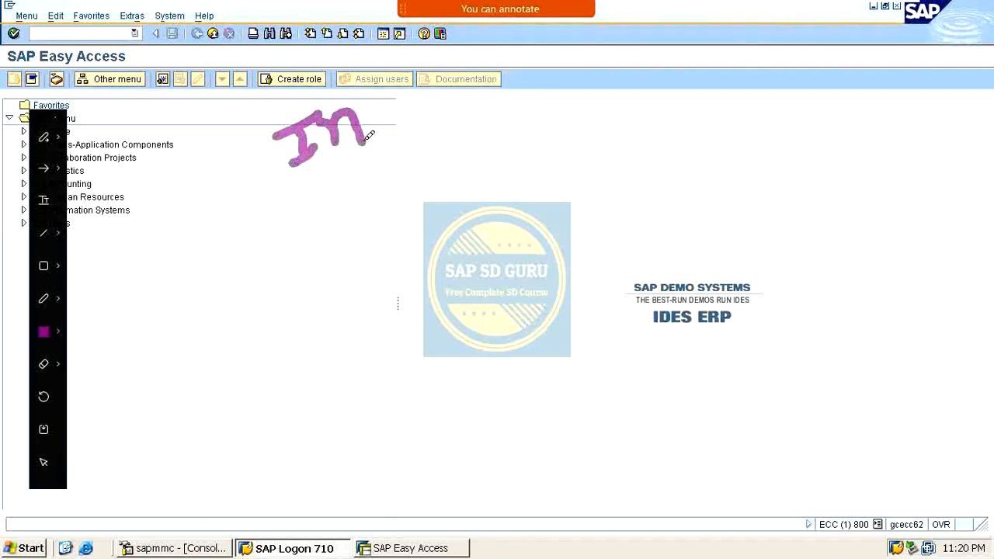
Draw a long column divider beside In, write Ex as the second heading, and rule a line beneath both headings
left_click_drag(469, 74, 596, 376)
left_click_drag(575, 321, 681, 446)
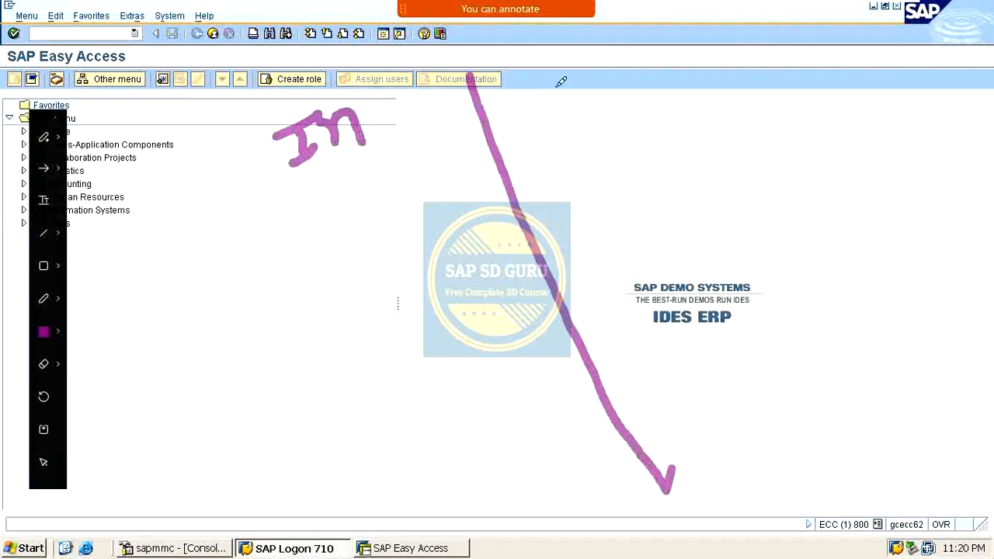
mouse_move(571, 64)
left_mouse_down()
mouse_move(566, 96)
mouse_move(570, 71)
mouse_move(595, 48)
mouse_move(607, 78)
left_mouse_up()
mouse_move(303, 217)
left_mouse_down()
mouse_move(382, 195)
mouse_move(664, 72)
left_mouse_up()
left_click_drag(576, 61, 599, 51)
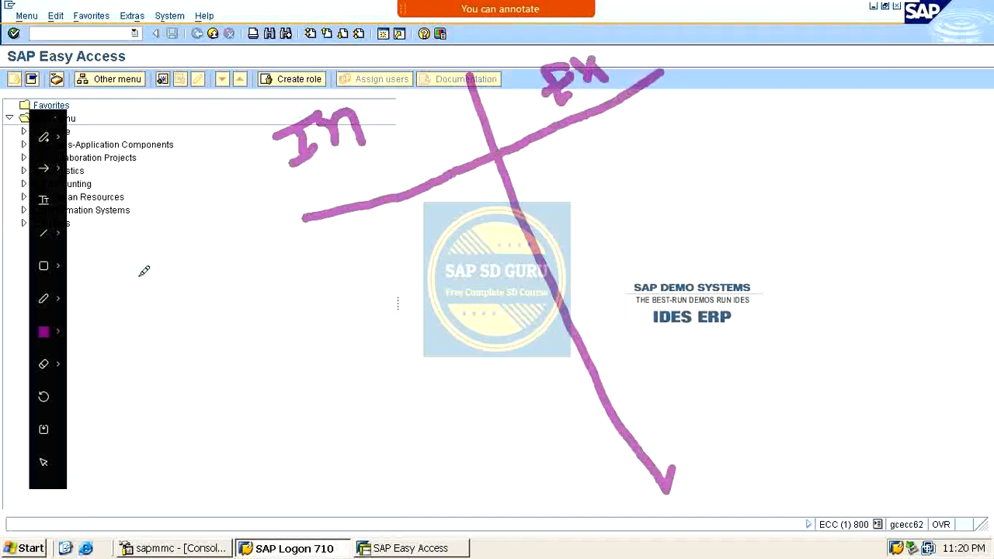
With the Pencil Tool, write row 1) linking X to X' in the In column and rule a line below the row
left_click(60, 299)
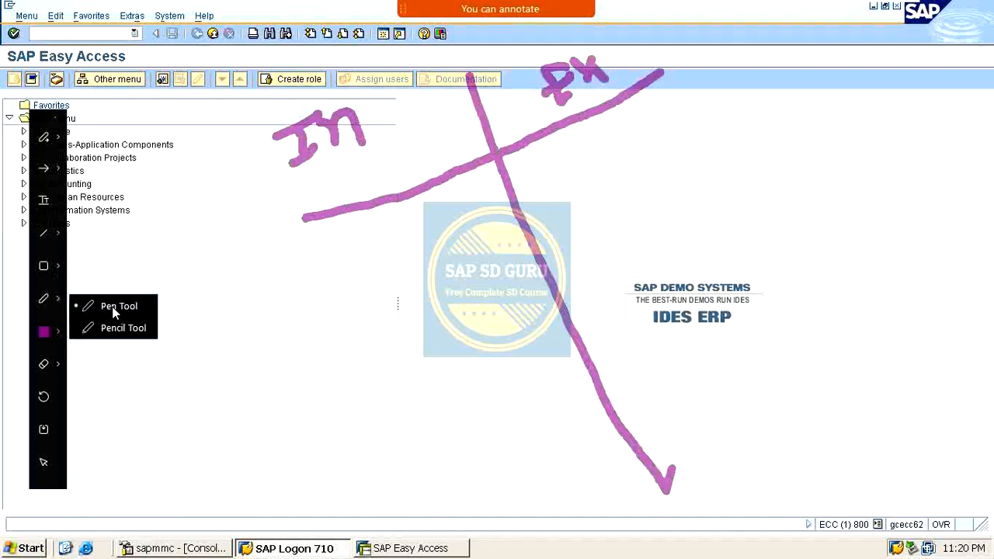
left_click(115, 329)
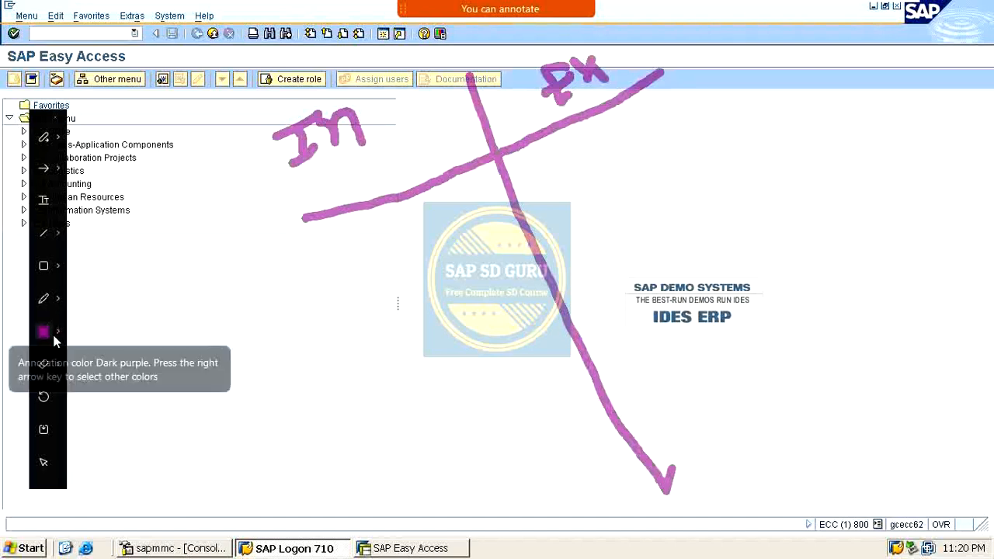
left_click_drag(149, 297, 158, 335)
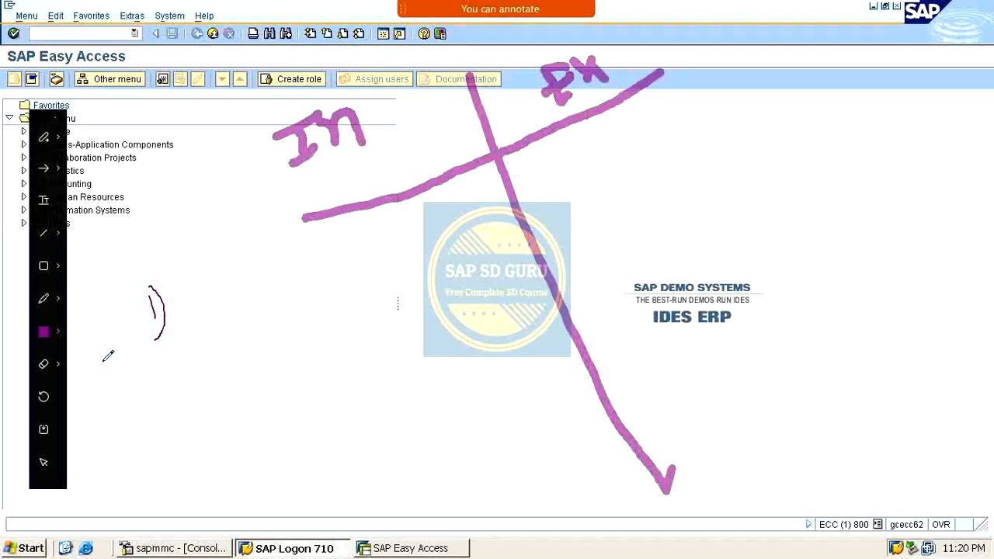
mouse_move(220, 276)
left_mouse_down()
mouse_move(260, 285)
mouse_move(241, 286)
mouse_move(233, 300)
mouse_move(257, 307)
mouse_move(344, 289)
mouse_move(326, 307)
left_mouse_up()
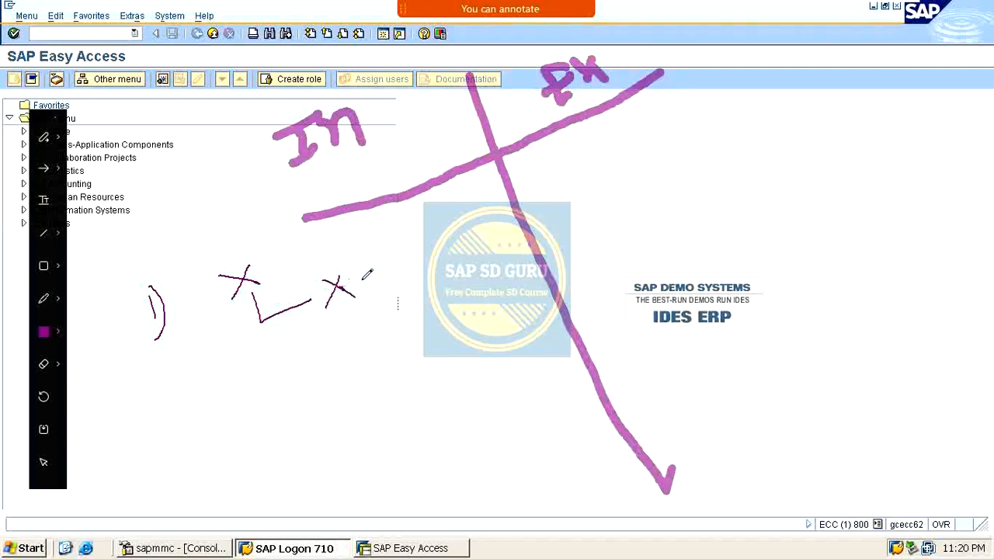
left_click_drag(363, 281, 372, 255)
mouse_move(142, 412)
left_mouse_down()
mouse_move(305, 370)
mouse_move(740, 115)
left_mouse_up()
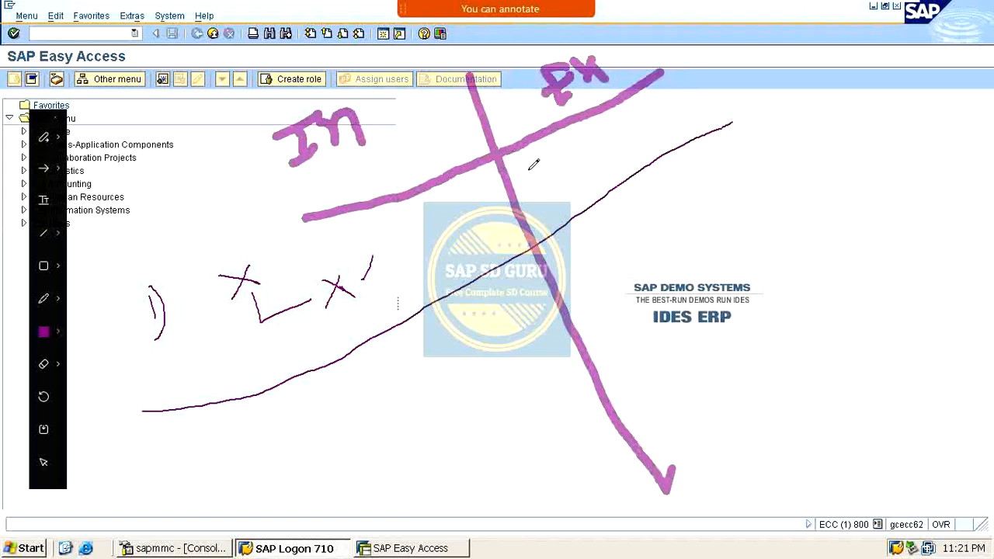
Write the two row 1 combinations under Ex: x linked to x, and x linked to y
mouse_move(524, 160)
left_mouse_down()
mouse_move(547, 173)
mouse_move(551, 155)
mouse_move(586, 185)
mouse_move(620, 178)
left_mouse_up()
mouse_move(618, 152)
left_mouse_down()
mouse_move(609, 184)
mouse_move(632, 177)
mouse_move(636, 198)
left_mouse_up()
mouse_move(656, 92)
left_mouse_down()
mouse_move(713, 114)
mouse_move(765, 84)
mouse_move(786, 113)
left_mouse_up()
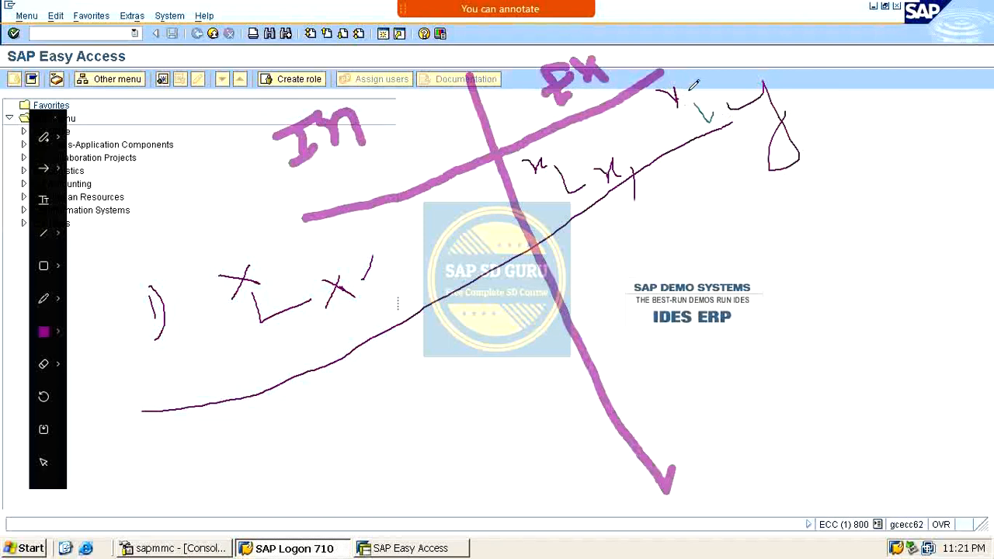
mouse_move(690, 92)
left_mouse_down()
mouse_move(669, 98)
mouse_move(674, 111)
left_mouse_up()
Rule off a second row numbered 2 and write x - 200 followed by x - 160 - m in its In column
mouse_move(213, 435)
left_mouse_down()
mouse_move(221, 443)
mouse_move(214, 459)
mouse_move(225, 461)
left_mouse_up()
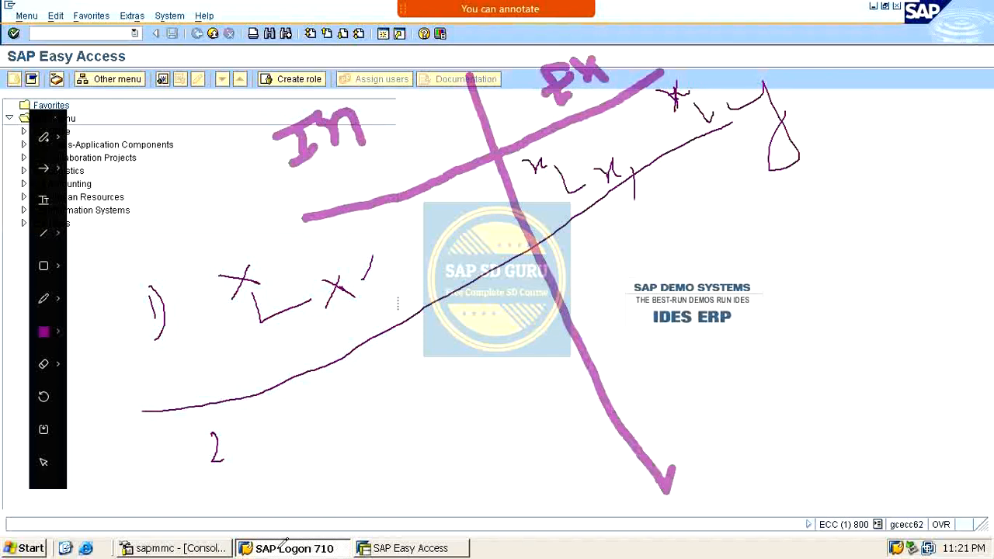
mouse_move(273, 499)
left_mouse_down()
mouse_move(406, 453)
mouse_move(715, 305)
mouse_move(811, 205)
left_mouse_up()
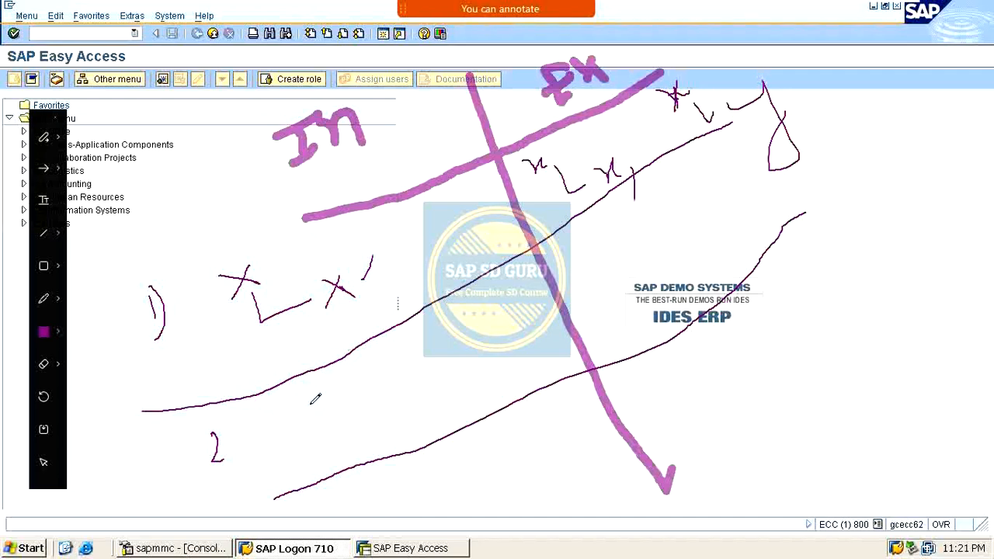
mouse_move(332, 383)
left_mouse_down()
mouse_move(344, 398)
mouse_move(399, 351)
left_mouse_up()
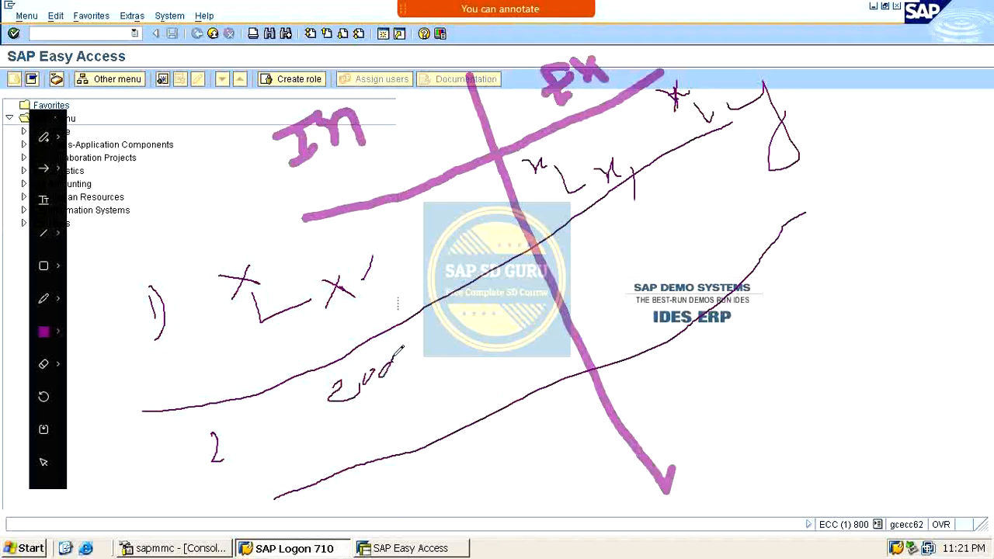
mouse_move(250, 417)
left_mouse_down()
mouse_move(275, 426)
mouse_move(253, 432)
mouse_move(345, 379)
mouse_move(399, 393)
mouse_move(473, 367)
mouse_move(480, 349)
mouse_move(548, 304)
mouse_move(567, 308)
left_mouse_up()
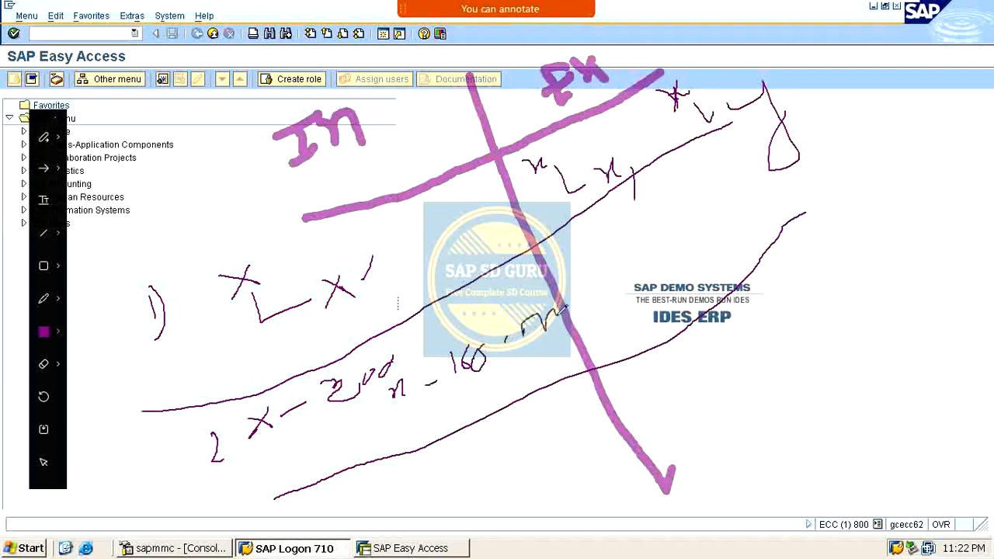
Add x - 40 - F beneath the 160 line, circle the split with an arrow back to 200, and check-mark the In heading
mouse_move(404, 412)
left_mouse_down()
mouse_move(424, 420)
mouse_move(412, 433)
mouse_move(491, 394)
mouse_move(485, 416)
left_mouse_up()
mouse_move(498, 375)
left_mouse_down()
mouse_move(497, 394)
mouse_move(487, 382)
mouse_move(538, 377)
mouse_move(552, 358)
mouse_move(547, 371)
left_mouse_up()
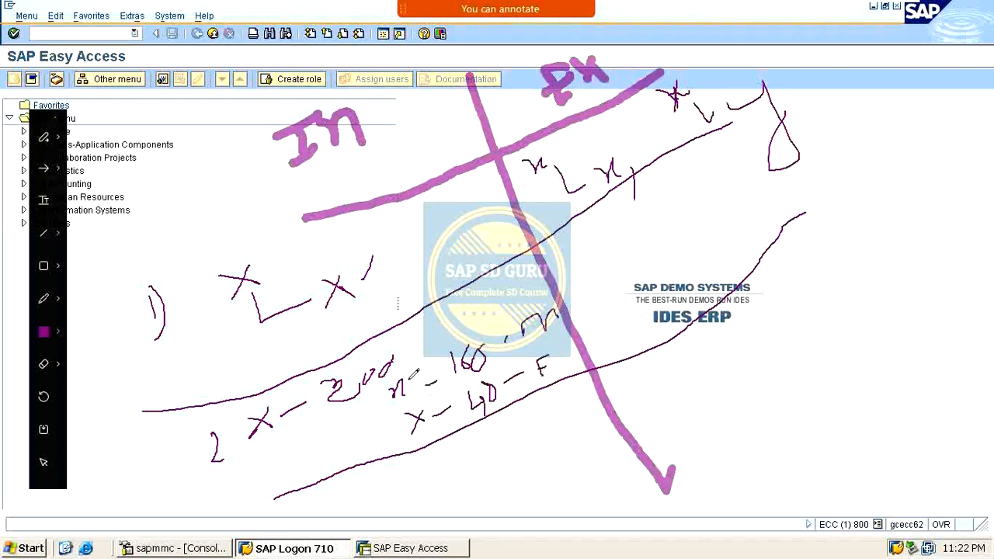
mouse_move(444, 335)
left_mouse_down()
mouse_move(424, 366)
mouse_move(545, 402)
mouse_move(486, 317)
mouse_move(404, 323)
mouse_move(388, 334)
mouse_move(406, 354)
left_mouse_up()
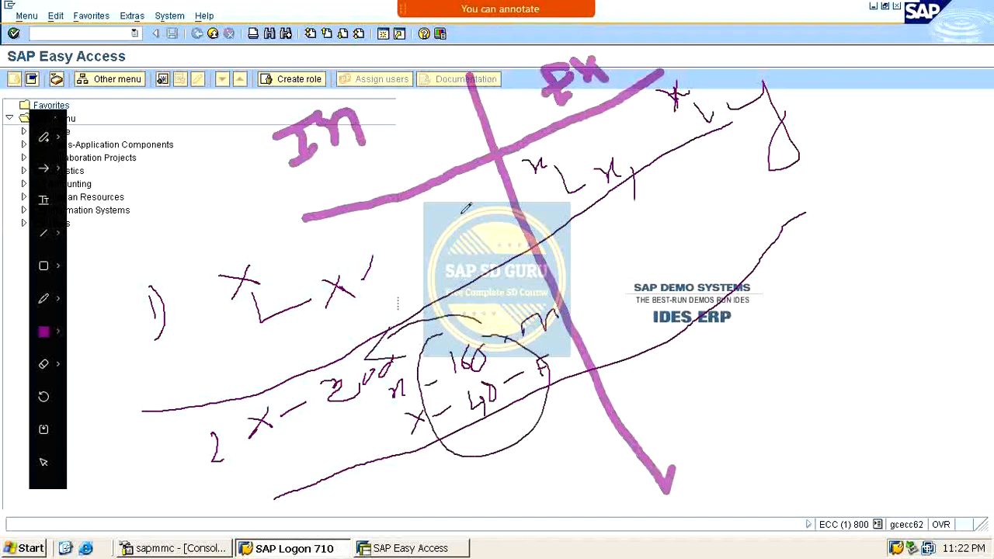
left_click_drag(393, 149, 471, 83)
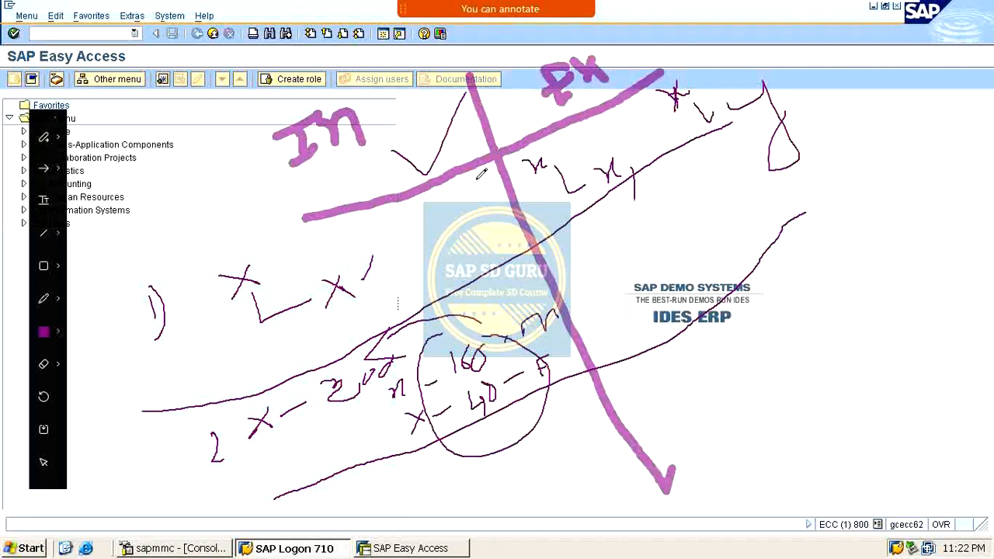
Write x - 200 in row 2 of the Ex column with a second x - 200 line beside it
mouse_move(589, 253)
left_mouse_down()
mouse_move(573, 273)
mouse_move(719, 174)
left_mouse_up()
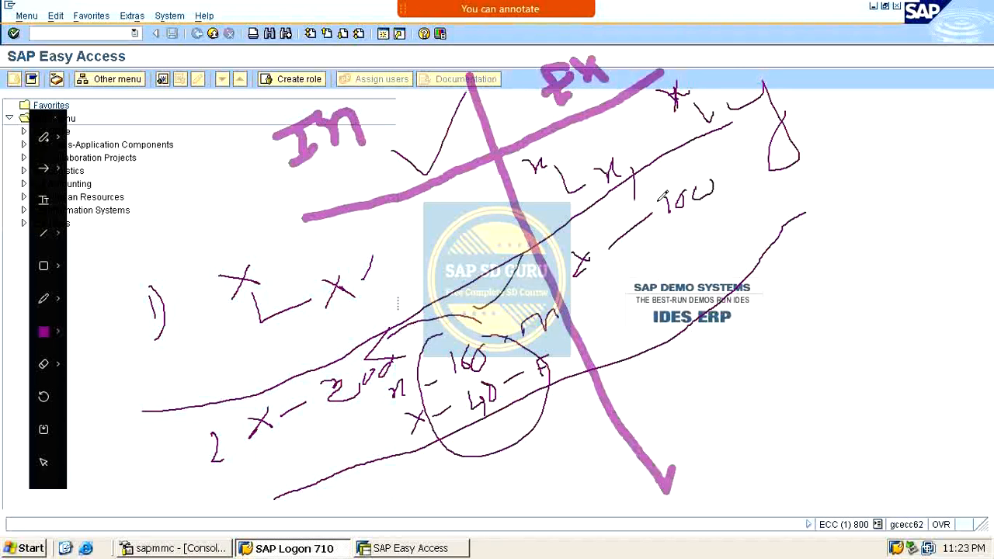
left_click_drag(651, 202, 708, 211)
left_click_drag(664, 246, 689, 243)
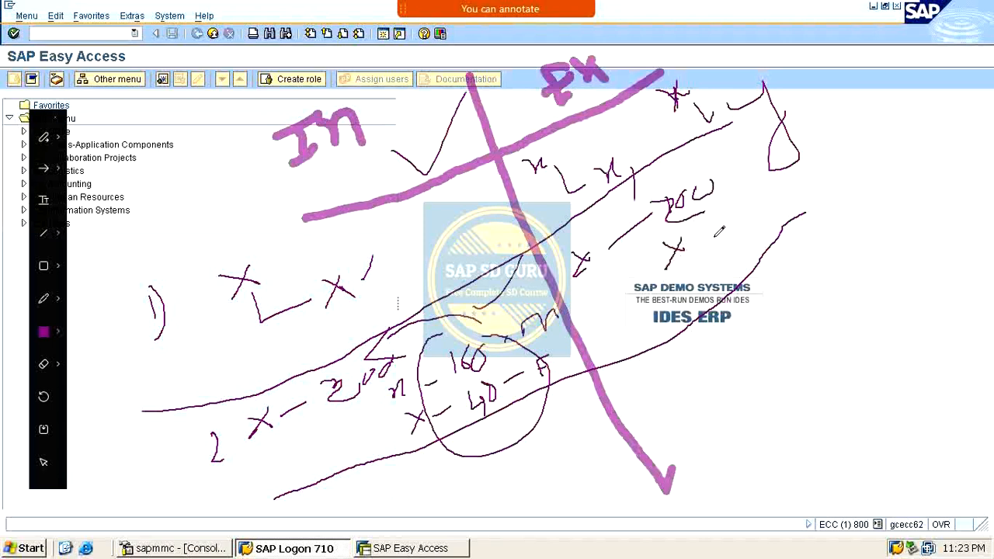
left_click_drag(709, 236, 751, 211)
mouse_move(754, 205)
left_mouse_down()
mouse_move(786, 204)
mouse_move(823, 162)
left_mouse_up()
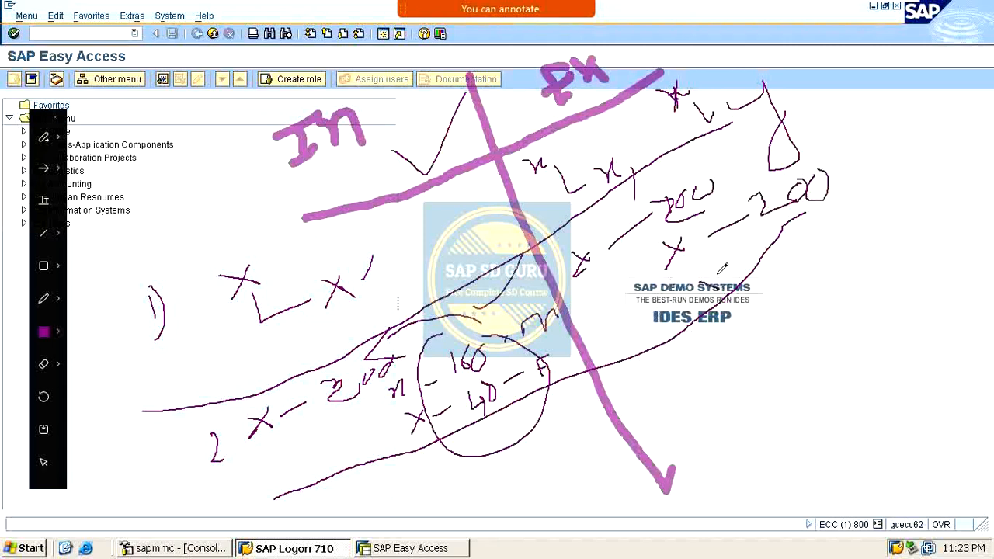
Add an underlined x - 40 line to the Ex example and put check marks beside its 200 and 40 quantities
left_click_drag(725, 266, 697, 320)
mouse_move(761, 267)
left_mouse_down()
mouse_move(826, 244)
mouse_move(844, 262)
mouse_move(852, 214)
left_mouse_up()
left_click_drag(743, 342, 948, 239)
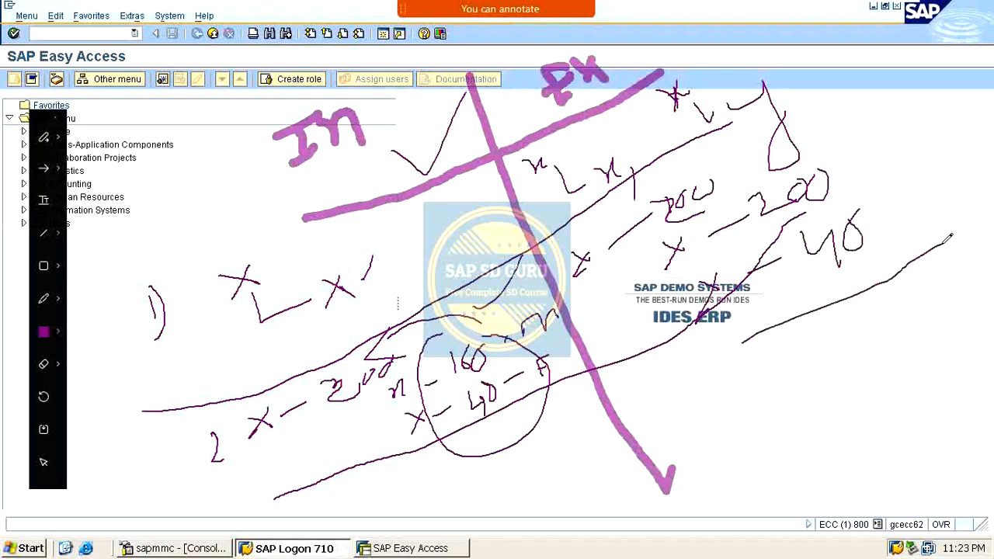
left_click_drag(862, 163, 911, 115)
left_click_drag(908, 216, 958, 162)
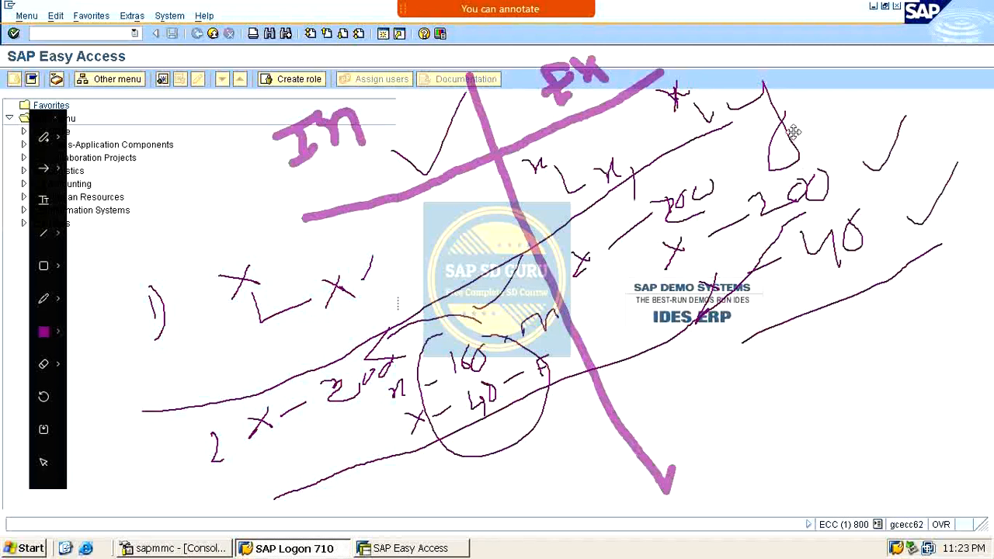
Circle the Ex 200 and 40 quantities, write an underlined 240 below them, and write an underlined 200 below the In example
mouse_move(726, 150)
left_mouse_down()
mouse_move(638, 192)
mouse_move(733, 346)
mouse_move(949, 209)
mouse_move(827, 122)
mouse_move(677, 185)
left_mouse_up()
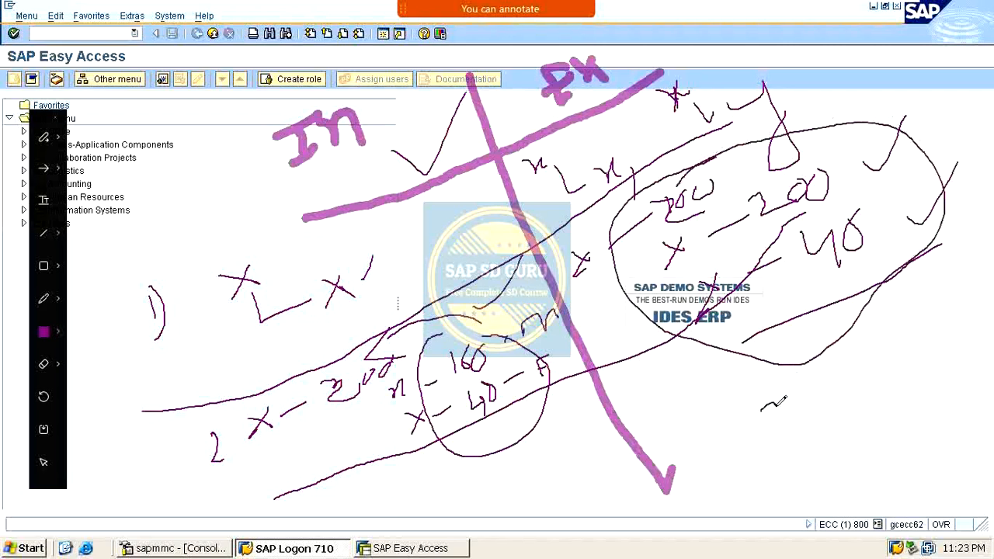
mouse_move(780, 402)
left_mouse_down()
mouse_move(830, 404)
mouse_move(847, 373)
left_mouse_up()
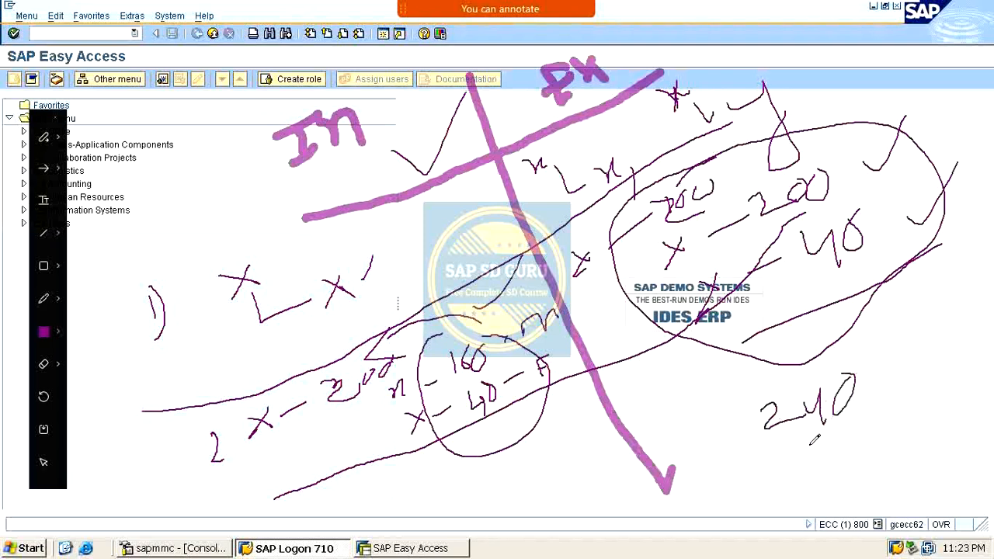
left_click_drag(808, 444, 837, 432)
left_click_drag(791, 463, 839, 441)
left_click_drag(503, 498, 528, 516)
mouse_move(563, 471)
left_mouse_down()
mouse_move(590, 497)
mouse_move(573, 514)
mouse_move(603, 498)
mouse_move(579, 459)
left_mouse_up()
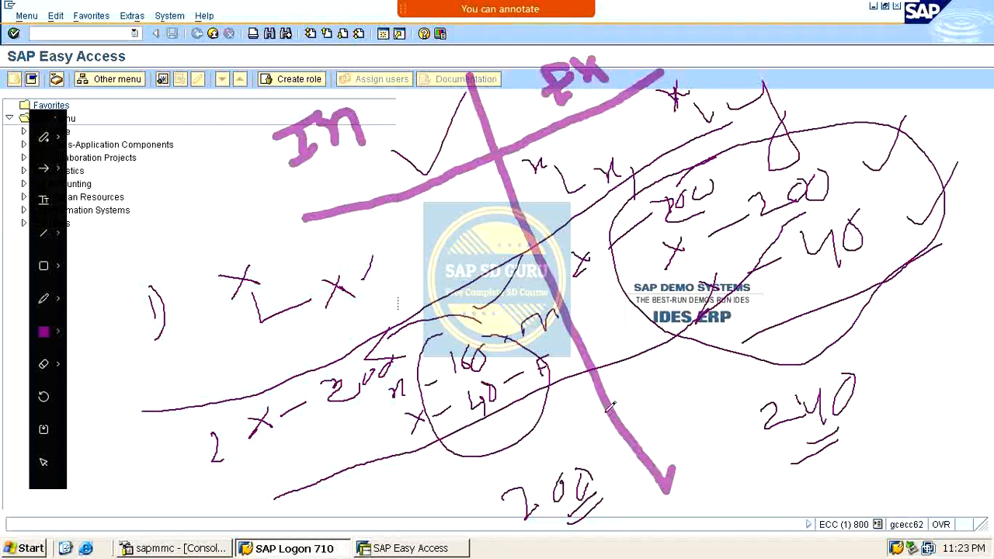
Add a check mark beside the In heading, box the 200 in the In row, and circle the 240 total
mouse_move(202, 181)
left_mouse_down()
mouse_move(279, 154)
mouse_move(303, 123)
left_mouse_up()
left_click_drag(318, 424, 444, 361)
mouse_move(305, 371)
left_mouse_down()
mouse_move(317, 406)
mouse_move(328, 341)
left_mouse_up()
mouse_move(302, 388)
left_mouse_down()
mouse_move(309, 404)
mouse_move(449, 359)
mouse_move(332, 360)
mouse_move(403, 306)
left_mouse_up()
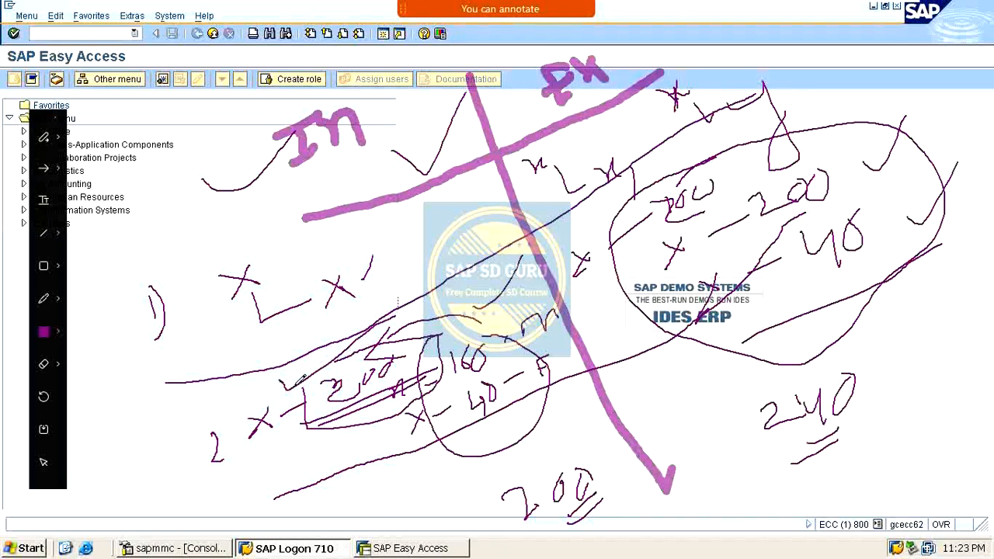
mouse_move(300, 379)
left_mouse_down()
mouse_move(307, 367)
mouse_move(392, 352)
left_mouse_up()
mouse_move(870, 362)
left_mouse_down()
mouse_move(691, 451)
mouse_move(901, 354)
left_mouse_up()
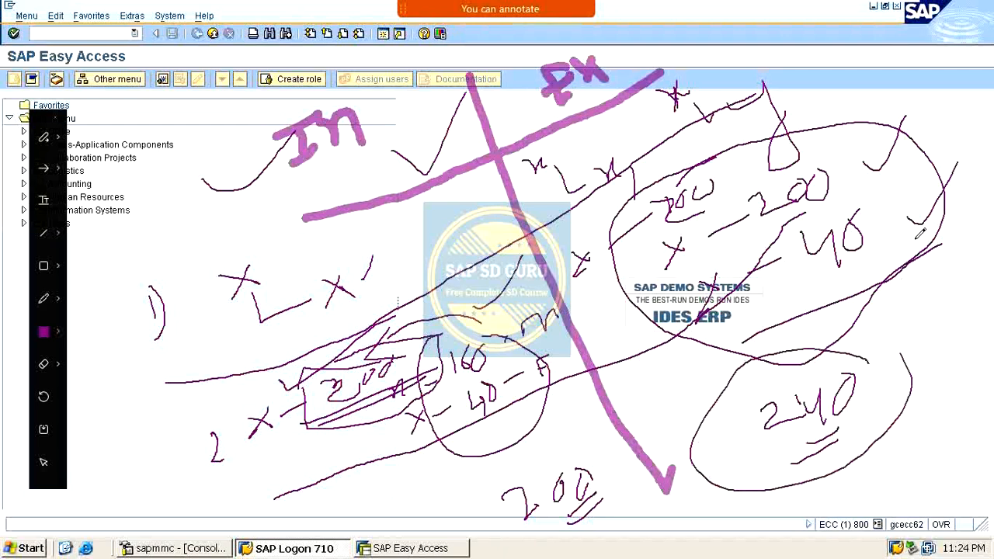
Emphasise the Ex example with extra strokes under the 40 and another check mark beside the 200
left_click_drag(822, 293, 834, 289)
left_click_drag(885, 260, 812, 308)
left_click_drag(862, 264, 809, 310)
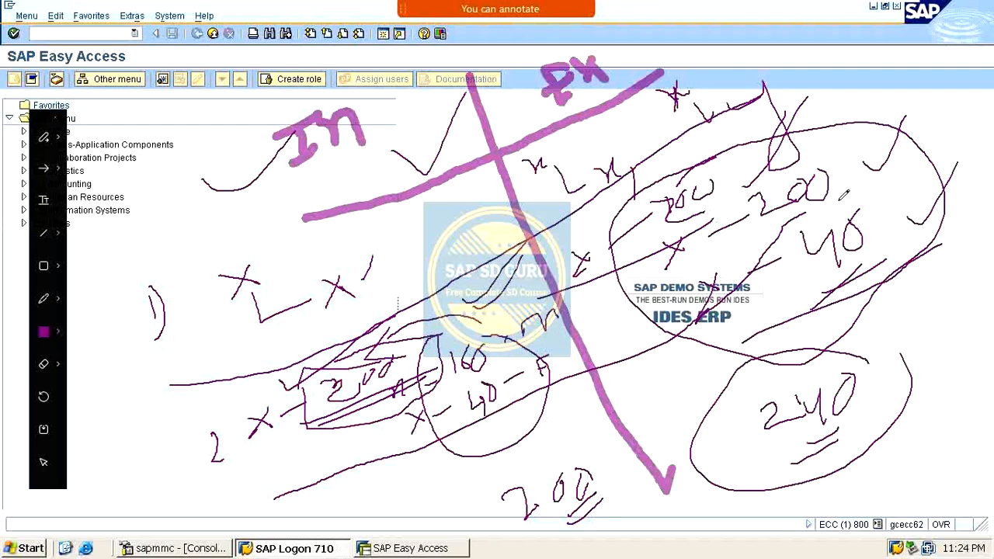
left_click_drag(857, 166, 912, 104)
mouse_move(800, 286)
left_mouse_down()
mouse_move(868, 257)
mouse_move(859, 270)
left_mouse_up()
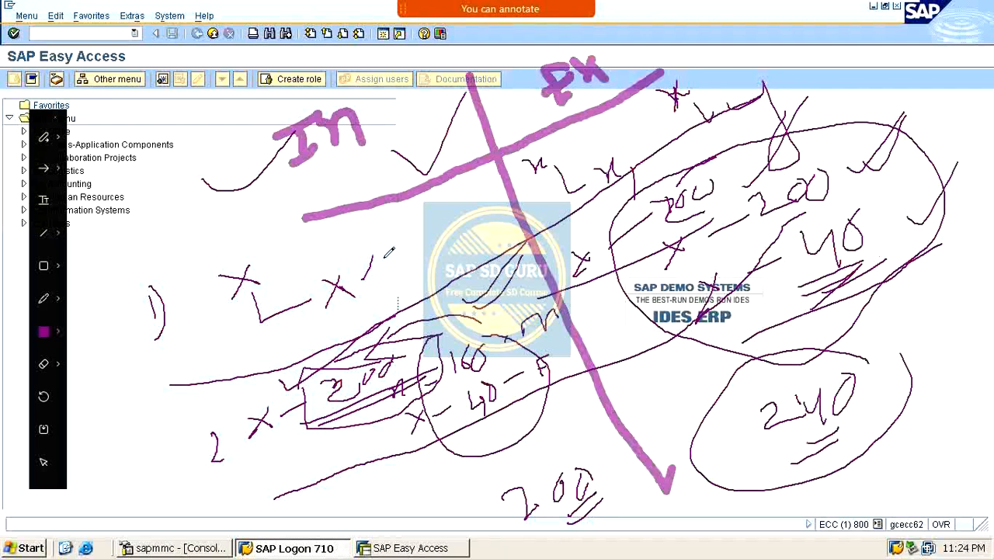
Clear the In and Ex comparison drawing from the screen and restart annotation mode
key("Escape")
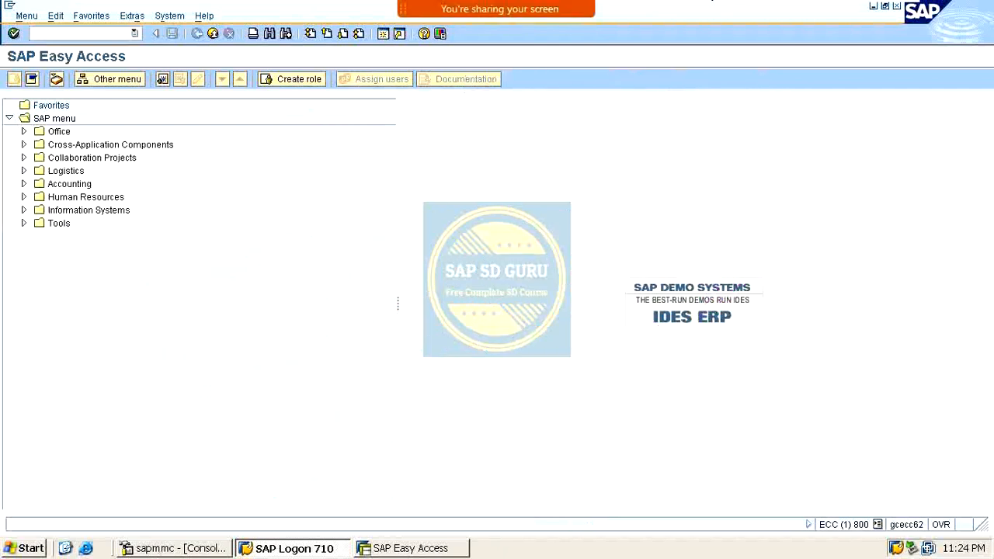
mouse_move(712, 1)
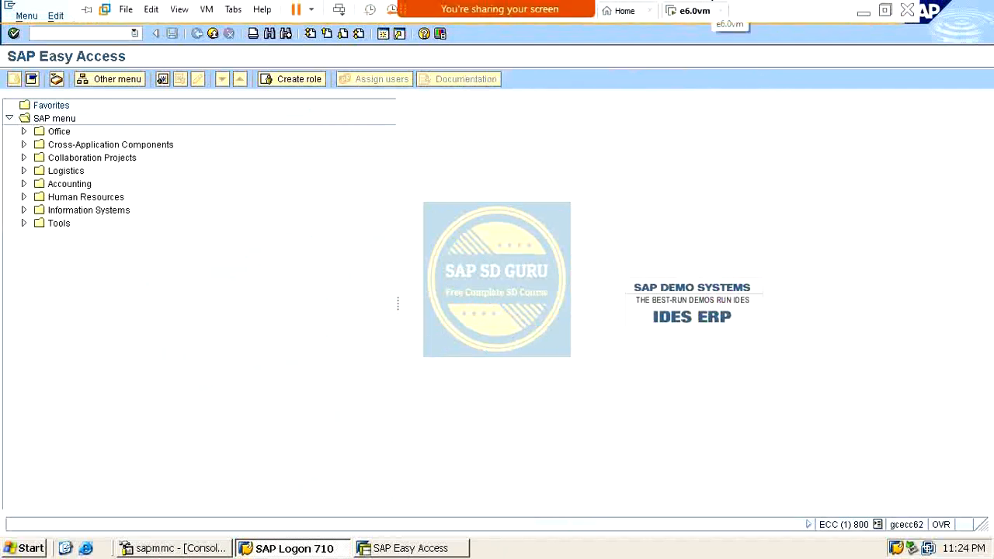
mouse_move(544, 8)
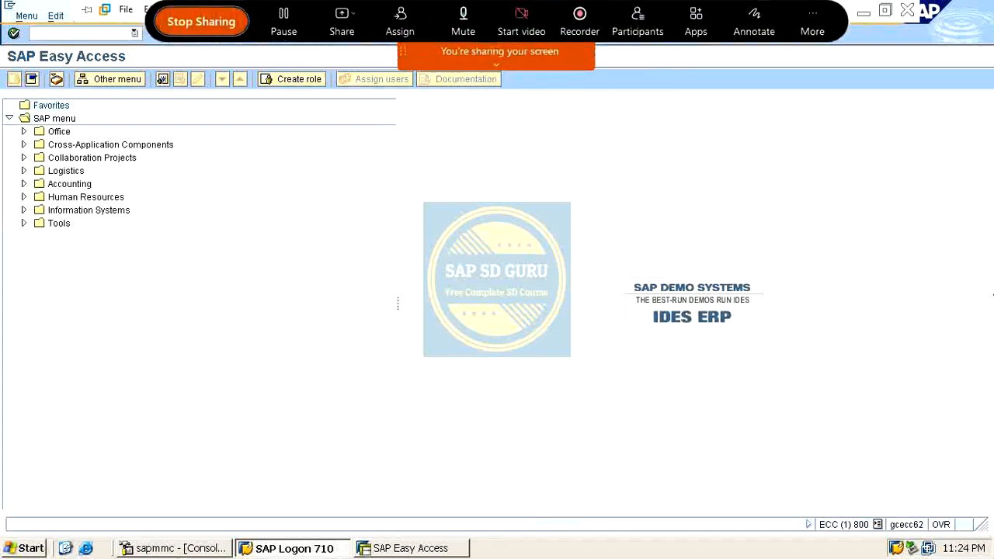
left_click(754, 22)
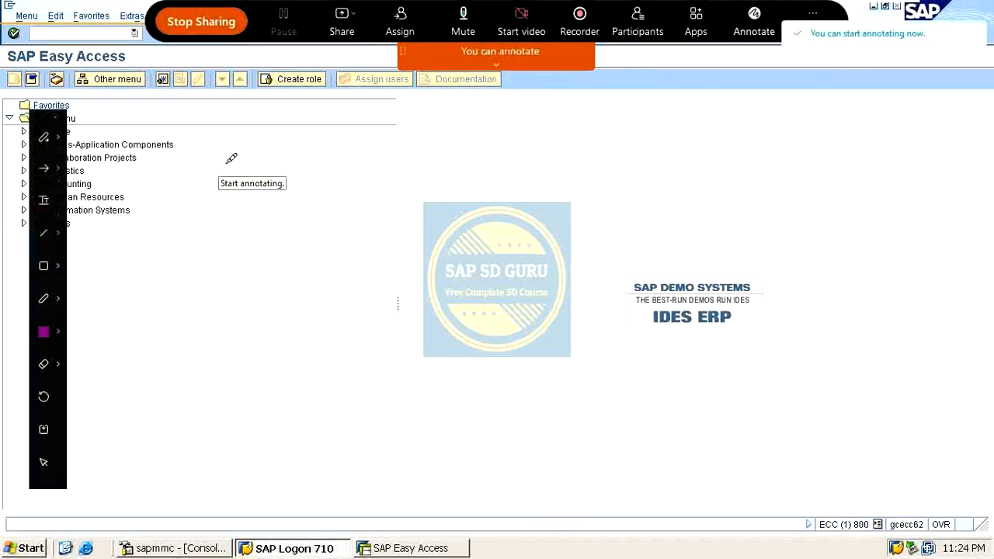
Write Inclusive as a large heading across the upper part of the blank screen and underline its beginning
left_click_drag(257, 155, 242, 214)
left_click_drag(222, 167, 324, 118)
mouse_move(182, 258)
left_mouse_down()
mouse_move(268, 216)
mouse_move(339, 202)
left_mouse_up()
left_click_drag(185, 287, 380, 201)
mouse_move(390, 160)
left_mouse_down()
mouse_move(373, 165)
mouse_move(386, 181)
left_mouse_up()
left_click_drag(428, 124, 405, 186)
mouse_move(442, 153)
left_mouse_down()
mouse_move(465, 160)
mouse_move(472, 183)
left_mouse_up()
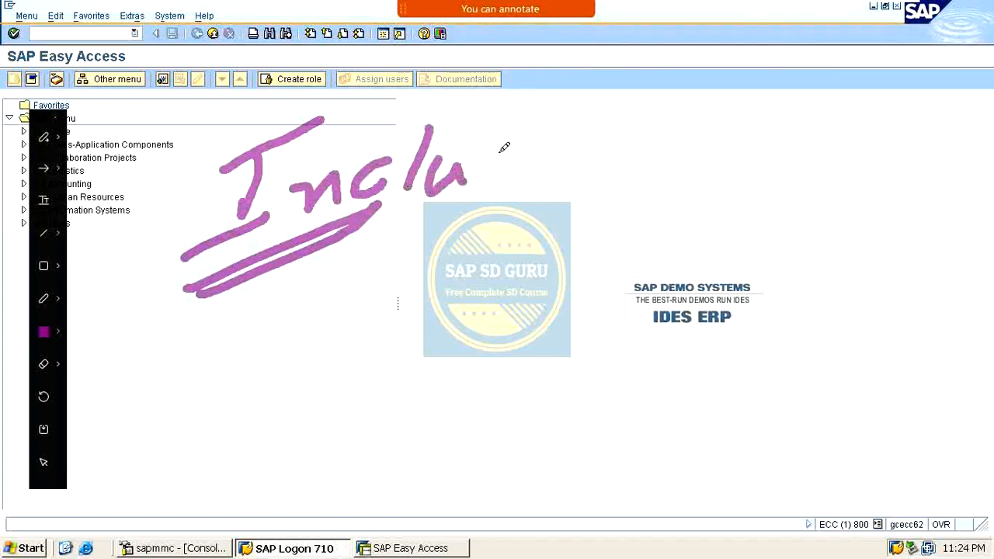
left_click_drag(505, 147, 466, 206)
left_click_drag(541, 151, 536, 186)
mouse_move(548, 118)
left_mouse_down()
mouse_move(590, 171)
mouse_move(625, 122)
mouse_move(722, 140)
left_mouse_up()
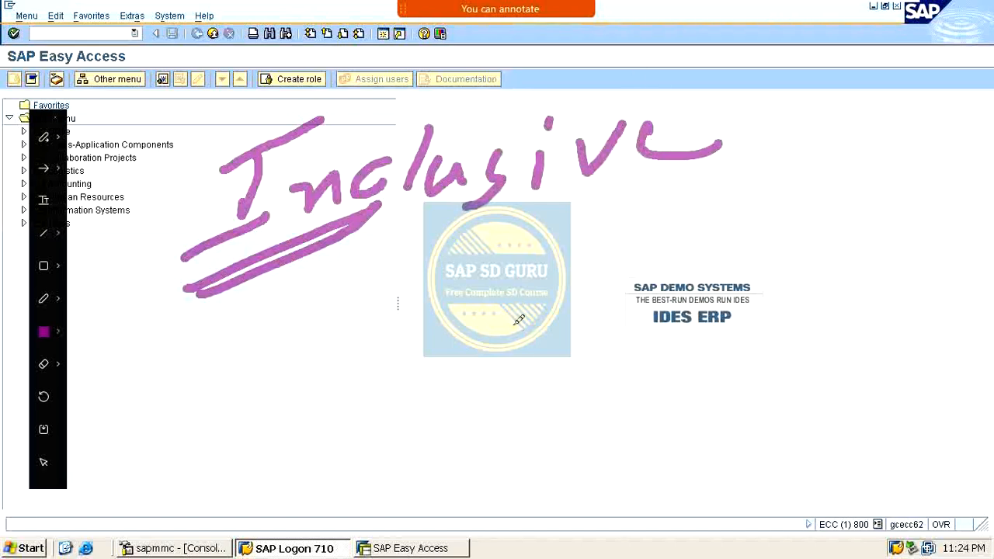
Draw two diverging branches below the Inclusive heading and write With near the end of the left branch
mouse_move(460, 235)
left_mouse_down()
mouse_move(297, 420)
mouse_move(487, 247)
mouse_move(775, 323)
left_mouse_up()
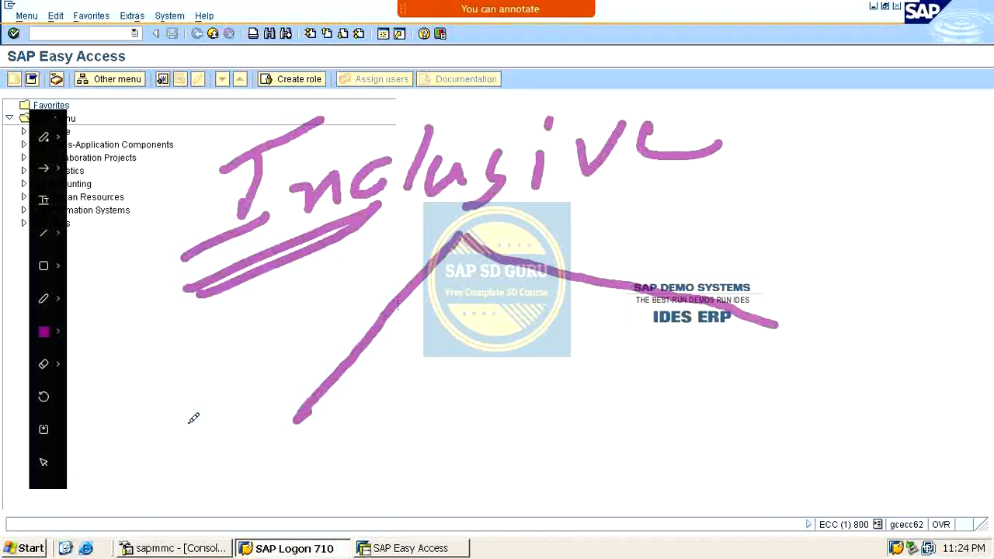
mouse_move(372, 410)
left_mouse_down()
mouse_move(367, 449)
mouse_move(413, 402)
left_mouse_up()
left_click_drag(427, 399, 420, 447)
left_click(426, 395)
mouse_move(452, 388)
left_mouse_down()
mouse_move(439, 450)
mouse_move(475, 412)
left_mouse_up()
mouse_move(490, 388)
left_mouse_down()
mouse_move(512, 410)
mouse_move(522, 451)
left_mouse_up()
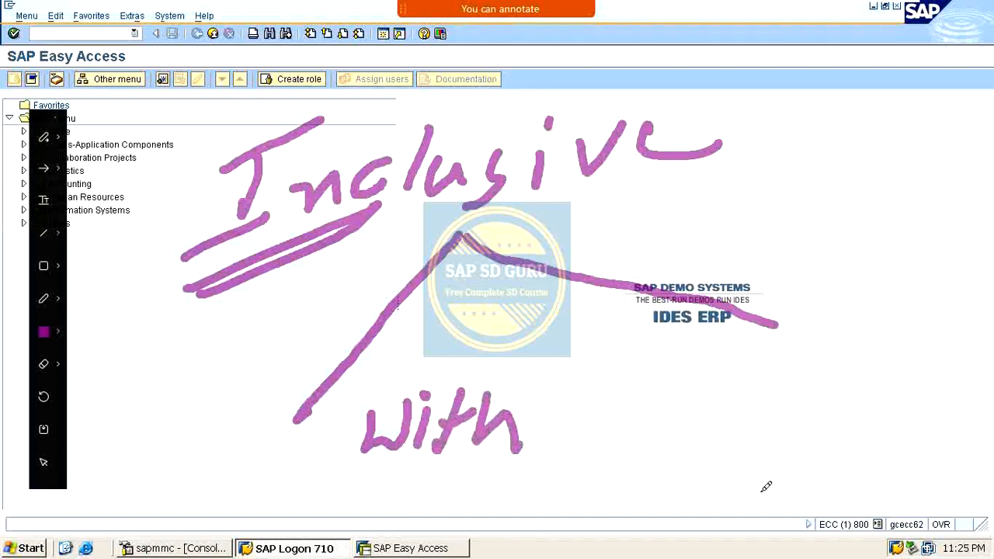
Write Without Item generat at the end of the right branch, spread over three lines
mouse_move(674, 361)
left_mouse_down()
mouse_move(680, 401)
mouse_move(732, 362)
mouse_move(753, 386)
left_mouse_up()
left_click(748, 344)
mouse_move(800, 338)
left_mouse_down()
mouse_move(792, 378)
mouse_move(803, 358)
left_mouse_up()
mouse_move(826, 326)
left_mouse_down()
mouse_move(818, 374)
mouse_move(855, 368)
left_mouse_up()
mouse_move(878, 341)
left_mouse_down()
mouse_move(870, 349)
mouse_move(912, 333)
mouse_move(924, 348)
left_mouse_up()
left_click_drag(935, 306, 935, 362)
left_click_drag(924, 325, 938, 317)
mouse_move(687, 439)
left_mouse_down()
mouse_move(688, 469)
mouse_move(723, 438)
left_mouse_up()
mouse_move(685, 477)
left_mouse_down()
mouse_move(768, 454)
mouse_move(800, 430)
mouse_move(795, 446)
mouse_move(834, 453)
mouse_move(854, 418)
mouse_move(907, 411)
mouse_move(914, 435)
mouse_move(973, 419)
mouse_move(988, 399)
left_mouse_up()
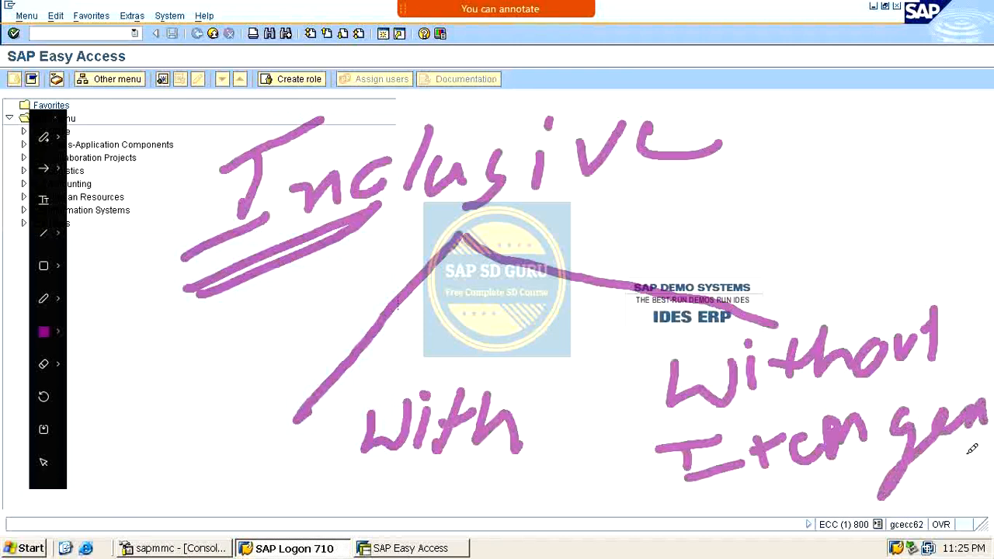
mouse_move(930, 480)
left_mouse_down()
mouse_move(951, 490)
mouse_move(973, 475)
mouse_move(991, 483)
mouse_move(992, 435)
left_mouse_up()
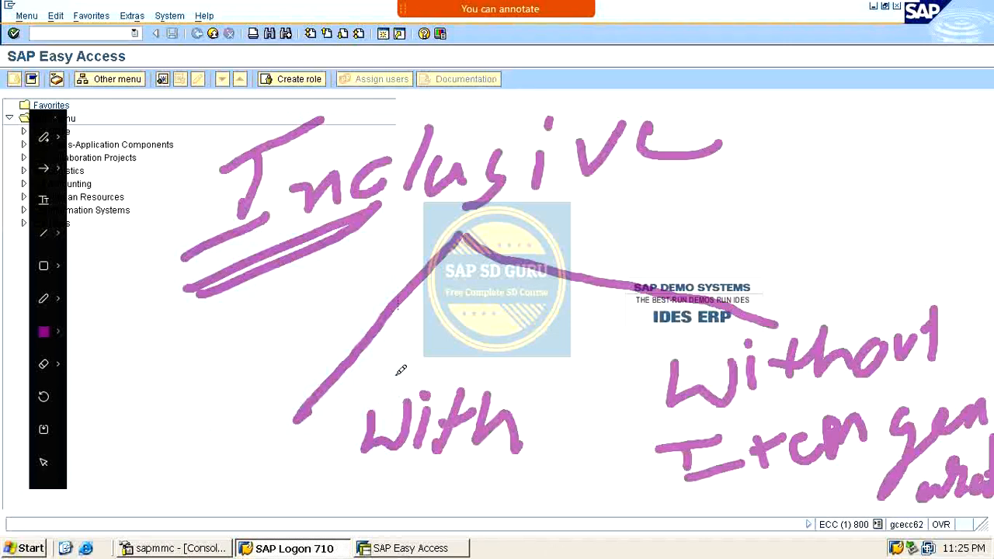
Underline With, draw a divider line between the two branches, and add check marks by Inclusive and above Without
left_click_drag(665, 99, 744, 2)
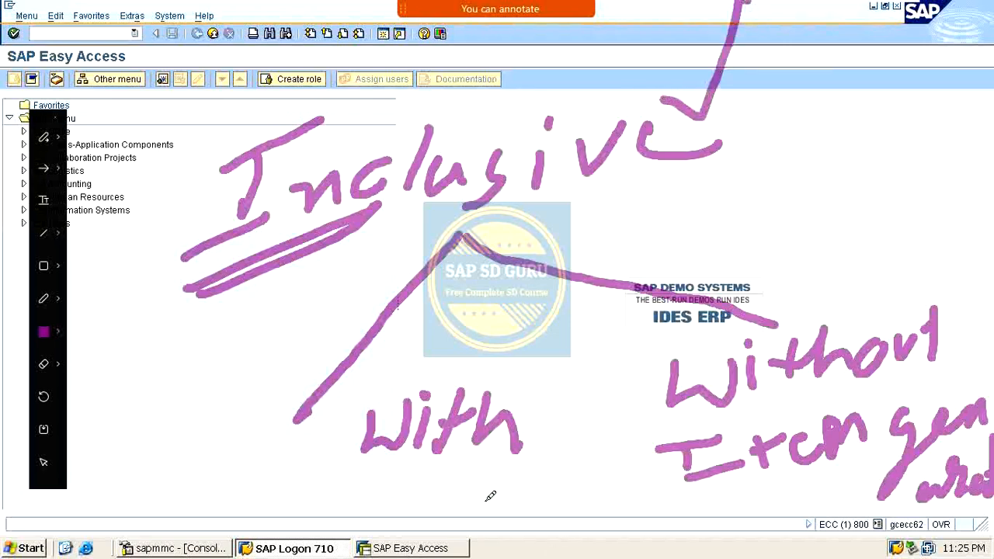
left_click_drag(418, 511, 543, 448)
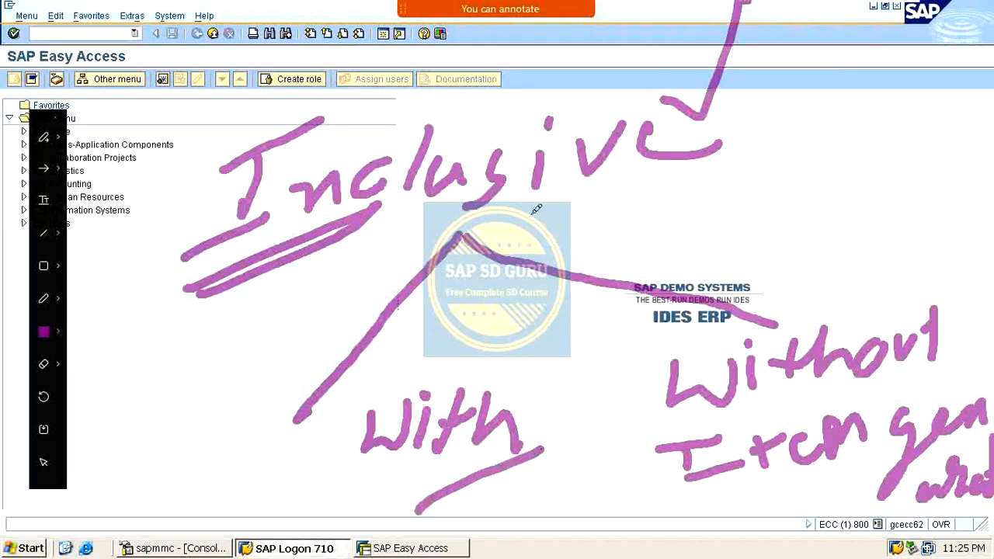
mouse_move(547, 230)
left_mouse_down()
mouse_move(621, 548)
mouse_move(660, 550)
left_mouse_up()
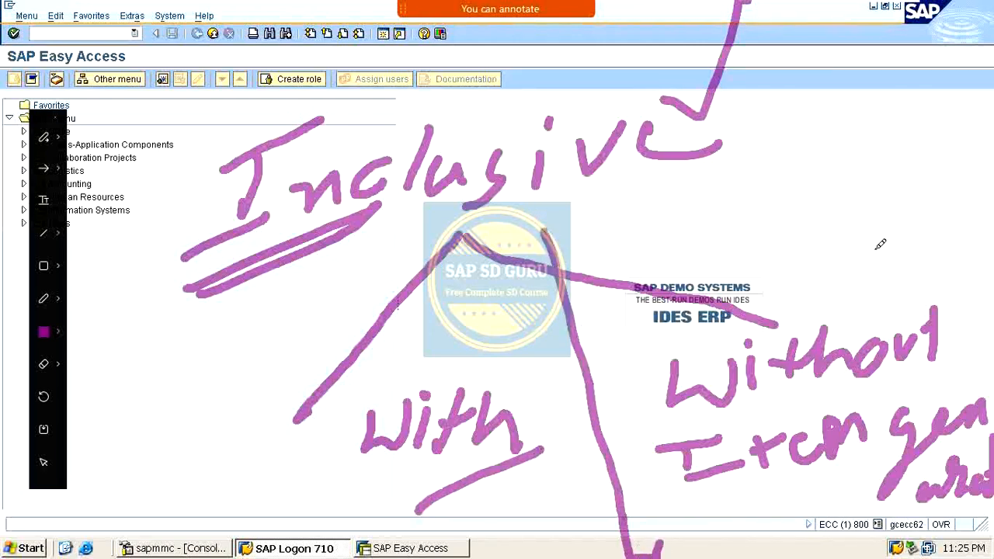
left_click_drag(862, 247, 933, 160)
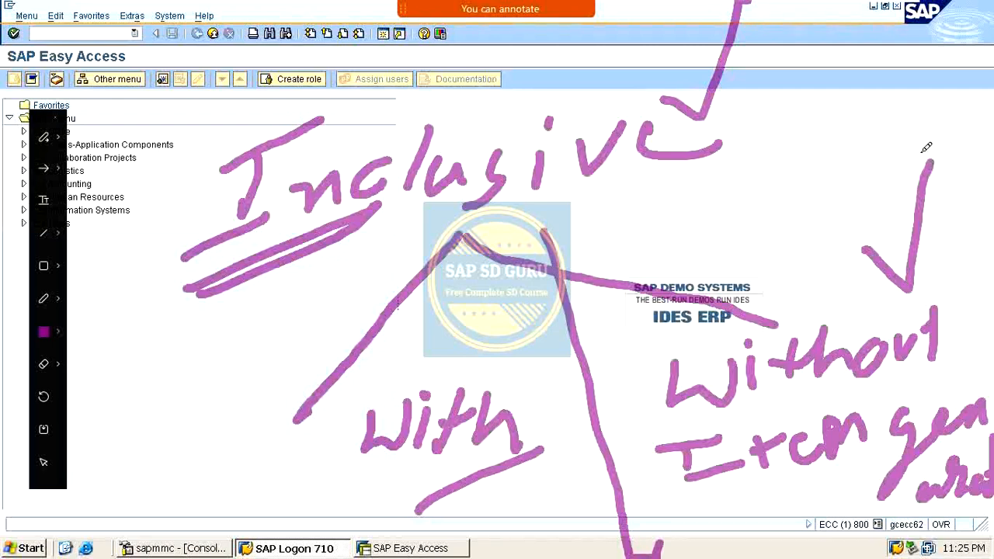
Clear the Inclusive branch diagram from the screen and restart annotation mode
key("Escape")
mouse_move(519, 11)
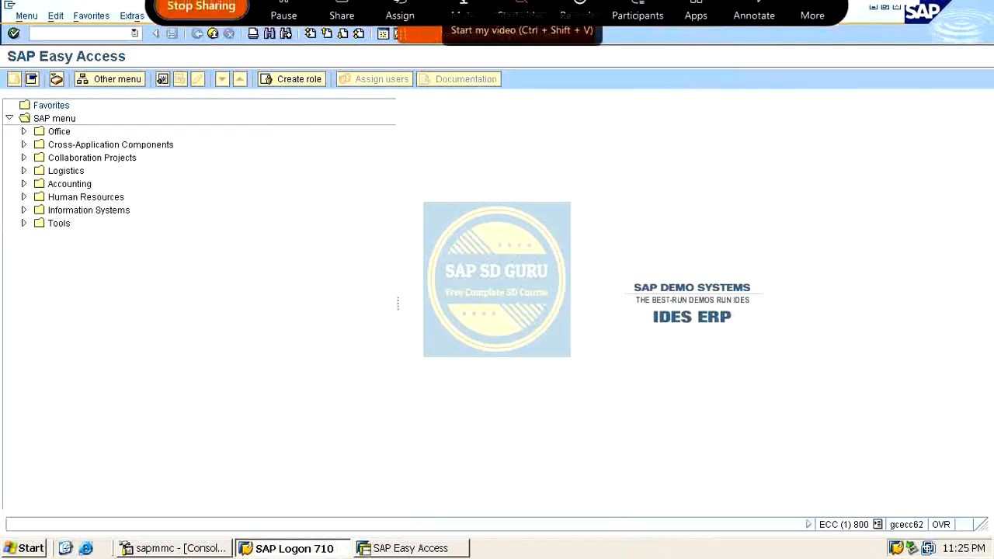
left_click(732, 26)
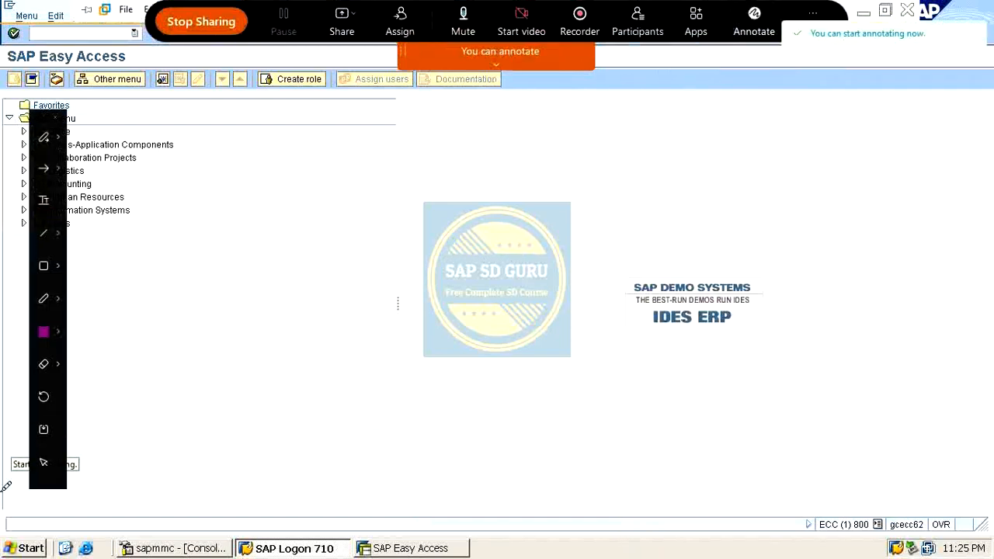
Write an underlined In with a connector leading down to the words With Item
left_click_drag(229, 220, 236, 189)
left_click_drag(172, 256, 239, 227)
mouse_move(258, 210)
left_mouse_down()
mouse_move(271, 195)
mouse_move(293, 225)
mouse_move(347, 235)
mouse_move(339, 266)
left_mouse_up()
mouse_move(285, 293)
left_mouse_down()
mouse_move(281, 335)
mouse_move(337, 315)
left_mouse_up()
mouse_move(346, 267)
left_mouse_down()
mouse_move(387, 308)
mouse_move(423, 287)
mouse_move(447, 315)
left_mouse_up()
left_click_drag(522, 249, 517, 289)
left_click_drag(538, 227, 516, 306)
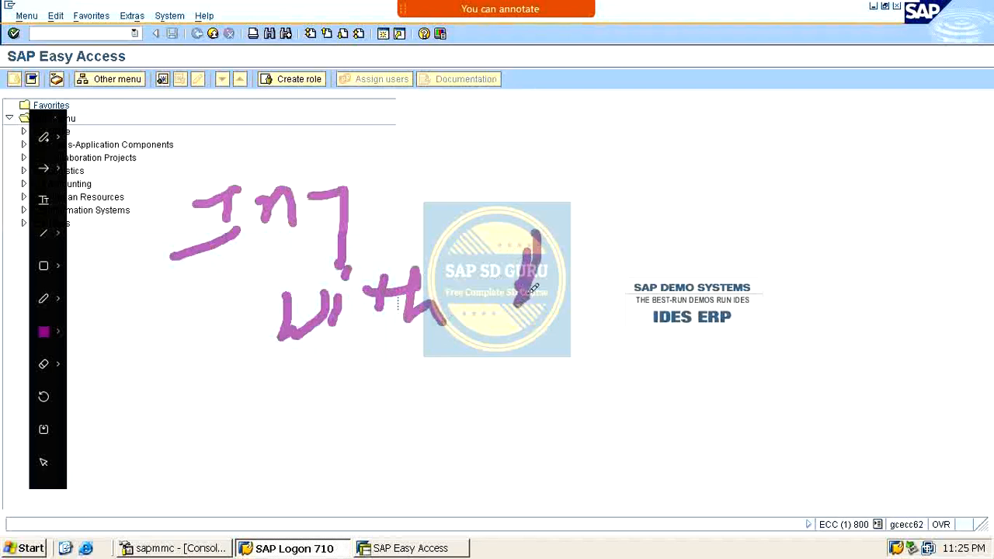
mouse_move(513, 252)
left_mouse_down()
mouse_move(537, 246)
mouse_move(561, 281)
mouse_move(609, 236)
mouse_move(631, 266)
mouse_move(690, 232)
left_mouse_up()
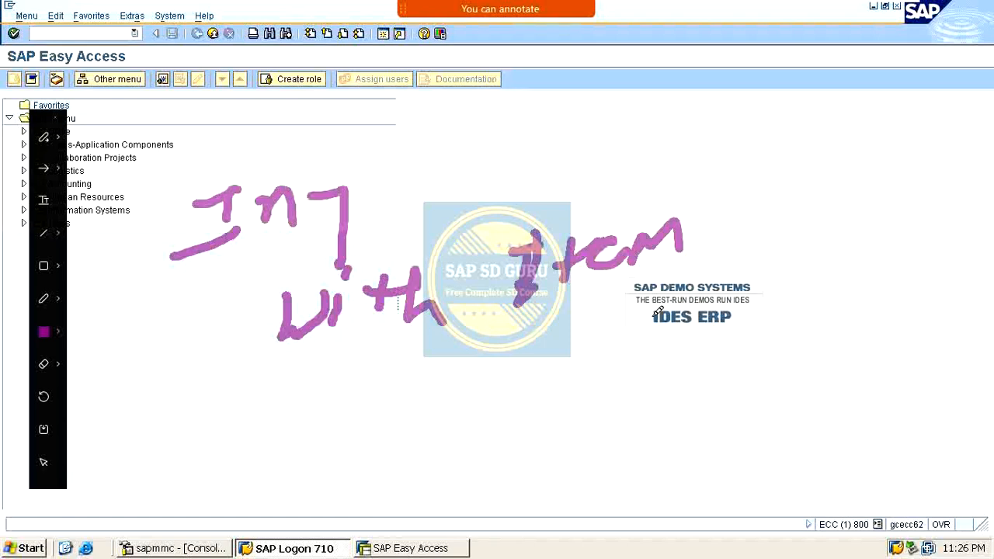
Underline With Item, write R100 beneath the line, and put a check mark beside it
left_click_drag(313, 388, 650, 319)
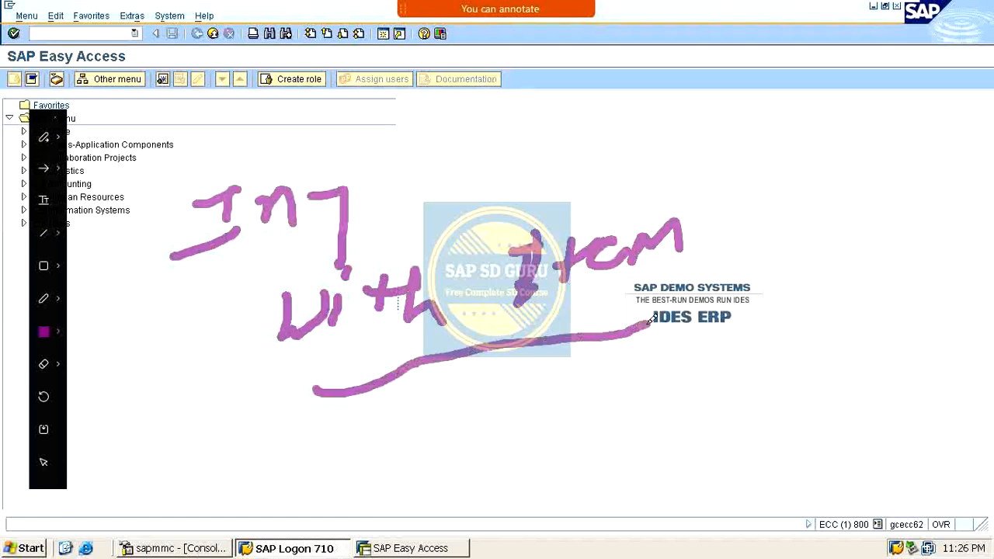
mouse_move(416, 435)
left_mouse_down()
mouse_move(413, 404)
mouse_move(444, 459)
mouse_move(462, 424)
mouse_move(533, 415)
left_mouse_up()
left_click_drag(606, 401, 760, 338)
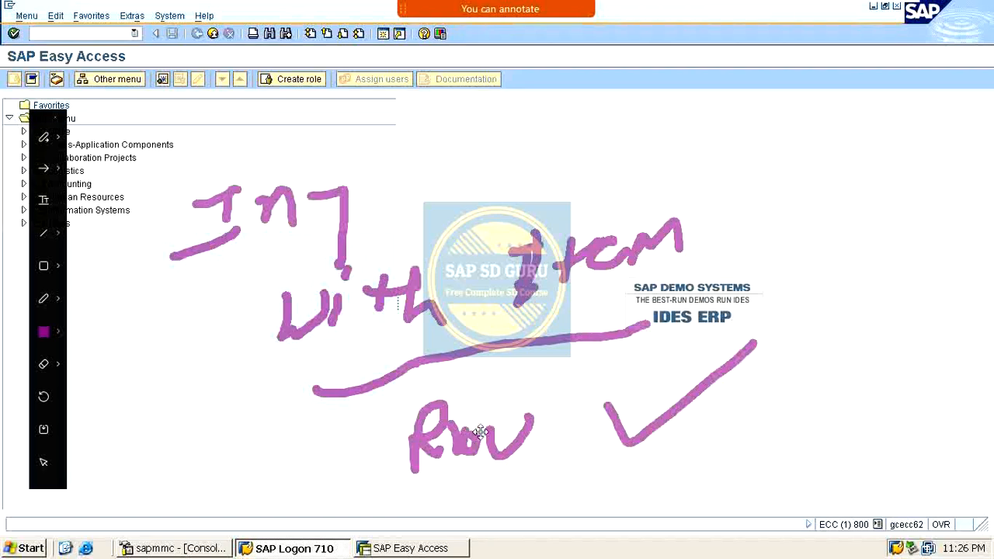
mouse_move(511, 408)
left_mouse_down()
mouse_move(532, 416)
mouse_move(485, 400)
mouse_move(488, 417)
left_mouse_up()
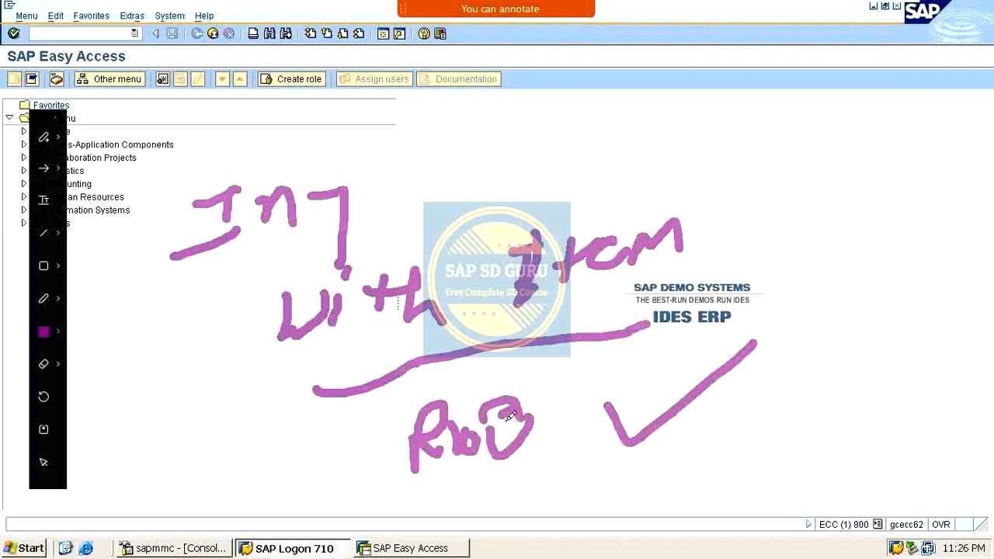
Write 100% beside R100 and draw a long line beneath the In heading
left_click_drag(650, 351, 662, 357)
left_click_drag(149, 423, 138, 496)
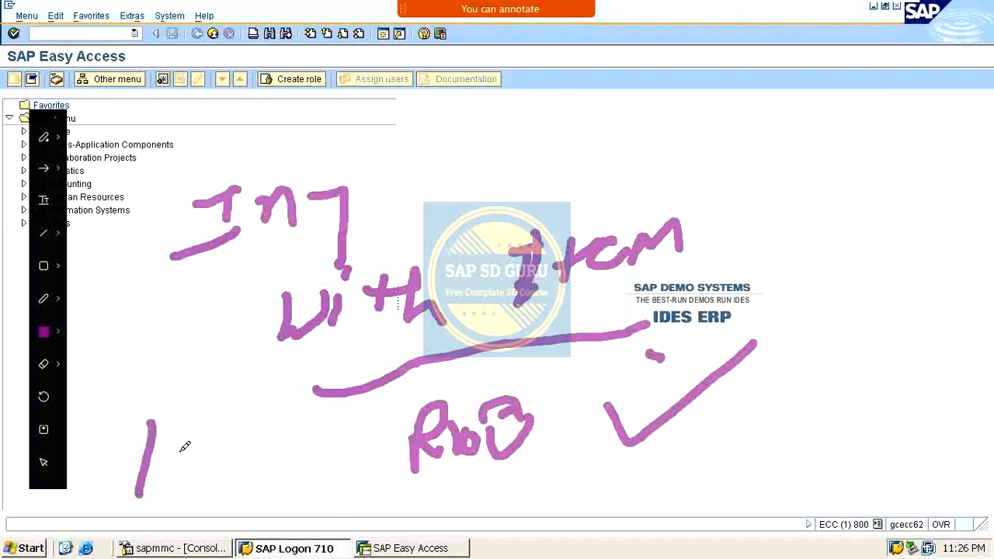
mouse_move(182, 447)
left_mouse_down()
mouse_move(172, 449)
mouse_move(210, 489)
mouse_move(222, 469)
left_mouse_up()
left_click_drag(261, 457, 258, 483)
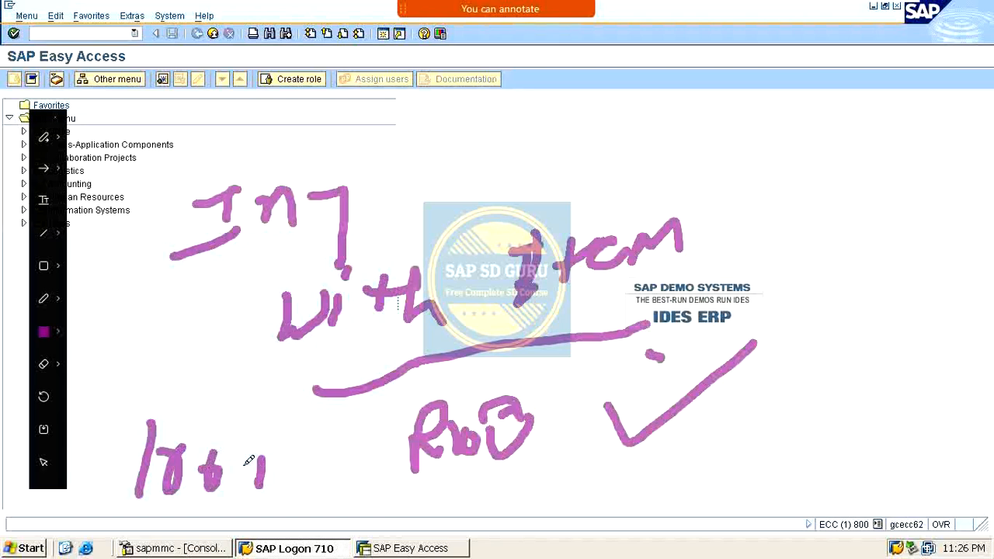
left_click(243, 468)
mouse_move(662, 356)
left_mouse_down()
mouse_move(681, 378)
mouse_move(605, 354)
left_mouse_up()
left_click_drag(150, 312, 482, 187)
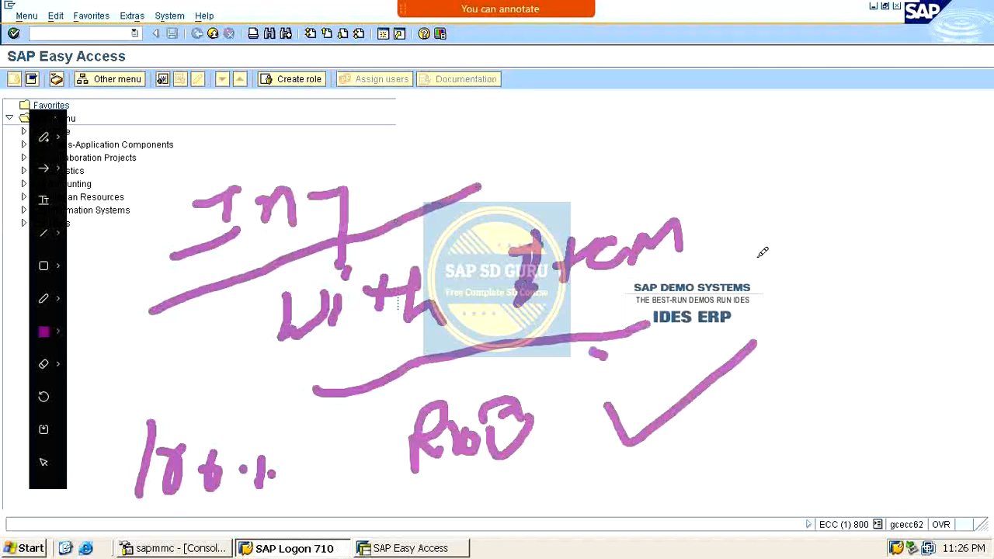
Draw a large check mark beside With Item and a circled X below it
left_click_drag(749, 209, 907, 89)
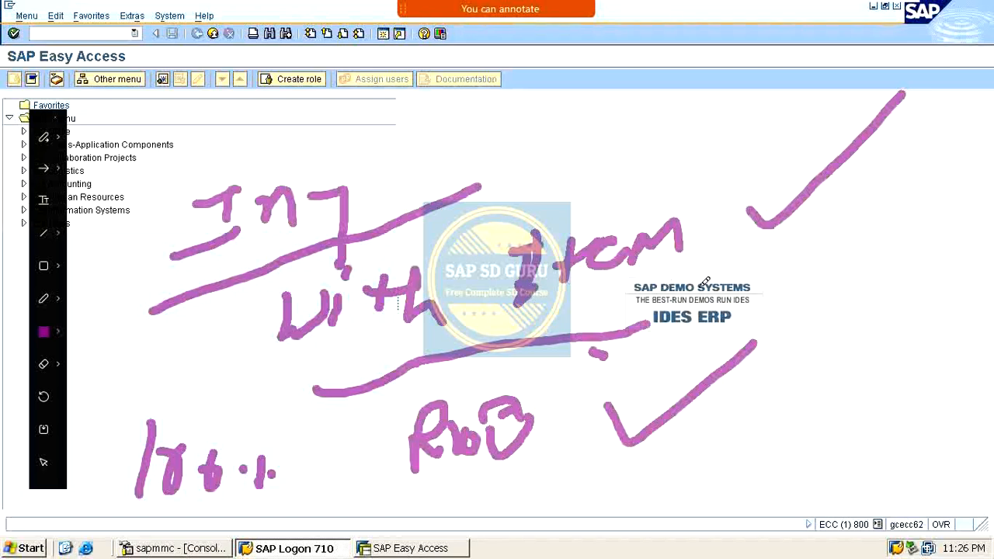
left_click_drag(806, 260, 838, 295)
left_click_drag(851, 235, 796, 315)
mouse_move(860, 204)
left_mouse_down()
mouse_move(800, 240)
mouse_move(936, 233)
mouse_move(889, 204)
left_mouse_up()
Draw an L-shaped branch from the circled X to a smaller circled x and add a check mark across it
mouse_move(835, 411)
left_mouse_down()
mouse_move(838, 371)
mouse_move(893, 443)
left_mouse_up()
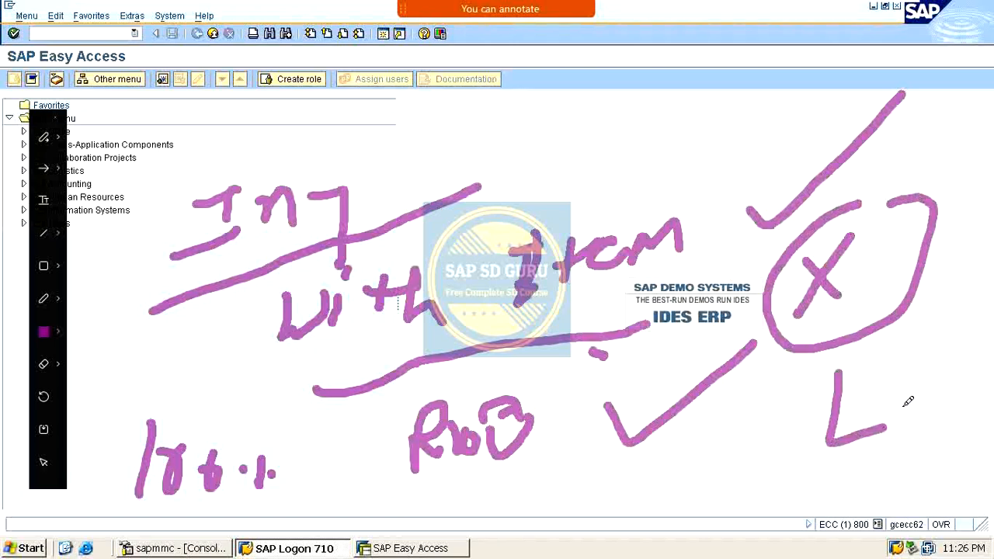
mouse_move(903, 398)
left_mouse_down()
mouse_move(929, 424)
mouse_move(891, 441)
left_mouse_up()
mouse_move(927, 351)
left_mouse_down()
mouse_move(938, 451)
mouse_move(926, 354)
left_mouse_up()
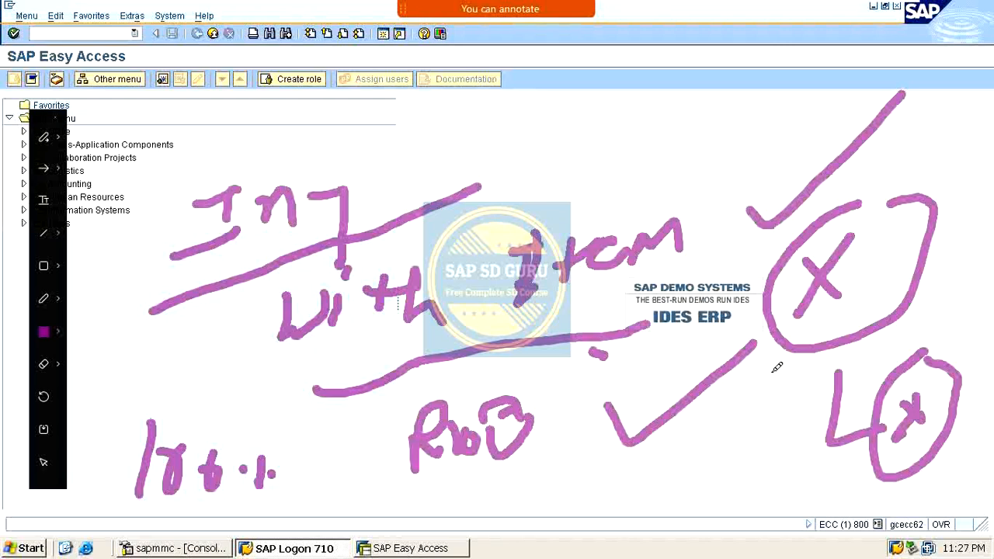
left_click_drag(732, 450, 993, 299)
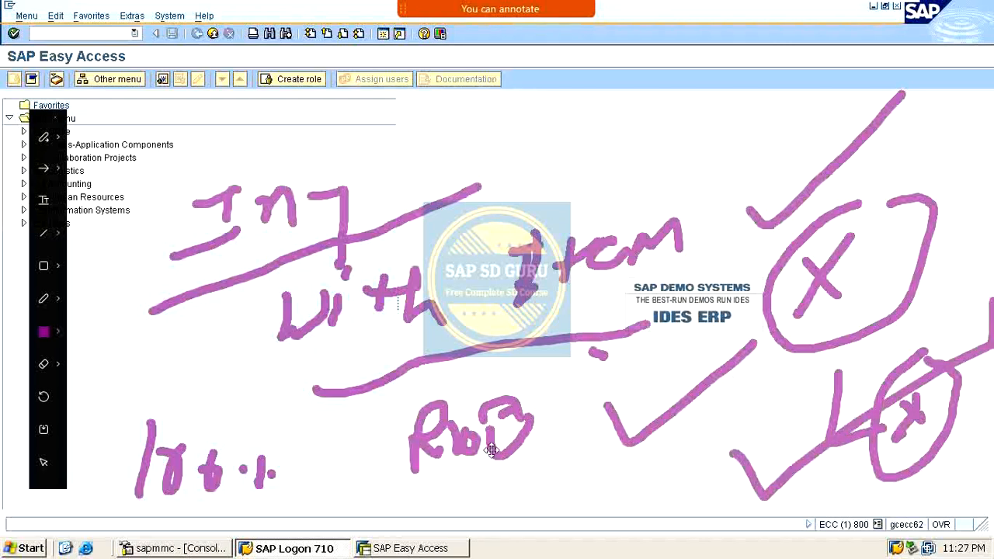
Underline R100 twice, and clear all annotations to restart annotating on an empty screen
left_click_drag(412, 483, 553, 450)
left_click_drag(447, 489, 532, 475)
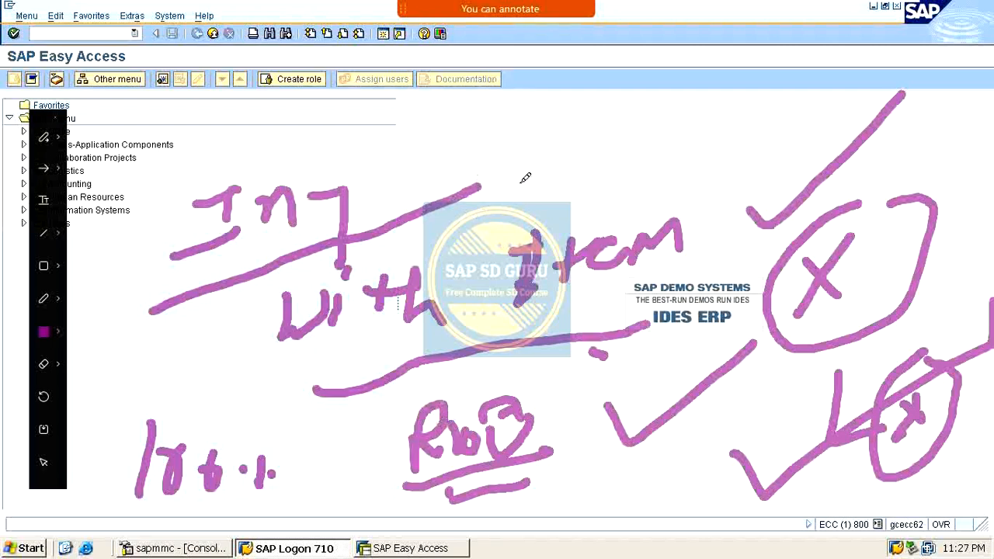
left_click(553, 162)
key("Escape")
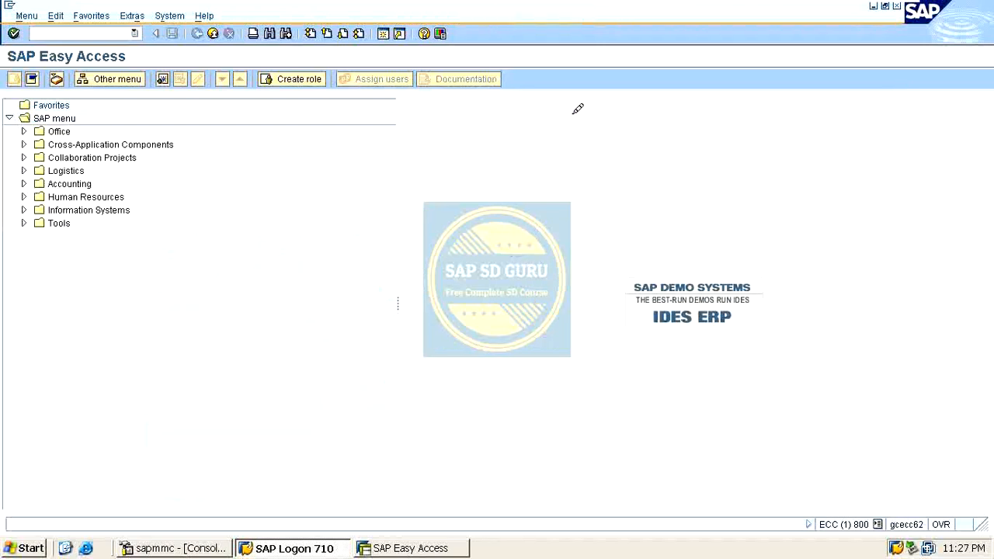
mouse_move(813, 23)
left_click(769, 23)
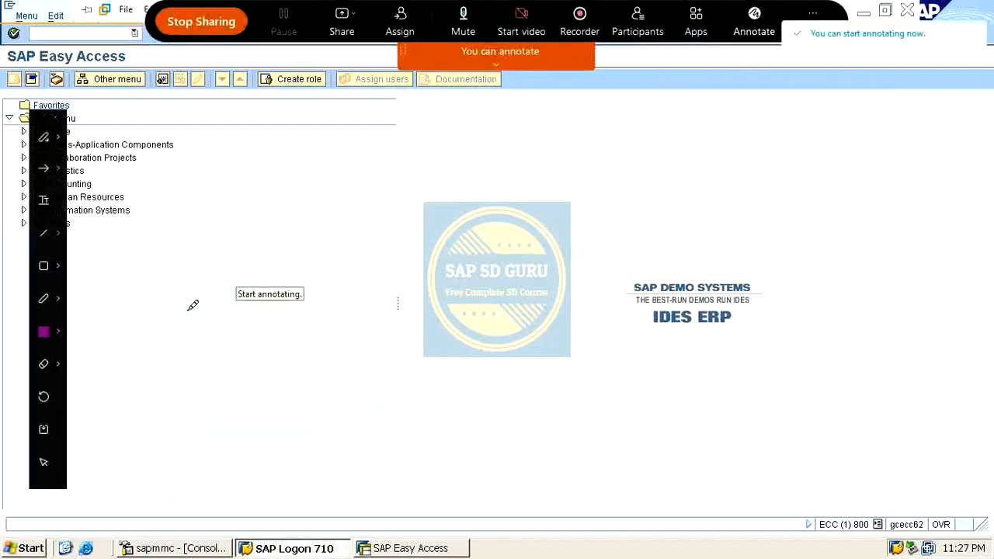
Handwrite the heading Inclusive near the top of the empty area and draw a line beneath its beginning
mouse_move(234, 200)
left_mouse_down()
mouse_move(231, 219)
mouse_move(257, 186)
left_mouse_up()
mouse_move(199, 234)
left_mouse_down()
mouse_move(293, 195)
mouse_move(318, 208)
left_mouse_up()
left_click_drag(354, 172, 375, 203)
left_click_drag(398, 147, 378, 208)
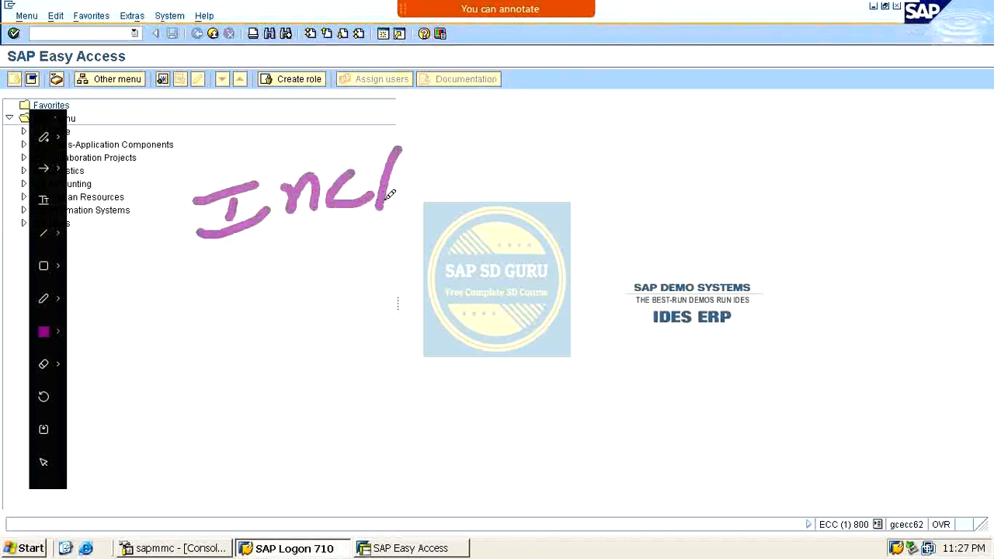
left_click_drag(403, 166, 437, 201)
left_click_drag(480, 148, 453, 199)
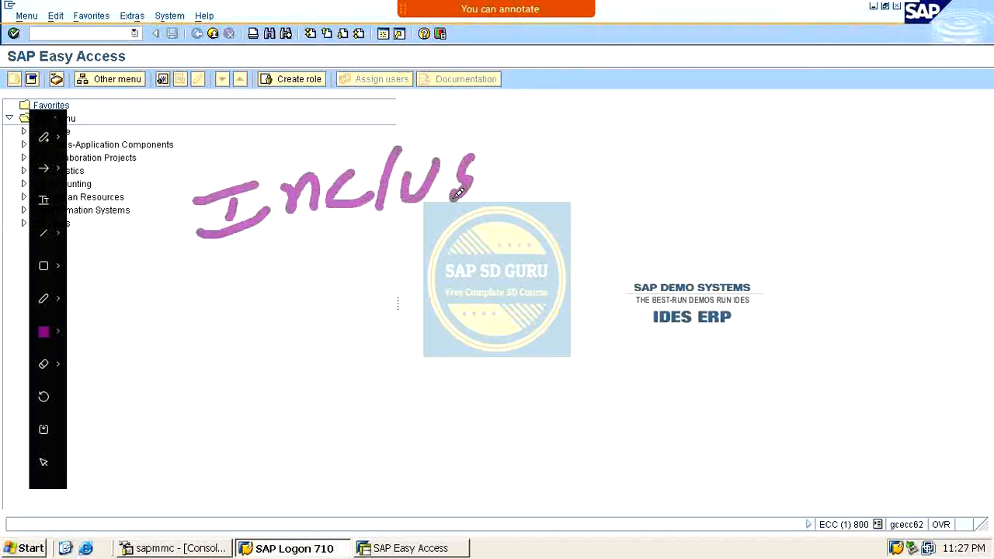
left_click_drag(498, 165, 491, 180)
left_click_drag(489, 138, 592, 161)
left_click_drag(224, 267, 388, 244)
Handwrite Without genaration beneath the Inclusive heading, sloping up toward the far side
mouse_move(267, 308)
left_mouse_down()
mouse_move(287, 336)
mouse_move(311, 297)
mouse_move(323, 339)
left_mouse_up()
left_click_drag(332, 274, 336, 340)
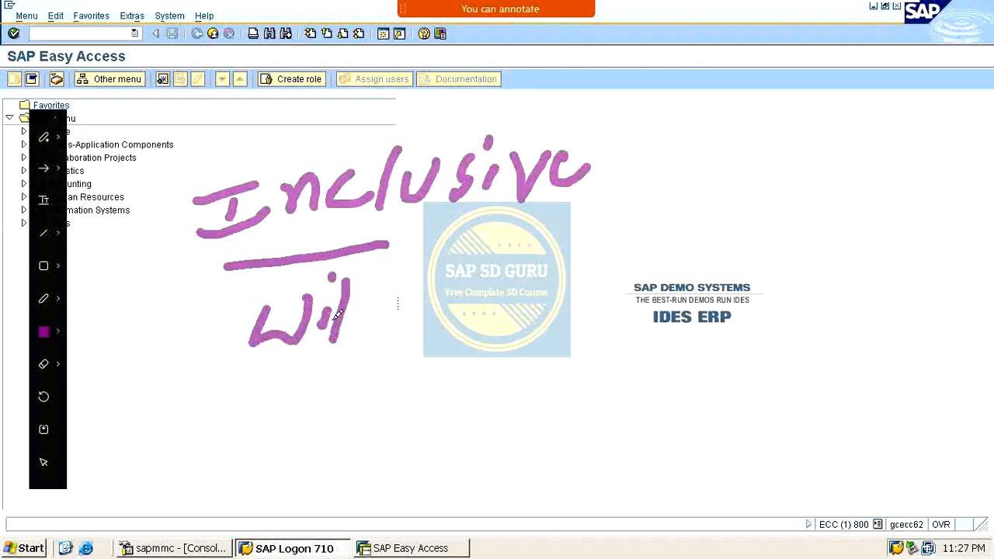
mouse_move(319, 304)
left_mouse_down()
mouse_move(375, 299)
mouse_move(395, 339)
left_mouse_up()
mouse_move(410, 300)
left_mouse_down()
mouse_move(425, 330)
mouse_move(453, 288)
mouse_move(459, 325)
left_mouse_up()
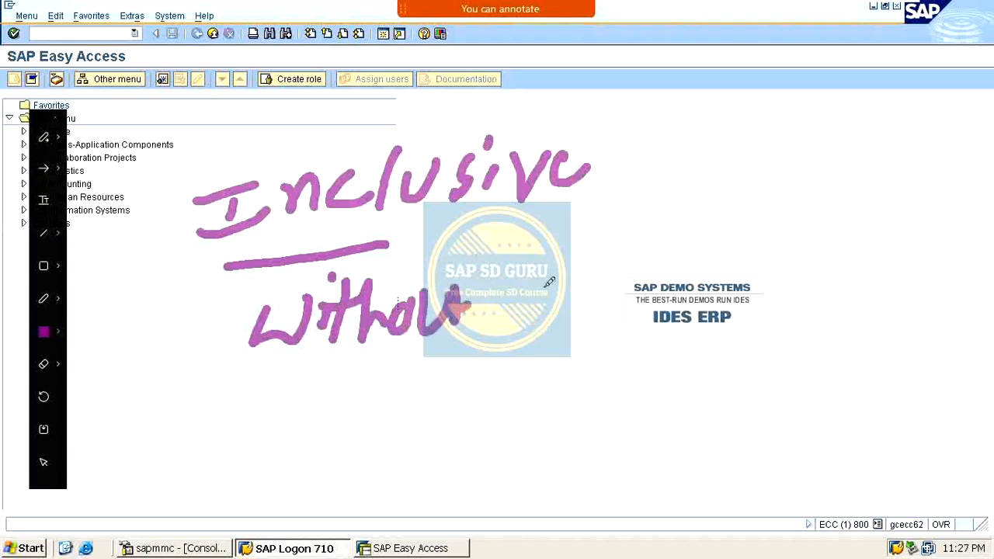
mouse_move(554, 265)
left_mouse_down()
mouse_move(555, 304)
mouse_move(554, 281)
mouse_move(528, 331)
mouse_move(539, 308)
mouse_move(625, 280)
left_mouse_up()
mouse_move(629, 247)
left_mouse_down()
mouse_move(630, 289)
mouse_move(673, 289)
left_mouse_up()
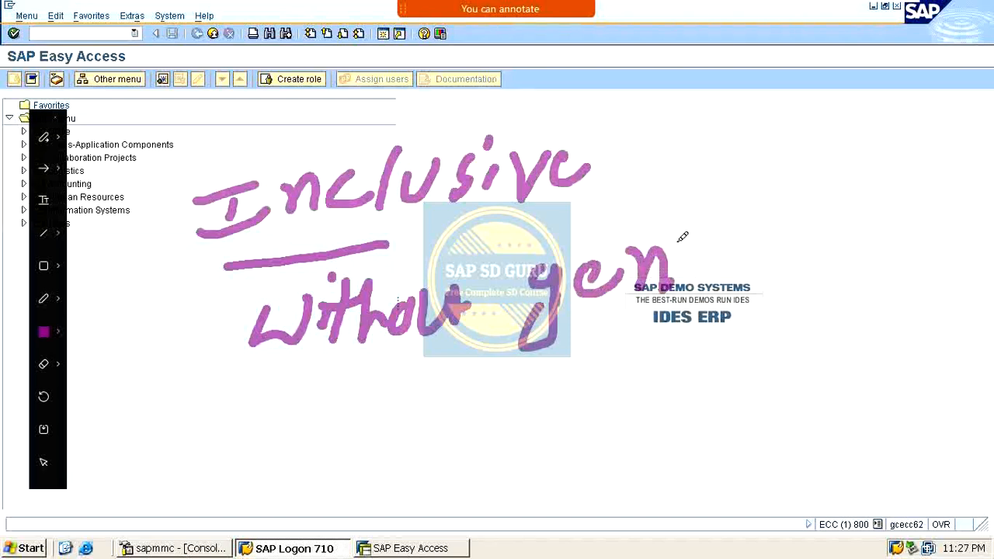
mouse_move(692, 249)
left_mouse_down()
mouse_move(679, 266)
mouse_move(769, 233)
mouse_move(817, 243)
mouse_move(841, 270)
left_mouse_up()
mouse_move(811, 223)
left_mouse_down()
mouse_move(861, 203)
mouse_move(868, 237)
left_mouse_up()
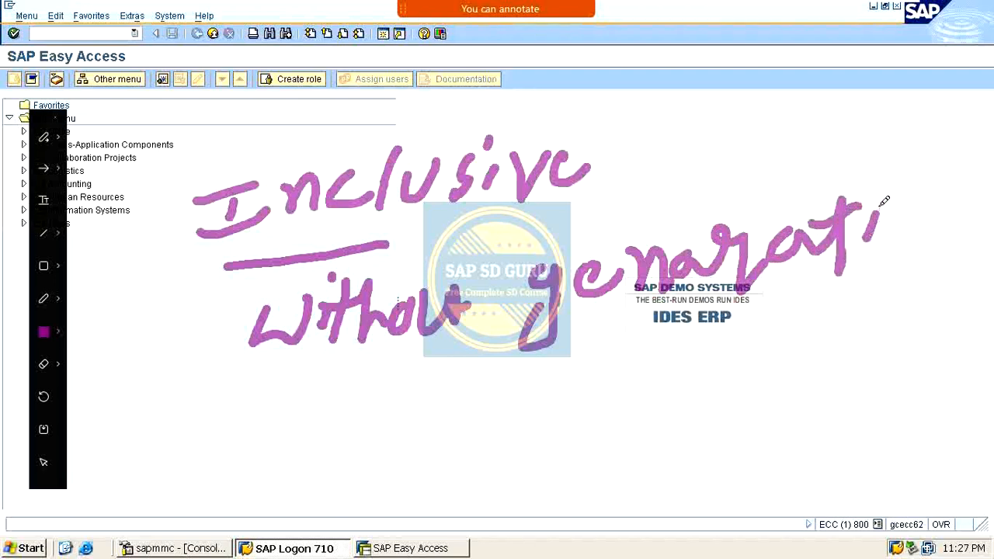
mouse_move(871, 194)
left_mouse_down()
mouse_move(894, 207)
mouse_move(927, 185)
mouse_move(967, 224)
left_mouse_up()
Underline parts of the phrase Without genaration and write Item above its second word
mouse_move(419, 344)
left_mouse_down()
mouse_move(388, 339)
mouse_move(465, 340)
left_mouse_up()
left_click_drag(530, 354, 575, 345)
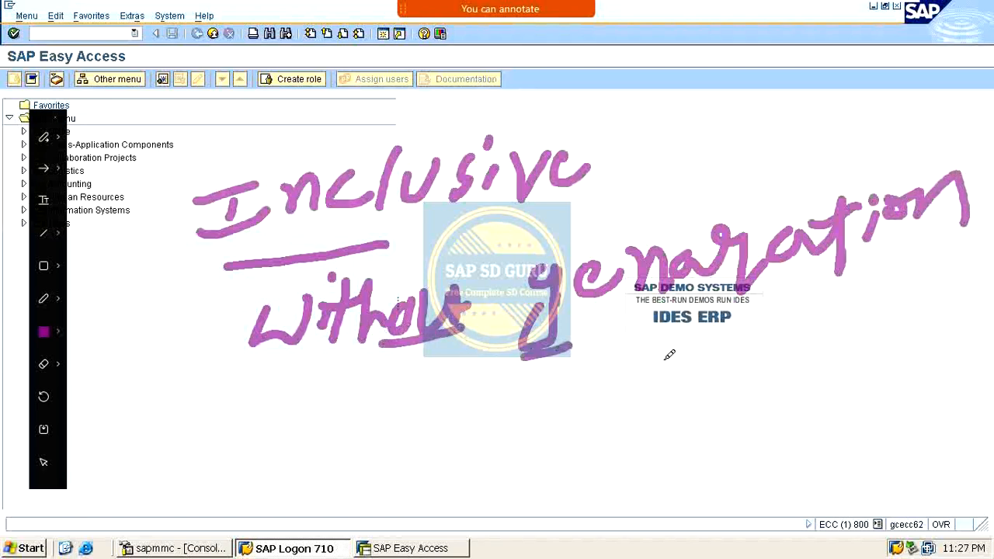
left_click_drag(682, 357, 802, 327)
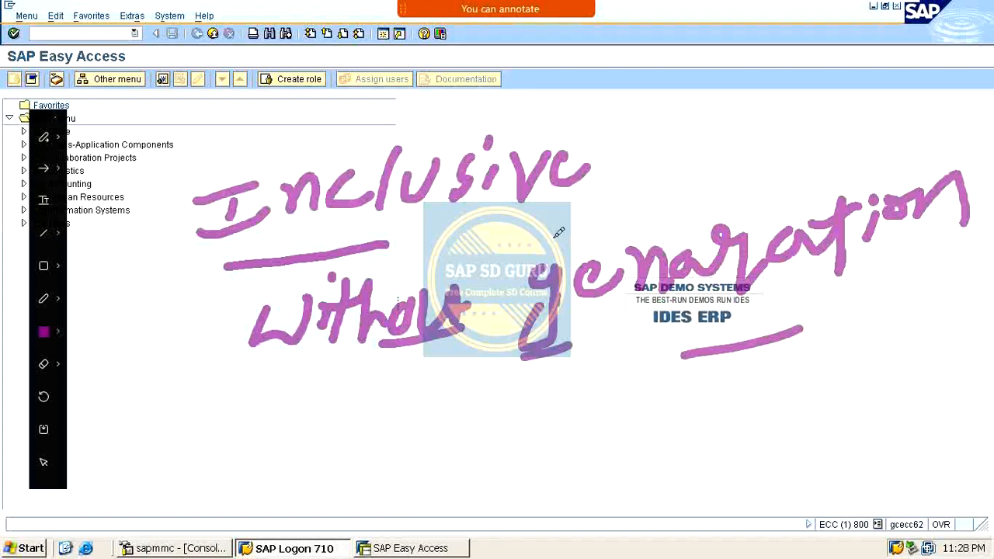
mouse_move(482, 250)
left_mouse_down()
mouse_move(509, 236)
mouse_move(568, 258)
mouse_move(609, 237)
left_mouse_up()
mouse_move(548, 239)
left_mouse_down()
mouse_move(633, 221)
mouse_move(733, 156)
mouse_move(758, 192)
left_mouse_up()
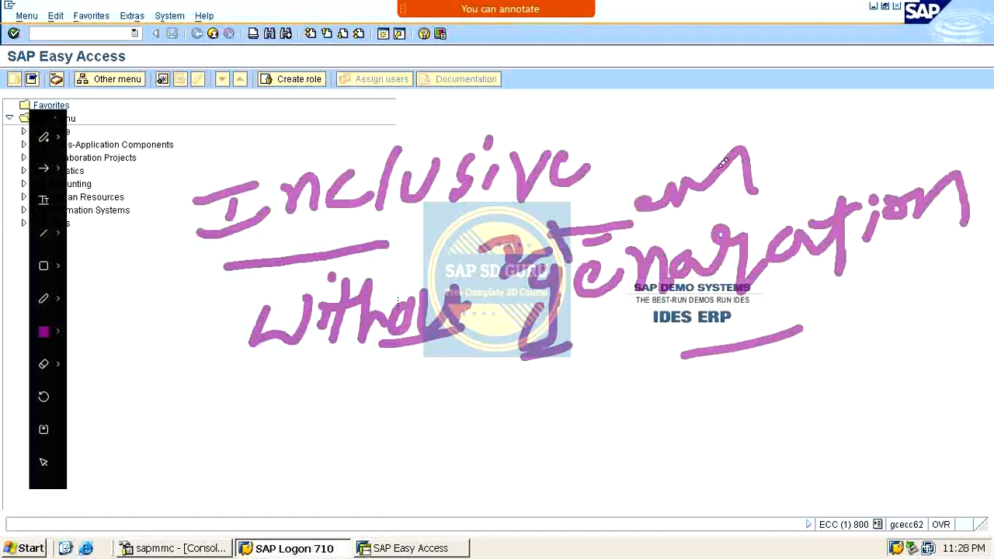
Draw an x branching to a lower underlined x, each with an arrow, and separate them with a long curved line
mouse_move(77, 336)
left_mouse_down()
mouse_move(100, 357)
mouse_move(75, 359)
mouse_move(87, 400)
mouse_move(135, 401)
mouse_move(115, 410)
mouse_move(137, 419)
left_mouse_up()
left_click_drag(131, 334, 217, 330)
mouse_move(186, 315)
left_mouse_down()
mouse_move(222, 327)
mouse_move(173, 370)
mouse_move(211, 396)
left_mouse_up()
mouse_move(195, 371)
left_mouse_down()
mouse_move(208, 406)
mouse_move(194, 415)
left_mouse_up()
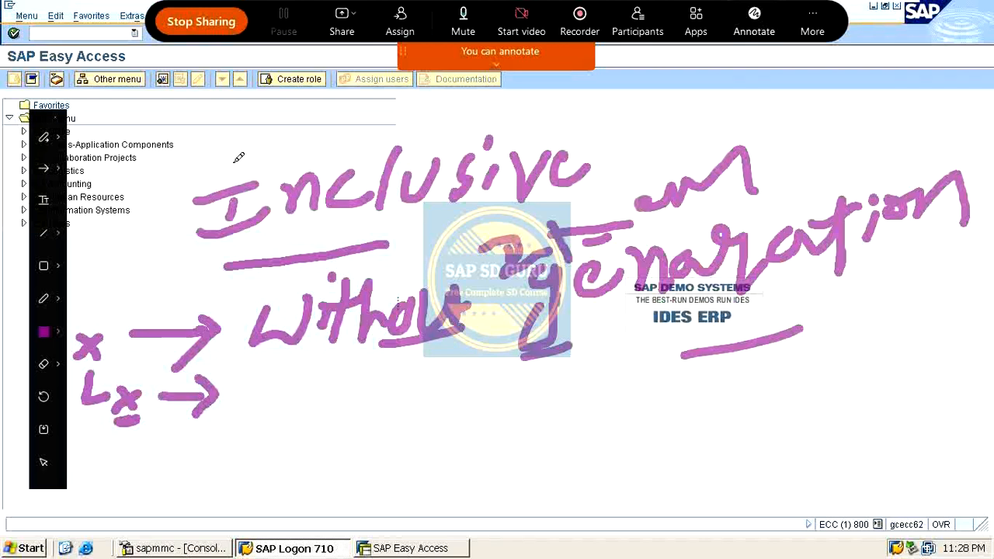
mouse_move(188, 144)
left_mouse_down()
mouse_move(178, 180)
mouse_move(269, 487)
left_mouse_up()
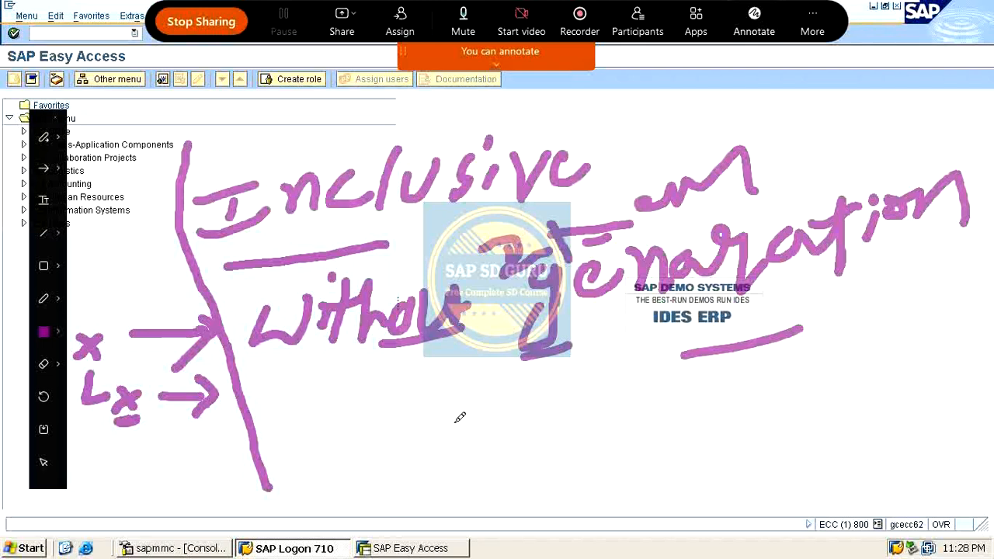
Draw an x with an arrow to an underlined 200 below Without, and a branching arrow beneath it
mouse_move(441, 419)
left_mouse_down()
mouse_move(582, 414)
mouse_move(531, 450)
left_mouse_up()
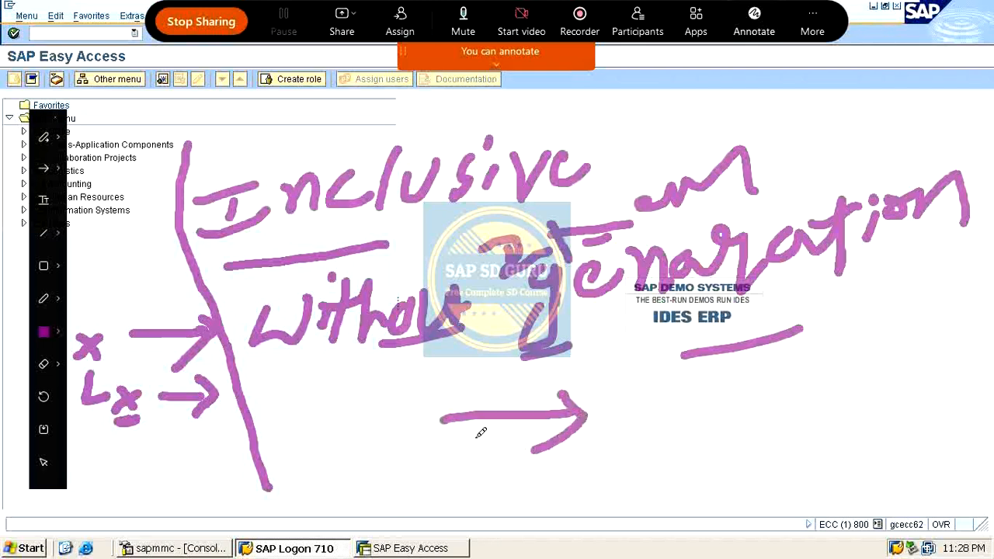
mouse_move(398, 420)
left_mouse_down()
mouse_move(414, 439)
mouse_move(386, 441)
left_mouse_up()
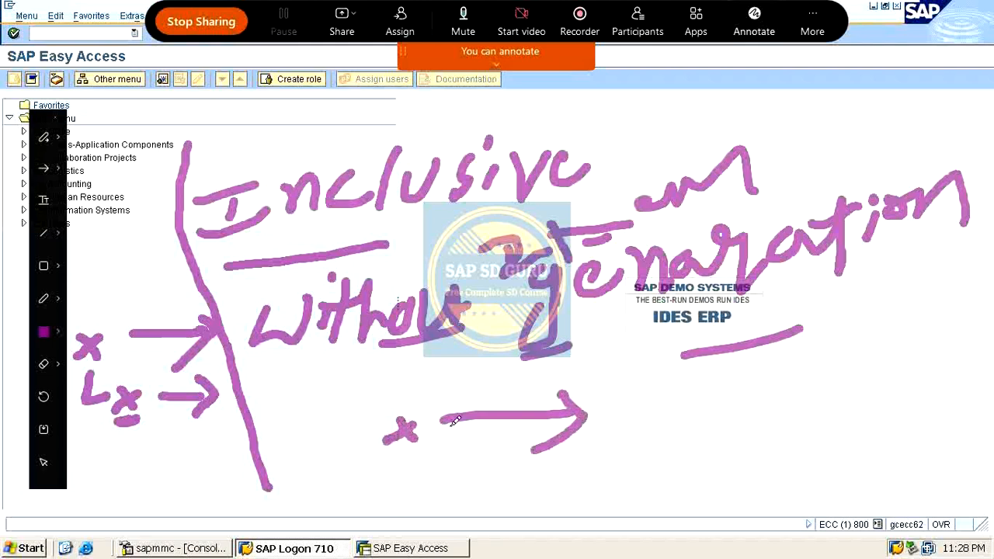
mouse_move(615, 392)
left_mouse_down()
mouse_move(631, 381)
mouse_move(662, 414)
left_mouse_up()
left_click_drag(687, 381, 716, 377)
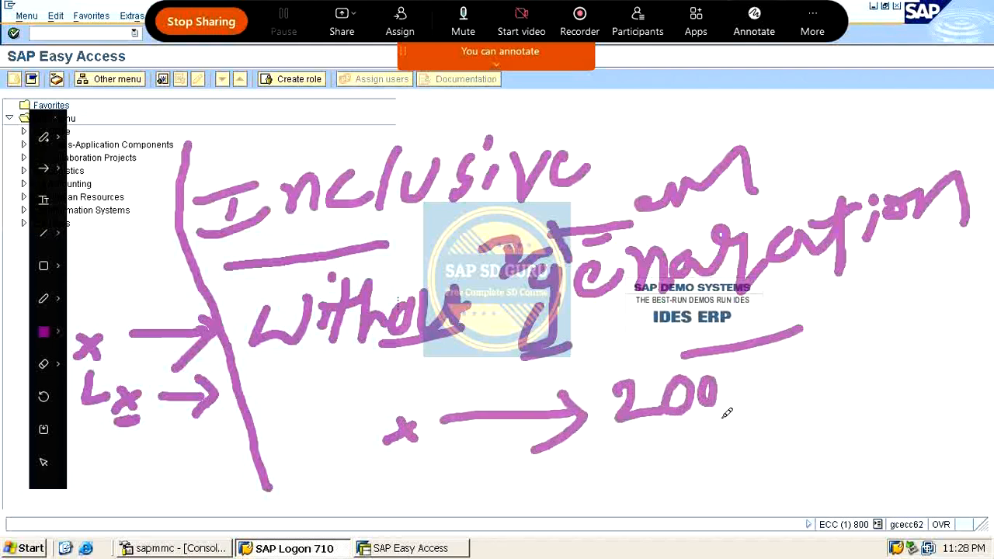
left_click_drag(619, 441, 733, 420)
mouse_move(539, 461)
left_mouse_down()
mouse_move(539, 479)
mouse_move(622, 481)
left_mouse_up()
left_click_drag(598, 460, 553, 528)
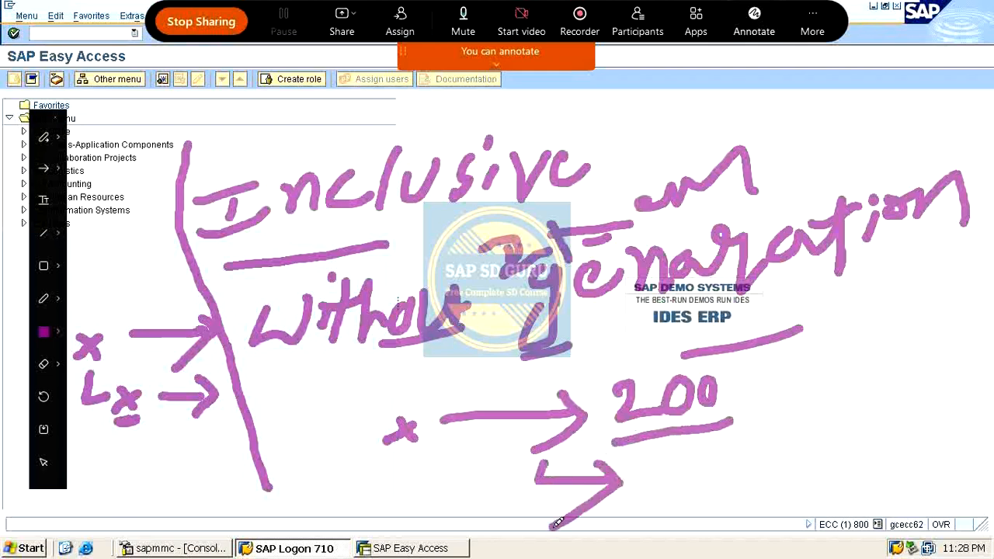
Draw an arrow from 200 to 160, and write 40 beside the lower branch with a stroke beneath it
mouse_move(752, 395)
left_mouse_down()
mouse_move(796, 377)
mouse_move(781, 417)
left_mouse_up()
left_click_drag(823, 340, 824, 392)
mouse_move(864, 329)
left_mouse_down()
mouse_move(843, 376)
mouse_move(854, 362)
left_mouse_up()
mouse_move(885, 339)
left_mouse_down()
mouse_move(876, 365)
mouse_move(883, 342)
left_mouse_up()
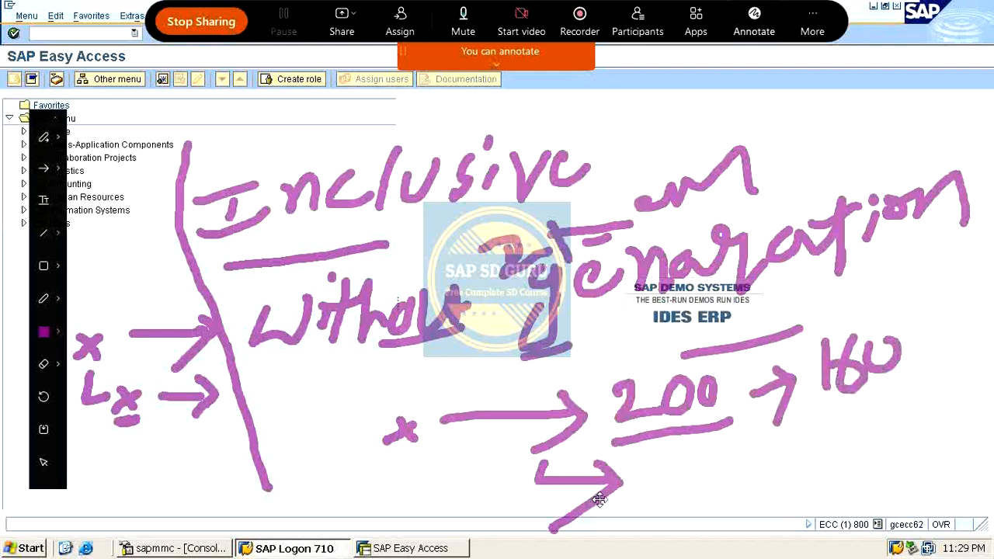
mouse_move(420, 458)
left_mouse_down()
mouse_move(429, 482)
mouse_move(486, 446)
left_mouse_up()
left_click_drag(419, 516, 528, 468)
mouse_move(403, 453)
left_mouse_down()
mouse_move(413, 477)
mouse_move(445, 457)
mouse_move(423, 534)
left_mouse_up()
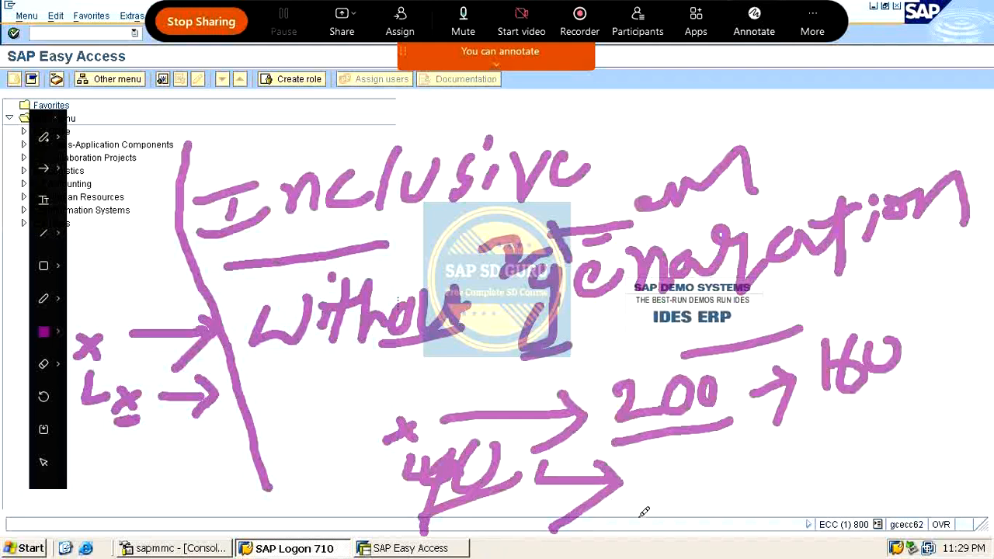
Write NRAB after the lower arrow and underline it twice
mouse_move(680, 500)
left_mouse_down()
mouse_move(689, 460)
mouse_move(667, 494)
mouse_move(680, 495)
left_mouse_up()
mouse_move(731, 455)
left_mouse_down()
mouse_move(726, 466)
mouse_move(757, 489)
mouse_move(816, 433)
mouse_move(814, 474)
left_mouse_up()
mouse_move(777, 458)
left_mouse_down()
mouse_move(827, 439)
mouse_move(862, 475)
left_mouse_up()
left_click_drag(856, 429, 876, 479)
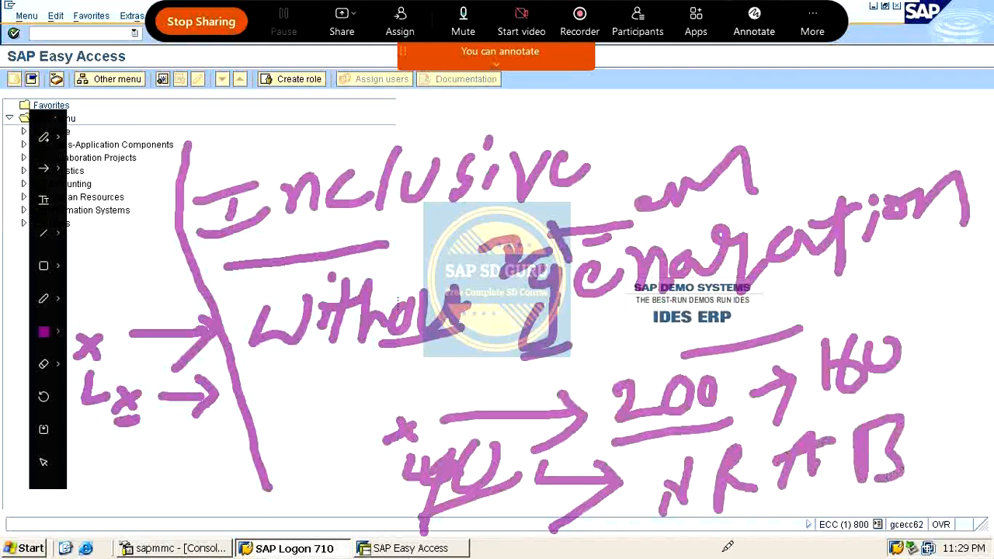
mouse_move(816, 508)
left_mouse_down()
mouse_move(726, 551)
mouse_move(825, 512)
left_mouse_up()
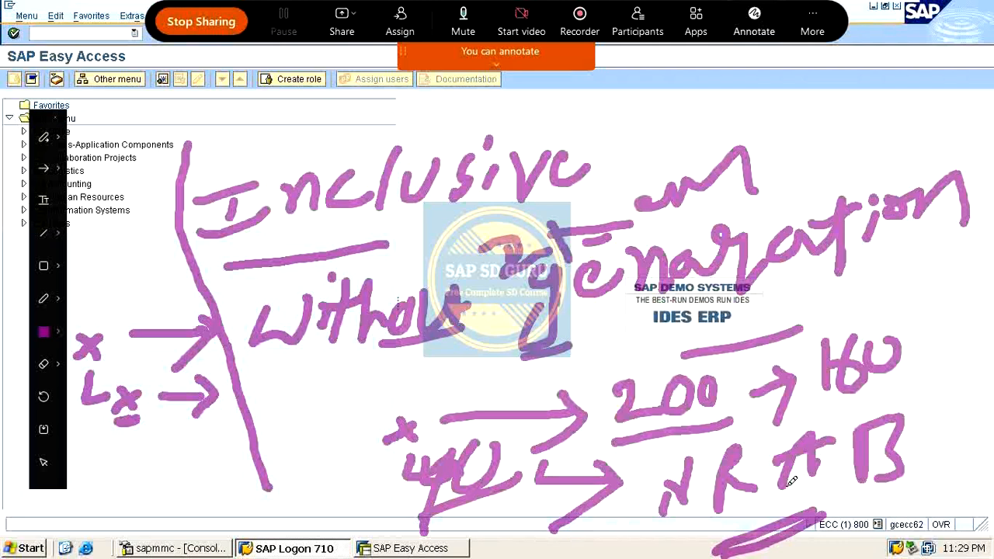
Enclose the 40 in a hand-drawn outline, and add check marks above 200 and beside 160
left_click_drag(477, 534, 503, 510)
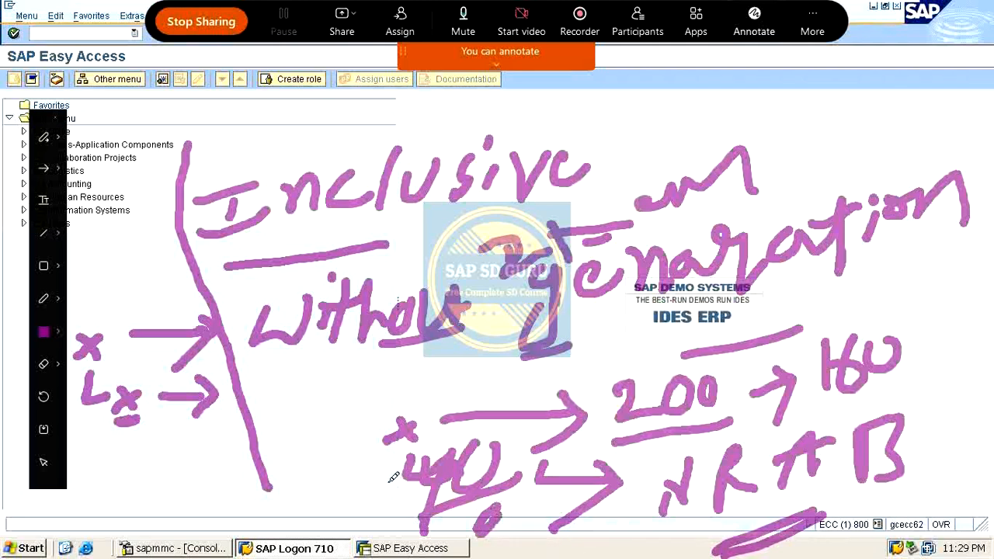
mouse_move(386, 459)
left_mouse_down()
mouse_move(389, 497)
mouse_move(471, 546)
mouse_move(507, 516)
mouse_move(545, 435)
mouse_move(512, 417)
mouse_move(404, 427)
mouse_move(381, 492)
left_mouse_up()
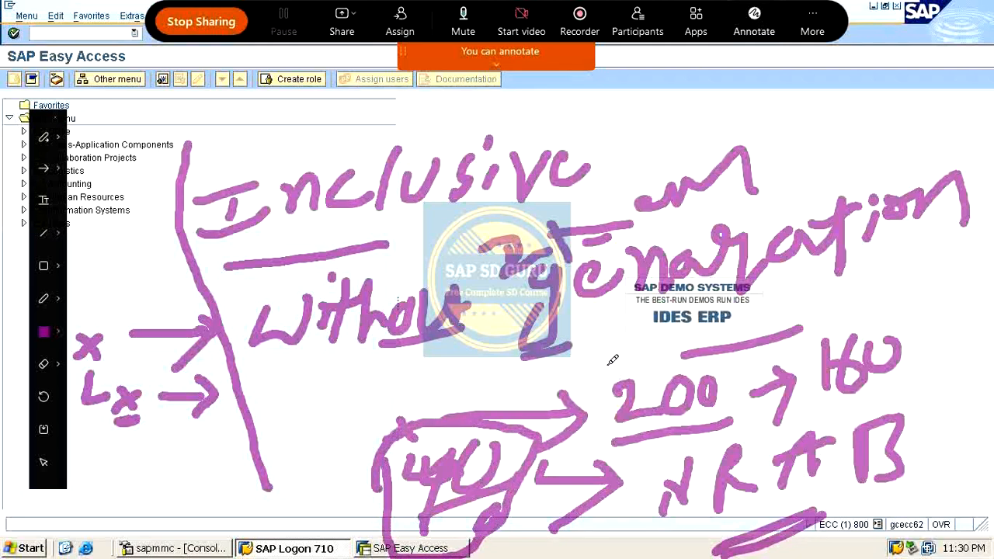
left_click_drag(572, 347, 680, 317)
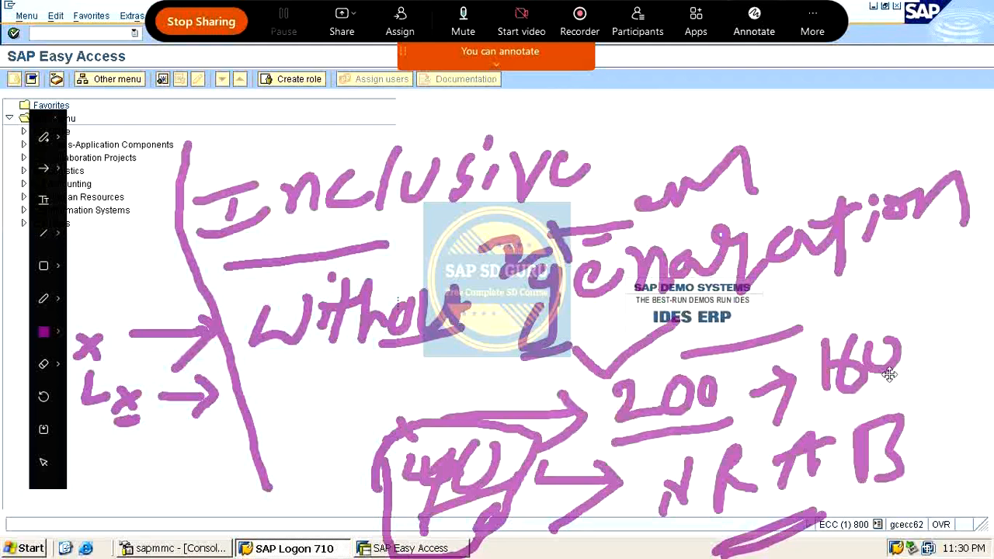
mouse_move(913, 328)
left_mouse_down()
mouse_move(932, 340)
mouse_move(993, 175)
left_mouse_up()
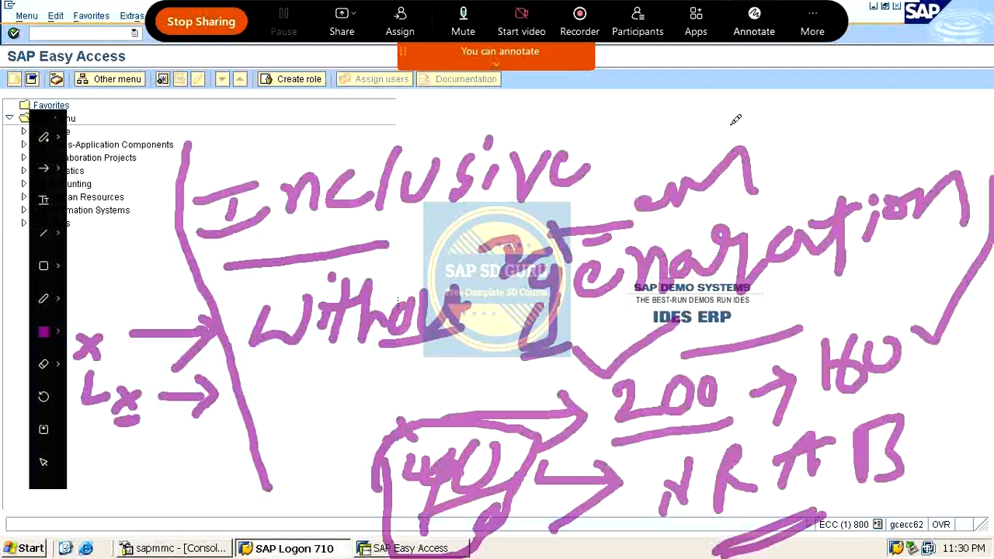
On a cleared annotation layer, write the heading With and draw a long downward divider arrow beside it
left_click(754, 22)
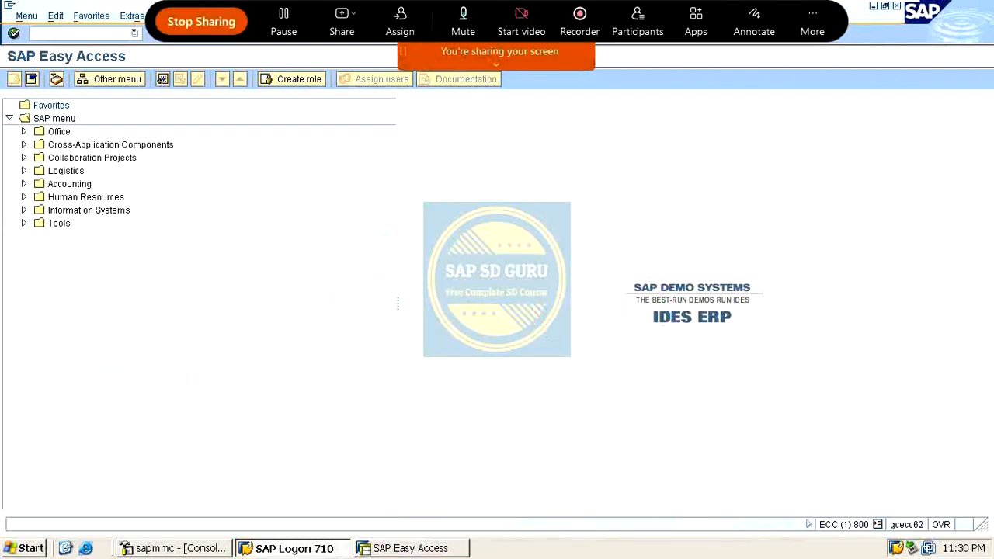
left_click(754, 22)
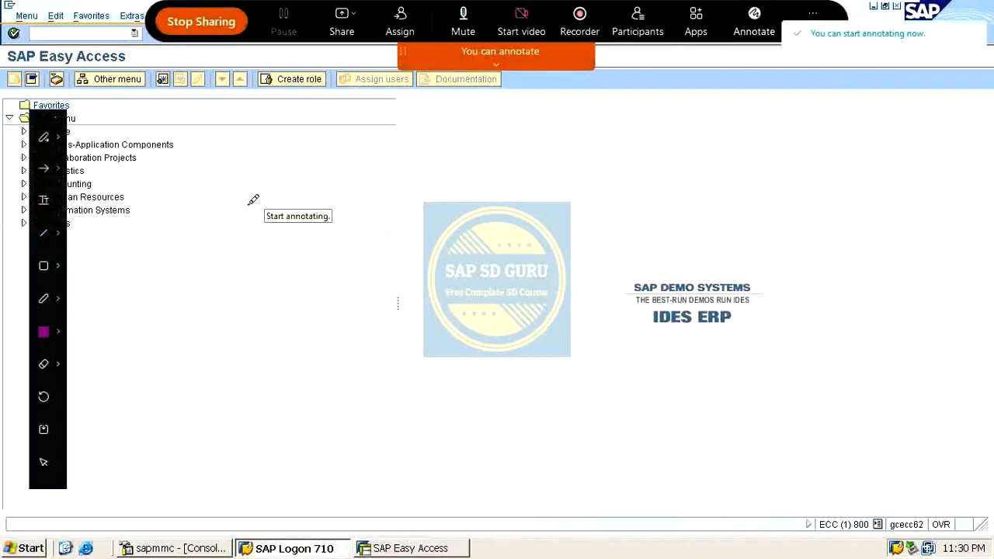
mouse_move(241, 171)
left_mouse_down()
mouse_move(297, 195)
mouse_move(290, 162)
mouse_move(314, 210)
left_mouse_up()
mouse_move(321, 150)
left_mouse_down()
mouse_move(346, 206)
mouse_move(396, 160)
mouse_move(412, 214)
left_mouse_up()
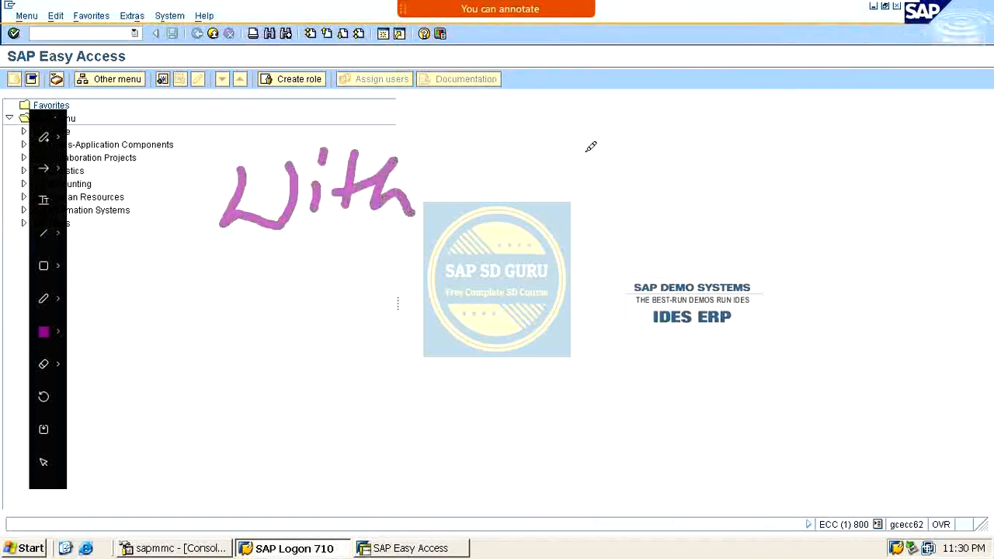
mouse_move(613, 98)
left_mouse_down()
mouse_move(593, 381)
mouse_move(600, 362)
left_mouse_up()
Write the heading W.O.I. gen on the other side of the divider and draw a horizontal line beneath both headings
mouse_move(660, 116)
left_mouse_down()
mouse_move(660, 133)
mouse_move(691, 115)
mouse_move(760, 117)
left_mouse_up()
left_click(715, 129)
left_click(777, 118)
left_click_drag(821, 93, 812, 134)
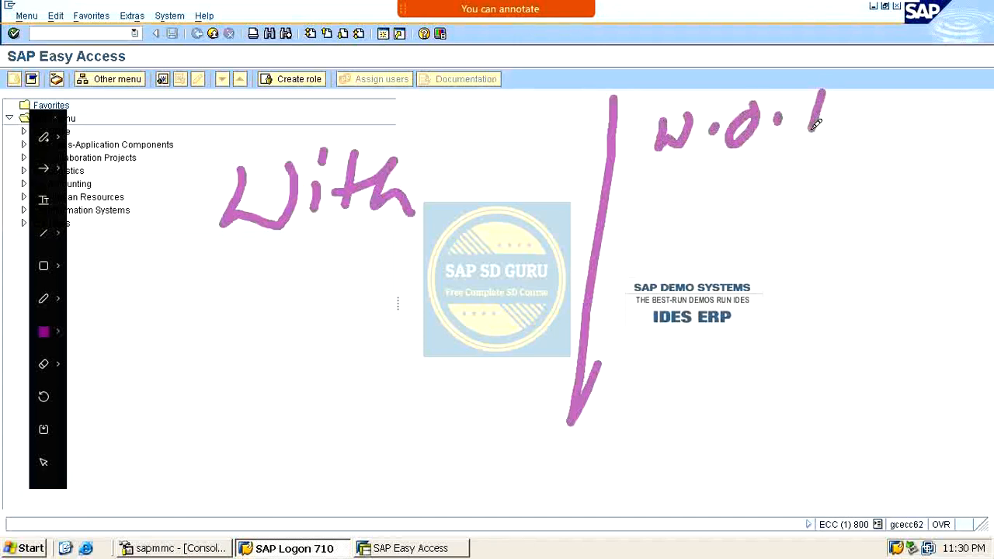
left_click_drag(791, 90, 868, 60)
left_click_drag(844, 109, 779, 167)
left_click(861, 93)
mouse_move(901, 70)
left_mouse_down()
mouse_move(877, 143)
mouse_move(993, 59)
left_mouse_up()
mouse_move(231, 267)
left_mouse_down()
mouse_move(747, 189)
mouse_move(970, 172)
left_mouse_up()
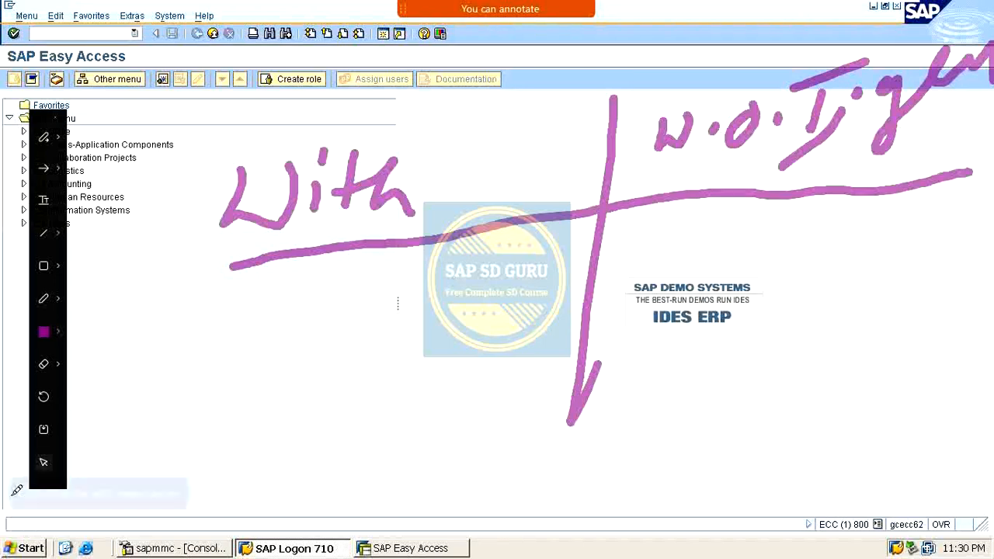
Write x - 200 under the With heading and put a check mark beside that heading
left_click_drag(172, 309, 220, 325)
left_click_drag(205, 287, 173, 340)
mouse_move(237, 307)
left_mouse_down()
mouse_move(269, 293)
mouse_move(341, 291)
mouse_move(389, 266)
left_mouse_up()
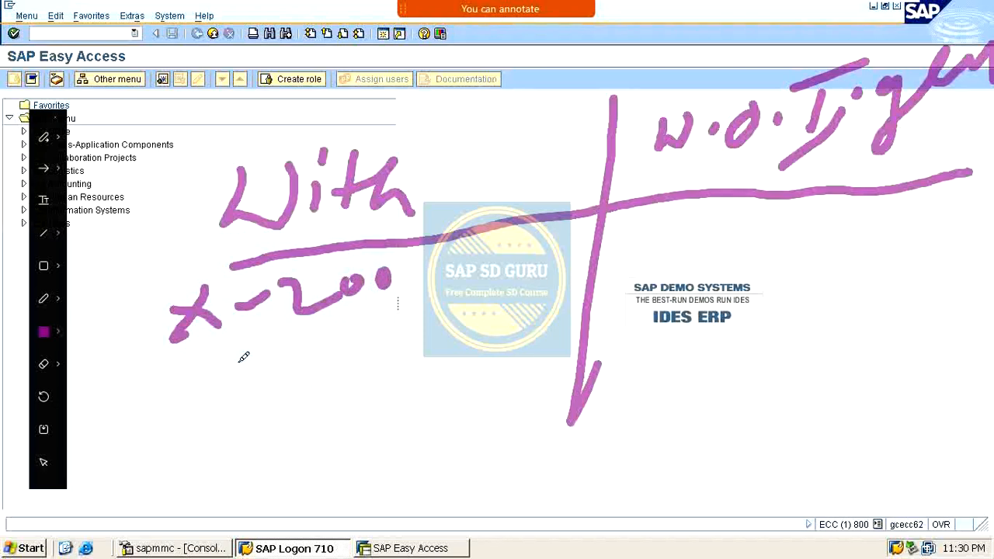
mouse_move(439, 178)
left_mouse_down()
mouse_move(450, 183)
mouse_move(524, 120)
left_mouse_up()
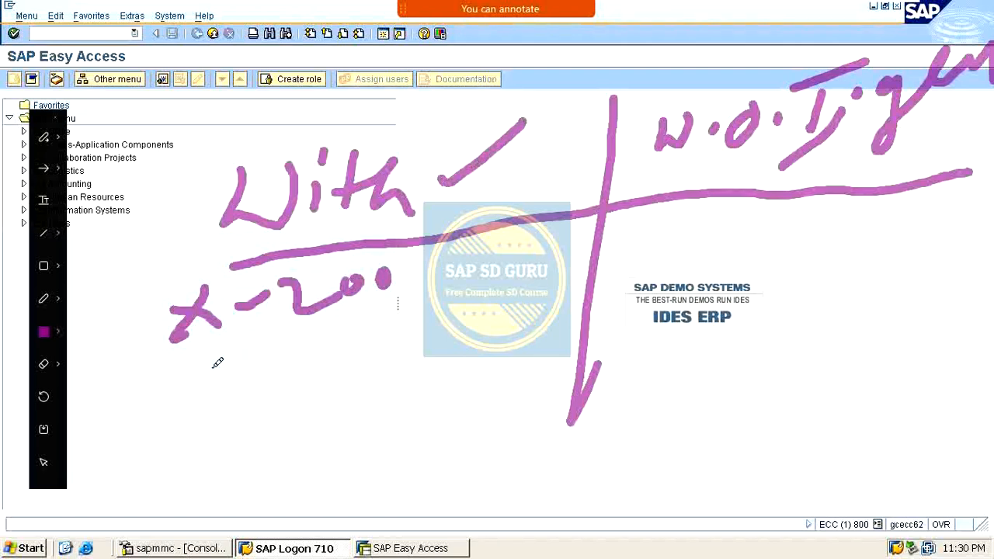
Draw a branch line below x - 200 in the With column and write x - 160 beside it
mouse_move(211, 365)
left_mouse_down()
mouse_move(204, 399)
mouse_move(277, 387)
left_mouse_up()
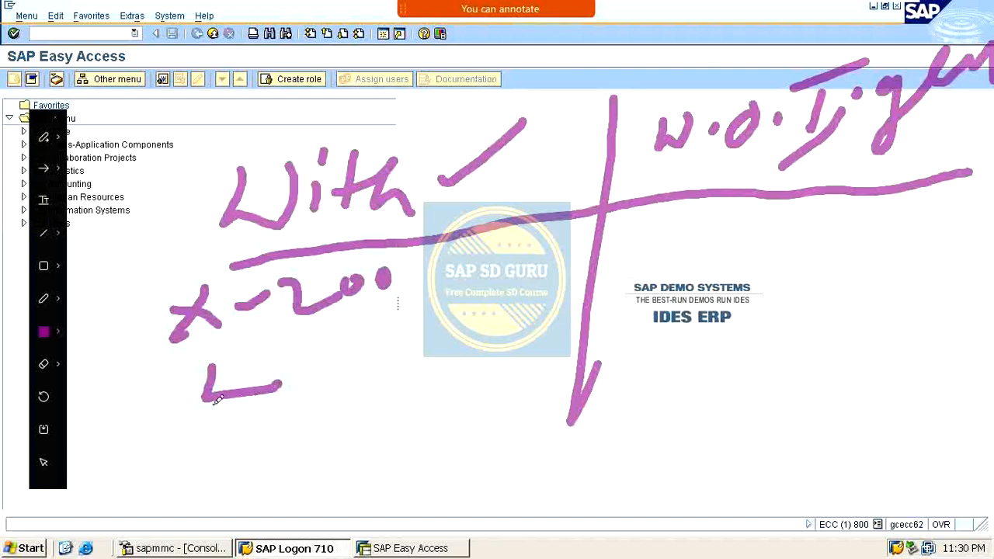
mouse_move(307, 359)
left_mouse_down()
mouse_move(338, 385)
mouse_move(314, 399)
left_mouse_up()
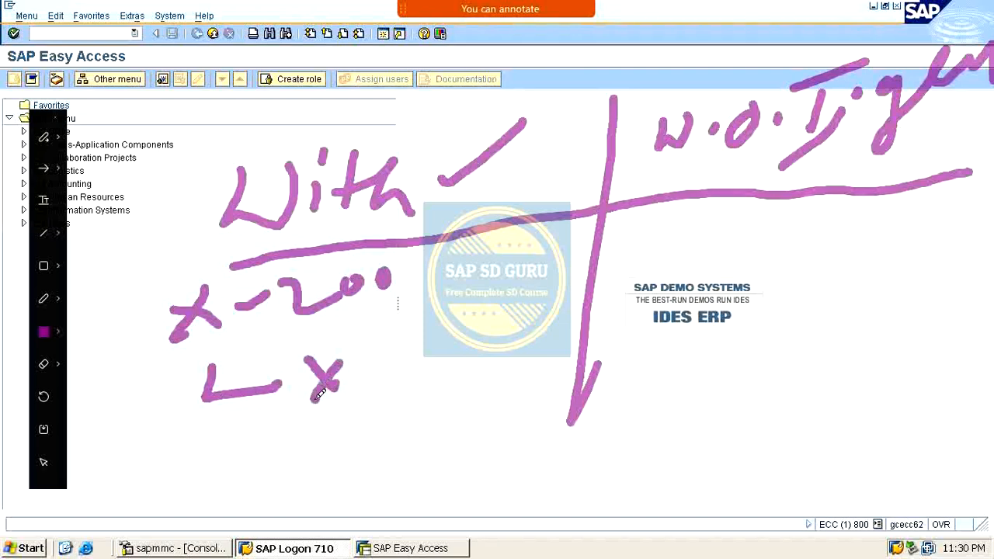
mouse_move(394, 335)
left_mouse_down()
mouse_move(386, 378)
mouse_move(405, 364)
left_mouse_up()
left_click_drag(445, 337, 439, 354)
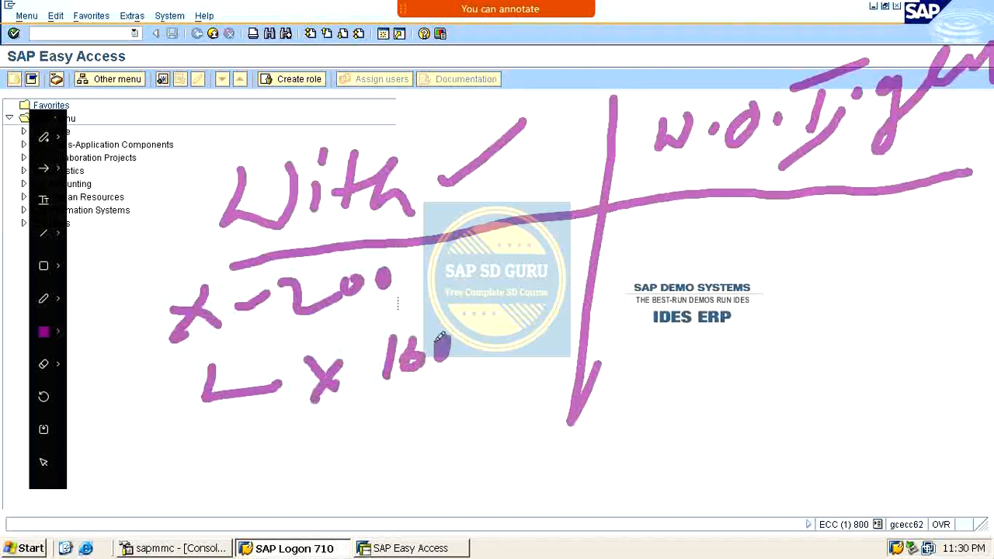
left_click_drag(364, 381, 373, 375)
Write x - 40 beneath the x - 160 line in the With column
mouse_move(339, 419)
left_mouse_down()
mouse_move(349, 435)
mouse_move(334, 463)
left_mouse_up()
left_click_drag(369, 444, 403, 427)
mouse_move(441, 392)
left_mouse_down()
mouse_move(439, 412)
mouse_move(461, 410)
left_mouse_up()
left_click_drag(453, 396, 452, 439)
mouse_move(475, 398)
left_mouse_down()
mouse_move(466, 411)
mouse_move(483, 388)
left_mouse_up()
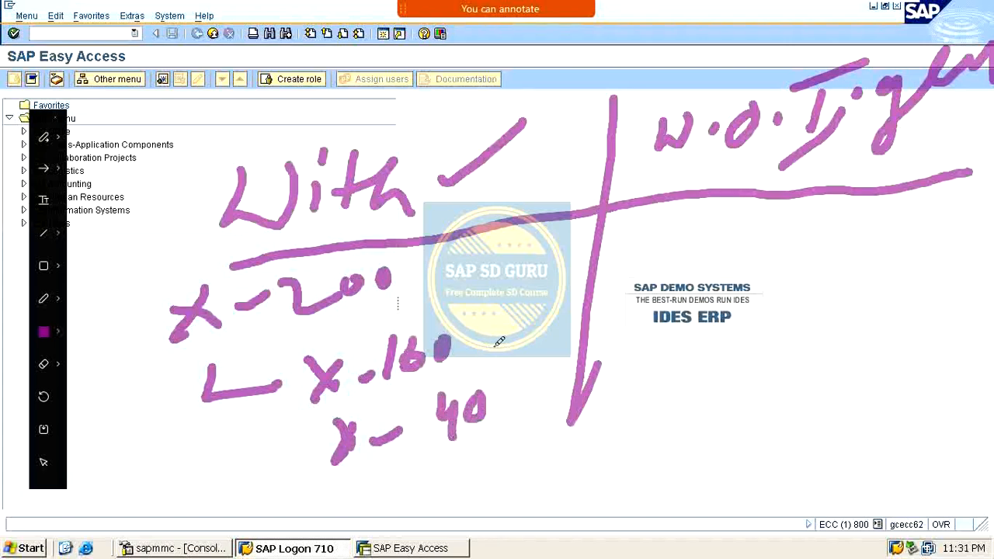
Enclose the x - 160 and x - 40 lines in a hand-drawn outline and put a check mark beside each quantity
mouse_move(156, 380)
left_mouse_down()
mouse_move(555, 292)
mouse_move(536, 449)
mouse_move(149, 479)
mouse_move(159, 369)
left_mouse_up()
left_click_drag(480, 320, 660, 229)
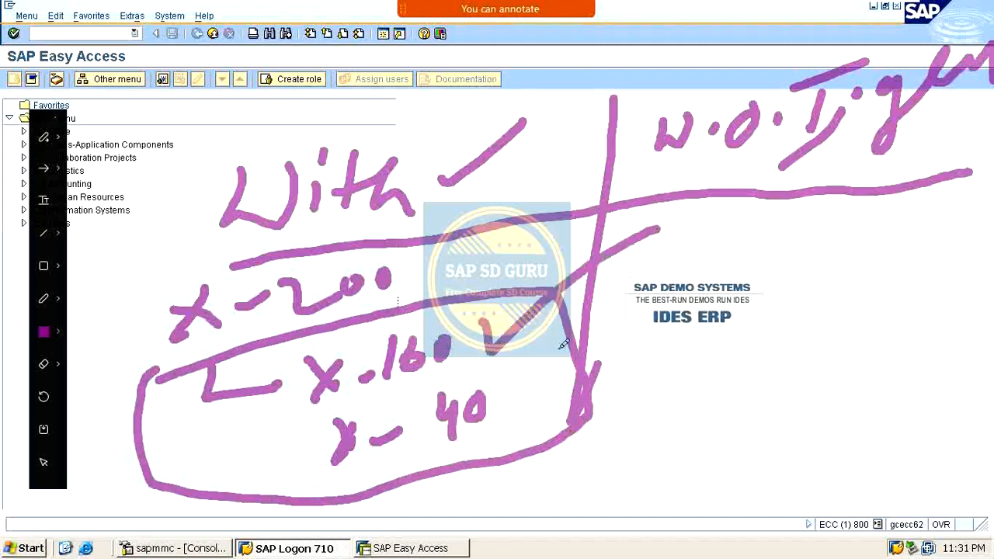
mouse_move(520, 395)
left_mouse_down()
mouse_move(546, 388)
mouse_move(641, 301)
left_mouse_up()
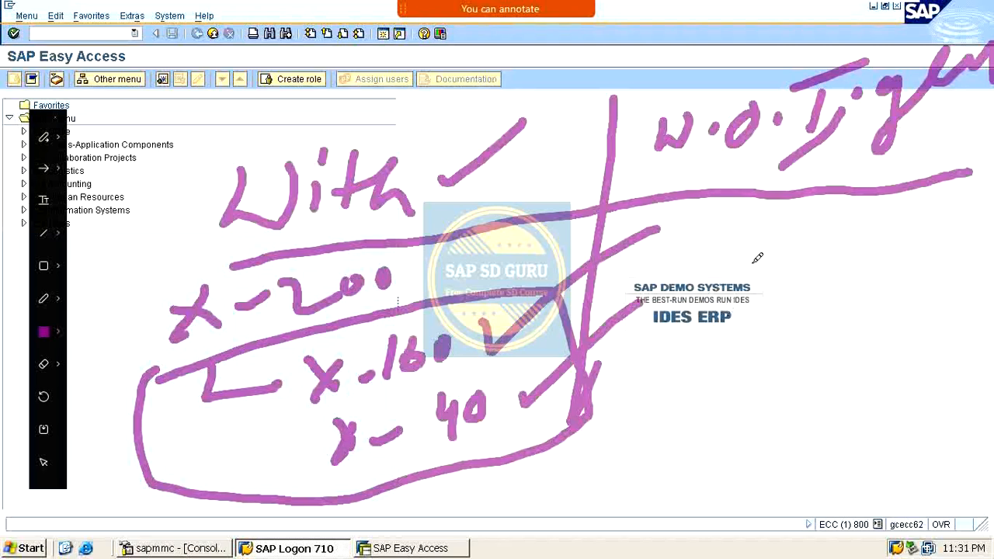
Write x - 200 under the W.O.I. gen heading and NRAB below it
left_click_drag(688, 238, 716, 258)
left_click_drag(721, 229, 677, 291)
left_click_drag(725, 255, 761, 244)
left_click_drag(752, 233, 790, 245)
left_click_drag(806, 204, 830, 206)
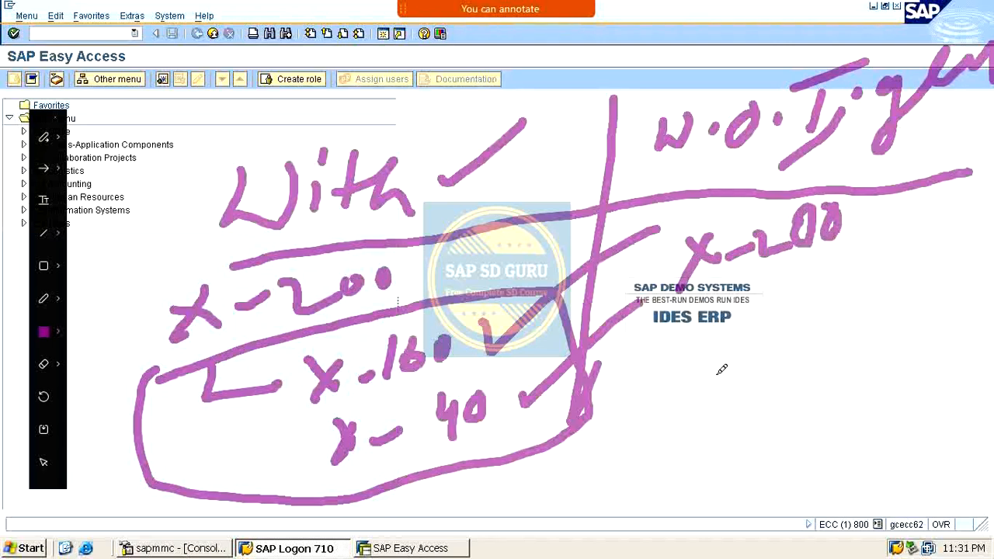
mouse_move(719, 373)
left_mouse_down()
mouse_move(747, 358)
mouse_move(761, 379)
mouse_move(797, 360)
mouse_move(807, 371)
mouse_move(840, 350)
mouse_move(830, 380)
left_mouse_up()
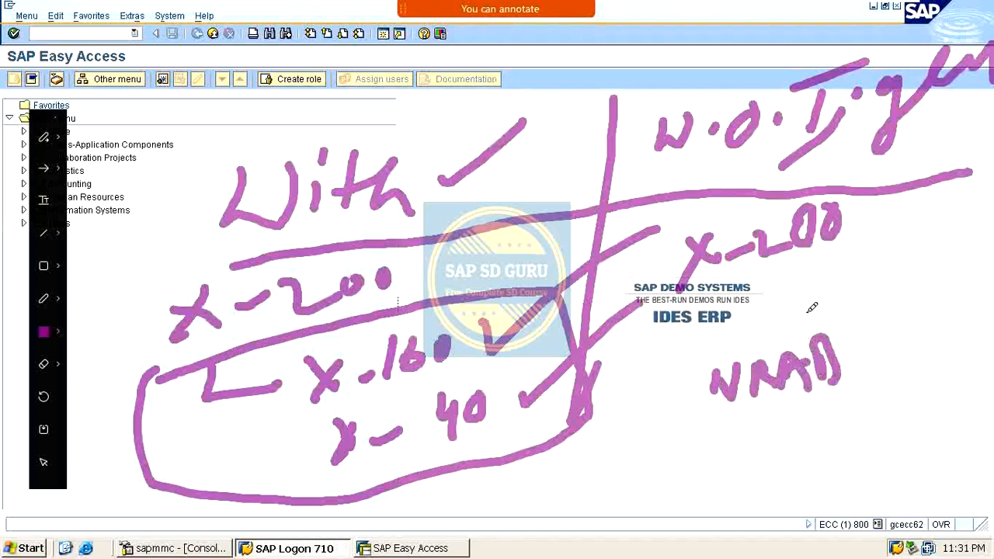
Underline and circle below the 200 in the W.O.I. gen column, and draw an outward arrow with a small mark at its tip
mouse_move(803, 270)
left_mouse_down()
mouse_move(807, 311)
mouse_move(788, 326)
mouse_move(781, 270)
mouse_move(824, 242)
left_mouse_up()
mouse_move(671, 227)
left_mouse_down()
mouse_move(737, 318)
mouse_move(925, 237)
mouse_move(925, 202)
left_mouse_up()
left_click_drag(894, 191, 884, 142)
mouse_move(913, 181)
left_mouse_down()
mouse_move(961, 206)
mouse_move(930, 255)
left_mouse_up()
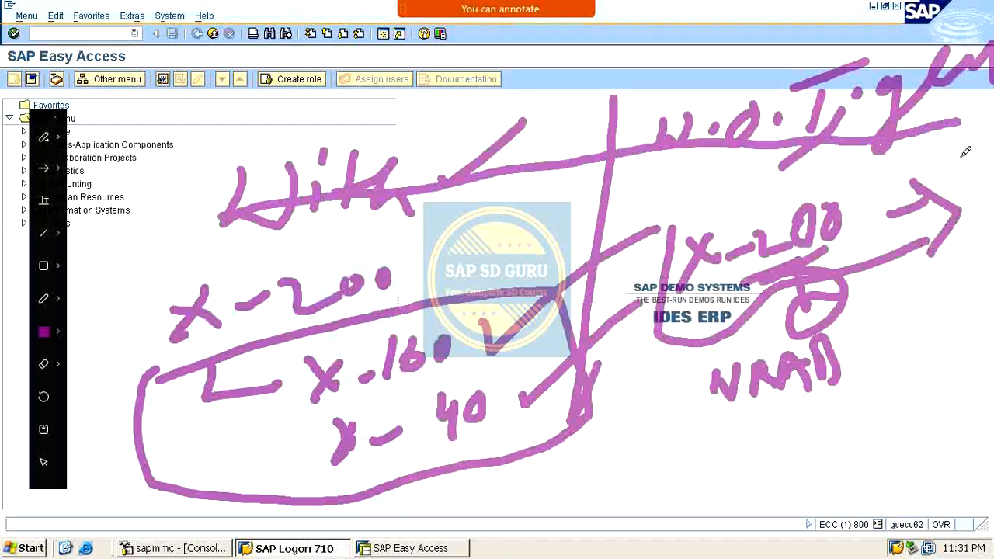
left_click(962, 176)
left_click_drag(965, 178, 991, 159)
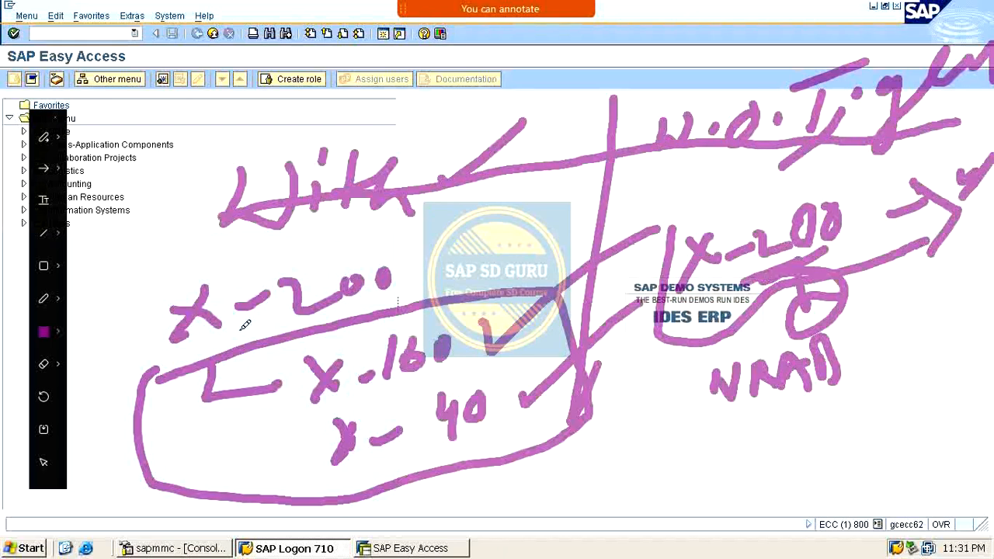
Write R100 beneath the bracketed x - 160 and x - 40 lines, and underline NRAB twice
left_click_drag(247, 336, 259, 445)
left_click_drag(299, 342, 316, 501)
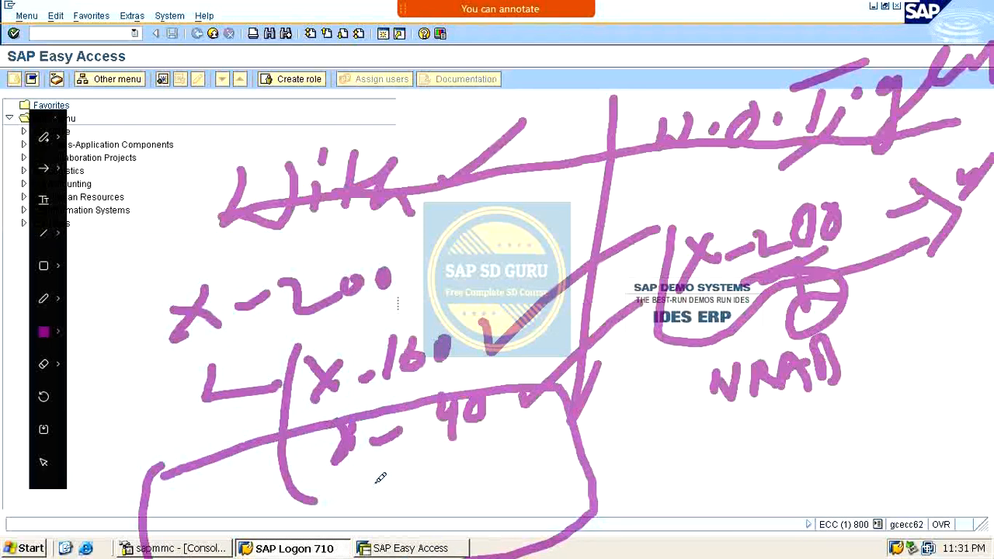
mouse_move(376, 474)
left_mouse_down()
mouse_move(389, 466)
mouse_move(416, 521)
left_mouse_up()
left_click_drag(426, 486, 418, 528)
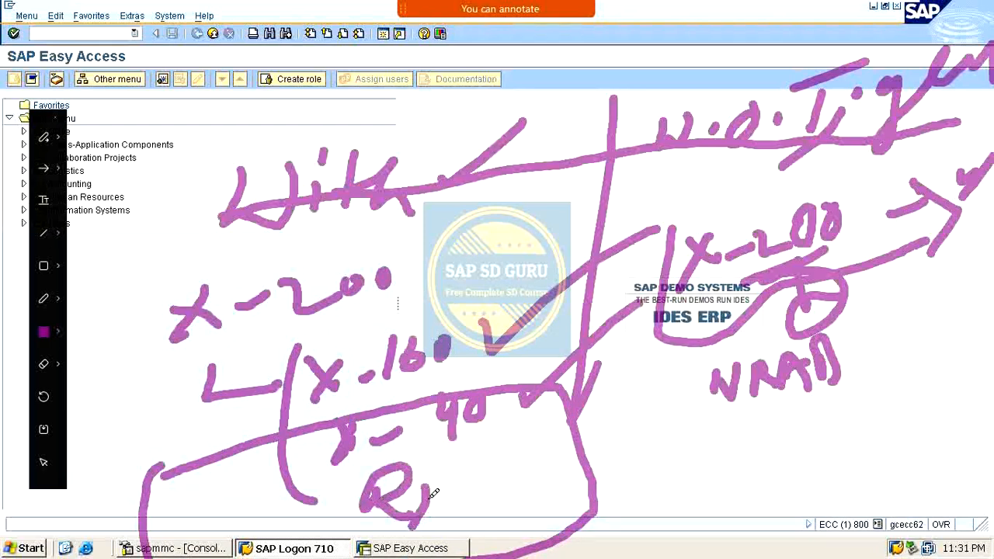
mouse_move(450, 479)
left_mouse_down()
mouse_move(445, 497)
mouse_move(467, 476)
left_mouse_up()
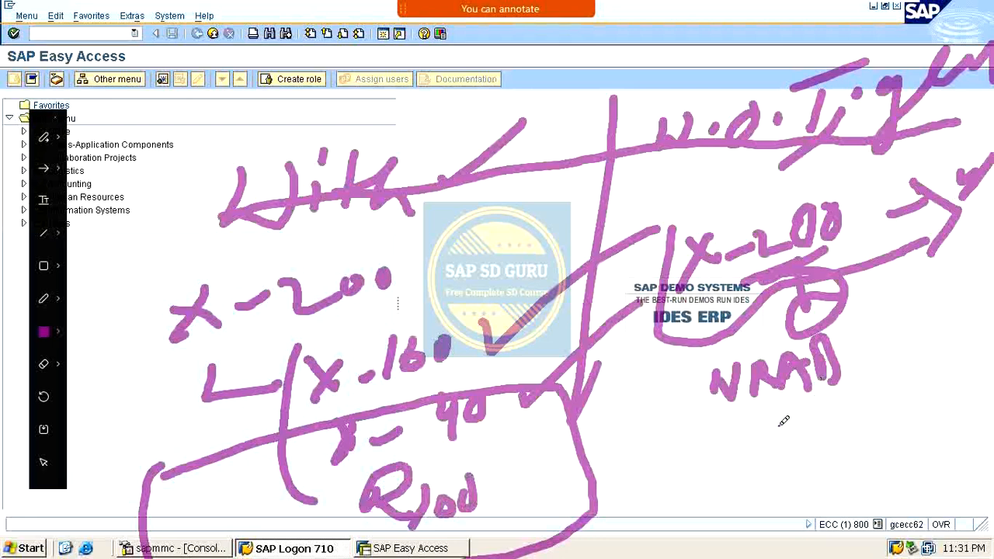
left_click_drag(767, 432, 929, 344)
left_click_drag(793, 457, 874, 409)
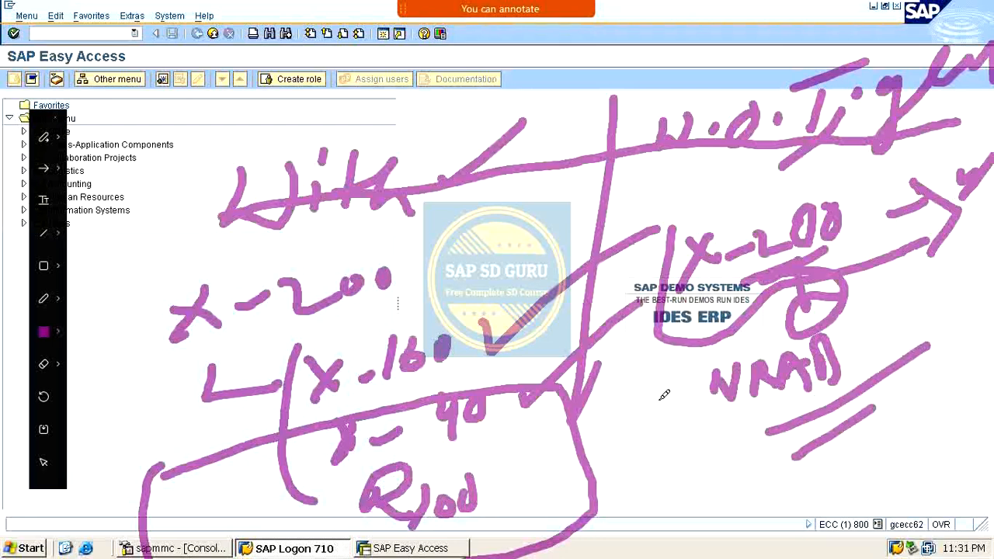
Restart annotation on a cleared screen with the colour green and write TANN
key("Escape")
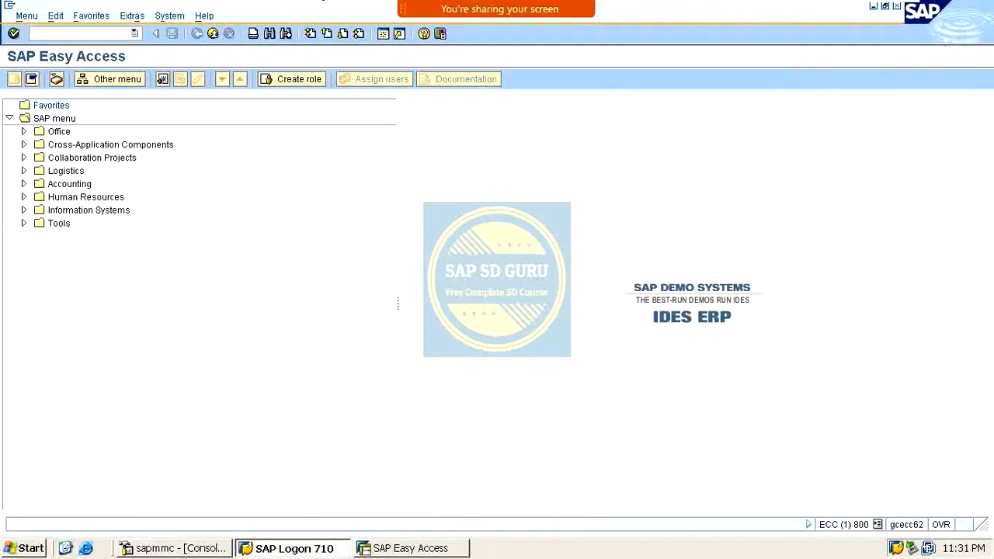
mouse_move(497, 8)
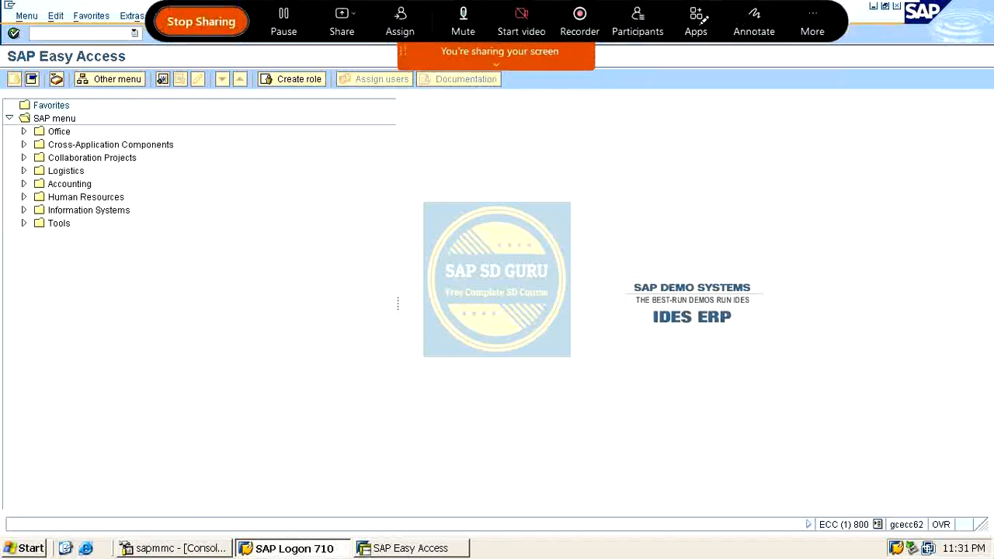
left_click(745, 26)
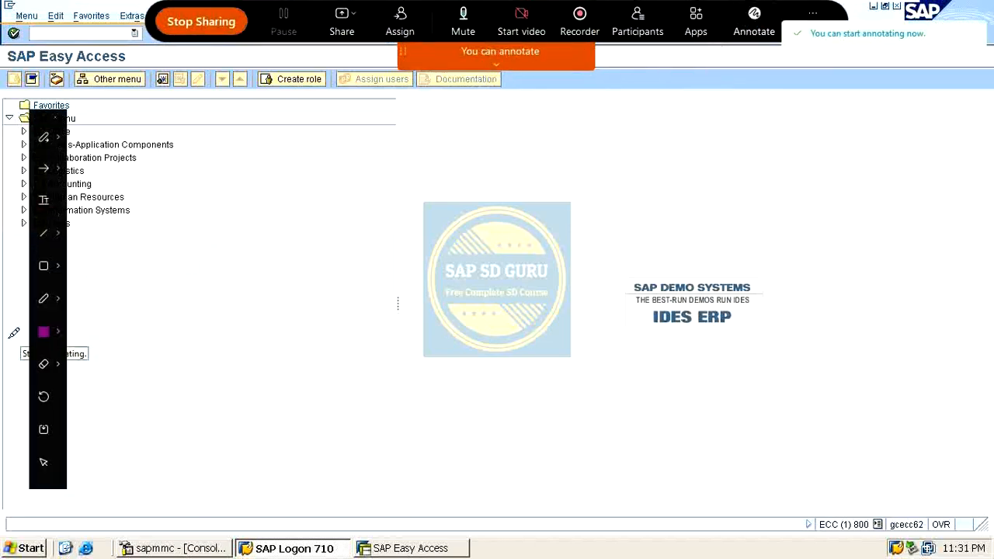
left_click(41, 342)
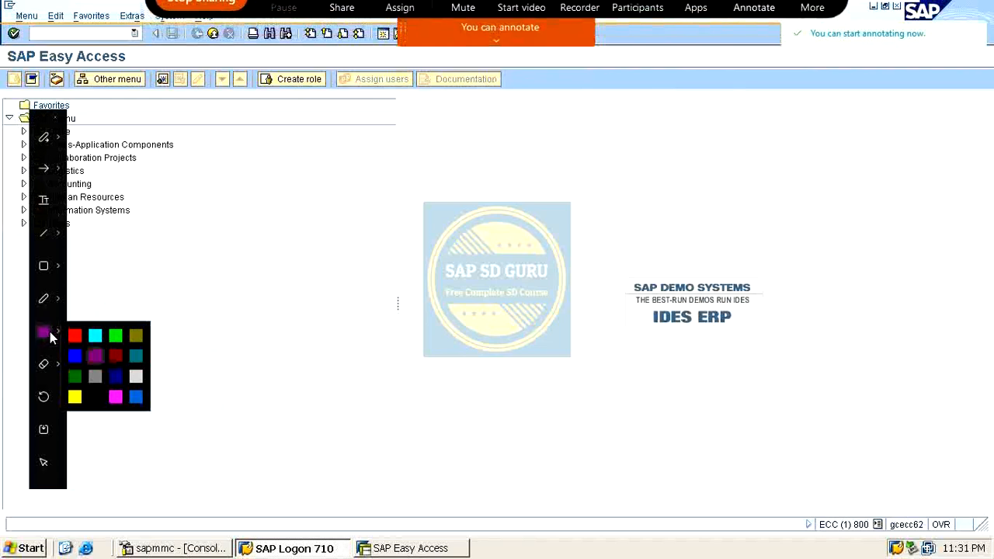
left_click(115, 335)
left_click_drag(397, 247, 404, 307)
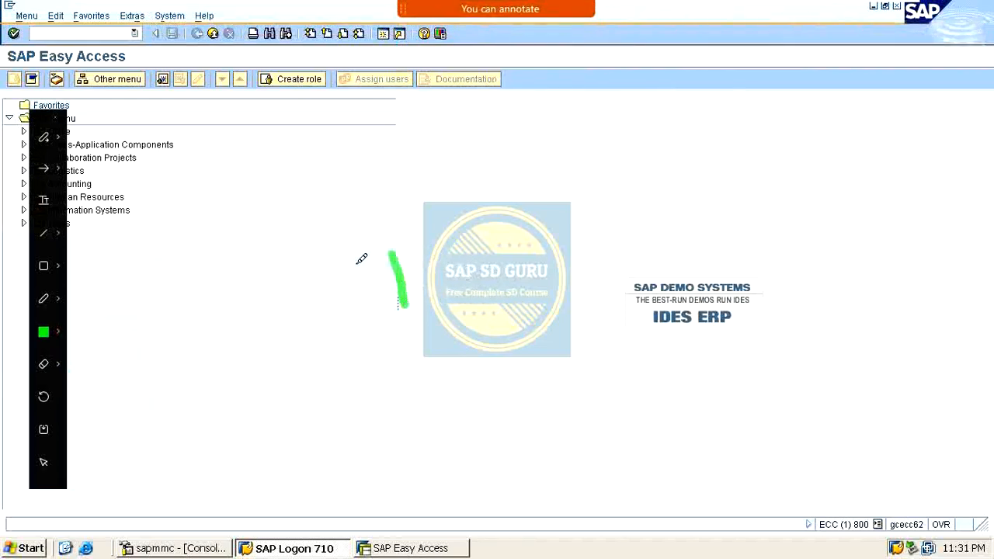
mouse_move(354, 262)
left_mouse_down()
mouse_move(442, 225)
mouse_move(486, 240)
mouse_move(458, 264)
left_mouse_up()
left_click_drag(497, 229, 536, 247)
mouse_move(548, 183)
left_mouse_down()
mouse_move(548, 252)
mouse_move(575, 203)
mouse_move(645, 159)
left_mouse_up()
Enclose TANN in a hand-drawn box and put a large check mark beside it
mouse_move(289, 210)
left_mouse_down()
mouse_move(689, 107)
mouse_move(715, 115)
mouse_move(730, 213)
left_mouse_up()
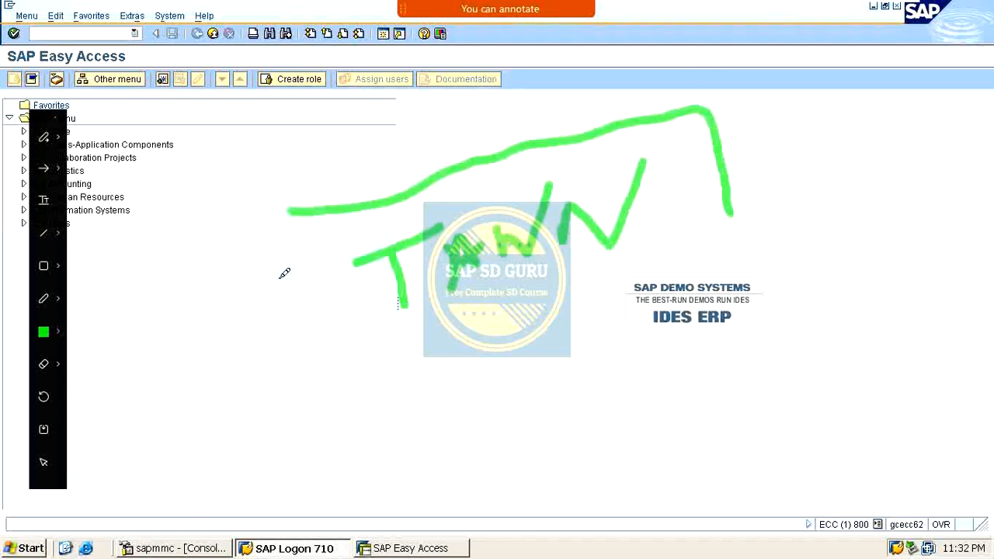
mouse_move(296, 226)
left_mouse_down()
mouse_move(328, 350)
mouse_move(658, 268)
mouse_move(734, 229)
left_mouse_up()
mouse_move(747, 172)
left_mouse_down()
mouse_move(820, 144)
mouse_move(908, 49)
left_mouse_up()
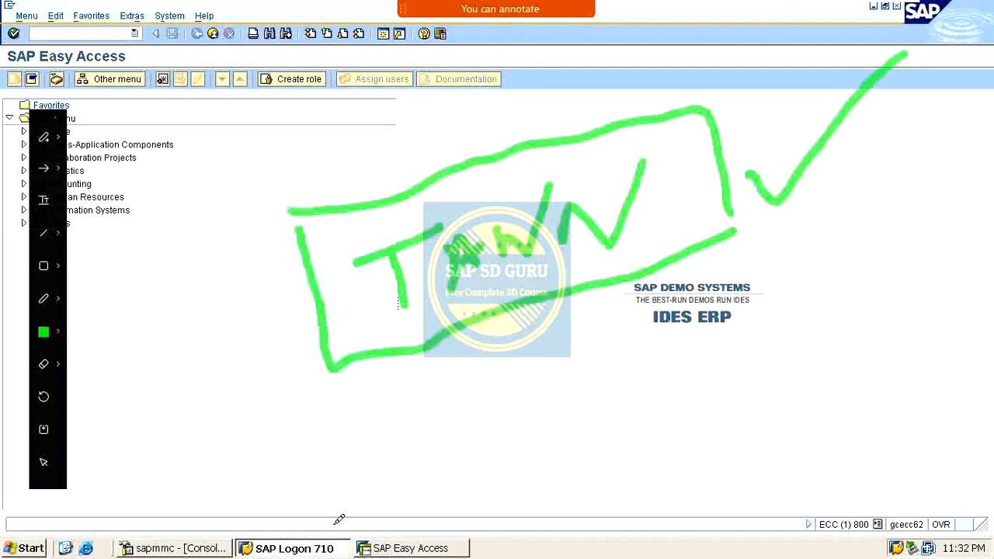
Write pricing below the TANN box and draw a boxed letter B beside that word
mouse_move(259, 441)
left_mouse_down()
mouse_move(275, 413)
mouse_move(298, 424)
mouse_move(318, 406)
mouse_move(359, 437)
left_mouse_up()
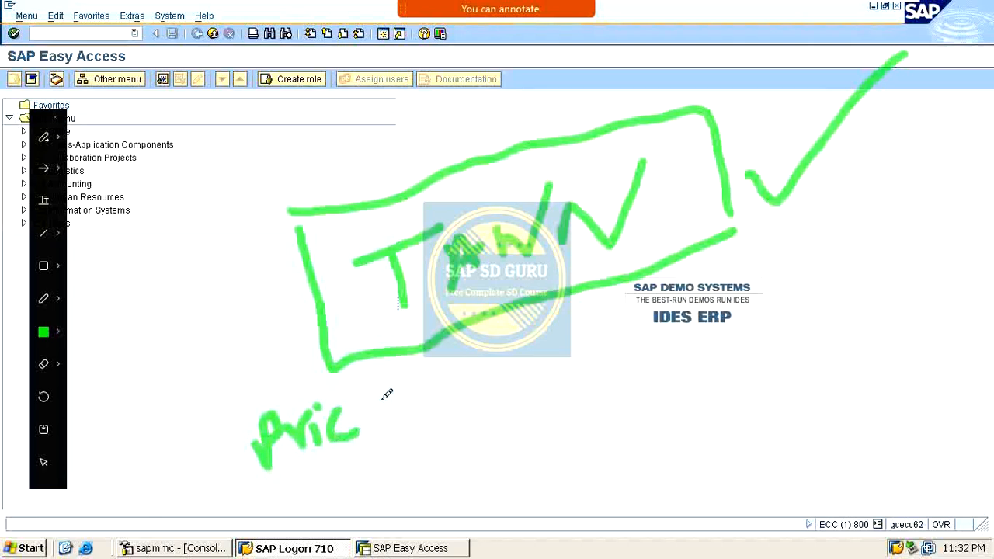
mouse_move(381, 397)
left_mouse_down()
mouse_move(379, 426)
mouse_move(459, 384)
mouse_move(466, 426)
left_mouse_up()
left_click(366, 383)
mouse_move(489, 384)
left_mouse_down()
mouse_move(474, 381)
mouse_move(539, 365)
left_mouse_up()
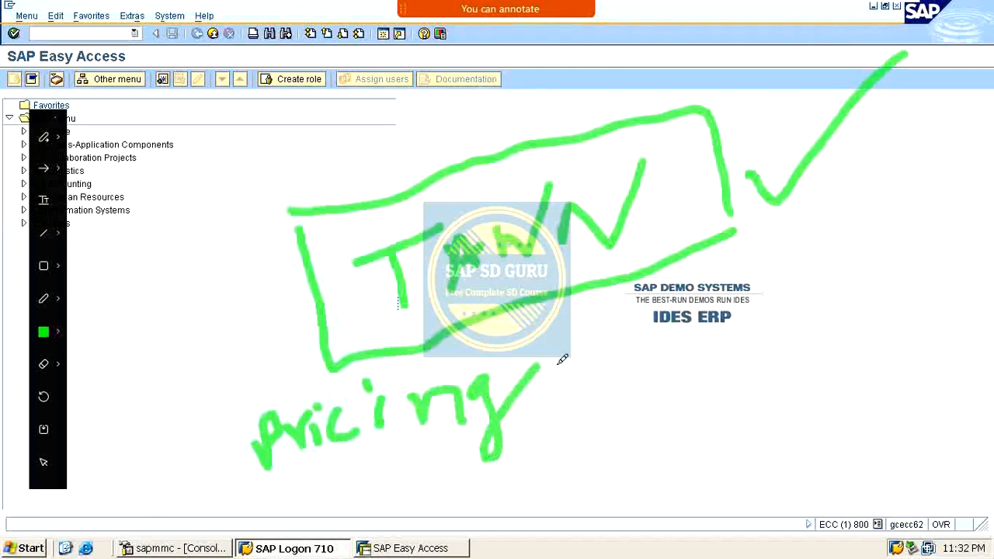
mouse_move(604, 326)
left_mouse_down()
mouse_move(595, 535)
mouse_move(795, 473)
mouse_move(828, 295)
mouse_move(623, 337)
left_mouse_up()
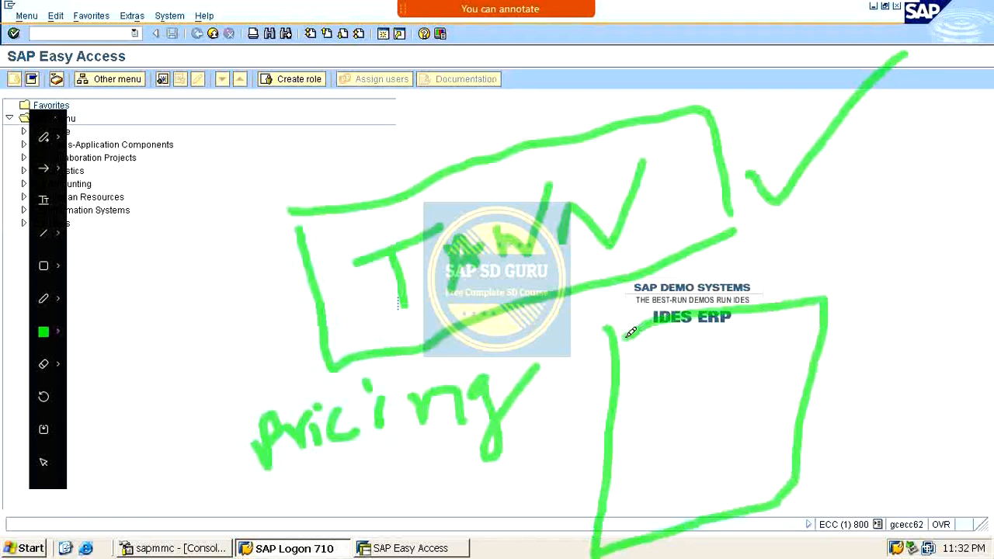
mouse_move(690, 351)
left_mouse_down()
mouse_move(674, 451)
mouse_move(754, 355)
mouse_move(745, 404)
mouse_move(661, 458)
left_mouse_up()
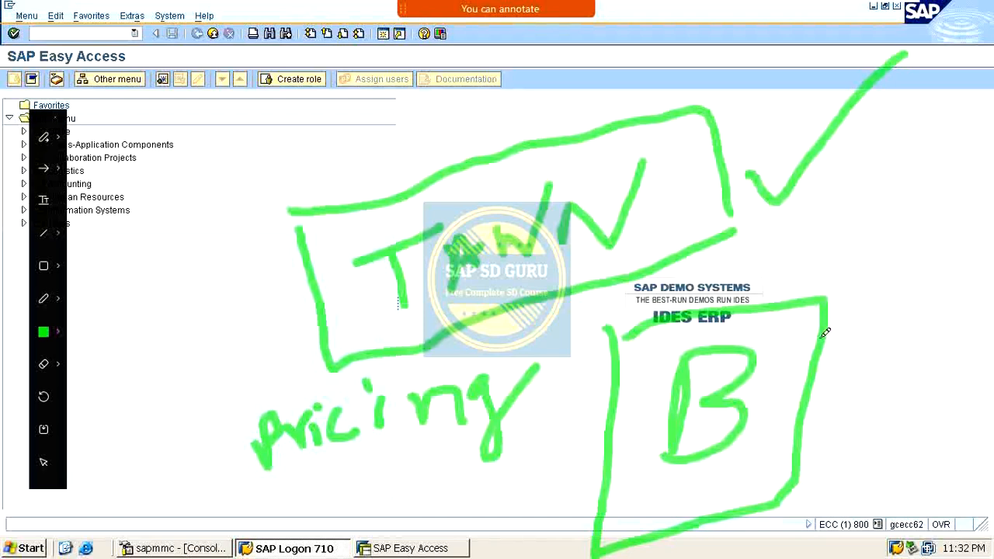
Draw a connecting line out from the boxed B and write 100 % at its end
left_click_drag(803, 344, 868, 227)
left_click_drag(886, 148, 889, 180)
mouse_move(930, 129)
left_mouse_down()
mouse_move(934, 151)
mouse_move(938, 130)
left_mouse_up()
left_click_drag(980, 99, 975, 150)
left_click_drag(961, 207, 918, 261)
left_click(906, 227)
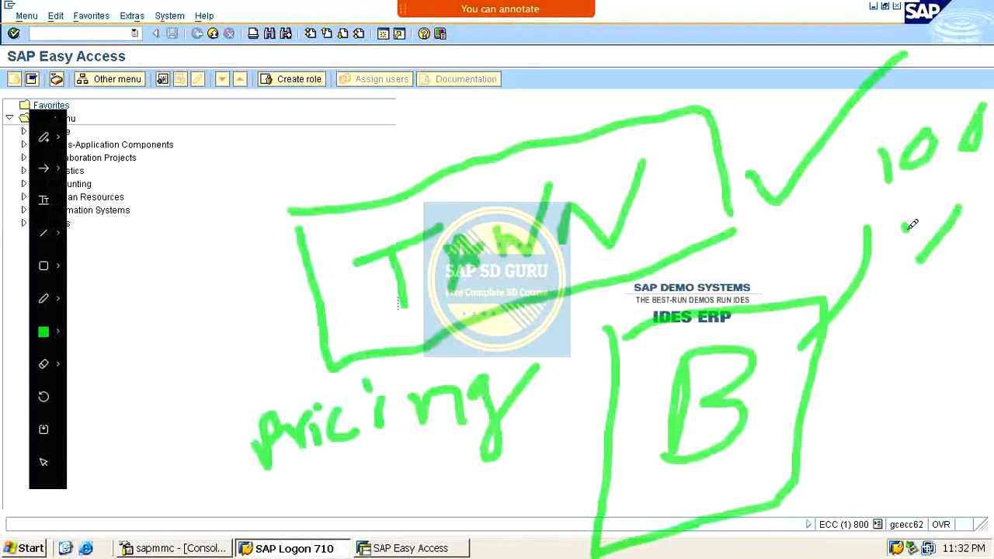
left_click(957, 258)
Draw emphasis lines beneath the B and add a second check mark on the other side of the TANN box
left_click_drag(578, 556, 861, 422)
left_click_drag(691, 510, 864, 409)
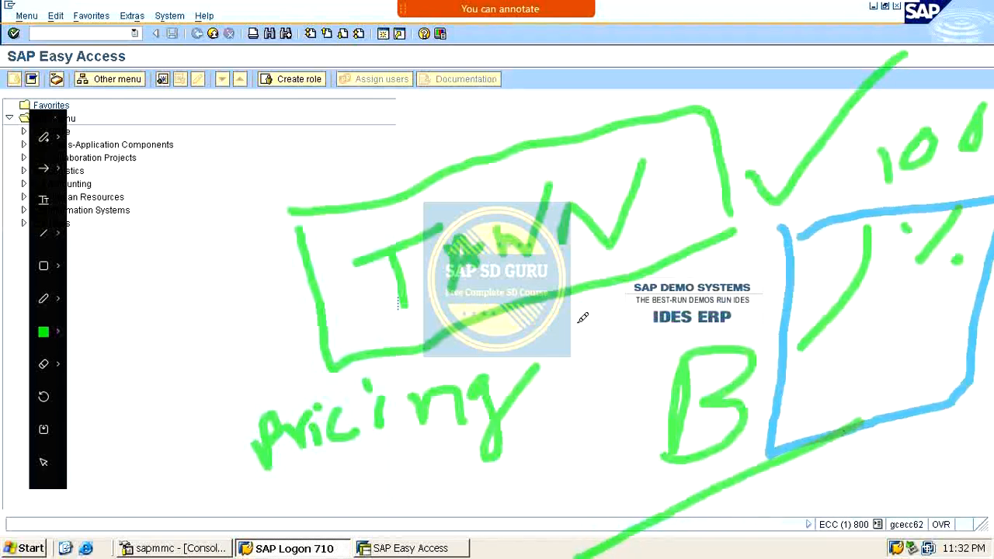
left_click_drag(199, 245, 341, 151)
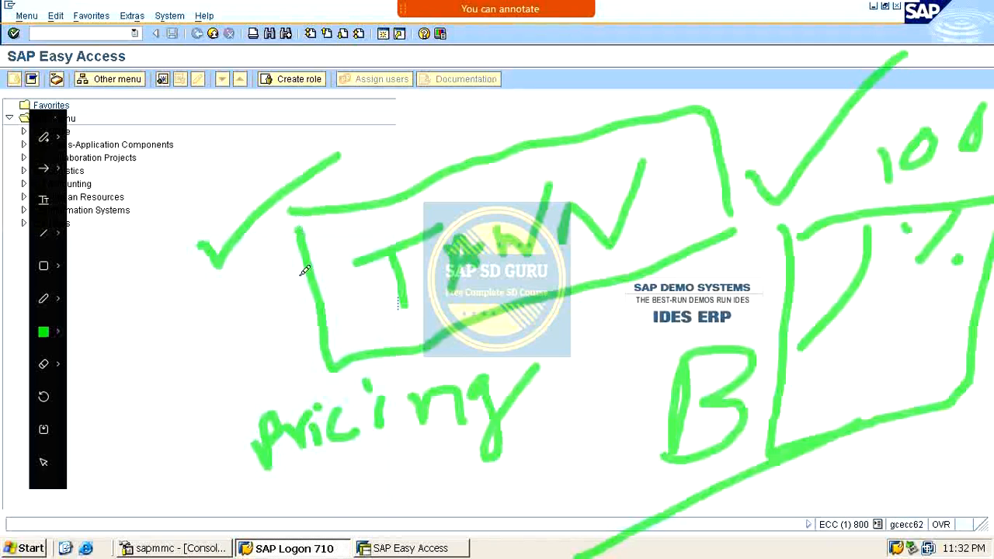
Restart annotation on a cleared screen and write x - 200 in green
key("Escape")
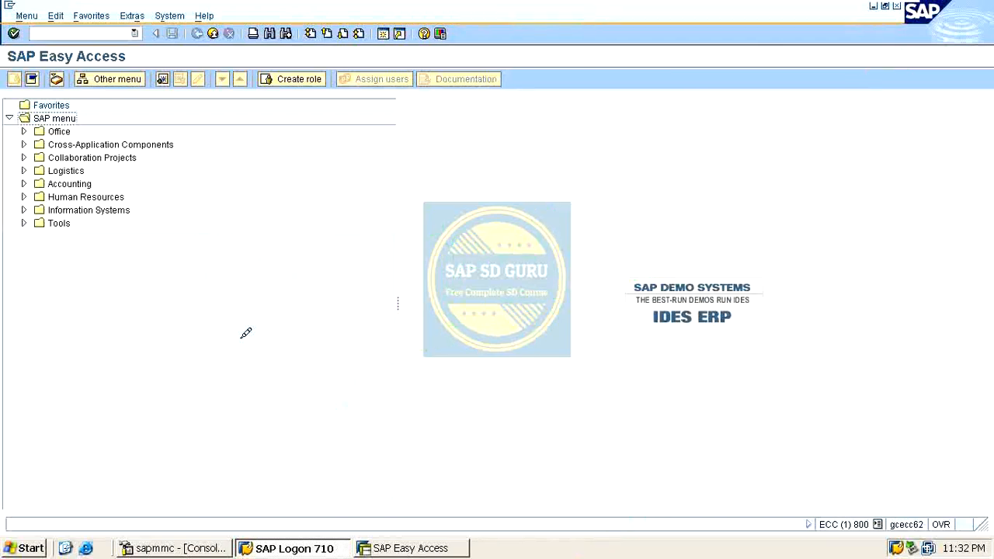
mouse_move(528, 9)
left_click(747, 25)
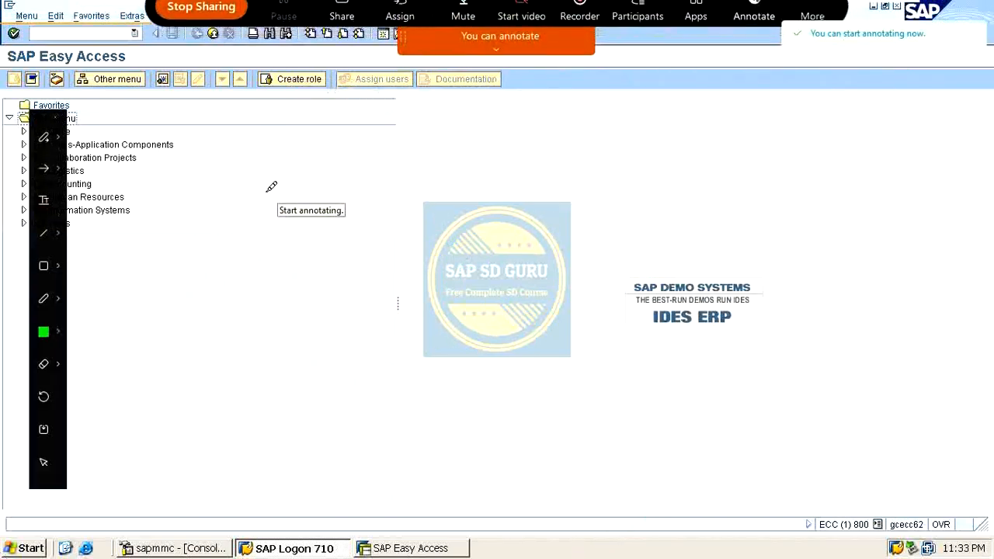
mouse_move(247, 169)
left_mouse_down()
mouse_move(284, 222)
mouse_move(322, 186)
mouse_move(371, 165)
mouse_move(481, 175)
left_mouse_up()
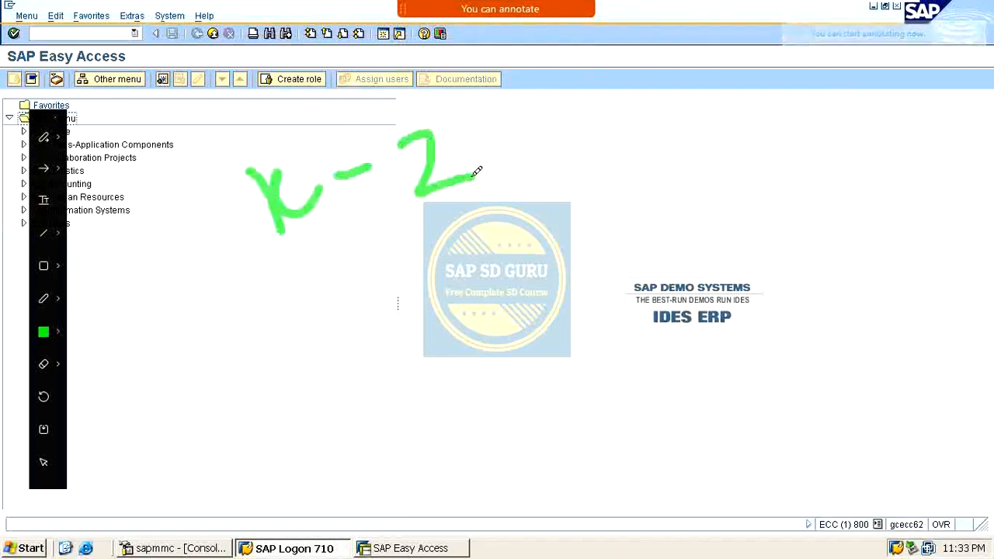
mouse_move(497, 124)
left_mouse_down()
mouse_move(505, 148)
mouse_move(497, 125)
left_mouse_up()
left_click_drag(533, 118, 534, 155)
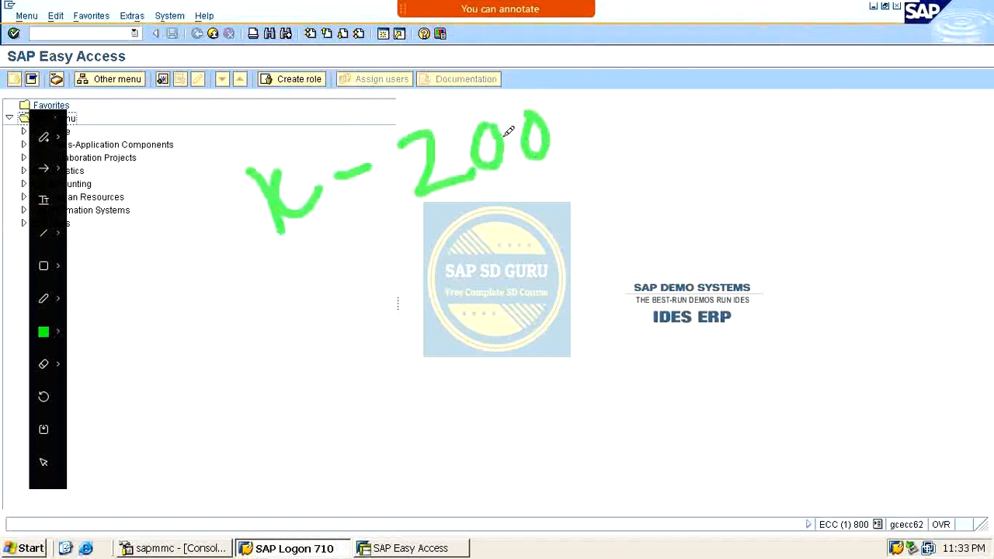
Write x - 160 and x - 40 on separate lines beneath x - 200, each followed by a dash
mouse_move(383, 271)
left_mouse_down()
mouse_move(394, 262)
mouse_move(441, 270)
mouse_move(475, 257)
left_mouse_up()
left_click_drag(525, 204, 534, 276)
mouse_move(553, 243)
left_mouse_down()
mouse_move(560, 226)
mouse_move(553, 264)
left_mouse_up()
left_click_drag(605, 208, 604, 211)
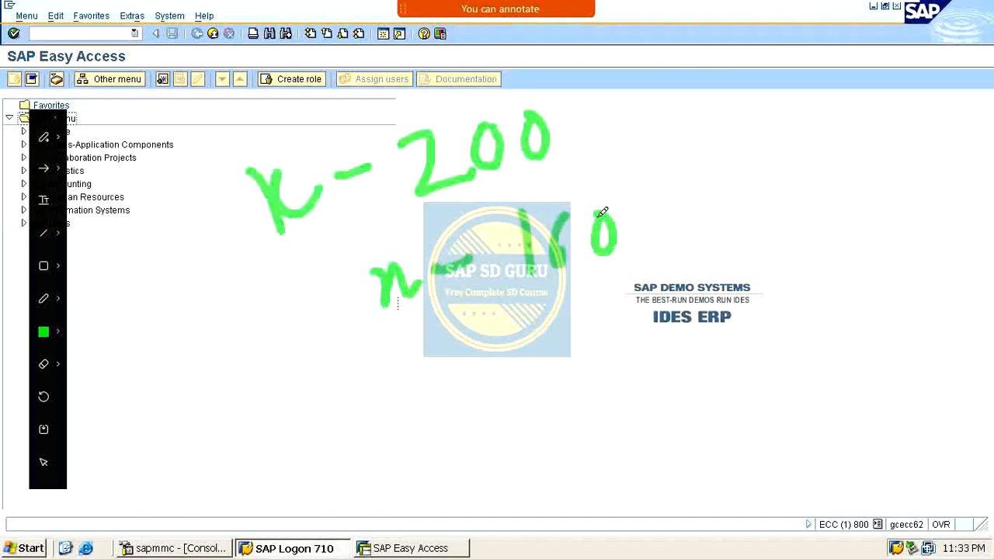
left_click_drag(665, 208, 767, 150)
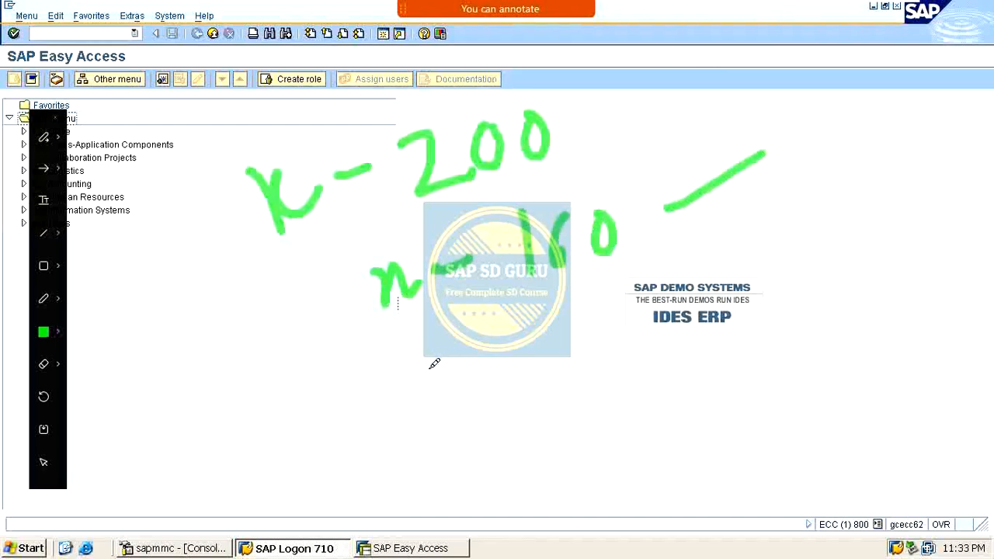
mouse_move(420, 365)
left_mouse_down()
mouse_move(468, 360)
mouse_move(602, 299)
mouse_move(636, 317)
mouse_move(658, 276)
left_mouse_up()
left_click_drag(723, 284, 803, 242)
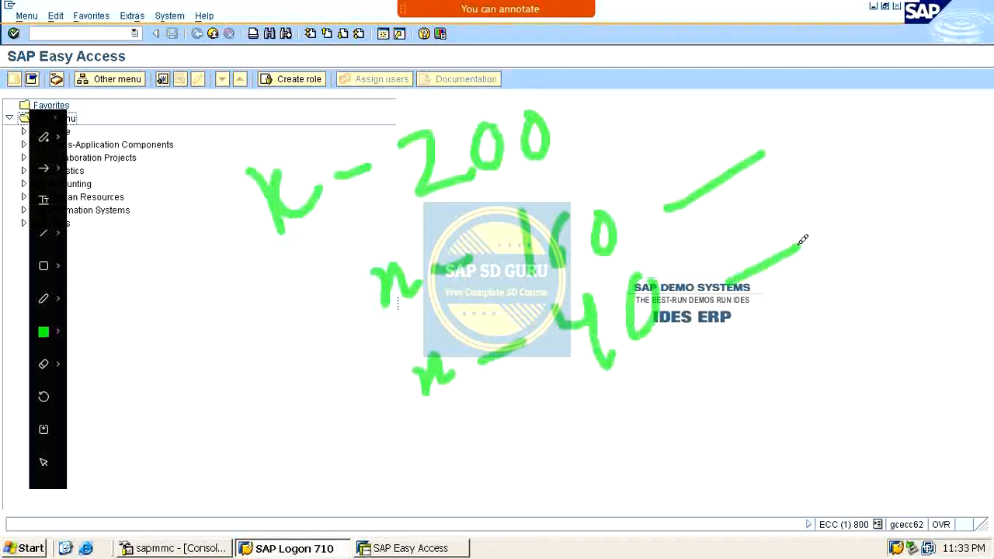
Write R100 below x - 40 with a curved arrow up to its dash, and draw a boxed 0 beyond the dashes
mouse_move(536, 497)
left_mouse_down()
mouse_move(528, 466)
mouse_move(546, 446)
mouse_move(632, 415)
mouse_move(666, 411)
mouse_move(680, 425)
mouse_move(677, 406)
left_mouse_up()
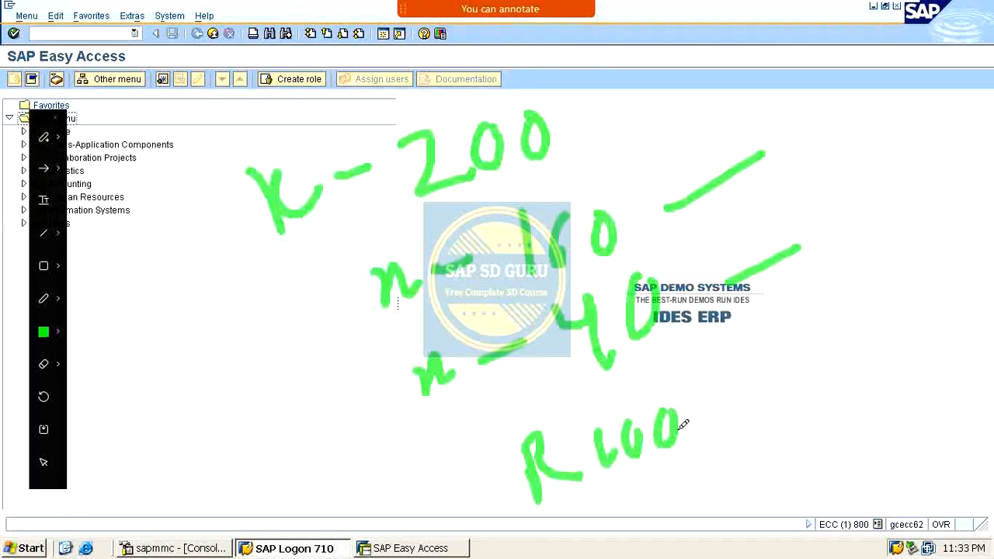
mouse_move(738, 419)
left_mouse_down()
mouse_move(803, 275)
mouse_move(752, 294)
mouse_move(843, 266)
left_mouse_up()
mouse_move(989, 170)
left_mouse_down()
mouse_move(974, 229)
mouse_move(935, 222)
mouse_move(936, 177)
mouse_move(991, 144)
left_mouse_up()
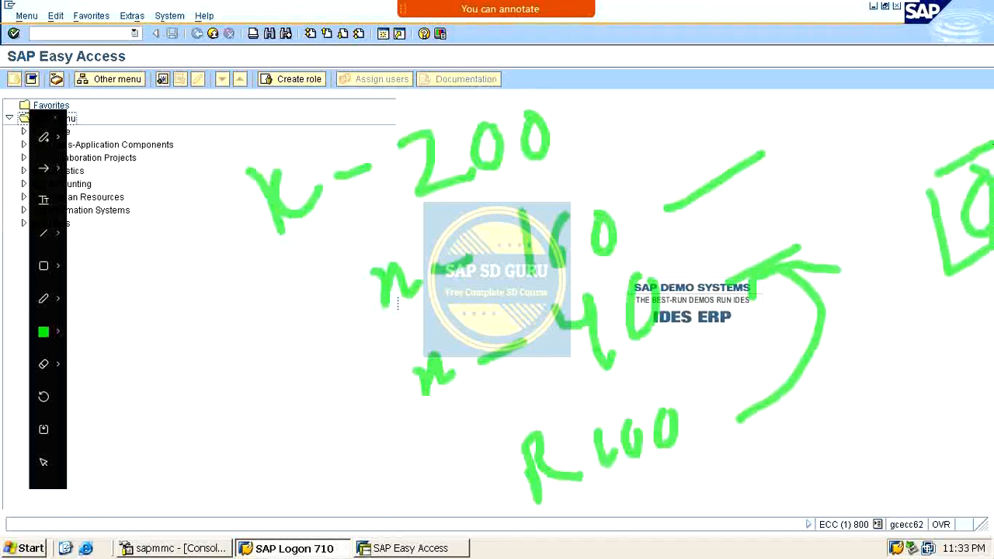
Write 160 at the end of the x - 160 dash and 40 at the end of the x - 40 dash
left_click_drag(802, 115, 808, 148)
left_click_drag(839, 138, 822, 172)
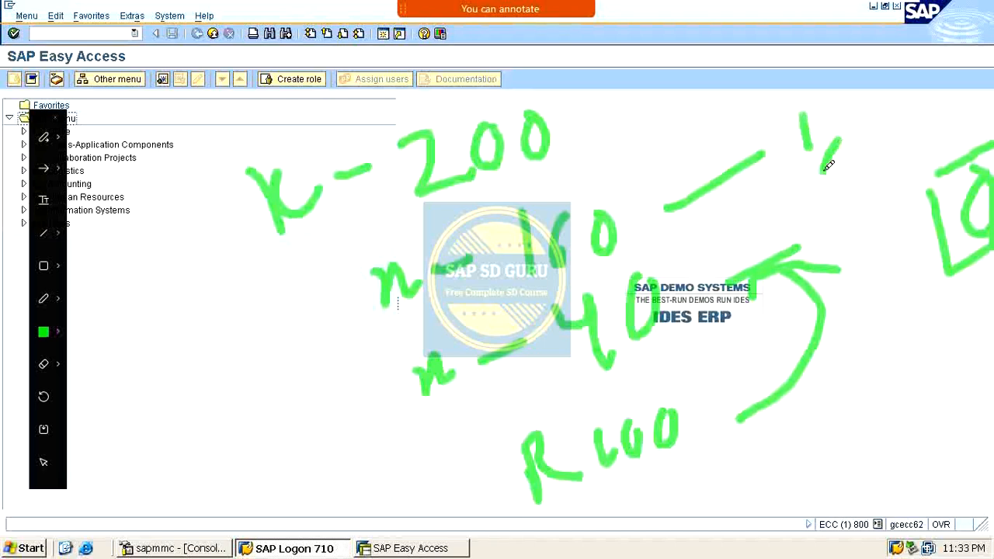
mouse_move(853, 100)
left_mouse_down()
mouse_move(870, 129)
mouse_move(893, 93)
left_mouse_up()
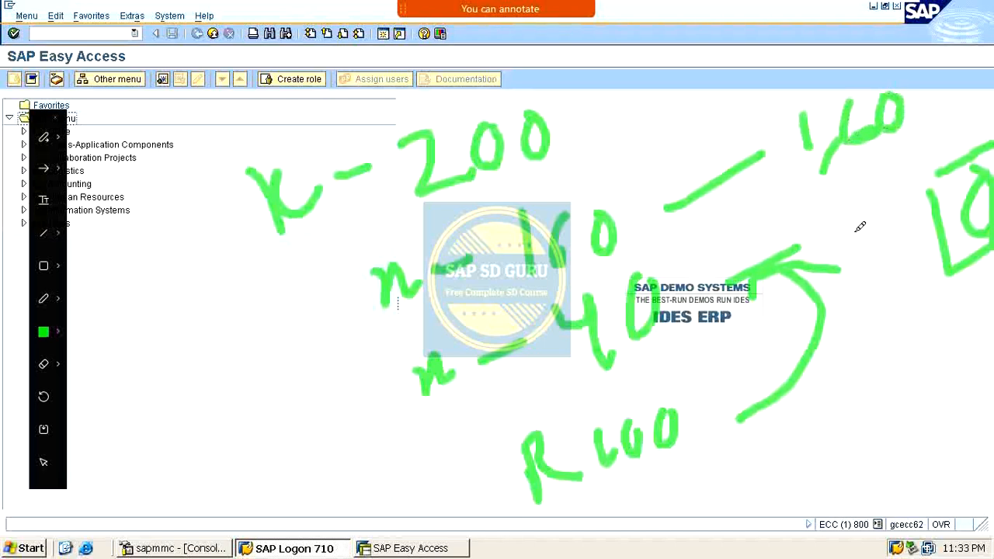
mouse_move(846, 225)
left_mouse_down()
mouse_move(871, 244)
mouse_move(870, 276)
left_mouse_up()
left_click_drag(888, 224, 885, 220)
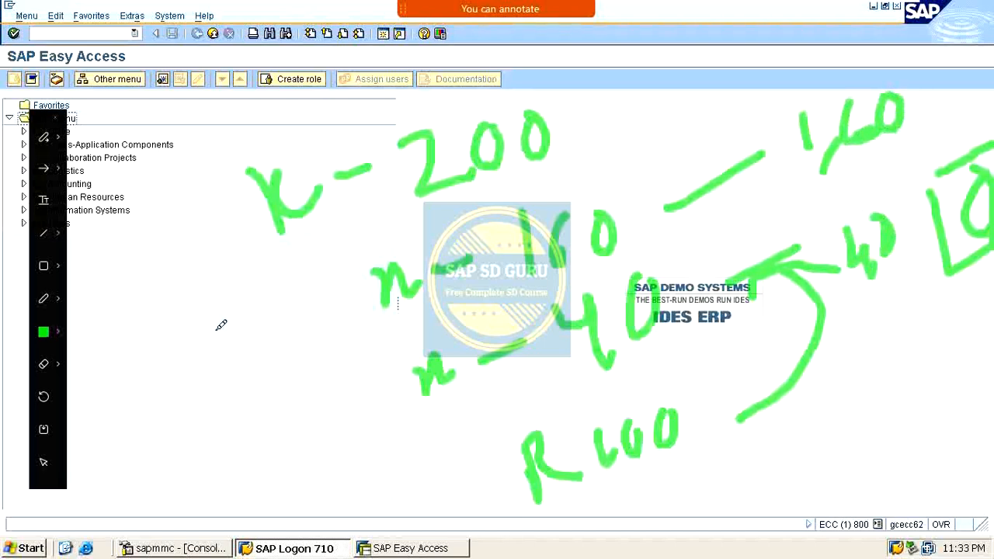
Box x - 200 and underline x - 160, adding a check mark beside each
mouse_move(216, 329)
left_mouse_down()
mouse_move(500, 204)
mouse_move(595, 107)
mouse_move(482, 84)
mouse_move(250, 149)
mouse_move(253, 303)
mouse_move(270, 331)
left_mouse_up()
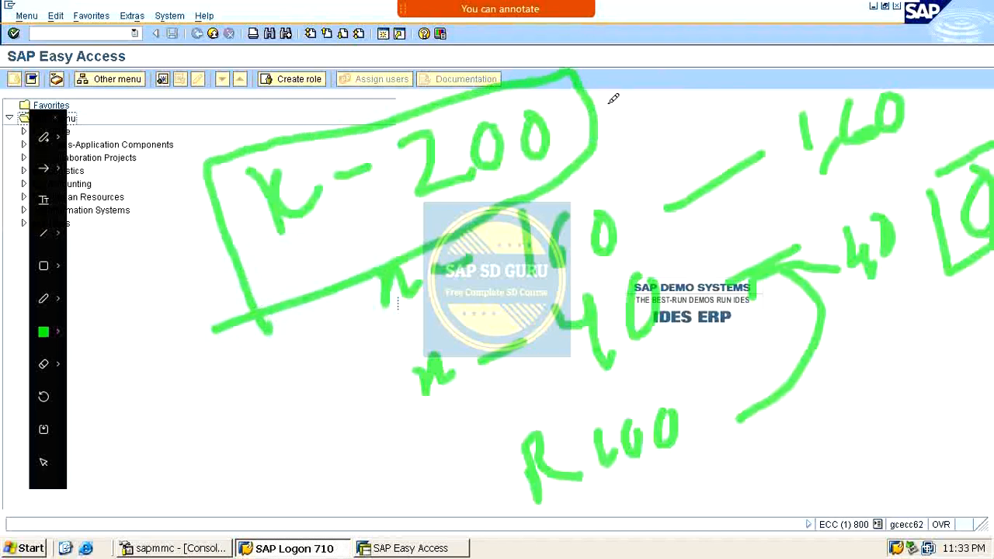
mouse_move(613, 100)
left_mouse_down()
mouse_move(630, 124)
mouse_move(683, 71)
left_mouse_up()
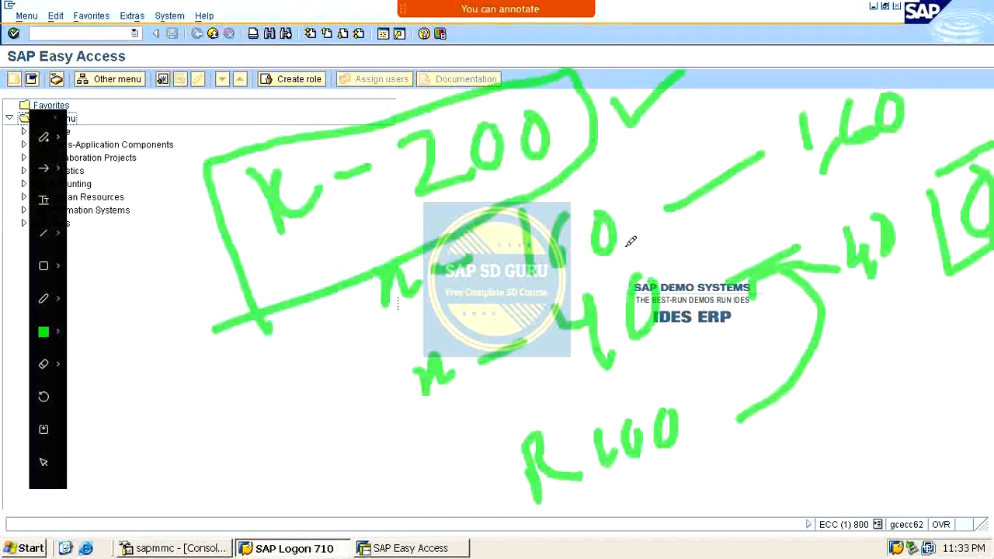
left_click_drag(520, 293, 634, 247)
left_click_drag(618, 176, 725, 110)
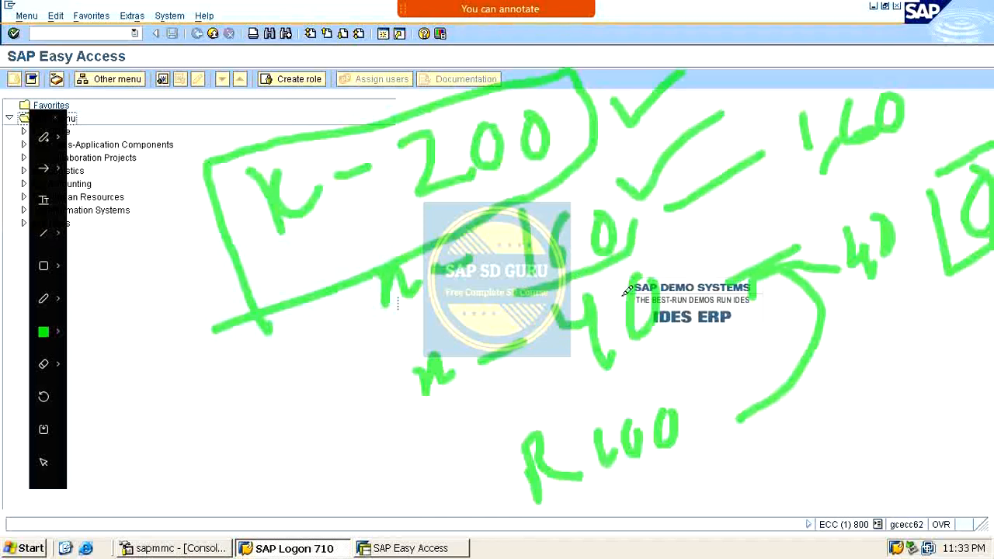
Underline the 40 in x - 40 and double-underline R100
left_click_drag(557, 401, 690, 334)
mouse_move(590, 392)
left_mouse_down()
mouse_move(601, 396)
mouse_move(599, 379)
left_mouse_up()
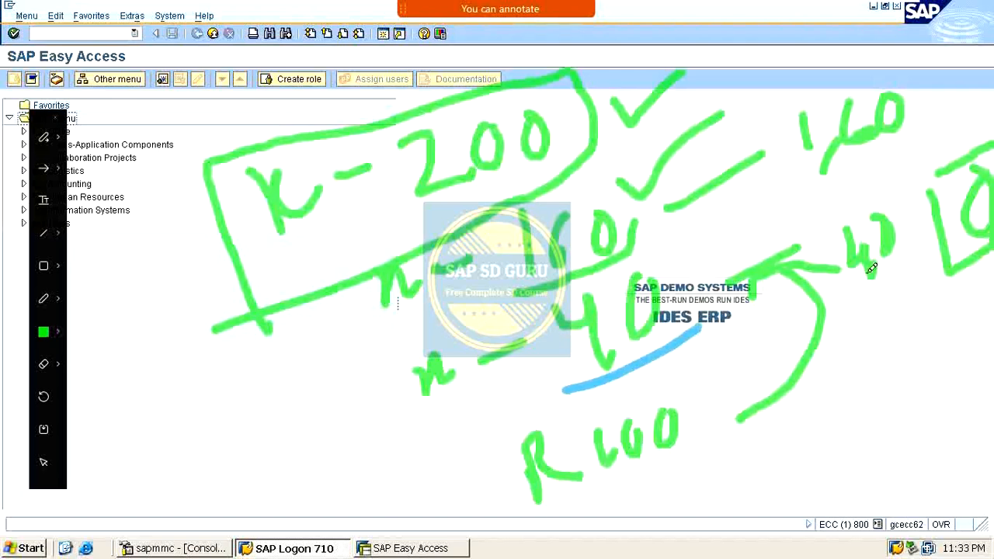
mouse_move(590, 506)
left_mouse_down()
mouse_move(665, 466)
mouse_move(757, 447)
left_mouse_up()
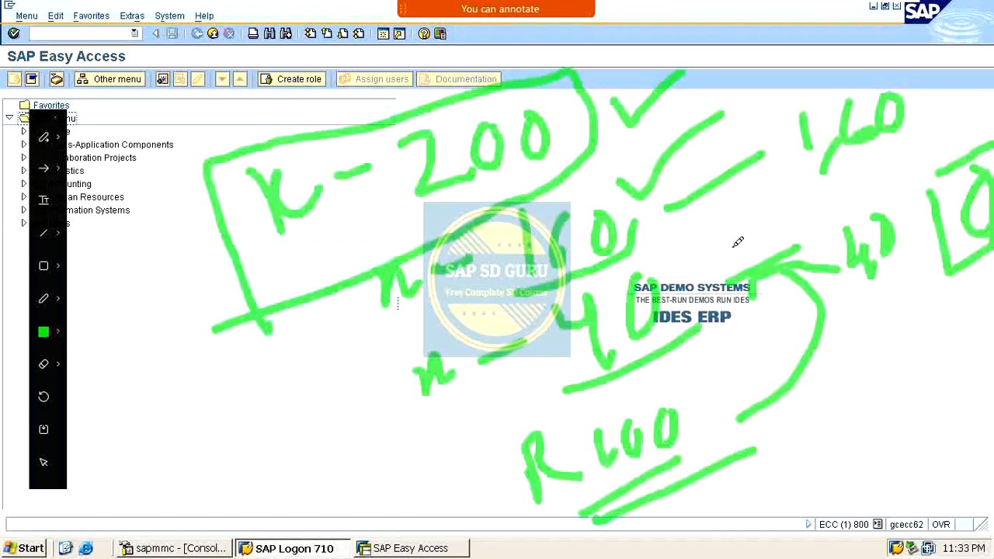
Add a plus sign before the standalone 40, circle it, and draw an arrow from it to the underlined boxed 0
left_click_drag(833, 253, 831, 285)
left_click_drag(822, 265, 844, 262)
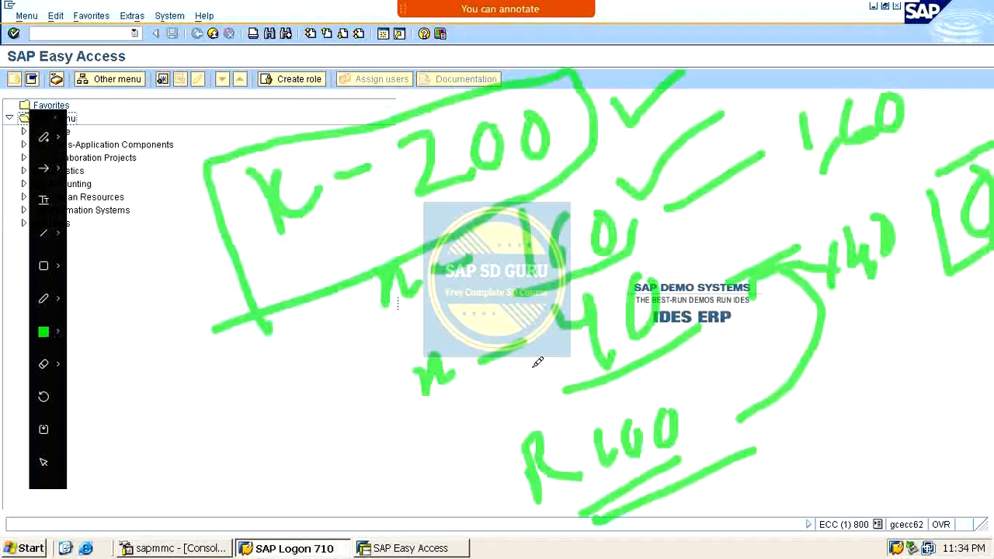
left_click_drag(951, 295, 976, 274)
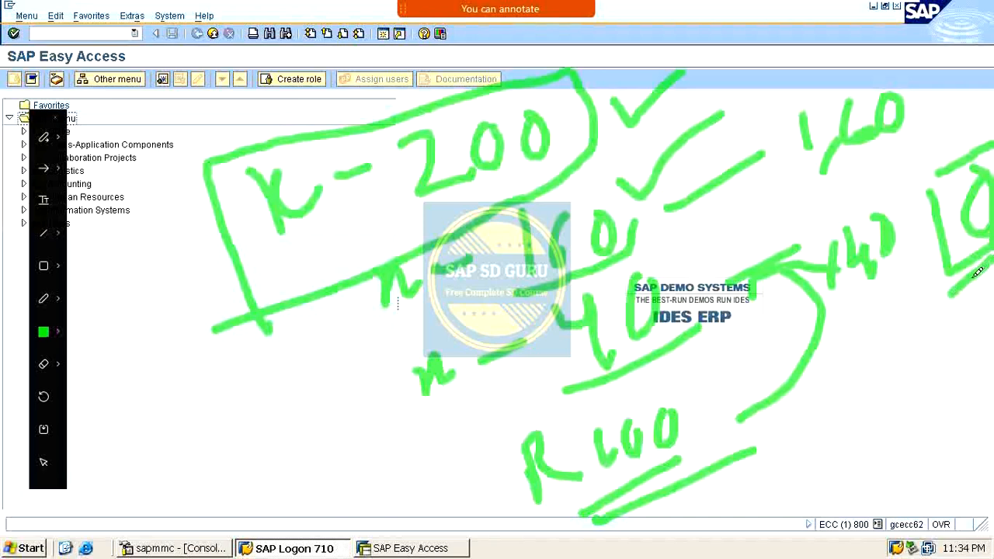
mouse_move(894, 203)
left_mouse_down()
mouse_move(772, 283)
mouse_move(916, 256)
mouse_move(893, 222)
left_mouse_up()
mouse_move(850, 353)
left_mouse_down()
mouse_move(949, 310)
mouse_move(938, 309)
mouse_move(977, 320)
left_mouse_up()
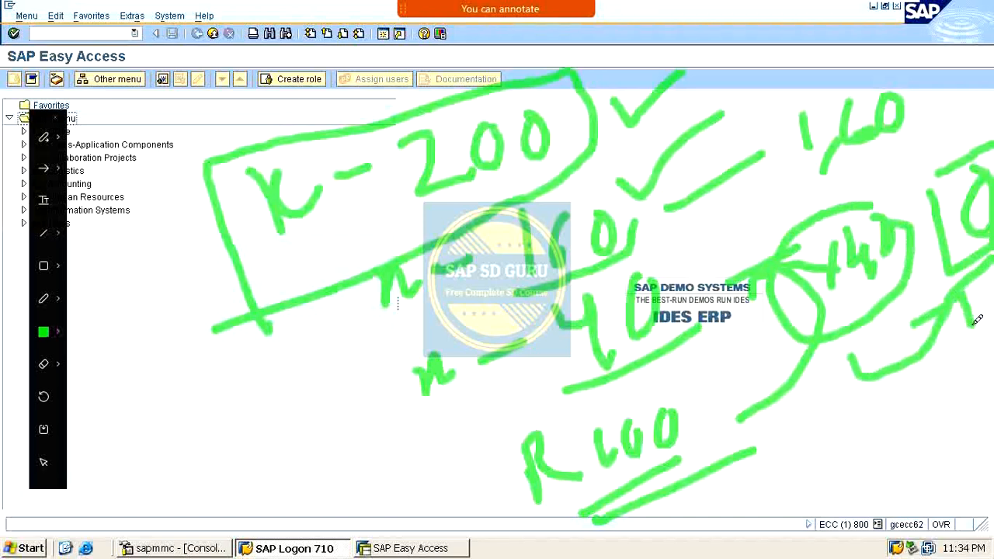
Underline and box the standalone 160 with an arrow toward x - 200, and add a double-line arrow pointing at x - 40
left_click_drag(780, 199, 910, 131)
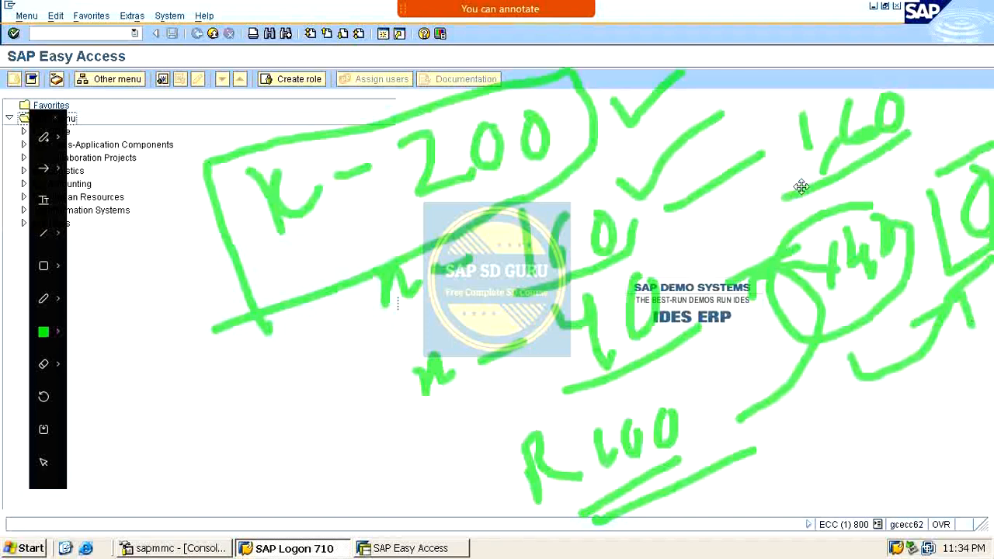
mouse_move(765, 90)
left_mouse_down()
mouse_move(770, 184)
mouse_move(781, 197)
left_mouse_up()
mouse_move(782, 75)
left_mouse_down()
mouse_move(930, 22)
mouse_move(889, 144)
left_mouse_up()
mouse_move(765, 107)
left_mouse_down()
mouse_move(779, 25)
mouse_move(680, 40)
mouse_move(661, 70)
mouse_move(697, 82)
left_mouse_up()
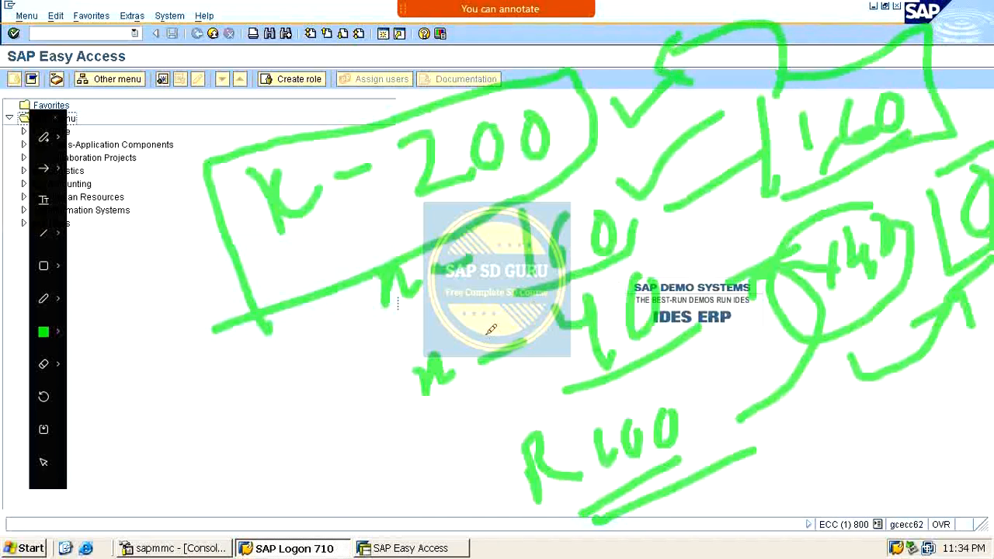
left_click_drag(451, 319, 522, 229)
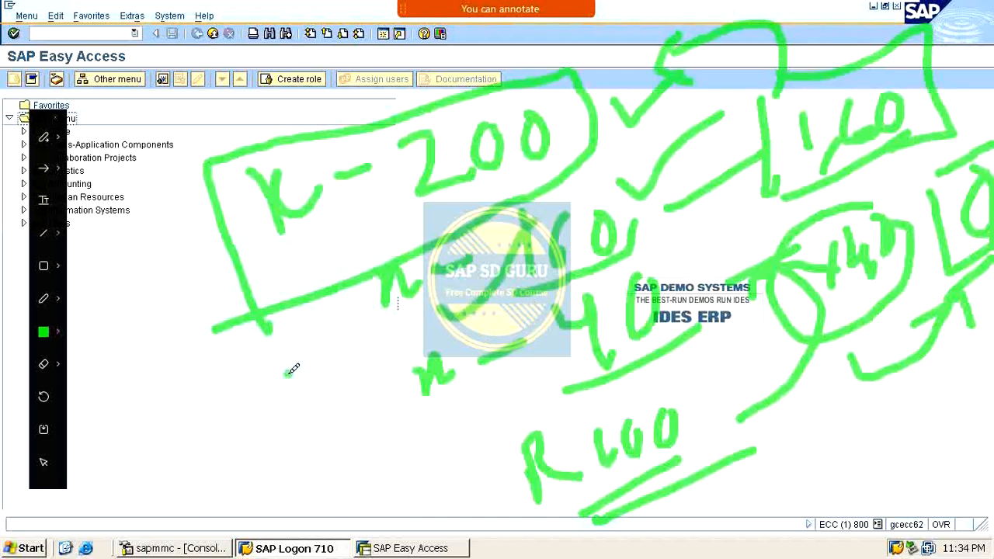
mouse_move(293, 369)
left_mouse_down()
mouse_move(344, 332)
mouse_move(346, 414)
left_mouse_up()
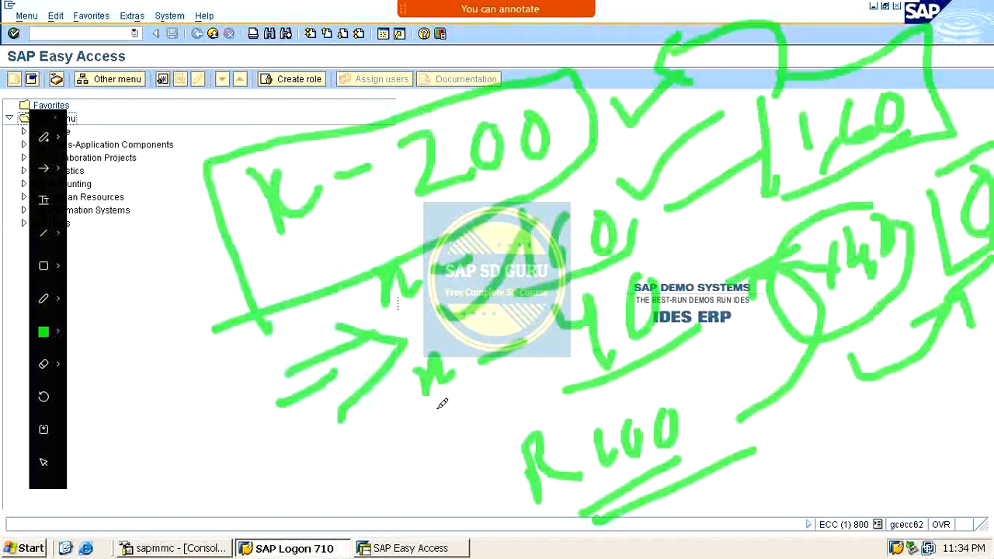
Restart annotation on a cleared screen and write the heading Manual free goods in green
key("Escape")
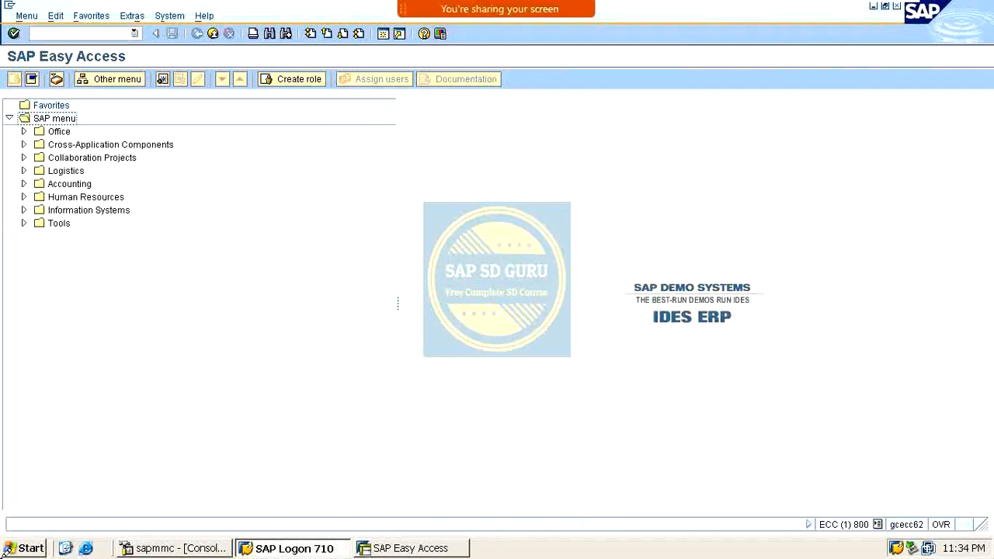
mouse_move(792, 0)
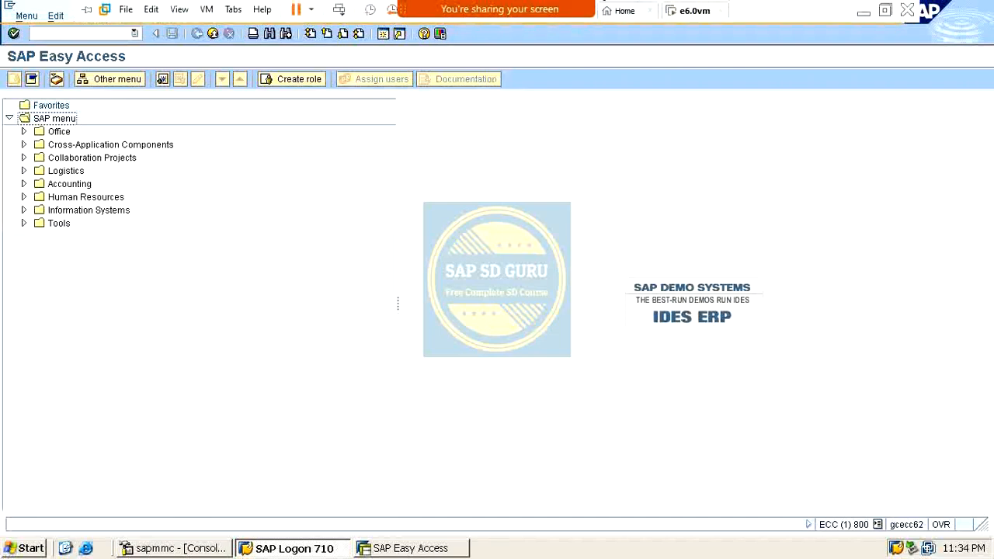
mouse_move(586, 5)
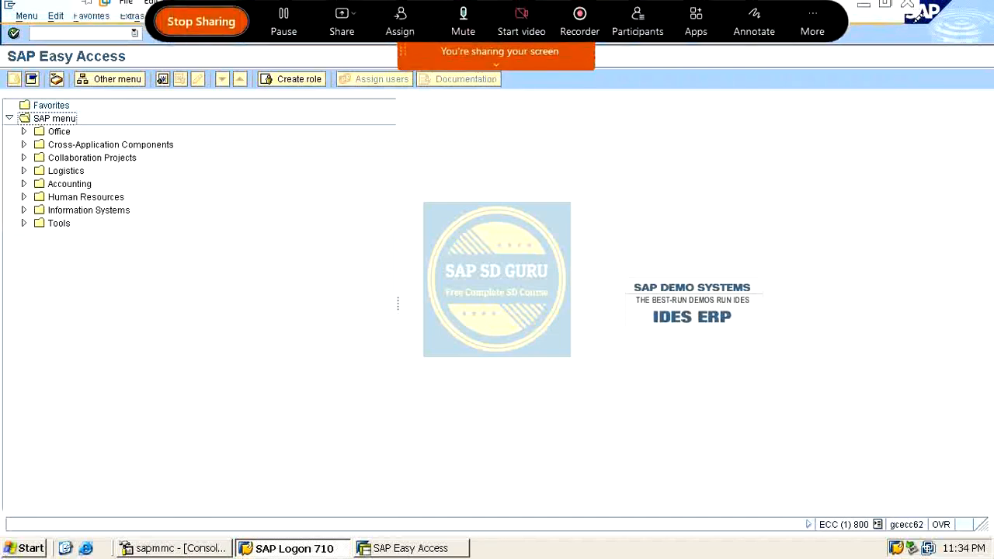
left_click(752, 23)
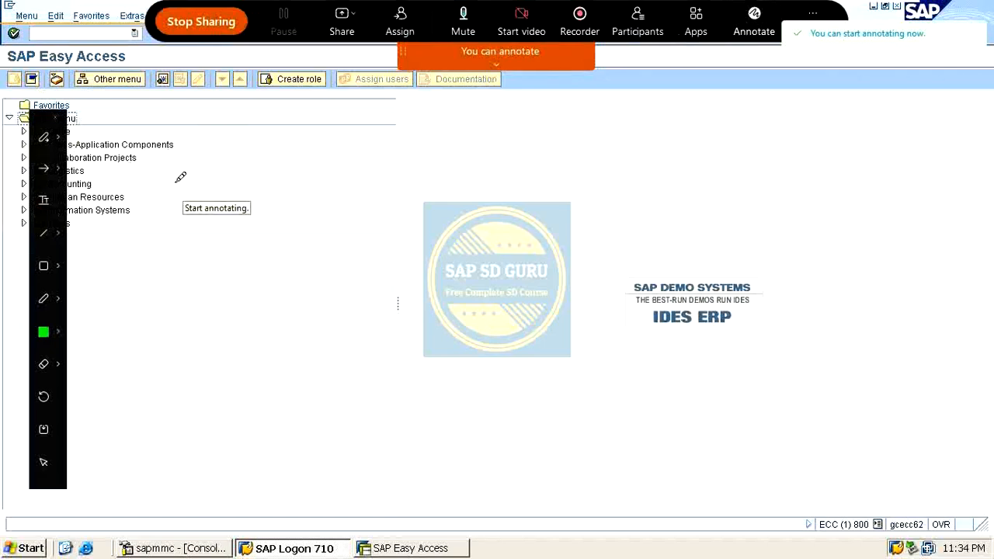
mouse_move(159, 224)
left_mouse_down()
mouse_move(173, 190)
mouse_move(256, 183)
mouse_move(284, 219)
mouse_move(344, 195)
mouse_move(382, 195)
mouse_move(453, 149)
mouse_move(454, 187)
left_mouse_up()
mouse_move(535, 153)
left_mouse_down()
mouse_move(524, 192)
mouse_move(555, 138)
mouse_move(515, 157)
mouse_move(522, 136)
mouse_move(562, 148)
mouse_move(578, 184)
mouse_move(591, 159)
mouse_move(661, 129)
mouse_move(702, 159)
mouse_move(730, 132)
mouse_move(839, 133)
mouse_move(873, 160)
left_mouse_up()
left_click(539, 140)
Double-underline both the words free goods and the word Manual in the heading
left_click_drag(601, 215, 899, 169)
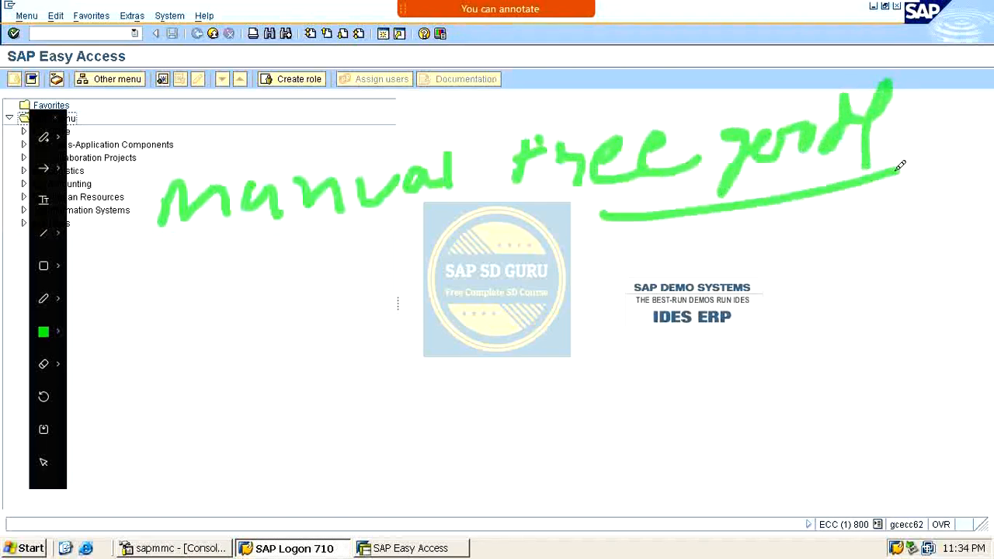
left_click_drag(621, 235, 774, 215)
left_click_drag(186, 260, 355, 238)
left_click_drag(225, 275, 387, 250)
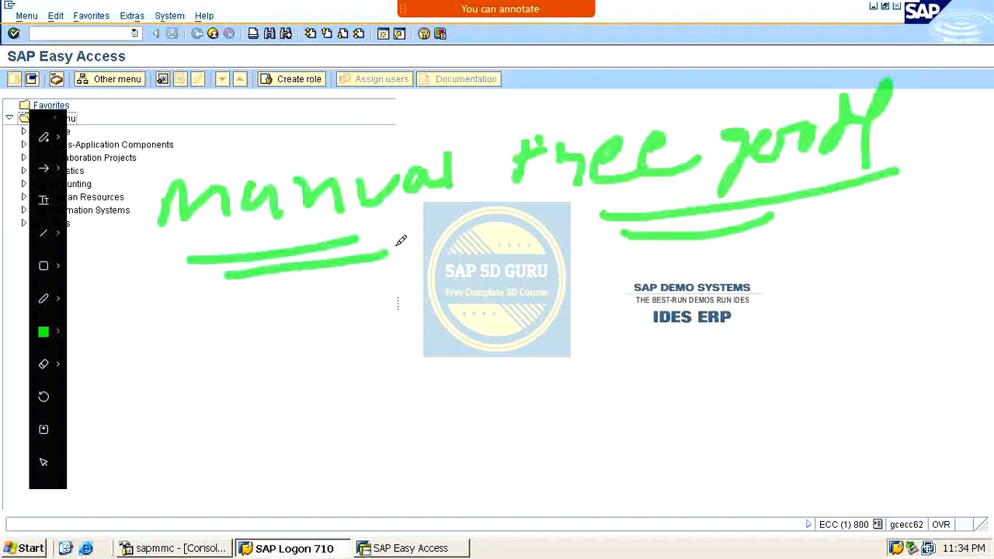
Write x below the heading with an arrow leading to TAN
mouse_move(373, 315)
left_mouse_down()
mouse_move(398, 319)
mouse_move(353, 346)
left_mouse_up()
left_click_drag(411, 331, 461, 335)
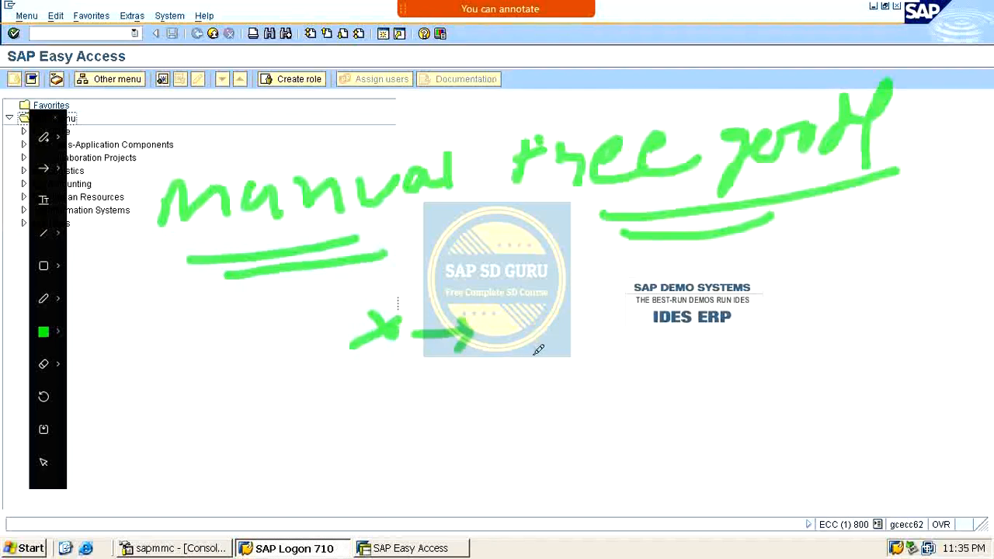
mouse_move(588, 290)
left_mouse_down()
mouse_move(577, 325)
mouse_move(582, 301)
mouse_move(651, 280)
mouse_move(667, 292)
mouse_move(659, 318)
mouse_move(669, 303)
mouse_move(697, 318)
mouse_move(760, 281)
left_mouse_up()
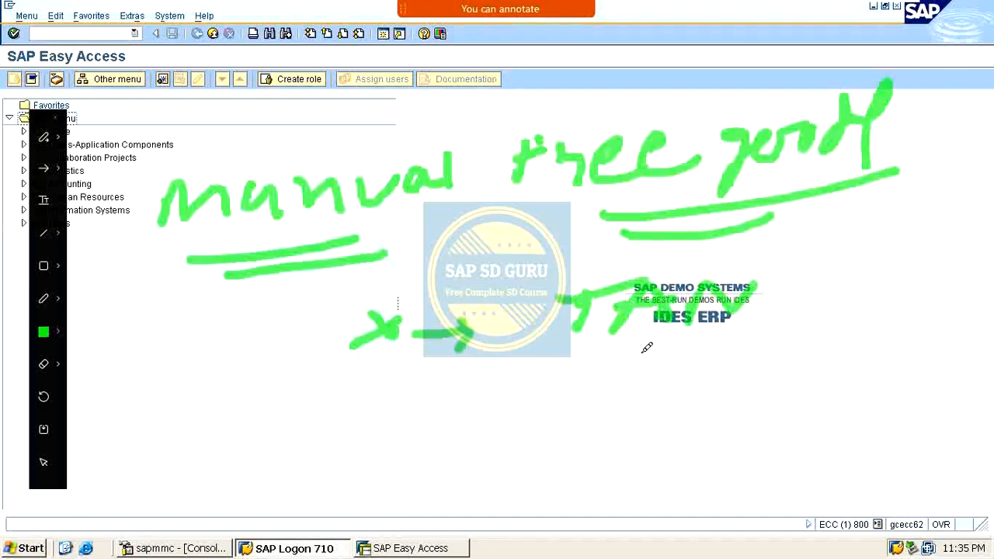
Draw a down arrow from TAN to OR and a double-underlined NORM, and a curved arrow from NORM back to TAN
mouse_move(649, 342)
left_mouse_down()
mouse_move(637, 374)
mouse_move(667, 347)
left_mouse_up()
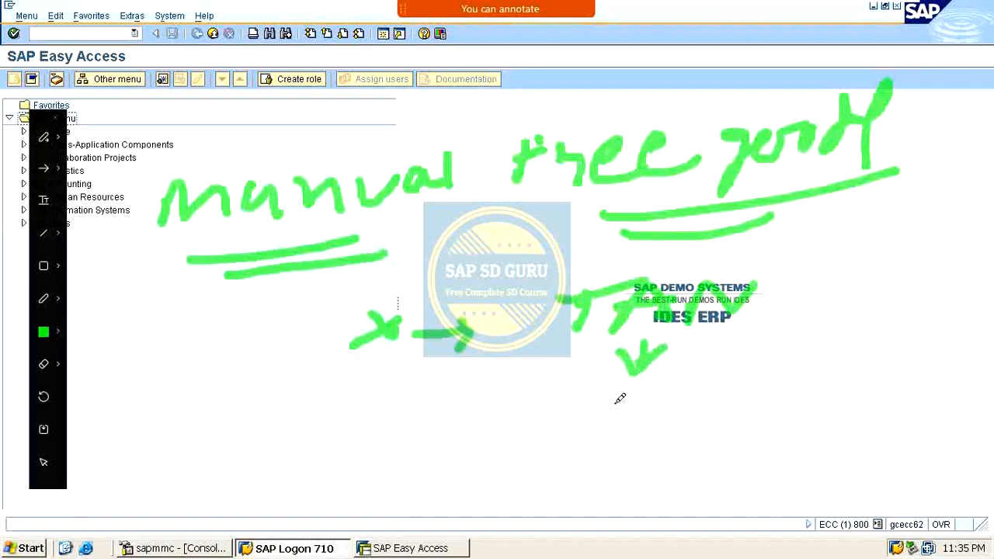
mouse_move(620, 399)
left_mouse_down()
mouse_move(622, 411)
mouse_move(645, 401)
mouse_move(643, 381)
mouse_move(666, 413)
left_mouse_up()
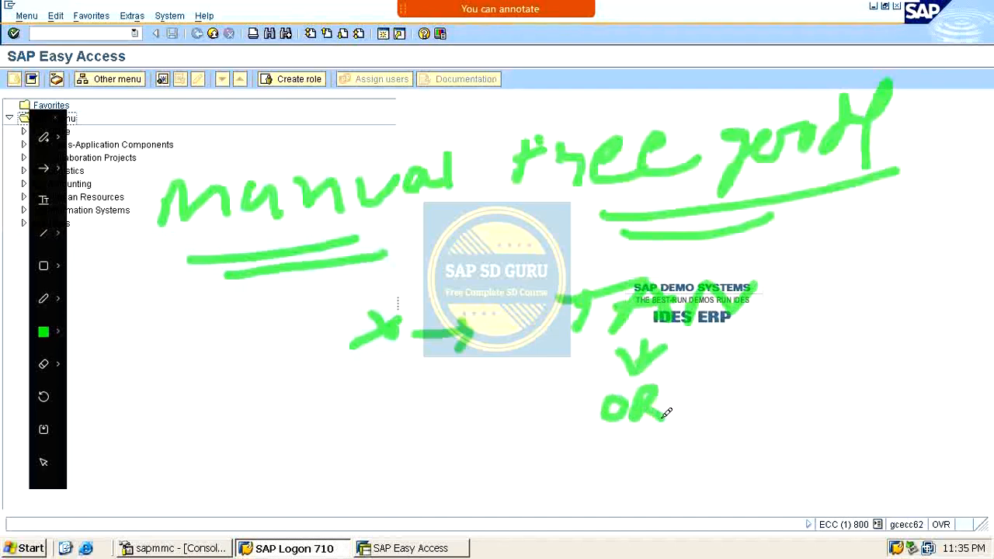
mouse_move(615, 439)
left_mouse_down()
mouse_move(614, 453)
mouse_move(633, 435)
mouse_move(662, 447)
mouse_move(745, 448)
mouse_move(747, 457)
left_mouse_up()
mouse_move(673, 478)
left_mouse_down()
mouse_move(707, 476)
mouse_move(695, 500)
mouse_move(718, 496)
mouse_move(821, 202)
mouse_move(785, 188)
mouse_move(726, 260)
mouse_move(717, 257)
mouse_move(798, 234)
left_mouse_up()
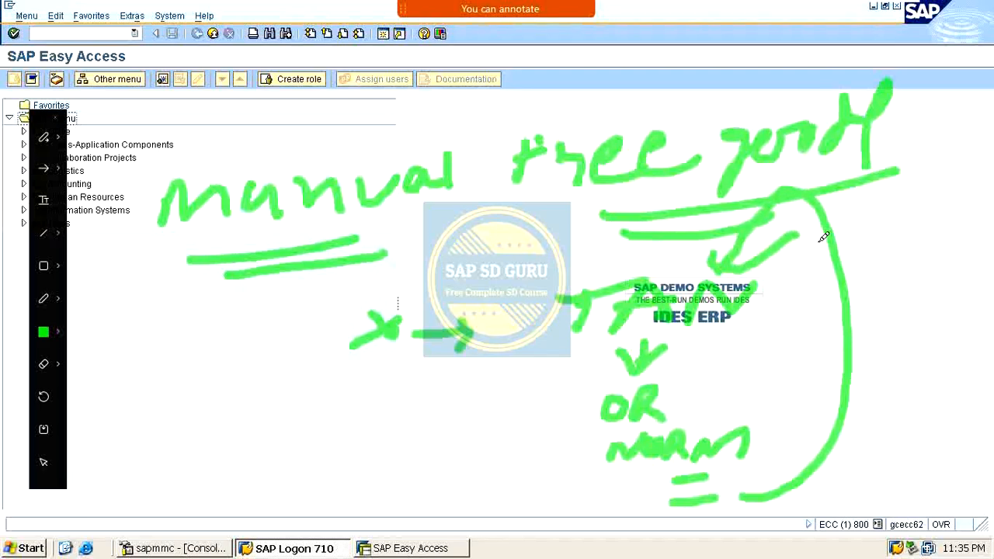
Branch an arrow from x down to y, write free beside it, and draw a long arrow outward from y
mouse_move(409, 369)
left_mouse_down()
mouse_move(413, 400)
mouse_move(435, 408)
mouse_move(447, 431)
mouse_move(423, 459)
left_mouse_up()
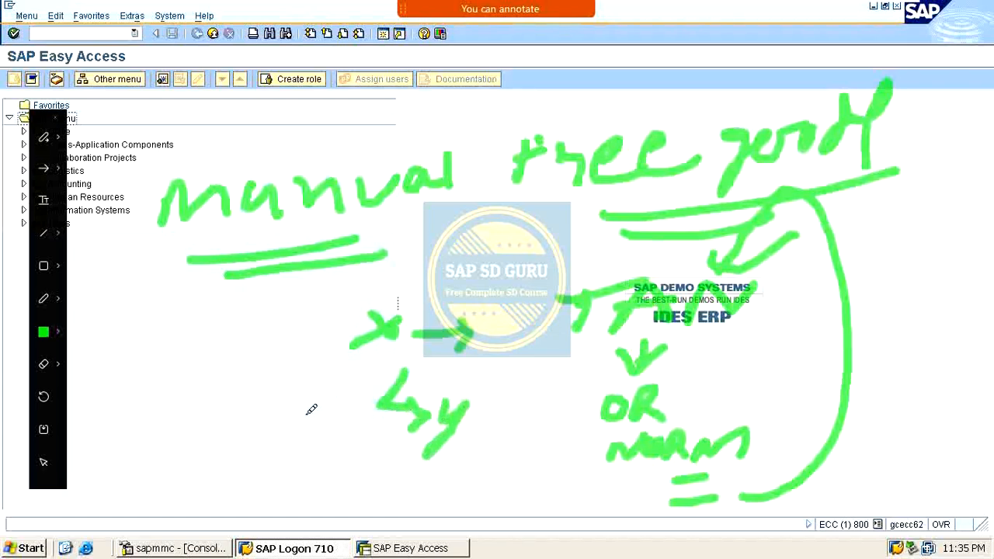
mouse_move(225, 425)
left_mouse_down()
mouse_move(223, 482)
mouse_move(243, 425)
mouse_move(233, 448)
mouse_move(257, 423)
mouse_move(278, 442)
mouse_move(320, 439)
left_mouse_up()
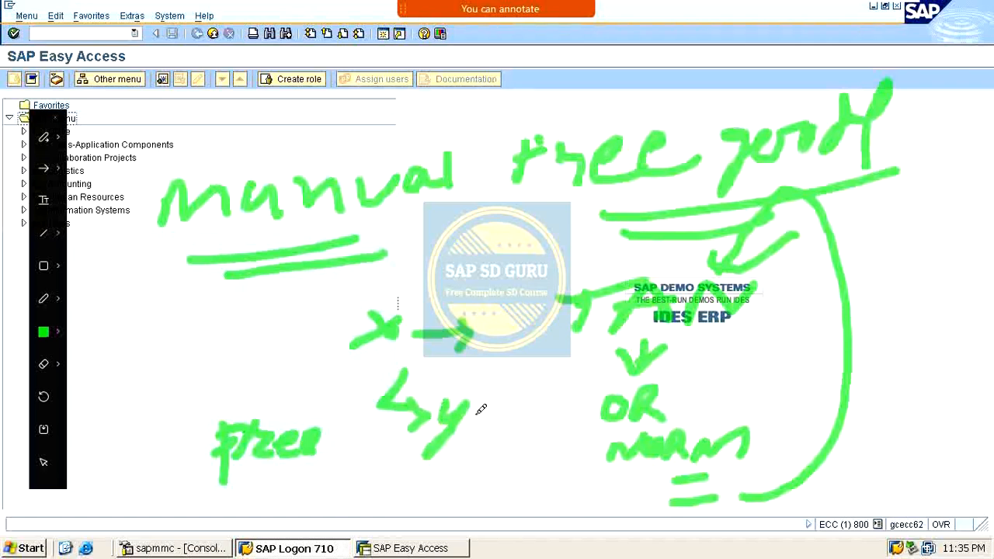
mouse_move(483, 410)
left_mouse_down()
mouse_move(949, 264)
mouse_move(910, 239)
left_mouse_up()
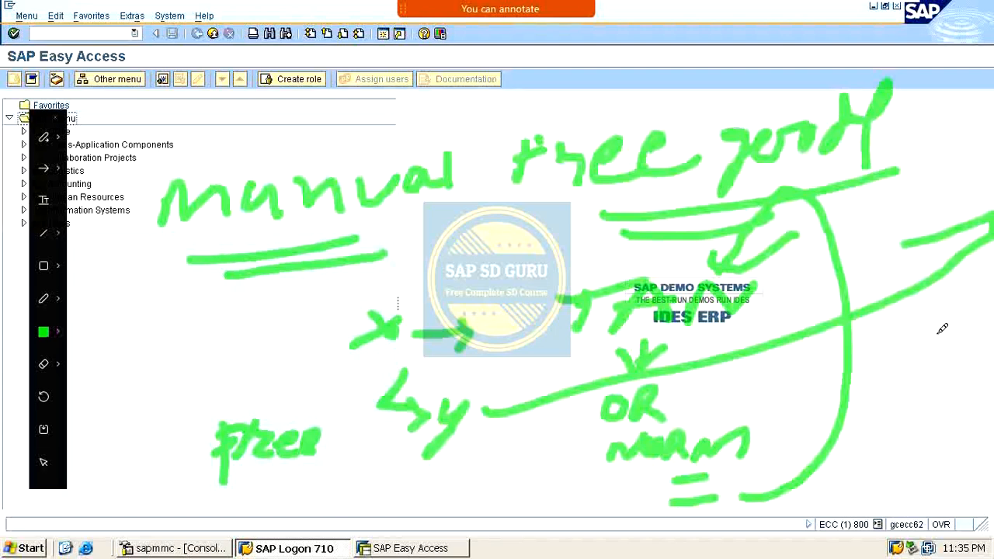
Write OR, NORM and TAN beneath one another below y's long arrow, and draw a large tick between x and the original TAN
mouse_move(928, 320)
left_mouse_down()
mouse_move(908, 351)
mouse_move(956, 304)
mouse_move(967, 335)
left_mouse_up()
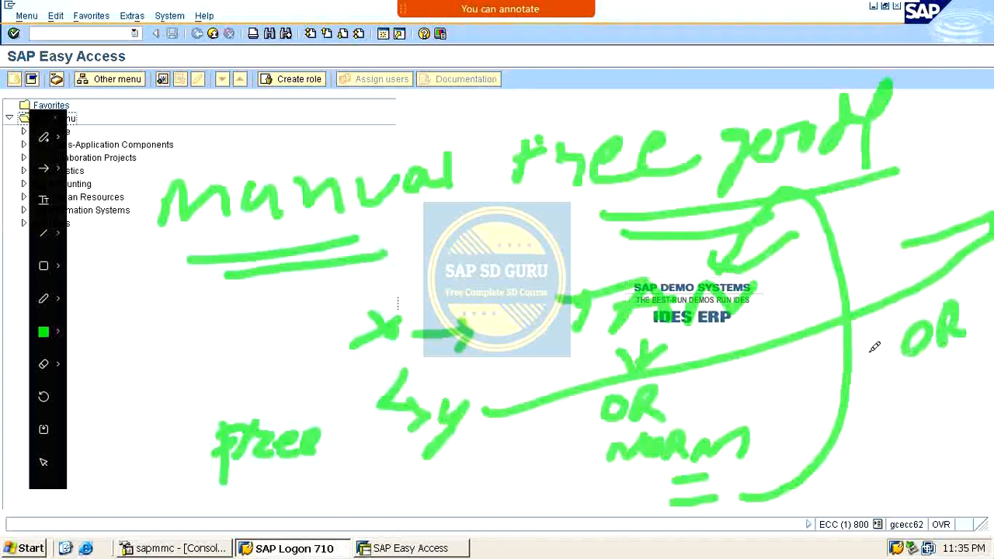
mouse_move(863, 353)
left_mouse_down()
mouse_move(883, 334)
mouse_move(878, 355)
left_mouse_up()
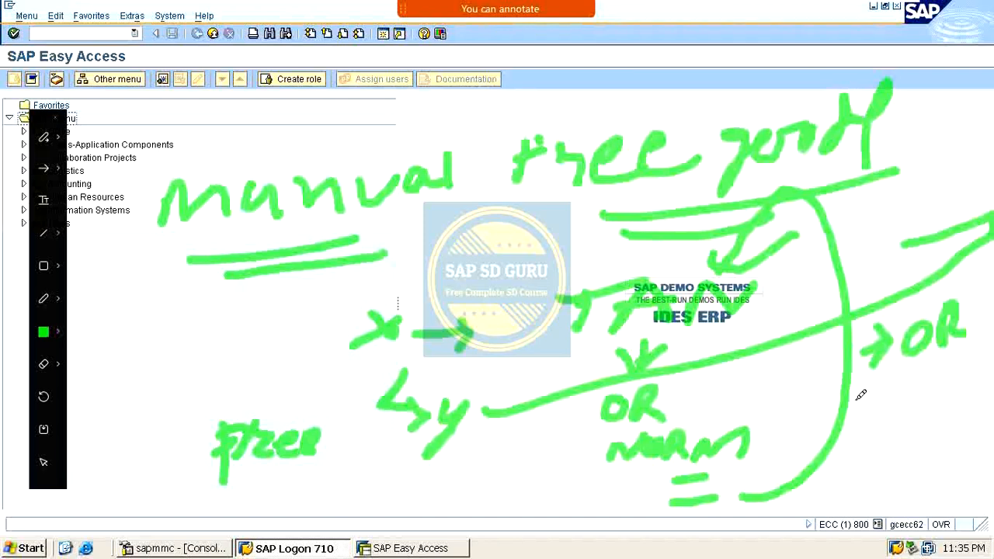
mouse_move(854, 410)
left_mouse_down()
mouse_move(936, 372)
mouse_move(948, 386)
mouse_move(984, 359)
mouse_move(993, 369)
left_mouse_up()
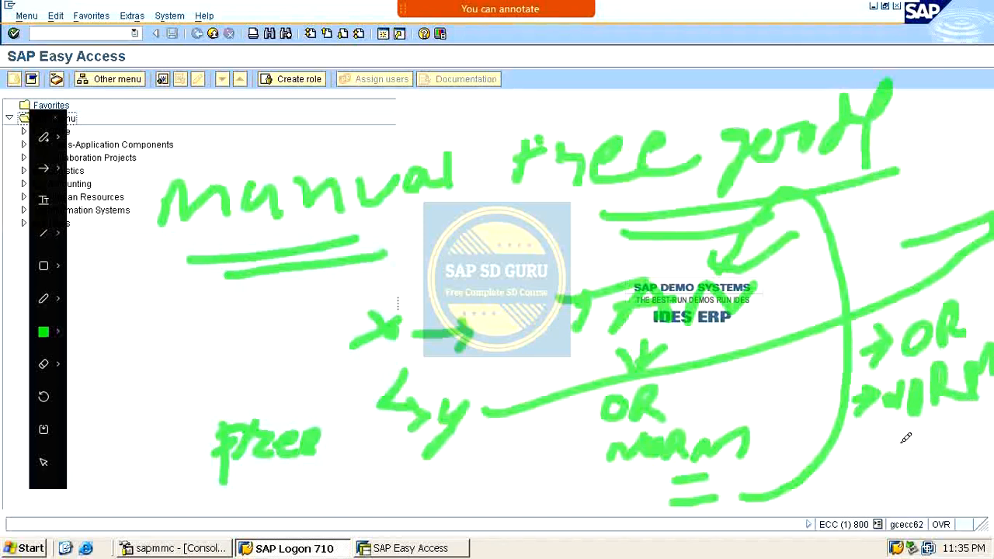
left_click_drag(894, 441, 916, 436)
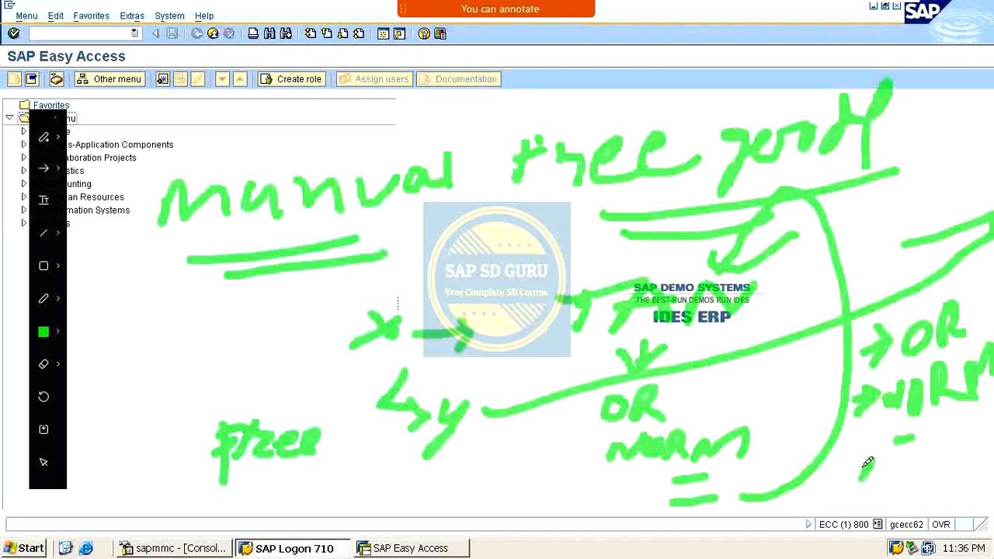
left_click_drag(867, 462, 862, 457)
left_click_drag(472, 274, 768, 91)
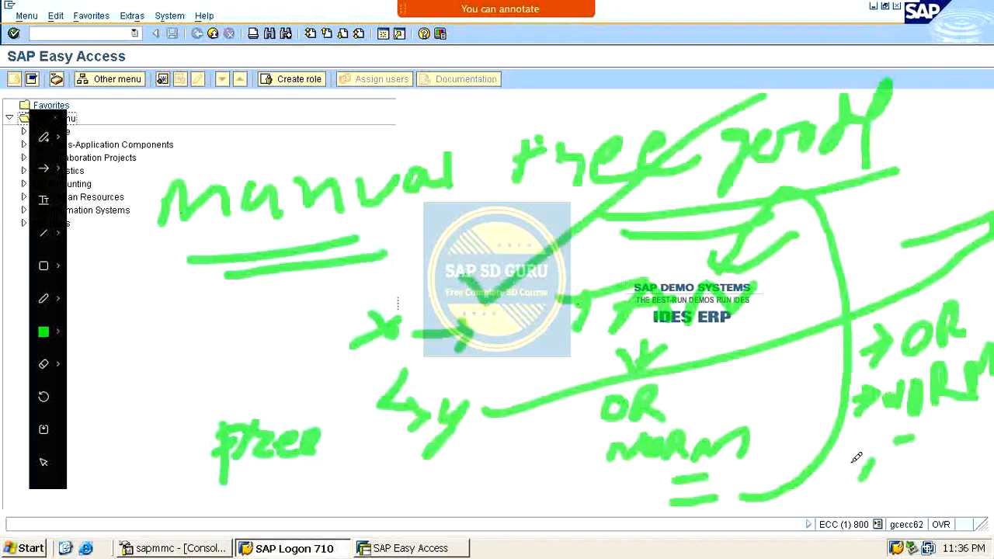
mouse_move(858, 454)
left_mouse_down()
mouse_move(901, 457)
mouse_move(909, 443)
mouse_move(924, 468)
mouse_move(939, 445)
mouse_move(968, 439)
mouse_move(949, 457)
mouse_move(976, 435)
mouse_move(992, 400)
left_mouse_up()
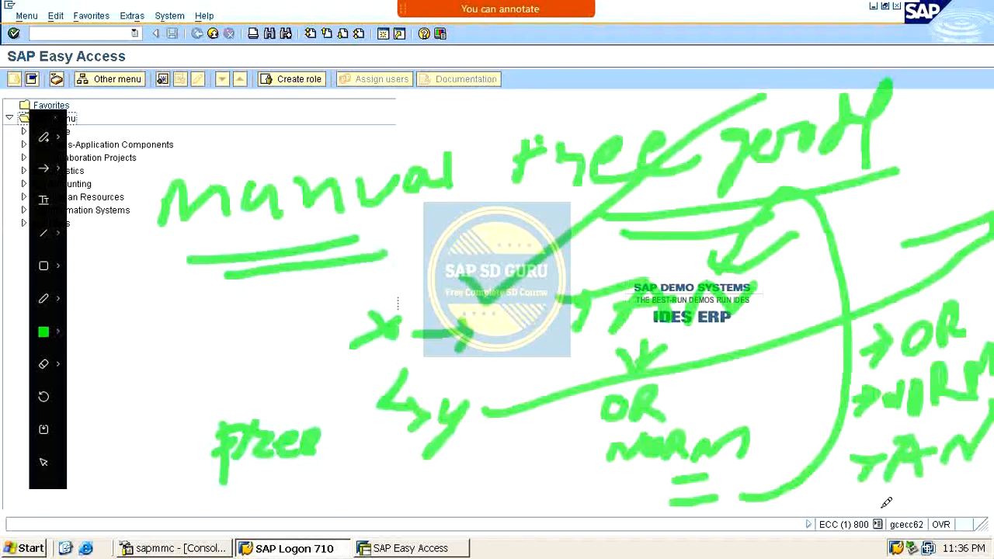
Draw a curved arrow from the new TAN back toward free, and write TANN above free with frame lines around it
mouse_move(886, 500)
left_mouse_down()
mouse_move(737, 547)
mouse_move(413, 533)
mouse_move(355, 489)
mouse_move(400, 491)
left_mouse_up()
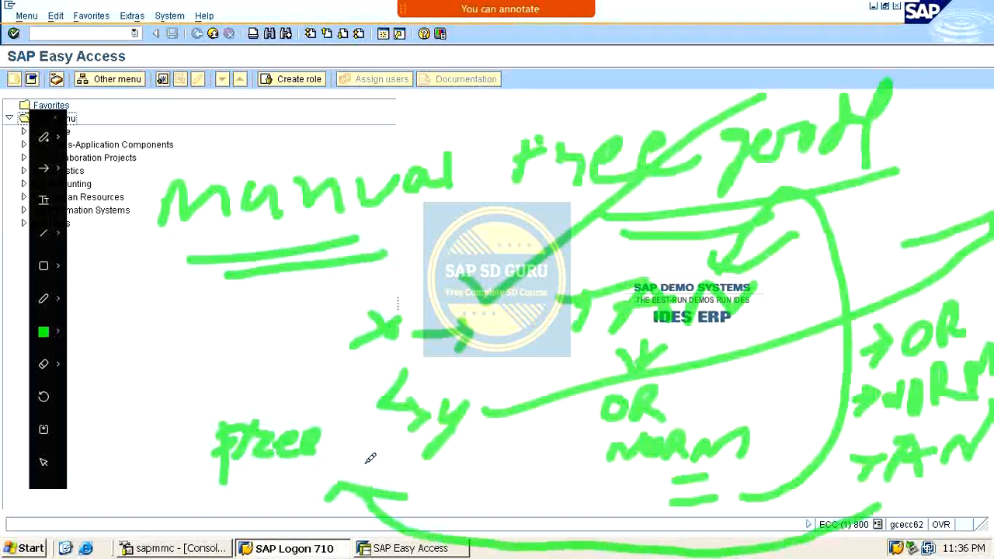
left_click_drag(129, 380, 160, 424)
mouse_move(95, 406)
left_mouse_down()
mouse_move(168, 351)
mouse_move(195, 377)
mouse_move(238, 388)
left_mouse_up()
mouse_move(176, 386)
left_mouse_down()
mouse_move(265, 367)
mouse_move(307, 330)
mouse_move(318, 363)
mouse_move(348, 304)
mouse_move(342, 289)
left_mouse_up()
mouse_move(87, 354)
left_mouse_down()
mouse_move(171, 332)
mouse_move(372, 351)
mouse_move(165, 445)
left_mouse_up()
left_click_drag(63, 376, 199, 339)
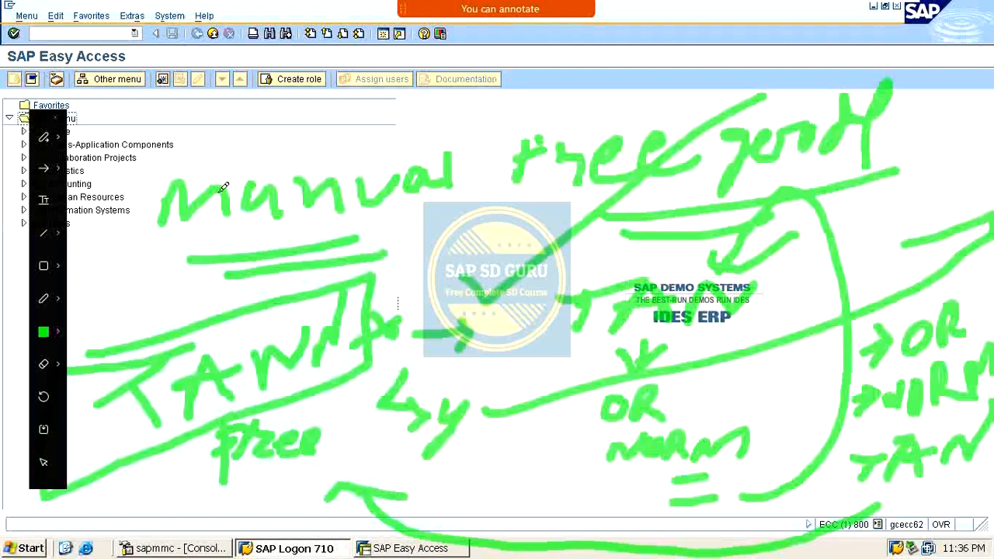
Clear the annotations and open the material creation transaction MM01
key("Escape")
left_click(71, 32)
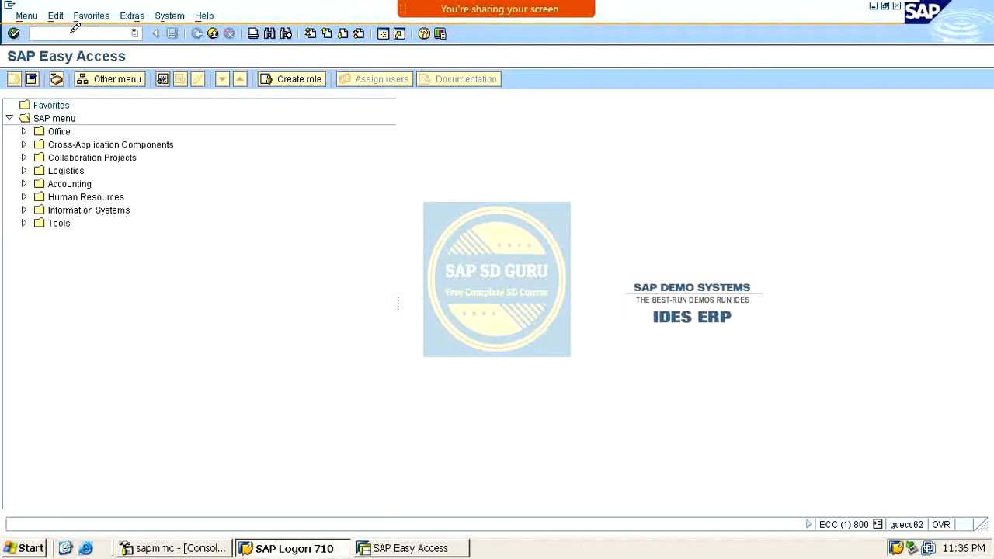
type("nmm01")
key("Return")
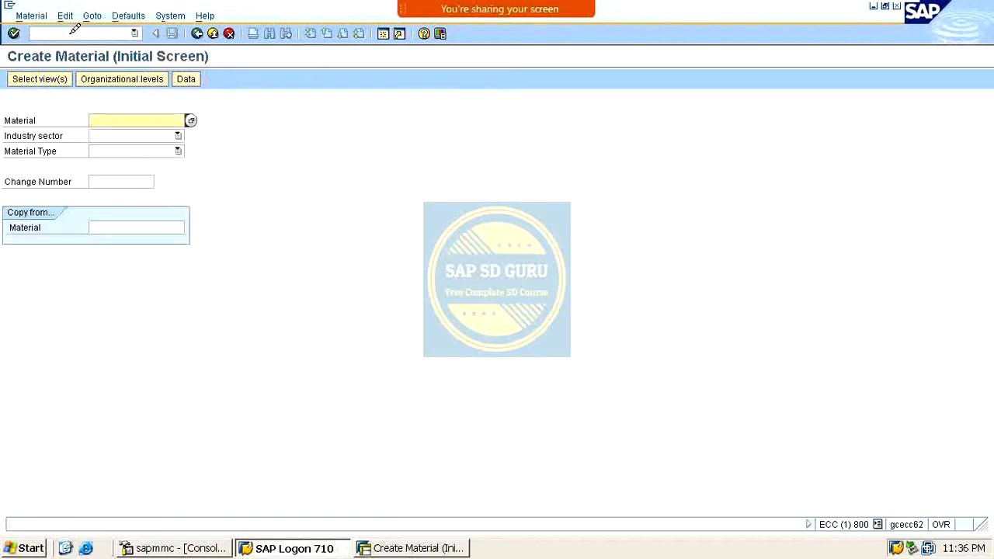
key("Down")
key("Down")
key("Down")
key("Down")
key("Down")
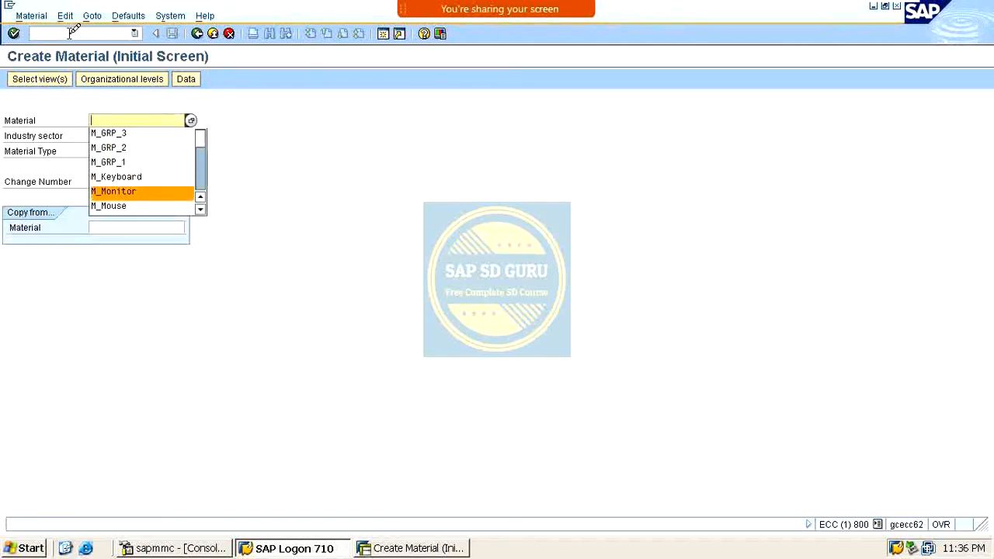
key("Up")
key("Up")
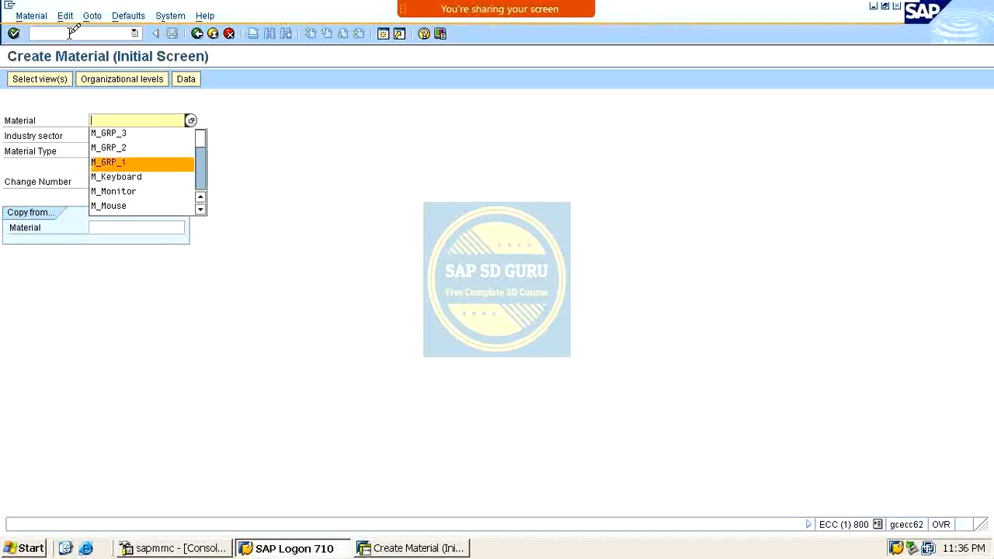
key("Up")
key("Up")
key("Return")
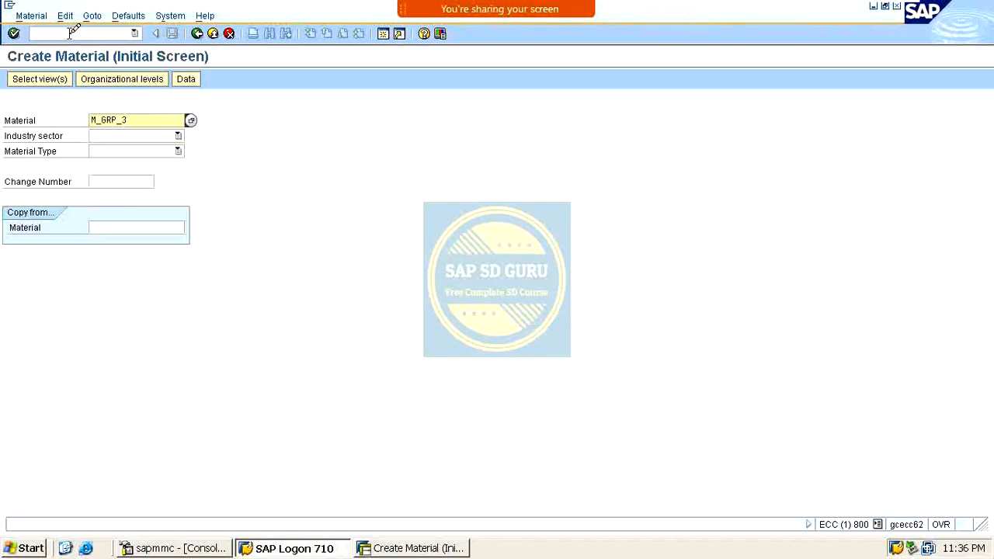
key("BackSpace")
key("BackSpace")
key("BackSpace")
key("BackSpace")
key("BackSpace")
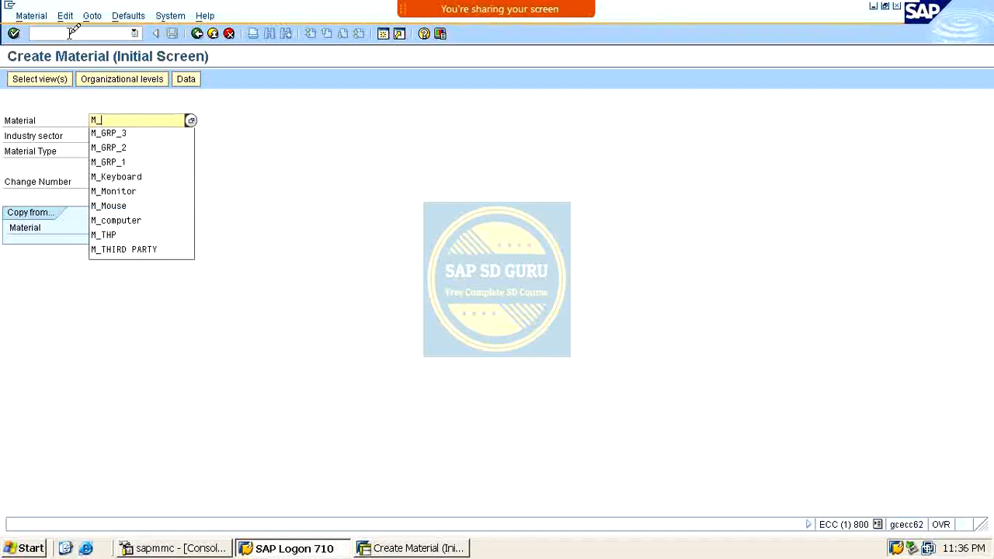
key("BackSpace")
key("BackSpace")
Enter Vaxine-150 as the material, with industry sector Pharmaceuticals and material type Finished product
type("Vaxi")
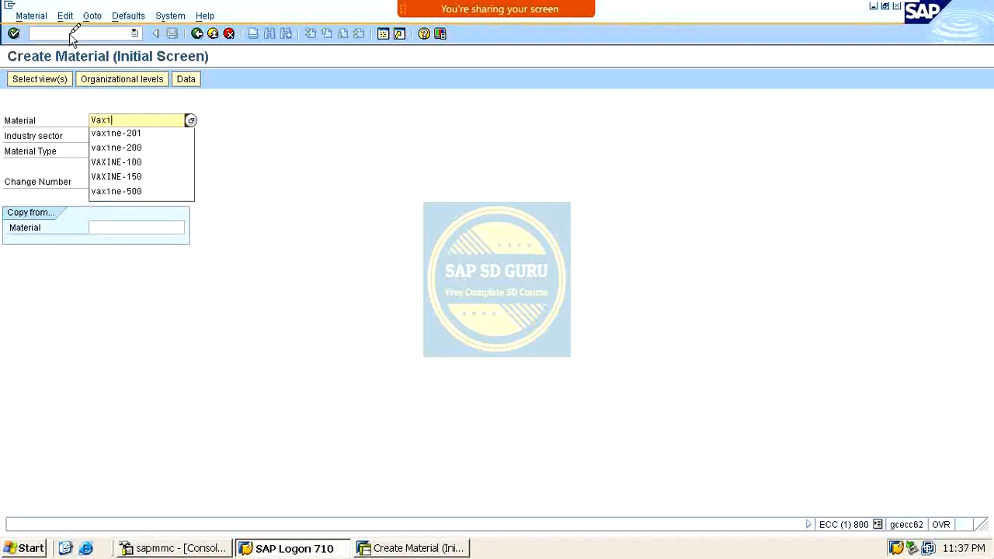
type("ne-150")
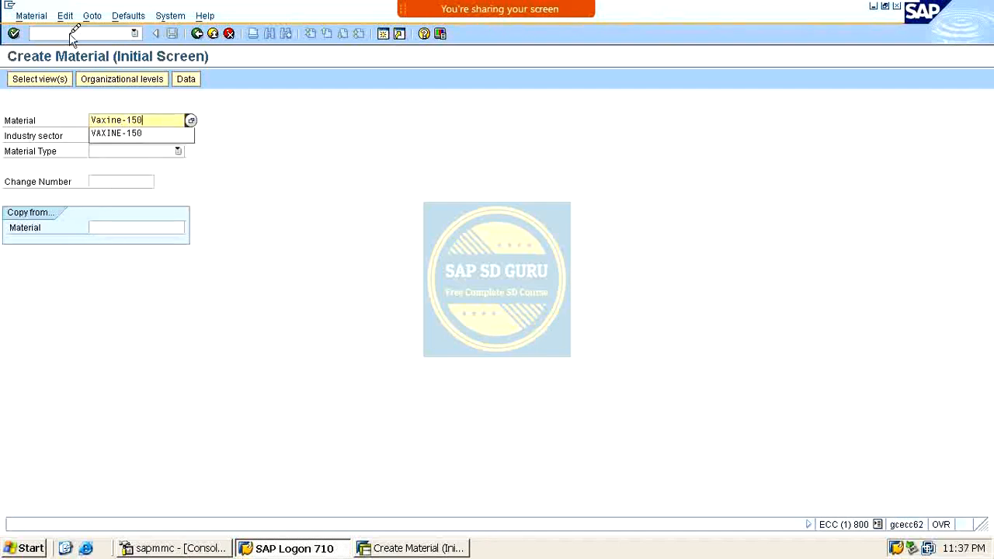
key("Tab")
key("Tab")
key("shift+Tab")
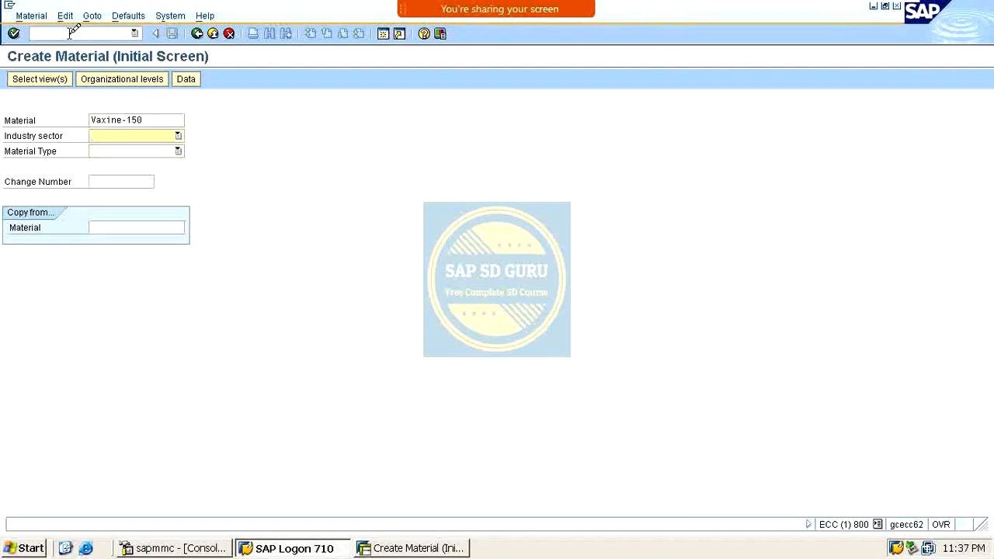
key("p")
key("Tab")
key("f")
key("Tab")
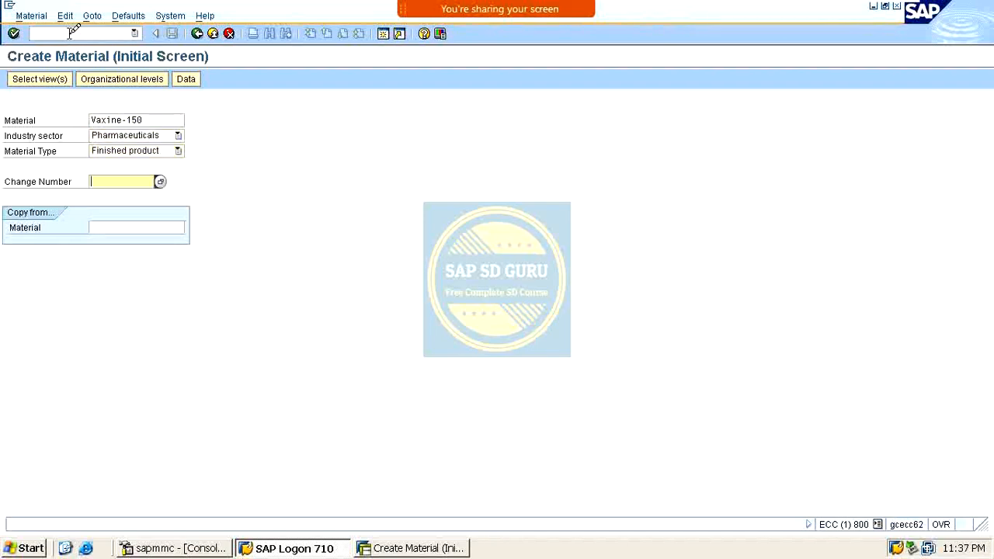
Set VAXINE-150 as the reference material to copy from
key("Tab")
key("Down")
key("Down")
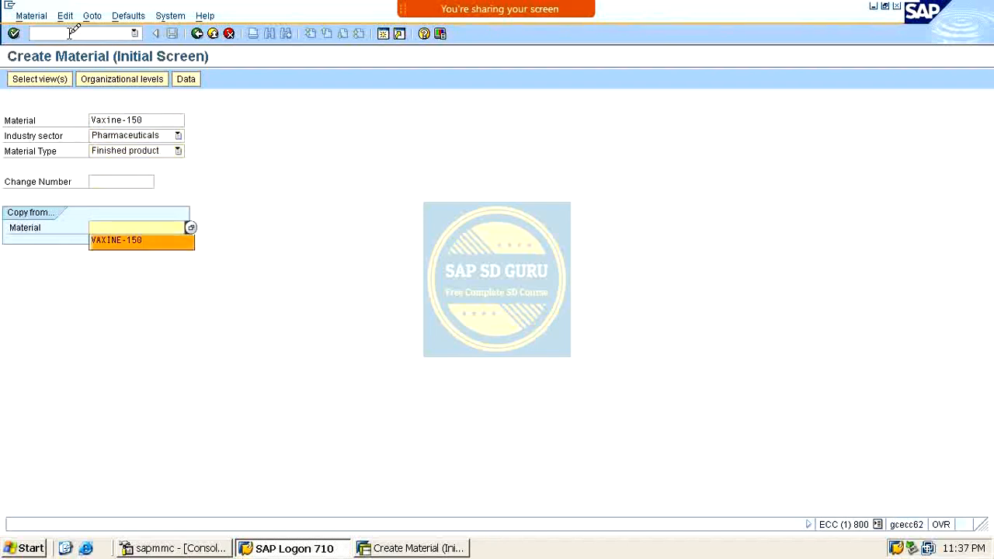
key("Return")
key("Tab")
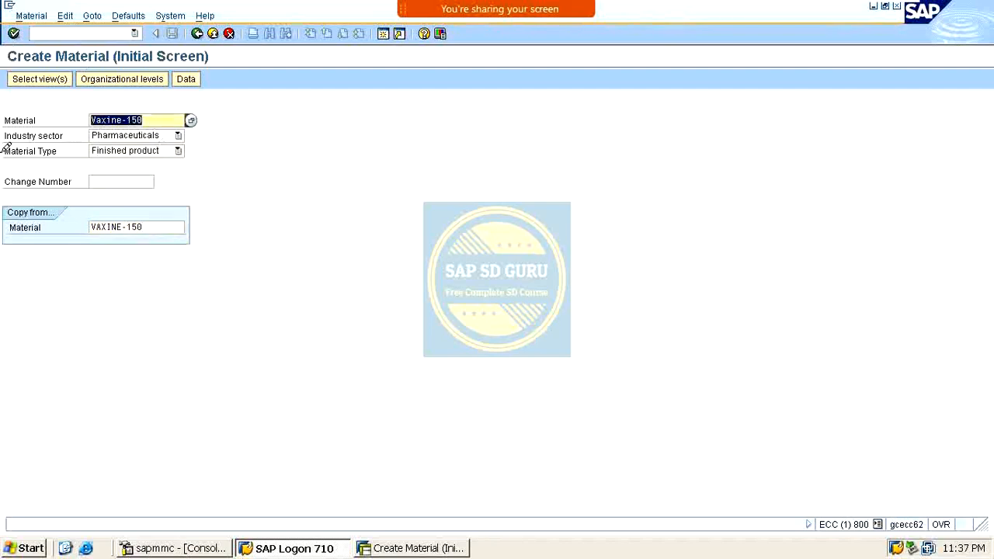
type("Materi")
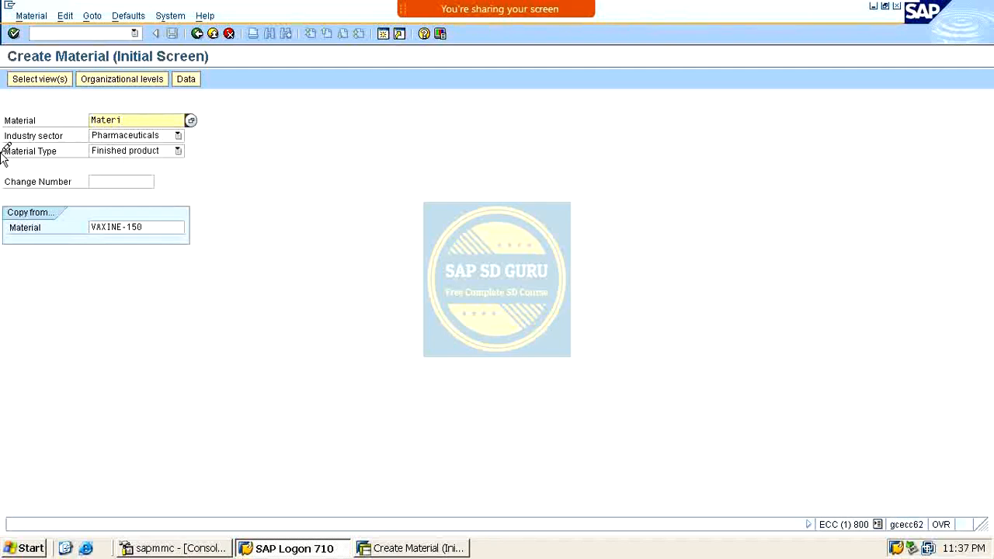
key("BackSpace")
key("BackSpace")
key("BackSpace")
key("BackSpace")
key("BackSpace")
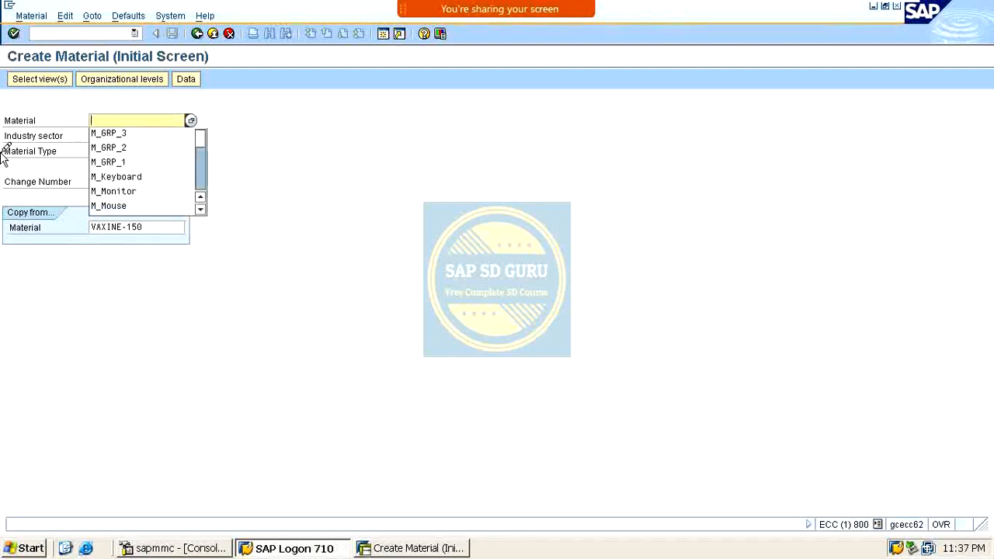
Name the new material X and accept the proposed views and organizational levels, including plant M100 and sales organization M100
type("X")
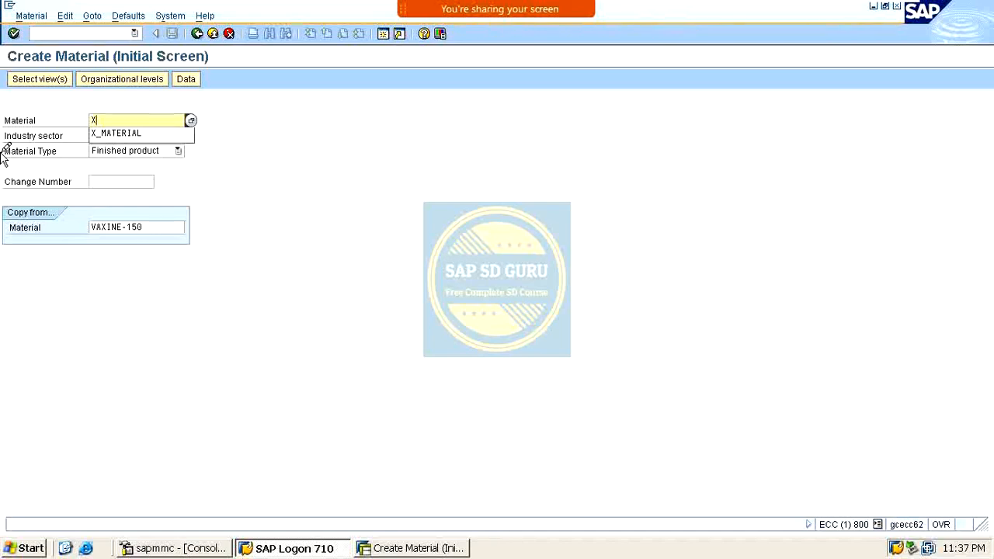
key("Return")
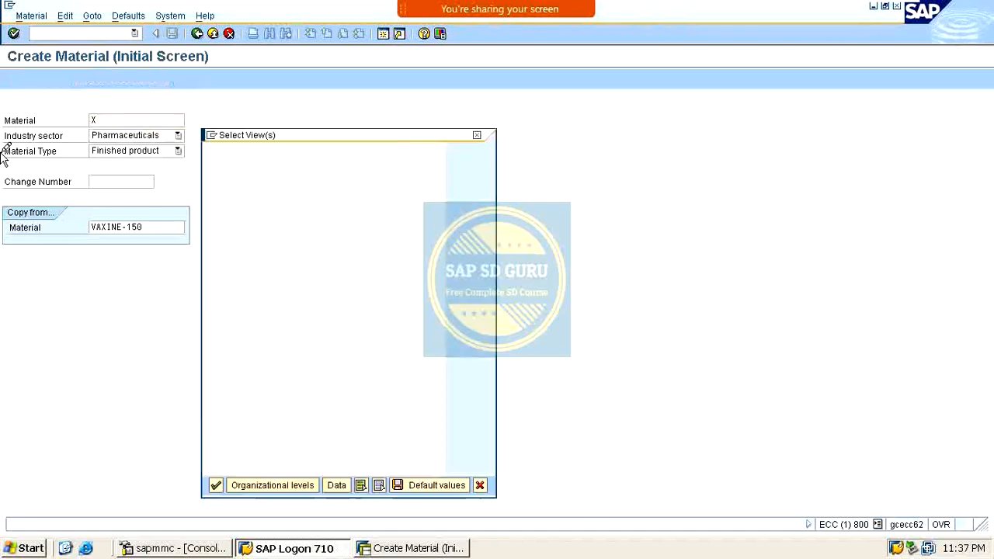
key("Return")
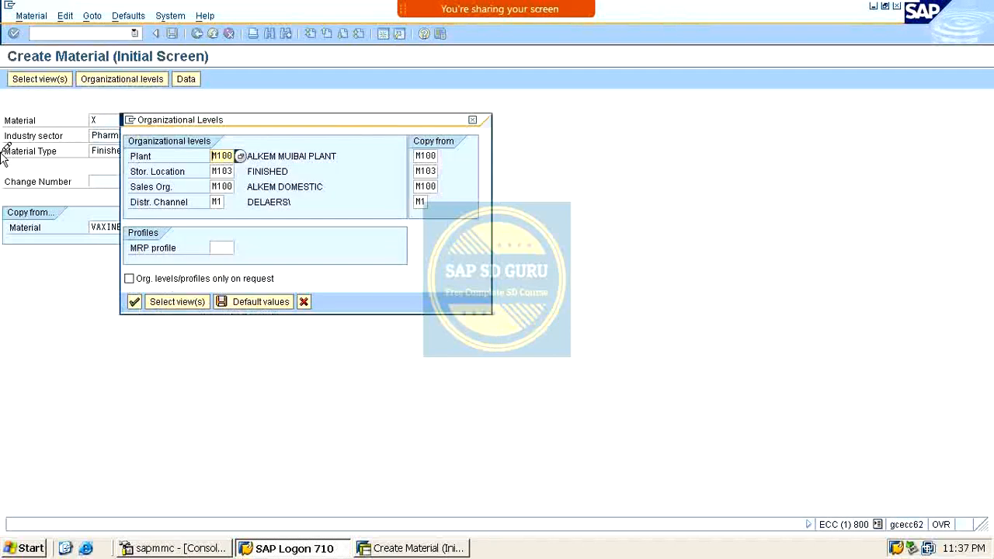
key("Return")
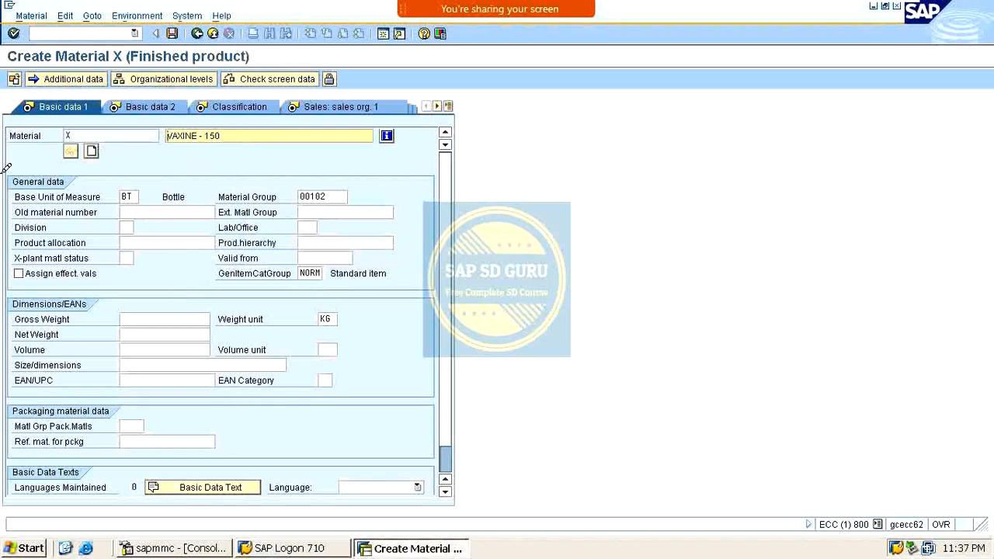
Set the material description to X and accept the basic data views
left_click_drag(223, 135, 6, 181)
type("X")
key("Return")
key("Return")
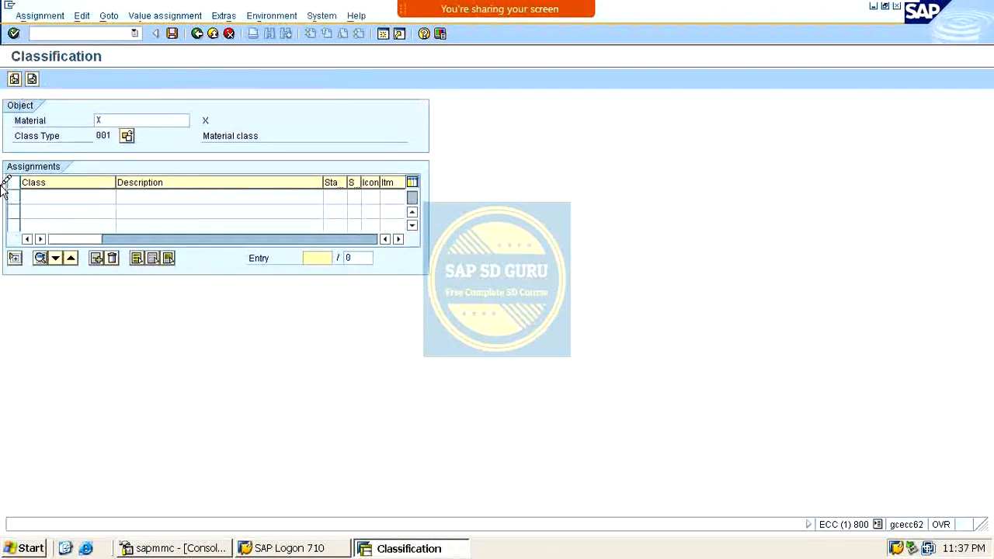
Accept the copied data in the remaining views, from classification through Costing 2, and save material X
key("Return")
key("Return")
key("Return")
key("Return")
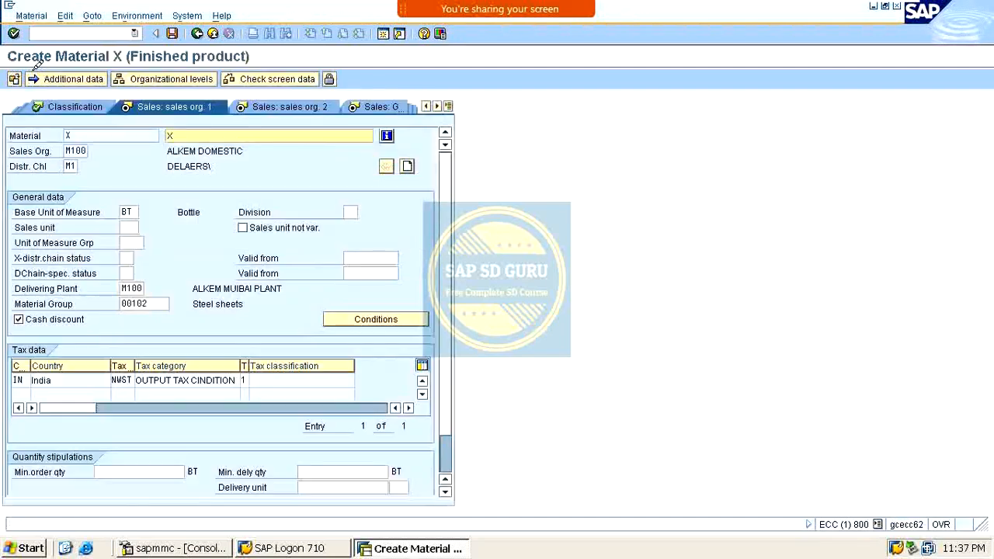
key("Return")
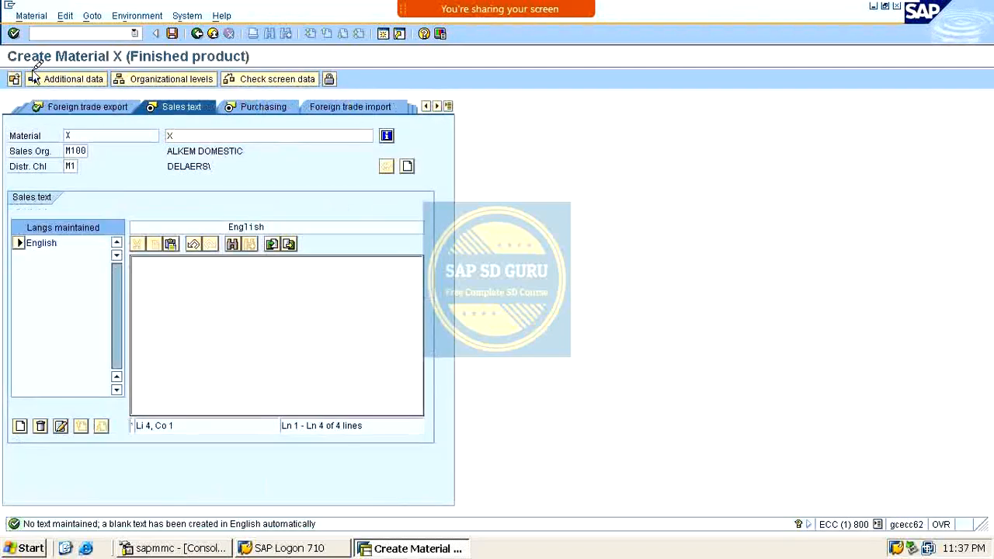
key("Return")
key("Return")
key("Return")
key("Return")
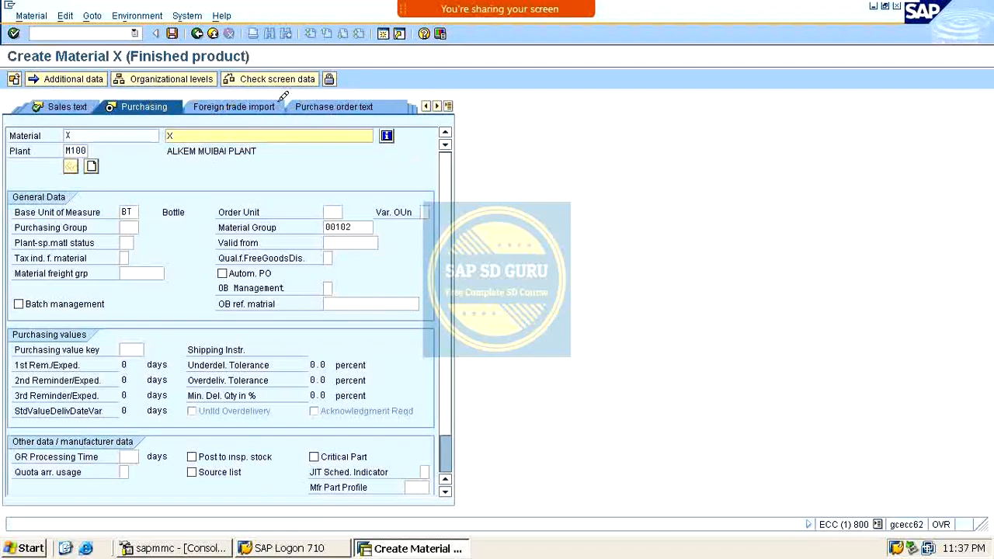
key("Return")
key("Return")
key("Return")
key("Return")
key("Return")
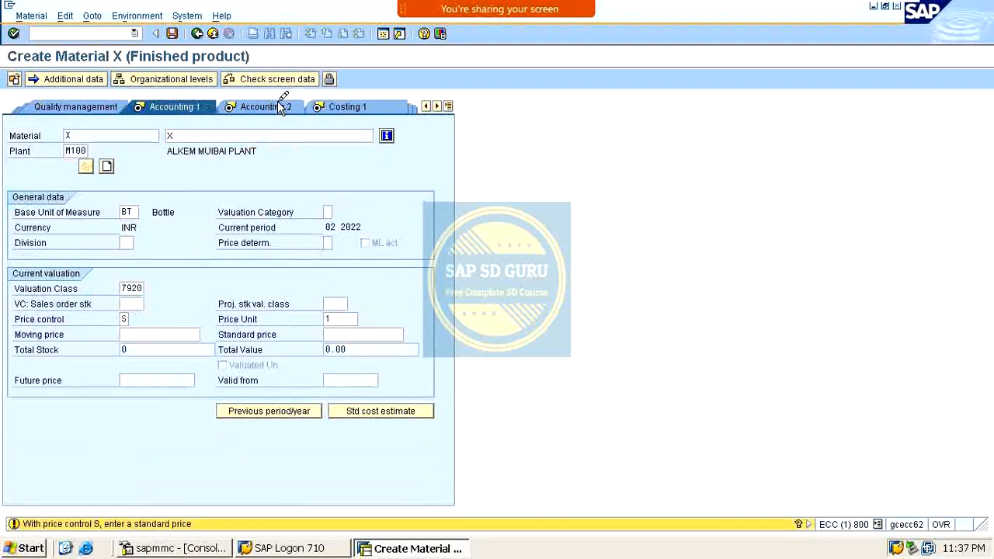
key("Return")
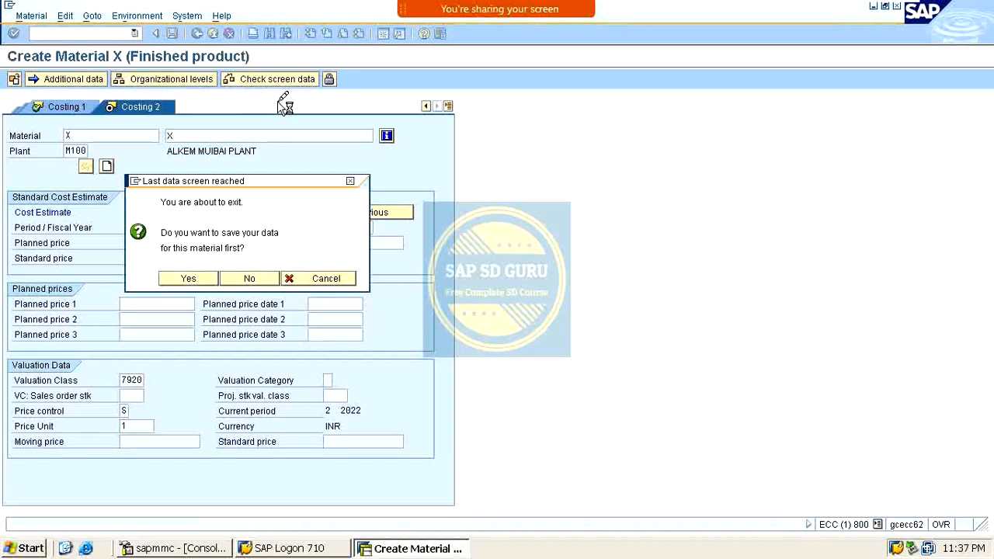
key("Return")
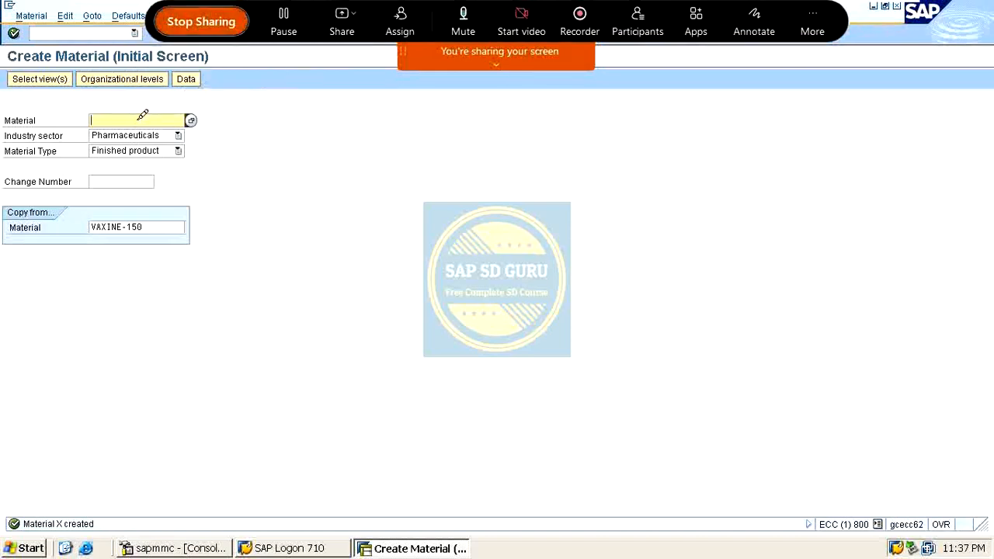
Name the next material Y, copied from VAXINE-150, and proceed to its basic data with the proposed views and organizational levels
type("Y")
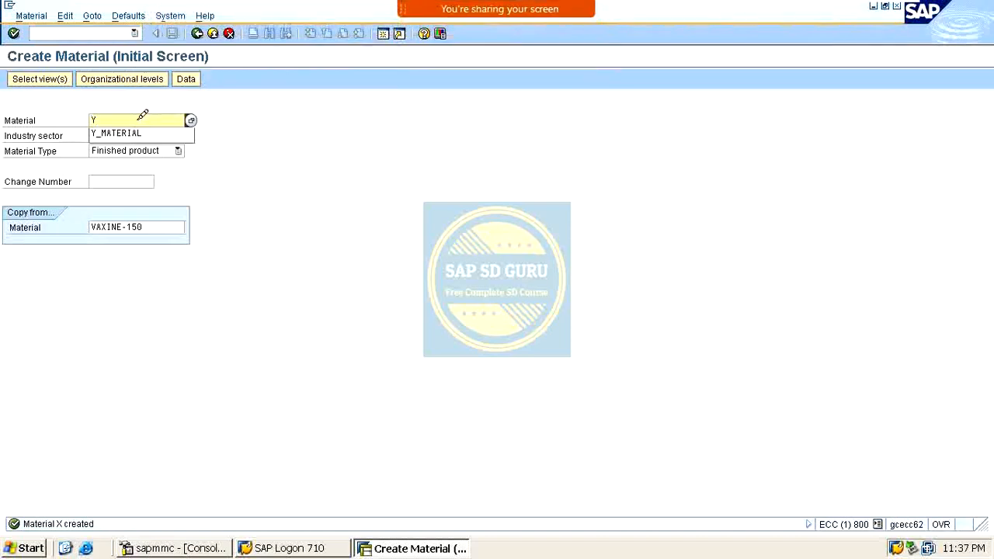
key("Return")
key("Return")
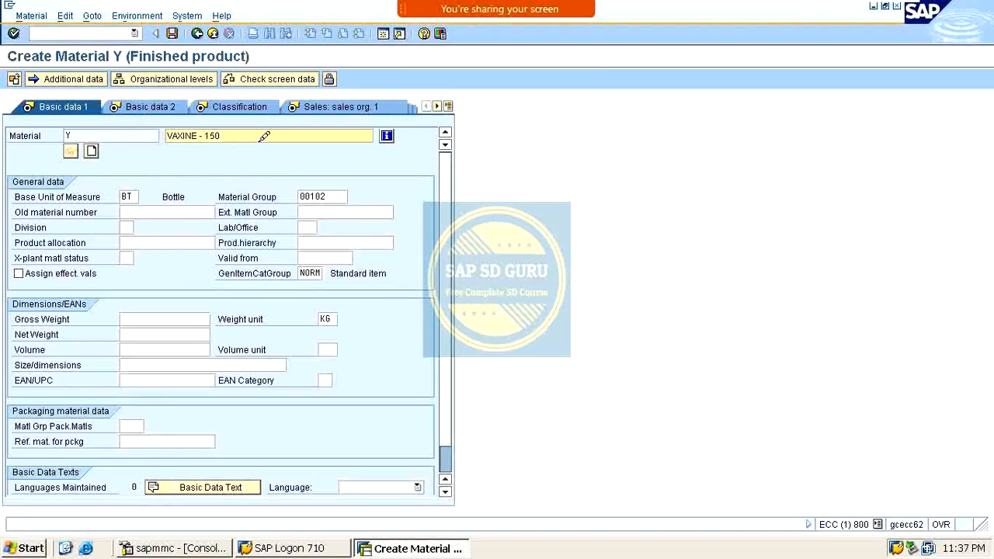
Set the material description to Y and accept the basic data, classification and sales organization views
left_click_drag(248, 135, 10, 159)
type("Y")
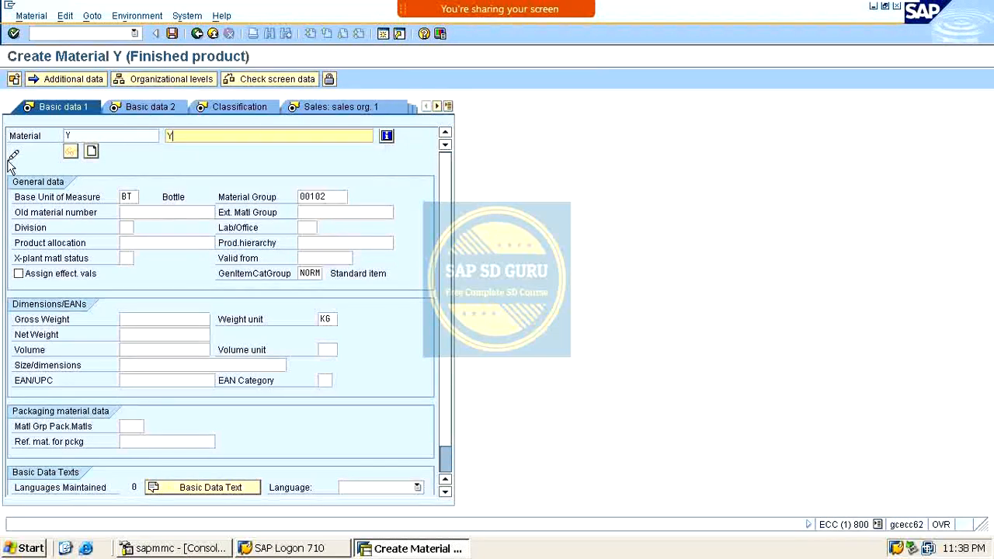
key("Return")
key("Return")
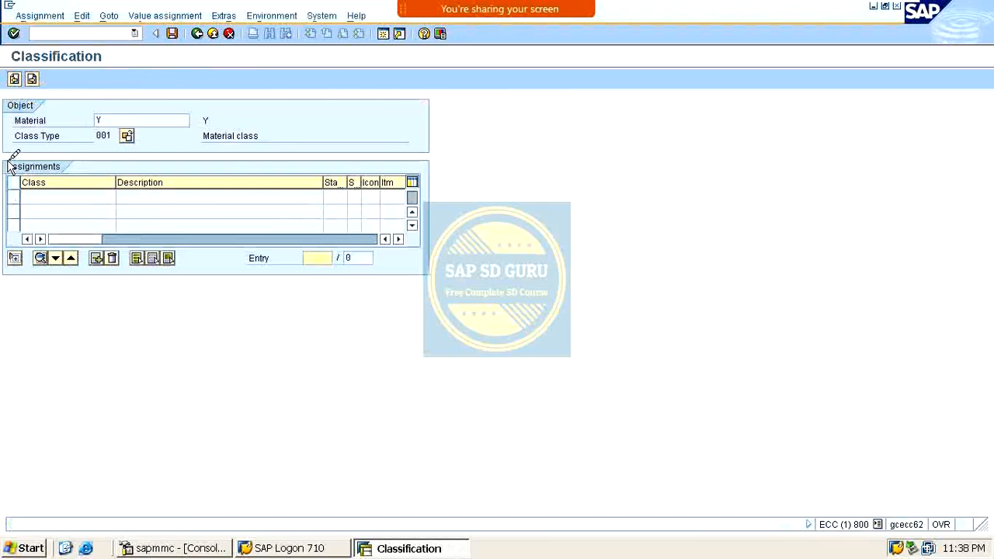
key("Return")
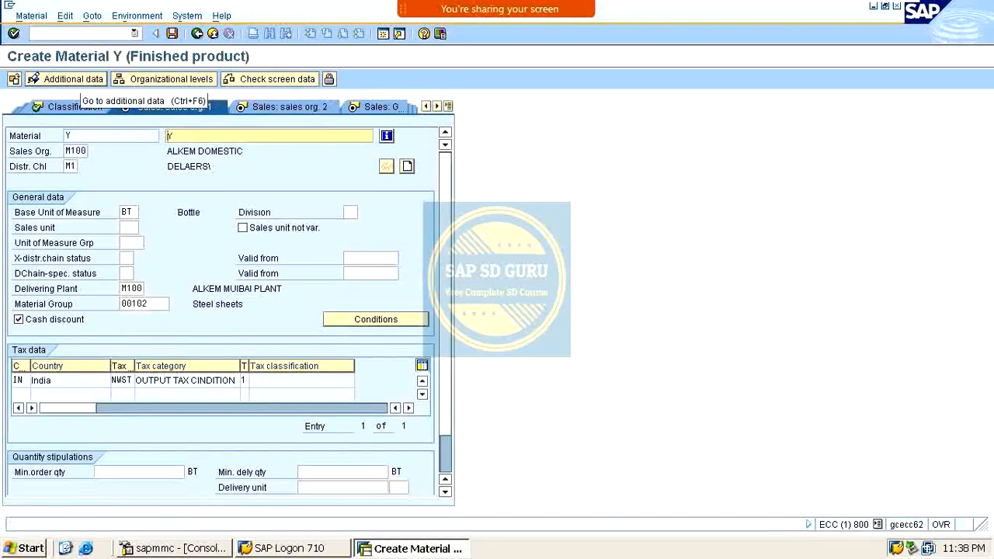
key("Return")
key("Return")
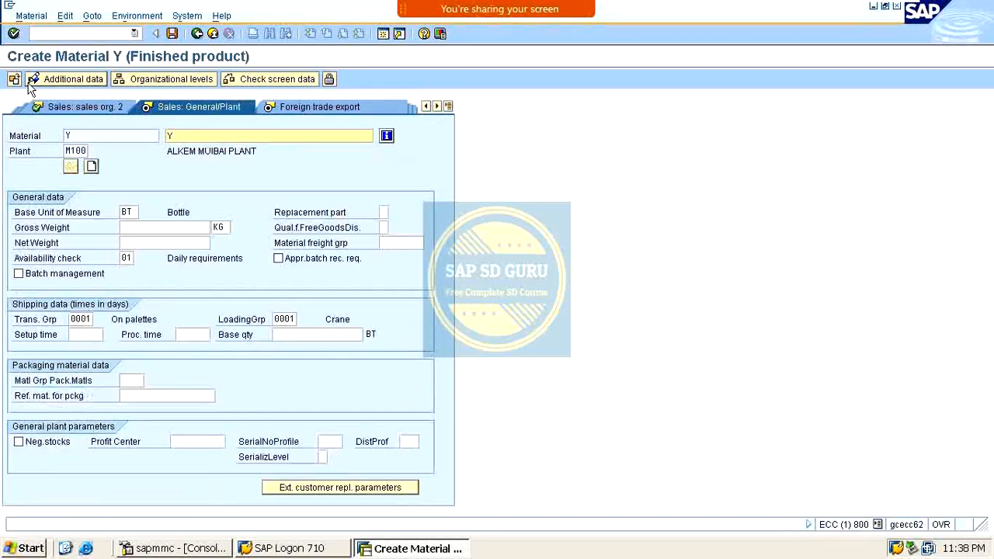
Accept the copied data in the remaining views from Sales: General/Plant onward and save material Y
key("Return")
key("Return")
key("Return")
key("Return")
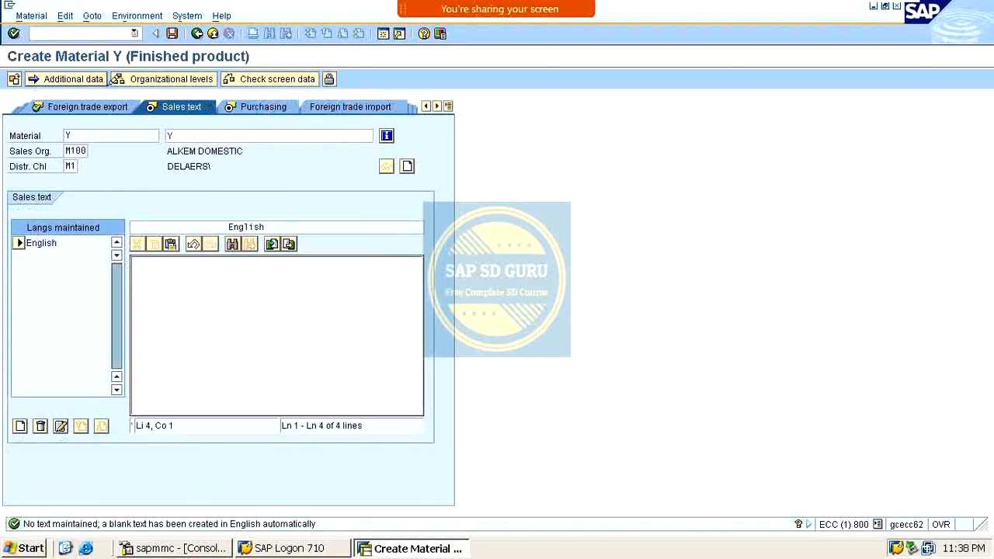
key("Return")
key("Return")
key("Return")
key("Return")
key("Return")
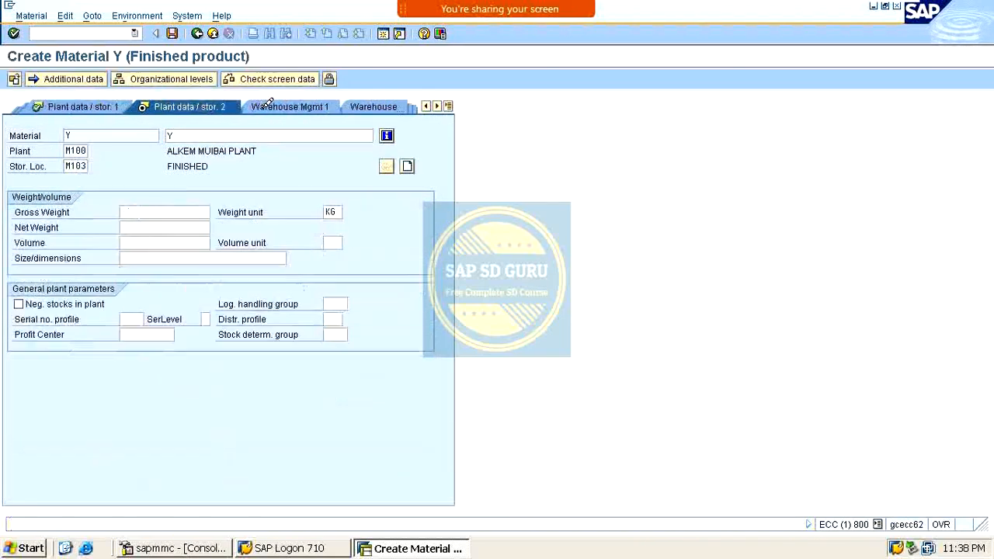
key("Return")
key("Return")
key("Return")
key("Return")
key("Return")
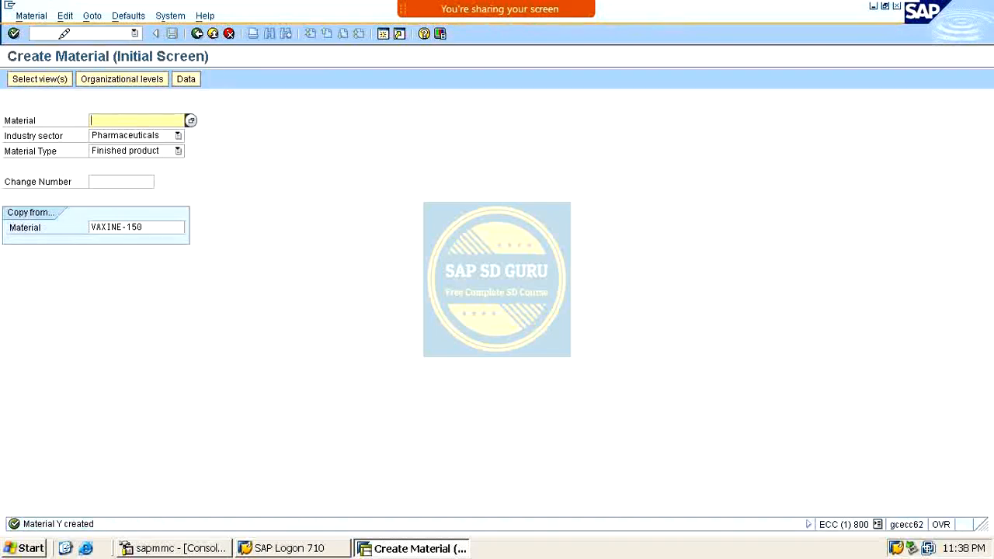
Start creating condition records with VK11 for condition type MR00, using the Sales org./Material key combination
left_click(66, 32)
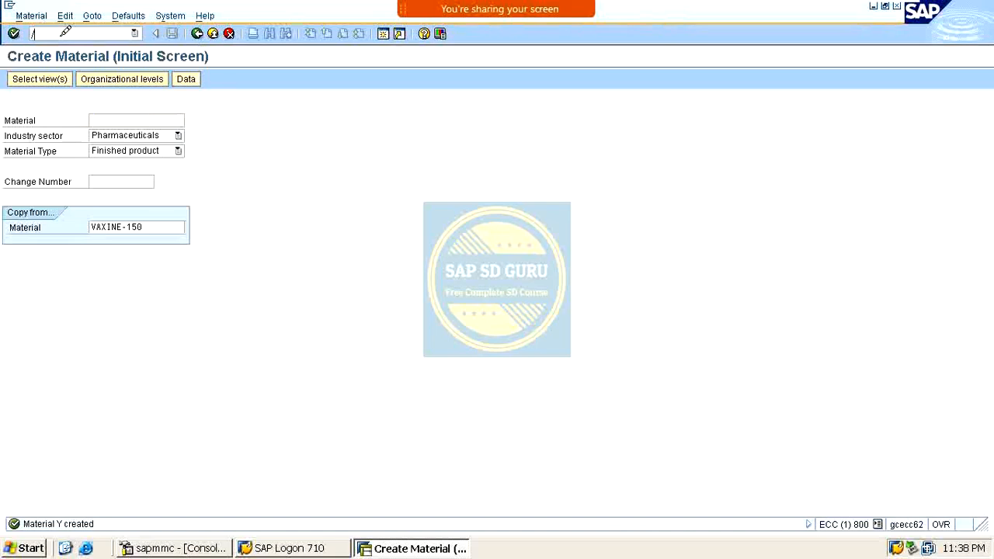
key("Return")
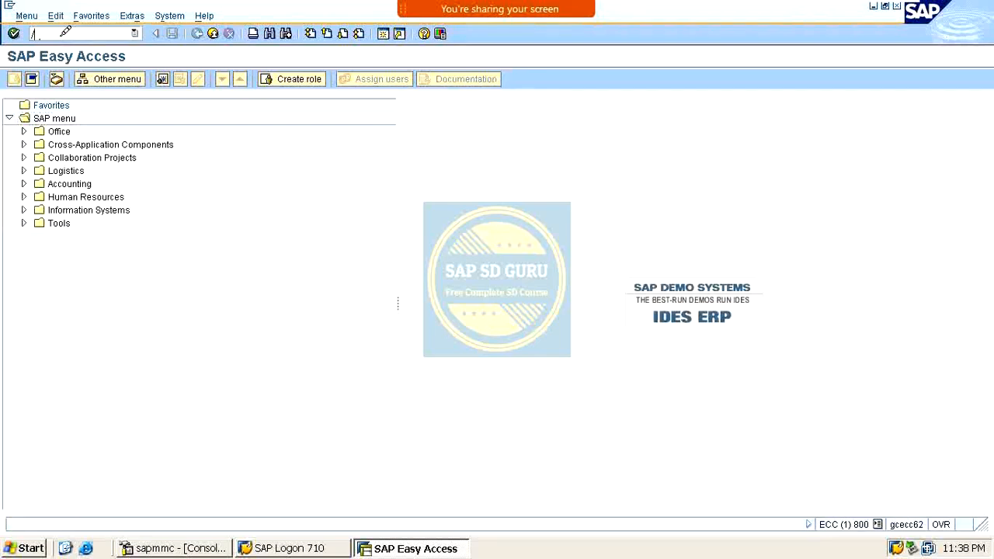
type("/nyk11")
key("Return")
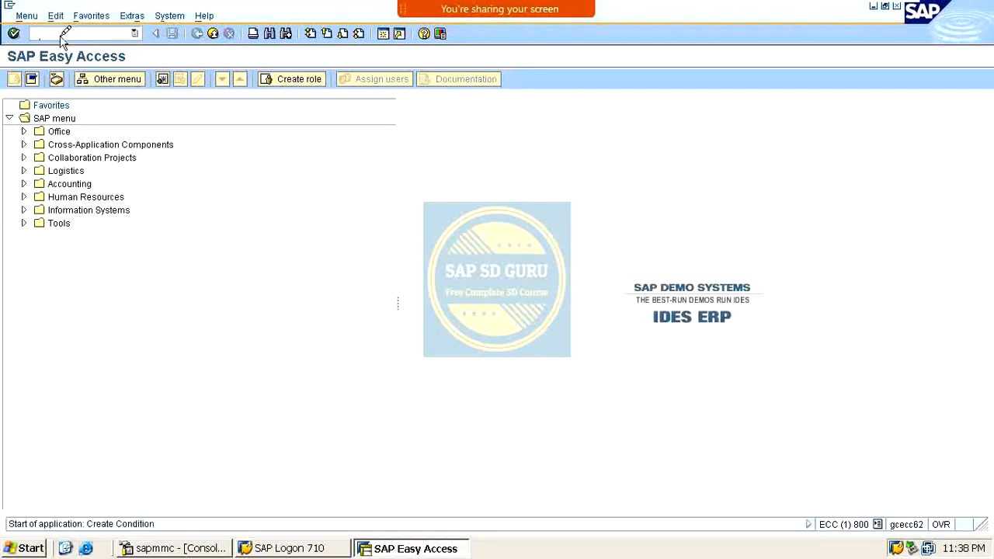
type("mr00")
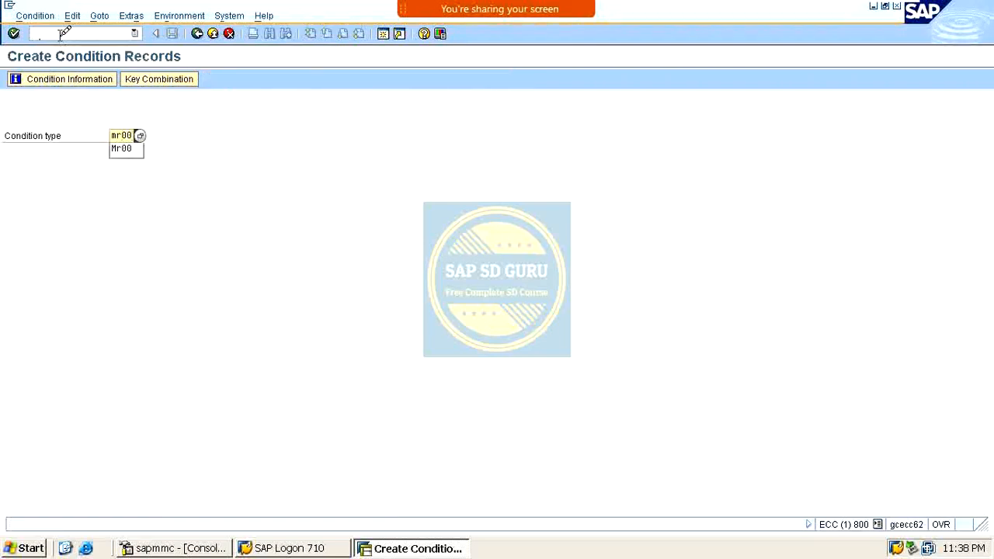
key("Return")
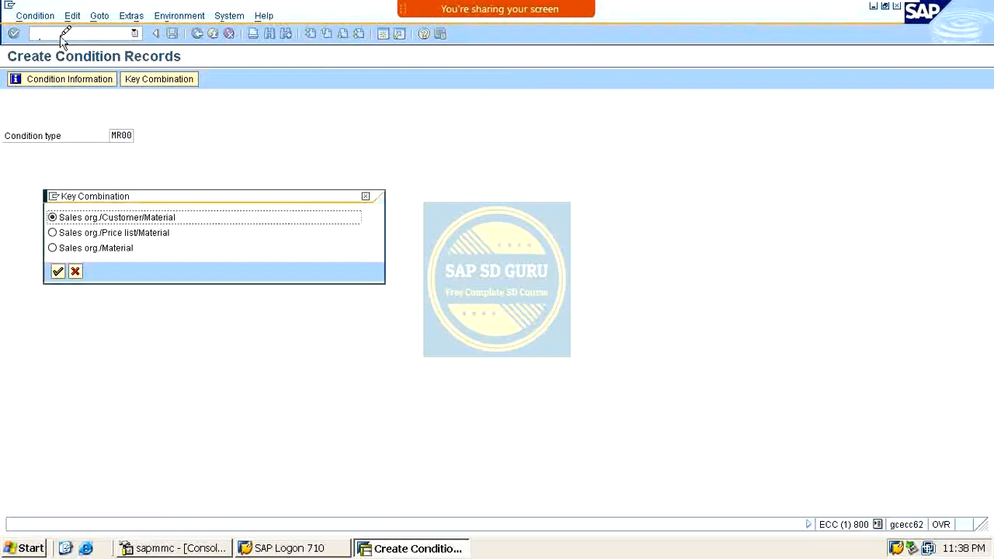
key("Down")
key("Down")
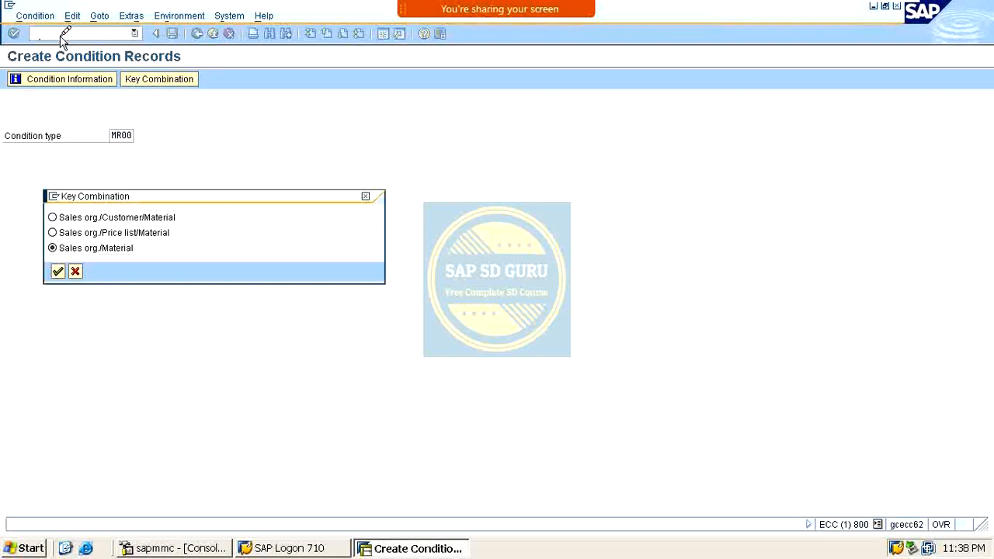
key("Return")
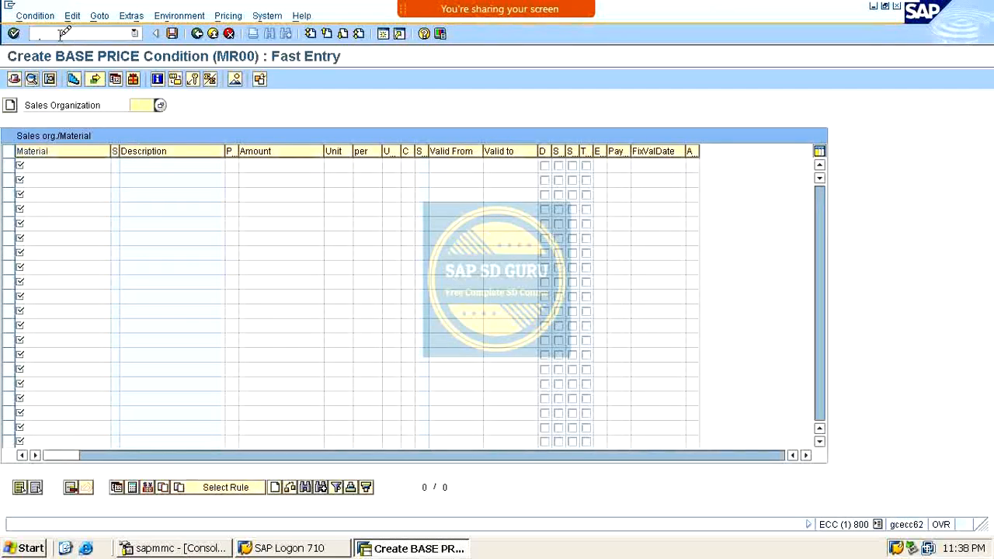
Enter condition records in sales organization M100 for material X at 100 and material Y at 150
type("m100")
key("Return")
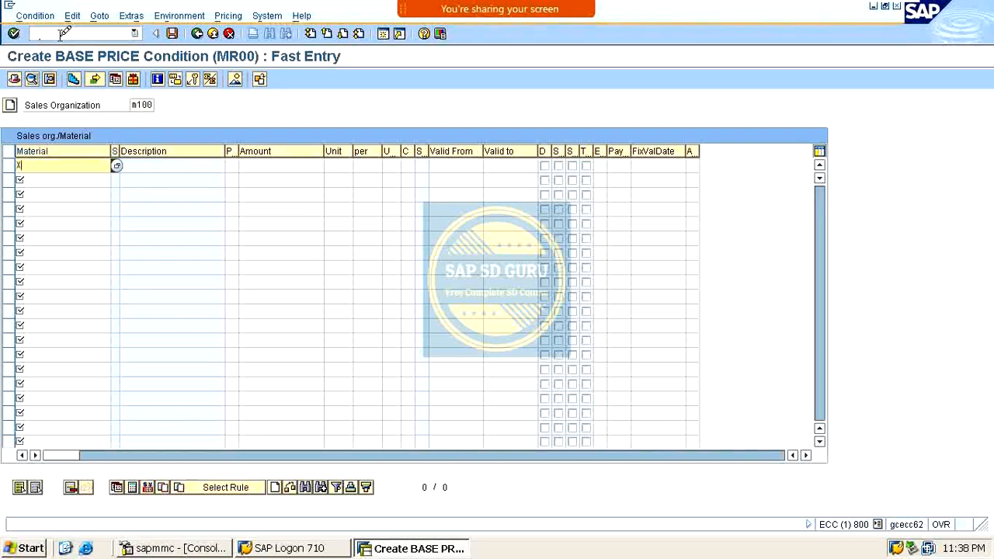
key("Down")
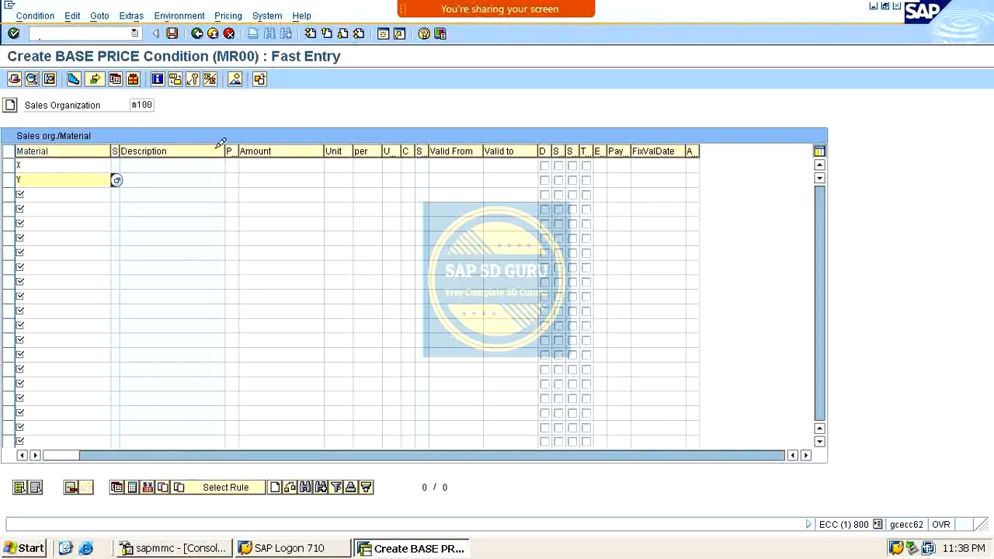
left_click(287, 163)
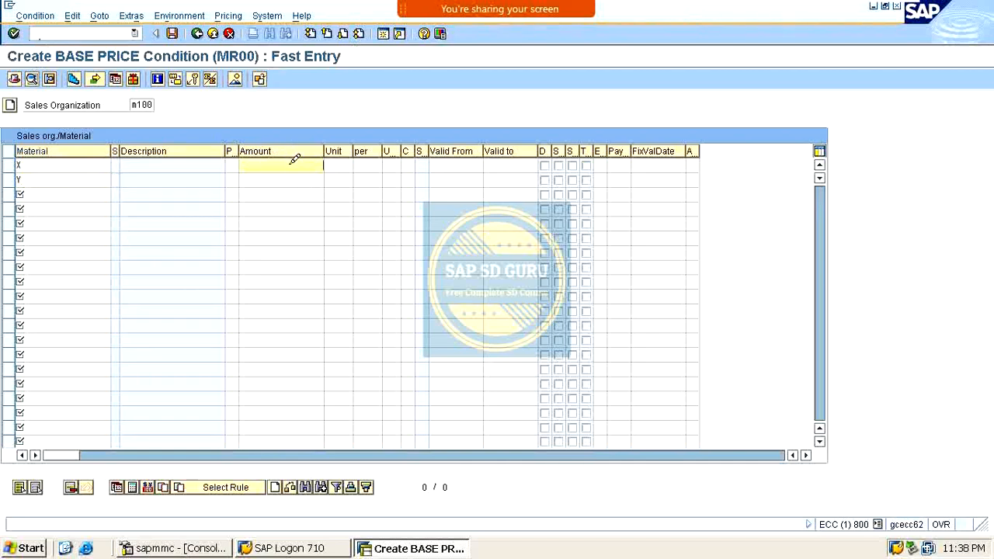
type("100")
left_click(319, 178)
type("150")
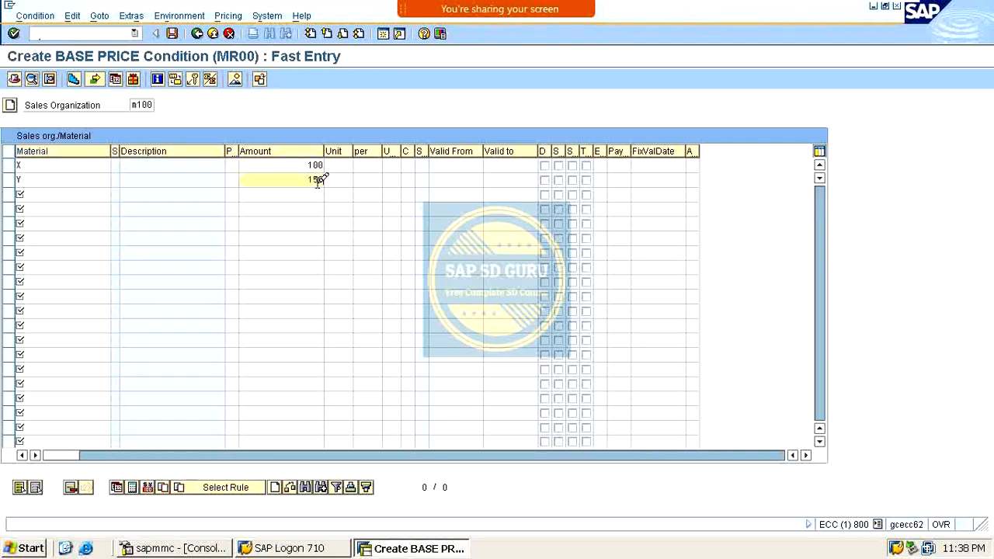
key("Return")
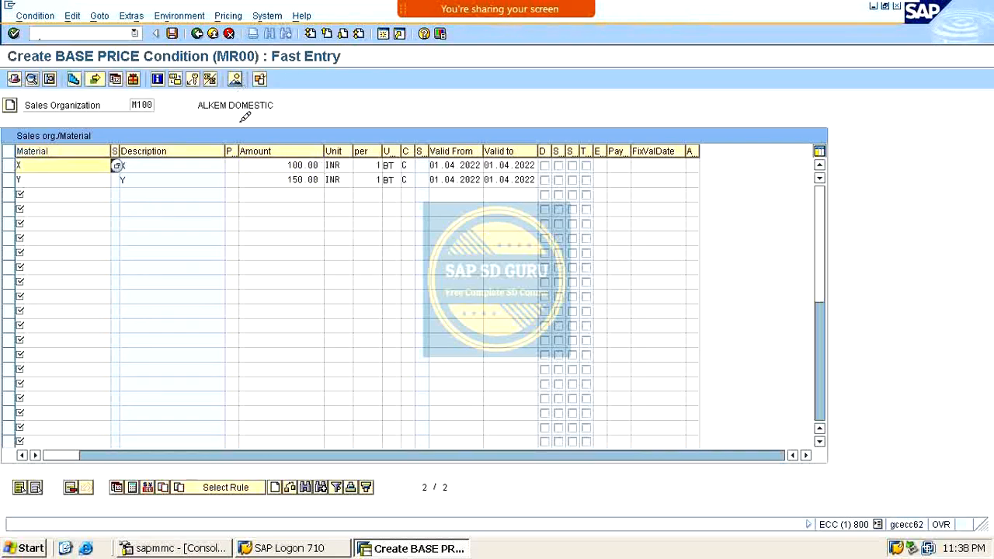
Change the base price to 150 for material X and 100 for material Y, and save the condition records
double_click(286, 165)
type("150")
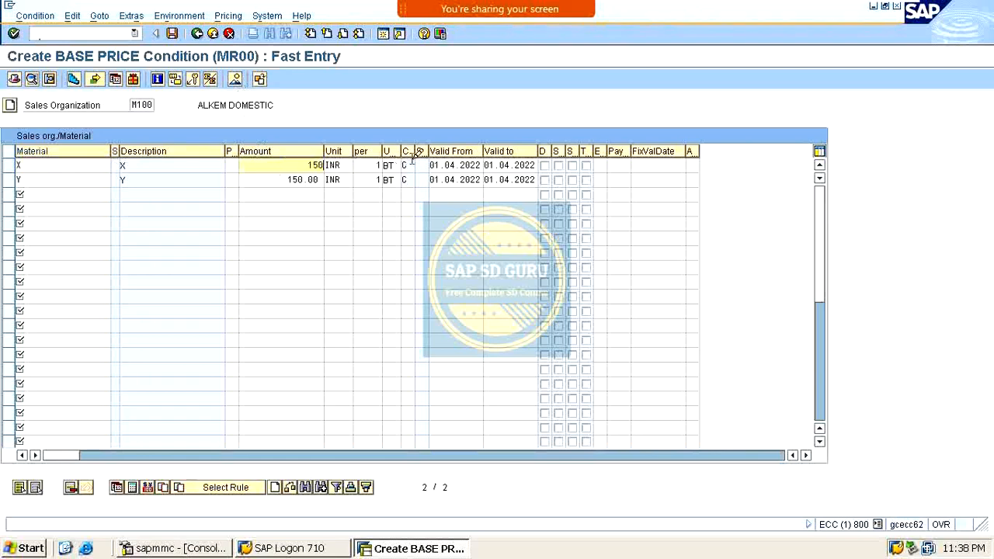
double_click(281, 181)
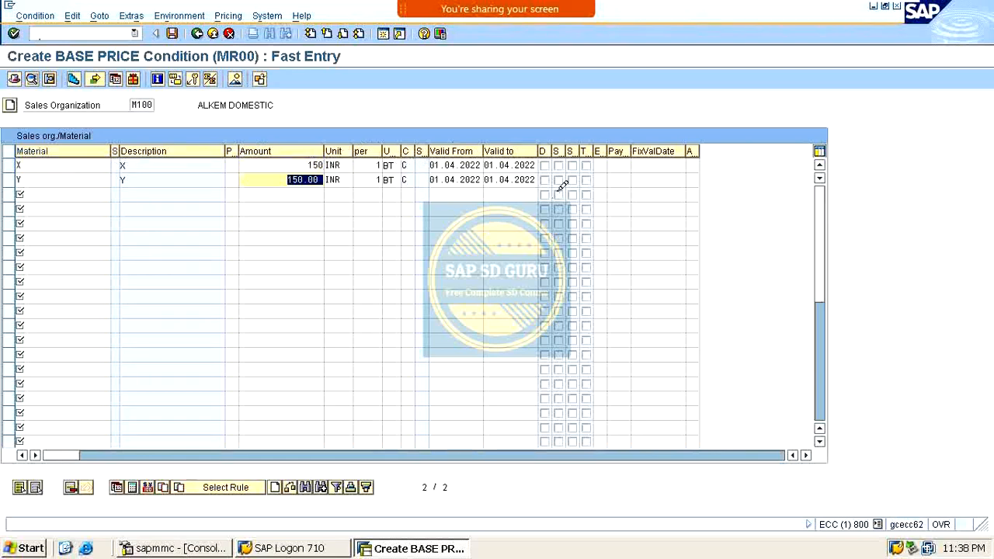
type("100")
key("Return")
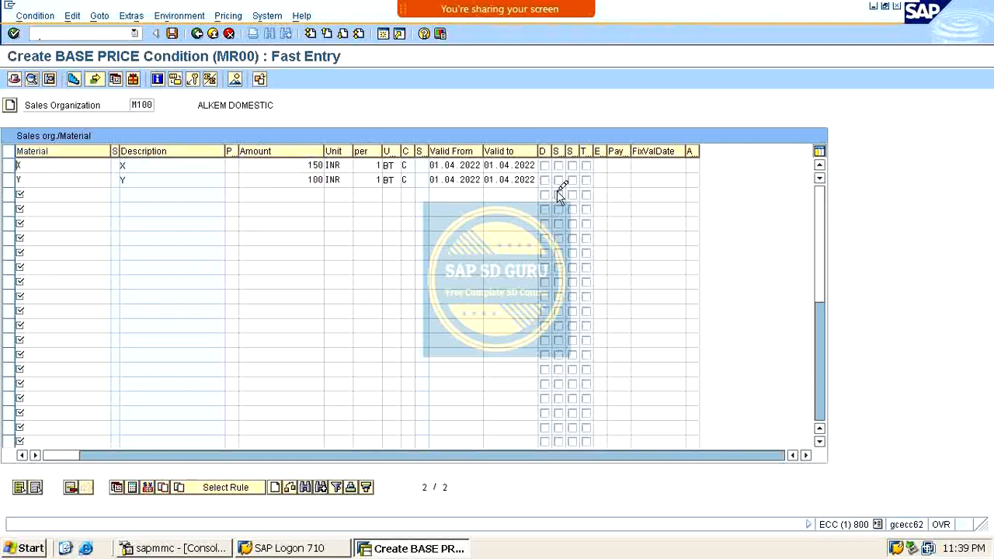
key("ctrl+s")
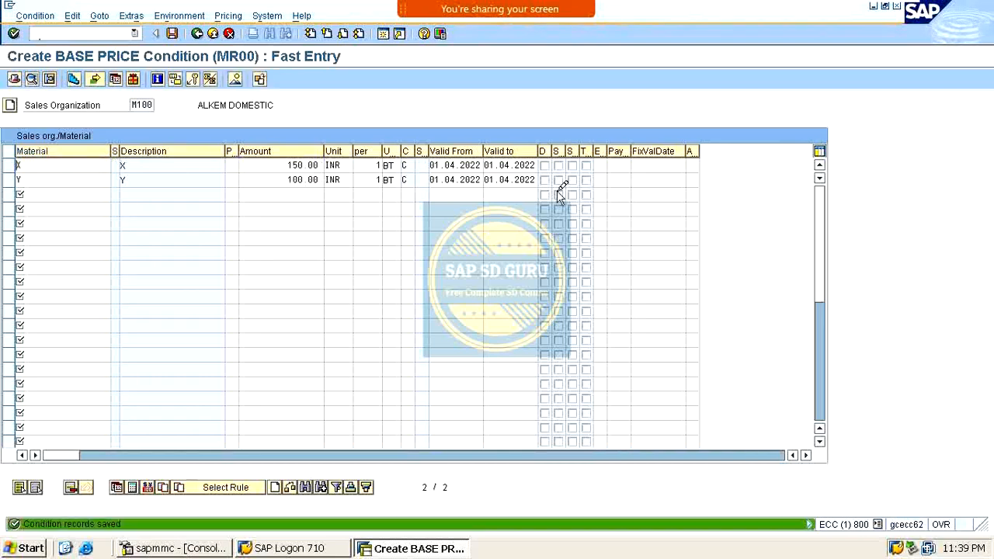
Open sales order creation and choose order type OR, keeping sales organization M100
left_click(120, 31)
type("/")
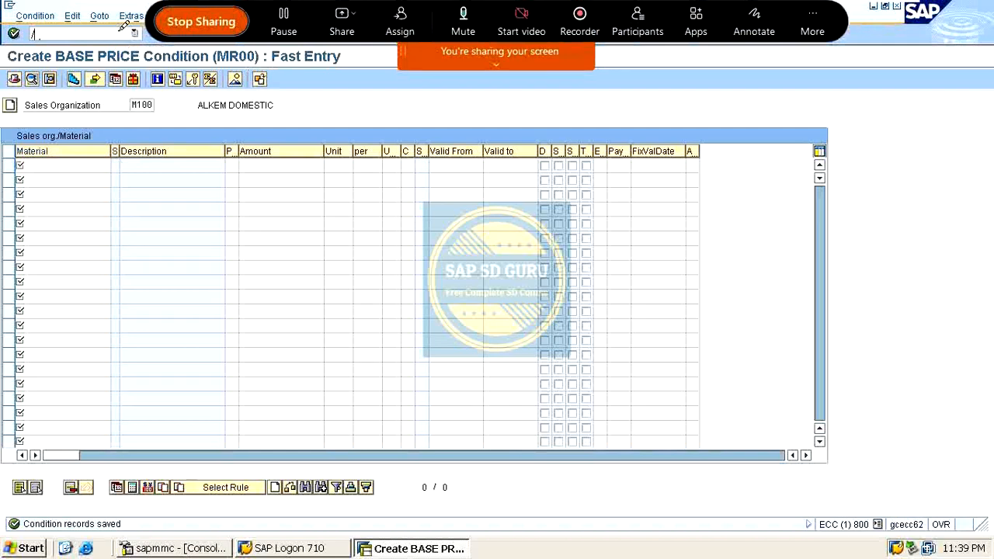
type("nvk11")
key("Return")
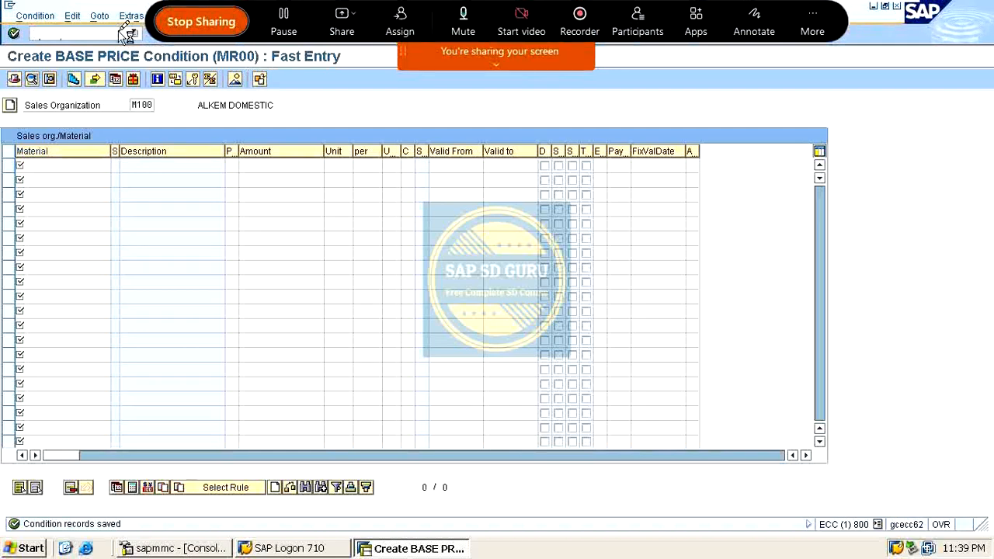
key("BackSpace")
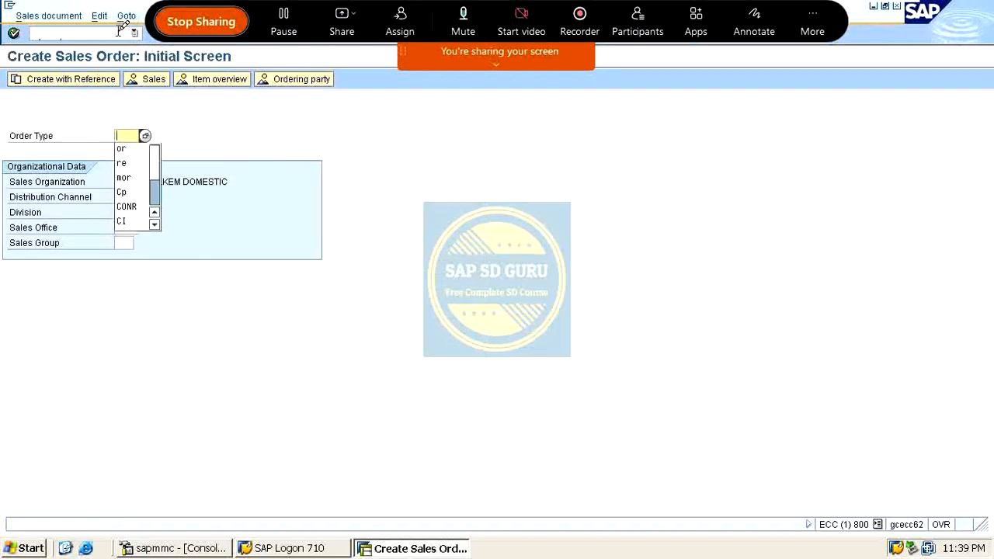
key("Down")
key("Return")
key("Tab")
key("Tab")
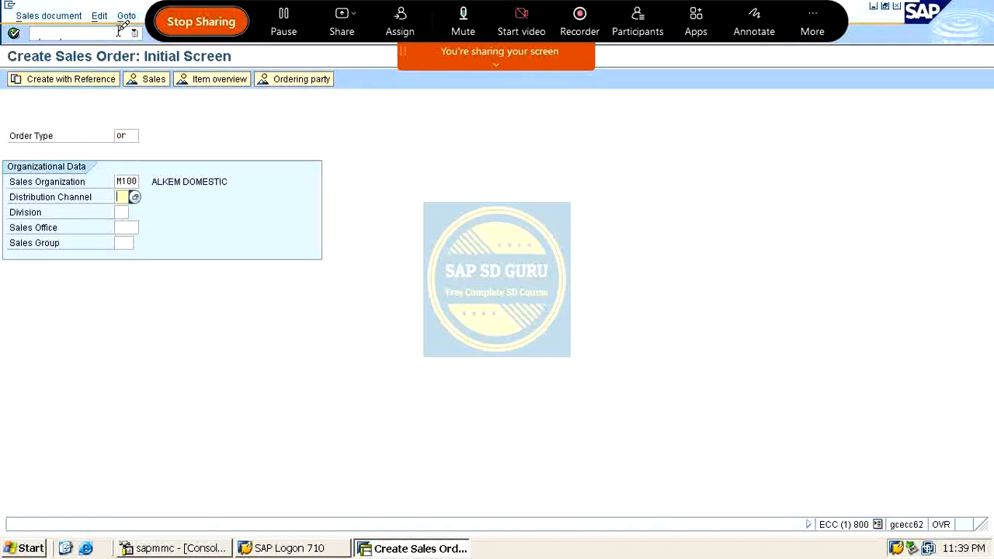
Set distribution channel M1 and division M1 for the order and proceed to its overview
key("BackSpace")
key("Down")
key("Return")
key("Tab")
key("BackSpace")
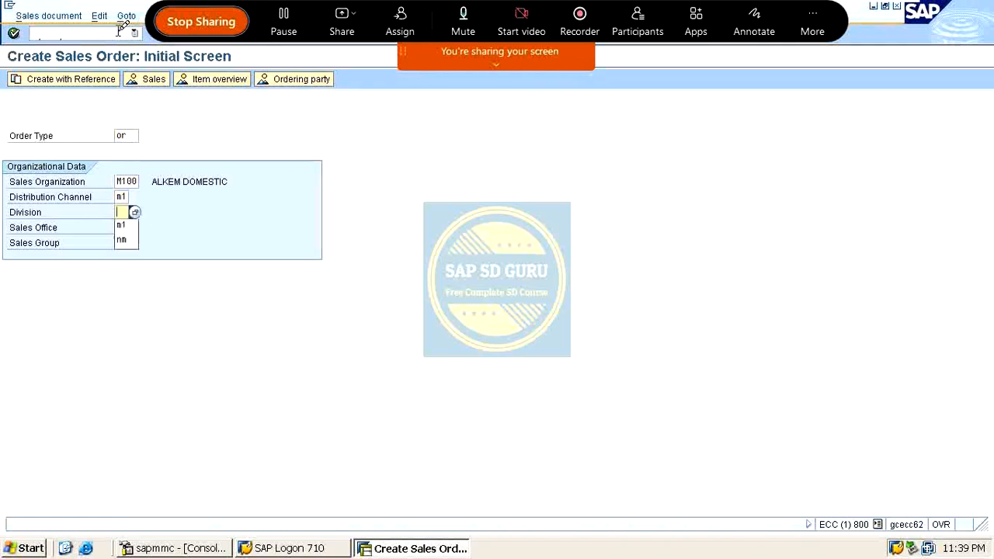
key("Down")
key("Return")
key("Return")
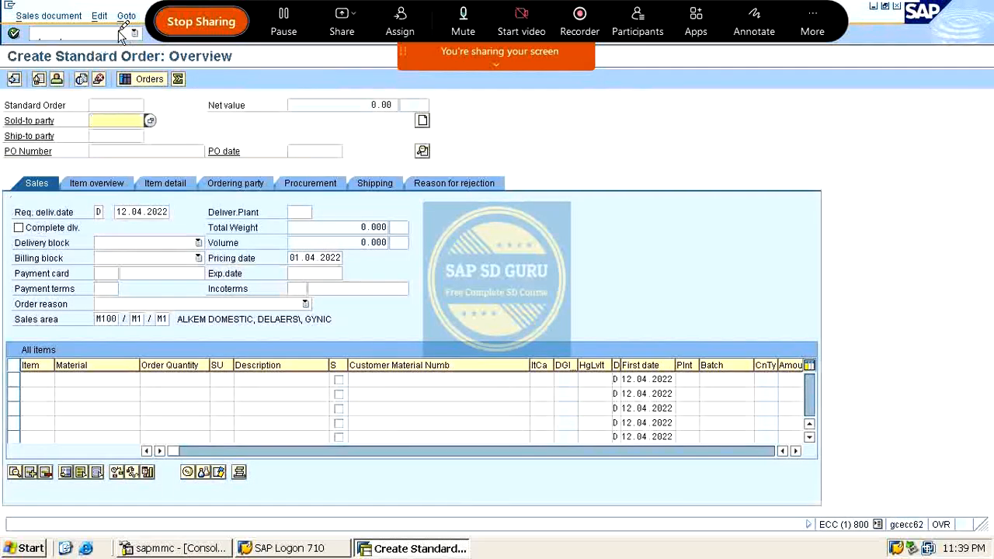
Enter the customer number as sold-to party from the earlier entries and confirm it for the standard order
key("Down")
key("Down")
key("Return")
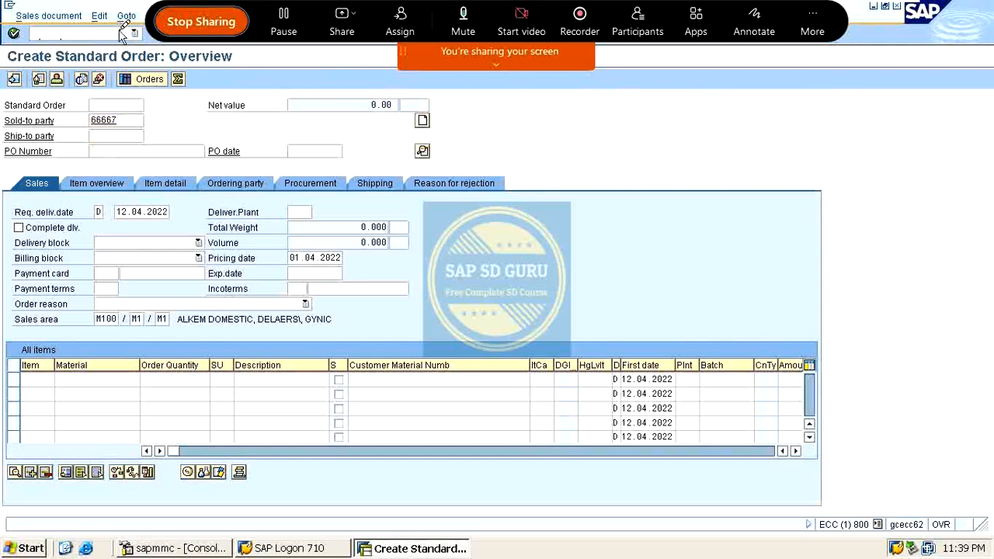
key("Return")
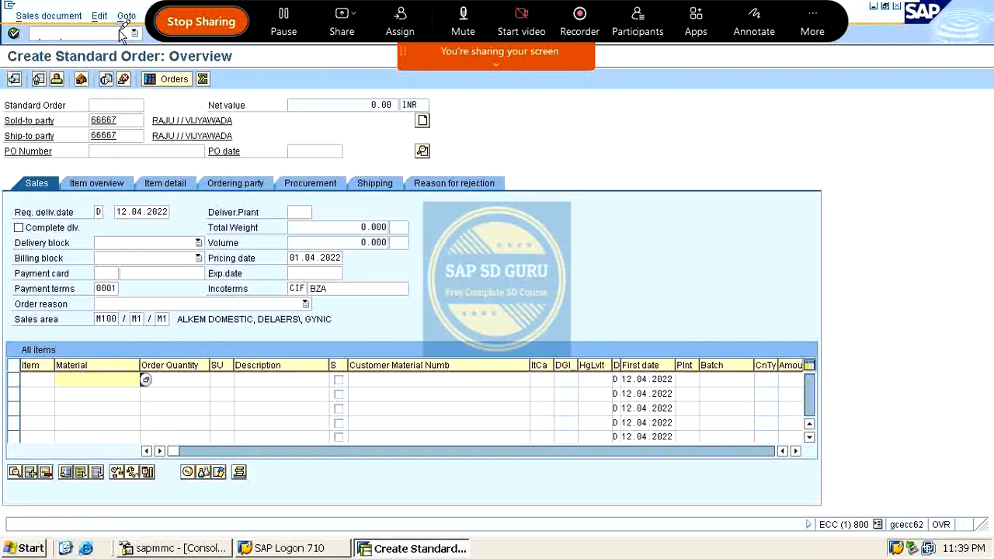
Add material X to the order with quantity 1 and open the item's detail data
type("X")
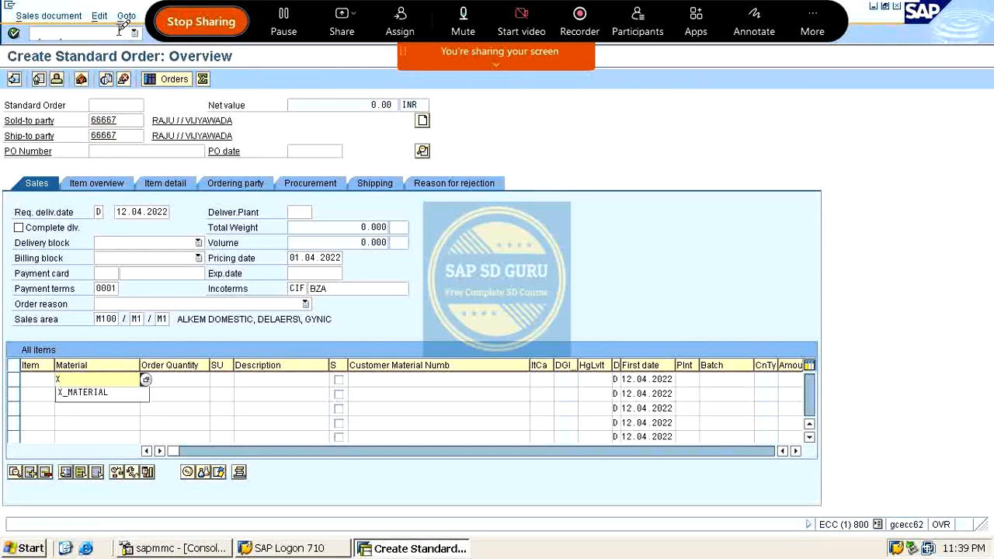
key("Return")
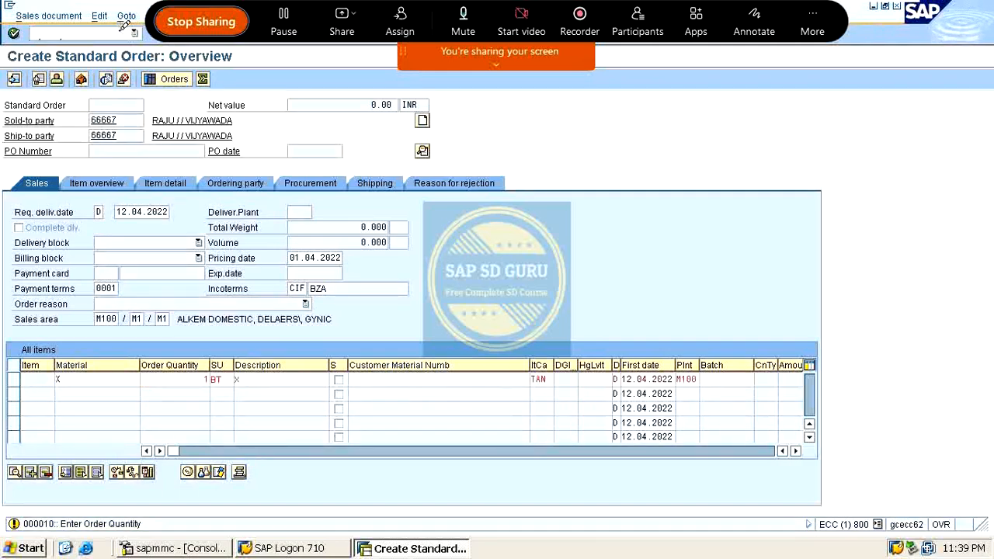
key("Return")
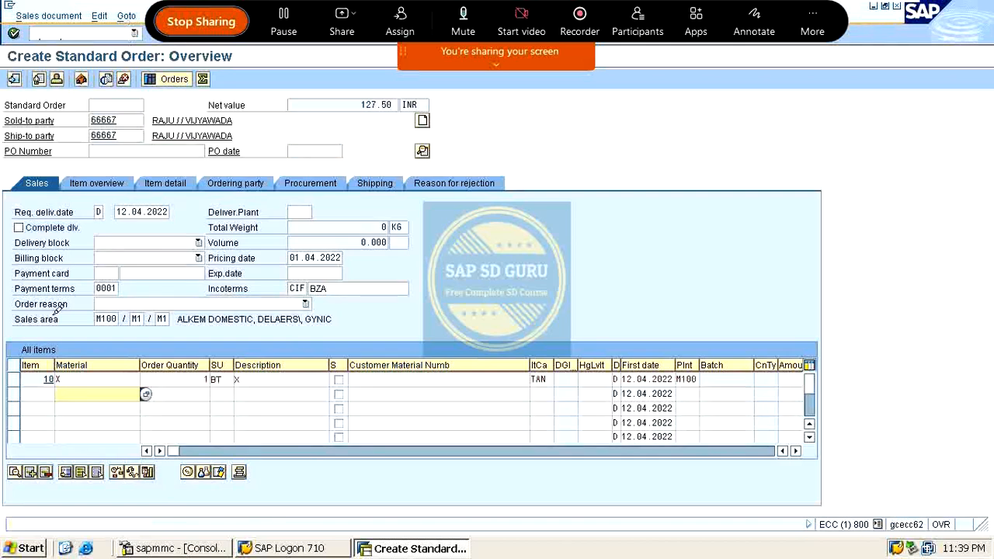
left_click(186, 374)
double_click(187, 375)
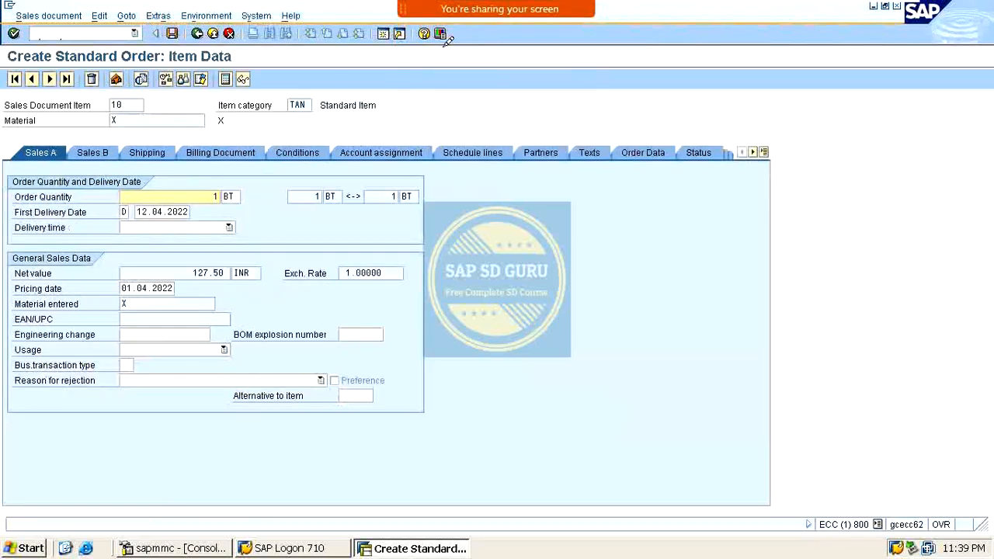
Review the pricing conditions and net value of the material X item, then return to the order overview
left_click(295, 152)
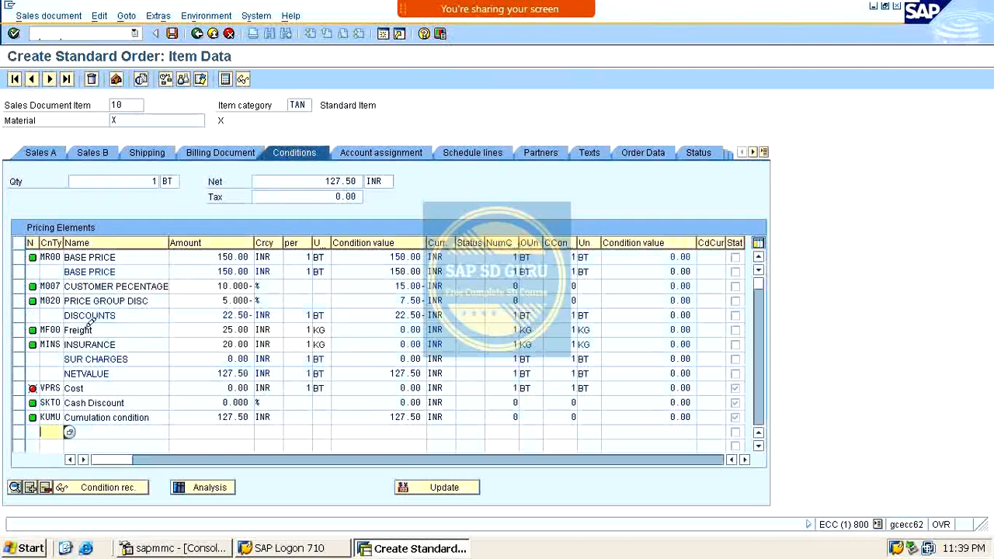
scroll(74, 310, "down", 1)
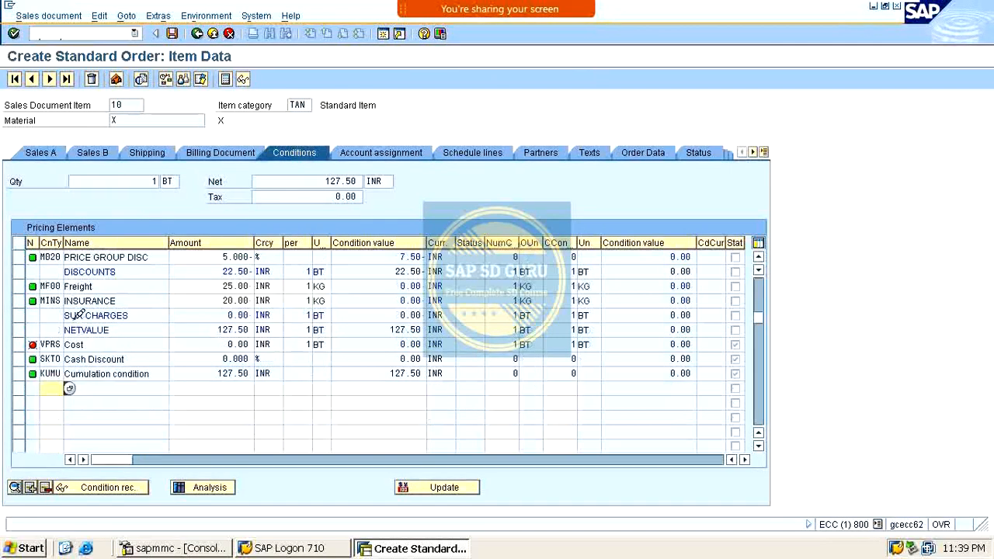
scroll(132, 282, "up", 1)
left_click_drag(324, 180, 402, 178)
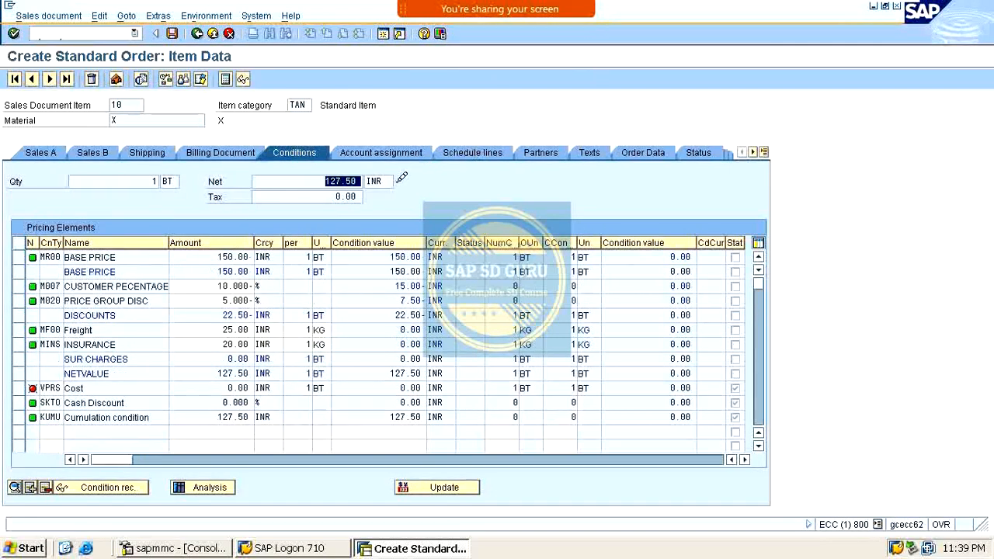
scroll(233, 356, "down", 2)
scroll(233, 354, "up", 2)
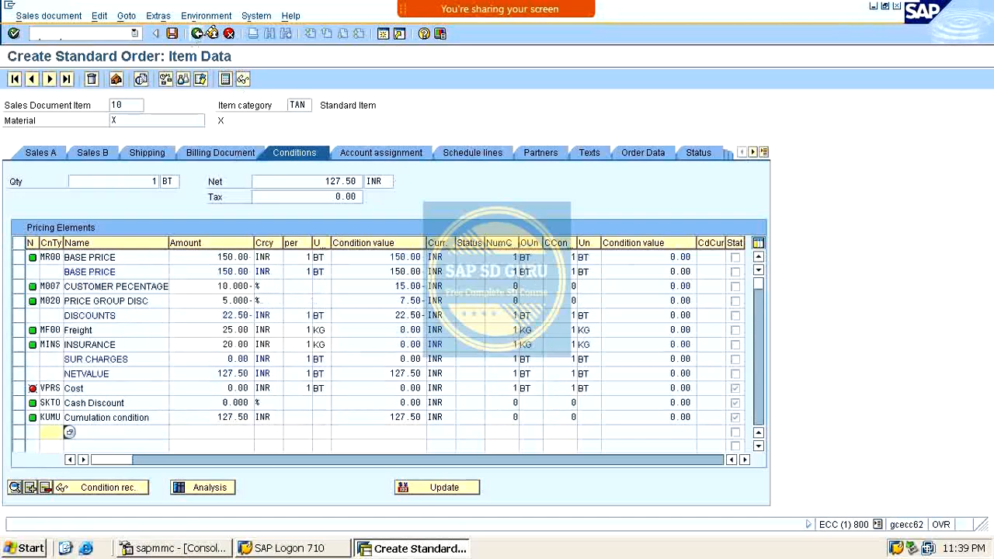
left_click(200, 32)
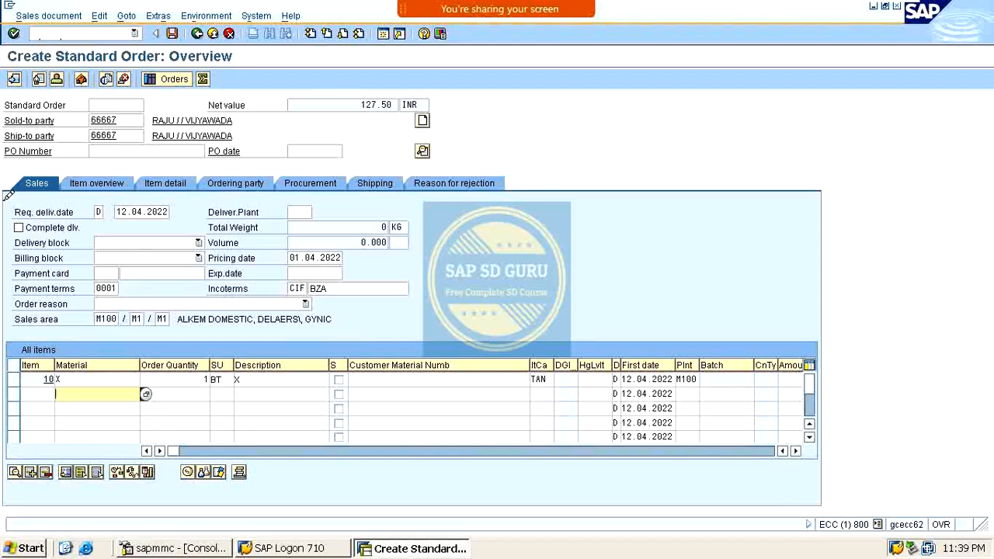
Add material Y as a second order item with higher-level item 10
type("Y")
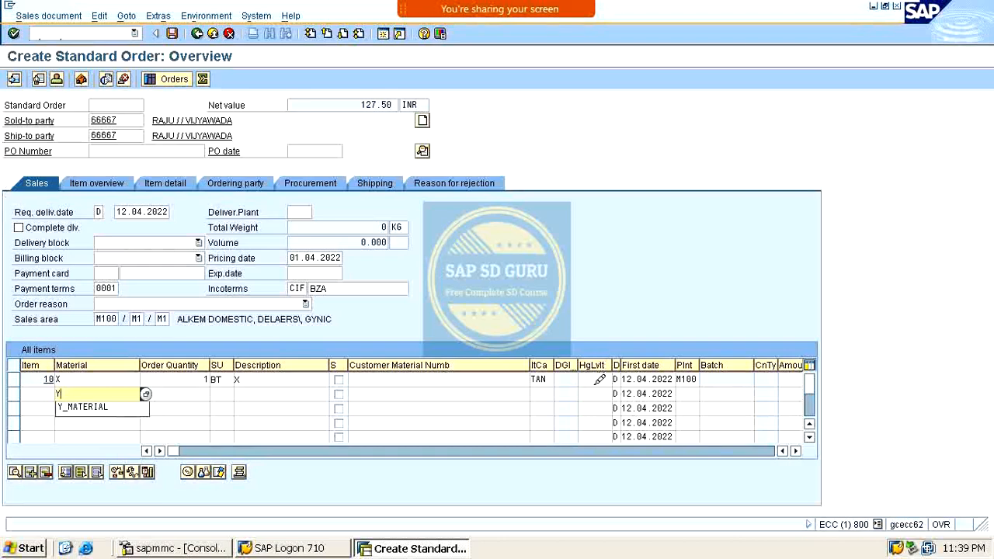
left_click(595, 390)
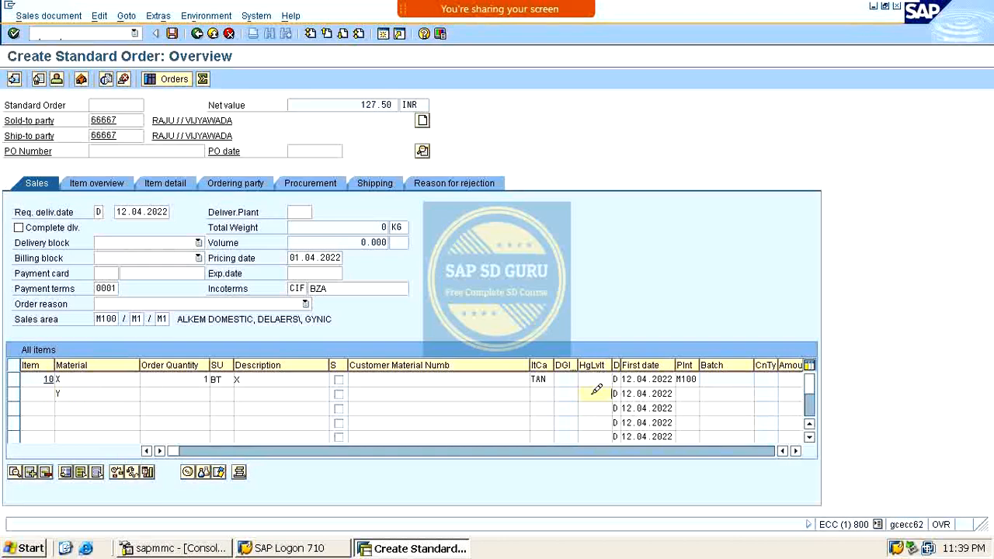
type("10")
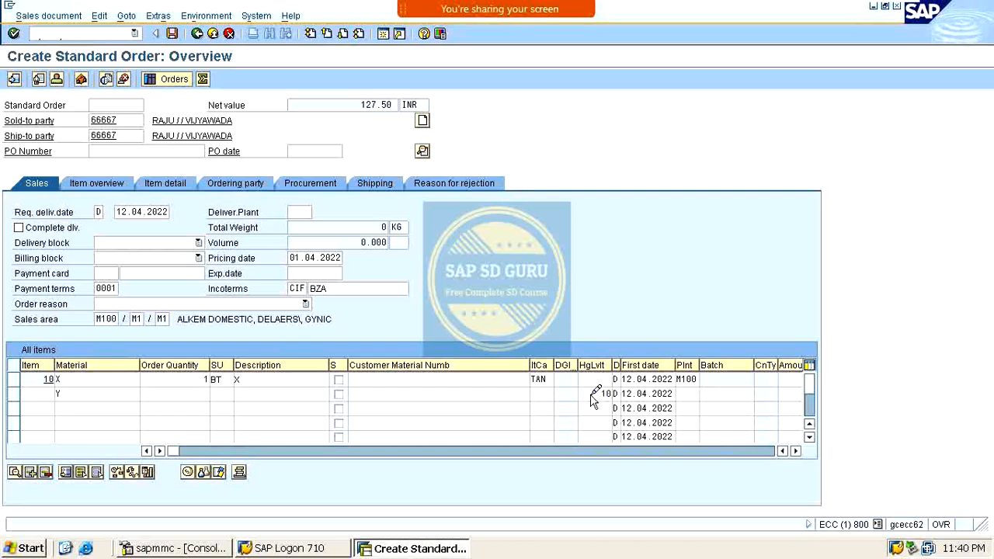
key("Return")
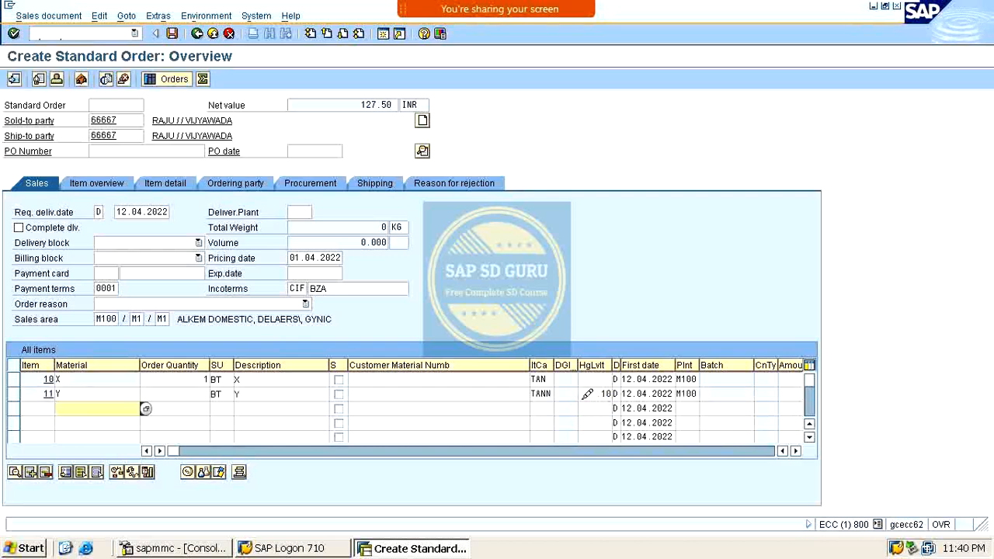
left_click(592, 405)
double_click(605, 393)
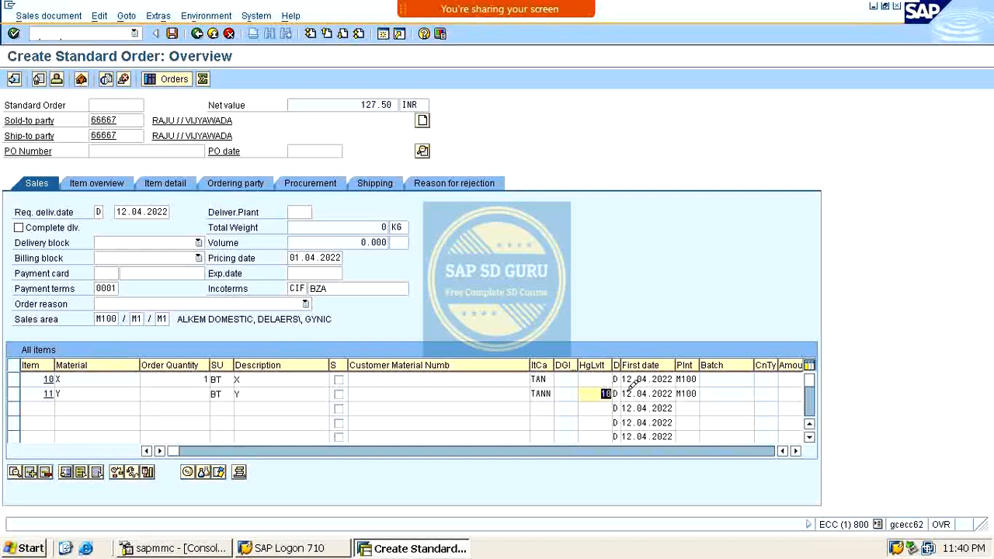
mouse_move(637, 13)
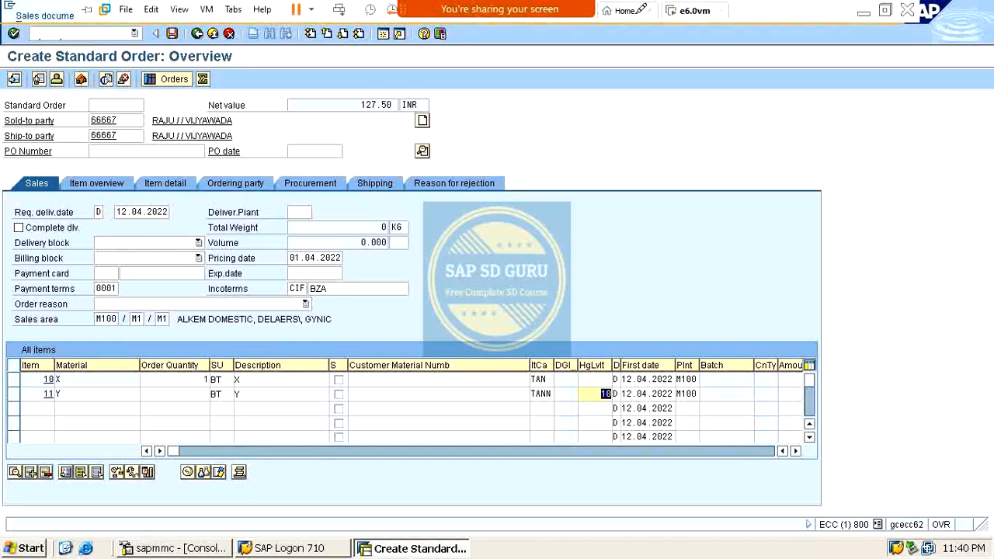
mouse_move(499, 9)
left_click(754, 22)
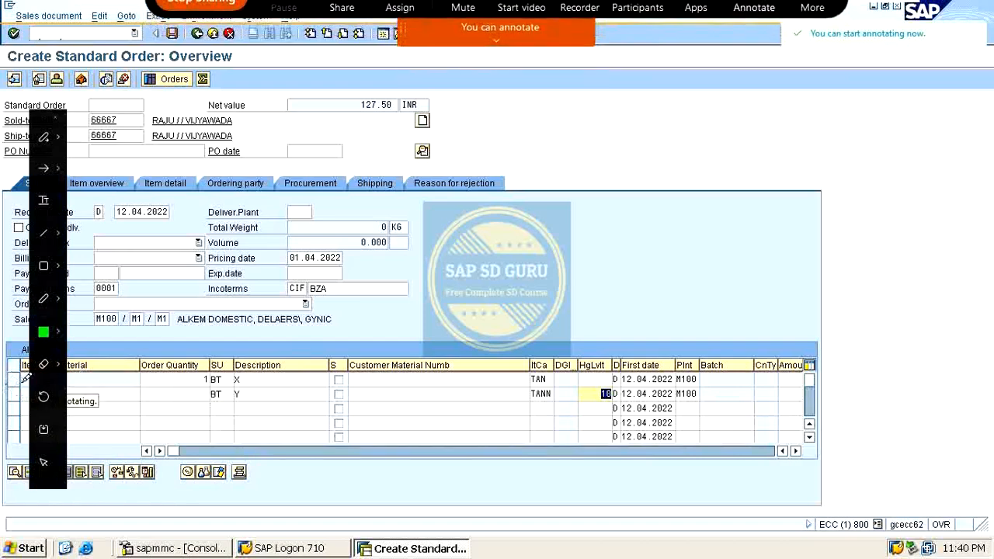
left_click(43, 365)
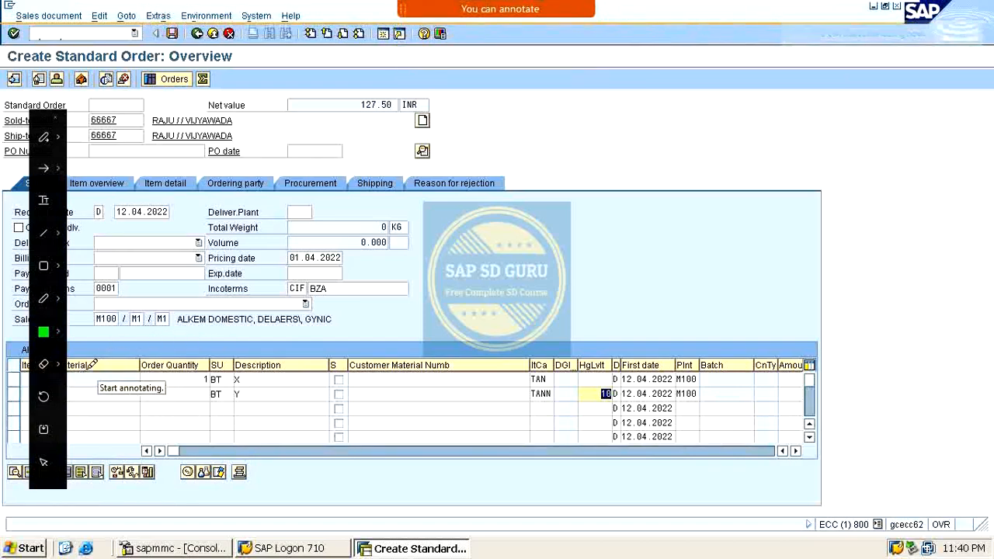
mouse_move(69, 379)
left_mouse_down()
mouse_move(99, 358)
mouse_move(295, 315)
mouse_move(496, 338)
mouse_move(617, 400)
mouse_move(535, 424)
left_mouse_up()
key("Escape")
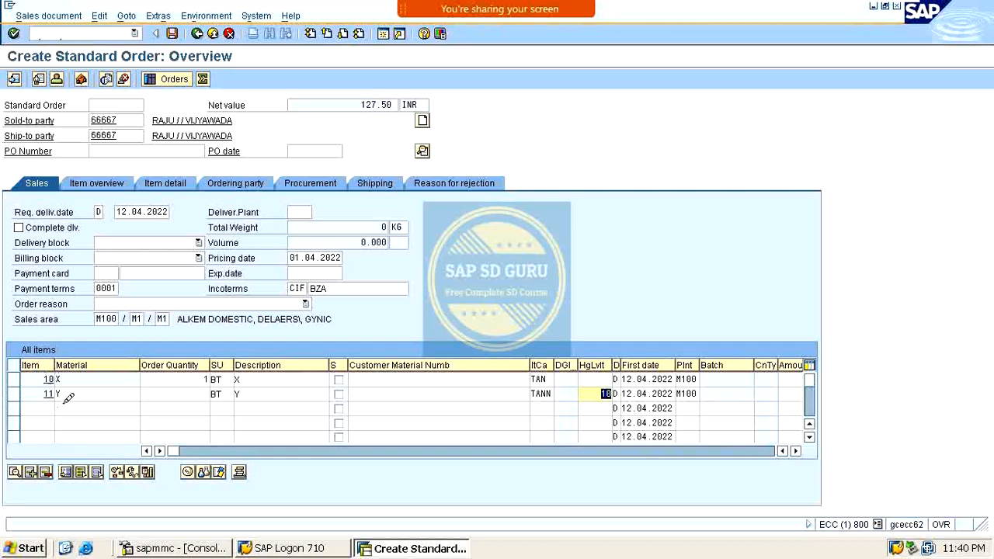
Set the order quantity of the material Y item to 1 and open its pricing conditions
left_click(167, 394)
type("1")
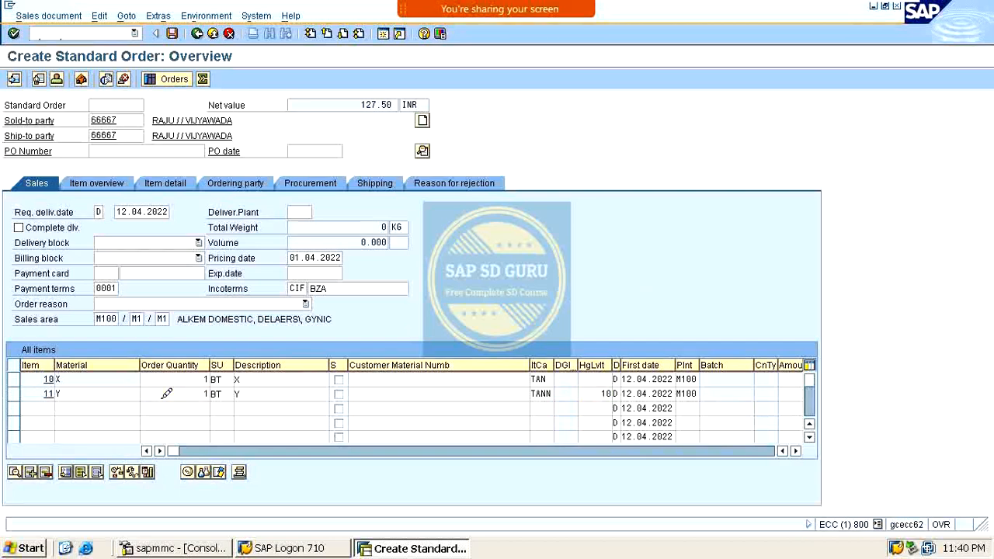
key("Return")
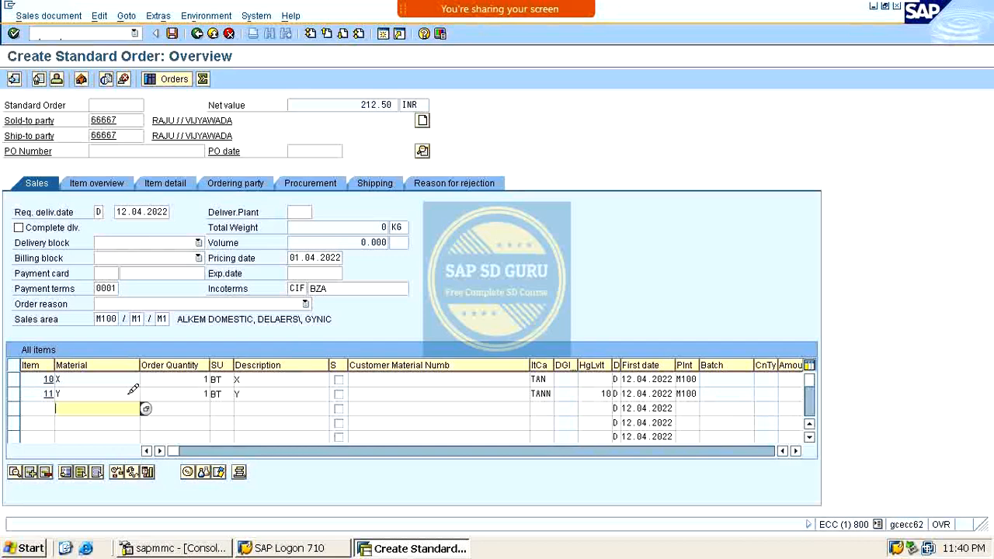
double_click(132, 394)
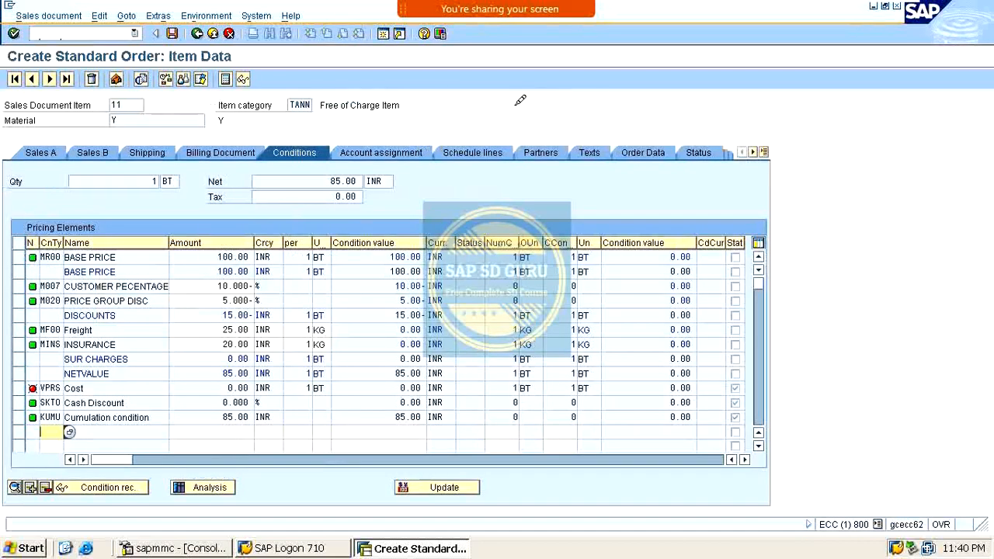
Examine the pricing conditions, net value and item category of free-of-charge item 11 (material Y) in the sales order
scroll(217, 385, "down", 1)
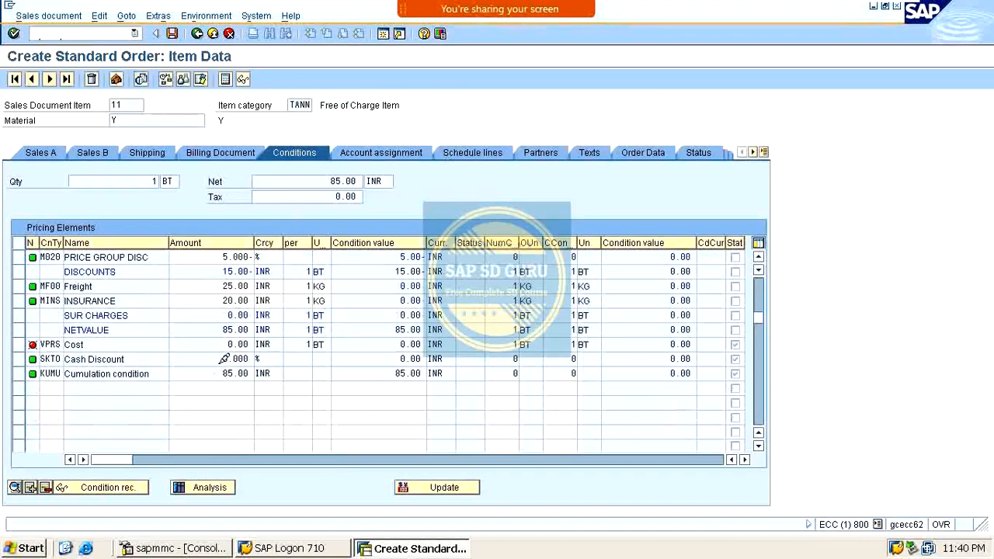
scroll(223, 359, "up", 1)
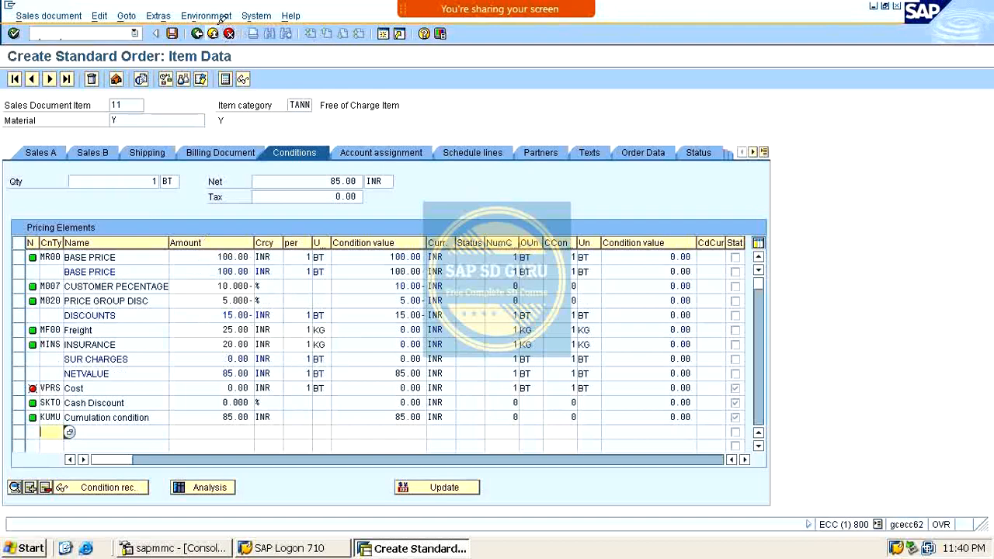
left_click(197, 34)
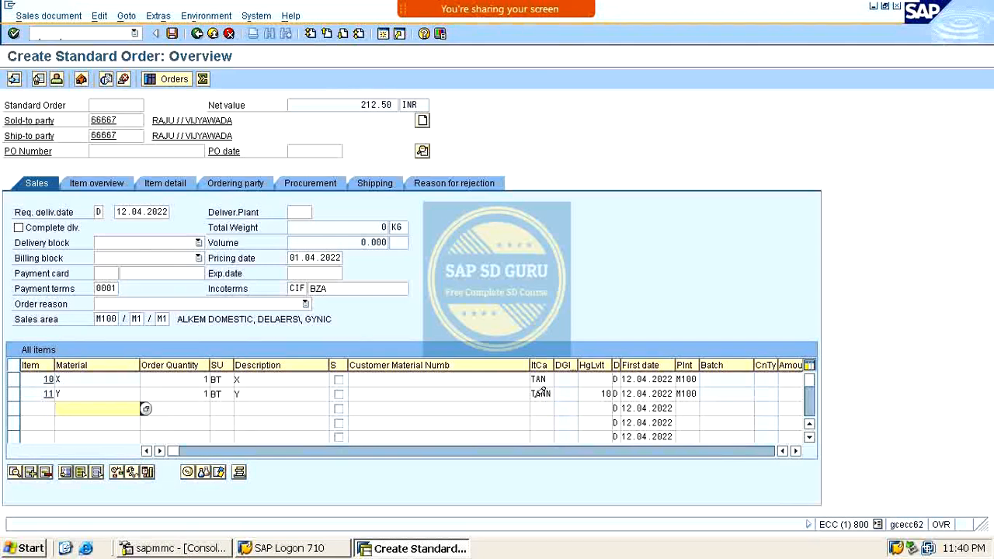
double_click(542, 392)
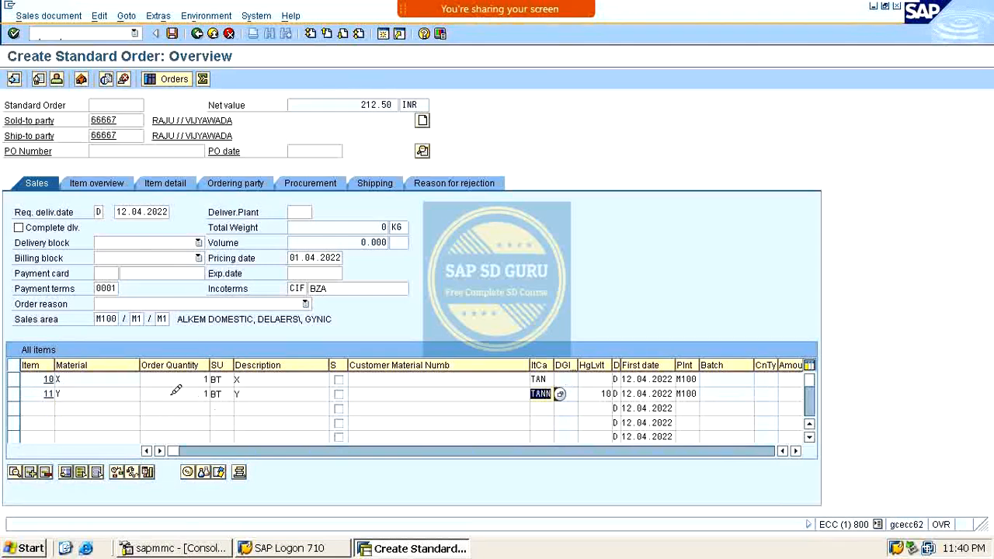
double_click(73, 392)
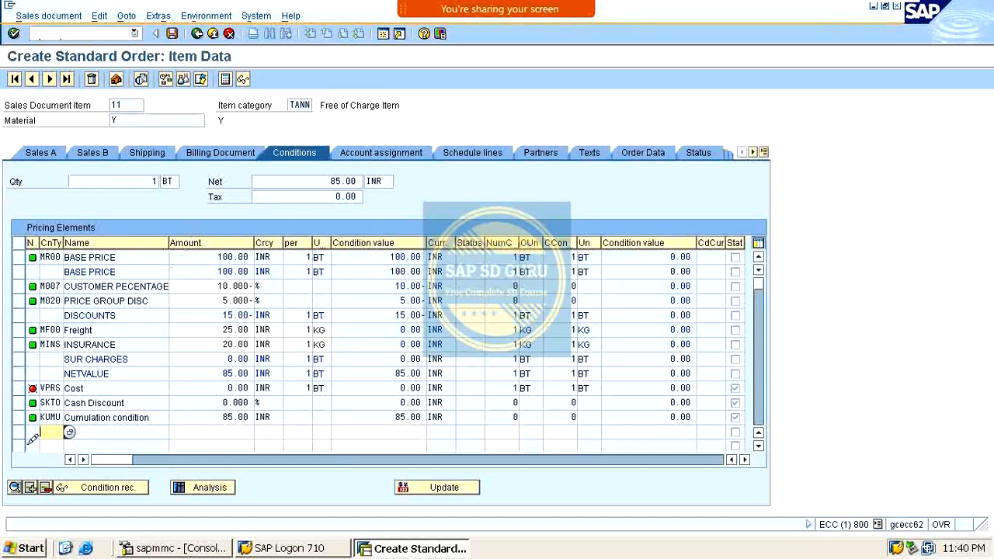
scroll(47, 429, "down", 3)
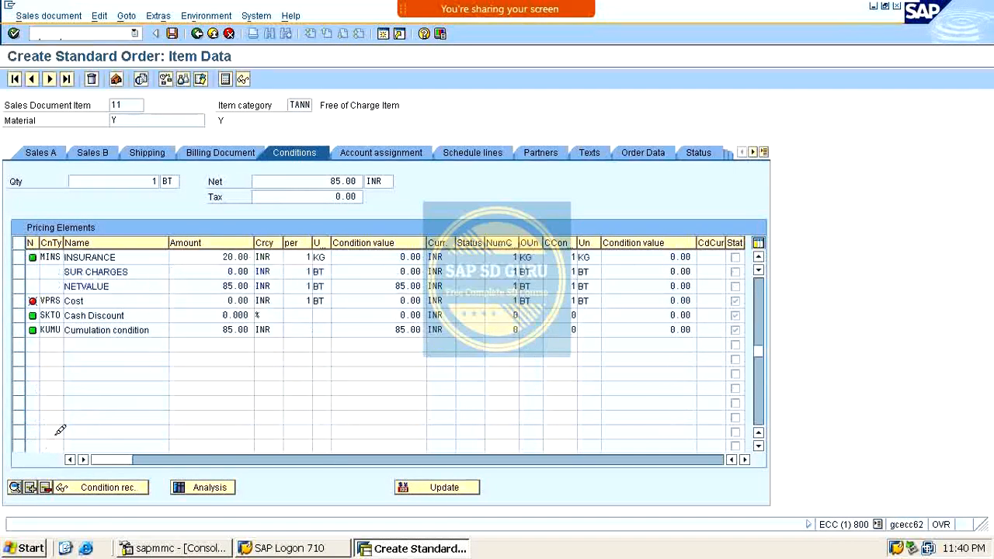
scroll(59, 429, "up", 2)
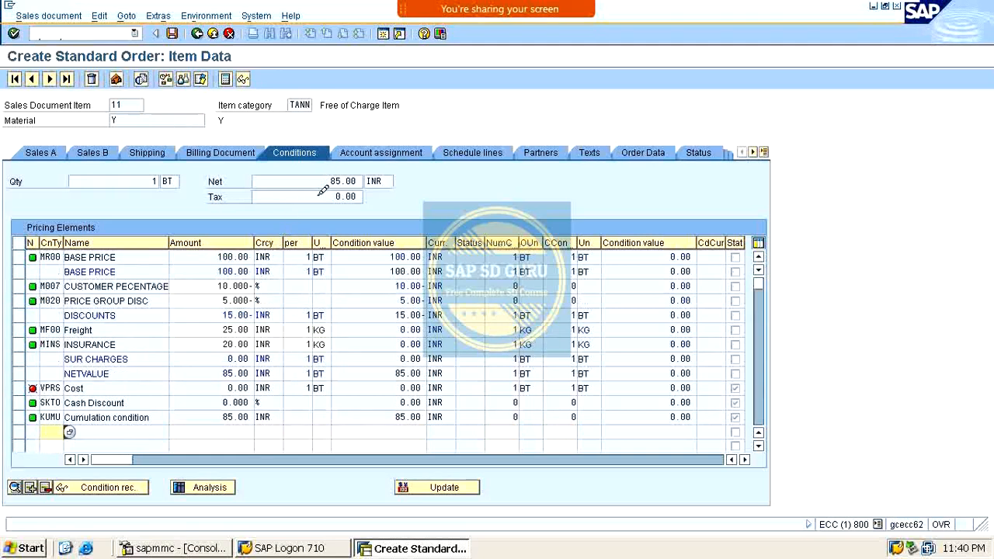
double_click(345, 181)
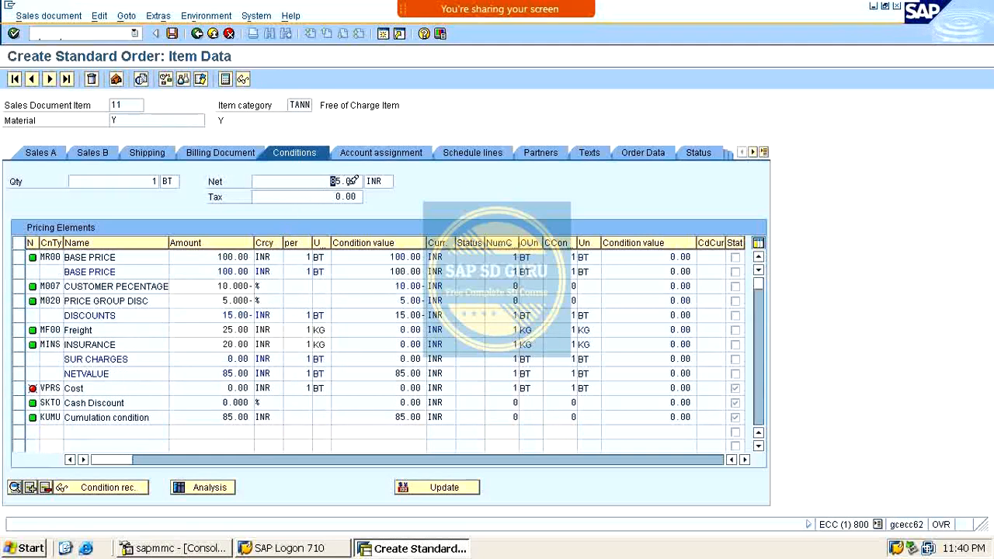
left_click(318, 177)
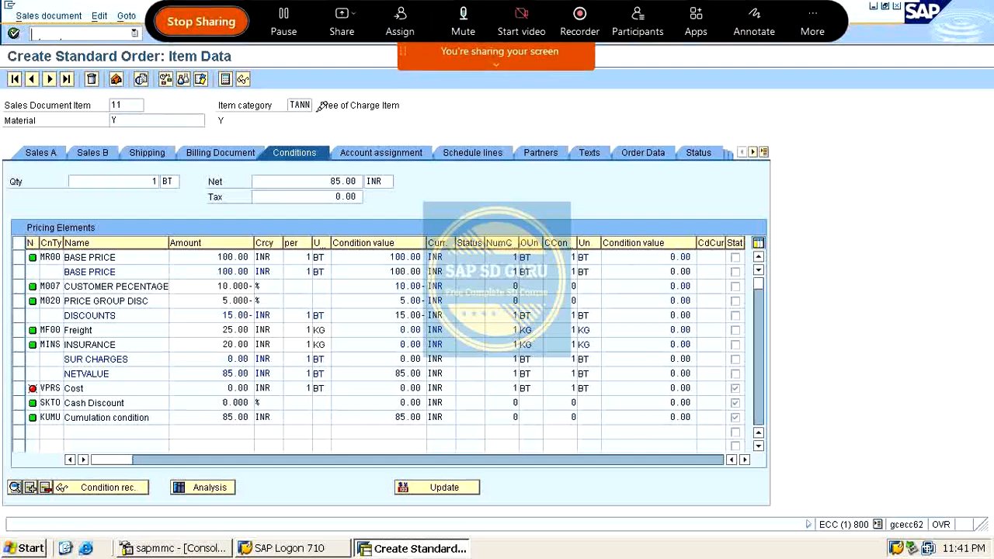
Leave the sales order without saving and open the maintenance view for pricing procedures
type("/n")
key("Return")
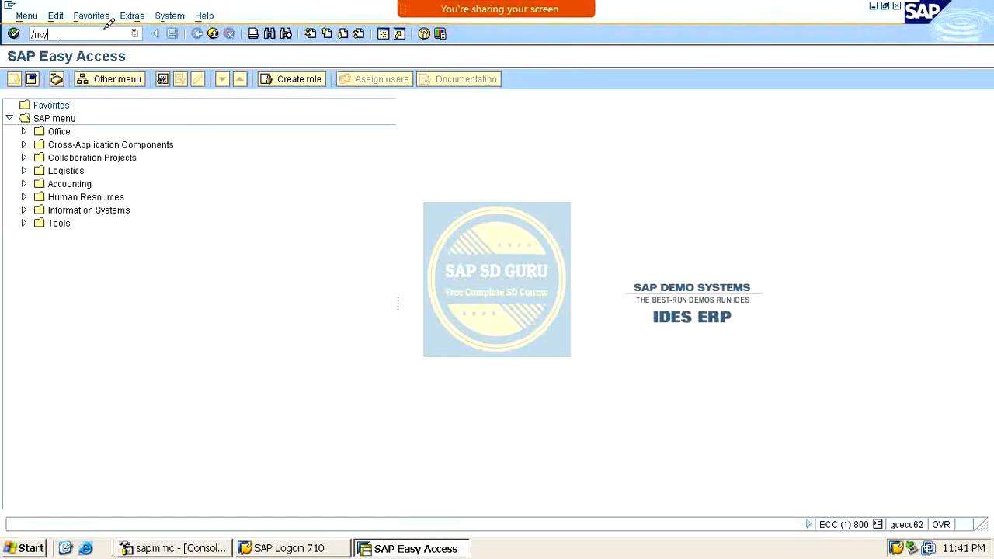
key("Return")
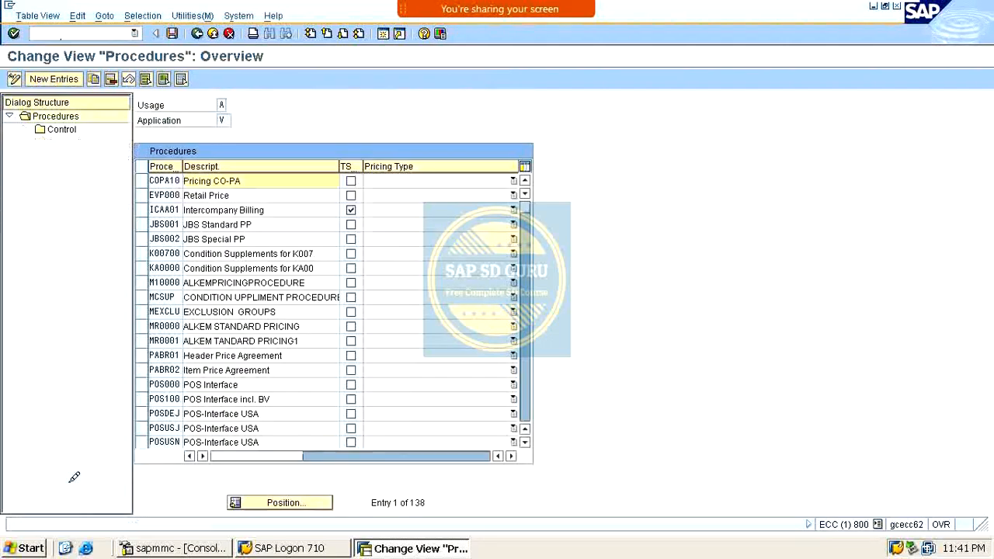
Locate pricing procedure MR0000 (ALKEM STANDARD PRICING) and open its Control steps
left_click(285, 496)
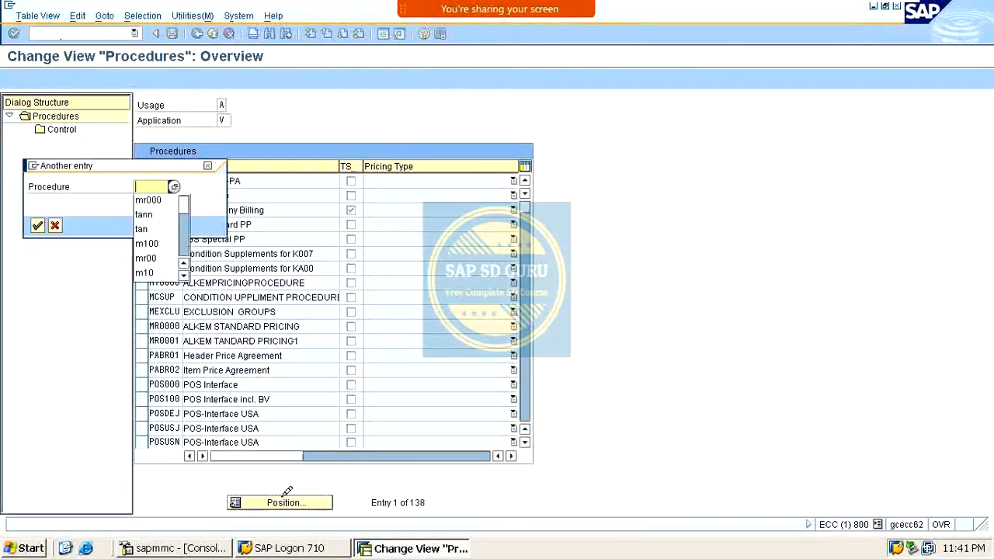
key("Down")
key("Down")
key("Up")
key("Return")
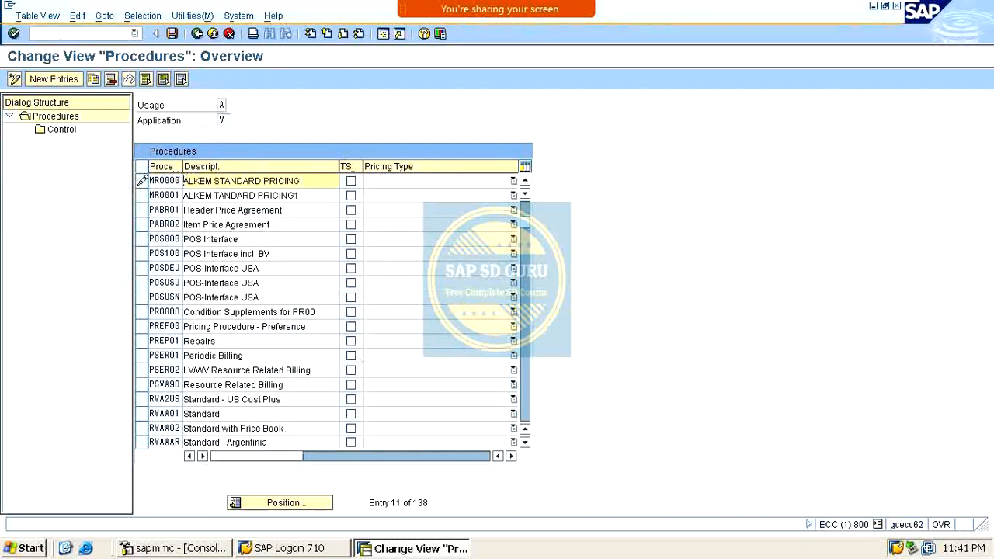
left_click(142, 180)
double_click(63, 128)
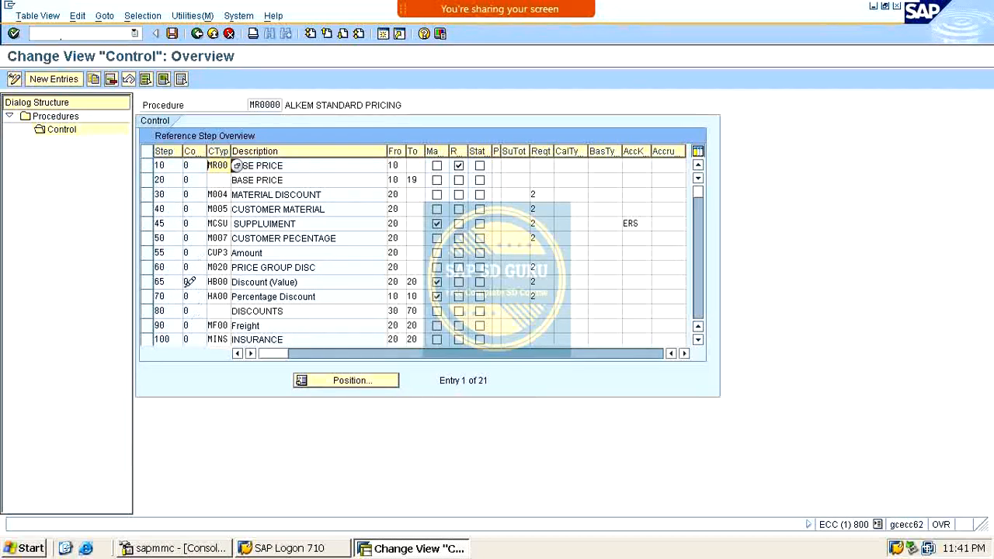
Add a new control entry to procedure MR0000 with step 130 and condition type R100
scroll(189, 290, "down", 2)
scroll(188, 290, "up", 1)
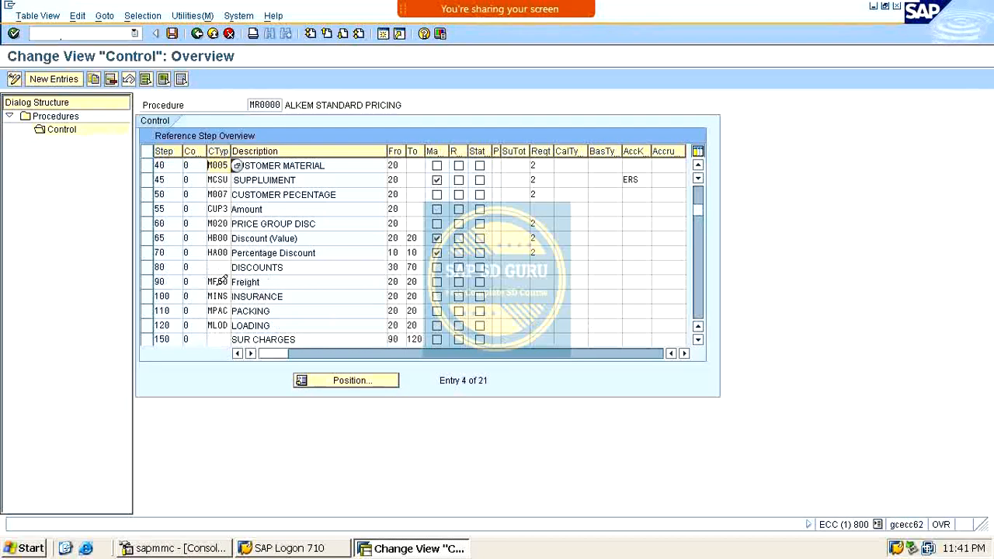
scroll(226, 281, "down", 2)
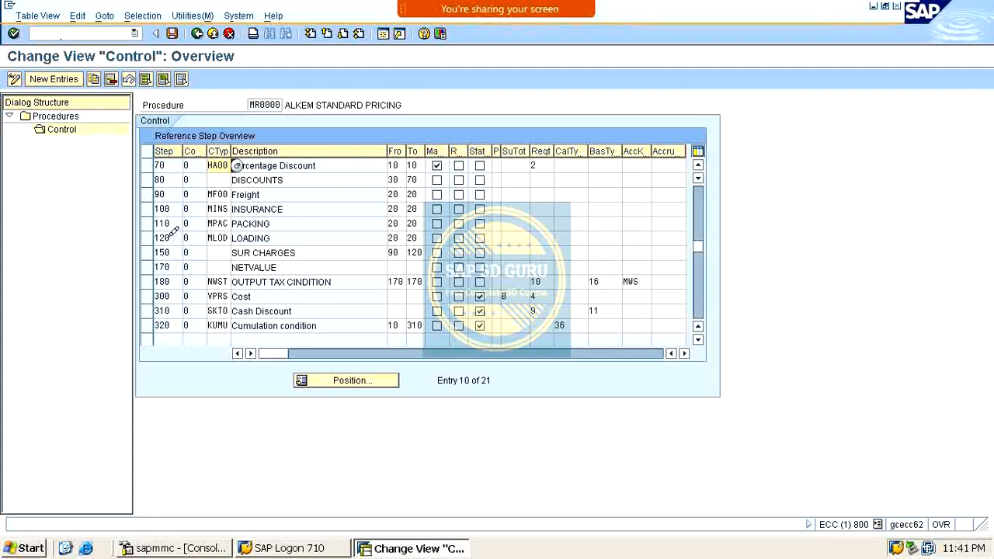
left_click(74, 74)
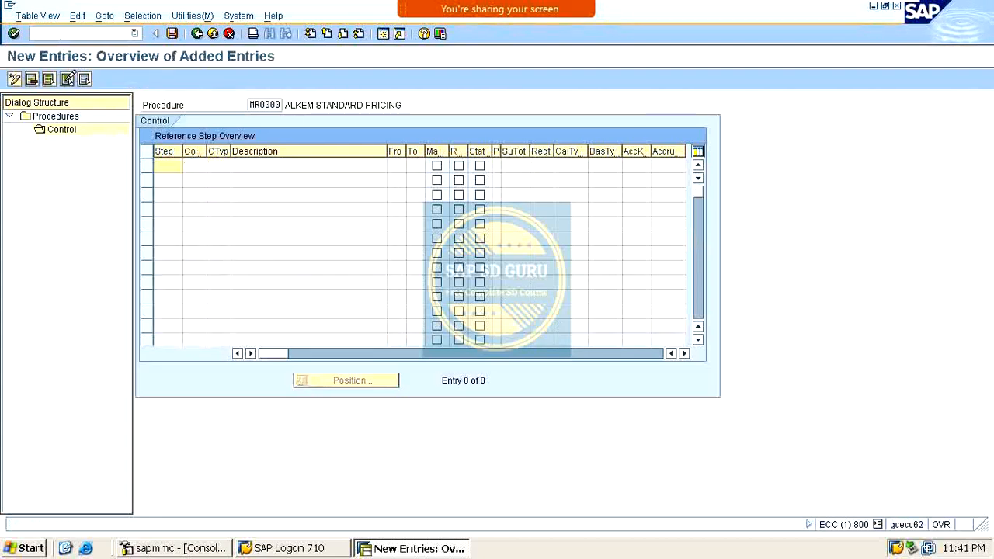
type("130")
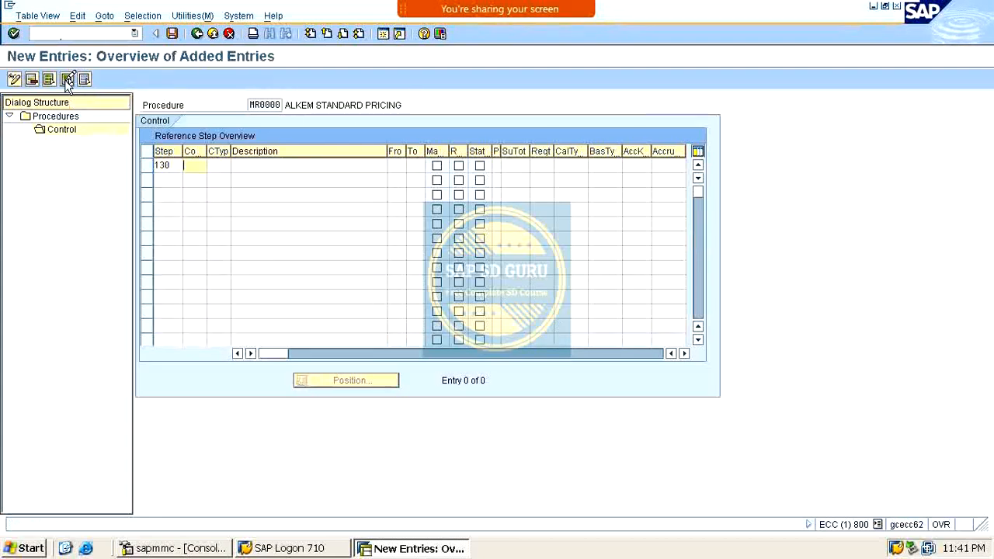
key("Tab")
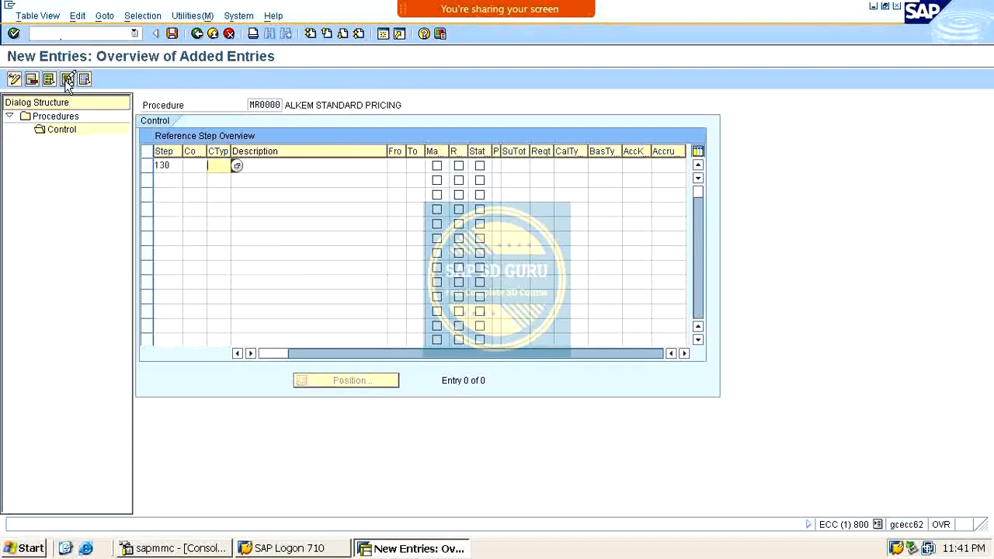
type("R100")
key("Tab")
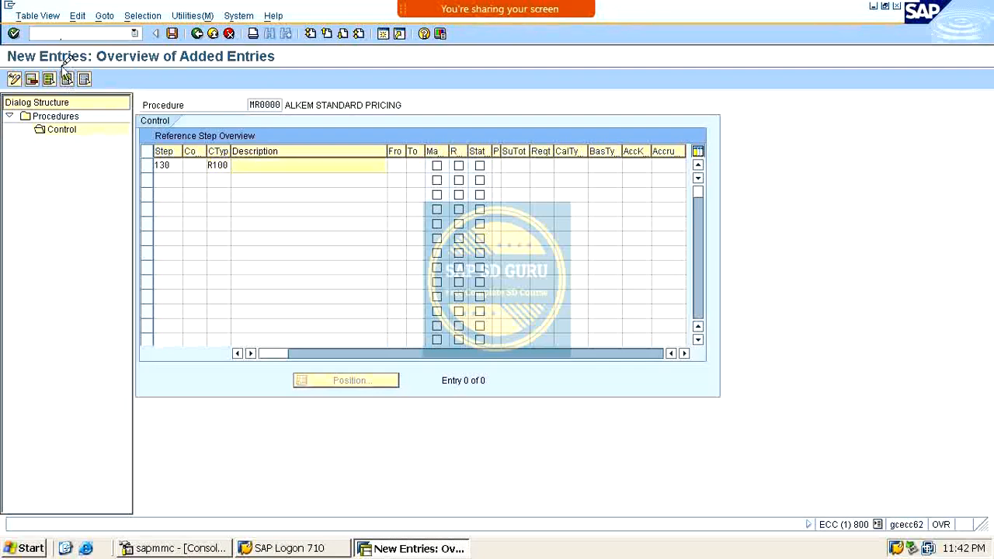
key("Tab")
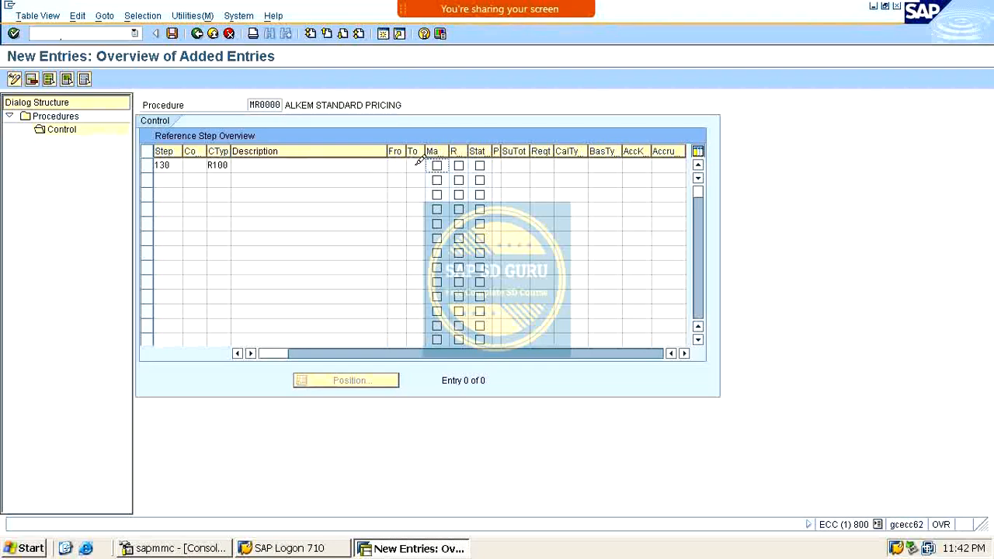
Assign requirement 55, base type 28 and account key ERS to step 130, and save it with the customizing request
key("Tab")
left_click(546, 165)
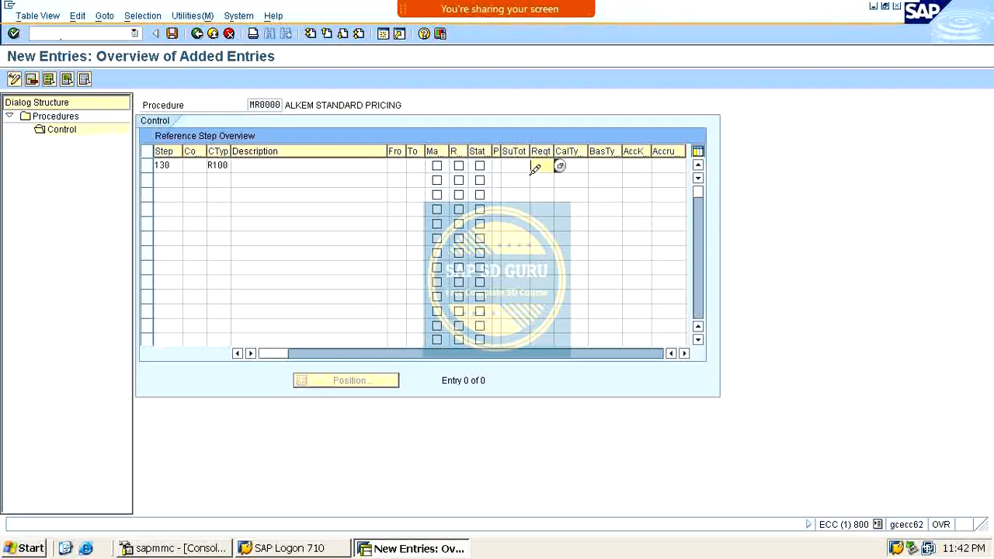
type("55")
left_click(610, 165)
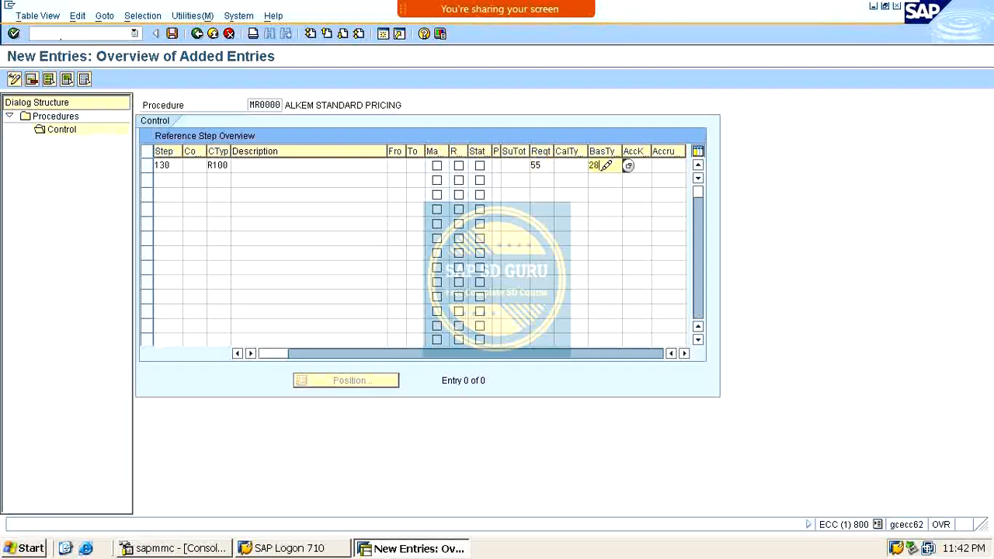
left_click(648, 164)
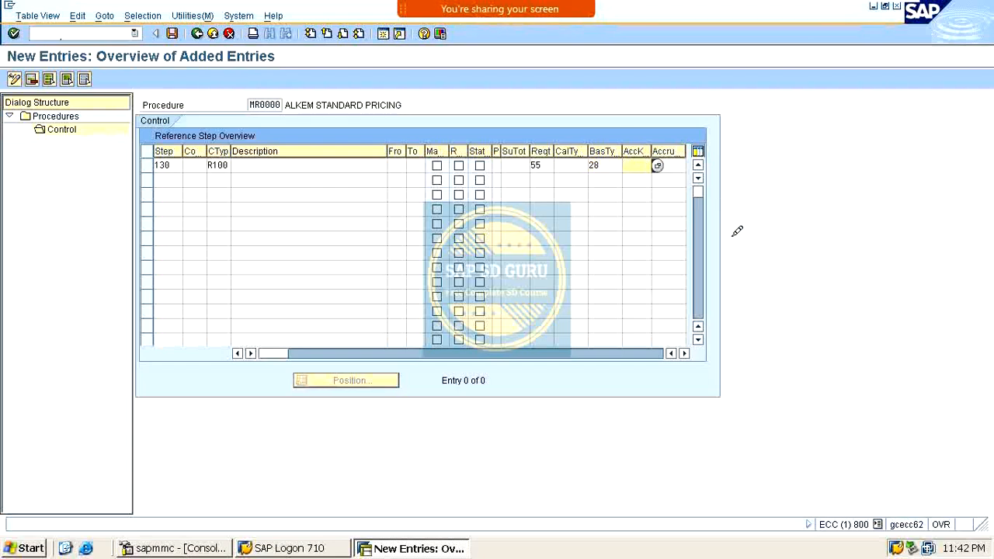
type("ERS")
key("Return")
key("ctrl+s")
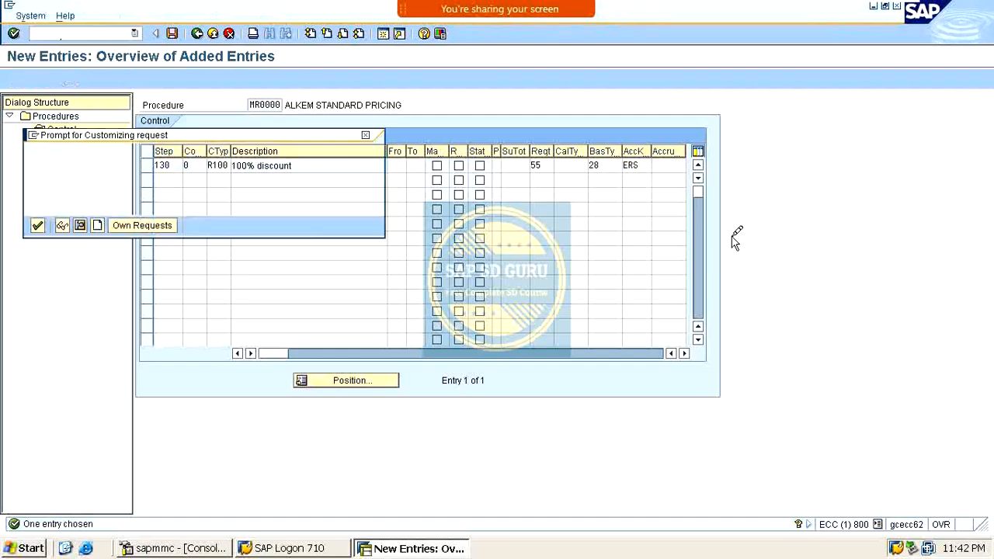
key("Return")
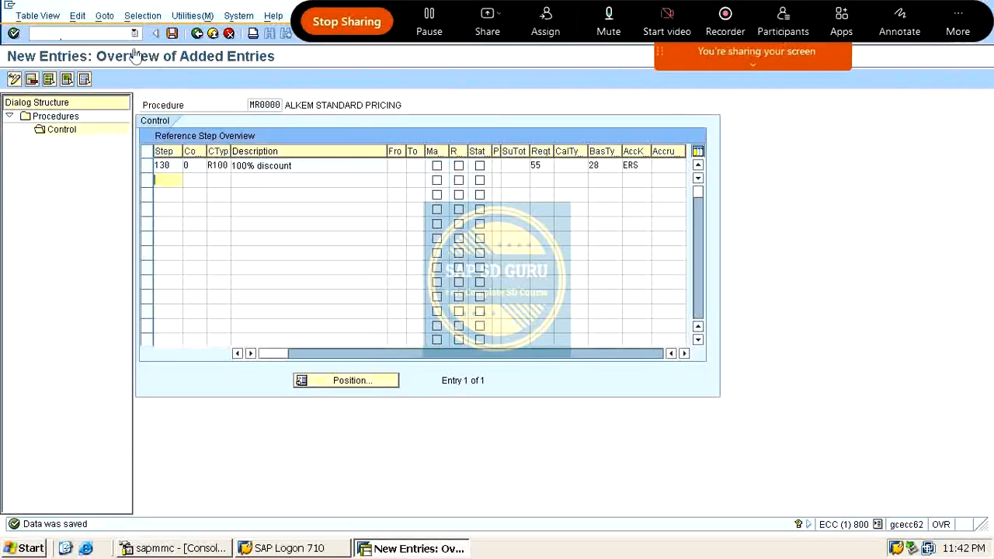
Set both the From and To reference steps of the R100 100% discount row to 20 and save the procedure
left_click(196, 34)
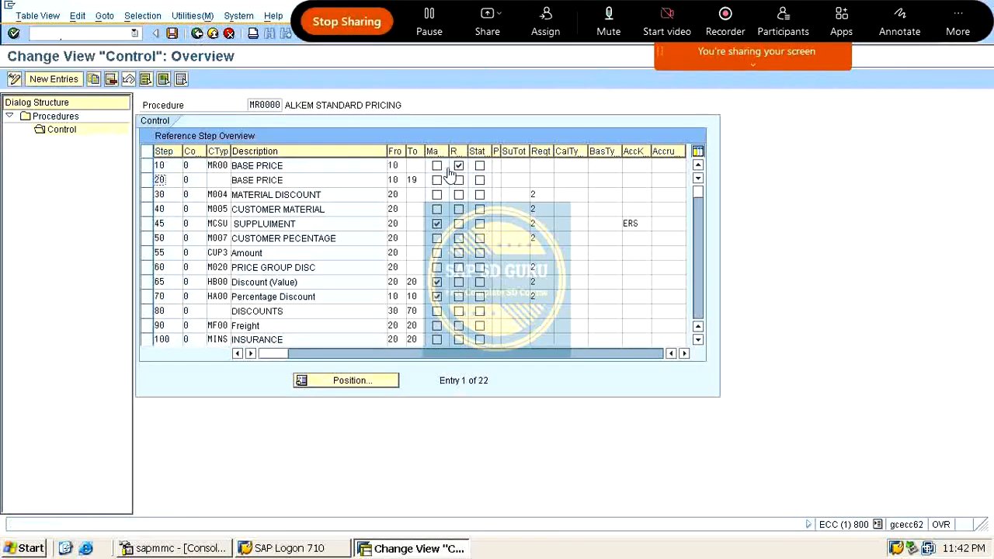
scroll(373, 293, "down", 3)
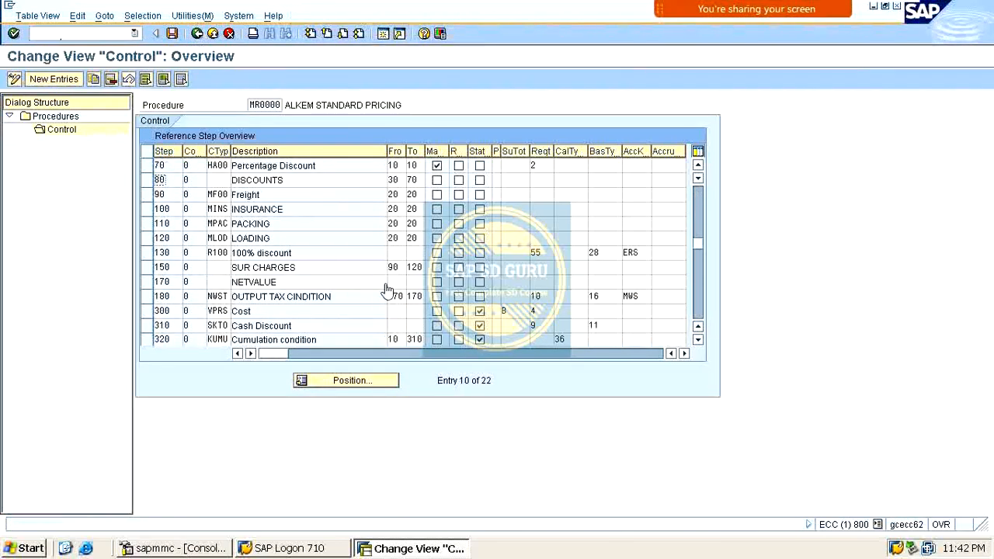
left_click(393, 252)
type("2020")
key("ctrl+s")
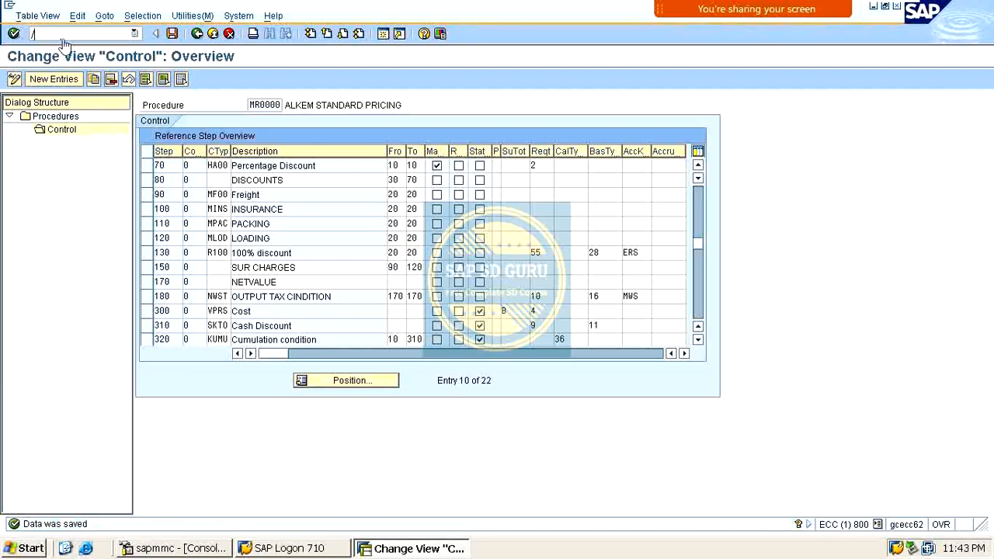
Try to create a condition record for condition type R100 in transaction VK11, and return to the SAP start screen
key("Return")
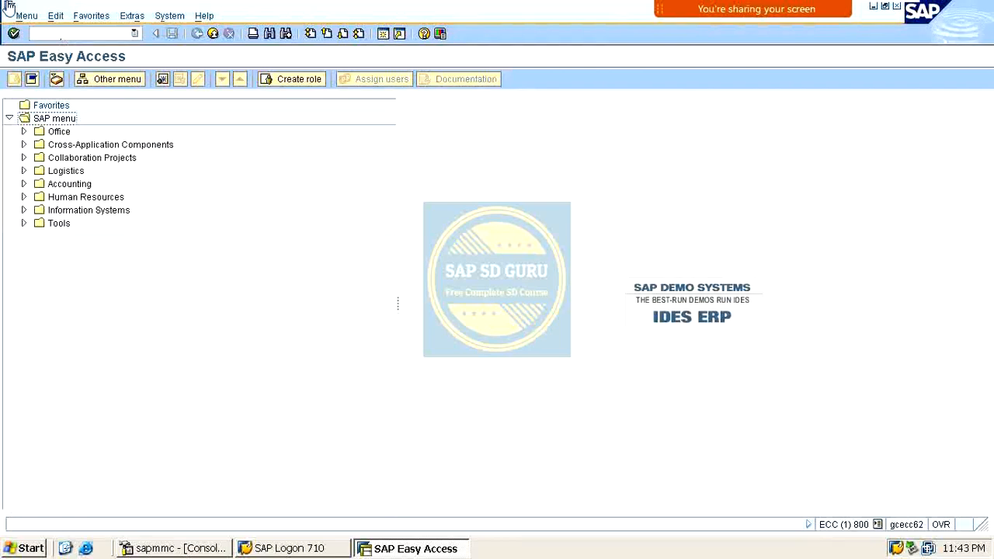
left_click(83, 36)
type("vk11")
key("Return")
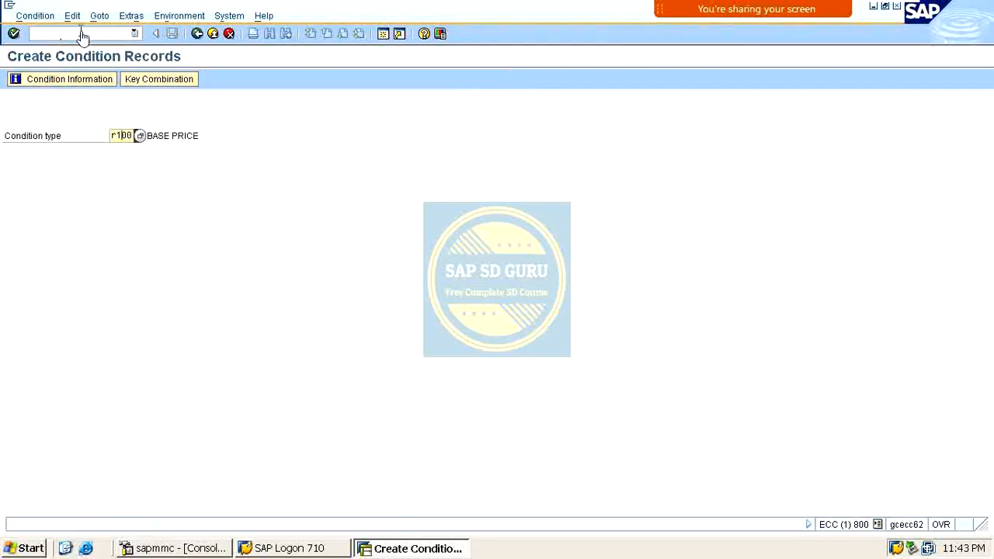
type("r100")
key("Return")
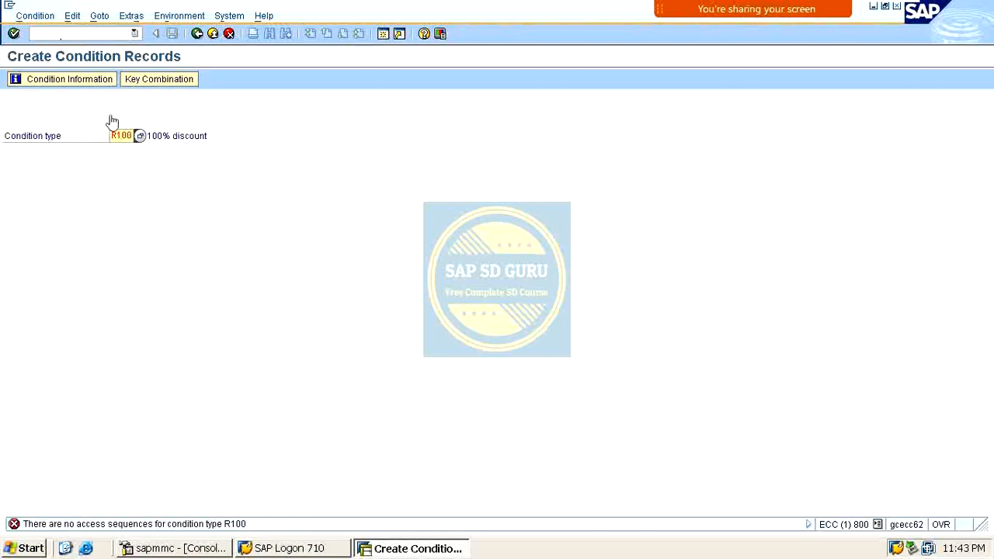
left_click(65, 35)
type("n")
key("Return")
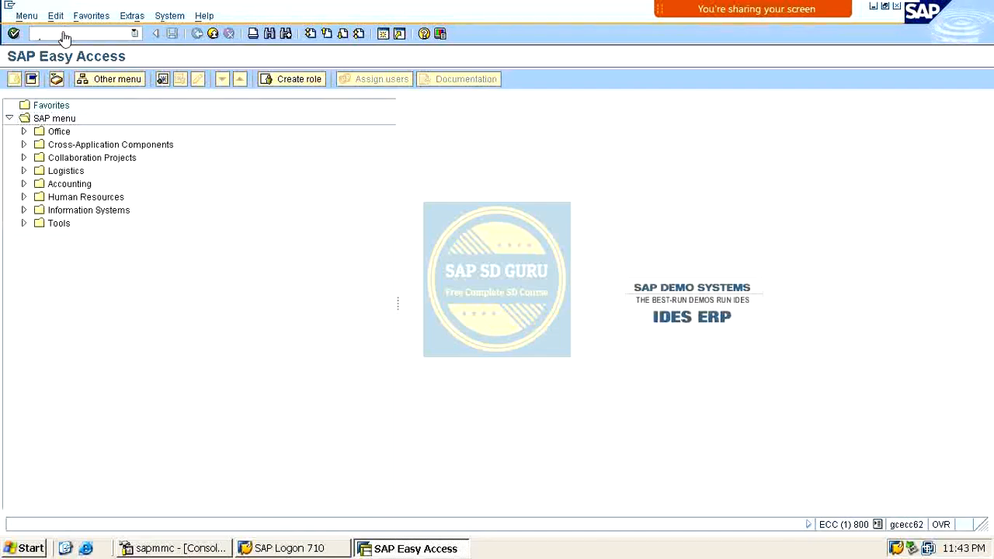
Start a new standard order in transaction VA01 and enter the sold-to party's customer number
type("/nva01")
key("Return")
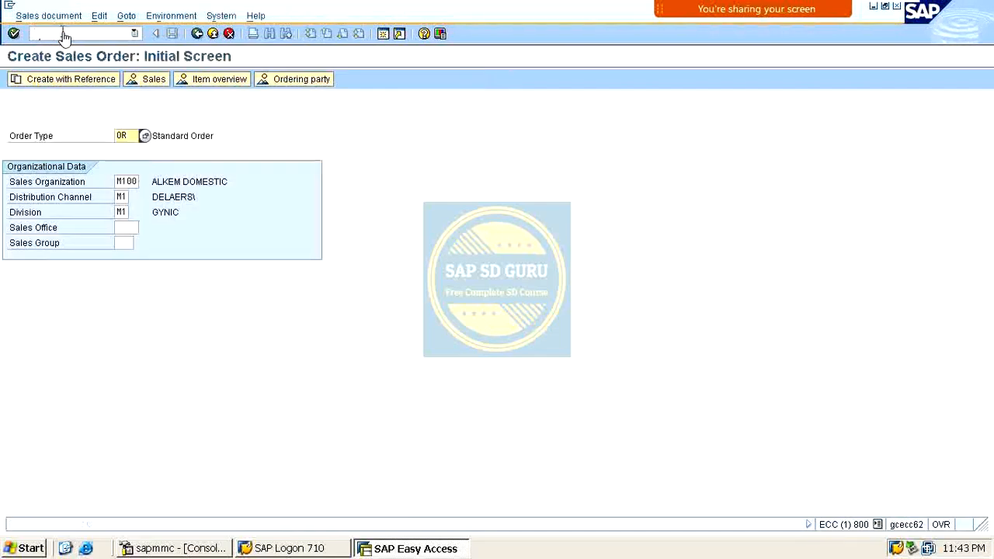
key("Return")
type("66667")
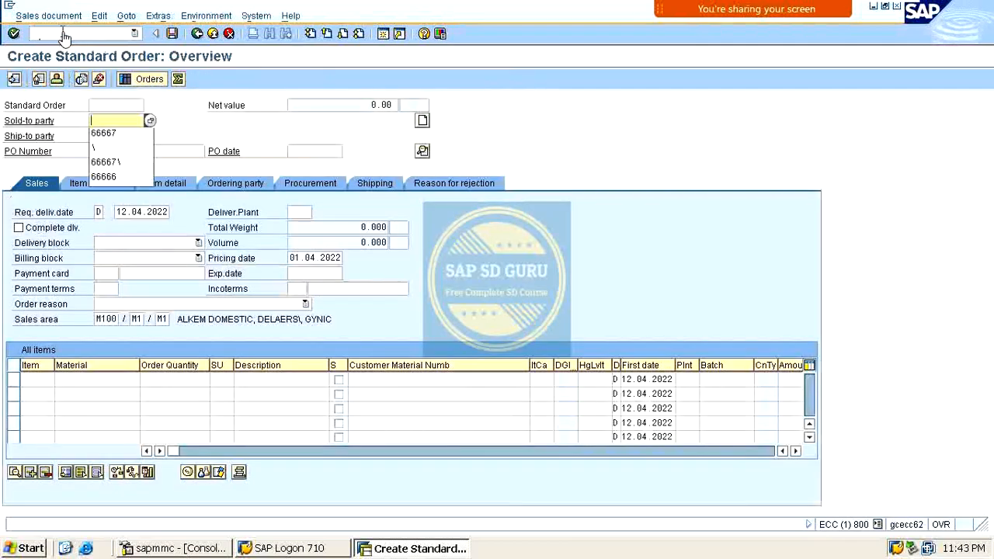
key("Return")
Add material Y with order quantity 1 as the first item of the order
type("Y")
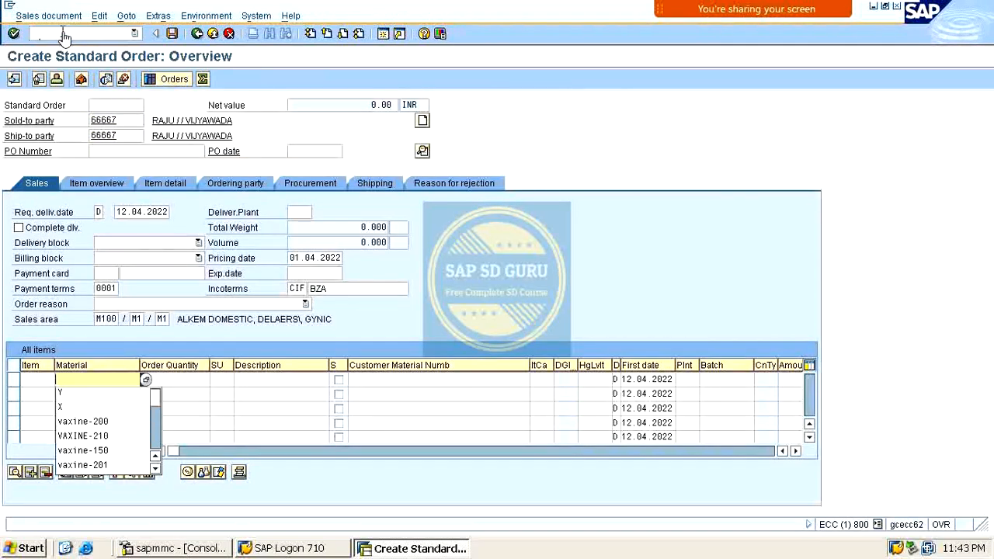
key("Return")
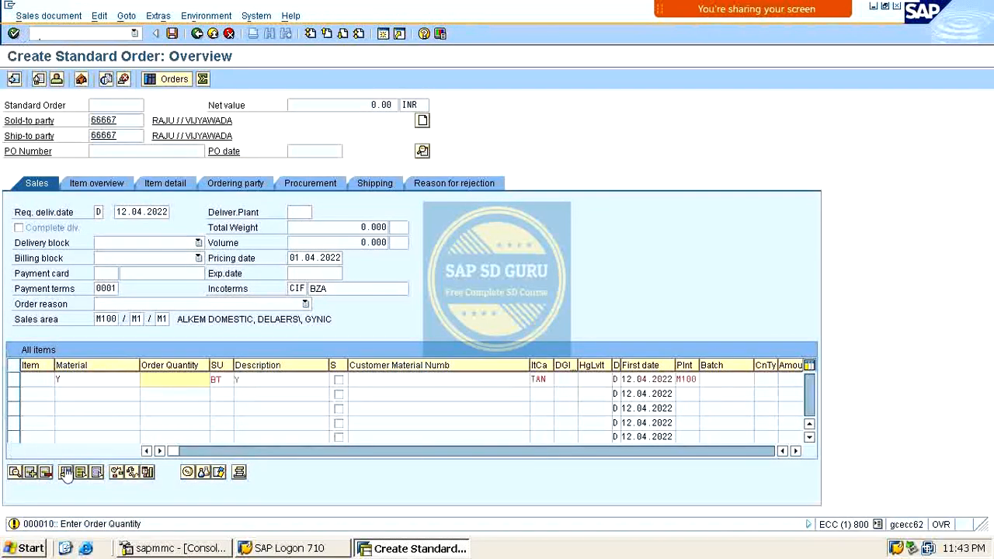
type("1")
key("Return")
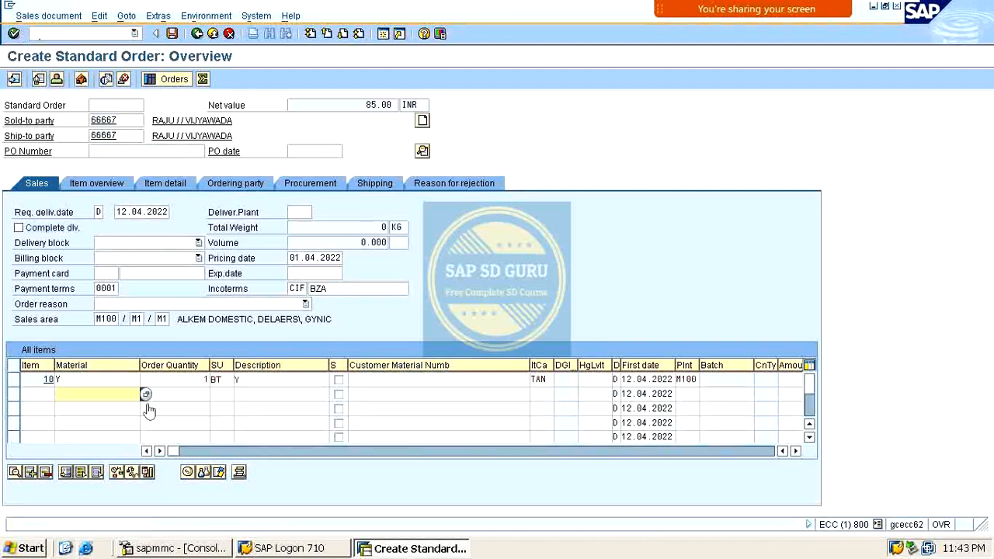
Replace the material of item 10 with X and accept the redetermination of its item category
left_click(105, 380)
type("X")
key("Return")
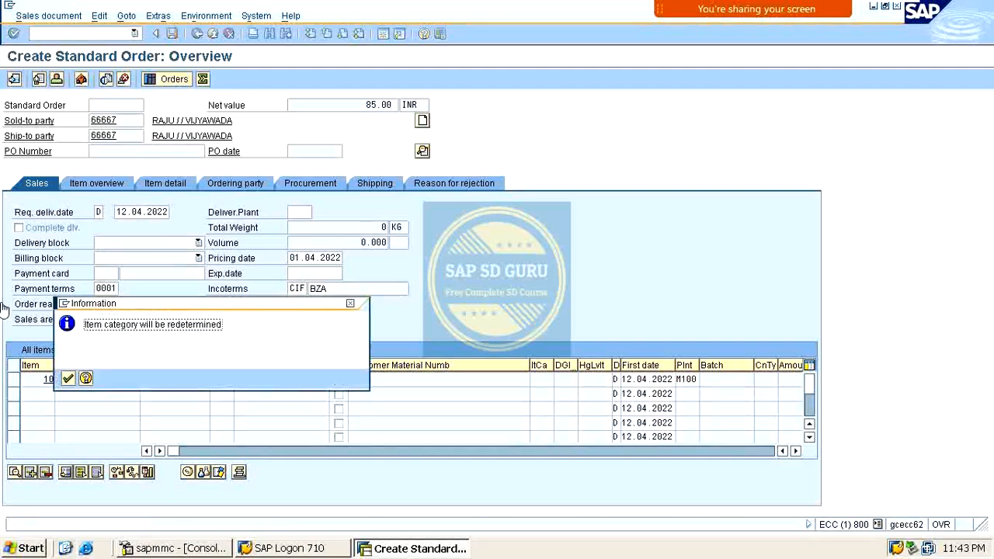
key("Return")
key("Return")
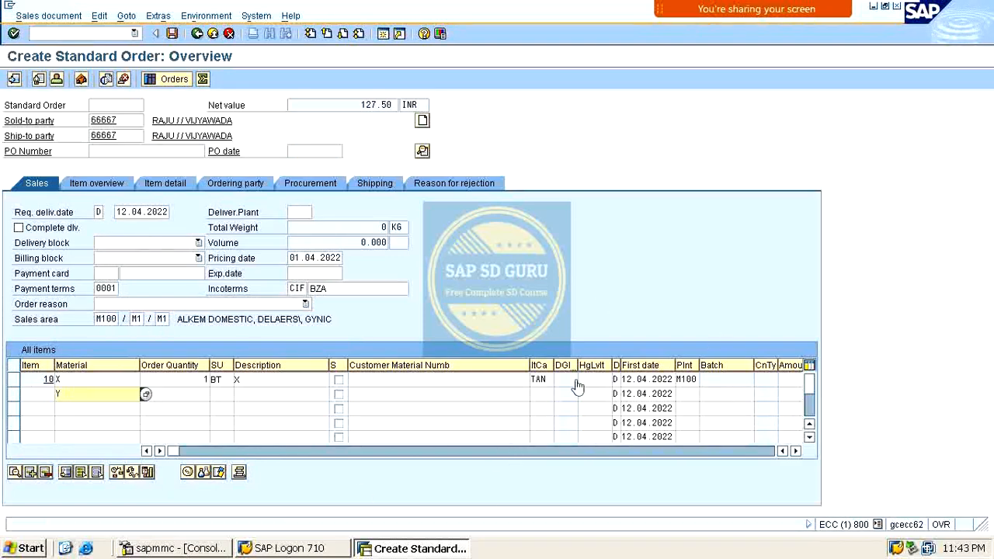
Enter material Y as the second item with higher-level item 10 and order quantity 1
left_click(602, 396)
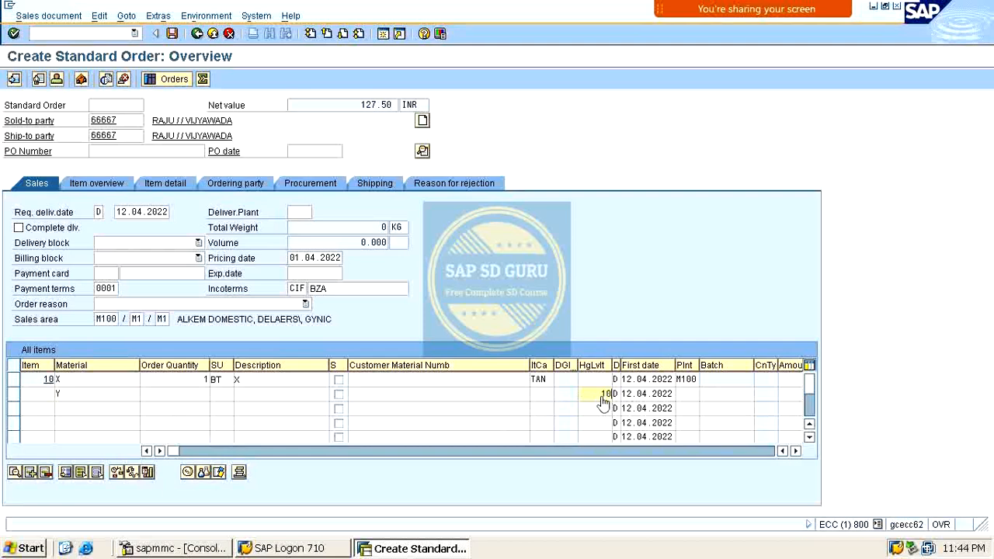
key("Return")
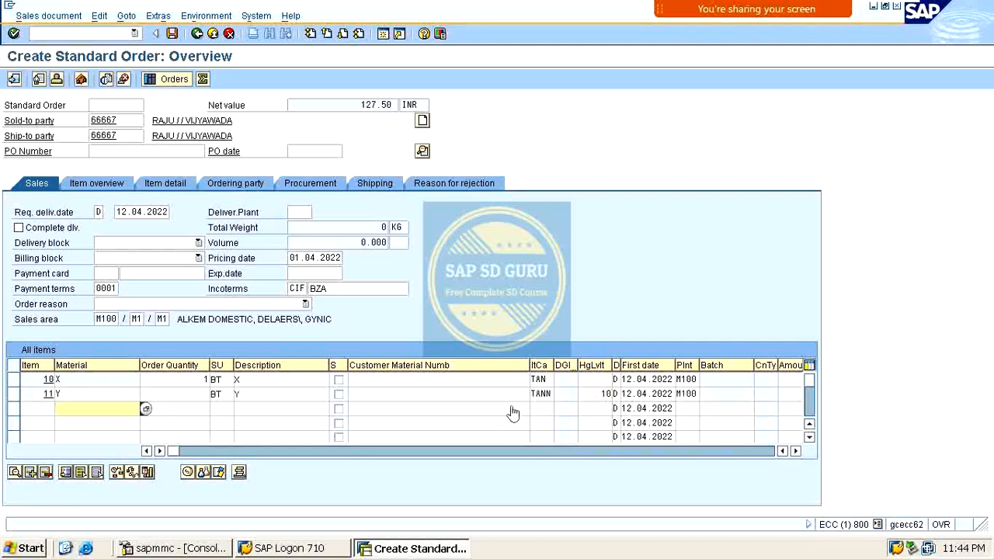
left_click(171, 395)
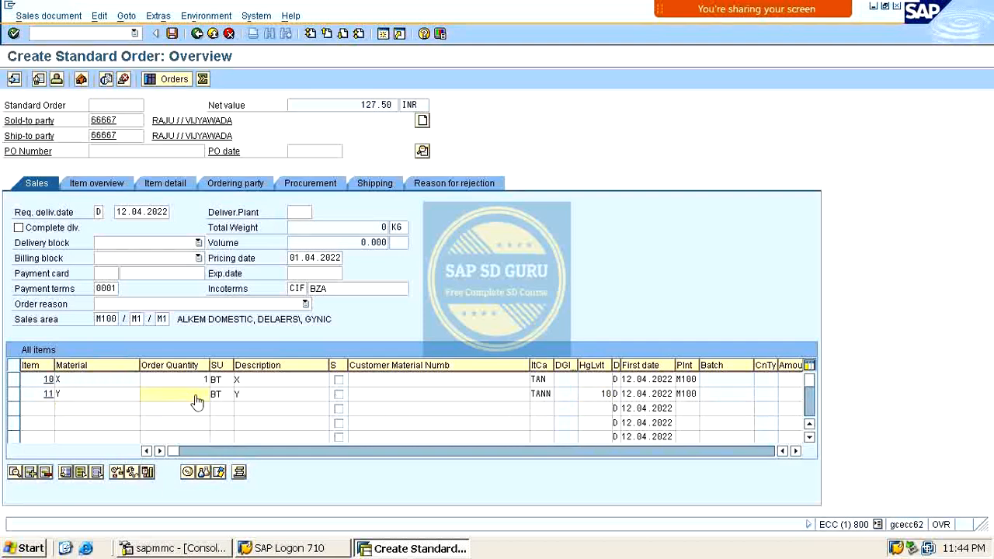
type("1")
key("Return")
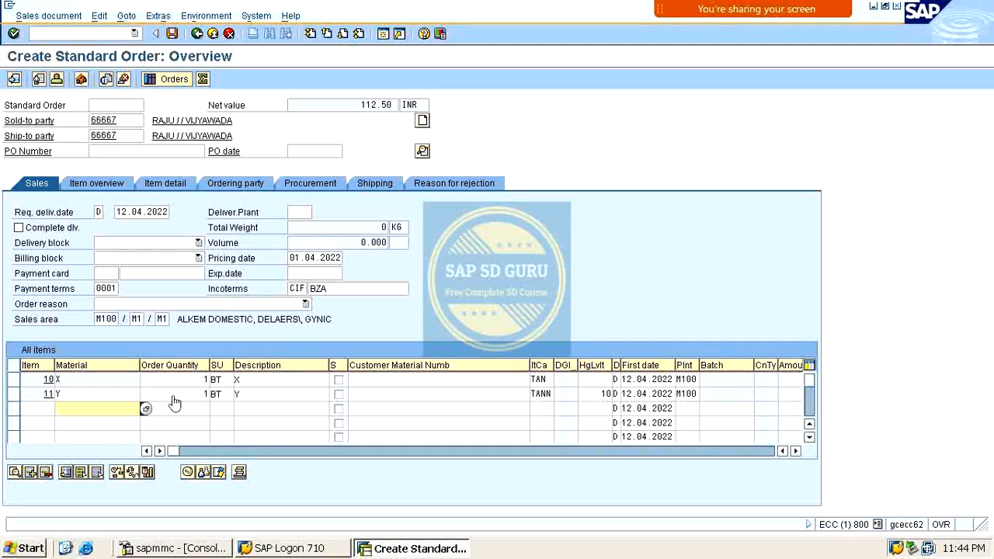
Open the pricing conditions of free-of-charge item 11 and review its pricing elements and net value
double_click(174, 394)
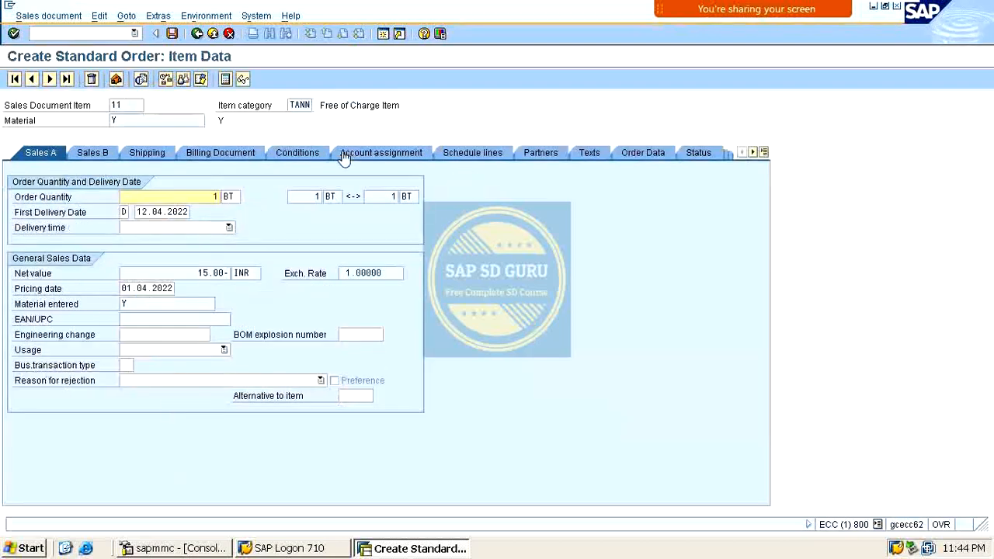
left_click(301, 153)
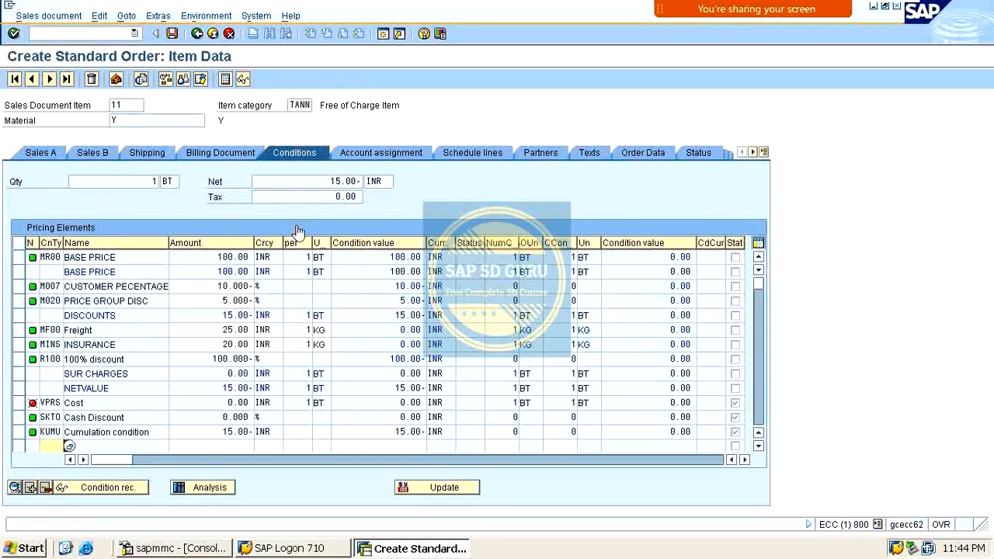
scroll(299, 255, "down", 4)
scroll(299, 255, "up", 2)
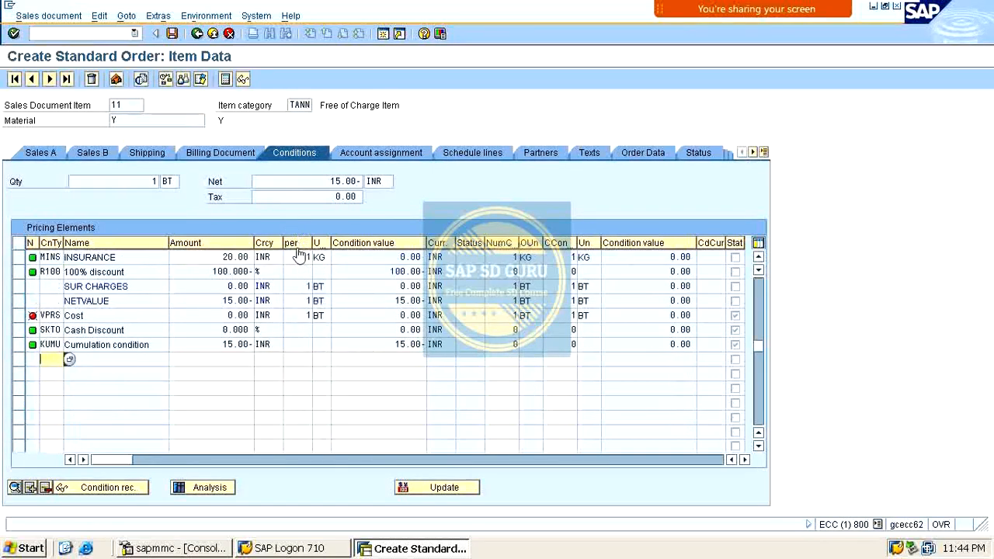
double_click(344, 181)
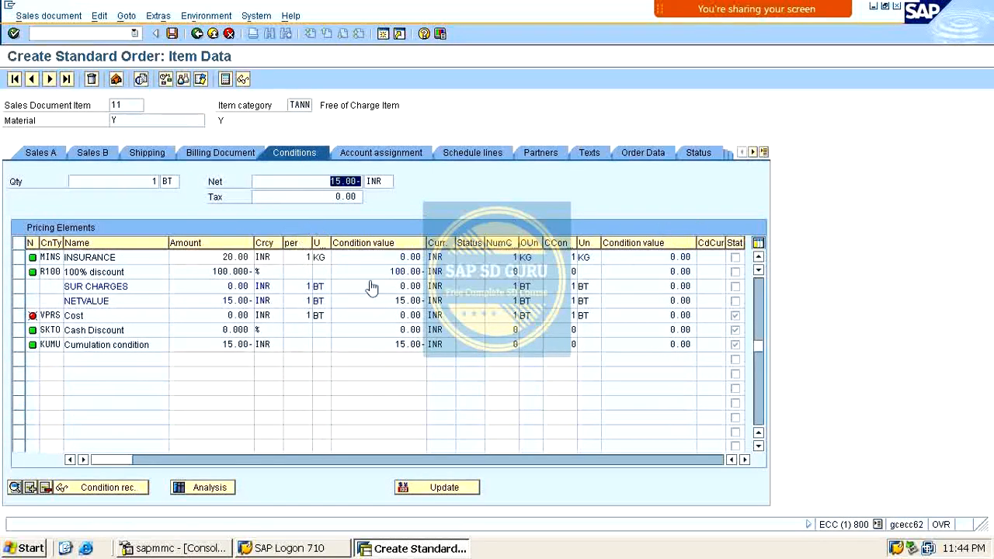
scroll(372, 288, "up", 2)
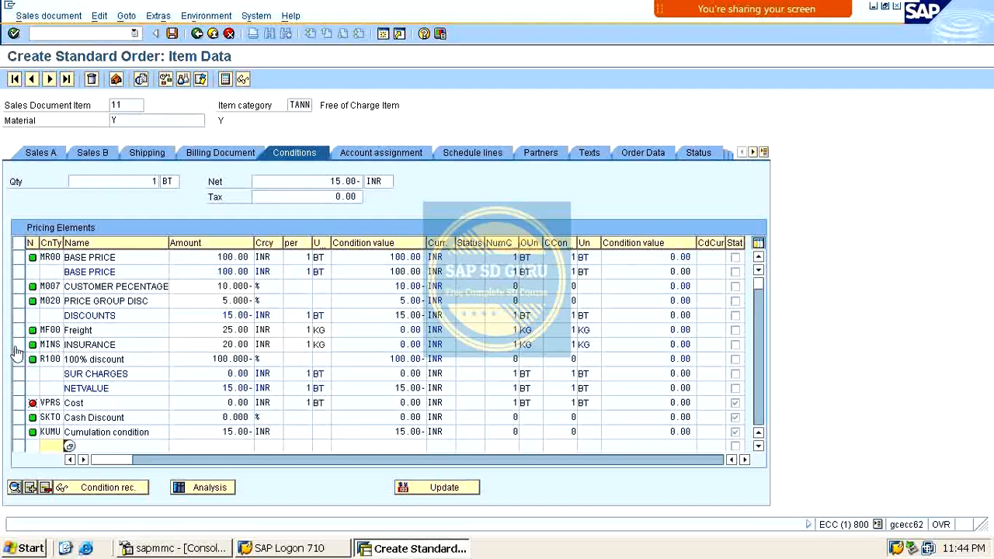
scroll(19, 354, "down", 1)
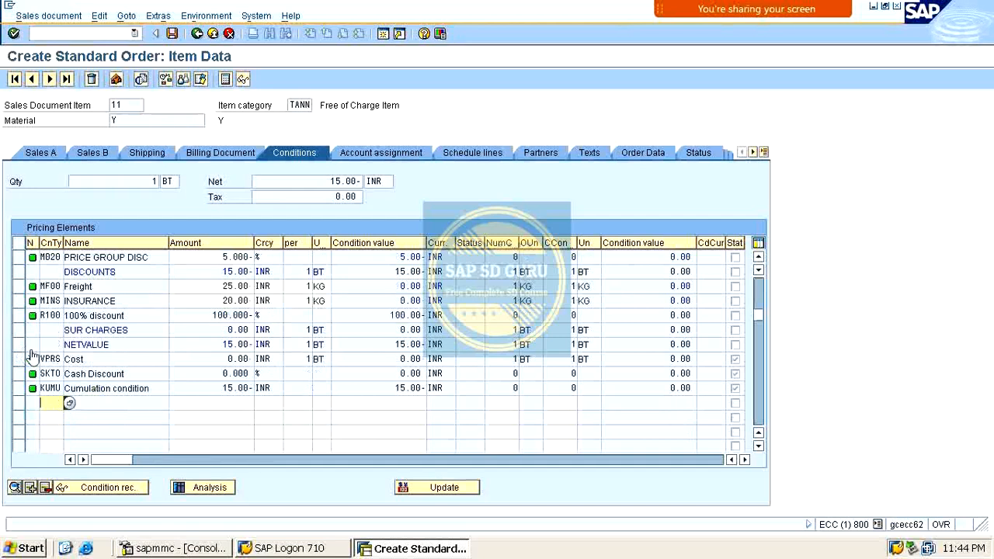
scroll(107, 371, "up", 1)
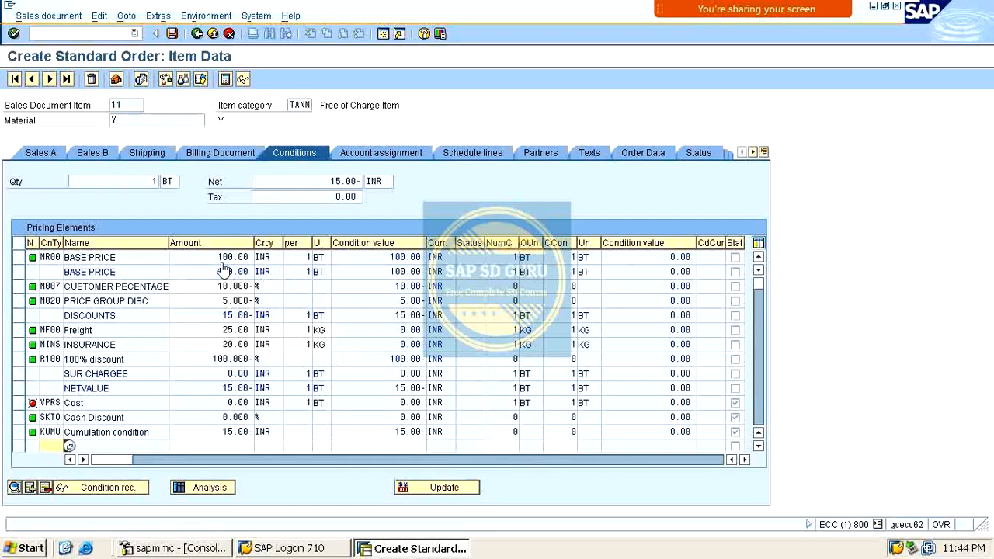
Compare the base price of item 11 with the rate and condition value of its R100 100% discount
left_click_drag(222, 257, 327, 257)
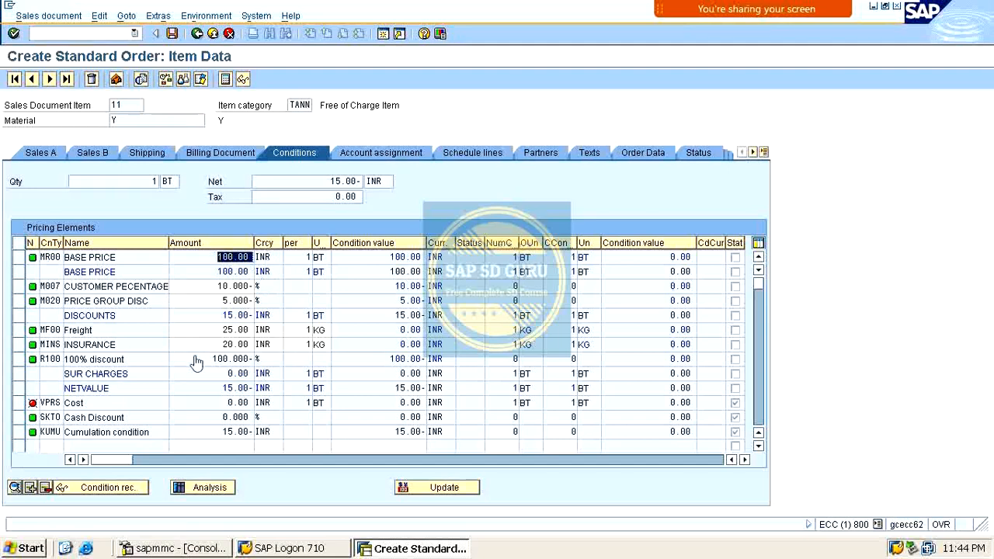
left_click_drag(204, 361, 264, 367)
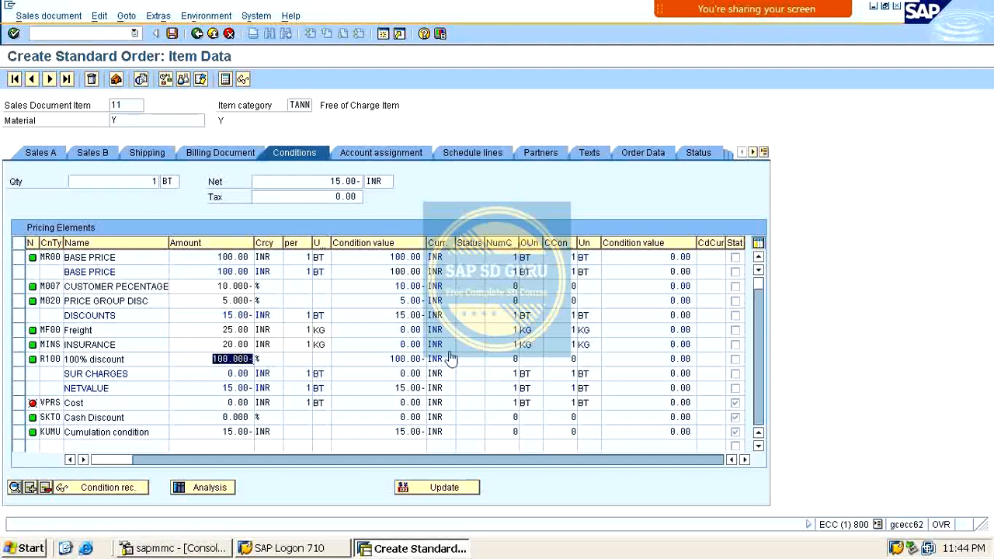
left_click_drag(65, 258, 132, 269)
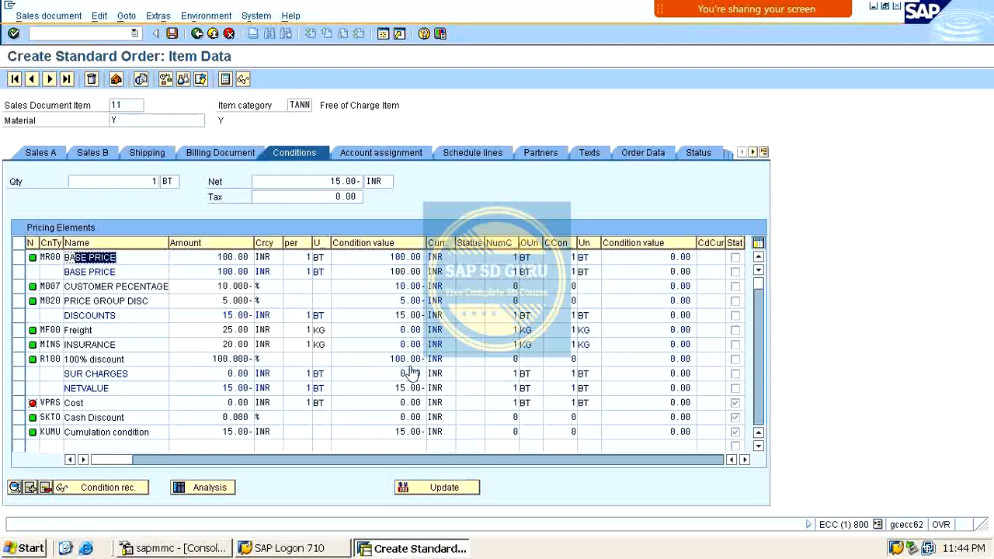
left_click_drag(388, 359, 483, 363)
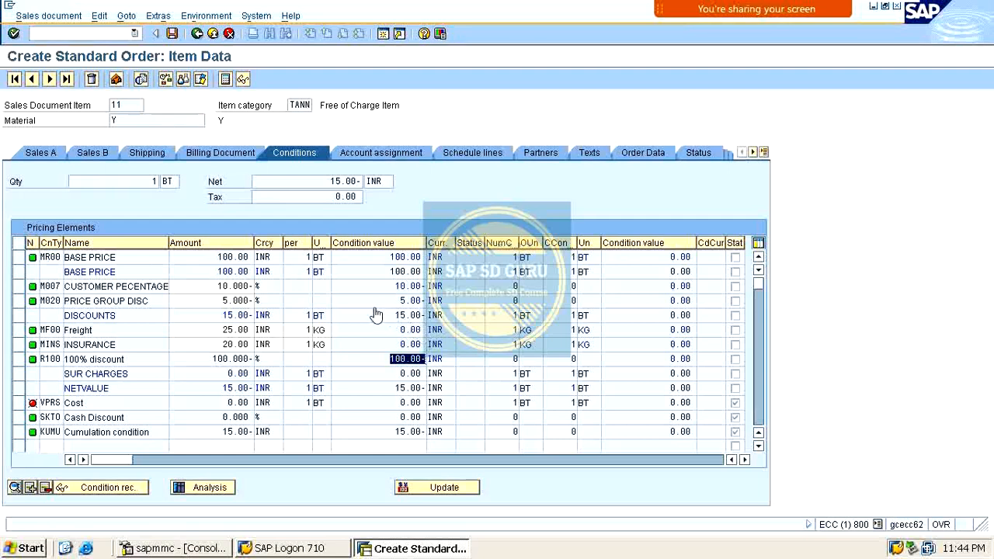
Delete the M007 customer percentage and M020 price group discount conditions from item 11, and check its net value and tax
left_click_drag(19, 285, 18, 302)
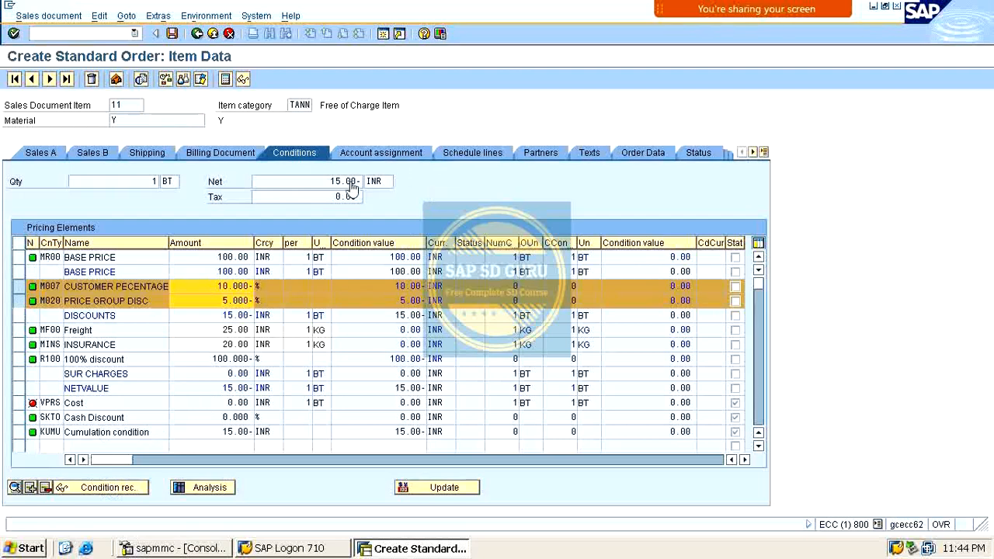
left_click(45, 487)
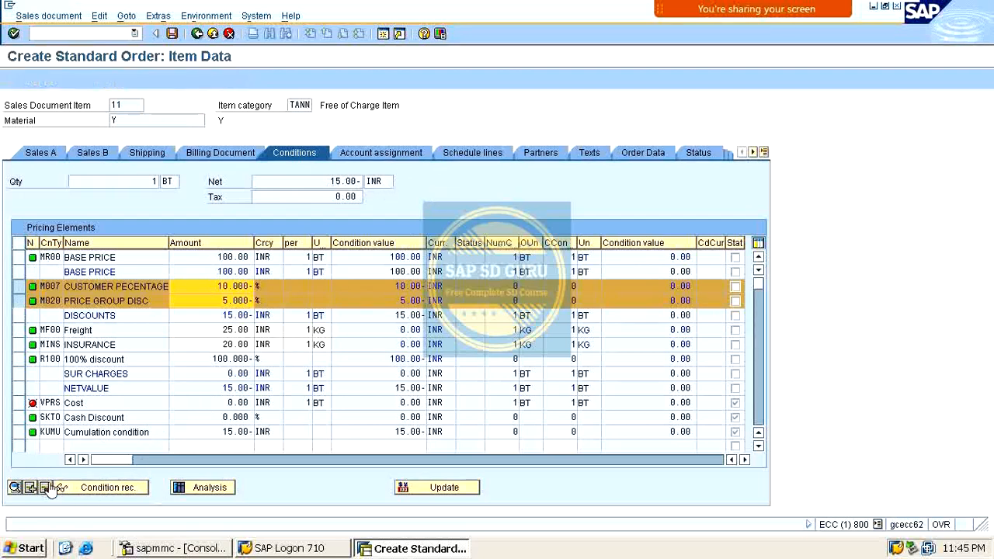
left_click_drag(324, 184, 424, 184)
left_click(325, 201)
left_click_drag(325, 201, 433, 200)
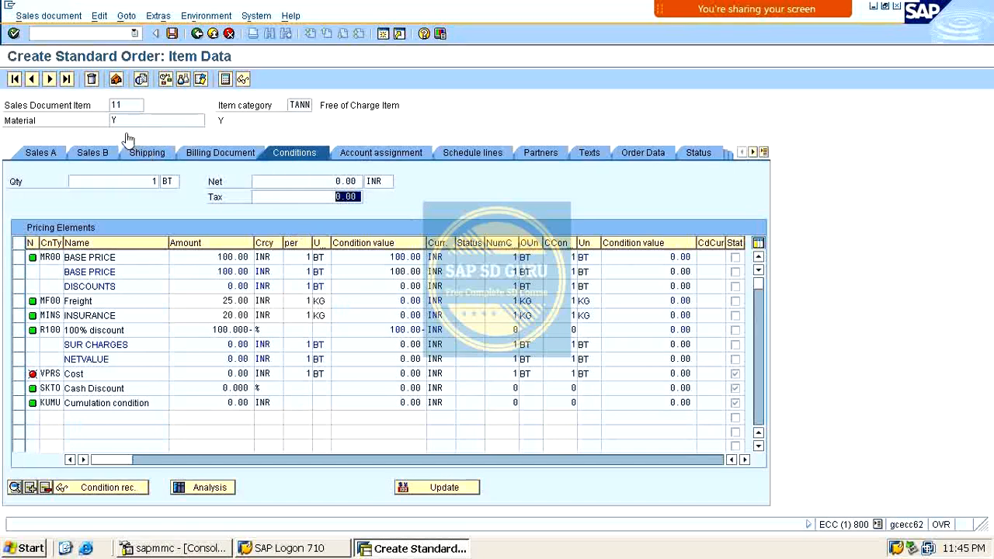
Try to save the order, cancel the save, and leave it unsaved by trying to restart transaction VA01
left_click(175, 36)
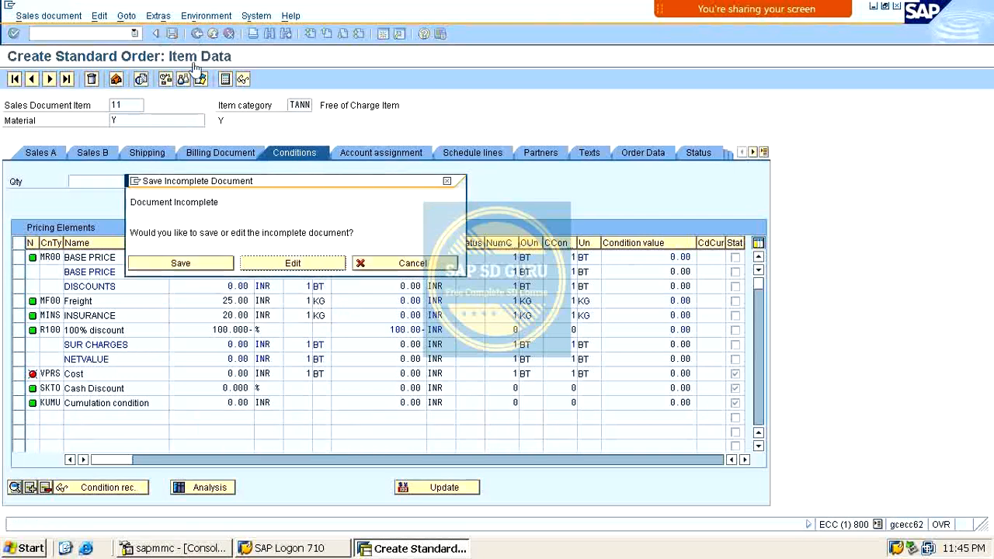
left_click(439, 263)
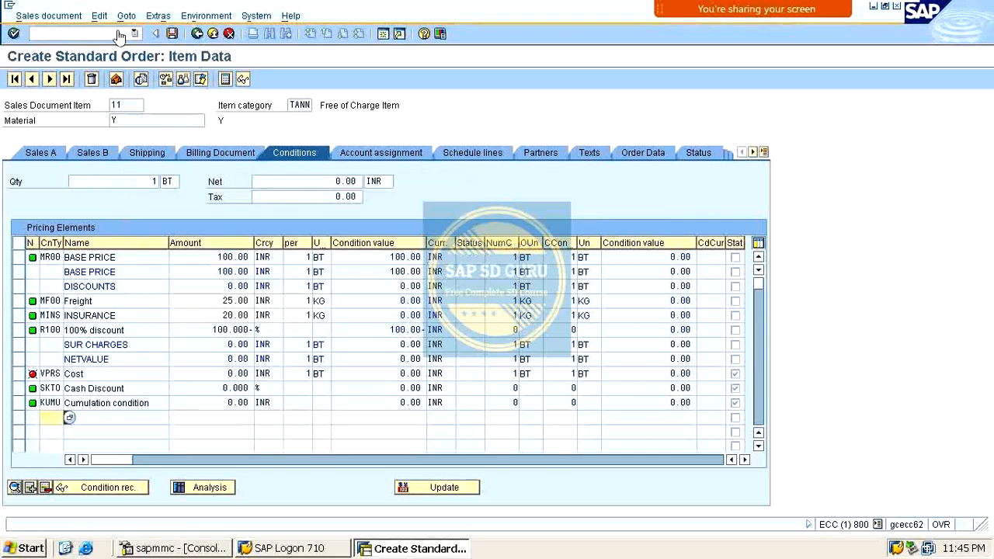
left_click(110, 34)
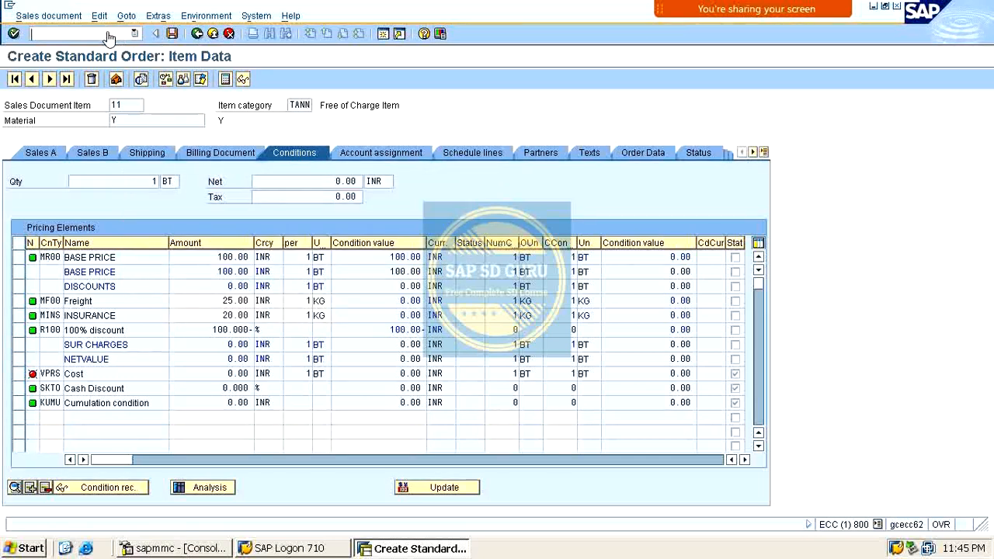
type("/nva01\\")
key("Return")
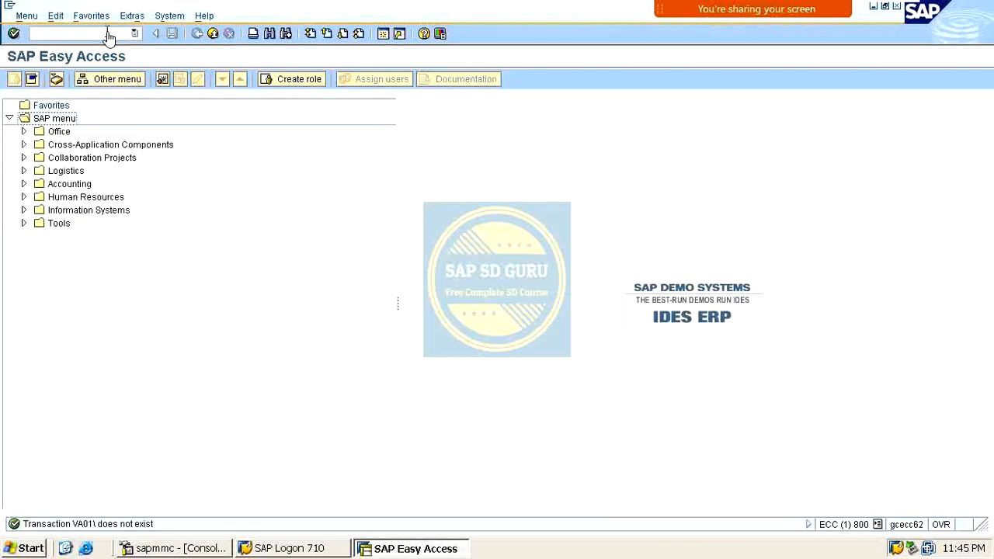
left_click(83, 35)
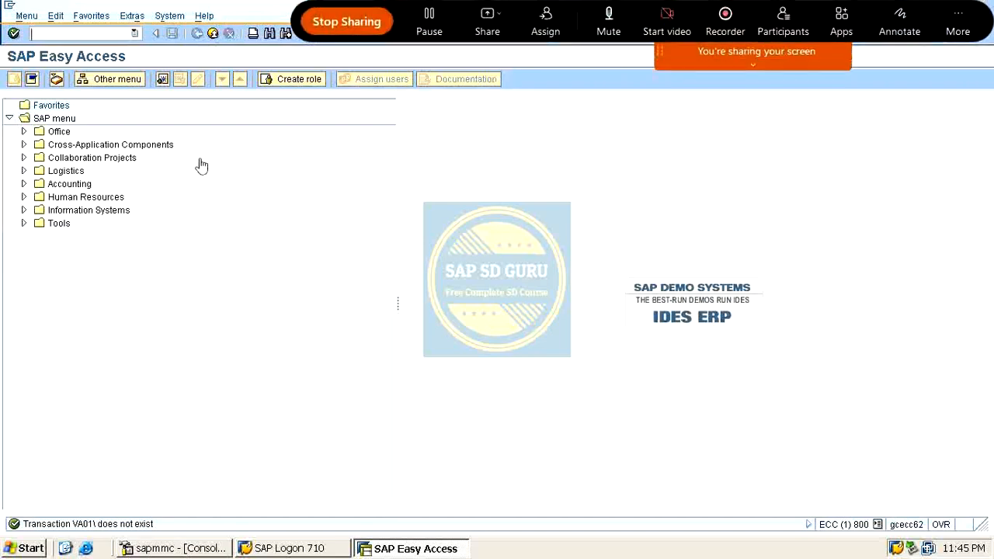
Start annotating and handwrite 28 with a double underline and one more character, followed by a dash, a 0 and another dash
left_click(897, 20)
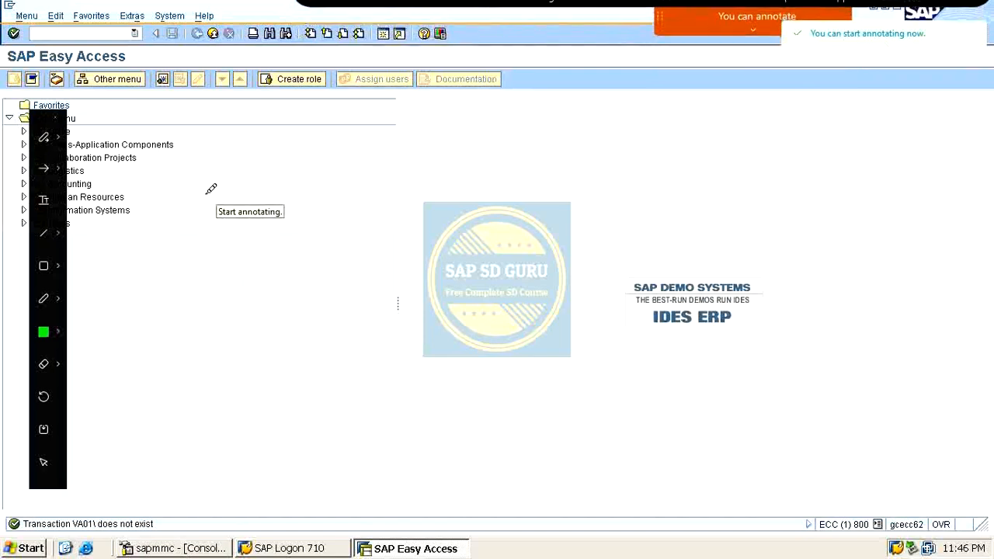
mouse_move(218, 198)
left_mouse_down()
mouse_move(235, 189)
mouse_move(252, 226)
left_mouse_up()
mouse_move(313, 160)
left_mouse_down()
mouse_move(280, 225)
mouse_move(316, 162)
left_mouse_up()
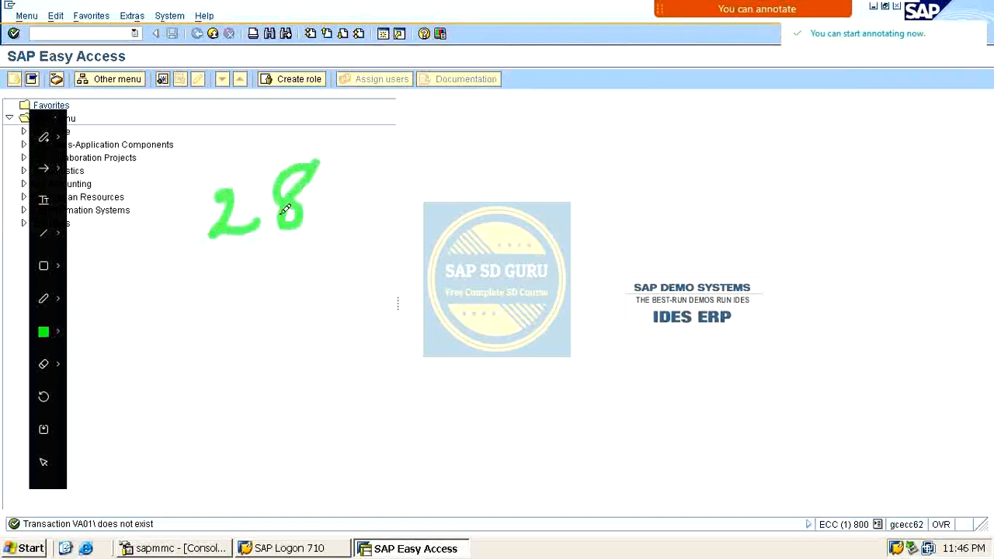
left_click_drag(191, 285, 276, 247)
left_click_drag(193, 309, 276, 278)
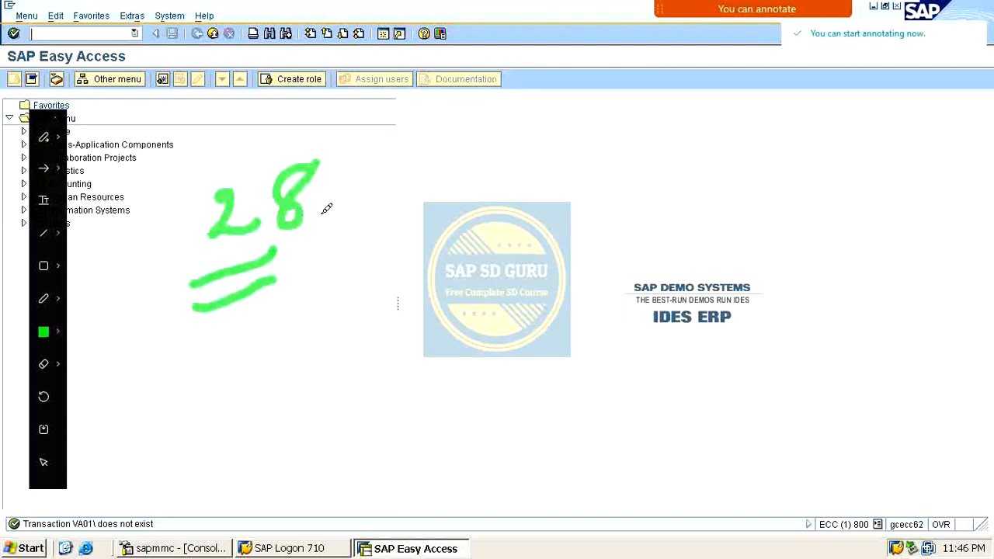
mouse_move(338, 194)
left_mouse_down()
mouse_move(374, 179)
mouse_move(361, 230)
mouse_move(386, 227)
mouse_move(366, 251)
left_mouse_up()
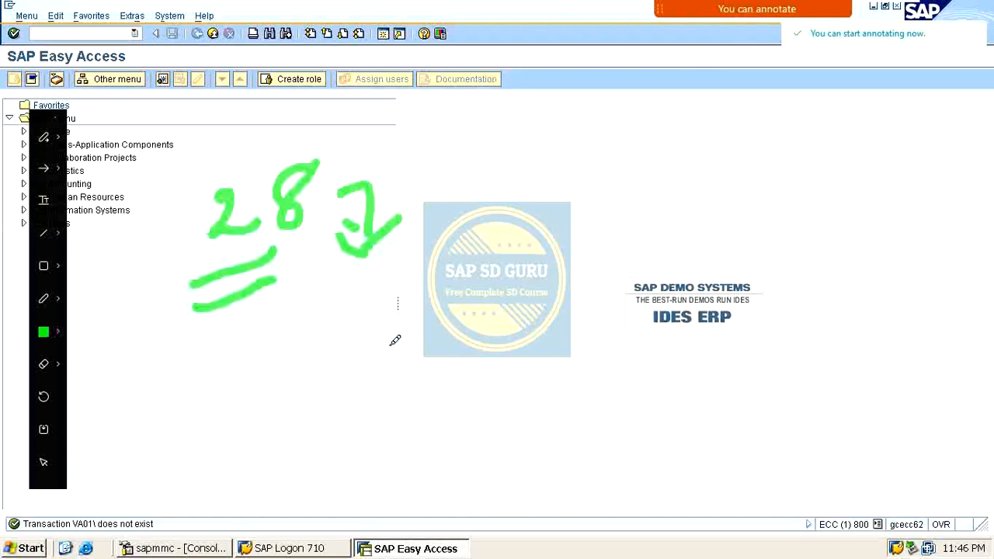
left_click_drag(449, 282, 449, 282)
left_click_drag(627, 202, 660, 205)
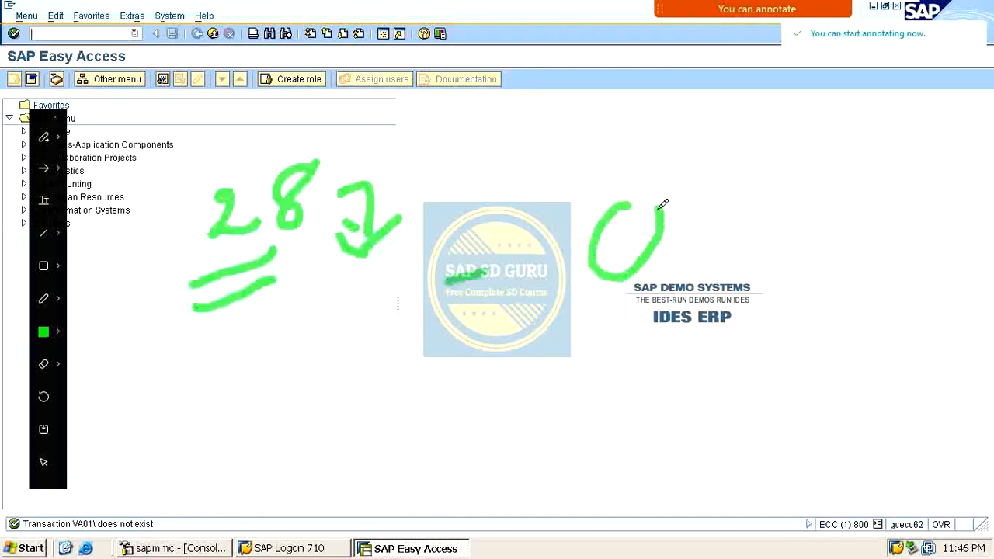
left_click_drag(734, 225, 803, 186)
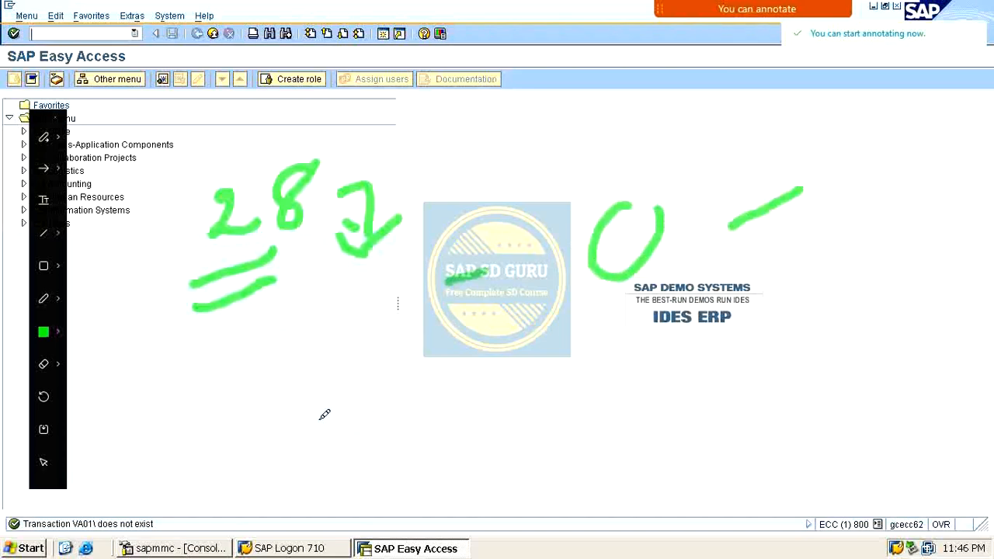
Handwrite 100% below the figures, draw two long underlines beneath it, and clear the annotations
left_click_drag(304, 339, 309, 386)
left_click_drag(353, 341, 359, 341)
left_click_drag(427, 325, 383, 378)
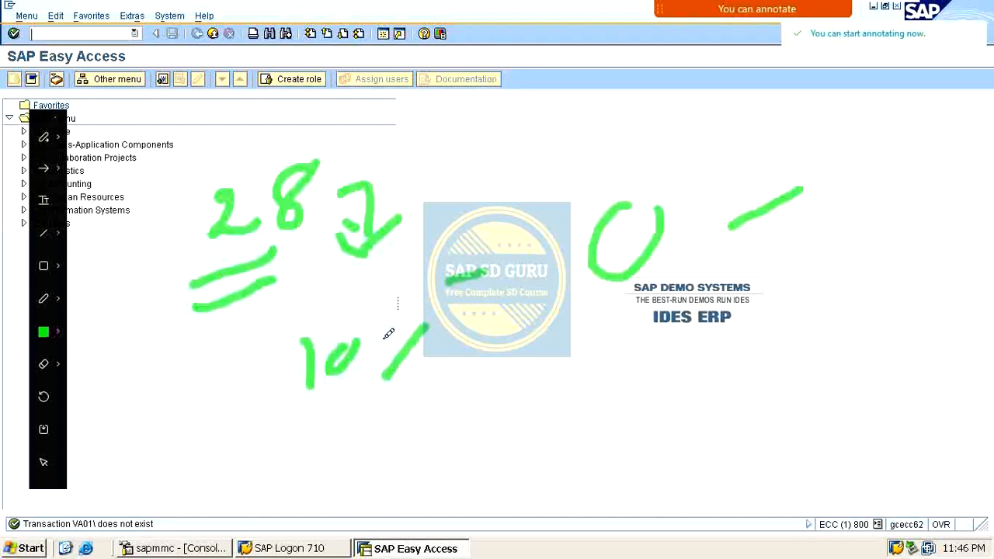
left_click_drag(382, 331, 405, 329)
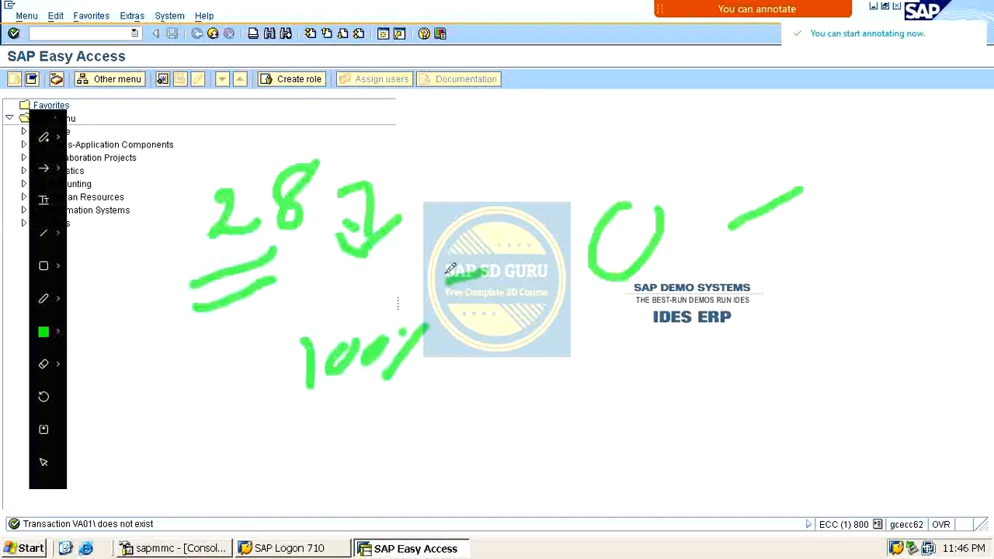
left_click_drag(235, 485, 519, 424)
left_click_drag(368, 479, 600, 458)
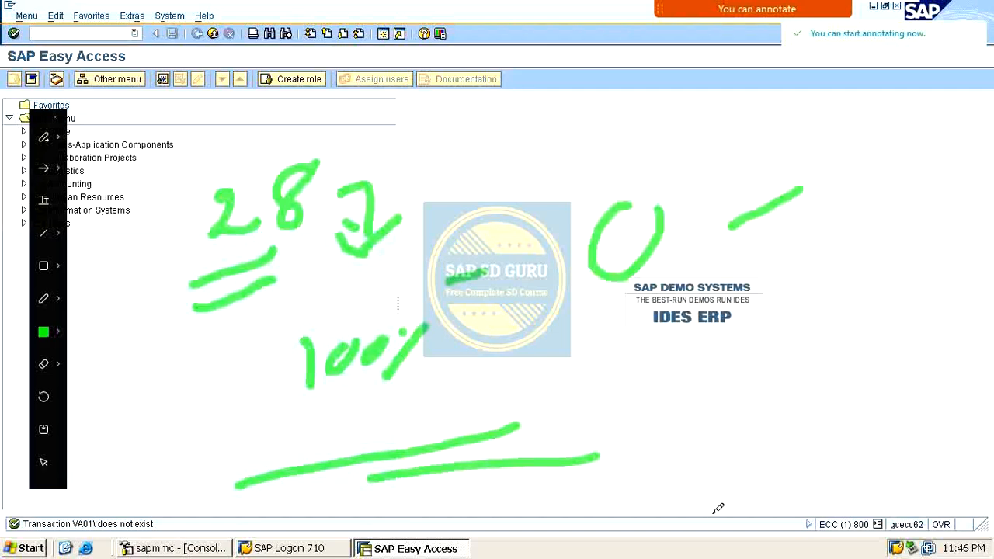
key("Escape")
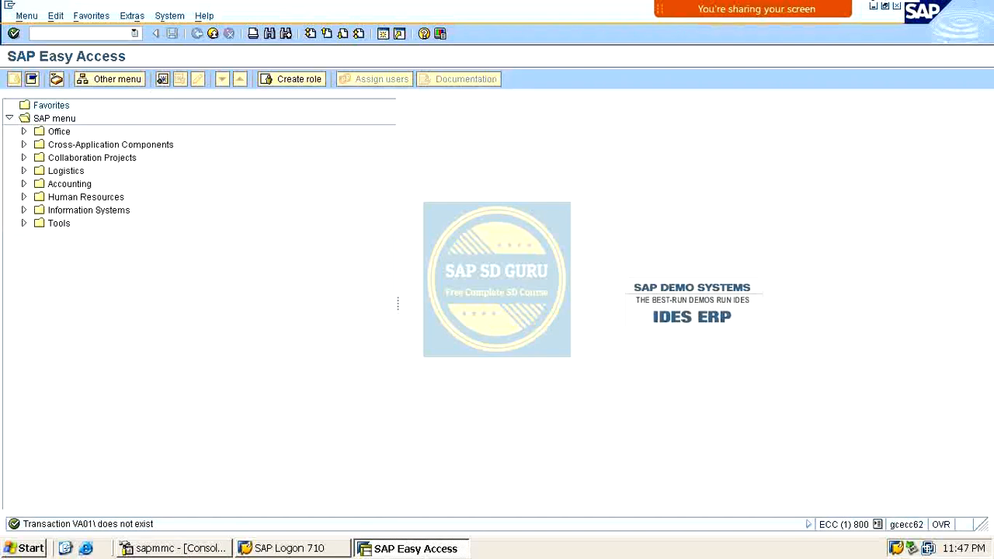
Restart annotating and sketch "Ta" with an arrow to "rec", a return arrow, and a downward arrow to "A seq"
mouse_move(753, 8)
left_click(900, 20)
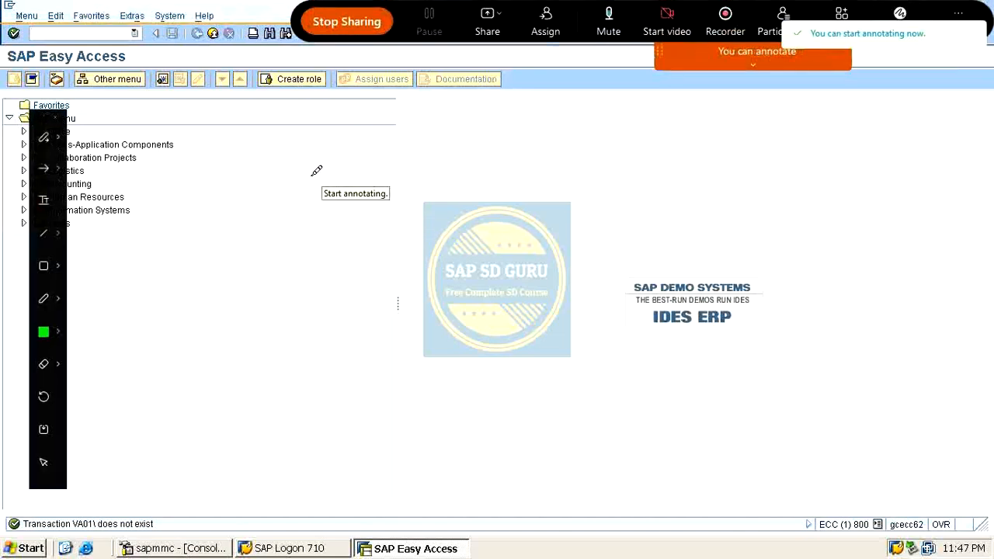
mouse_move(309, 200)
left_mouse_down()
mouse_move(315, 165)
mouse_move(344, 150)
mouse_move(359, 203)
left_mouse_up()
mouse_move(400, 168)
left_mouse_down()
mouse_move(488, 129)
mouse_move(483, 186)
left_mouse_up()
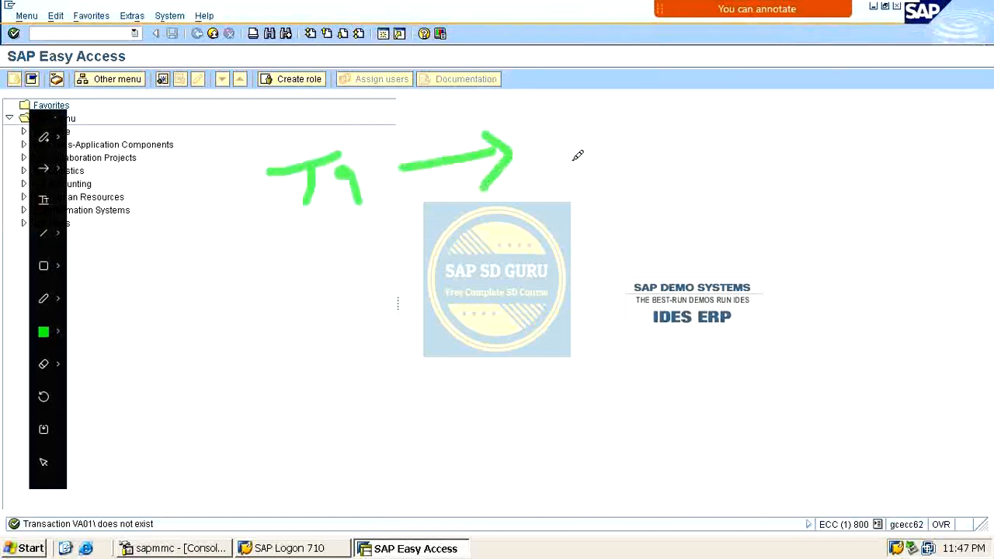
mouse_move(581, 148)
left_mouse_down()
mouse_move(612, 158)
mouse_move(639, 135)
mouse_move(689, 157)
mouse_move(732, 111)
mouse_move(806, 180)
left_mouse_up()
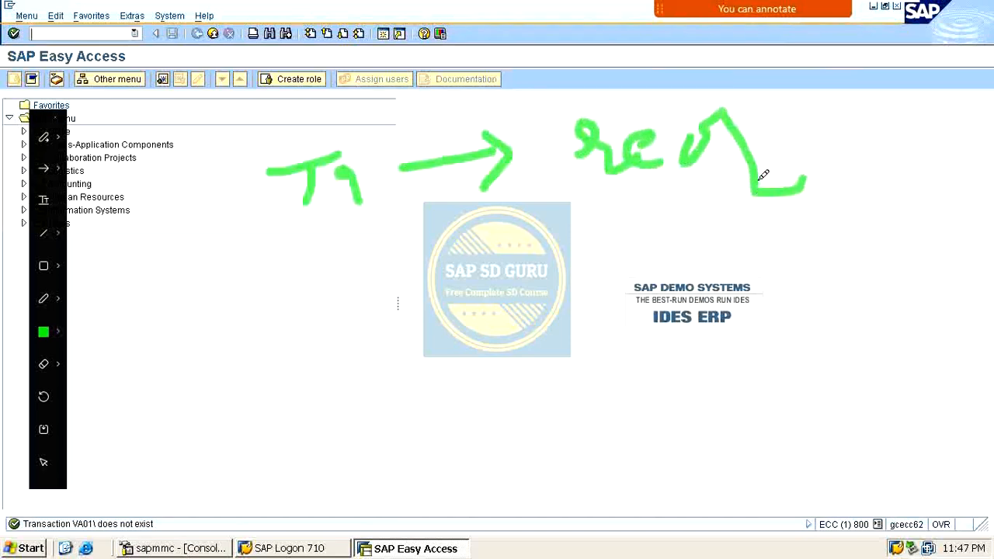
mouse_move(588, 99)
left_mouse_down()
mouse_move(410, 96)
mouse_move(359, 139)
mouse_move(409, 122)
left_mouse_up()
mouse_move(332, 232)
left_mouse_down()
mouse_move(374, 287)
mouse_move(373, 307)
left_mouse_up()
mouse_move(432, 341)
left_mouse_down()
mouse_move(436, 309)
mouse_move(466, 320)
mouse_move(466, 305)
mouse_move(475, 307)
mouse_move(489, 330)
mouse_move(547, 280)
mouse_move(637, 280)
mouse_move(732, 242)
left_mouse_up()
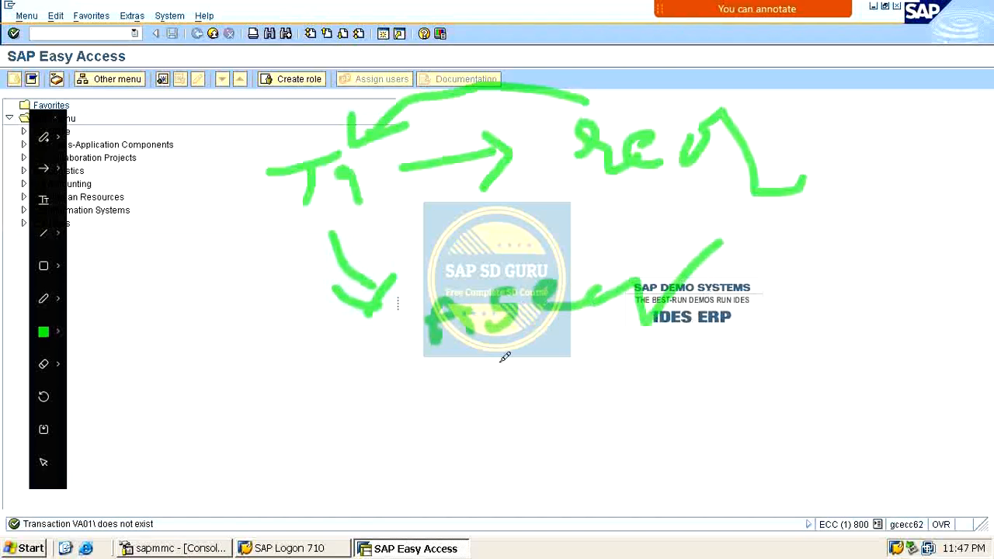
Extend the condition technique sketch with a downward arrow to "c. ty", a long dividing line, and "P. P" beyond it
mouse_move(502, 360)
left_mouse_down()
mouse_move(521, 395)
mouse_move(564, 414)
mouse_move(571, 365)
mouse_move(626, 398)
left_mouse_up()
left_click(652, 380)
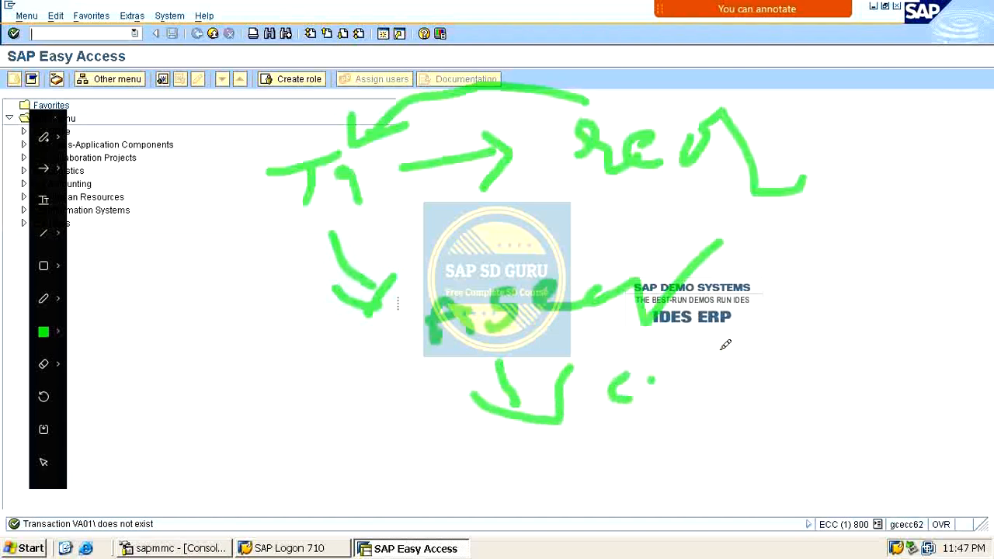
left_click_drag(726, 344, 716, 380)
mouse_move(695, 367)
left_mouse_down()
mouse_move(781, 333)
mouse_move(799, 362)
left_mouse_up()
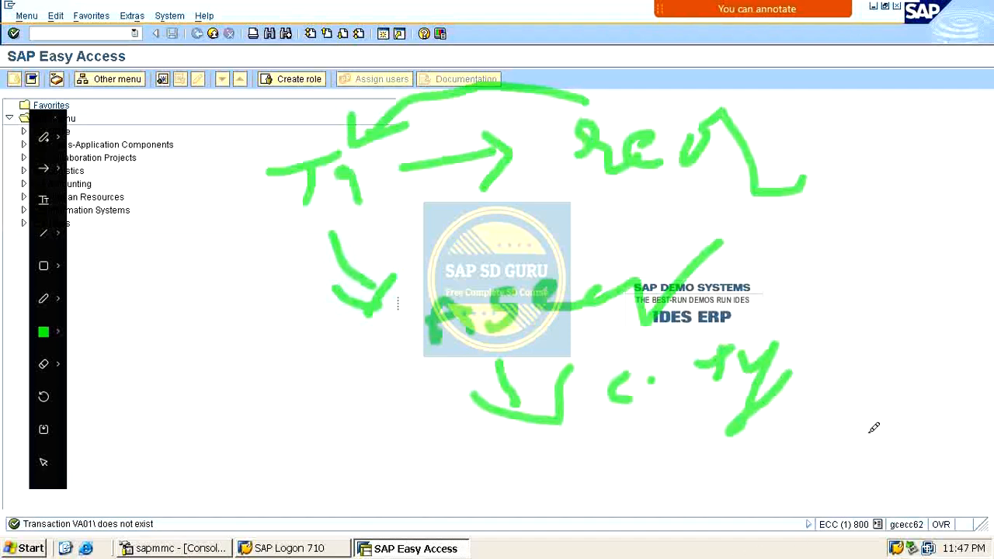
left_click_drag(850, 238, 805, 514)
mouse_move(875, 446)
left_mouse_down()
mouse_move(876, 402)
mouse_move(863, 434)
left_mouse_up()
left_click(896, 444)
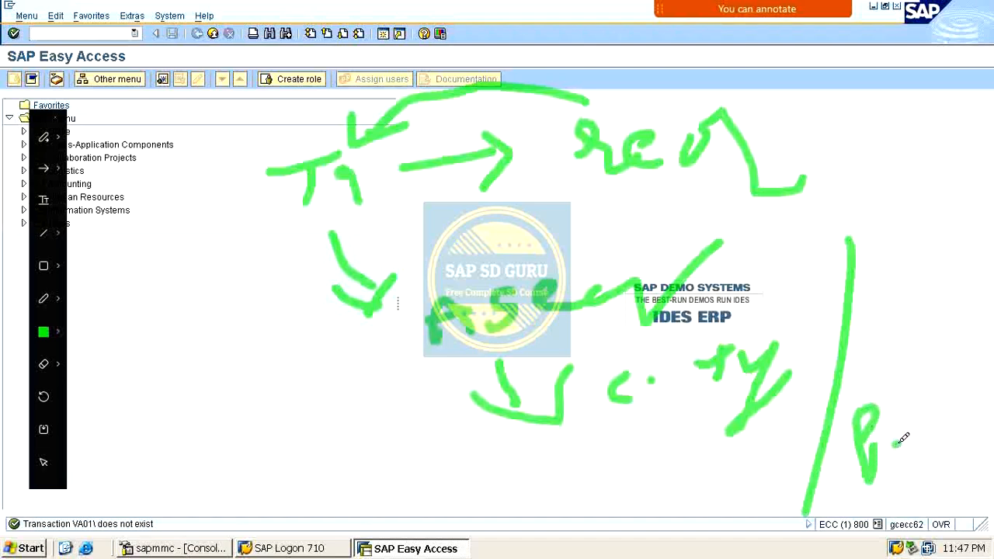
mouse_move(942, 405)
left_mouse_down()
mouse_move(935, 452)
mouse_move(968, 429)
left_mouse_up()
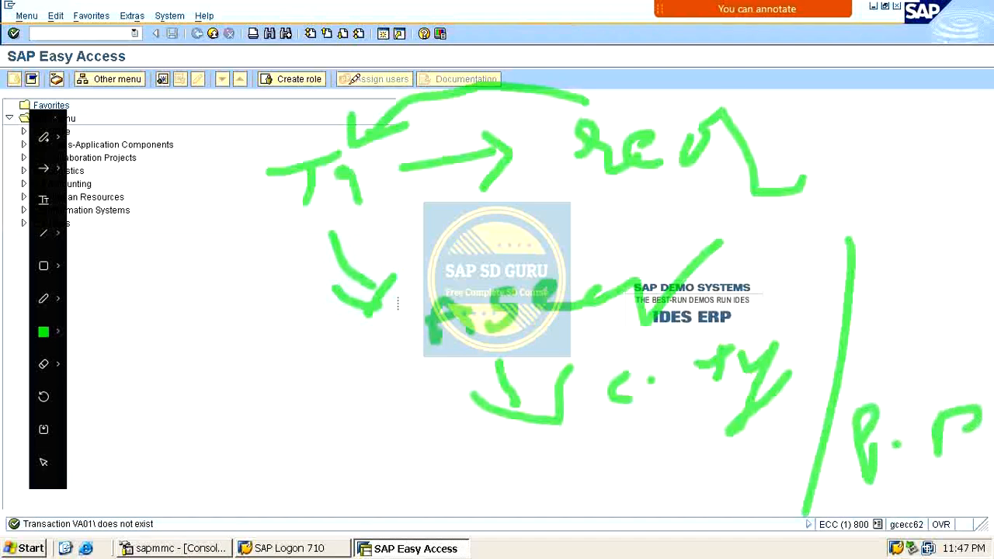
Circle the whole condition technique sketch, box the "A seq" note, and clear the annotations
mouse_move(295, 112)
left_mouse_down()
mouse_move(281, 132)
mouse_move(432, 428)
mouse_move(971, 500)
mouse_move(960, 192)
mouse_move(623, 39)
mouse_move(230, 72)
left_mouse_up()
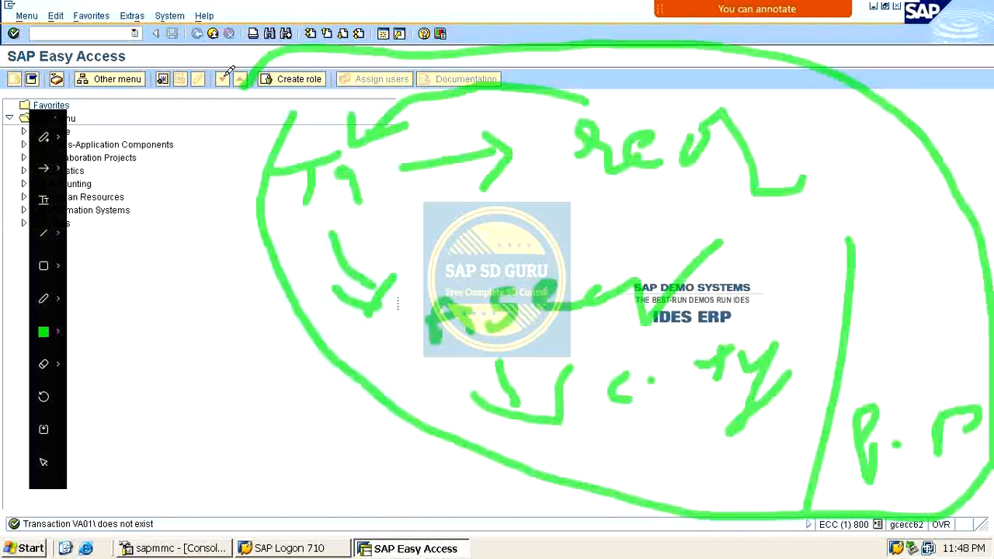
mouse_move(412, 310)
left_mouse_down()
mouse_move(575, 269)
mouse_move(703, 274)
mouse_move(503, 322)
mouse_move(436, 307)
mouse_move(450, 265)
left_mouse_up()
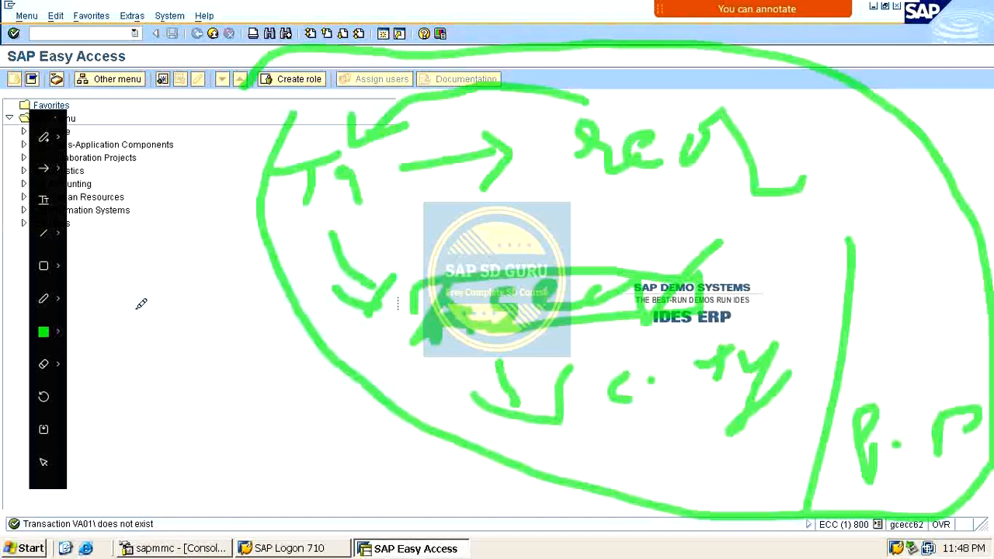
key("Escape")
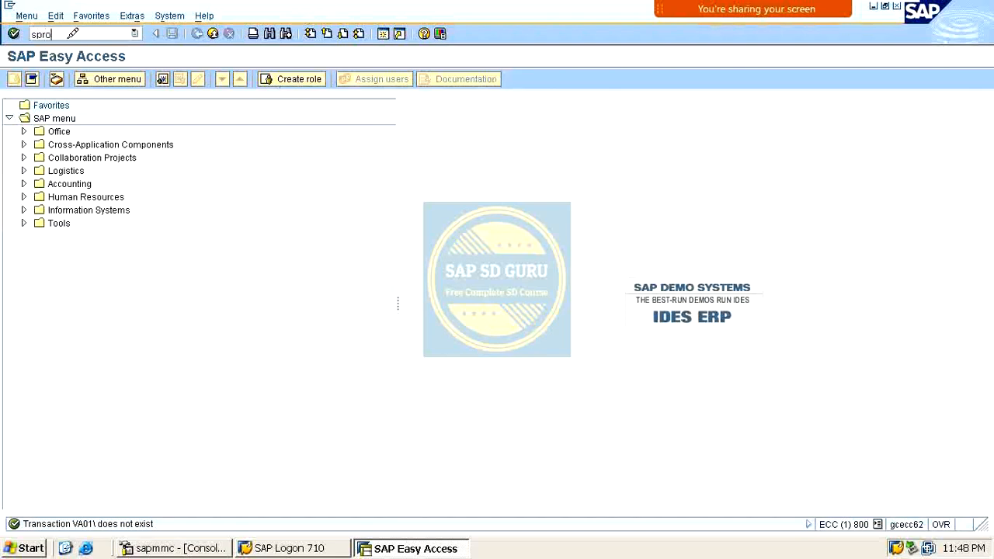
Run transaction SPRO, open the SAP Reference IMG, and expand Sales and Distribution, Basic Functions, Free Goods
key("Return")
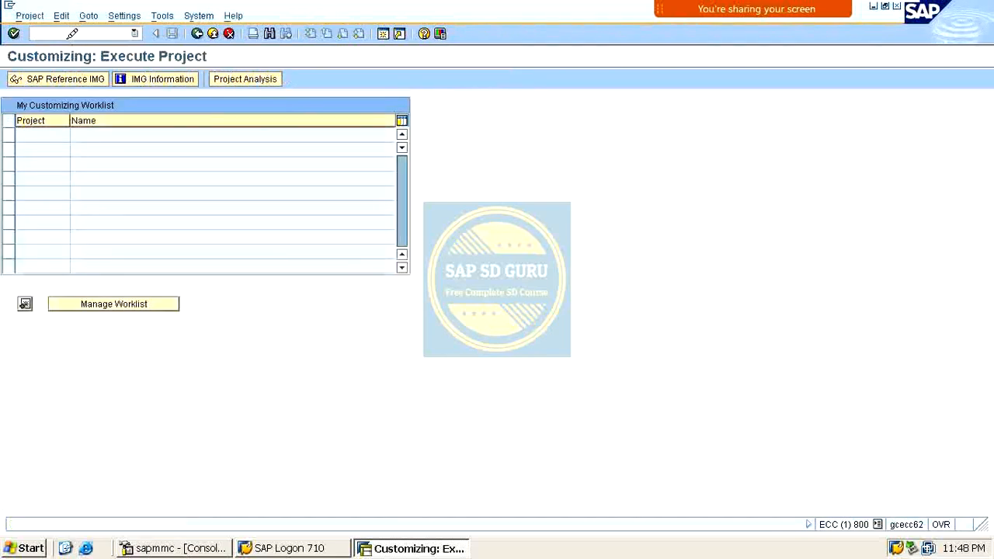
left_click(47, 78)
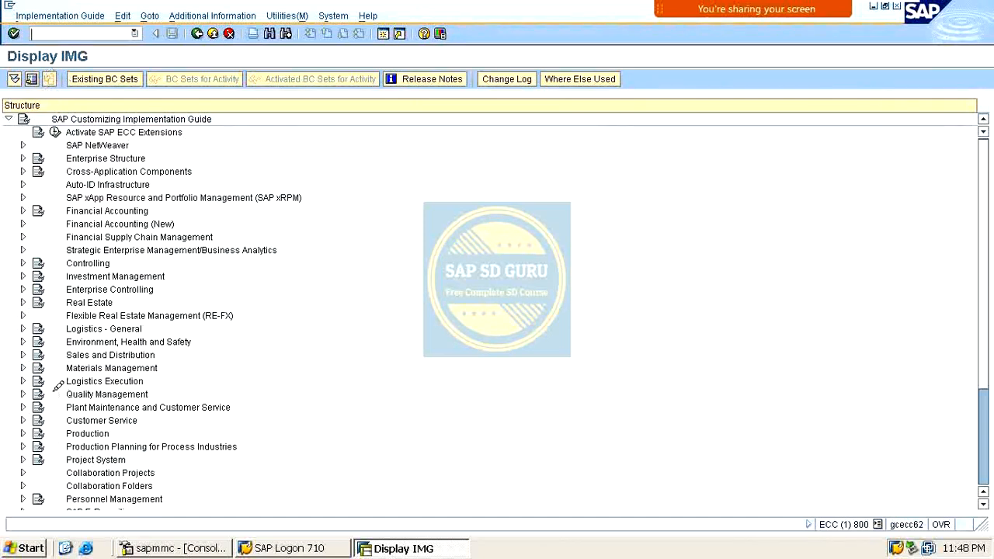
left_click(21, 354)
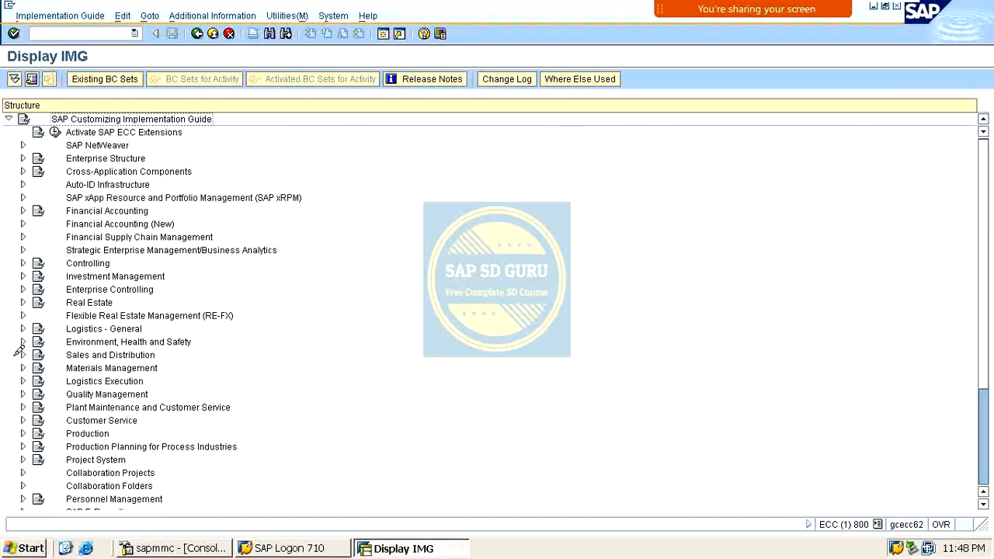
left_click(23, 355)
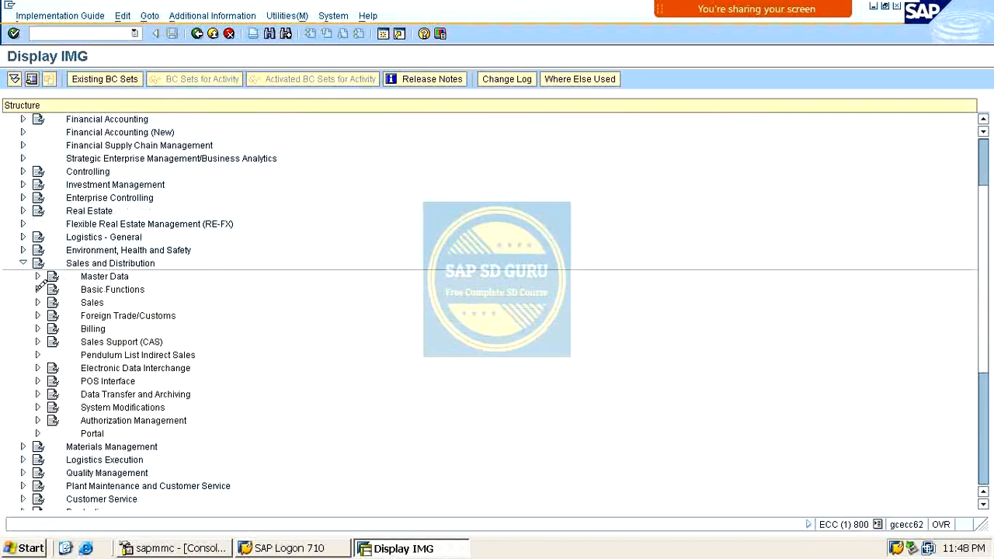
left_click(38, 289)
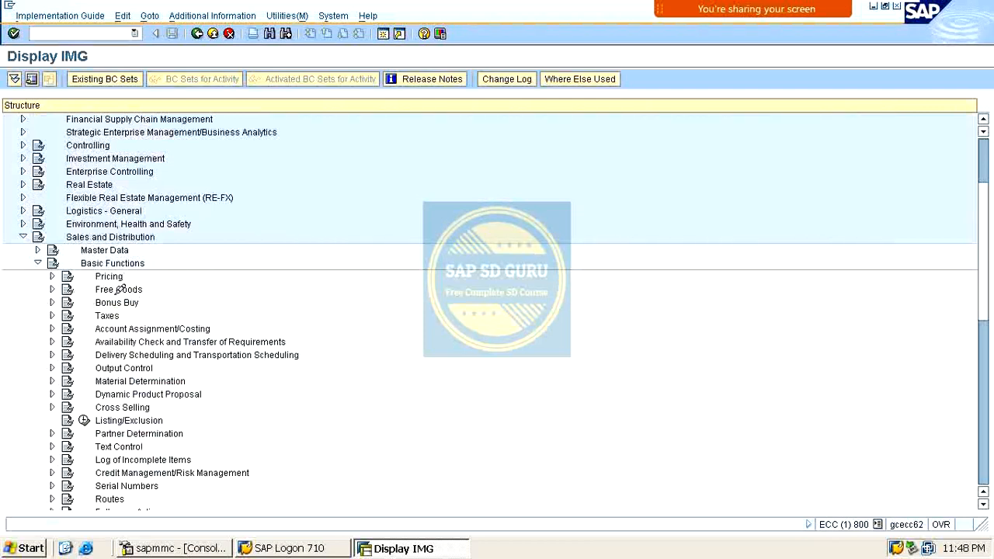
left_click(53, 289)
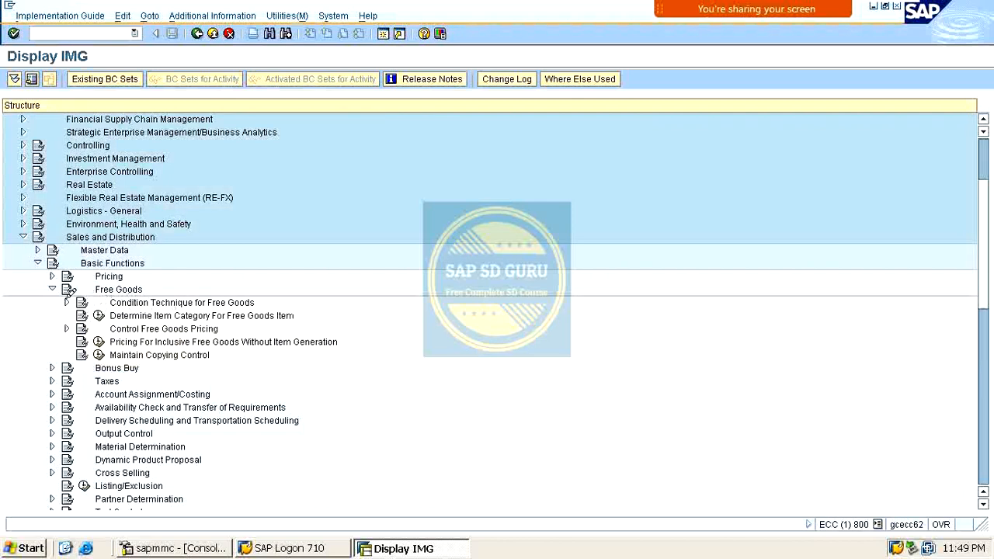
Open Maintain Condition Tables under Condition Technique for Free Goods and bring up the field selection for a new table
left_click(67, 302)
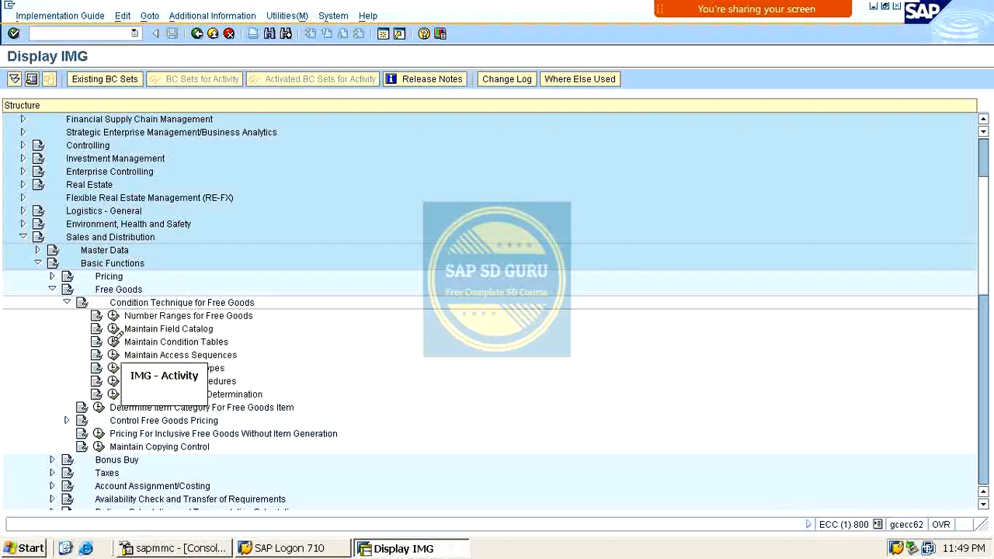
left_click(113, 342)
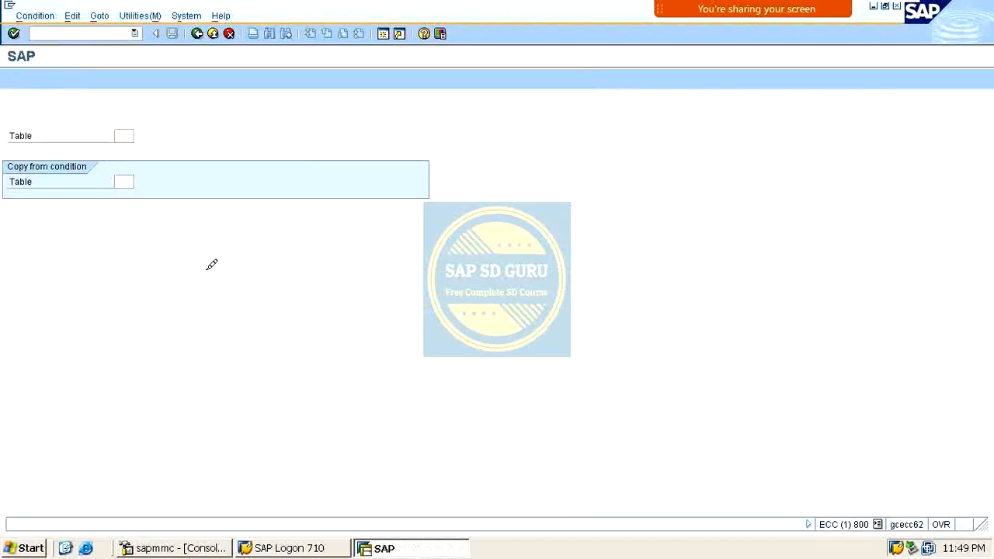
key("Return")
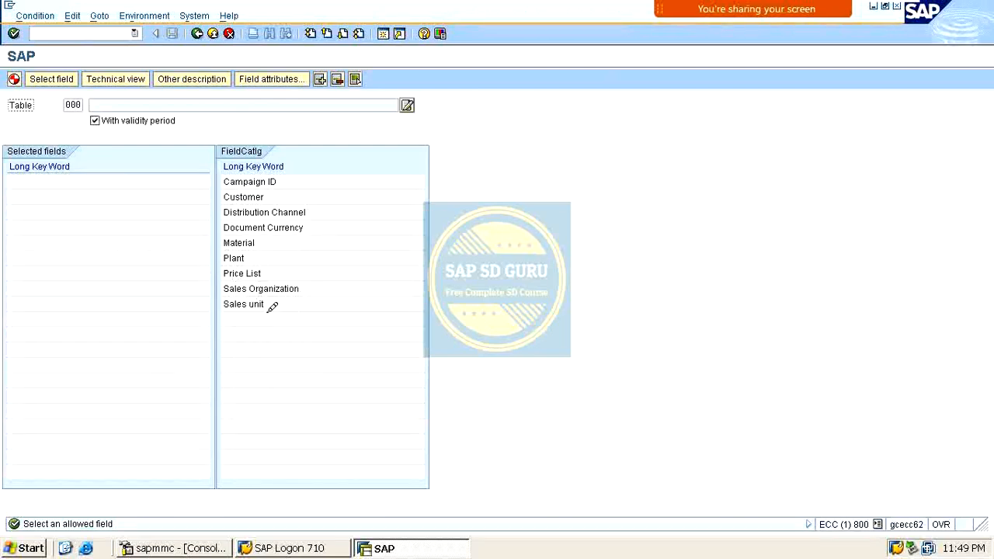
double_click(262, 196)
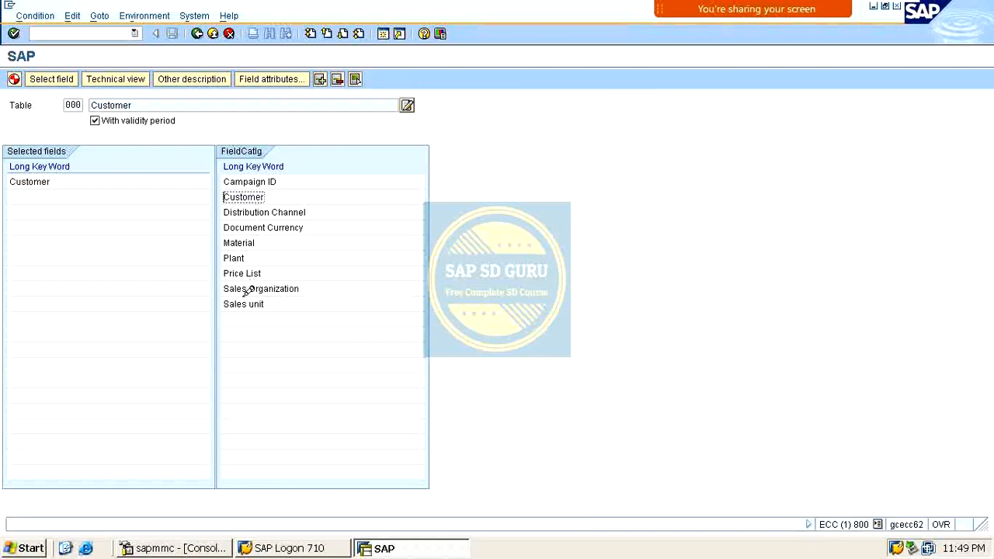
left_click(45, 180)
left_click(337, 79)
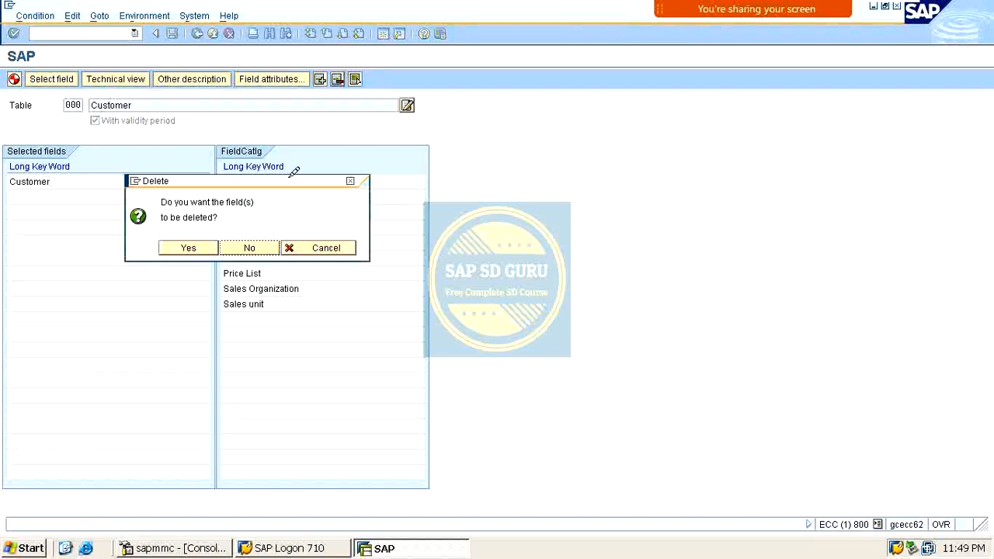
left_click(192, 247)
Add Sales Organization, Customer and Material, in that order, as the key fields of the new free goods condition table
double_click(272, 286)
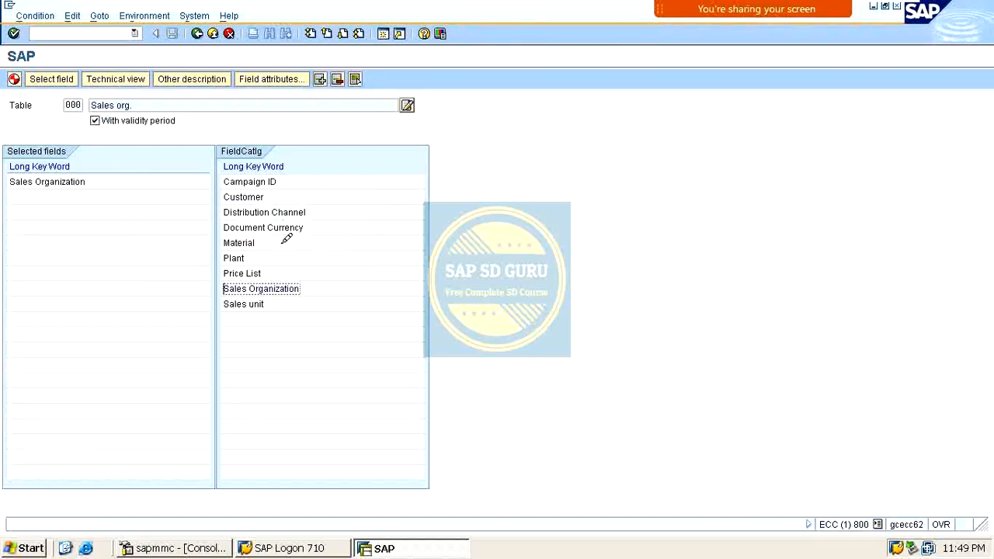
double_click(256, 195)
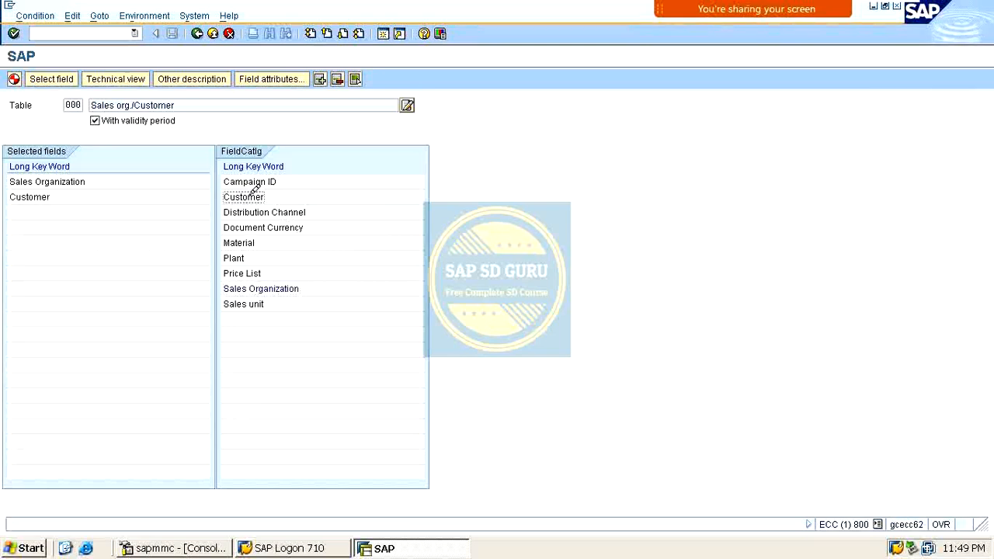
double_click(244, 241)
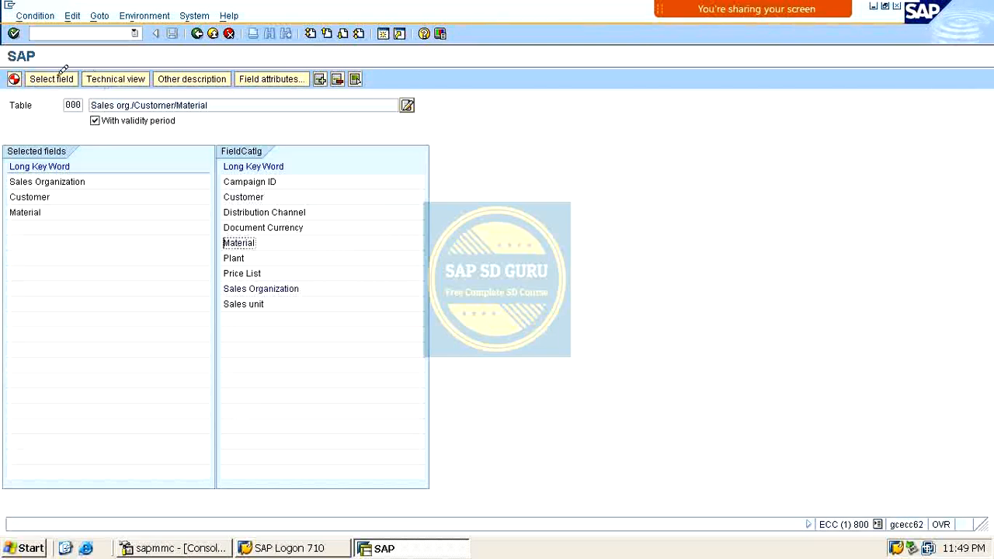
Generate the Sales org./Customer/Material condition table in package ZSD0 under workbench request ECCK900007 and review the generation log
left_click(14, 79)
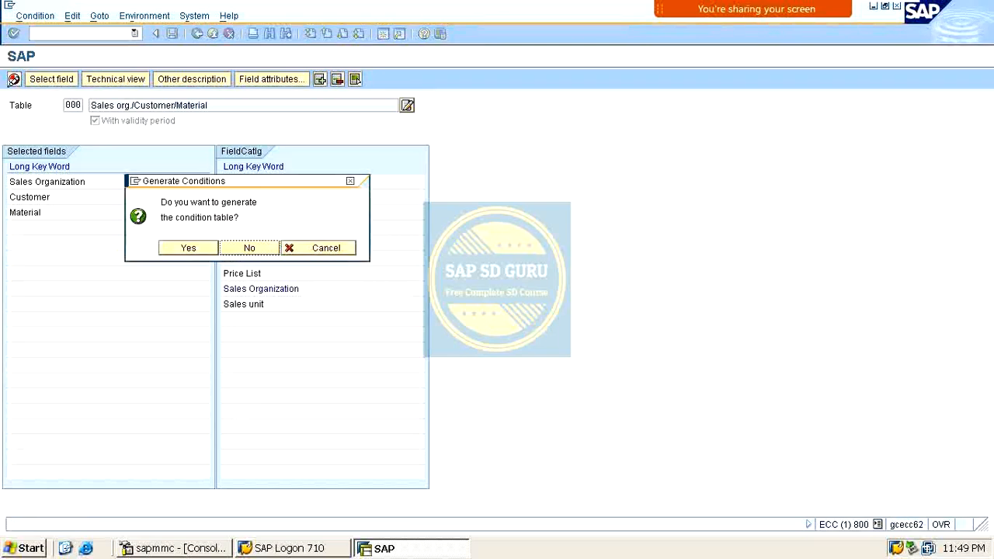
left_click(188, 247)
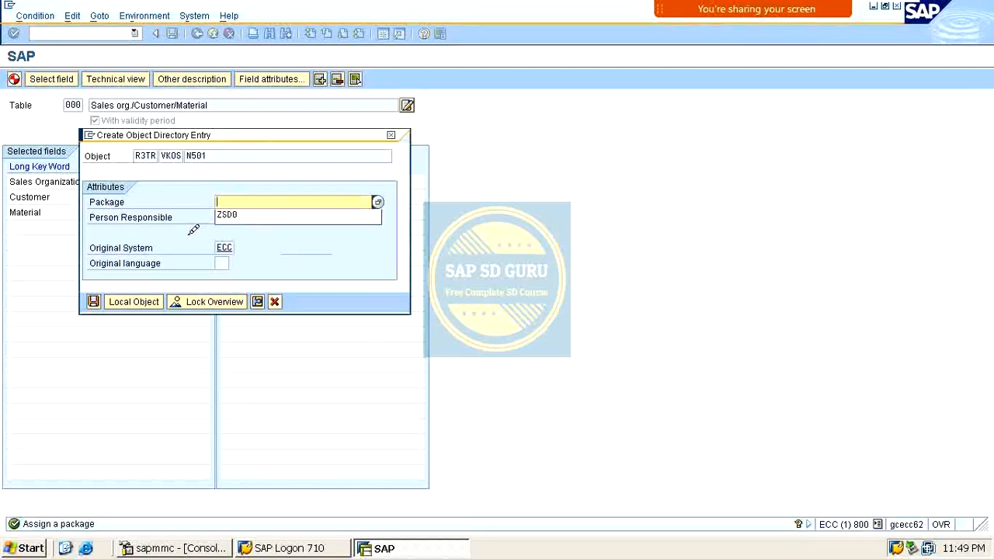
key("Down")
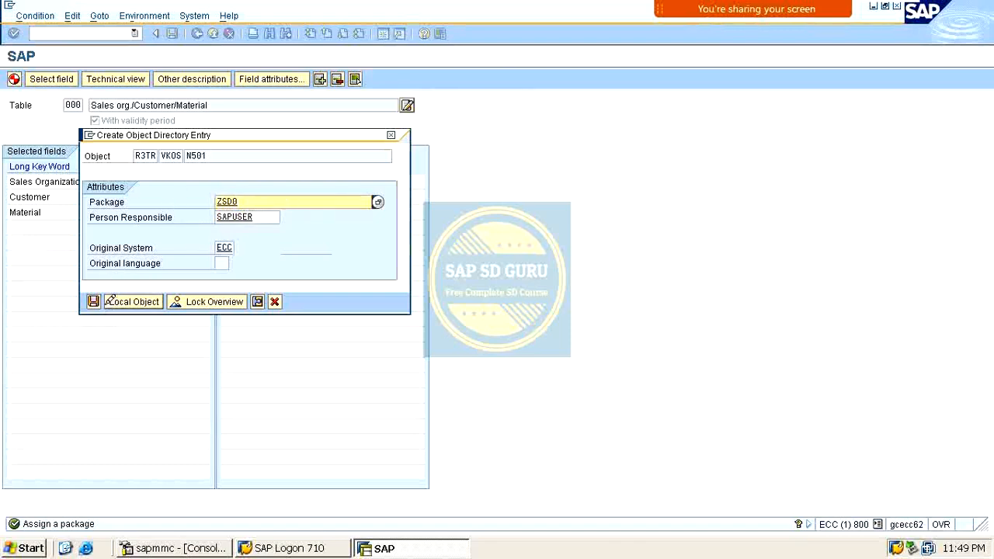
left_click(93, 302)
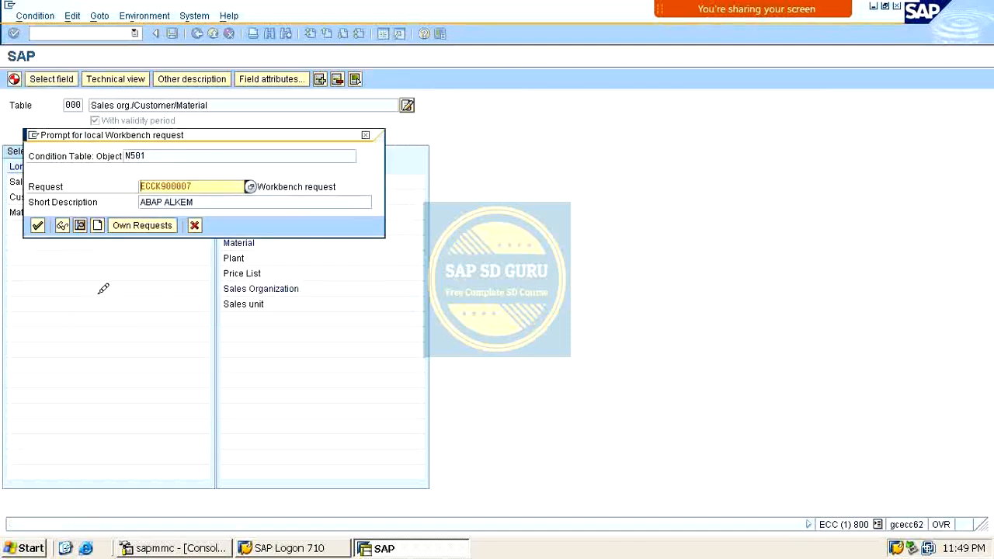
key("Return")
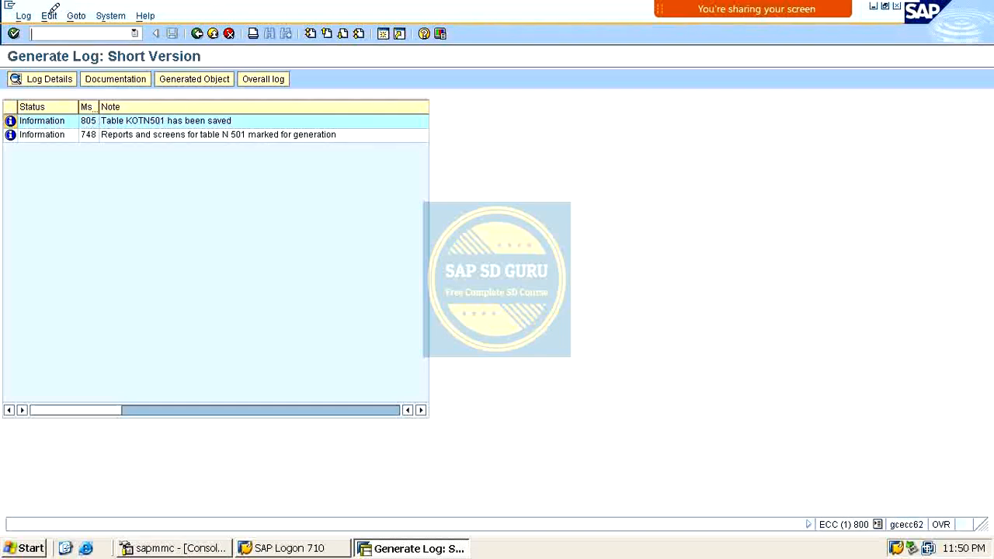
left_click(161, 121)
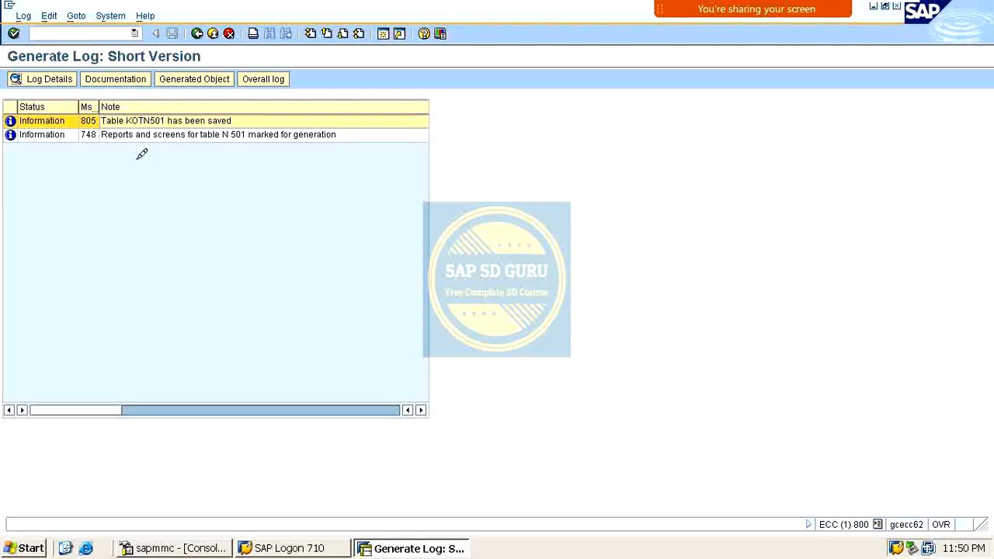
left_click(235, 135)
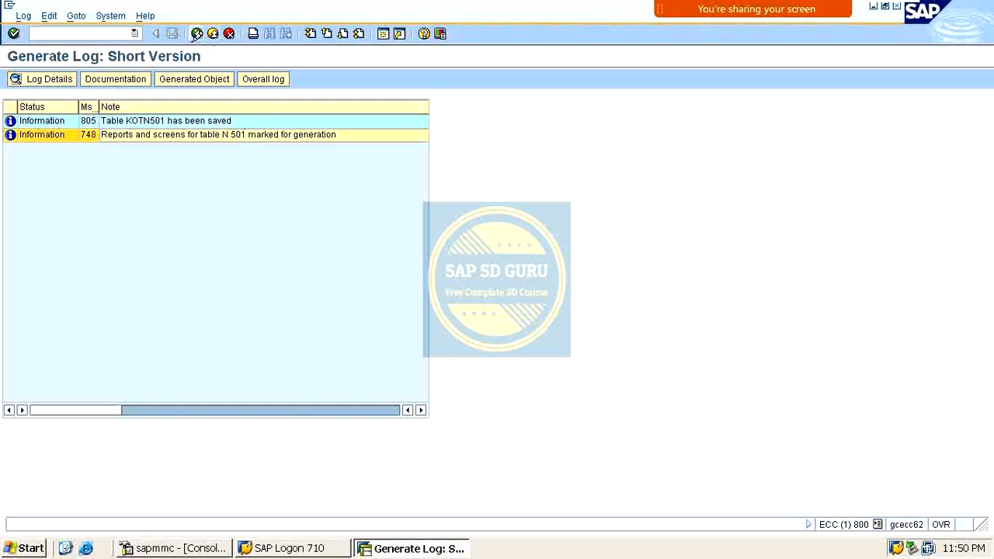
Start another free goods condition table with Sales Organization and Material as its key fields
left_click(198, 34)
left_click(198, 33)
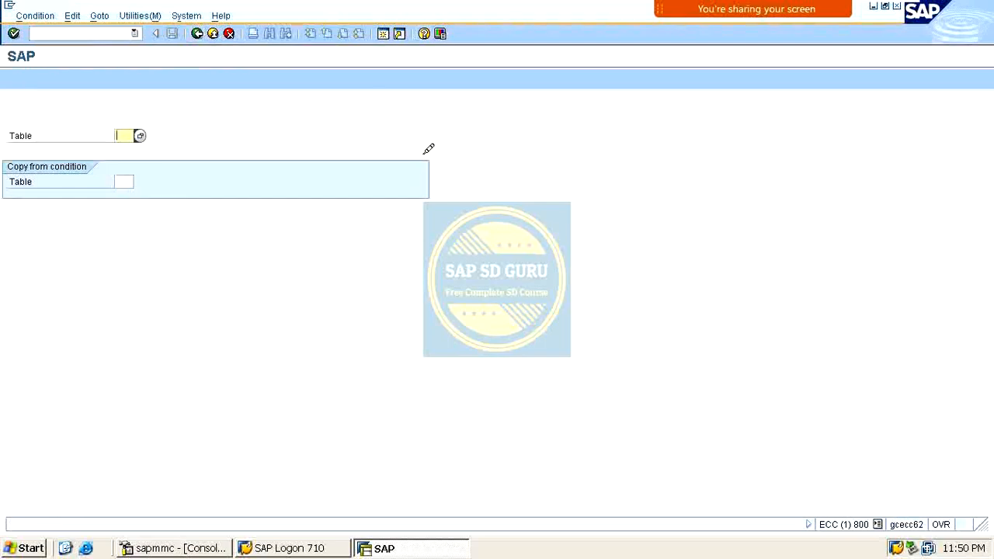
key("Return")
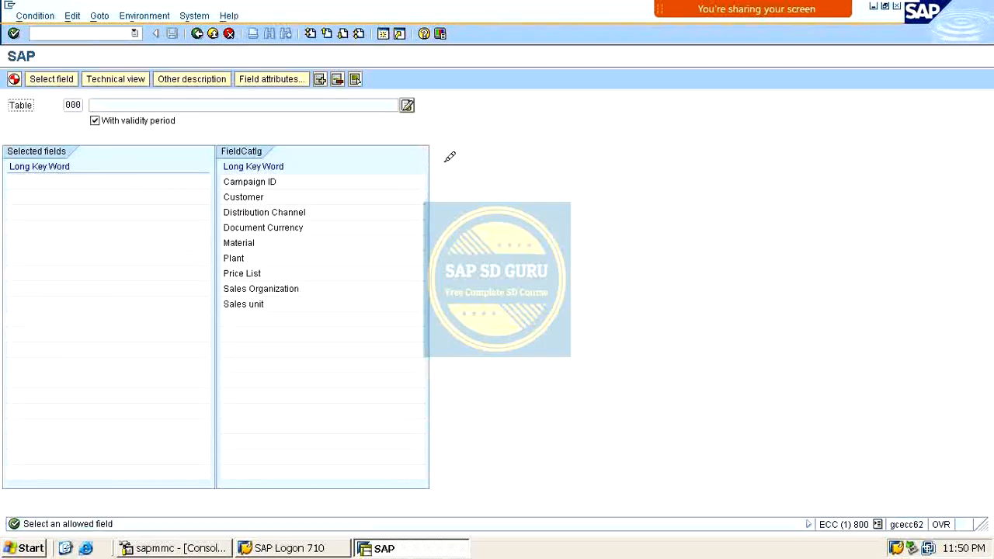
double_click(245, 285)
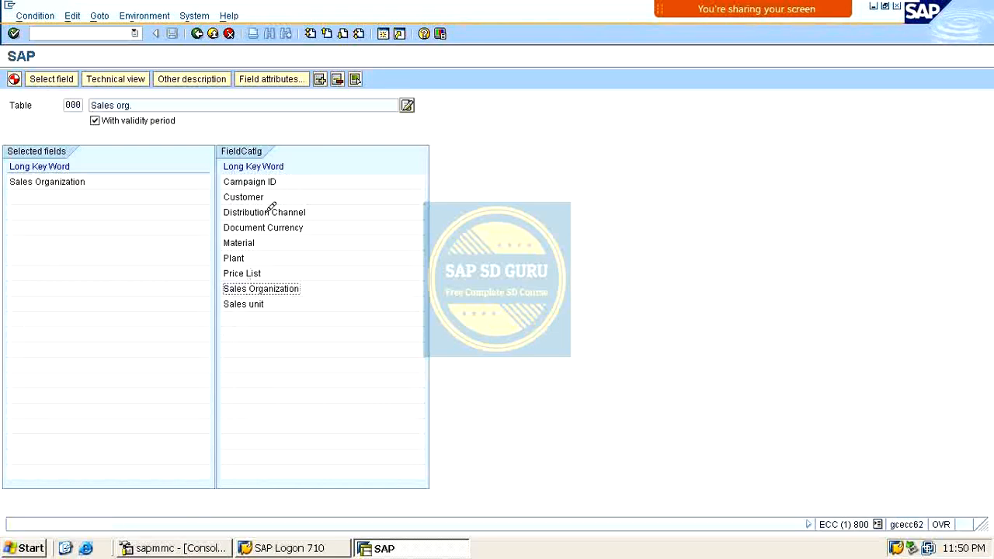
double_click(250, 241)
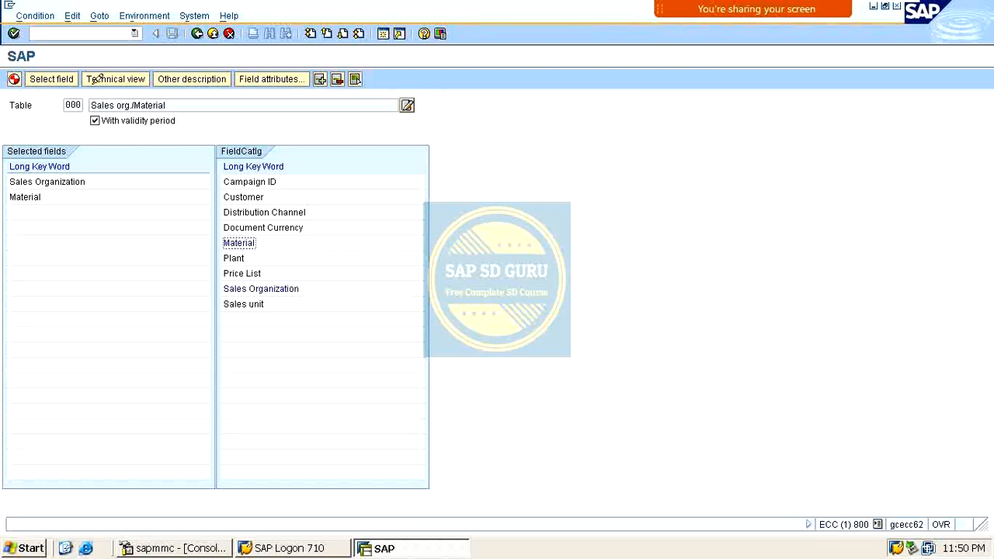
Generate the Sales org./Material condition table under workbench request ECCK900007 and return to the IMG structure
left_click(14, 79)
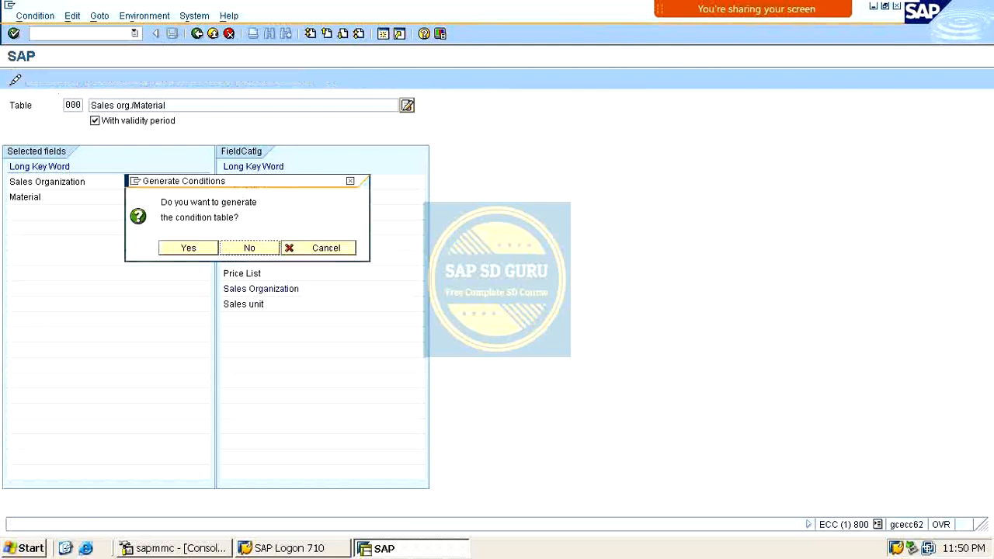
left_click(188, 247)
left_click(93, 301)
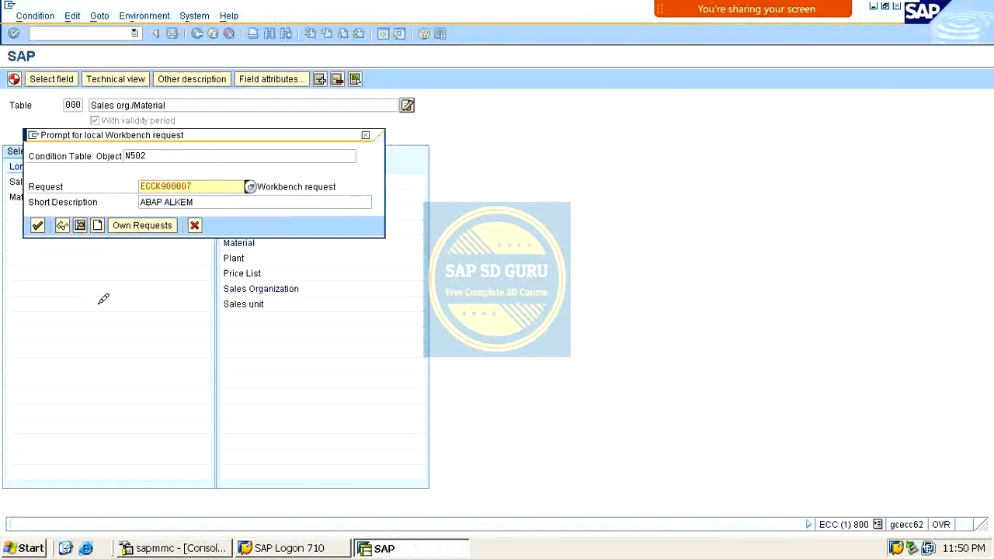
left_click(37, 225)
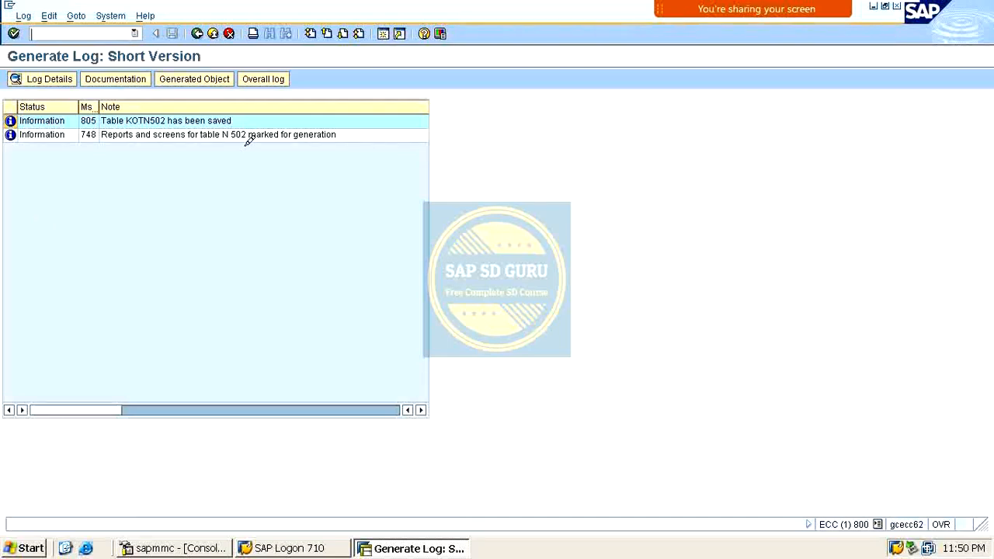
left_click(197, 33)
left_click(198, 33)
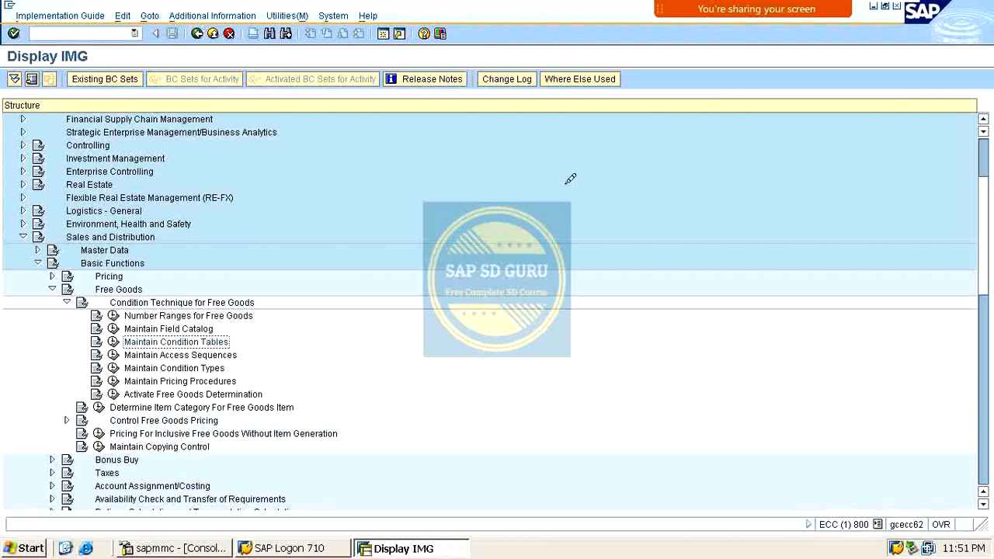
Open Maintain Access Sequences for free goods, accept the cross-client caution, and begin a new access sequence entry
left_click(113, 343)
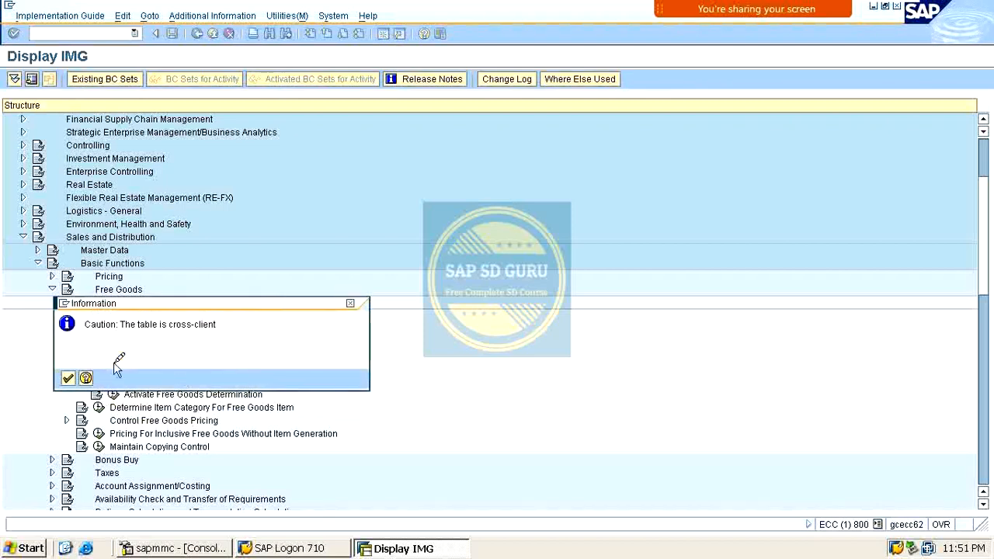
key("Return")
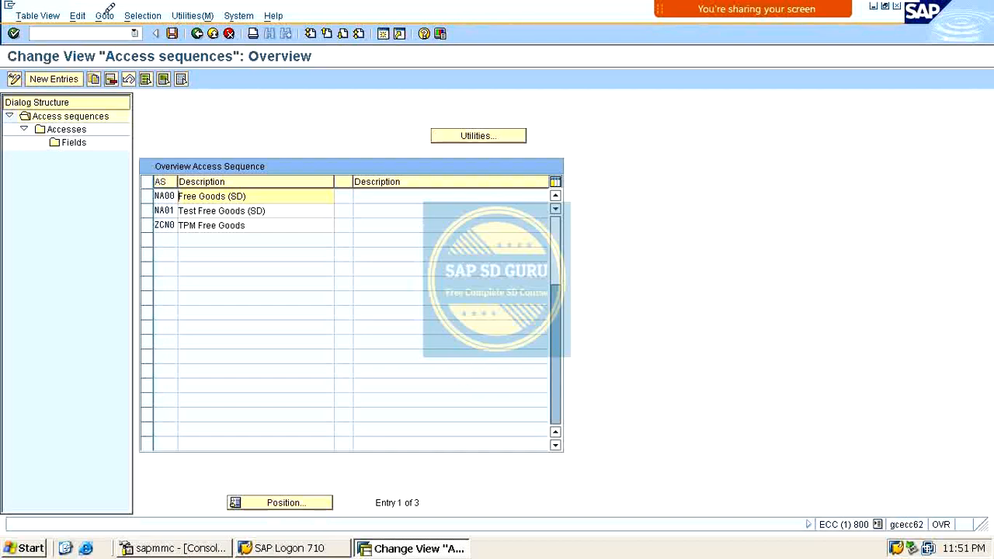
left_click(147, 195)
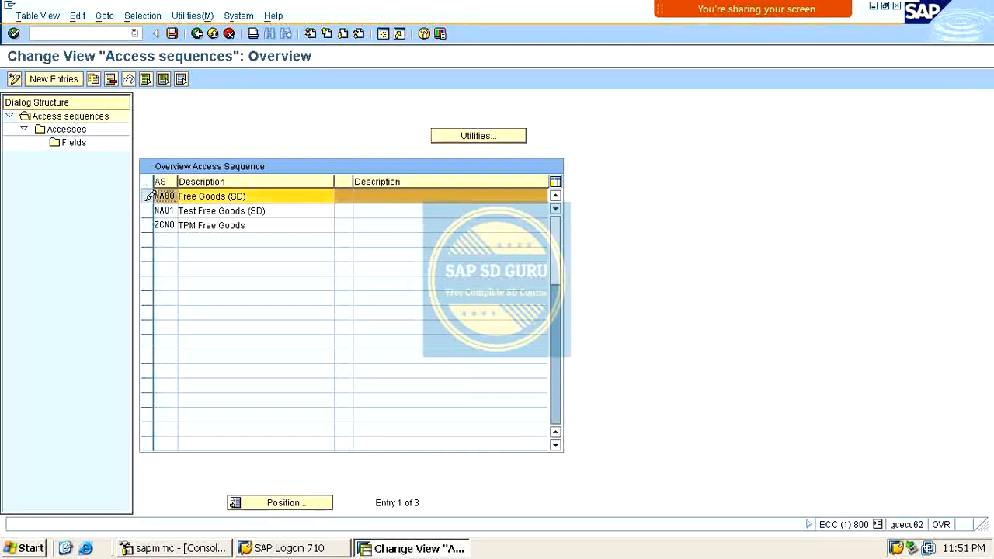
left_click(148, 196)
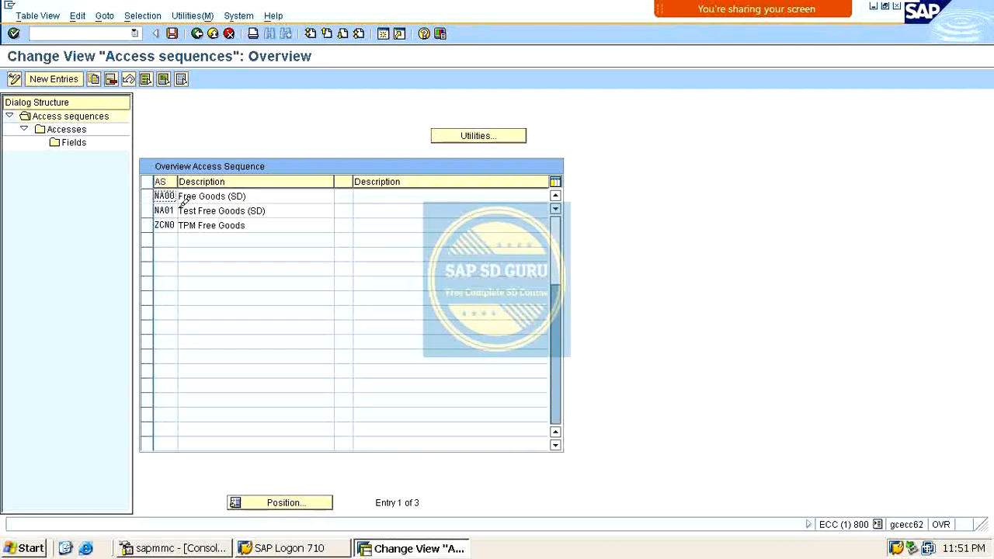
left_click(66, 80)
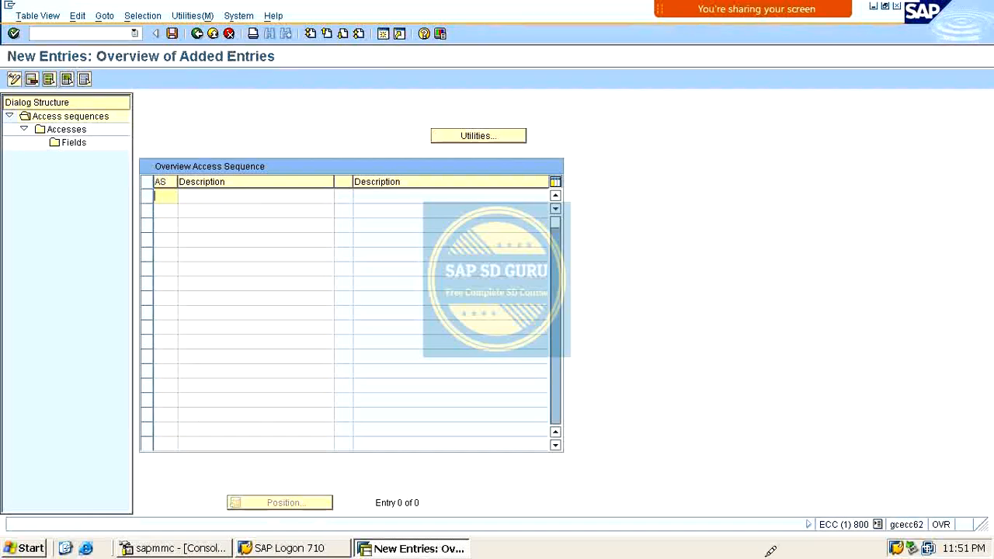
Create access sequence MA00 with the description FREE GOODS
type("M")
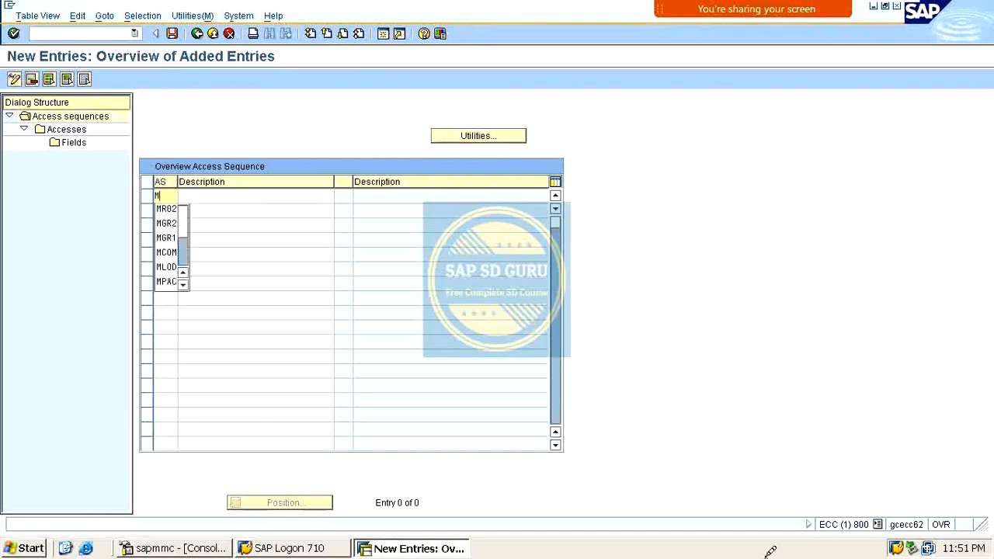
type("FRE")
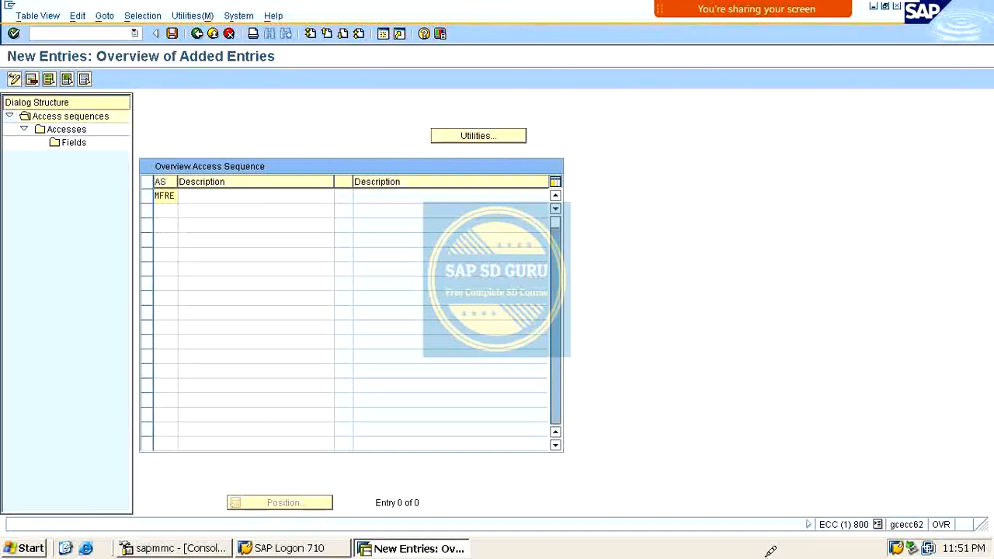
key("BackSpace")
key("BackSpace")
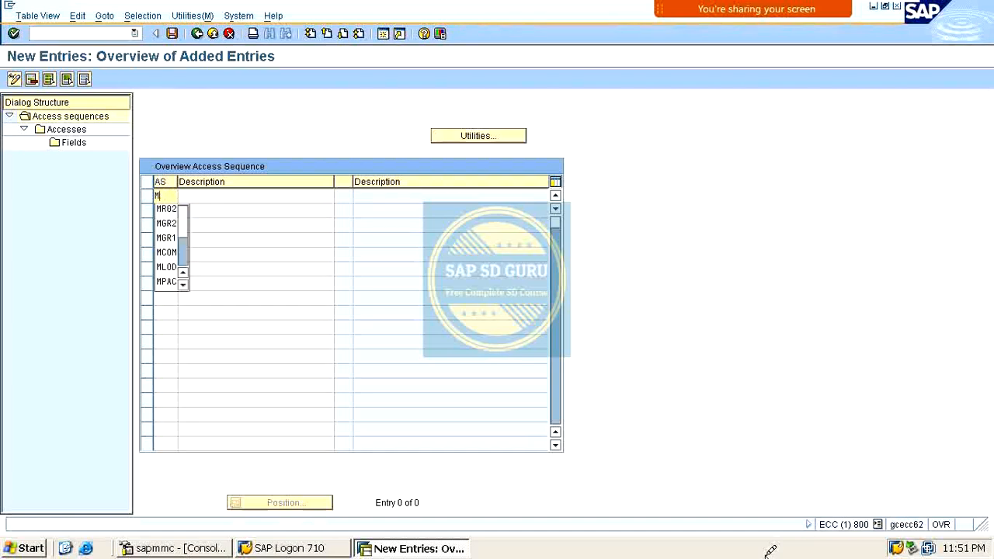
type("A00")
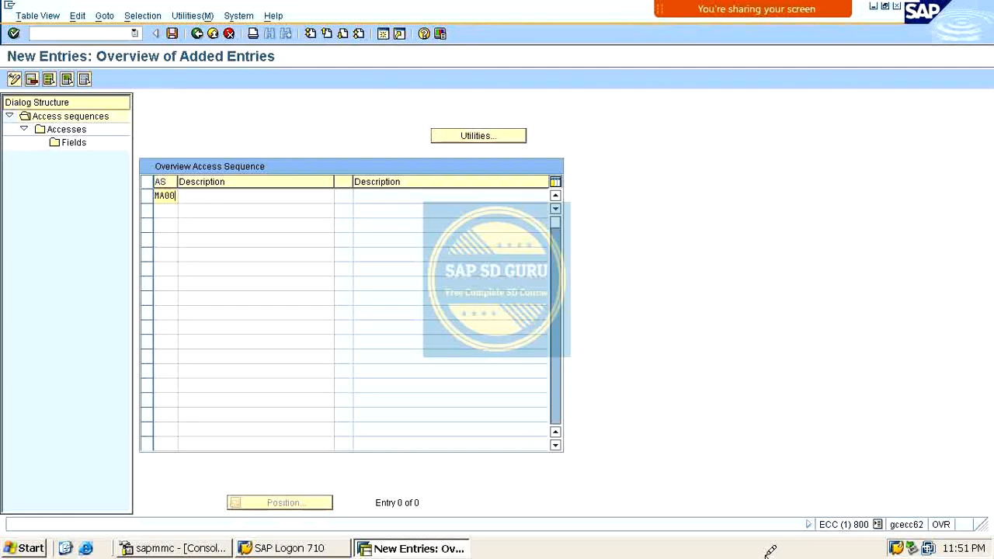
key("Tab")
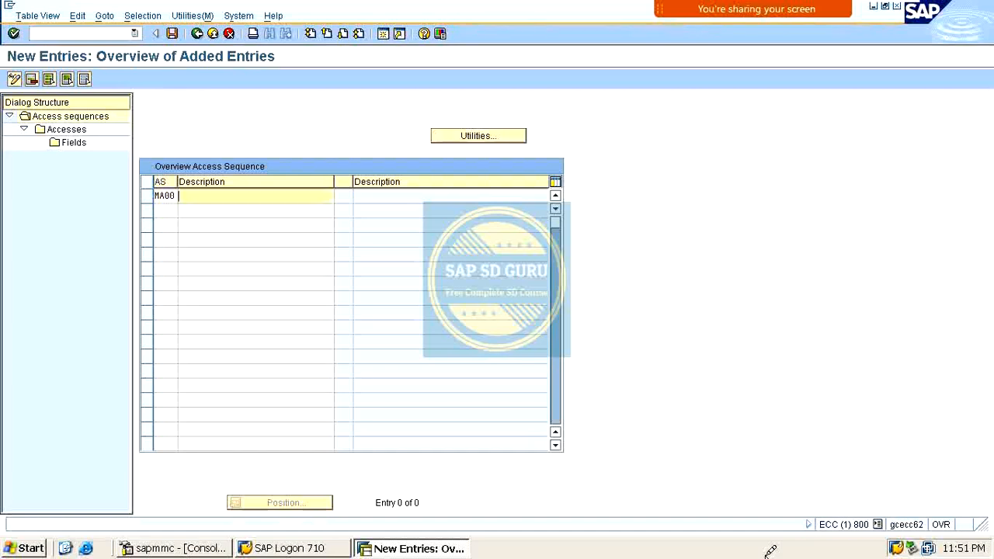
type("FREEGOOD")
key("BackSpace")
key("BackSpace")
key("BackSpace")
type("OODS")
key("Return")
key("Return")
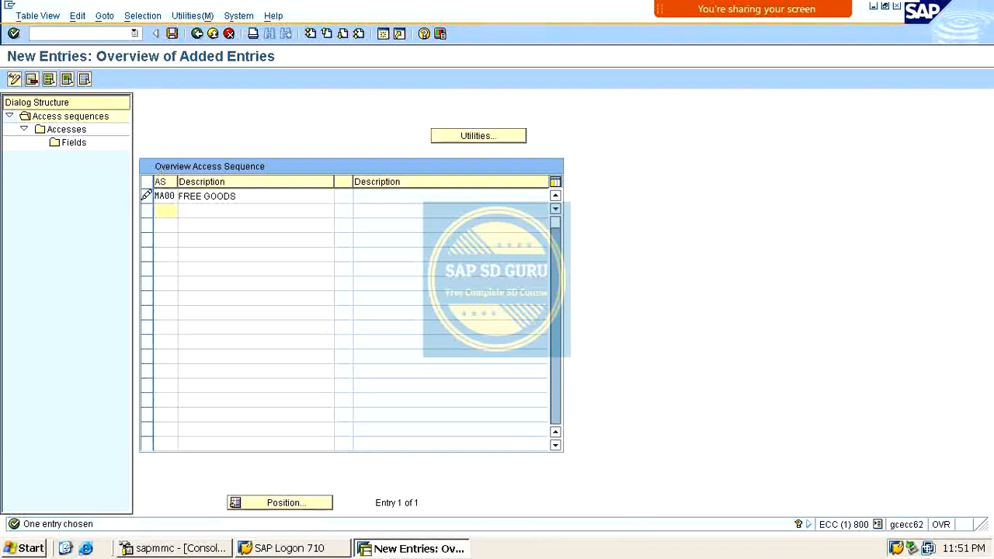
Open the accesses of sequence MA00 and enter a new access numbered 10 for condition table 501
left_click(147, 196)
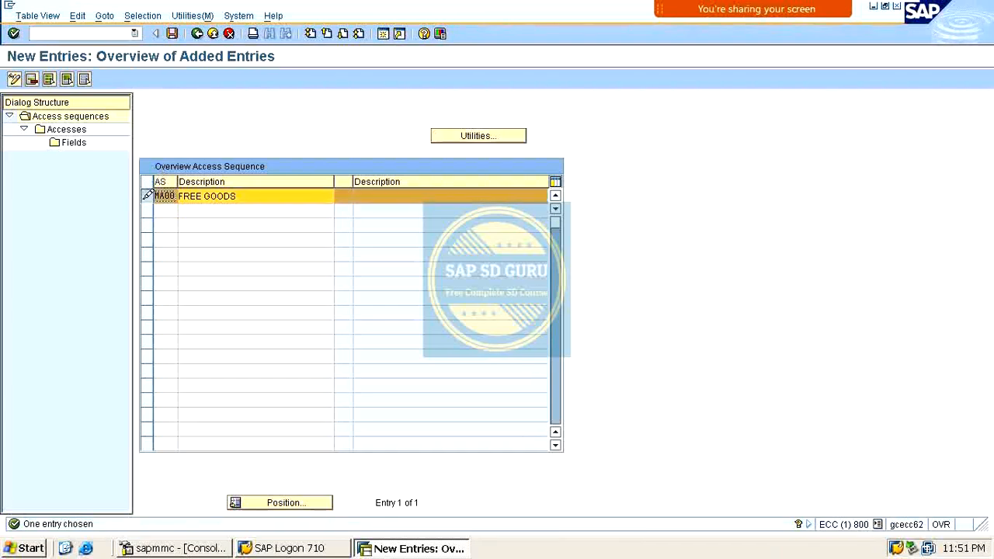
double_click(78, 127)
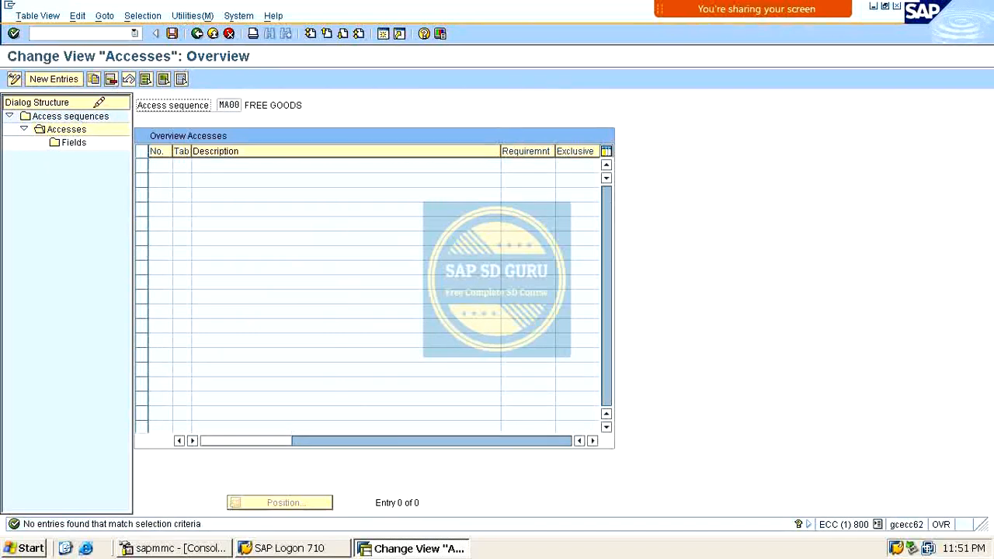
left_click(48, 78)
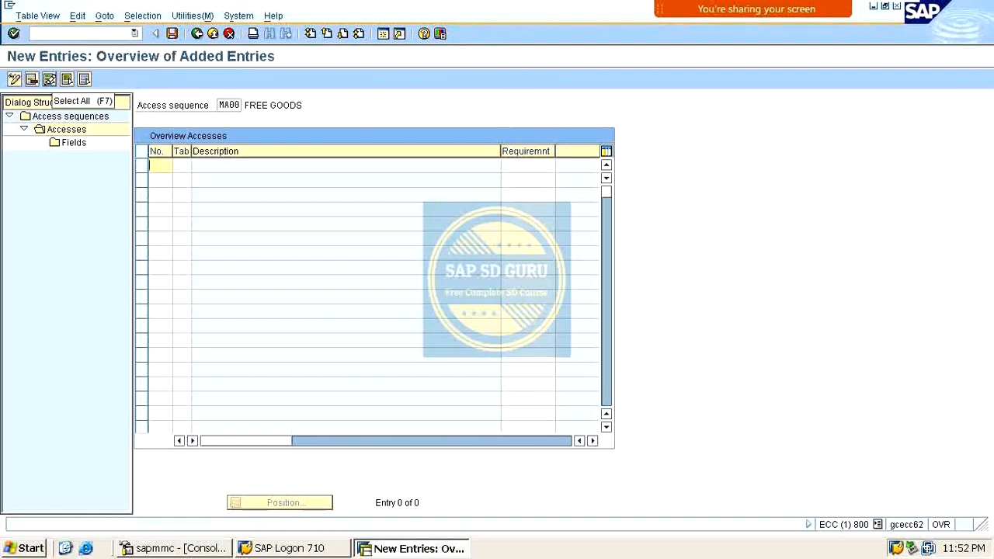
type("10")
key("Tab")
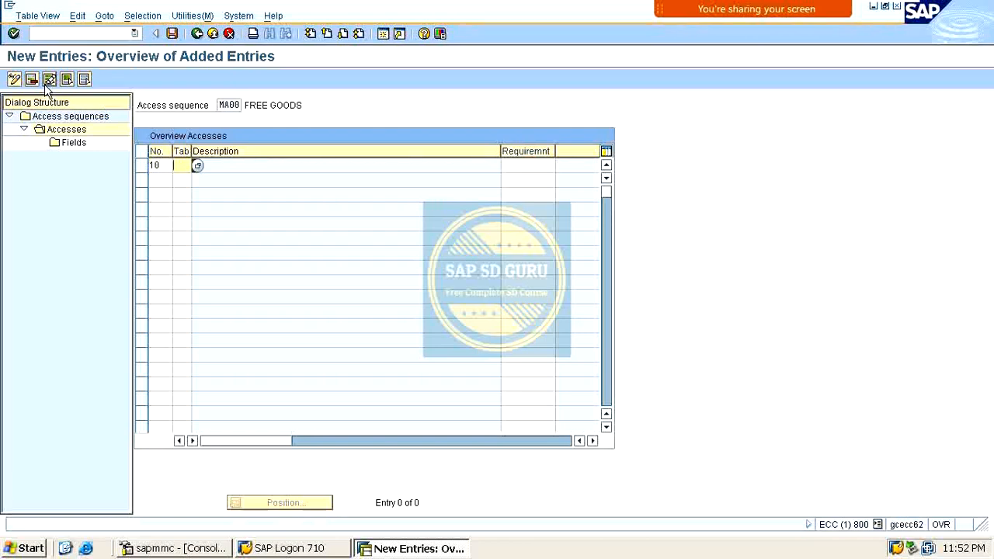
type("501")
key("Return")
Renumber the access for condition table 501 as 1 in access sequence MA00
mouse_move(87, 11)
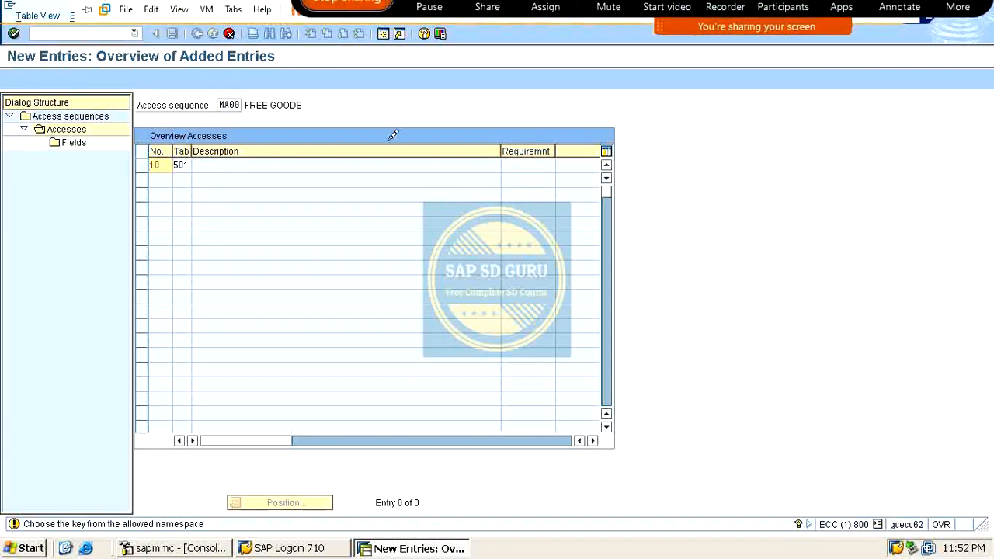
double_click(154, 165)
type("10")
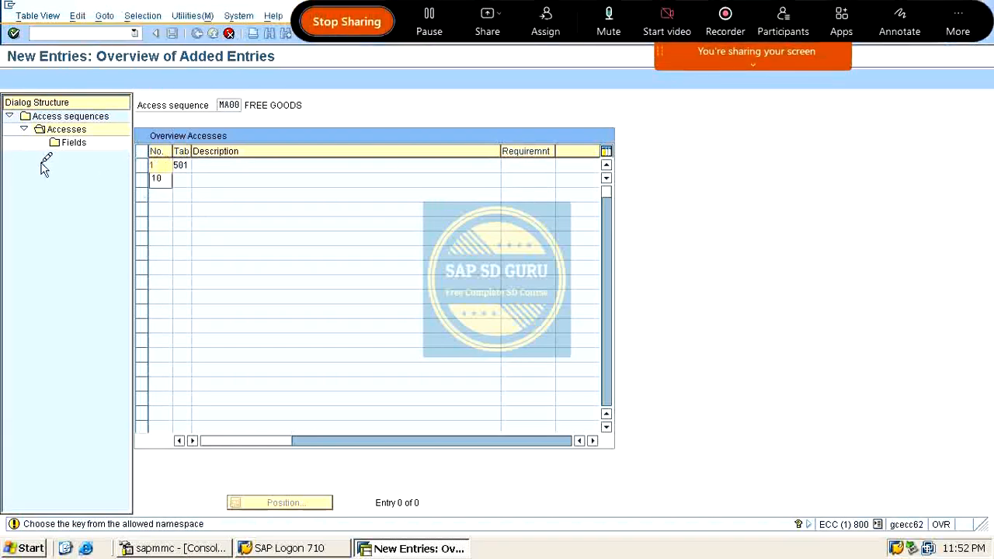
key("Return")
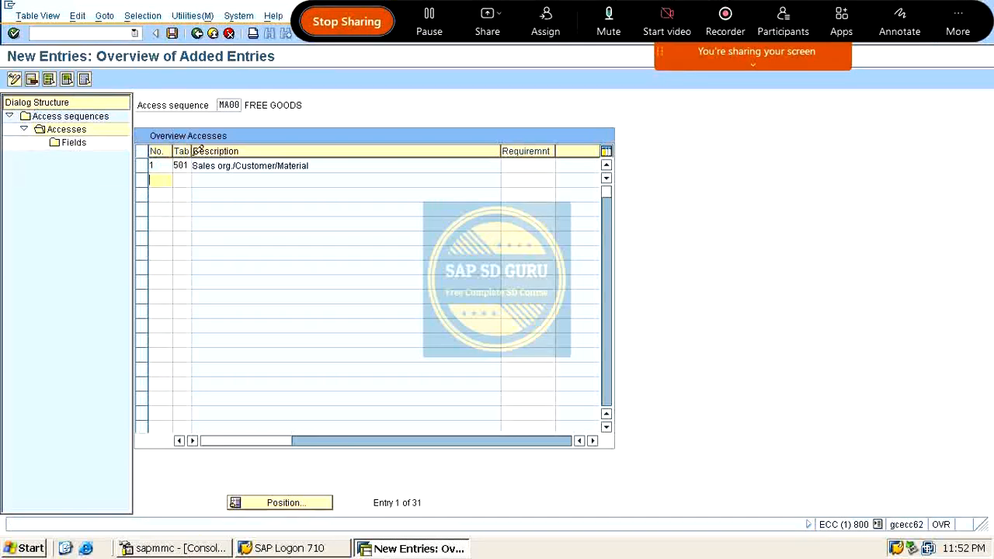
Open the field assignment of access 1 for table 501 and return to the accesses overview
left_click(146, 163)
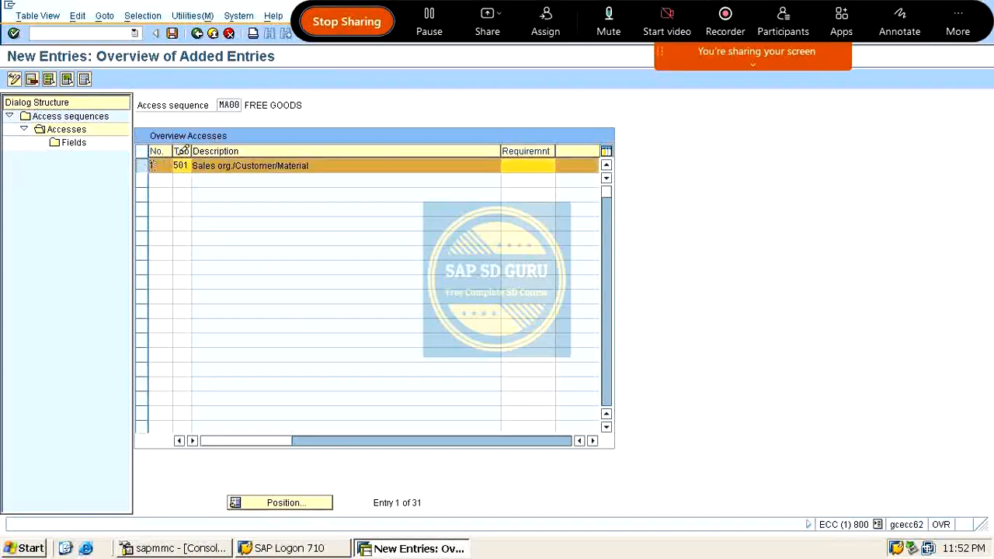
double_click(72, 142)
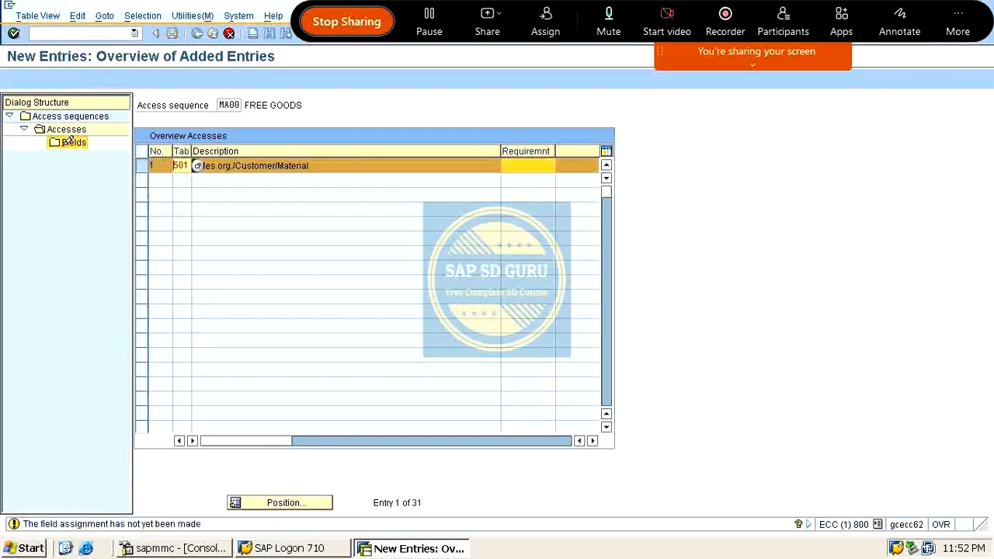
double_click(71, 142)
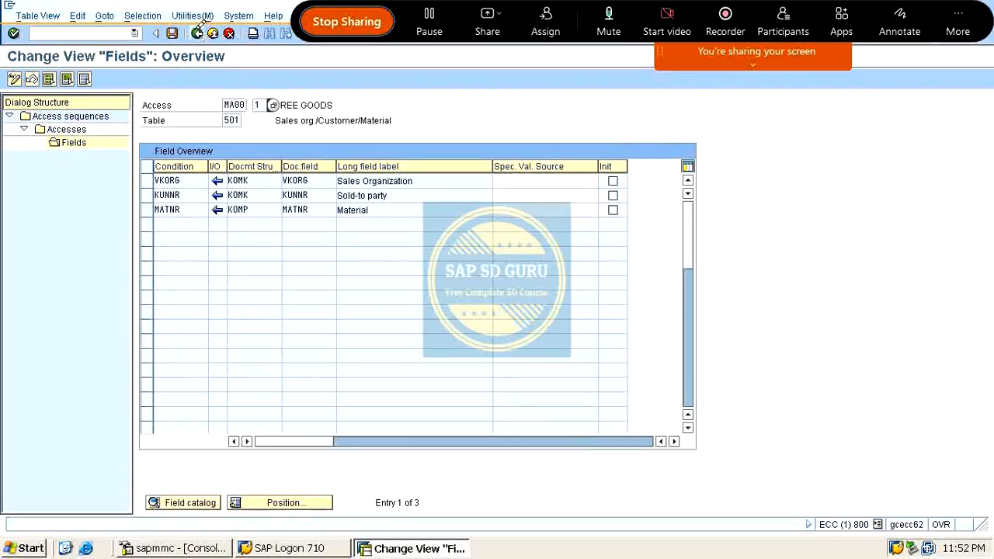
left_click(197, 33)
Add a second access numbered 2 for condition table 502 to sequence MA00
type("2")
key("Tab")
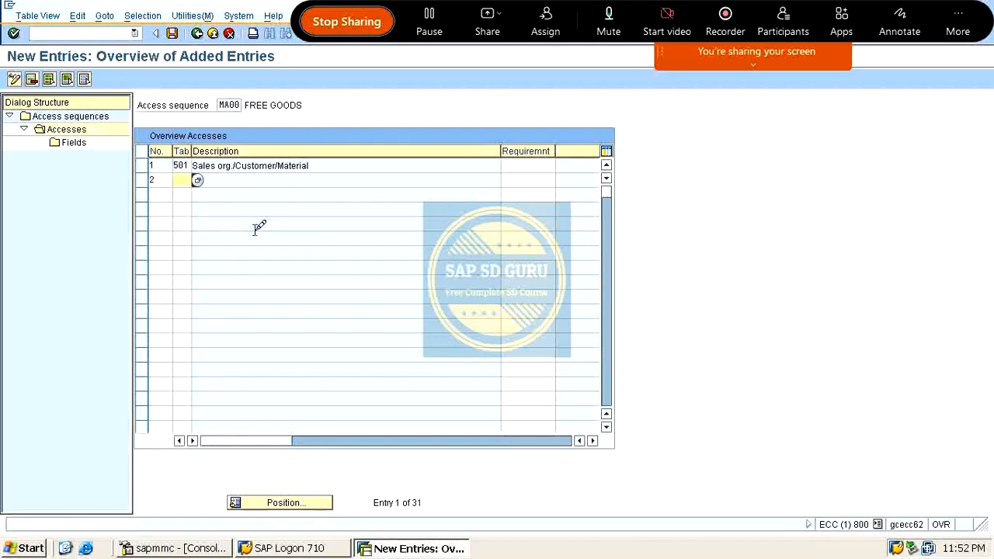
key("BackSpace")
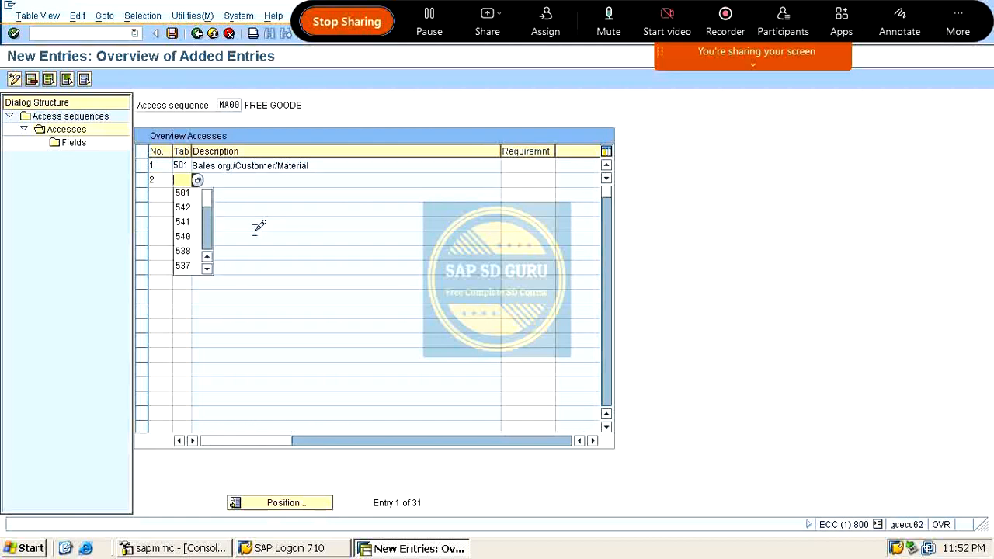
key("Down")
key("Down")
key("Up")
key("Return")
key("BackSpace")
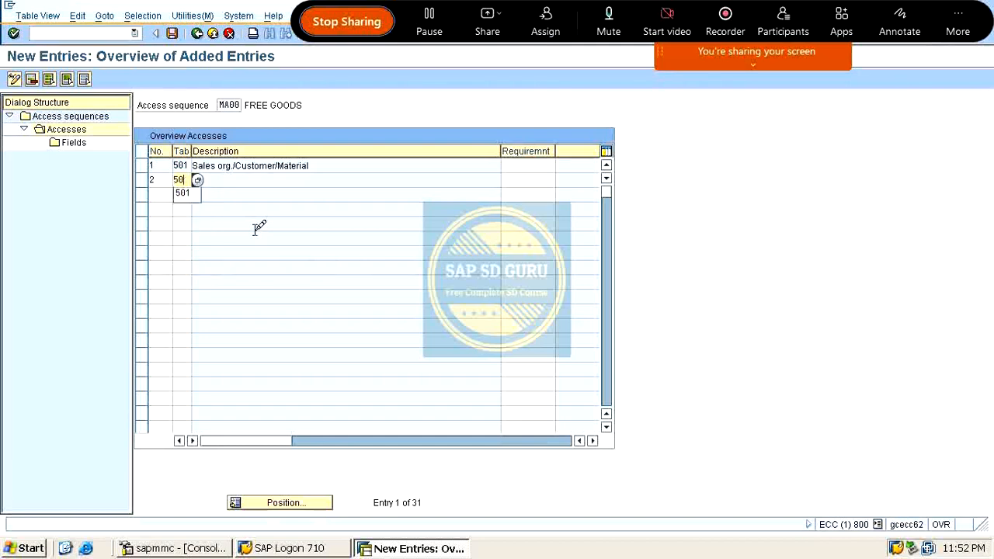
type("2")
key("Return")
key("Return")
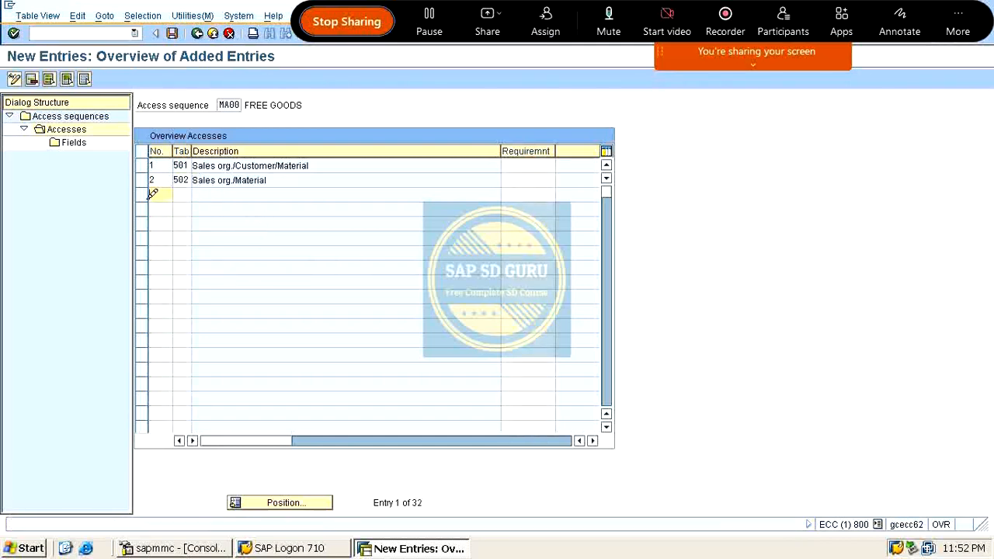
Open the field assignment of access 2 for table 502 and return to the accesses overview
left_click(143, 178)
double_click(62, 145)
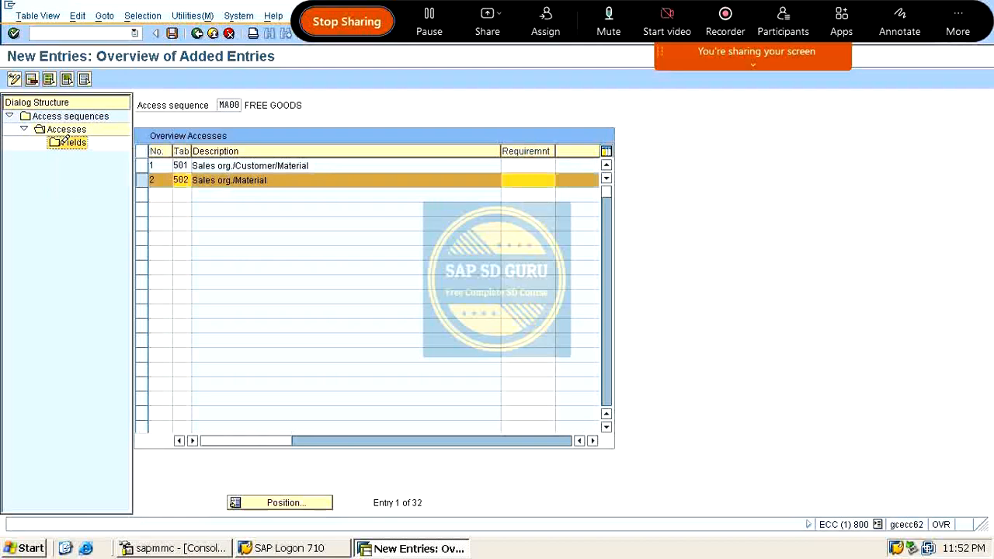
key("Return")
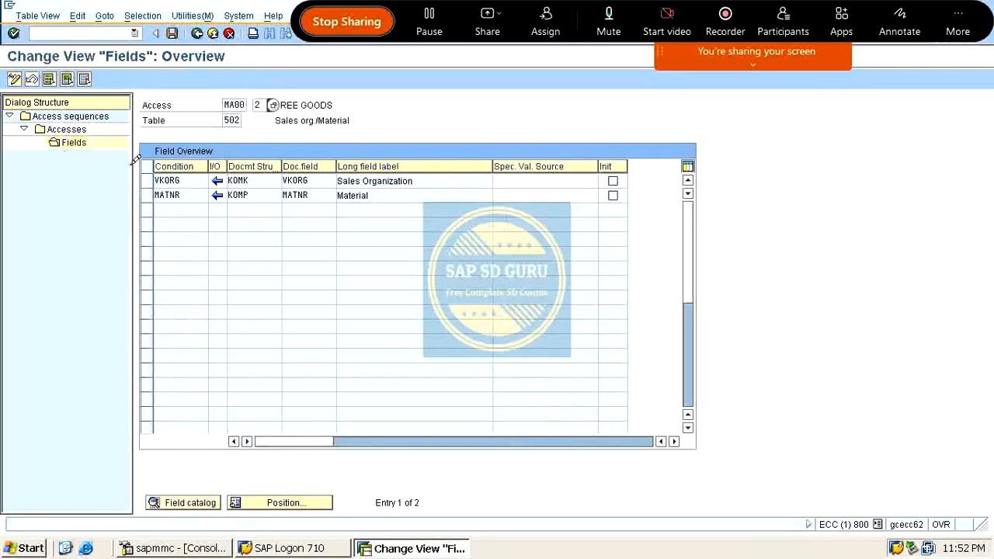
left_click(198, 33)
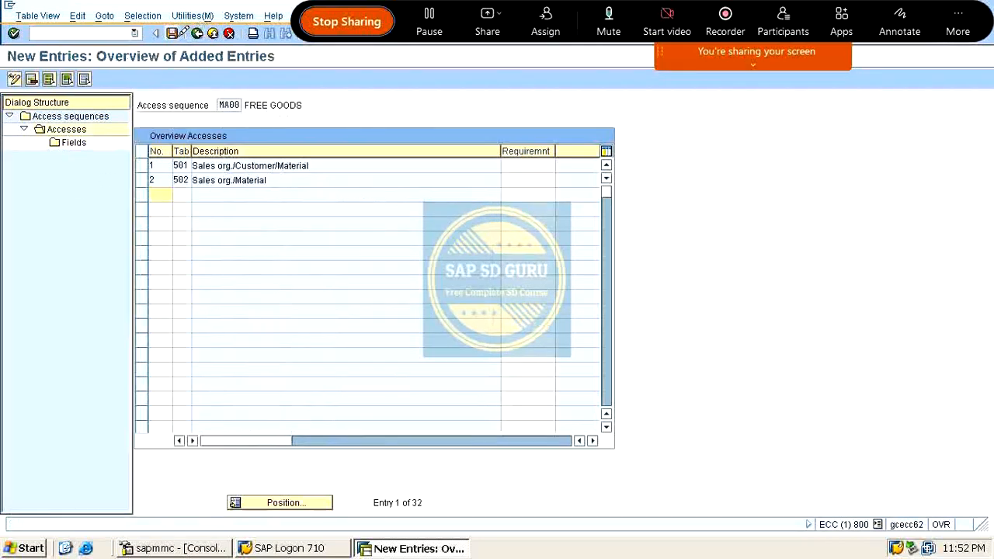
Save access sequence MA00 with its accesses under workbench request ECCK900007
left_click(197, 33)
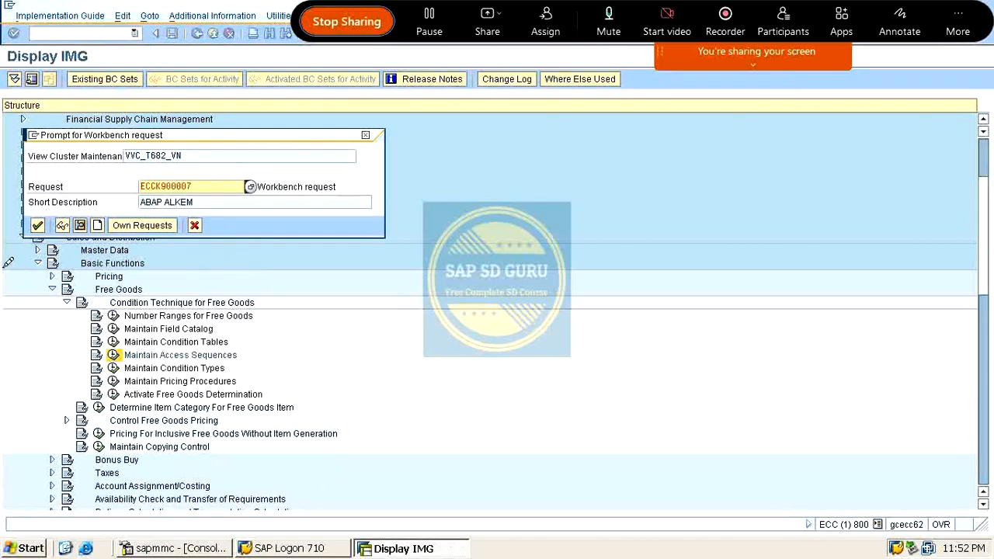
left_click(38, 225)
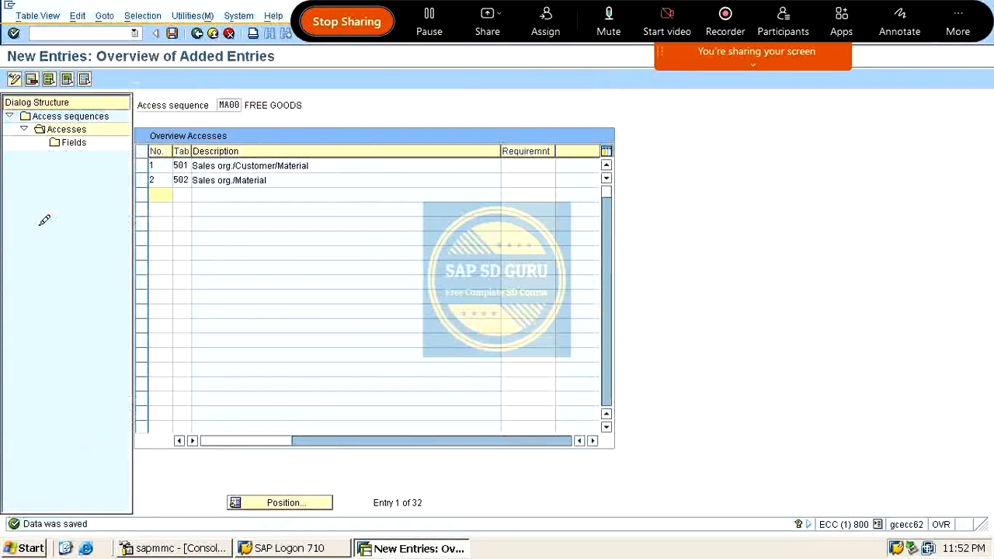
left_click(174, 33)
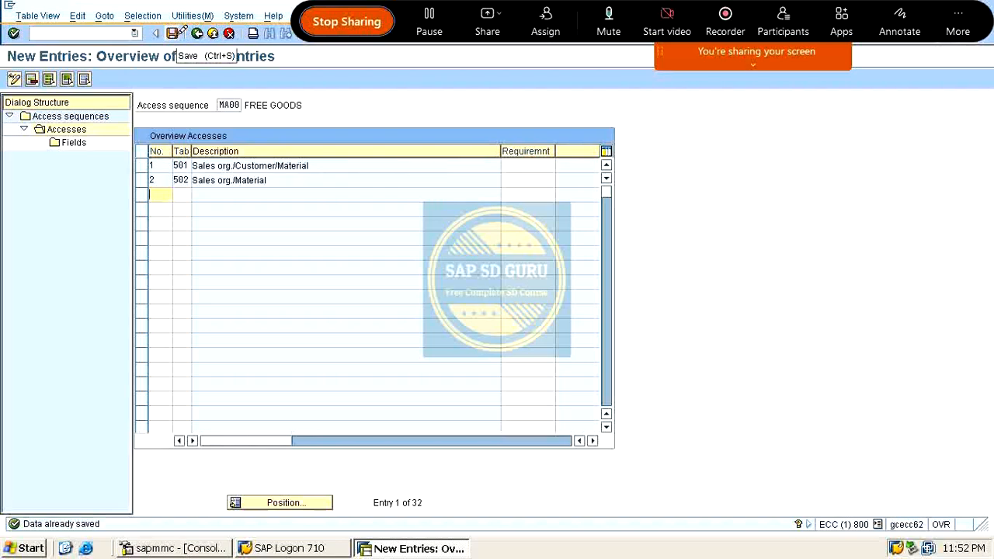
double_click(226, 104)
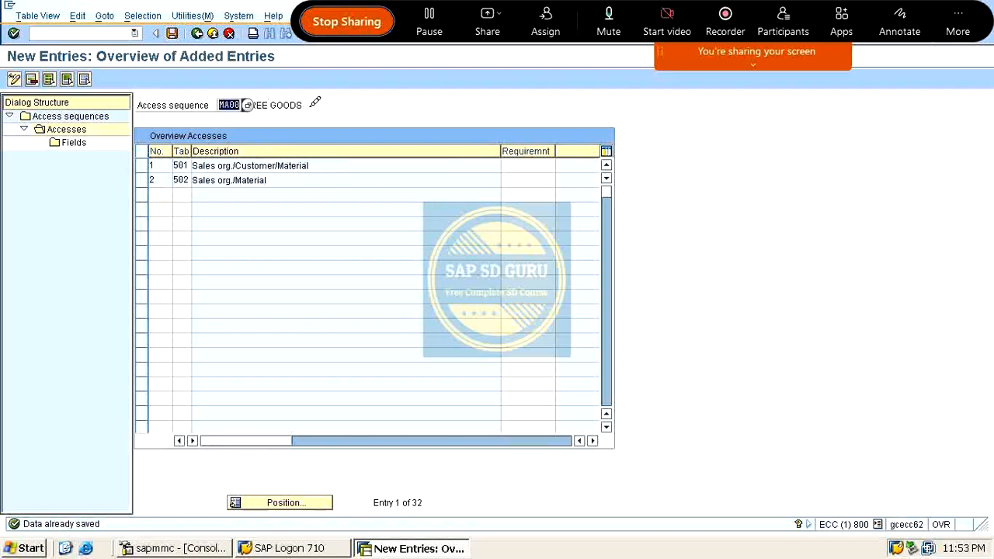
left_click(172, 34)
Return to the IMG structure, open Maintain Condition Types for free goods, and begin a new condition type entry
left_click(199, 34)
left_click(203, 32)
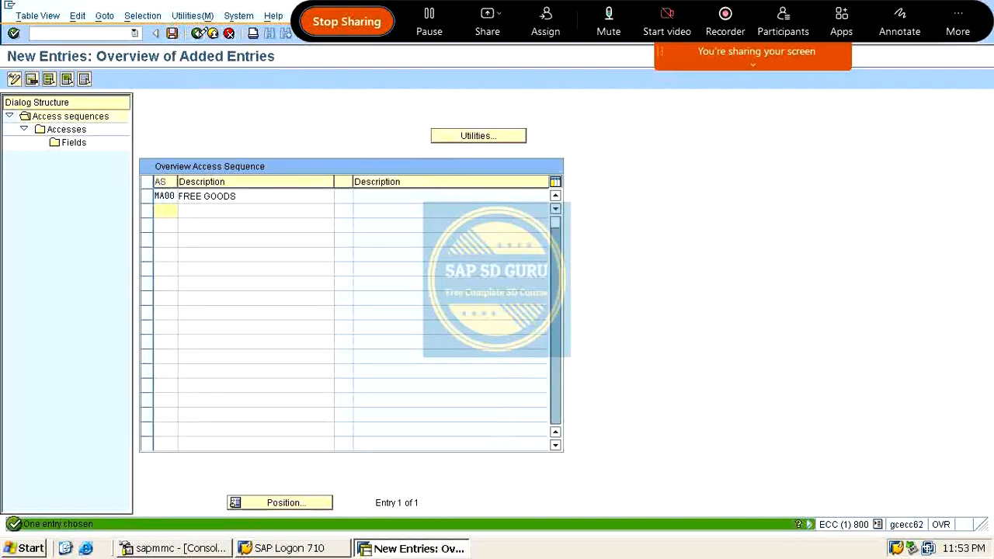
left_click(204, 33)
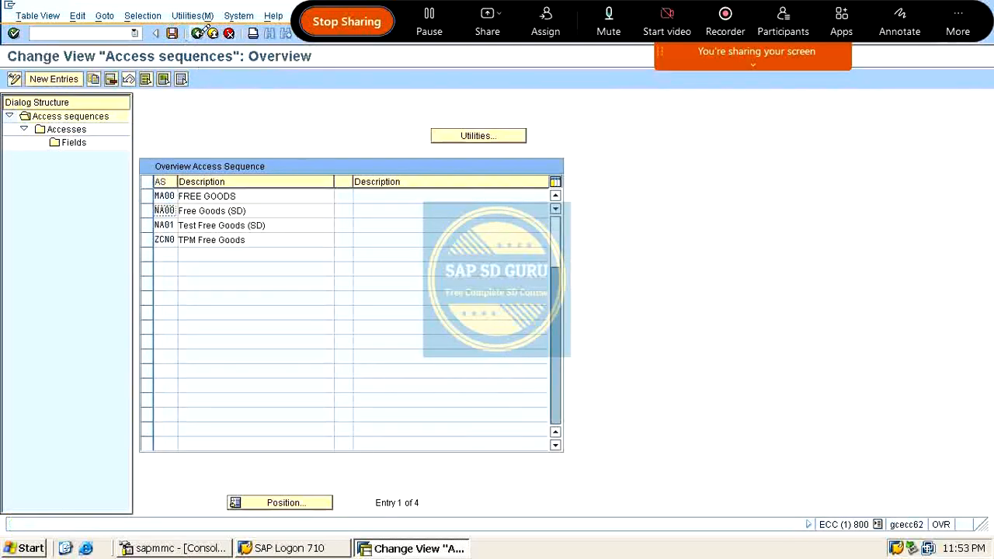
left_click(199, 33)
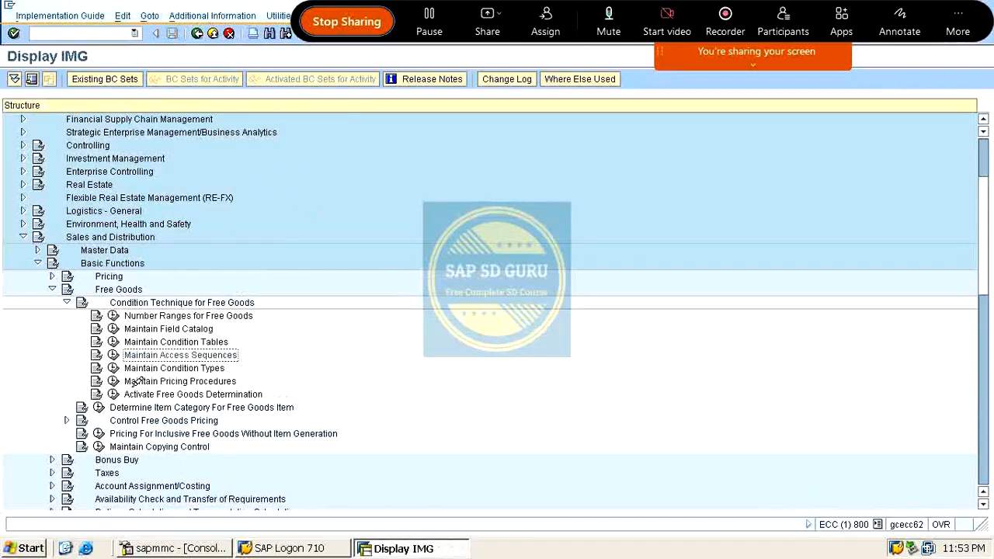
left_click(113, 368)
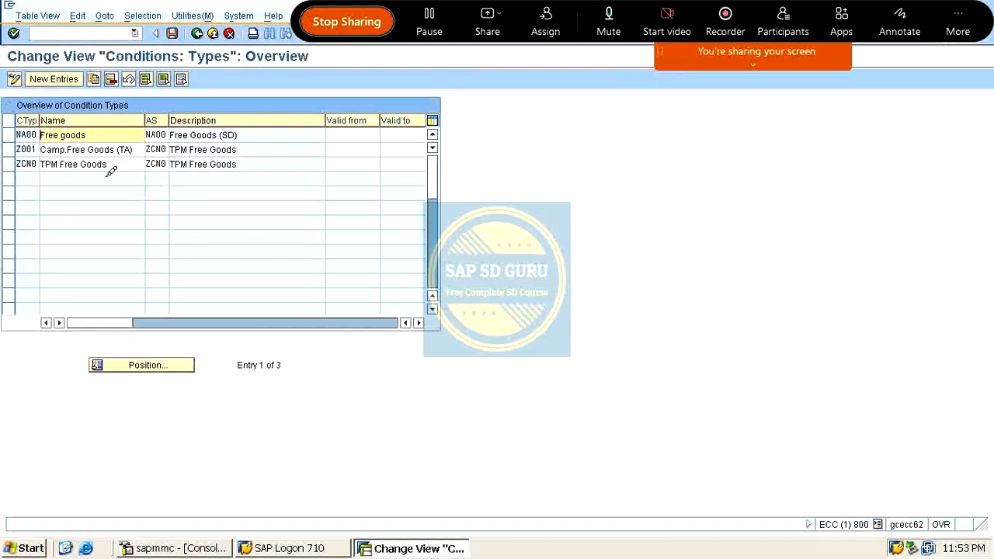
left_click(54, 78)
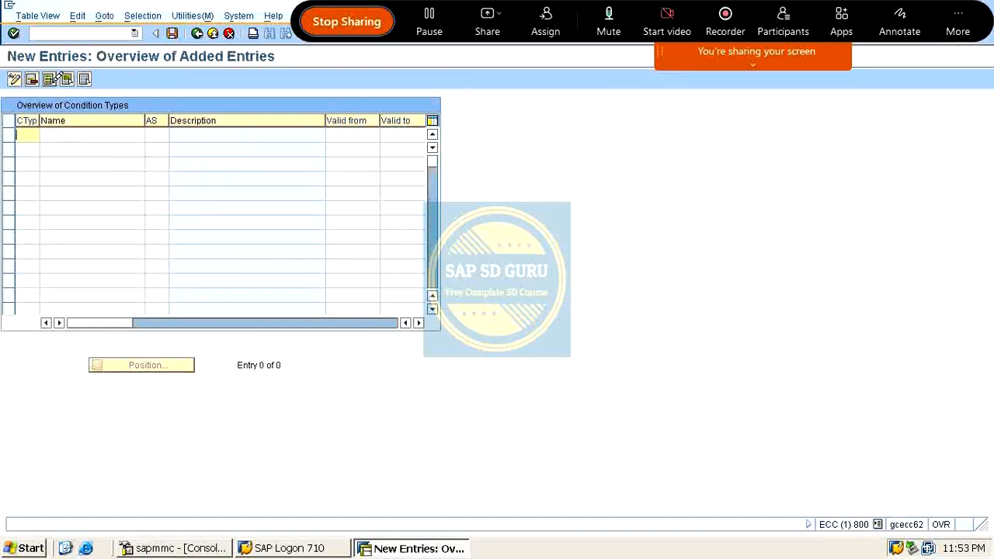
Enter condition type MA00 and assign access sequence MA00 to it
type("MA00")
key("BackSpace")
key("BackSpace")
key("BackSpace")
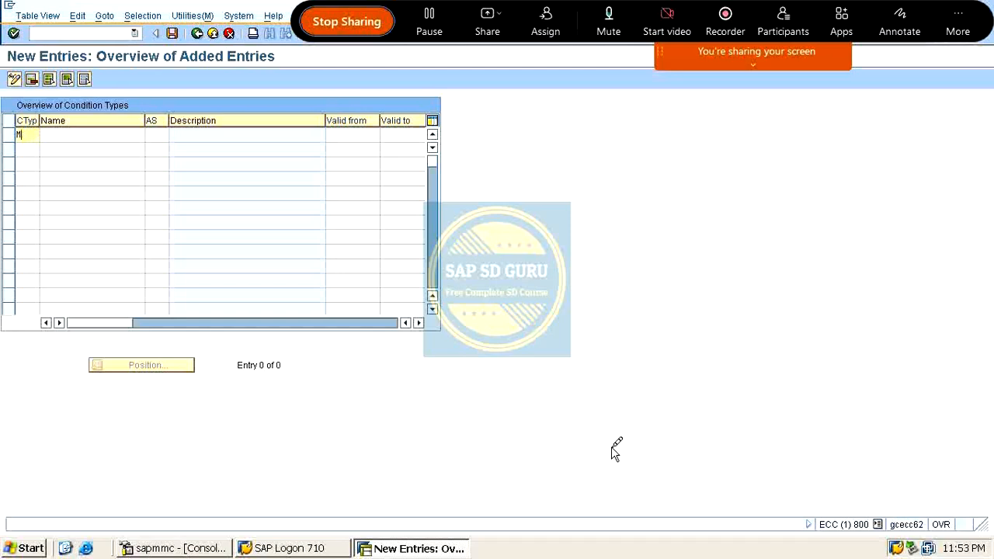
type("A00")
key("Tab")
key("Tab")
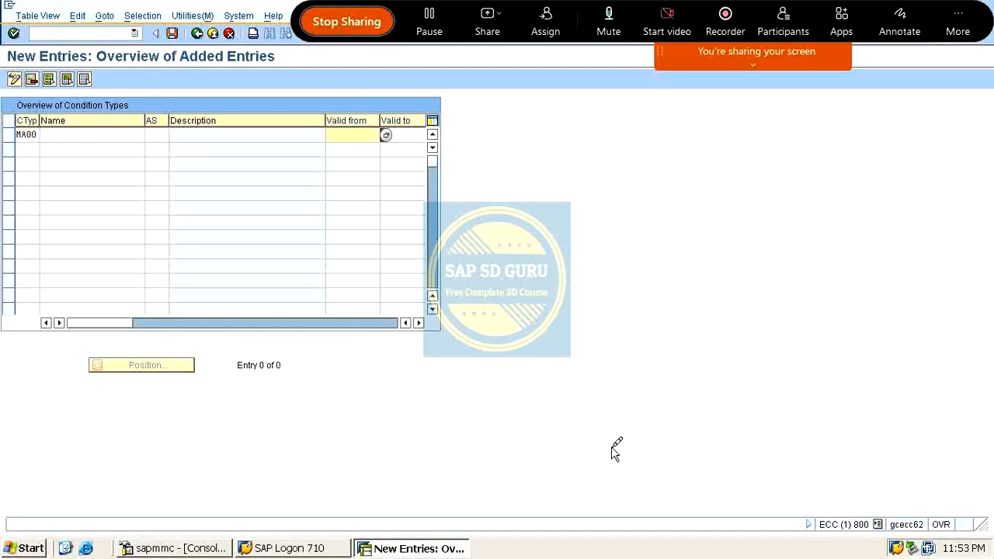
key("shift+Tab")
type("MA")
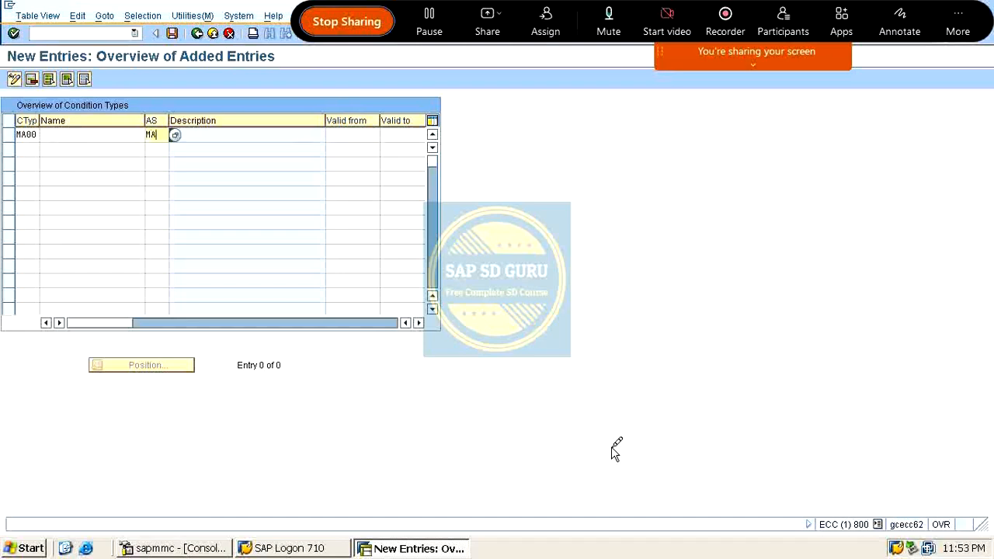
type("00")
Name condition type MA00 FREE GOODS and confirm the entry
left_click(109, 134)
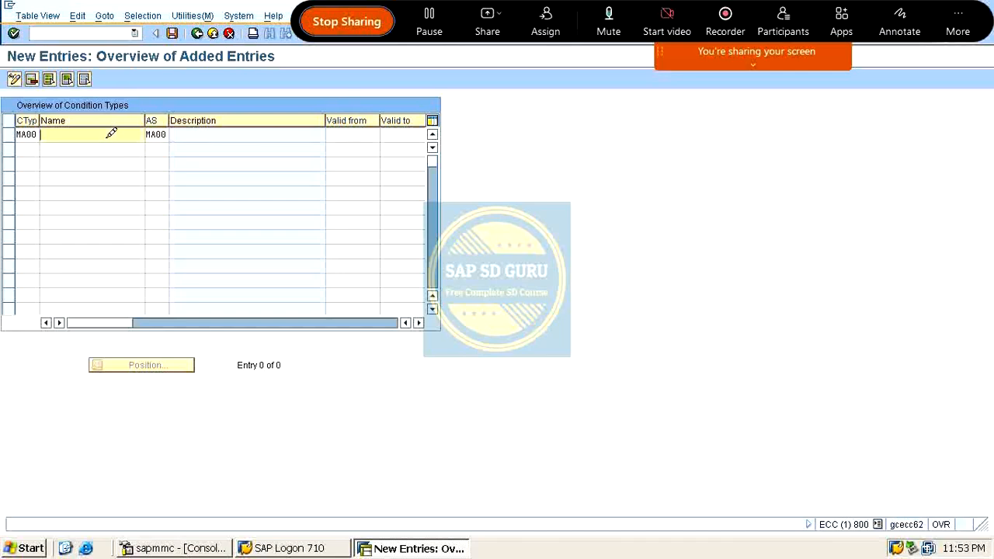
type("FREEGOODS")
left_click(63, 134)
type("GOOD")
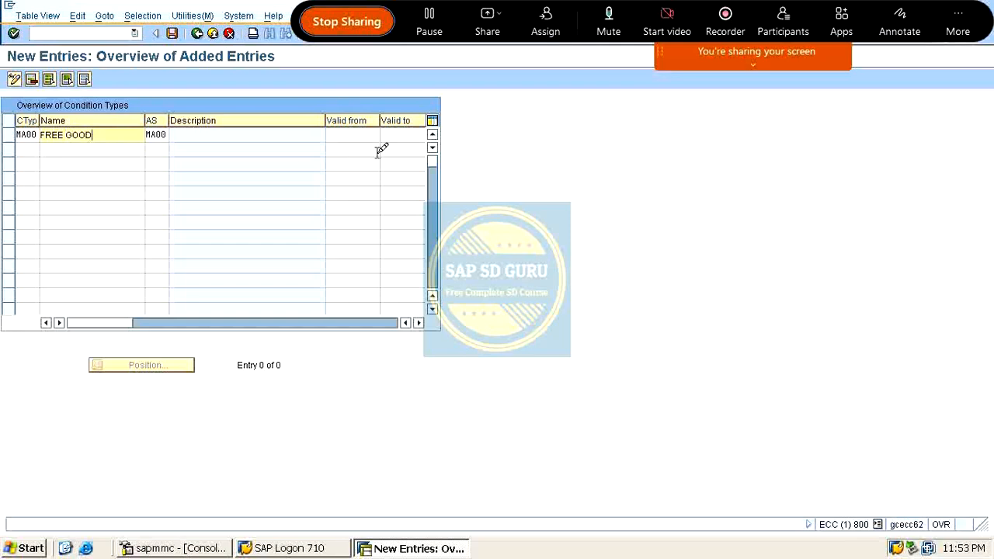
type("S")
key("Return")
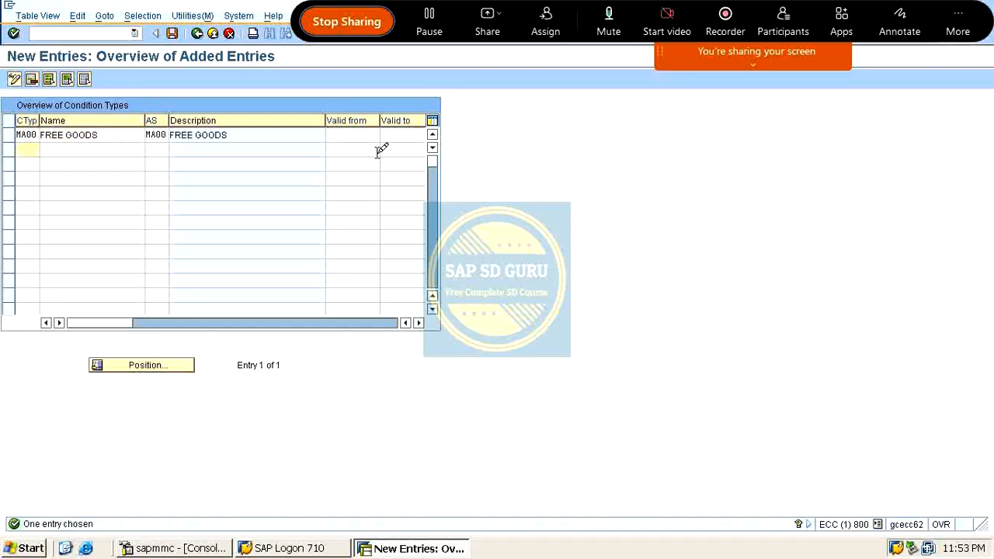
Review the validity columns of condition type MA00 and save it under customizing request ECCK900002
left_click_drag(124, 135, 39, 135)
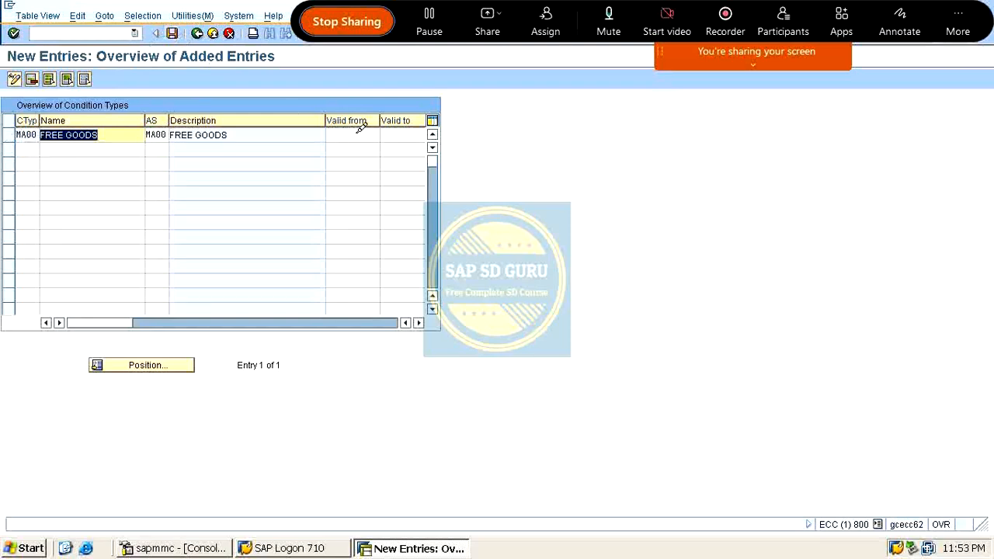
left_click(418, 322)
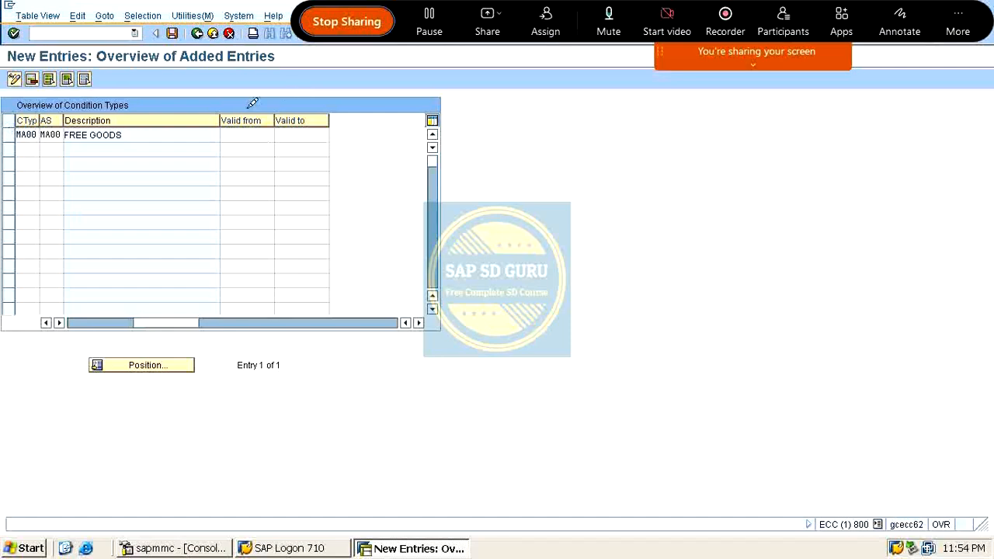
left_click(306, 133)
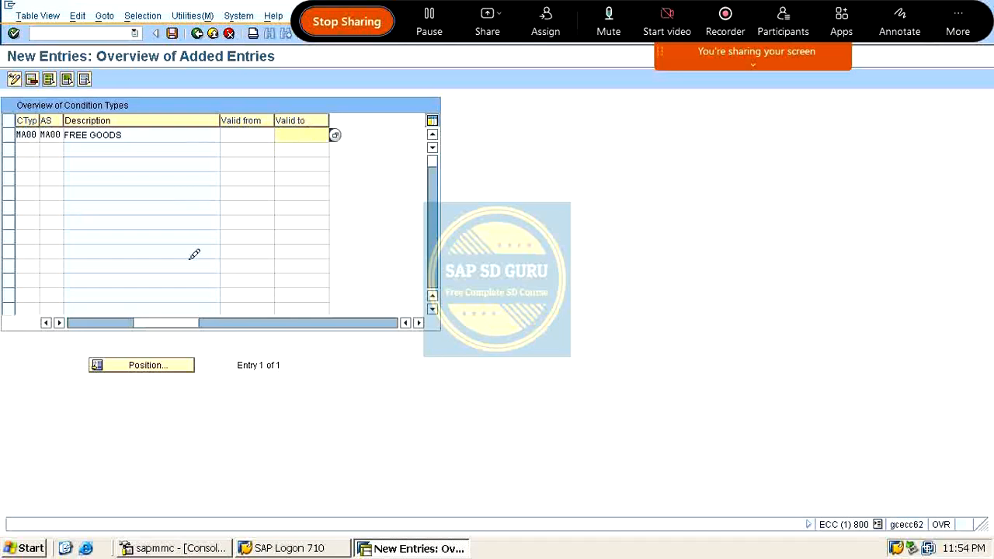
left_click(106, 320)
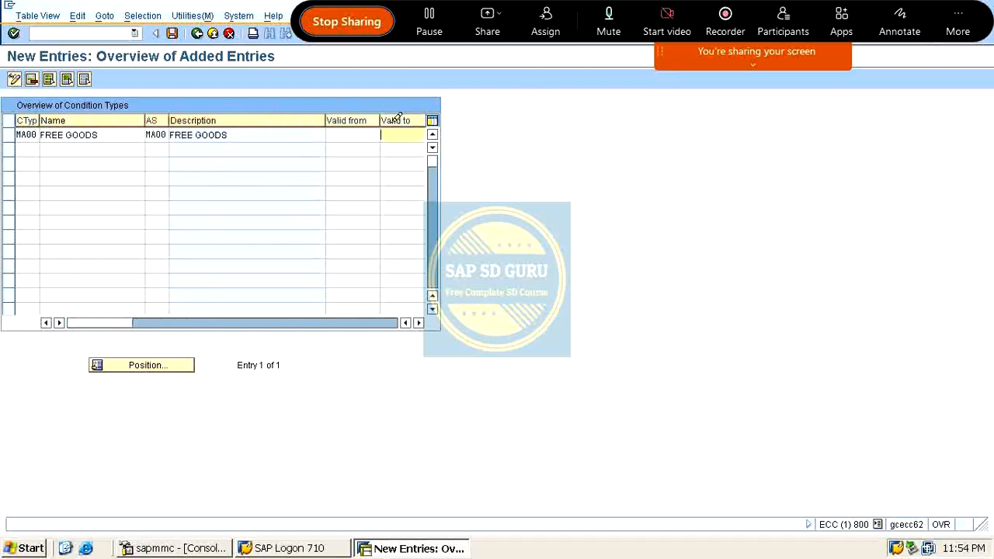
scroll(271, 195, "down", 2)
scroll(288, 180, "down", 1)
scroll(287, 180, "up", 3)
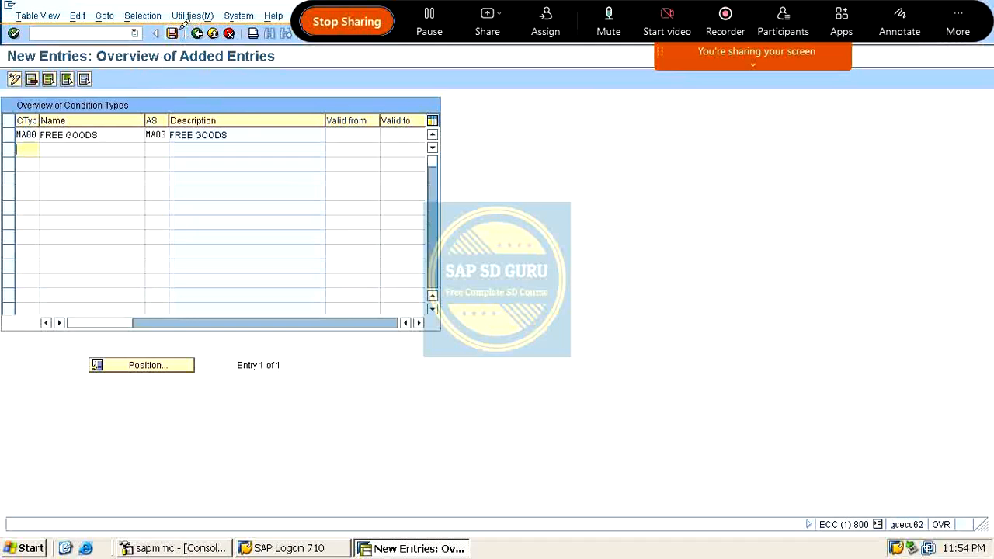
left_click(175, 33)
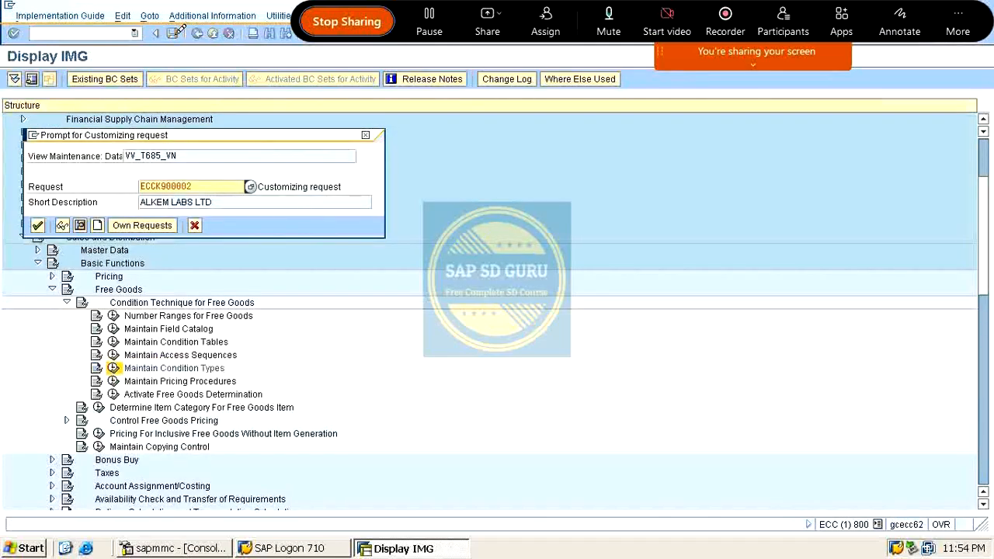
key("Return")
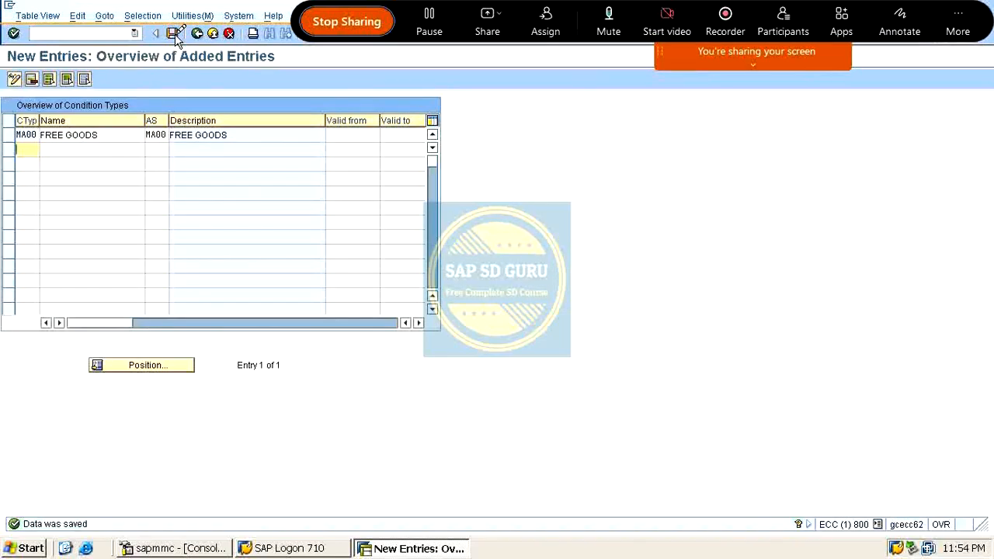
Save condition type MA00, return to the IMG structure, and open Maintain Pricing Procedures for free goods
left_click(176, 32)
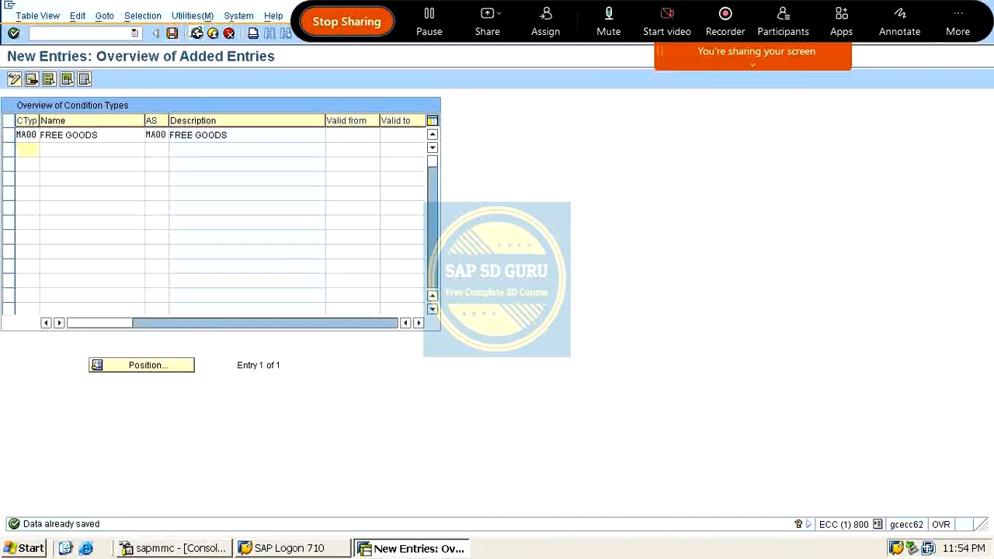
left_click(197, 32)
left_click(197, 33)
scroll(145, 327, "down", 3)
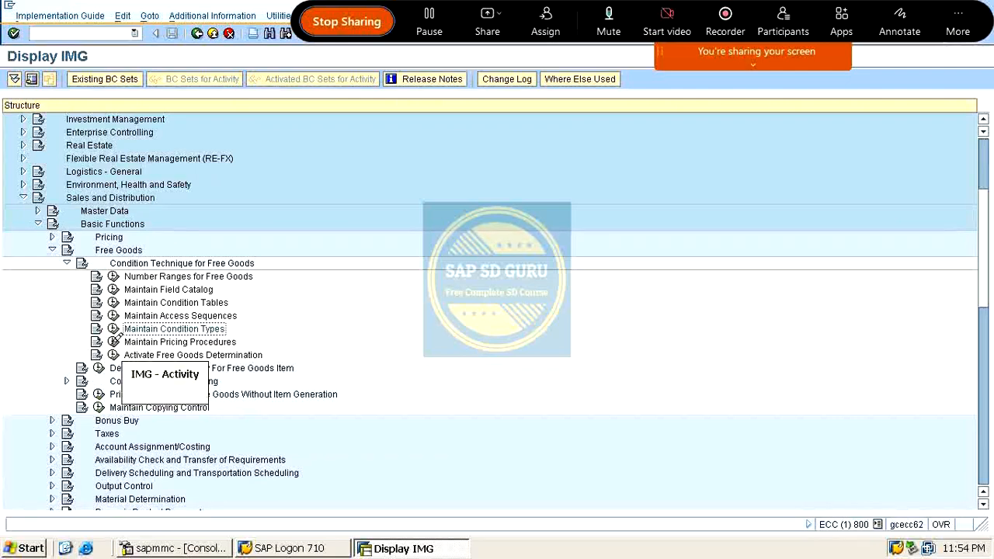
left_click(114, 341)
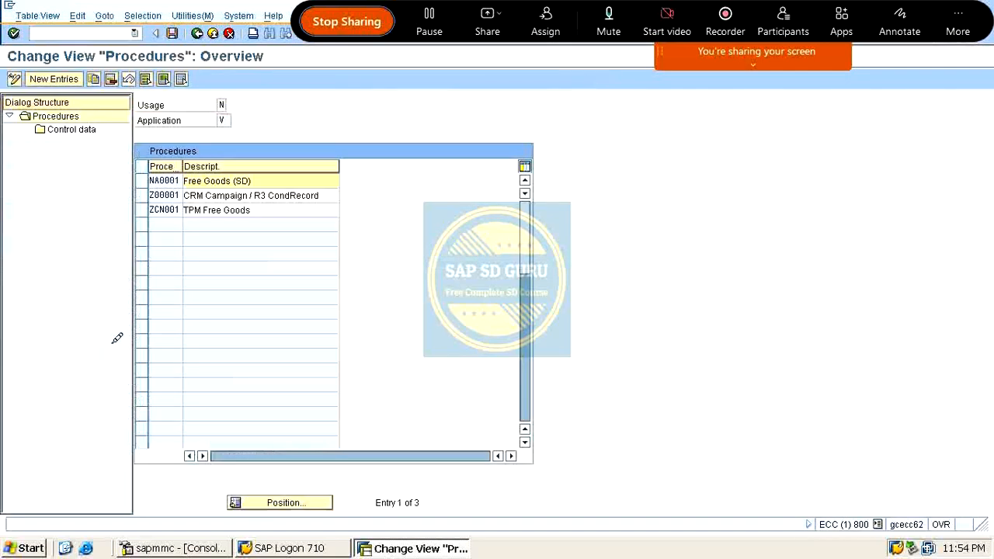
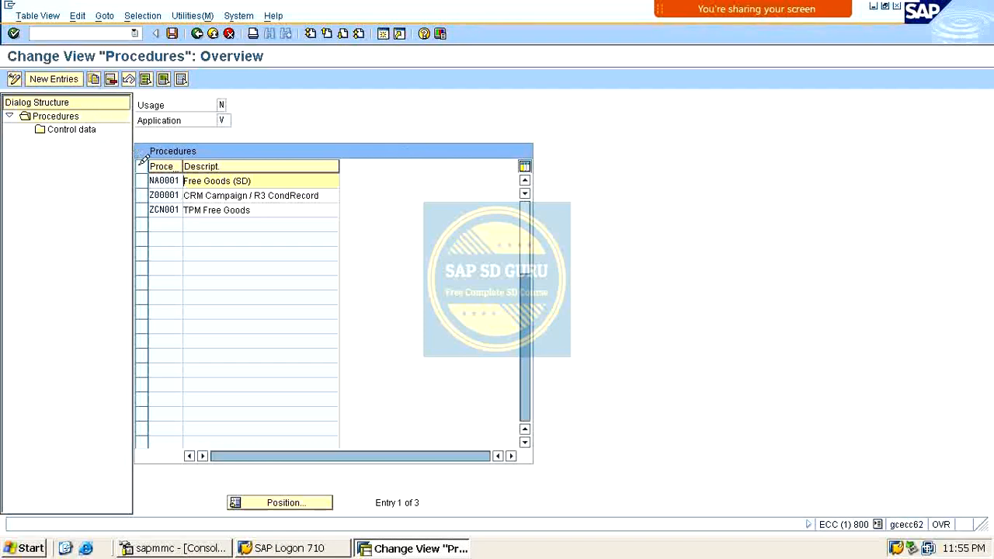
Create a new free goods procedure MA0000 with the description FREE GOODS
left_click(143, 179)
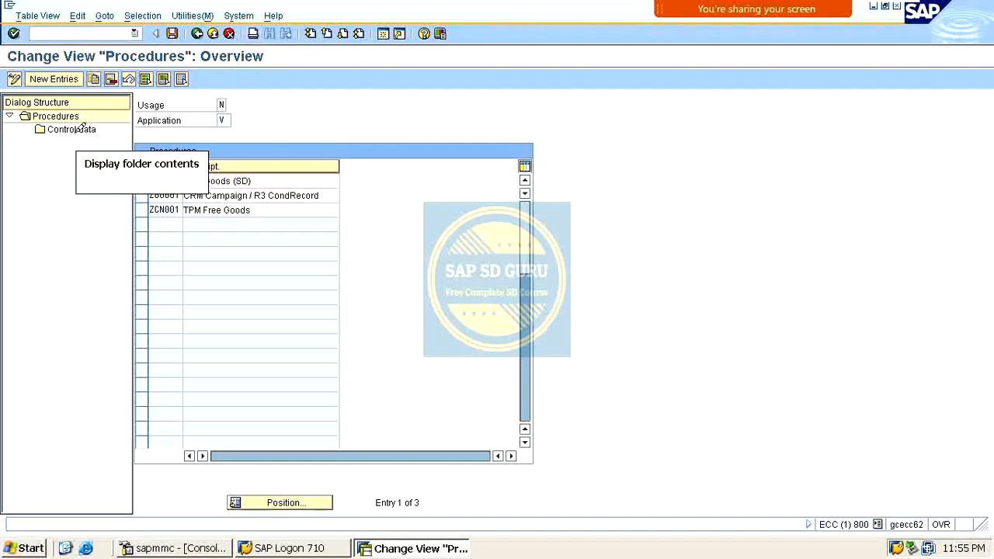
left_click(67, 80)
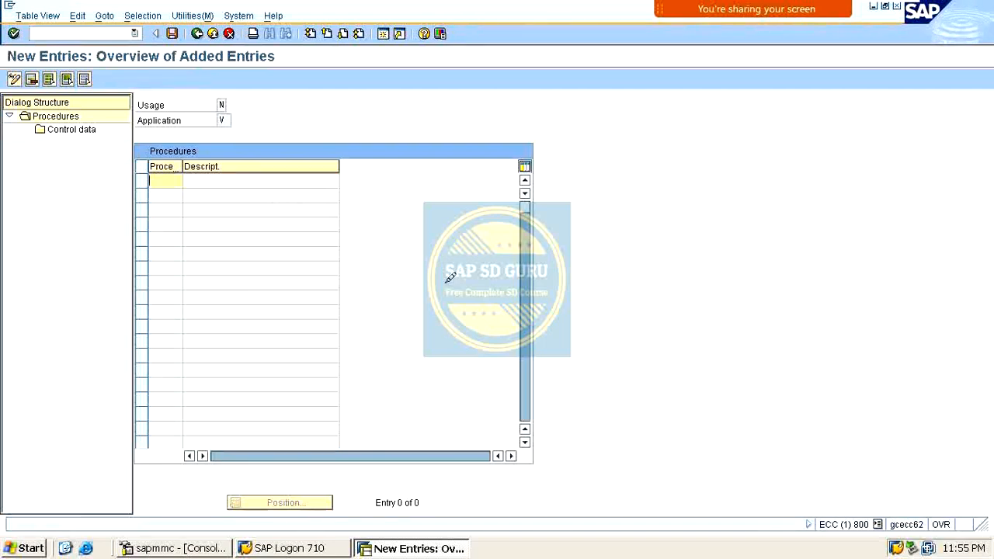
type("M")
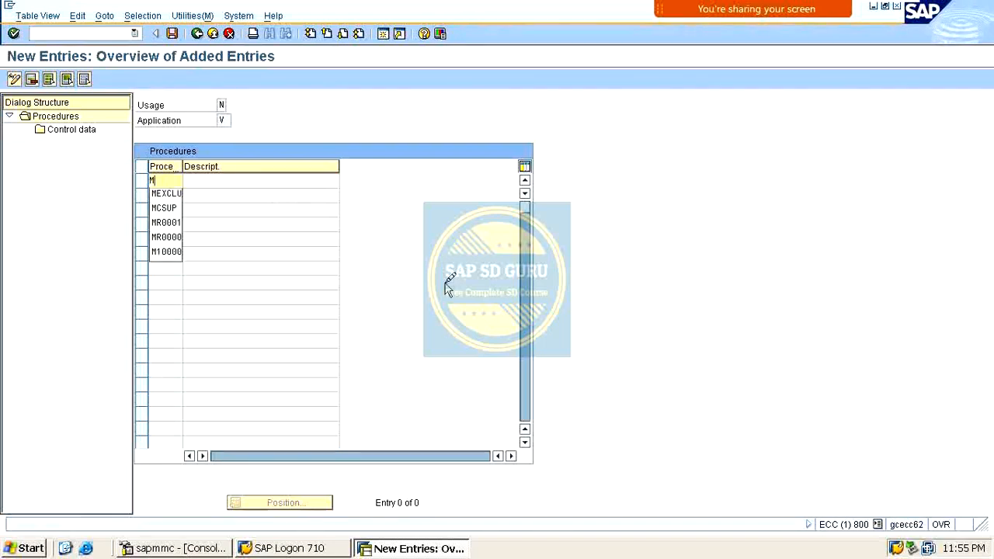
type("A0000")
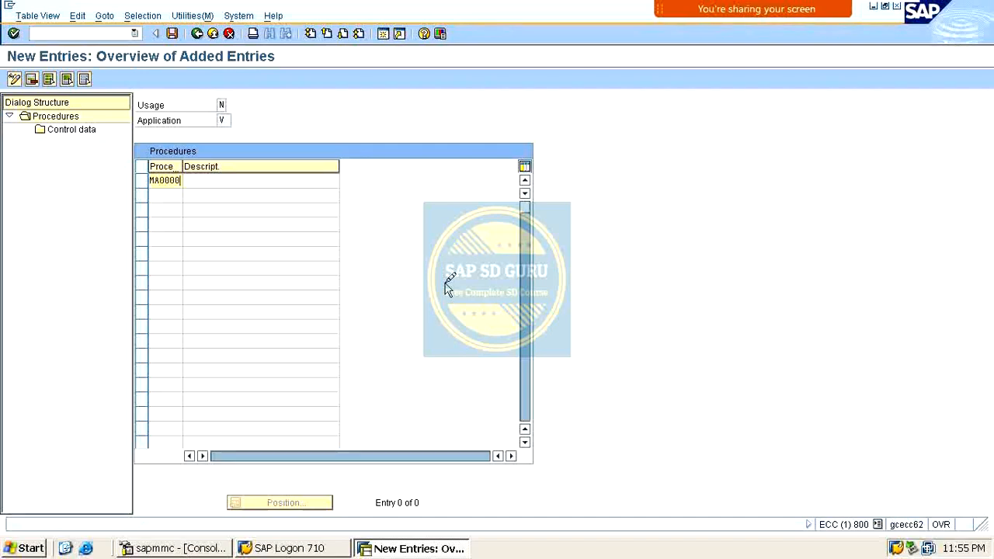
key("Tab")
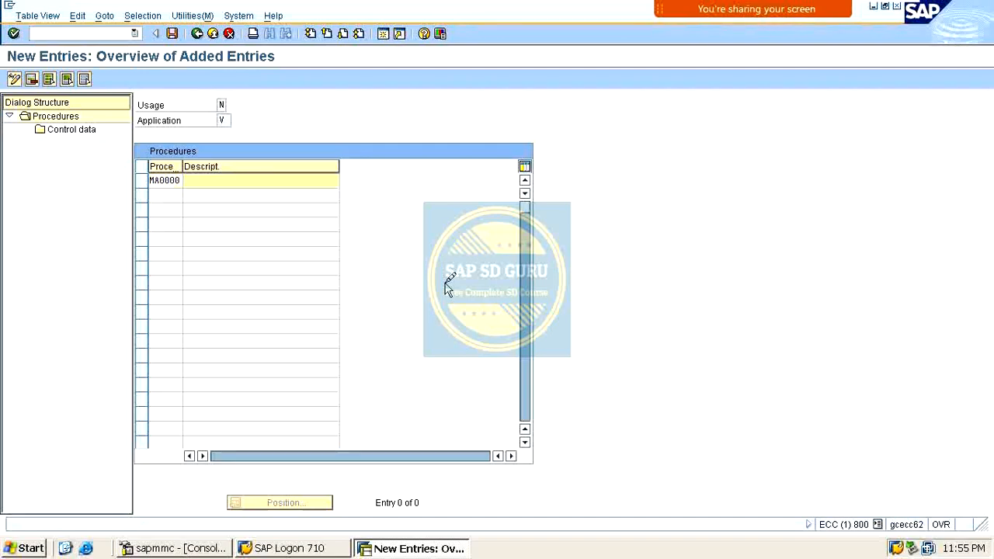
type("FREE GOODS P")
key("BackSpace")
key("Return")
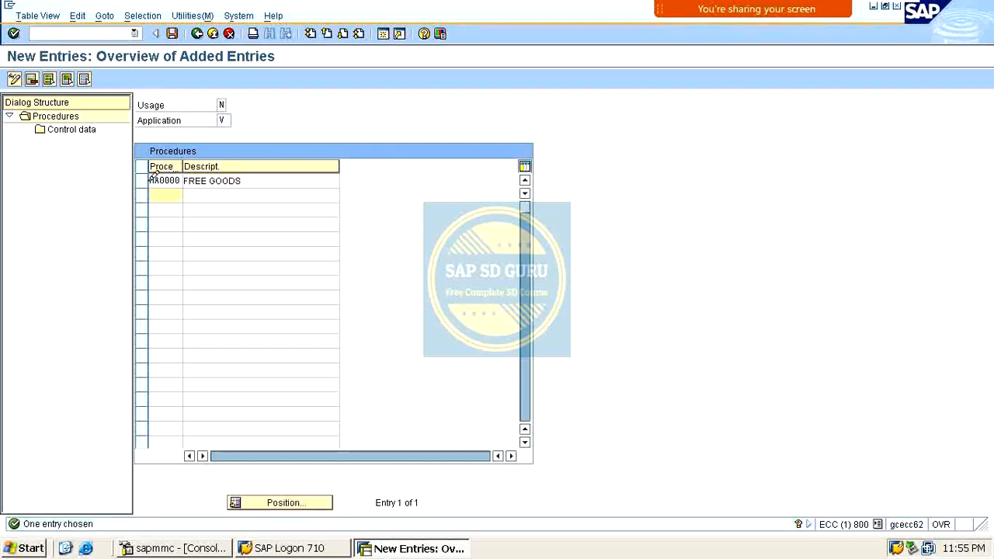
Add step 10 with condition type MA00 to the control data of procedure MA0000 and save it
left_click(142, 178)
double_click(70, 129)
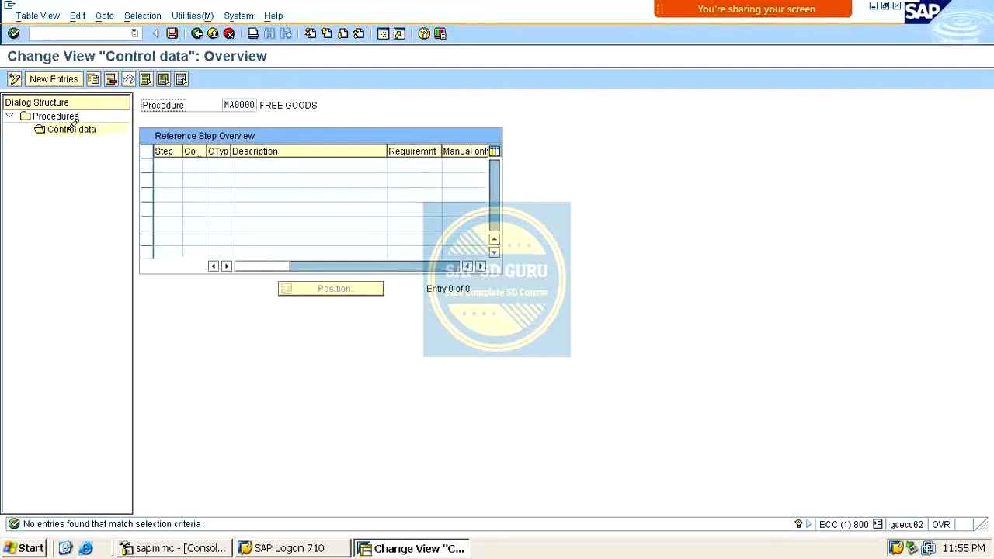
left_click(49, 76)
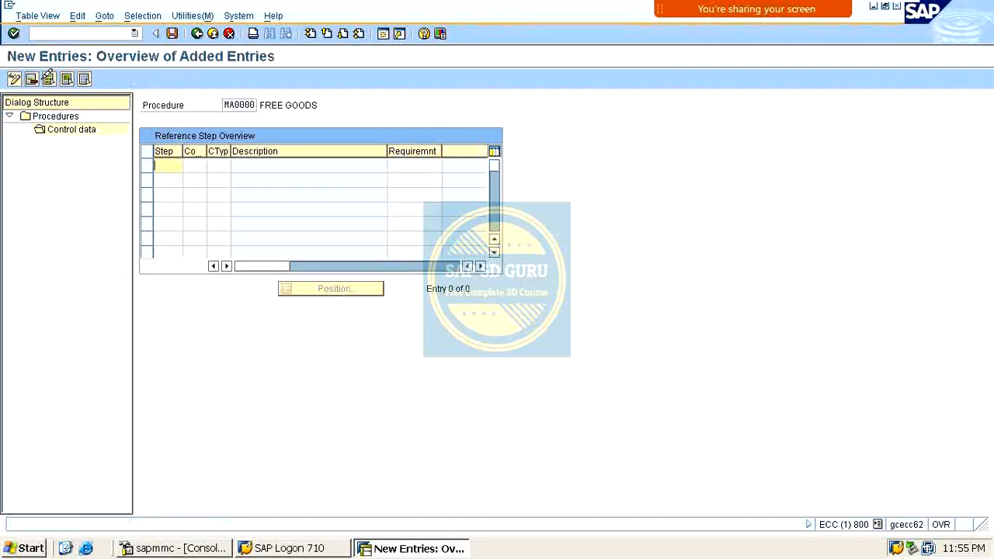
type("10")
key("Tab")
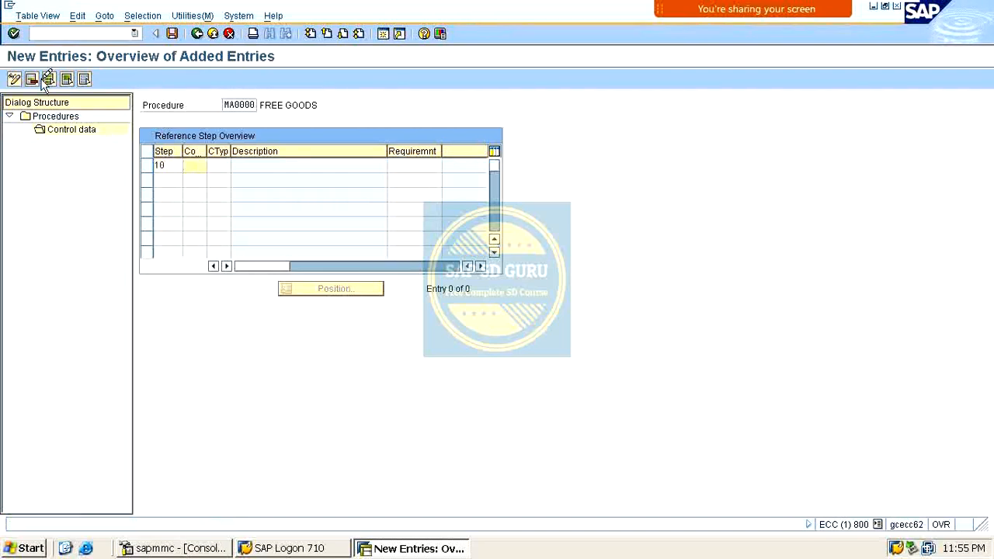
key("Tab")
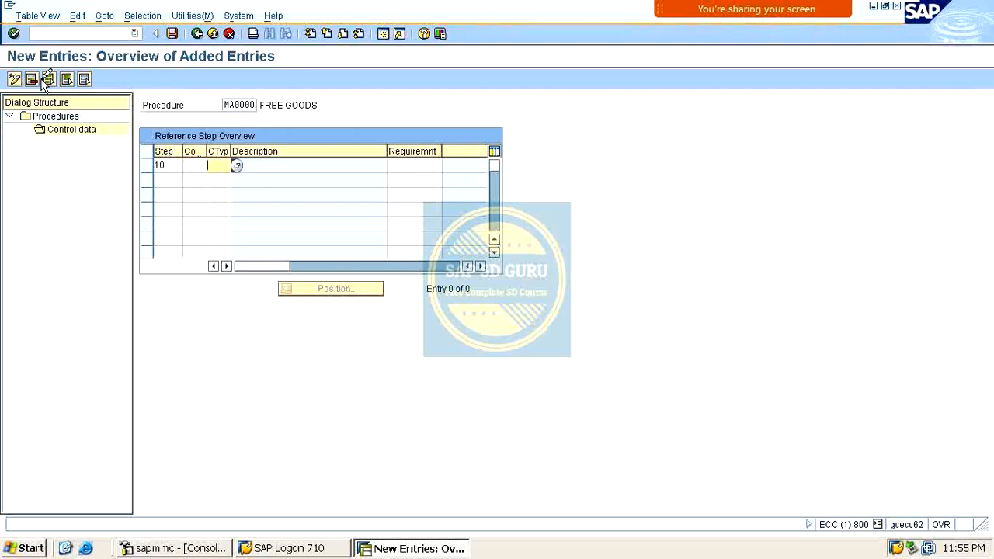
type("ma00")
key("Return")
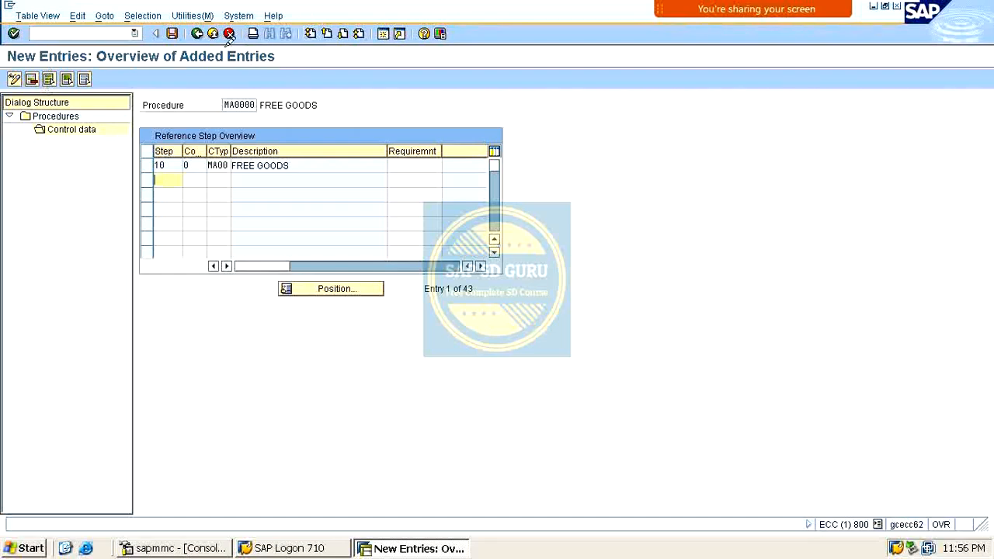
left_click(172, 33)
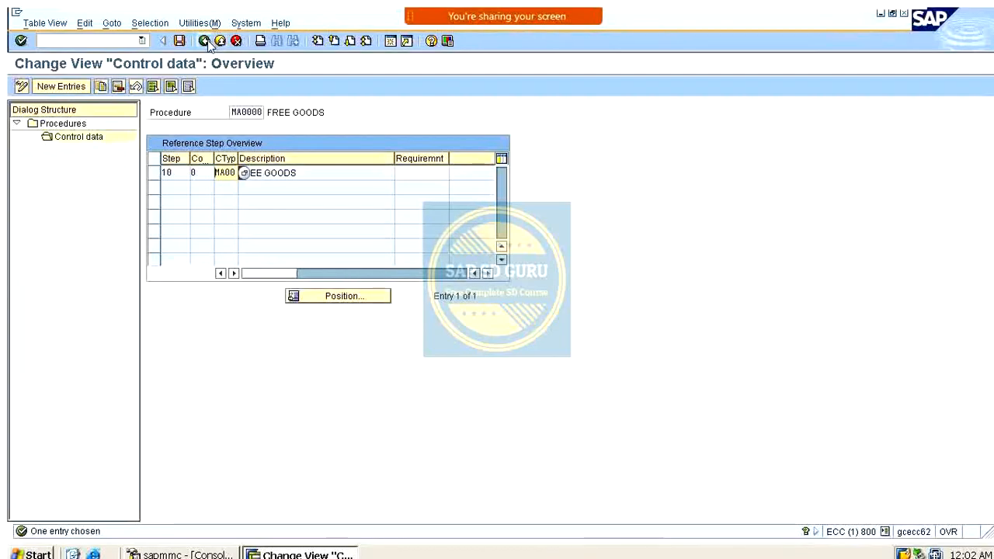
Return to the IMG structure and open Activate Free Goods Determination
left_click(205, 41)
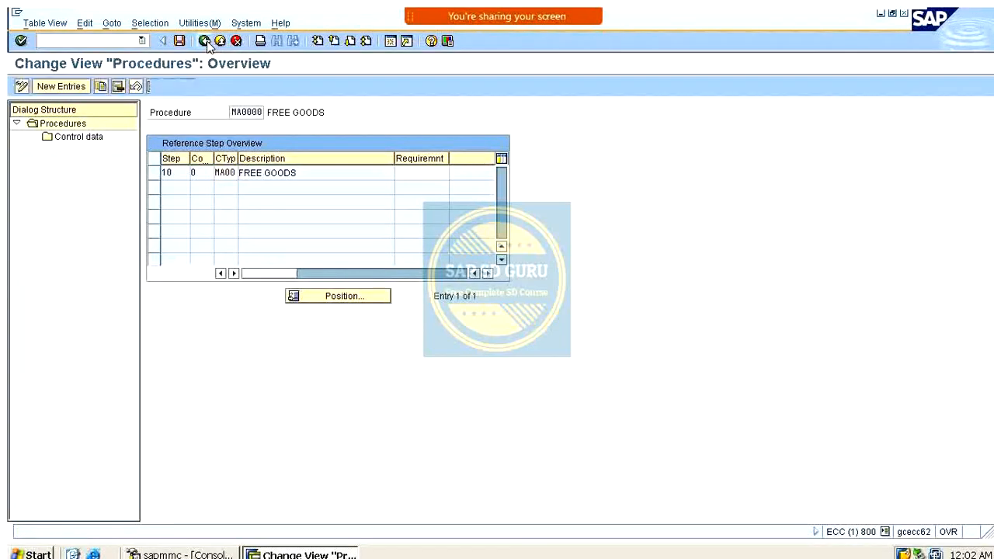
left_click(205, 41)
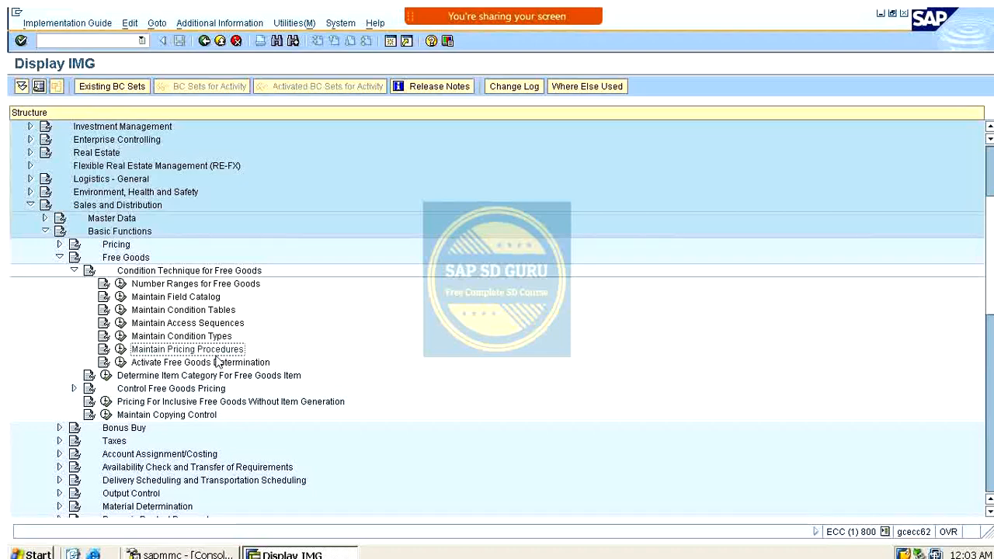
left_click(121, 363)
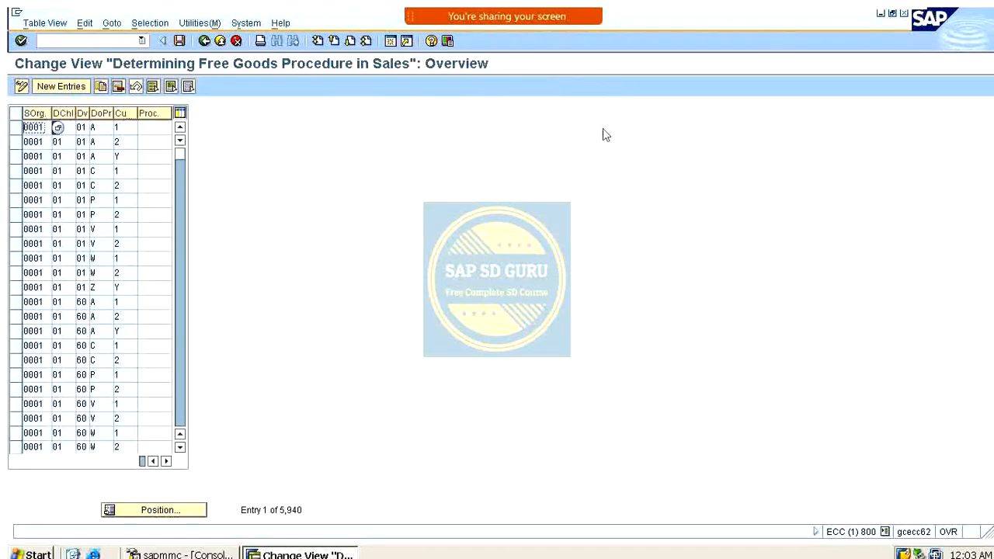
mouse_move(598, 29)
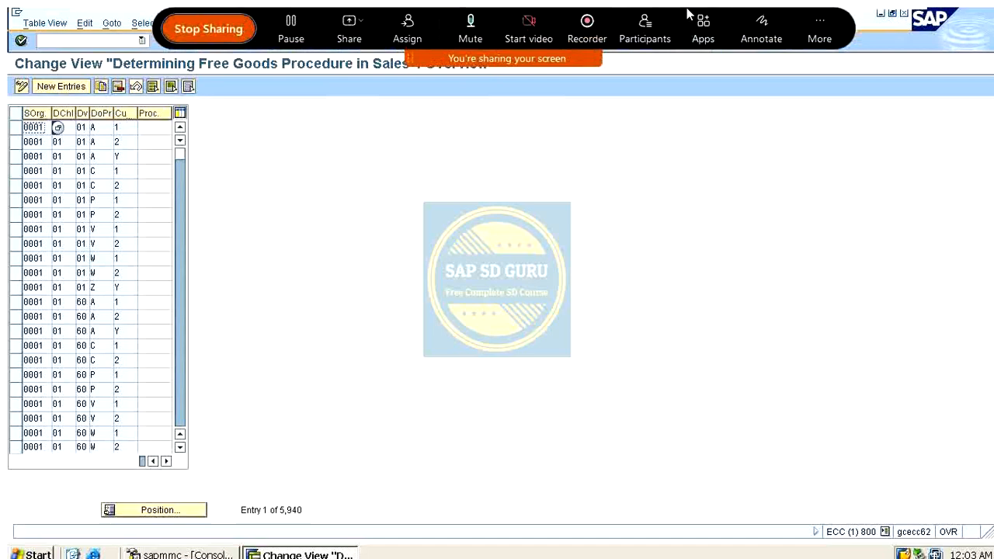
left_click(764, 28)
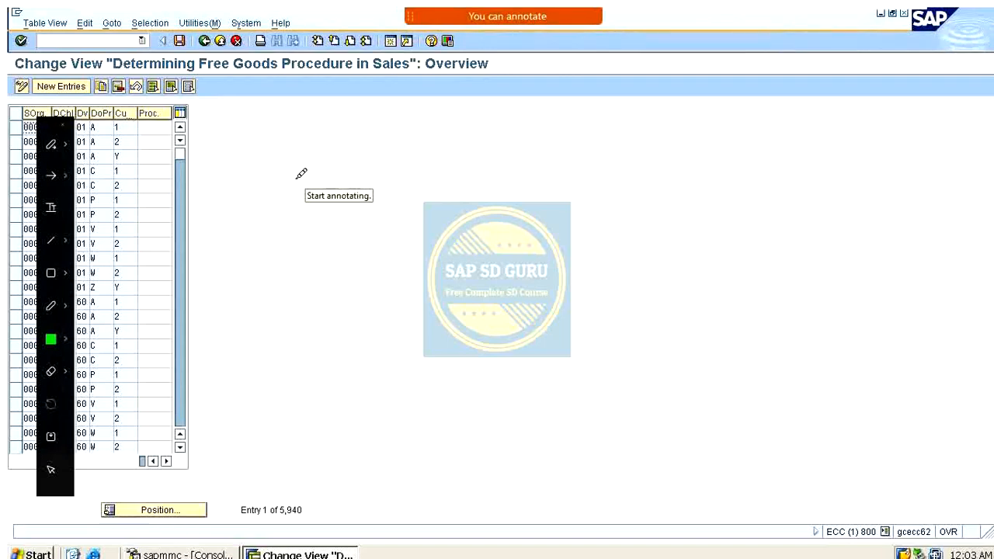
mouse_move(320, 180)
left_mouse_down()
mouse_move(334, 208)
mouse_move(281, 237)
left_mouse_up()
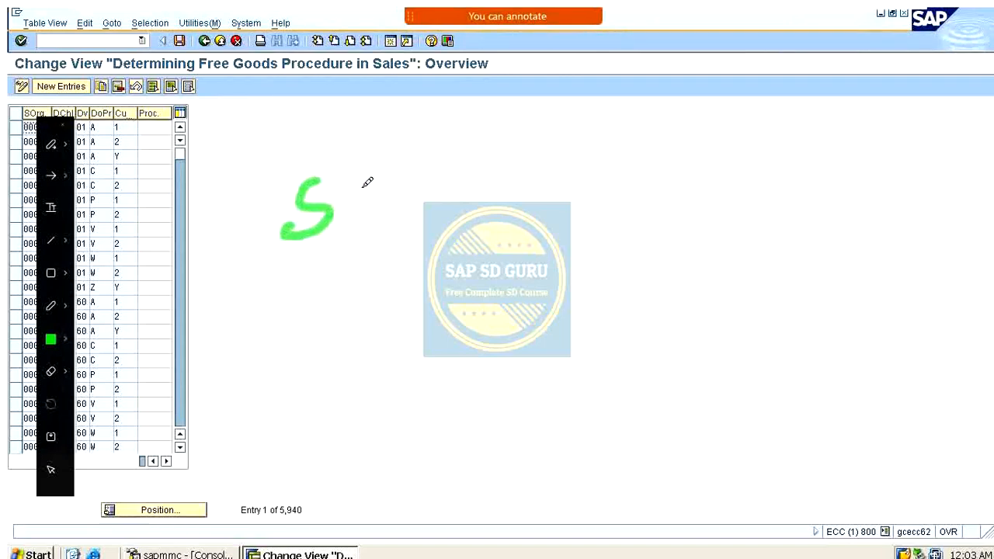
mouse_move(383, 178)
left_mouse_down()
mouse_move(379, 209)
mouse_move(383, 181)
mouse_move(489, 168)
left_mouse_up()
left_click_drag(444, 160, 463, 214)
mouse_move(531, 134)
left_mouse_down()
mouse_move(536, 189)
mouse_move(545, 187)
left_mouse_up()
mouse_move(598, 132)
left_mouse_down()
mouse_move(599, 179)
mouse_move(682, 134)
mouse_move(673, 183)
left_mouse_up()
mouse_move(736, 118)
left_mouse_down()
mouse_move(754, 111)
mouse_move(767, 161)
left_mouse_up()
left_click_drag(425, 352, 487, 320)
left_click_drag(461, 304, 476, 357)
left_click_drag(556, 284, 553, 315)
left_click_drag(547, 266, 561, 309)
left_click(609, 273)
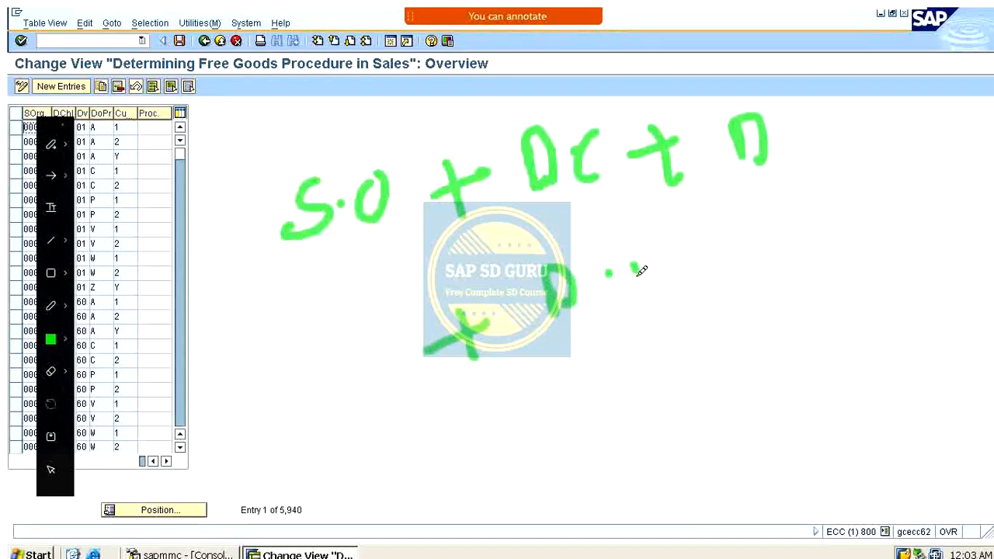
left_click_drag(635, 230, 637, 300)
left_click_drag(634, 233, 676, 288)
left_click_drag(675, 233, 682, 257)
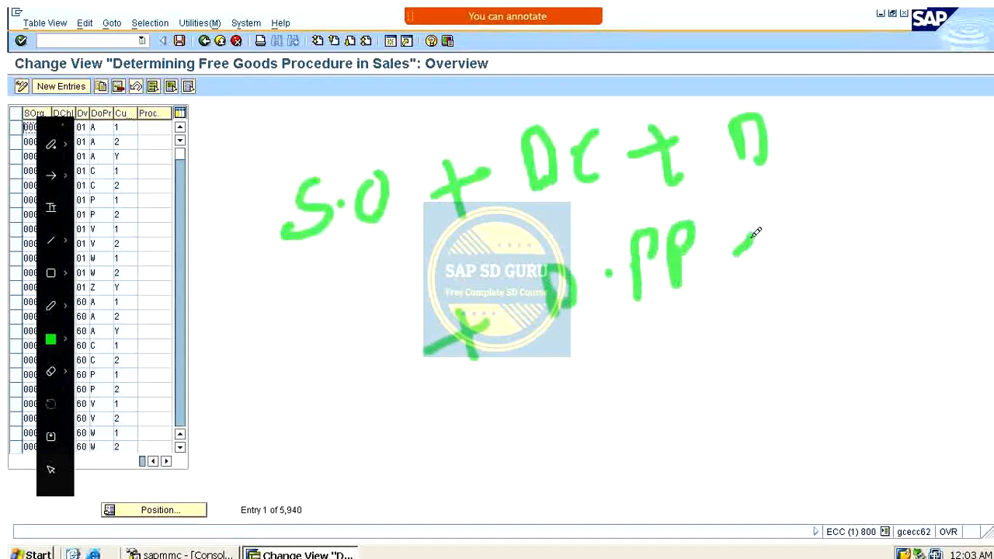
left_click_drag(733, 230, 756, 258)
left_click_drag(753, 227, 746, 267)
mouse_move(799, 225)
left_mouse_down()
mouse_move(807, 247)
mouse_move(850, 211)
mouse_move(857, 227)
left_mouse_up()
mouse_move(902, 204)
left_mouse_down()
mouse_move(885, 256)
mouse_move(907, 190)
left_mouse_up()
key("Escape")
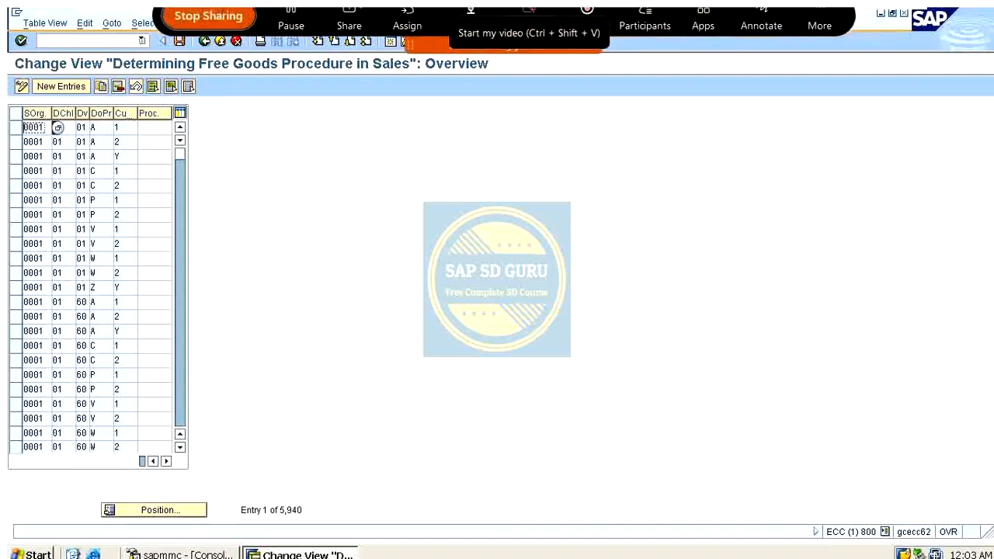
left_click(761, 27)
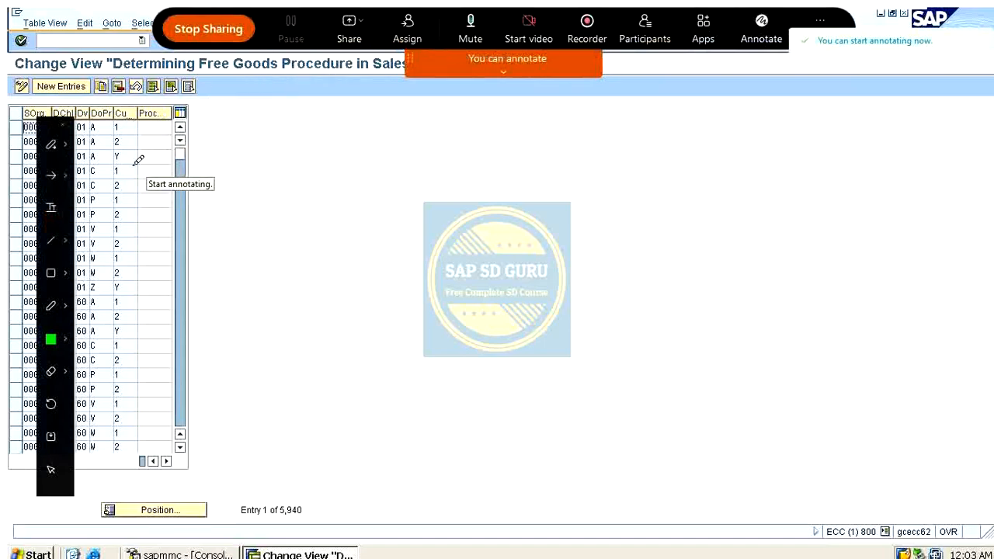
mouse_move(235, 178)
left_mouse_down()
mouse_move(318, 160)
mouse_move(327, 176)
mouse_move(301, 225)
left_mouse_up()
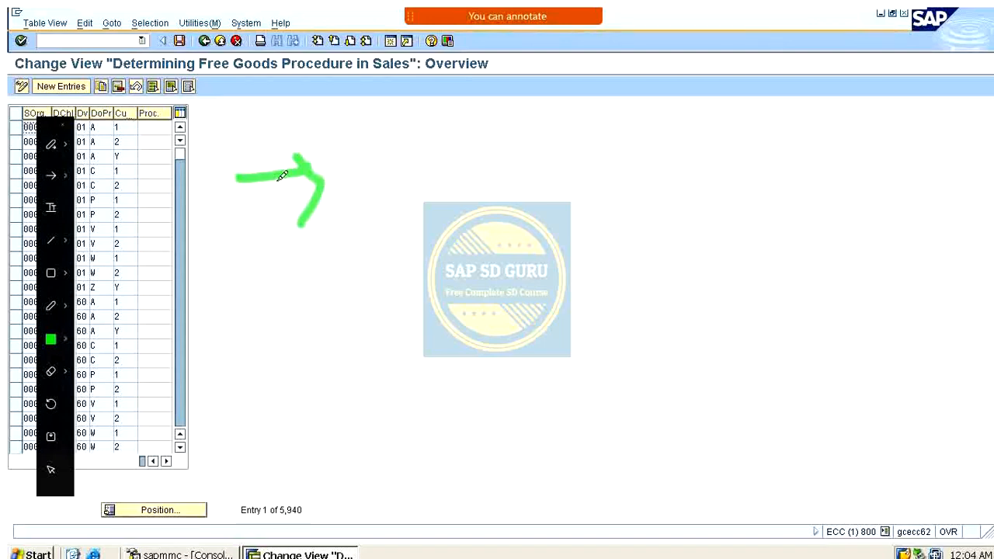
left_click_drag(250, 225, 302, 189)
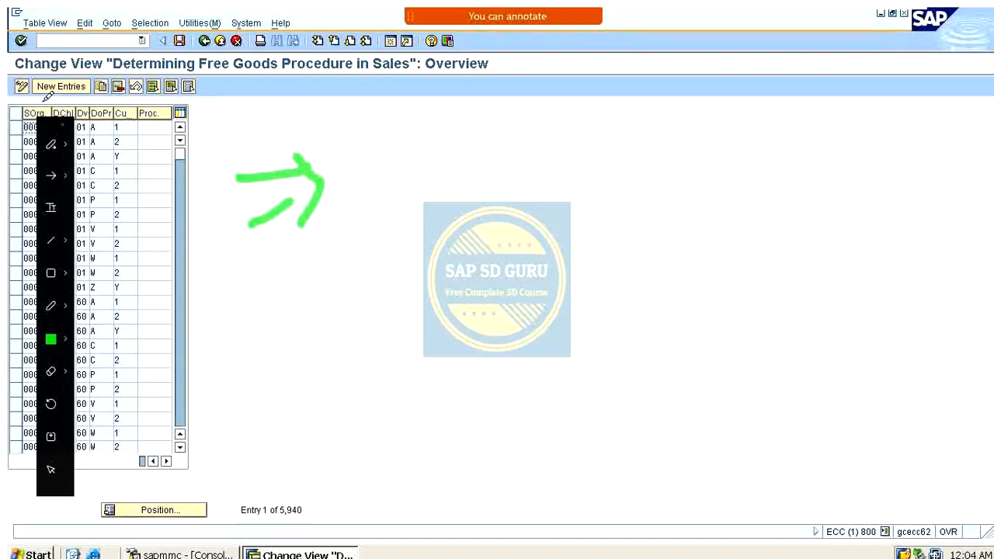
mouse_move(35, 103)
left_mouse_down()
mouse_move(69, 78)
mouse_move(92, 83)
mouse_move(125, 60)
left_mouse_up()
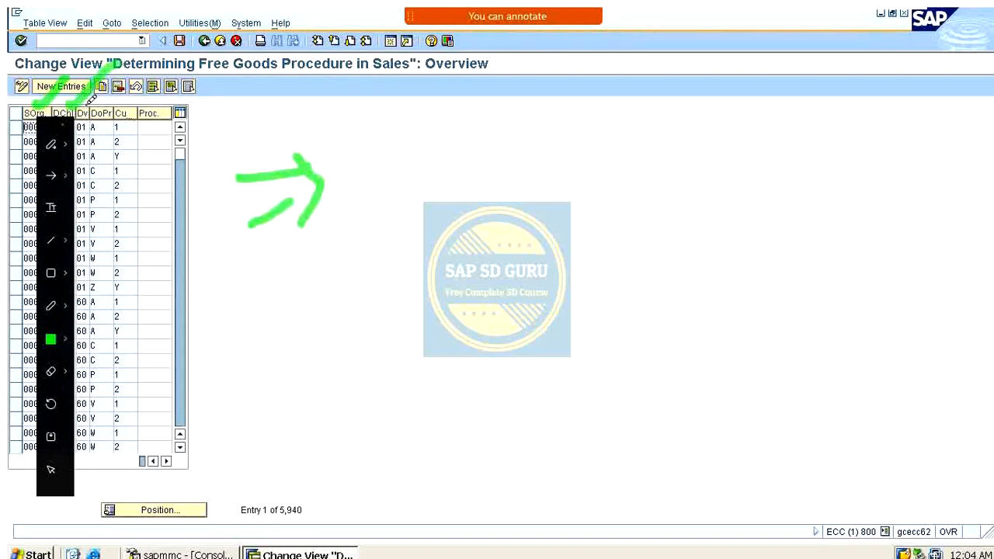
left_click_drag(89, 107, 163, 59)
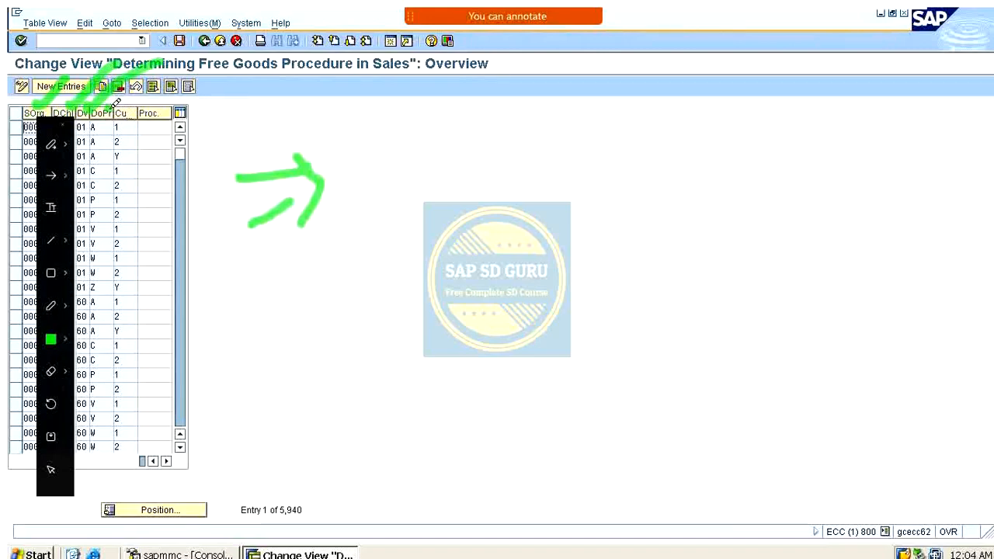
left_click_drag(117, 103, 177, 48)
left_click_drag(135, 109, 245, 59)
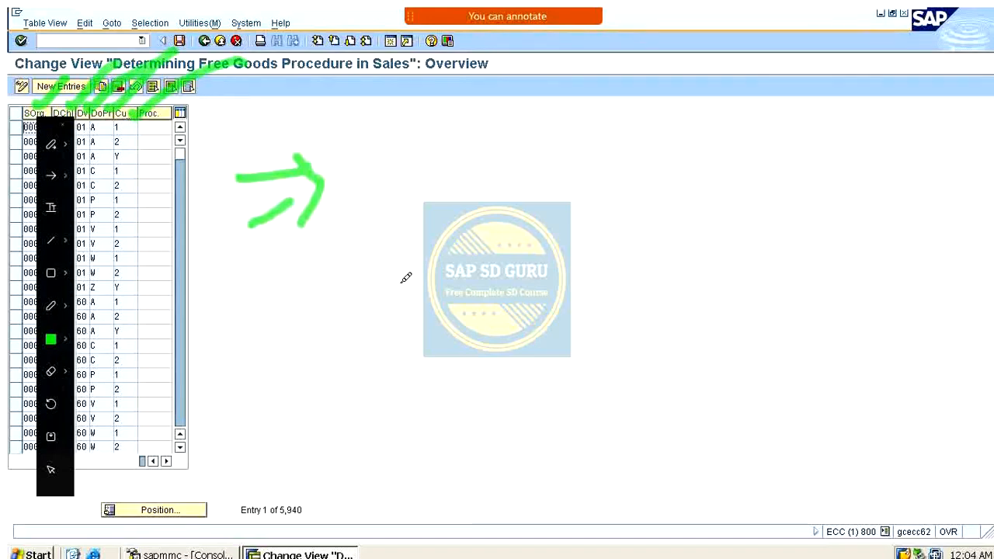
key("Escape")
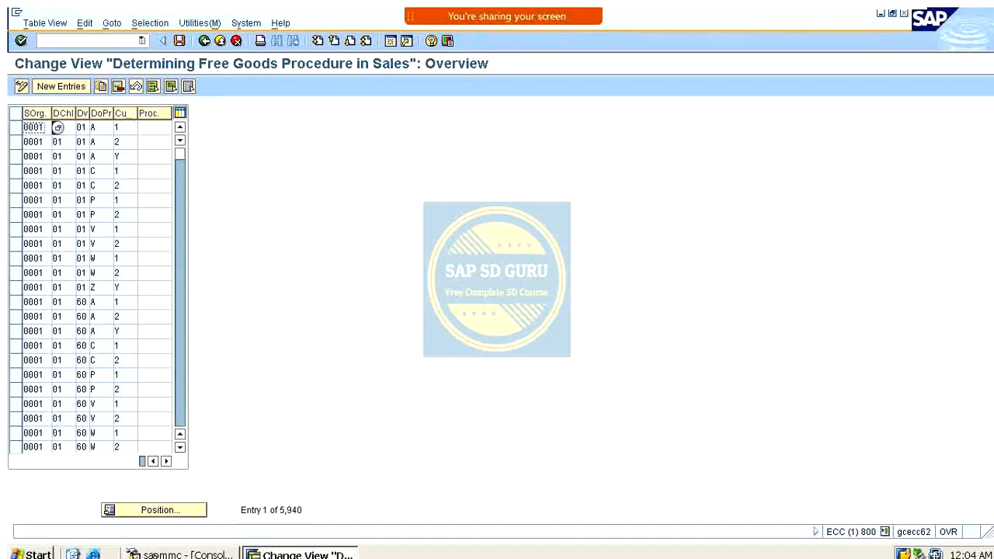
Position the determination list at the entry for sales organization M100, distribution channel M1 and division M1
left_click(161, 510)
type("a100")
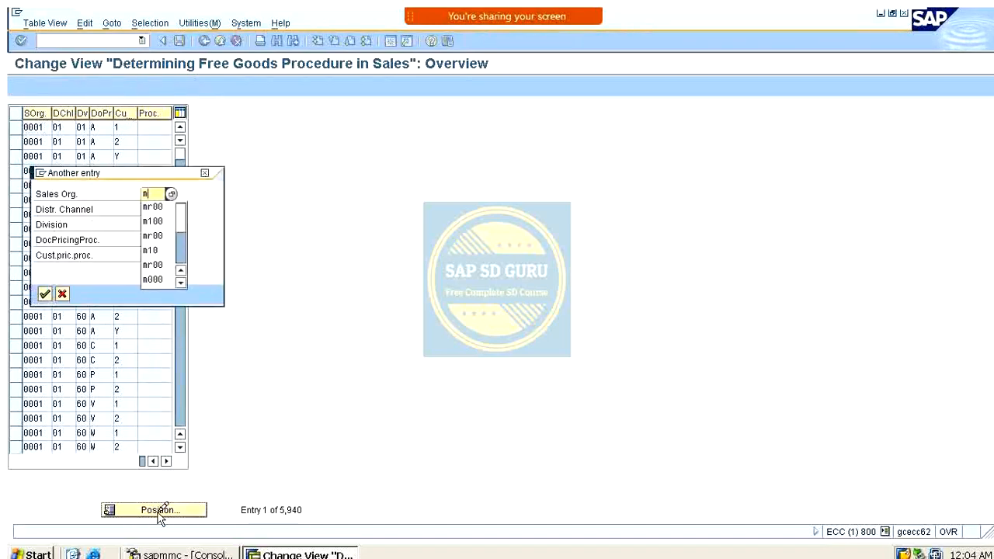
key("Return")
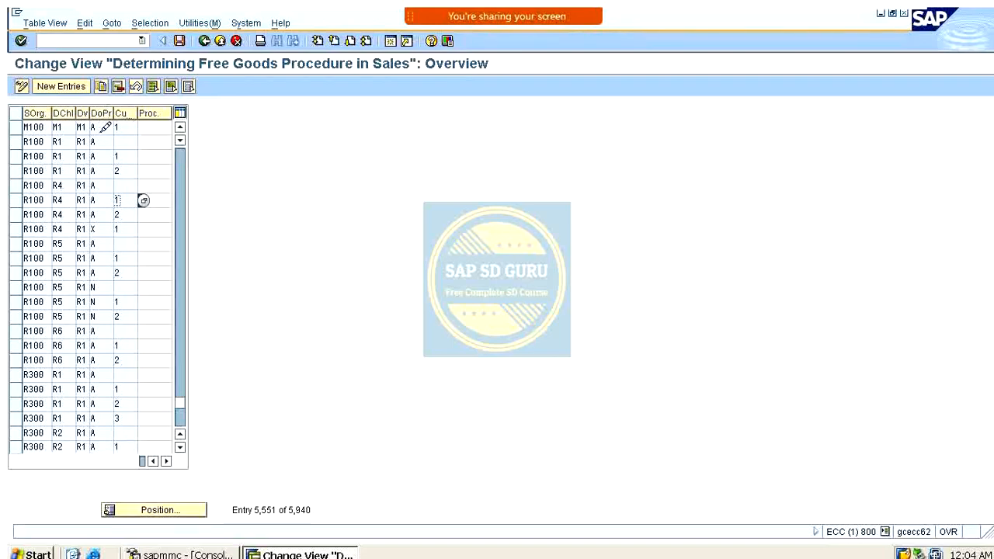
left_click(102, 130)
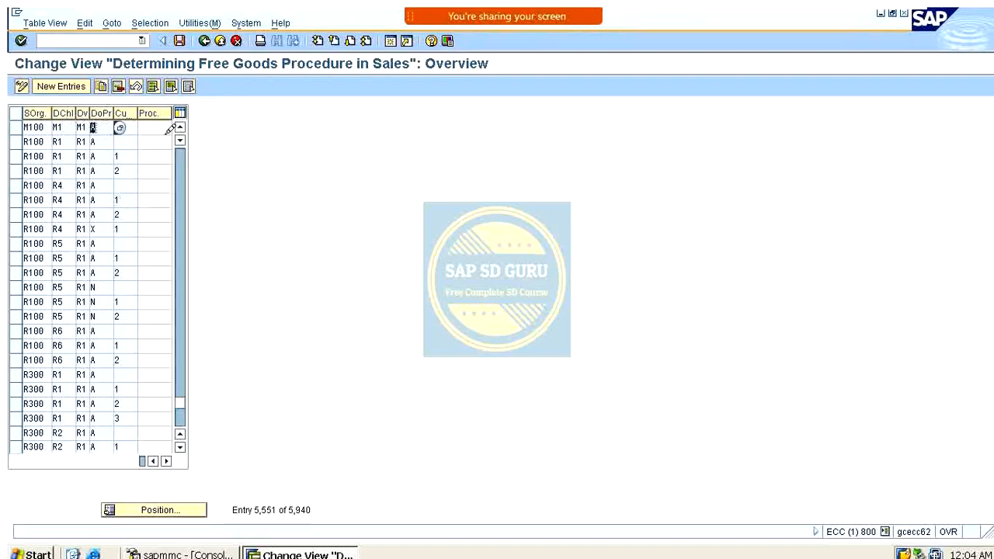
Assign customer procedure 1 and free goods procedure MA0000 to the M100/M1/M1 entry with document procedure A, and save it in the proposed customizing request
left_click(136, 131)
type("1")
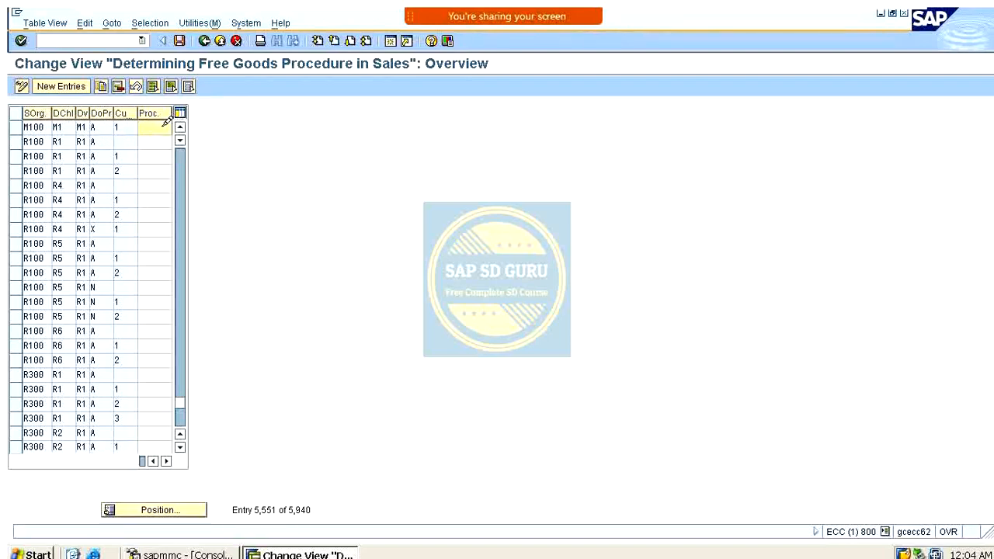
scroll(154, 129, "up", 1)
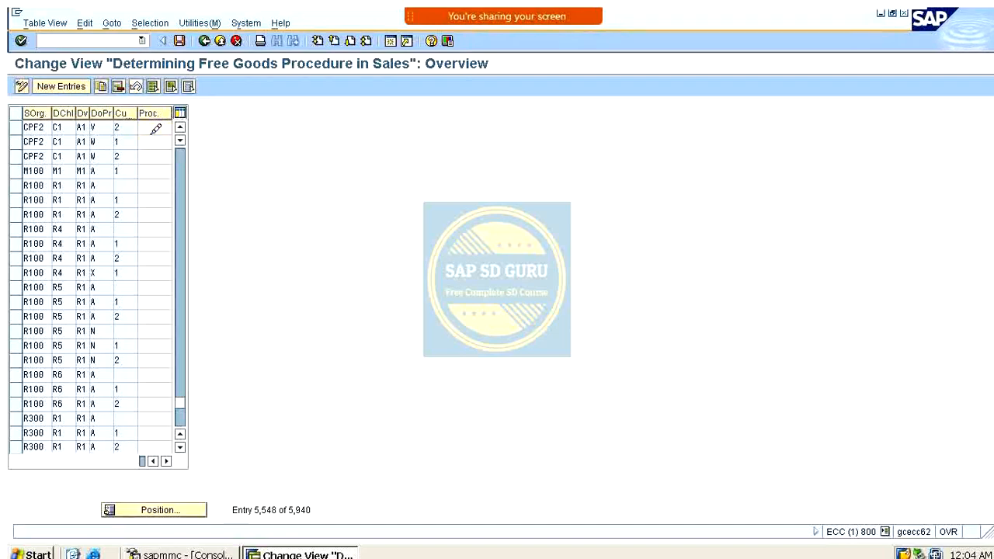
scroll(156, 129, "up", 2)
scroll(156, 130, "down", 3)
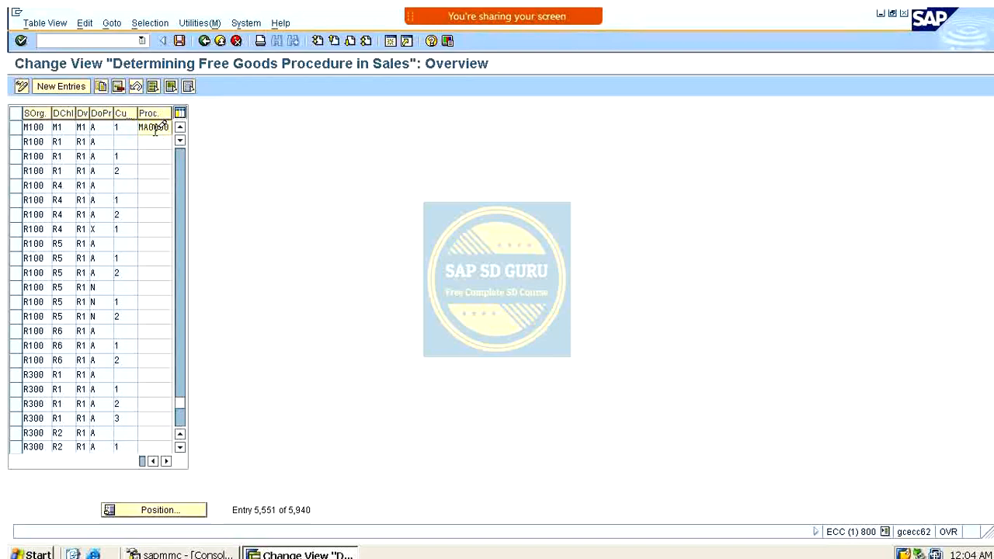
key("ctrl+s")
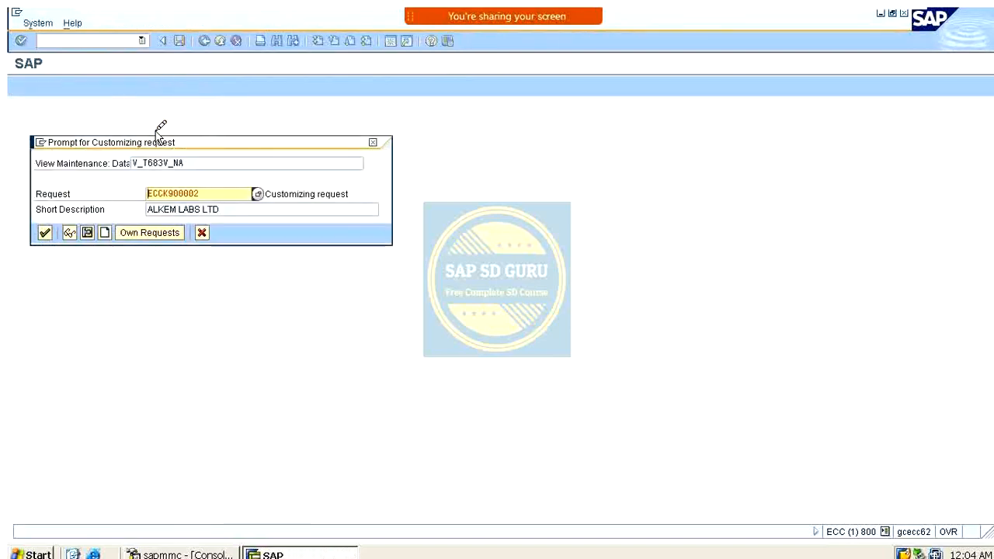
key("Return")
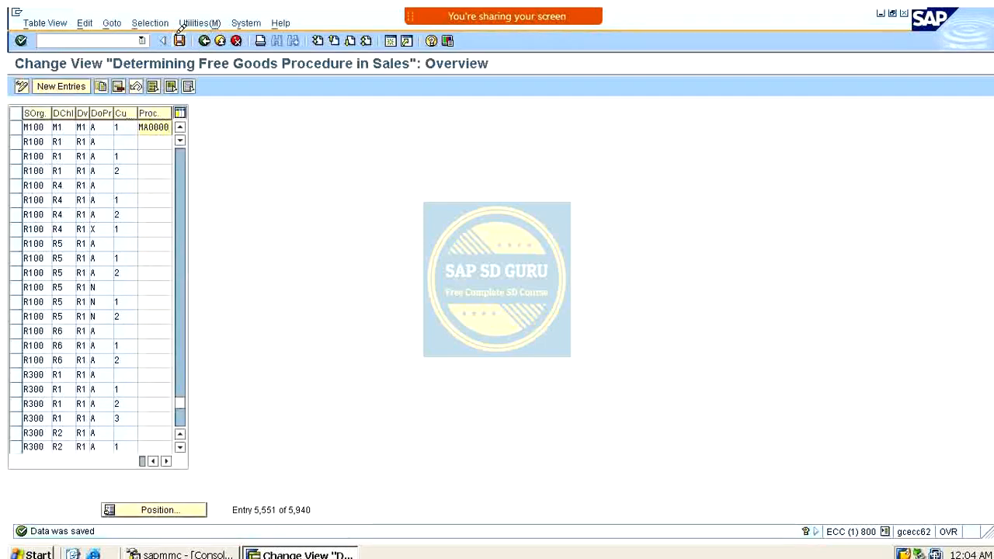
left_click(179, 41)
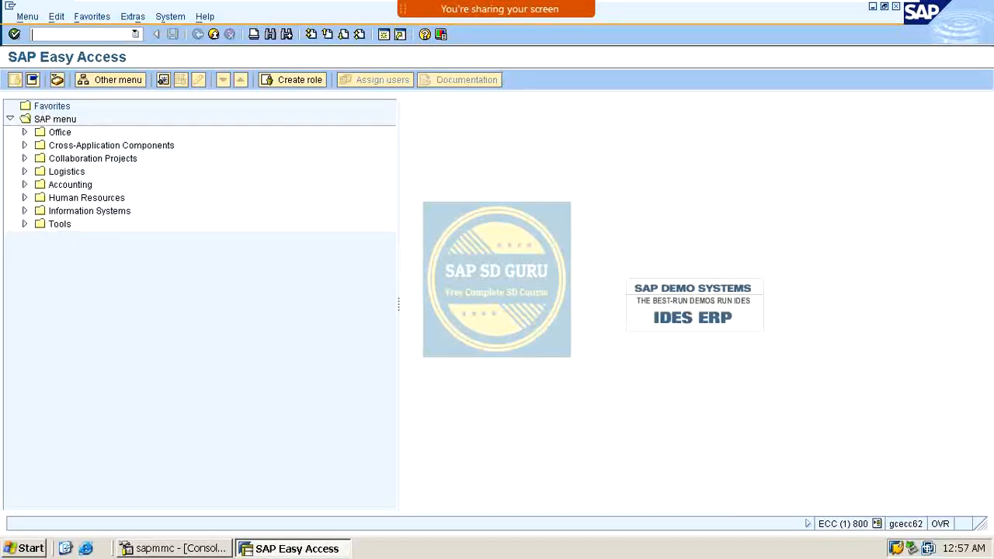
mouse_move(499, 9)
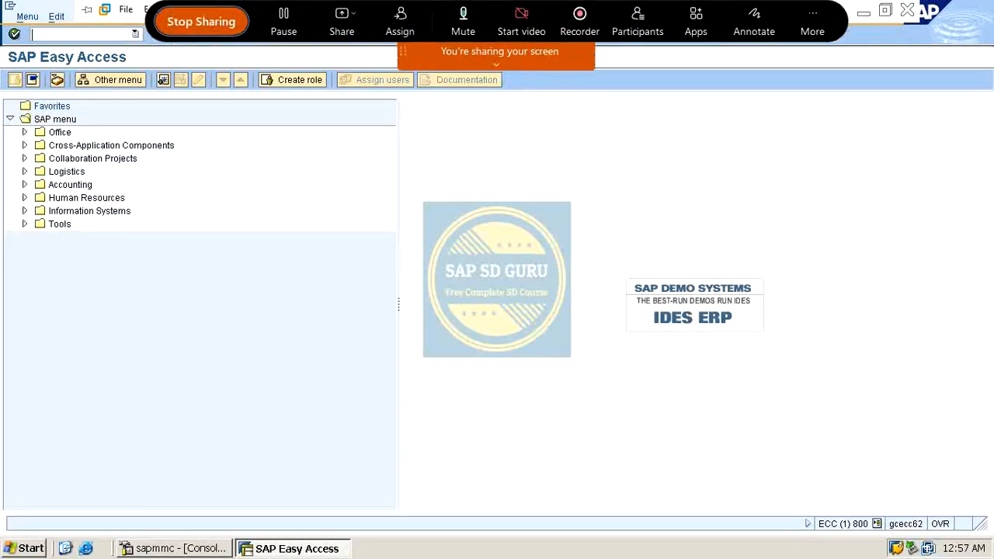
left_click(754, 23)
mouse_move(440, 222)
left_mouse_down()
mouse_move(510, 206)
mouse_move(476, 270)
mouse_move(542, 294)
mouse_move(519, 313)
left_mouse_up()
left_click_drag(475, 399, 567, 373)
mouse_move(536, 351)
left_mouse_down()
mouse_move(552, 359)
mouse_move(528, 420)
left_mouse_up()
left_click_drag(625, 194, 699, 177)
mouse_move(669, 159)
left_mouse_down()
mouse_move(692, 166)
mouse_move(660, 237)
left_mouse_up()
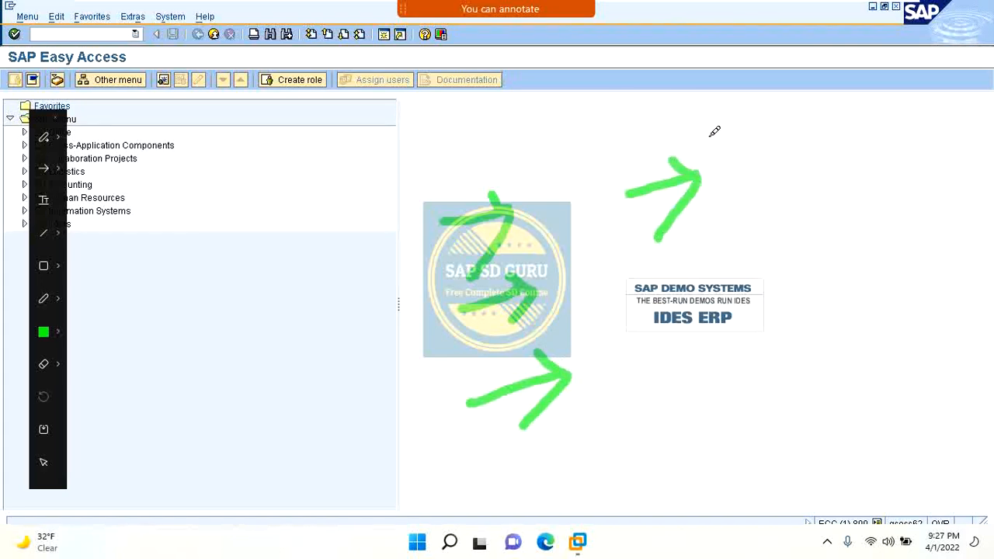
mouse_move(400, 146)
left_mouse_down()
mouse_move(711, 138)
mouse_move(619, 503)
mouse_move(459, 202)
mouse_move(464, 130)
left_mouse_up()
left_click_drag(334, 233, 381, 183)
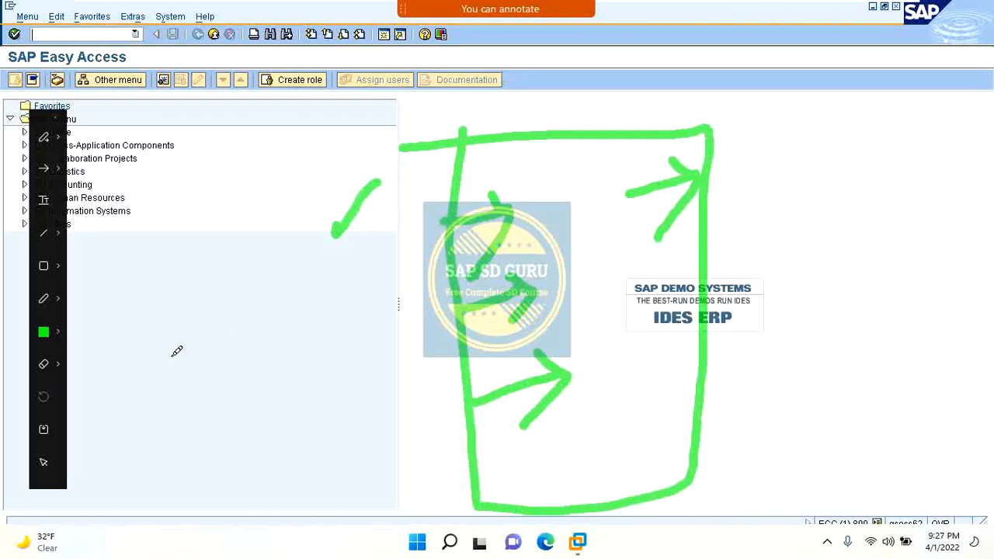
mouse_move(152, 365)
left_mouse_down()
mouse_move(237, 338)
mouse_move(208, 392)
left_mouse_up()
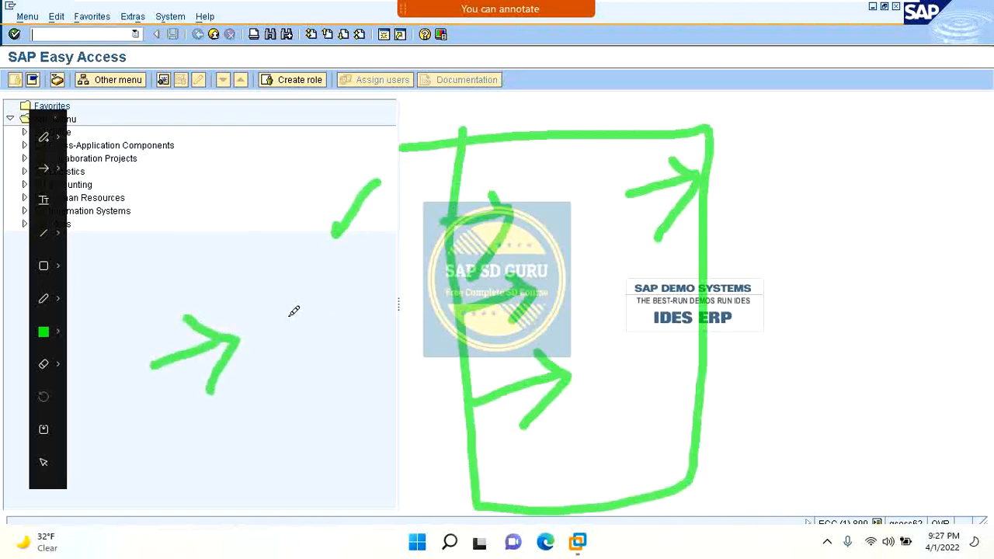
left_click_drag(291, 313, 370, 259)
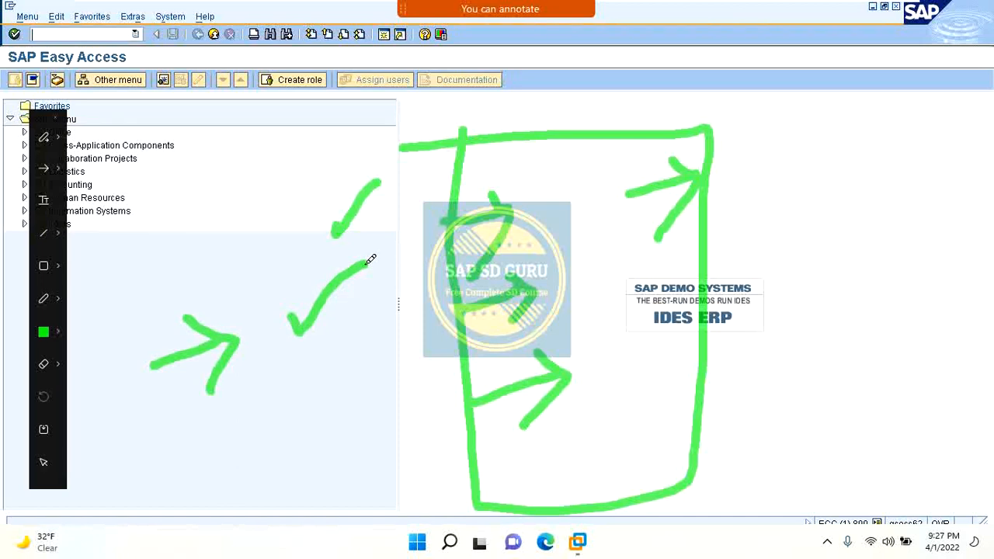
left_click_drag(322, 362, 369, 356)
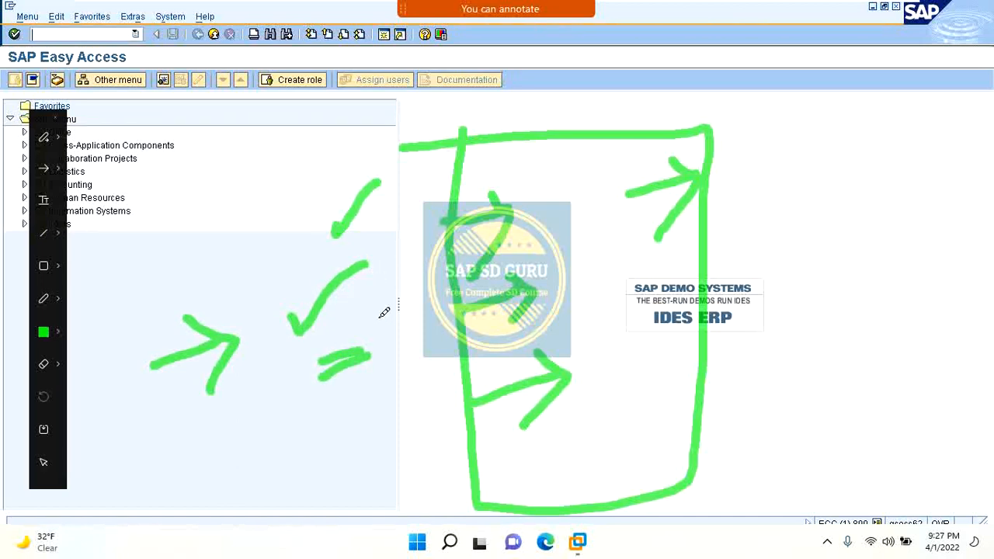
mouse_move(334, 313)
left_mouse_down()
mouse_move(387, 299)
mouse_move(387, 335)
left_mouse_up()
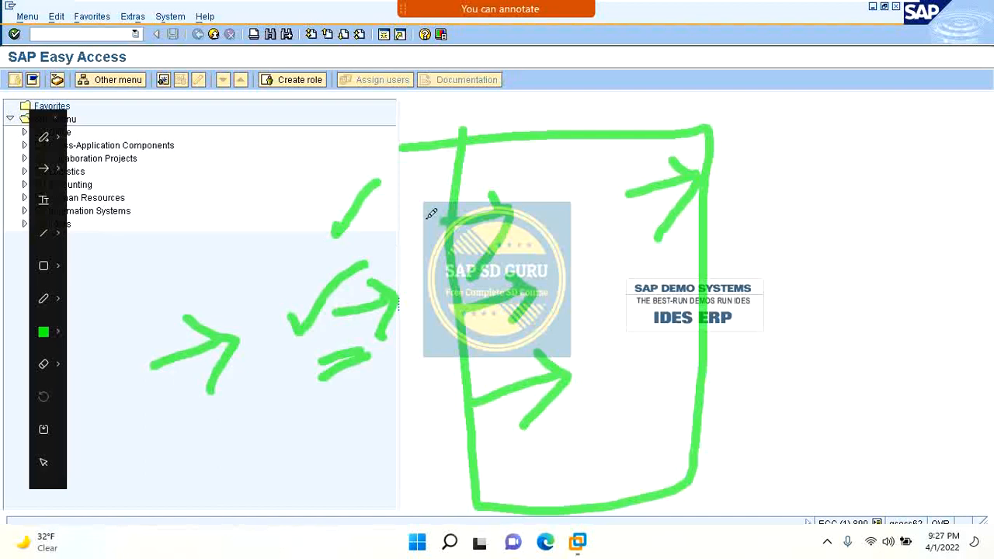
mouse_move(763, 157)
left_mouse_down()
mouse_move(775, 180)
mouse_move(751, 207)
left_mouse_up()
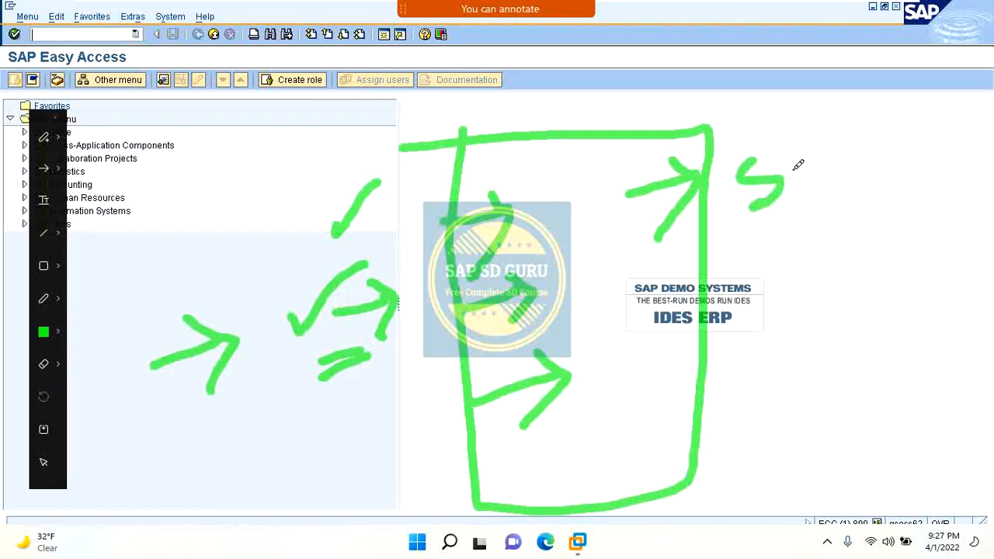
left_click_drag(817, 160, 810, 184)
mouse_move(779, 250)
left_mouse_down()
mouse_move(782, 279)
mouse_move(788, 268)
left_mouse_up()
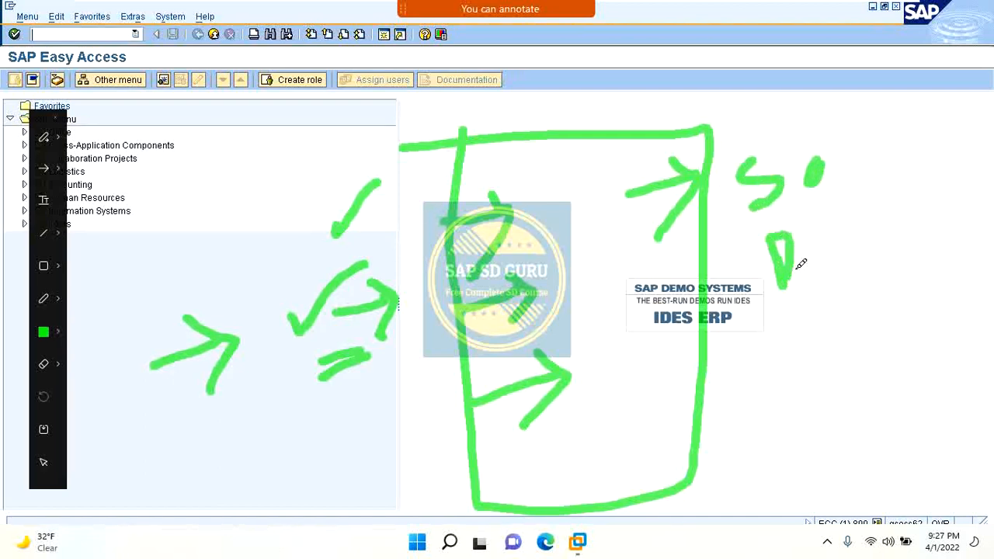
left_click(803, 262)
mouse_move(832, 244)
left_mouse_down()
mouse_move(863, 231)
mouse_move(857, 267)
left_mouse_up()
mouse_move(808, 345)
left_mouse_down()
mouse_move(832, 339)
mouse_move(828, 374)
left_mouse_up()
mouse_move(800, 421)
left_mouse_down()
mouse_move(812, 446)
mouse_move(834, 456)
mouse_move(841, 503)
mouse_move(861, 474)
left_mouse_up()
left_click_drag(798, 486, 804, 514)
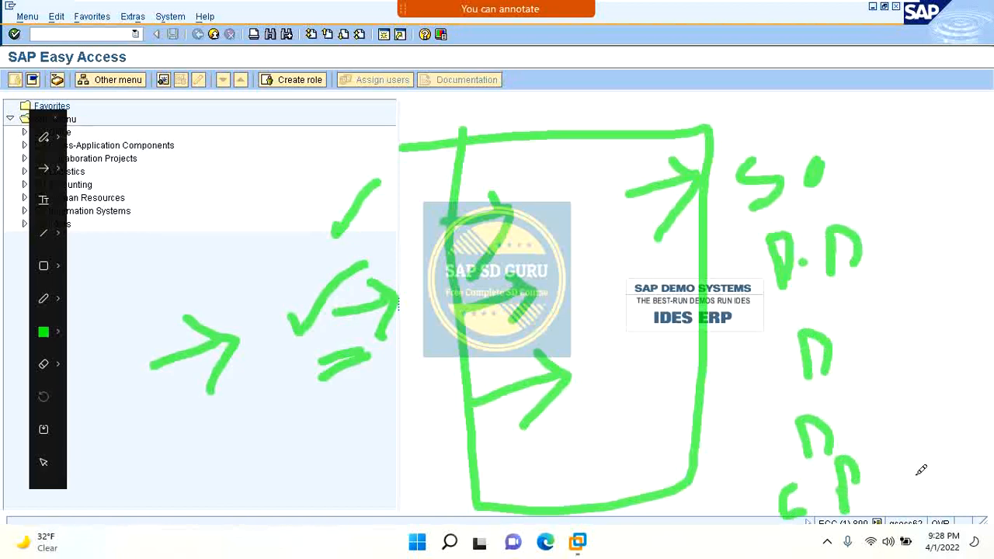
mouse_move(882, 504)
left_mouse_down()
mouse_move(886, 444)
mouse_move(903, 470)
left_mouse_up()
left_click_drag(918, 118, 979, 118)
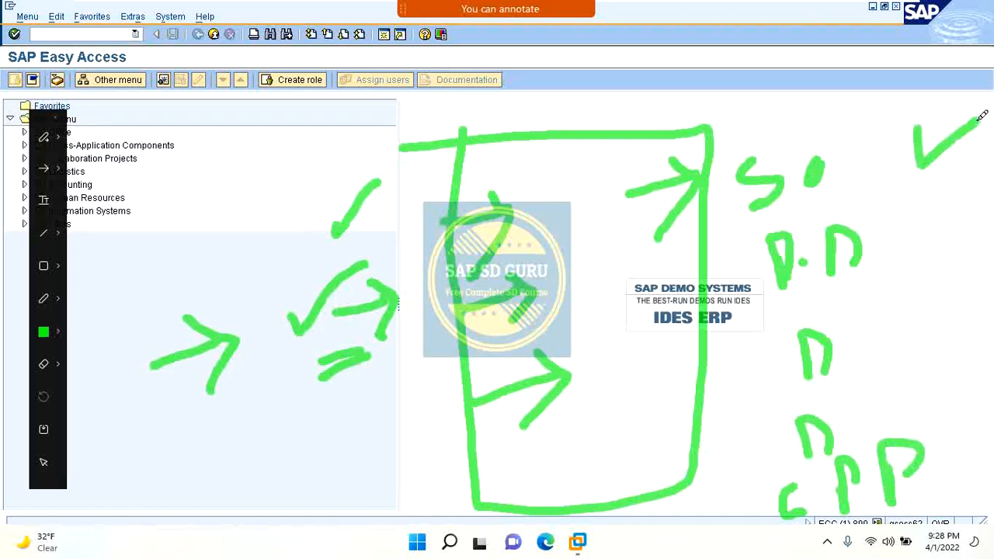
left_click_drag(920, 256, 972, 229)
left_click_drag(854, 371, 910, 357)
left_click_drag(917, 402, 992, 367)
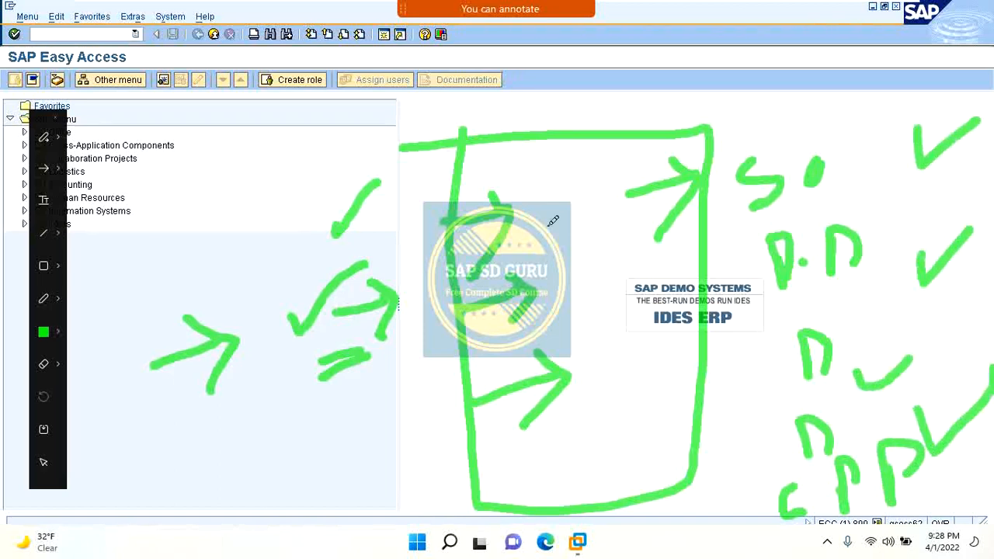
key("Escape")
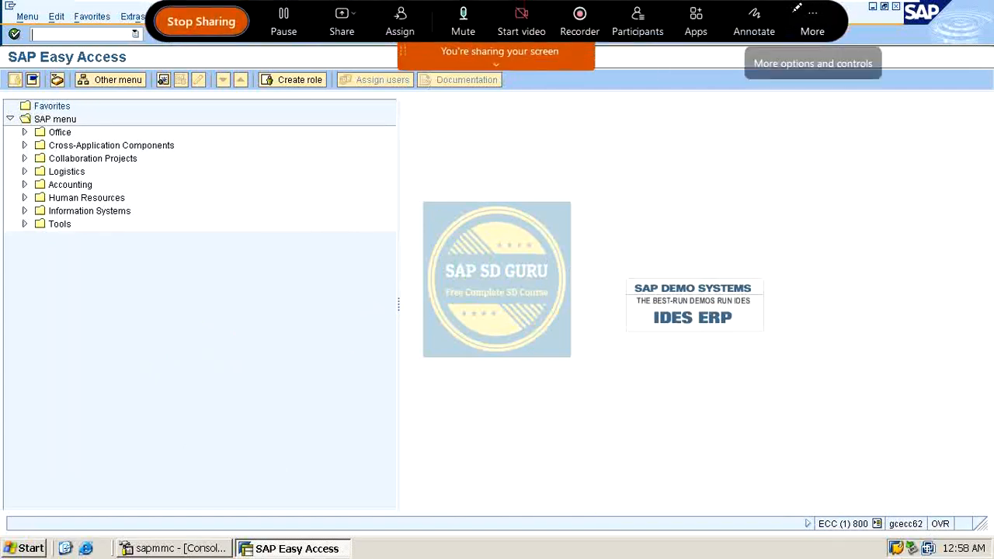
left_click(754, 19)
mouse_move(303, 245)
left_mouse_down()
mouse_move(354, 247)
mouse_move(361, 228)
left_mouse_up()
mouse_move(381, 256)
left_mouse_down()
mouse_move(380, 287)
mouse_move(427, 268)
mouse_move(431, 311)
left_mouse_up()
left_click_drag(492, 234, 470, 333)
left_click_drag(542, 234, 512, 330)
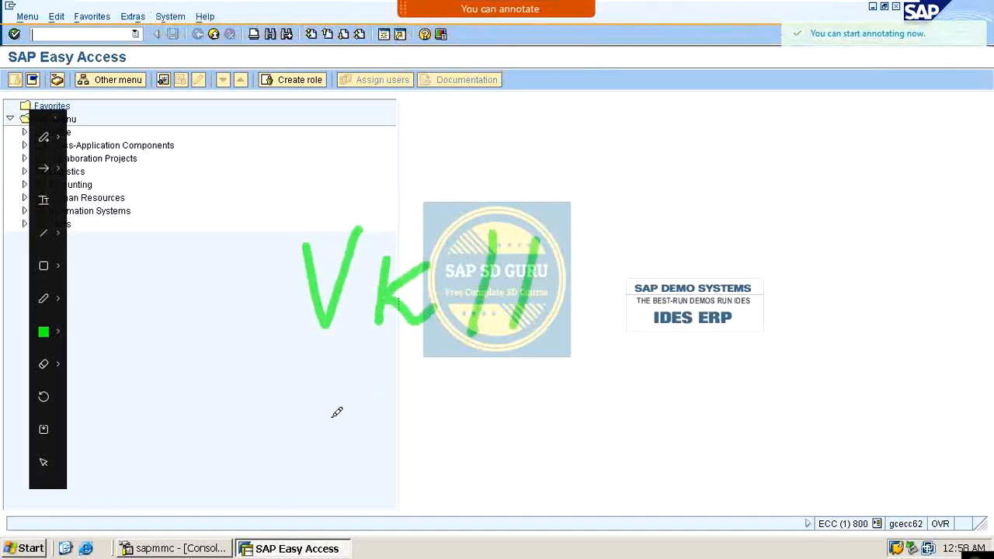
left_click_drag(319, 418, 503, 365)
left_click_drag(379, 433, 518, 381)
mouse_move(584, 247)
left_mouse_down()
mouse_move(627, 299)
mouse_move(790, 178)
left_mouse_up()
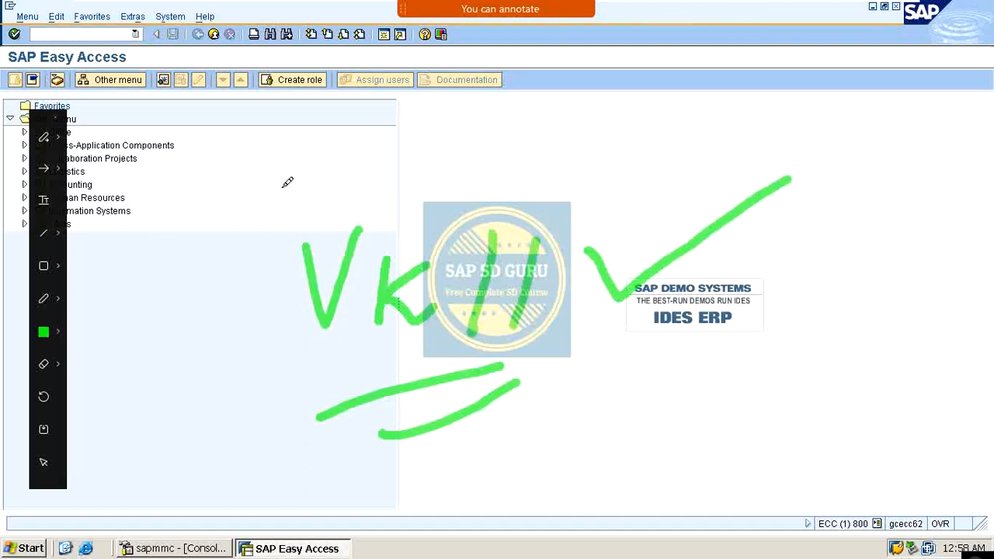
mouse_move(281, 182)
left_mouse_down()
mouse_move(251, 401)
mouse_move(484, 455)
left_mouse_up()
left_click_drag(405, 462, 534, 419)
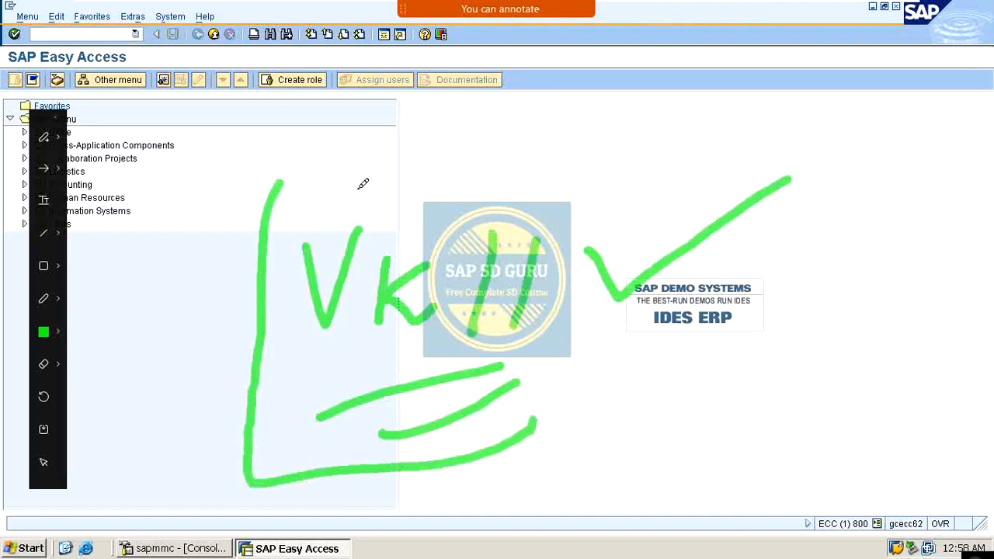
mouse_move(323, 180)
left_mouse_down()
mouse_move(582, 174)
mouse_move(582, 335)
mouse_move(472, 489)
left_mouse_up()
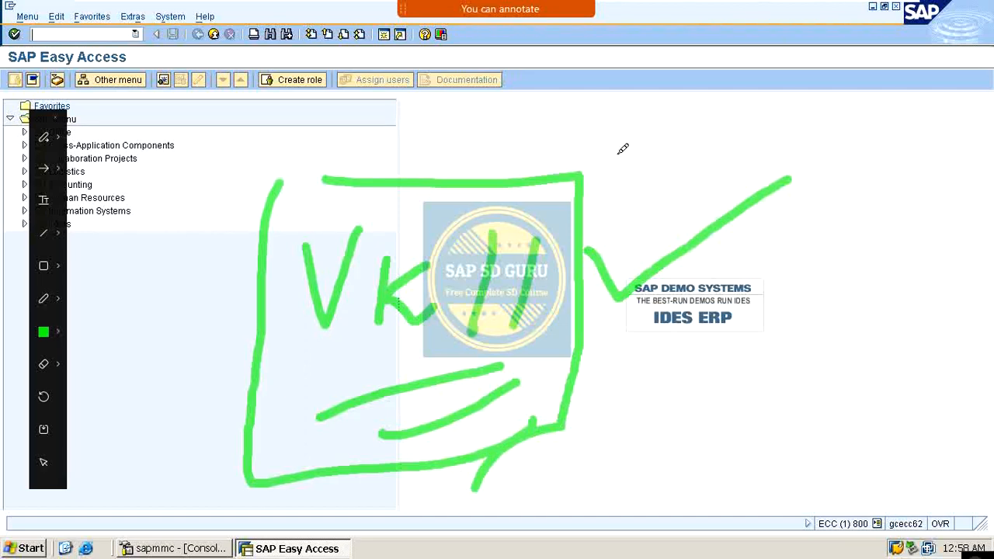
key("Escape")
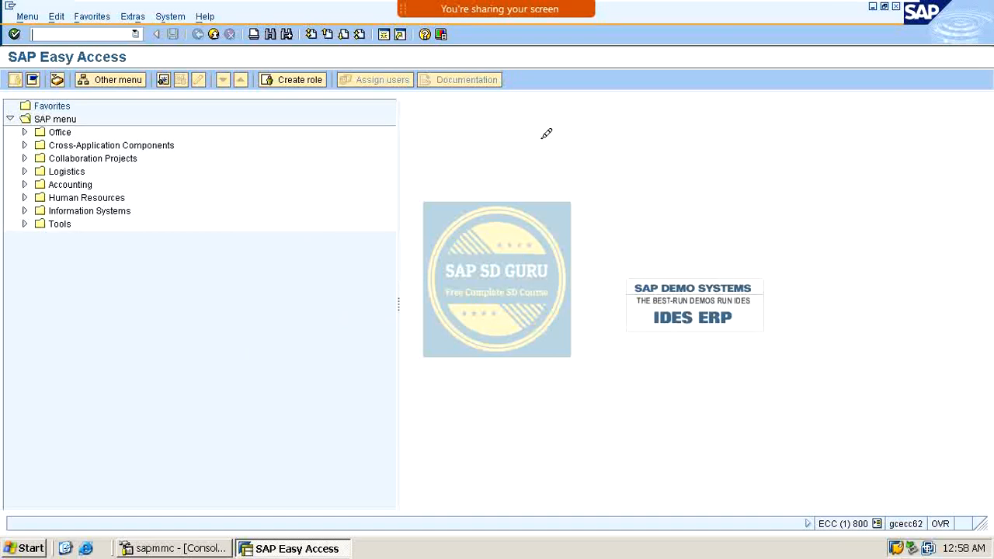
left_click(754, 21)
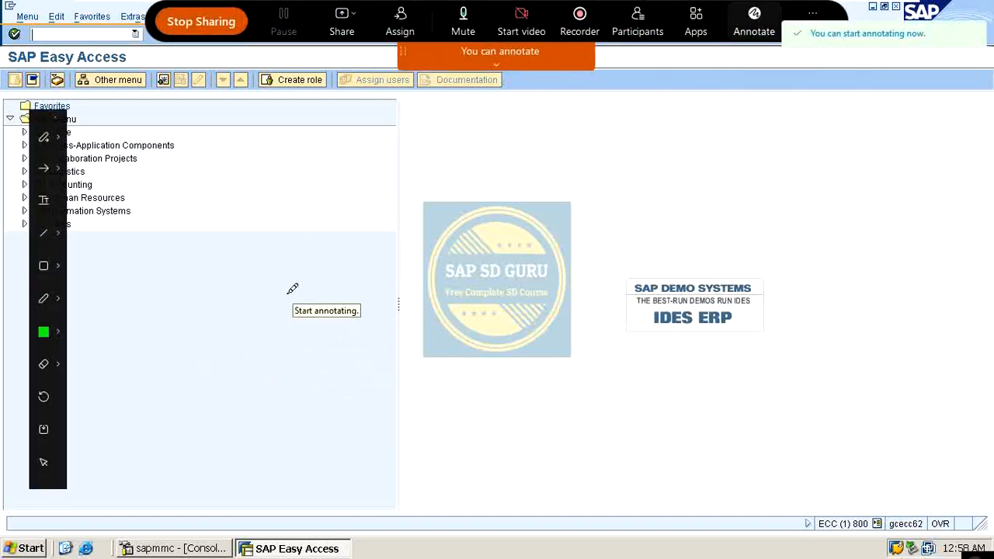
mouse_move(291, 298)
left_mouse_down()
mouse_move(336, 284)
mouse_move(369, 352)
mouse_move(402, 311)
mouse_move(400, 345)
left_mouse_up()
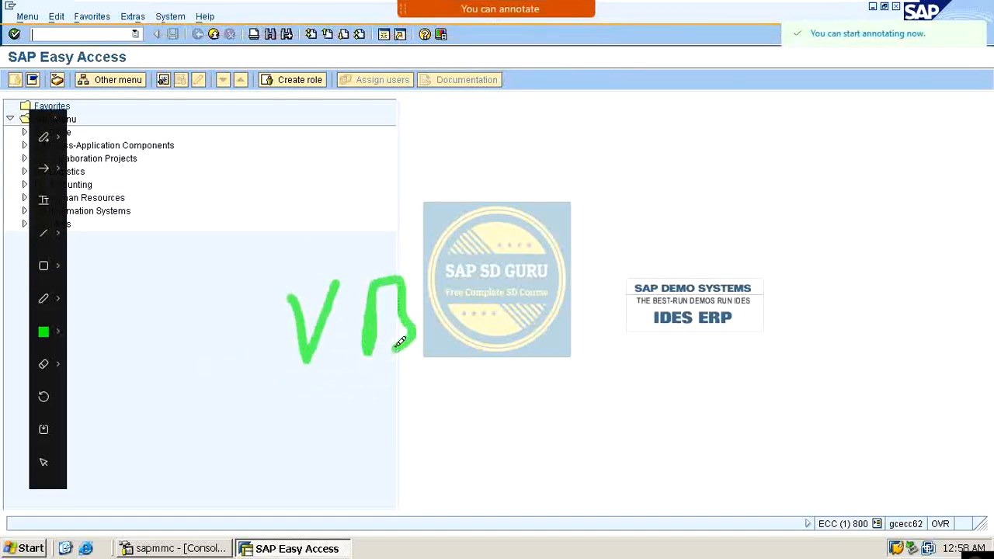
mouse_move(449, 286)
left_mouse_down()
mouse_move(450, 318)
mouse_move(508, 241)
mouse_move(534, 346)
left_mouse_up()
mouse_move(247, 292)
left_mouse_down()
mouse_move(576, 208)
mouse_move(587, 353)
left_mouse_up()
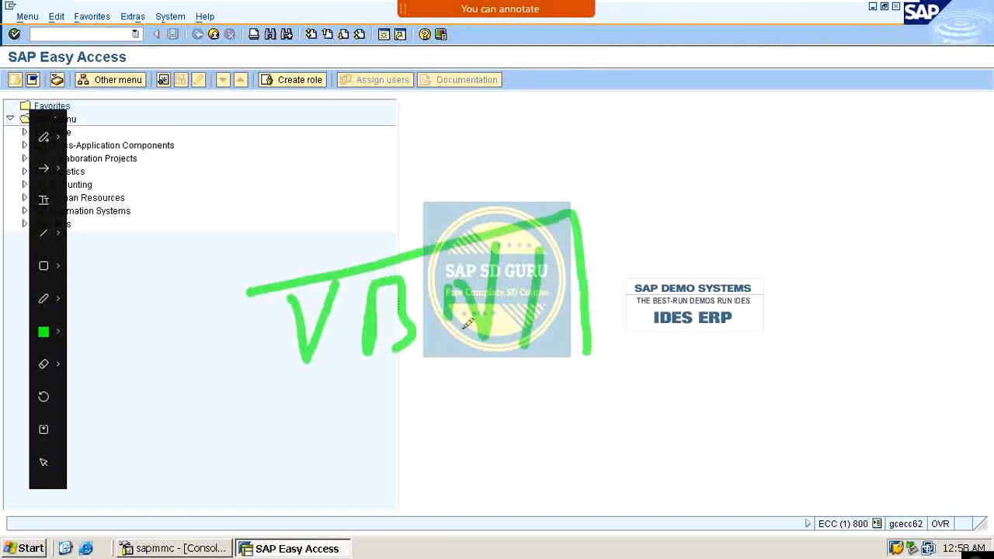
mouse_move(246, 295)
left_mouse_down()
mouse_move(250, 411)
mouse_move(415, 406)
mouse_move(602, 358)
left_mouse_up()
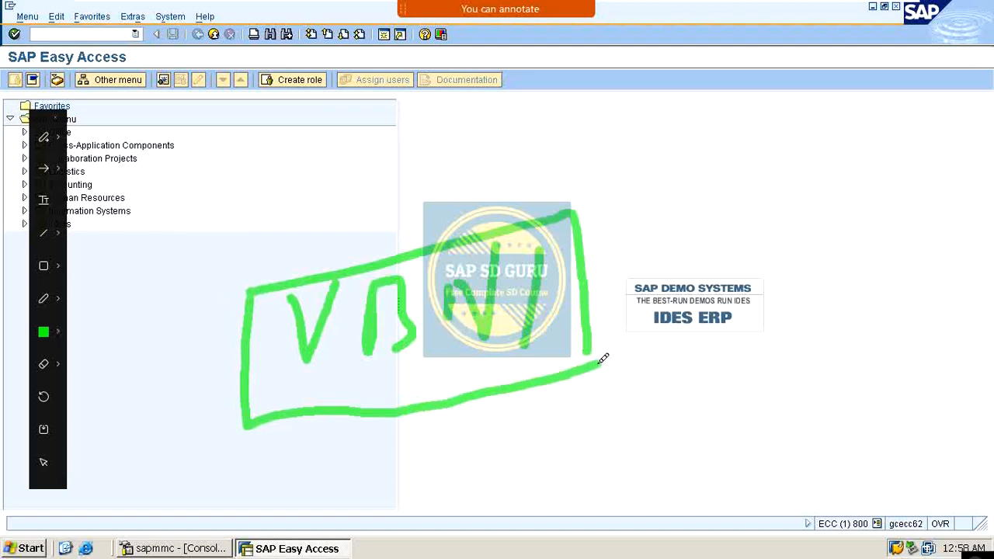
mouse_move(619, 221)
left_mouse_down()
mouse_move(645, 264)
mouse_move(770, 166)
left_mouse_up()
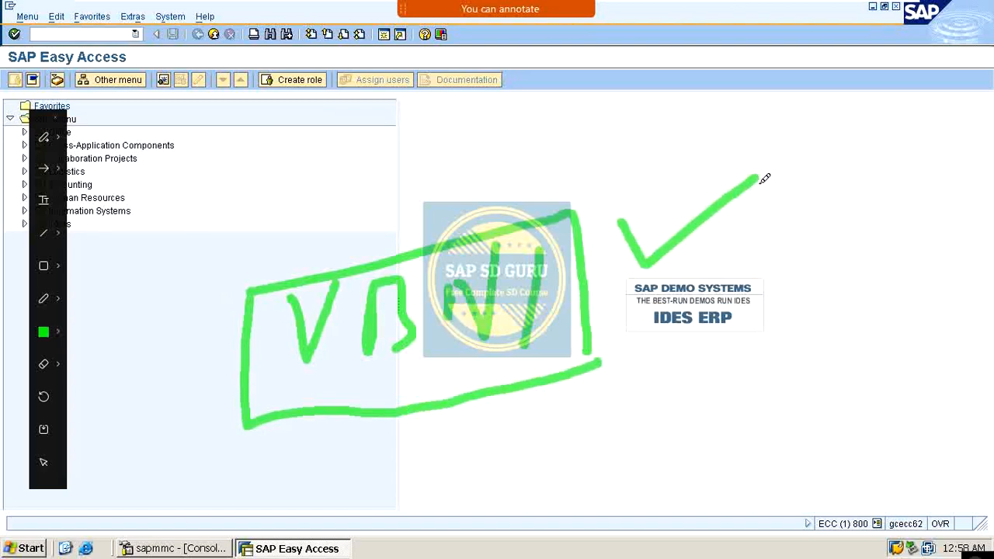
key("Escape")
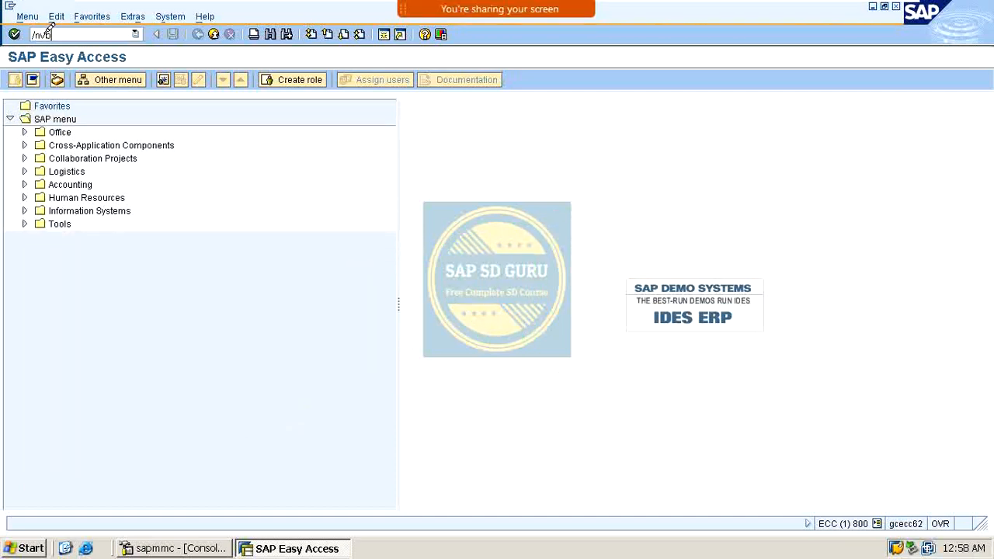
Open free goods determination creation with transaction VBN1 and bring up the key combinations for discount type MA00
key("Return")
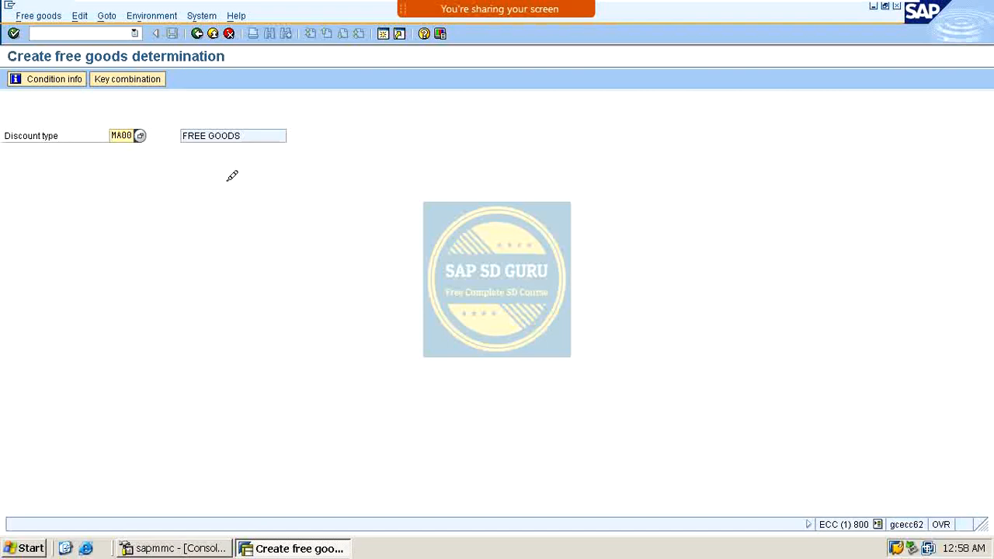
key("Return")
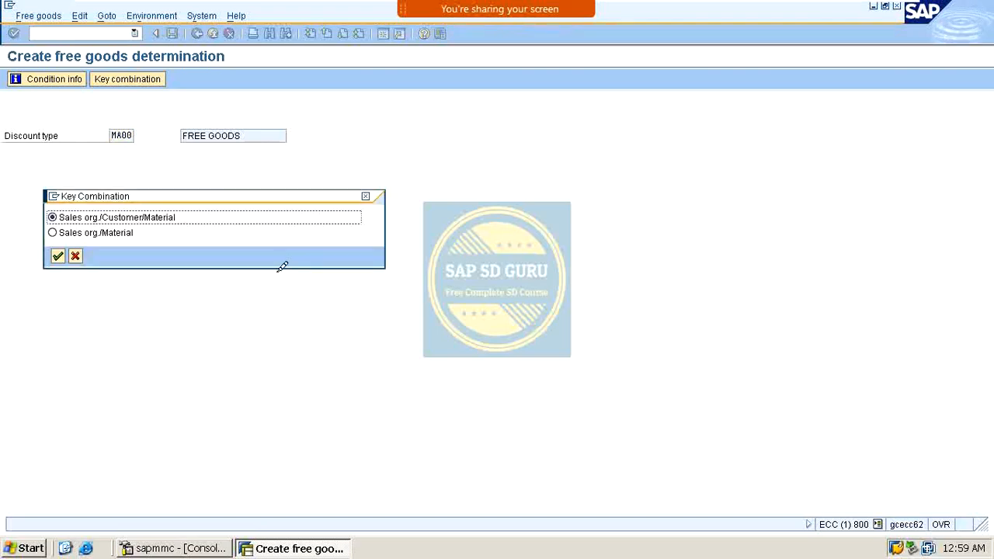
left_click_drag(320, 199, 559, 89)
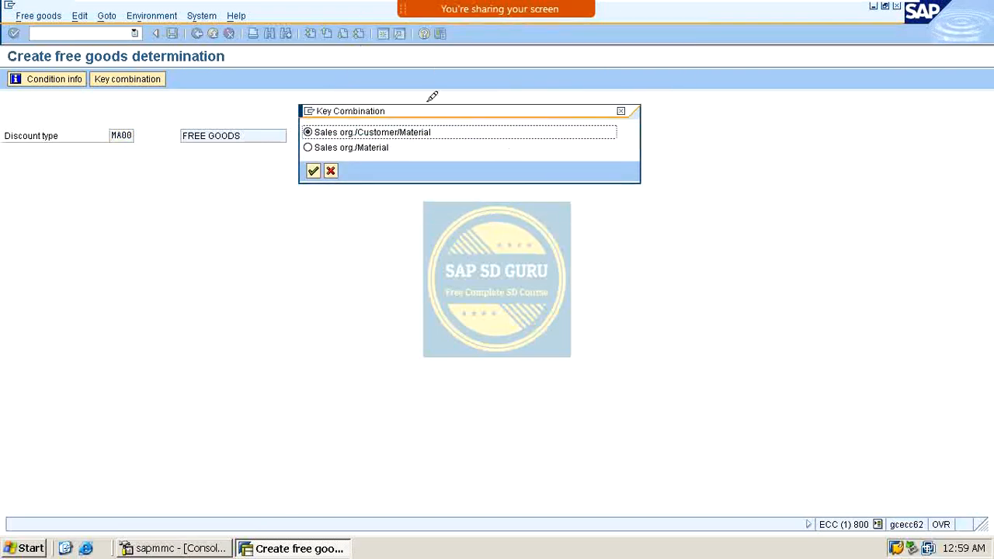
left_click_drag(423, 106, 301, 235)
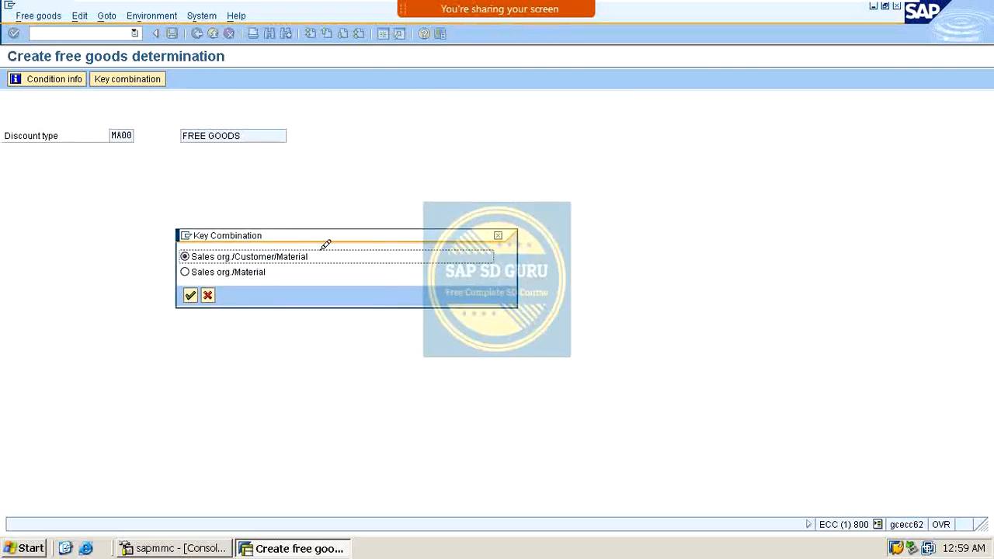
mouse_move(505, 9)
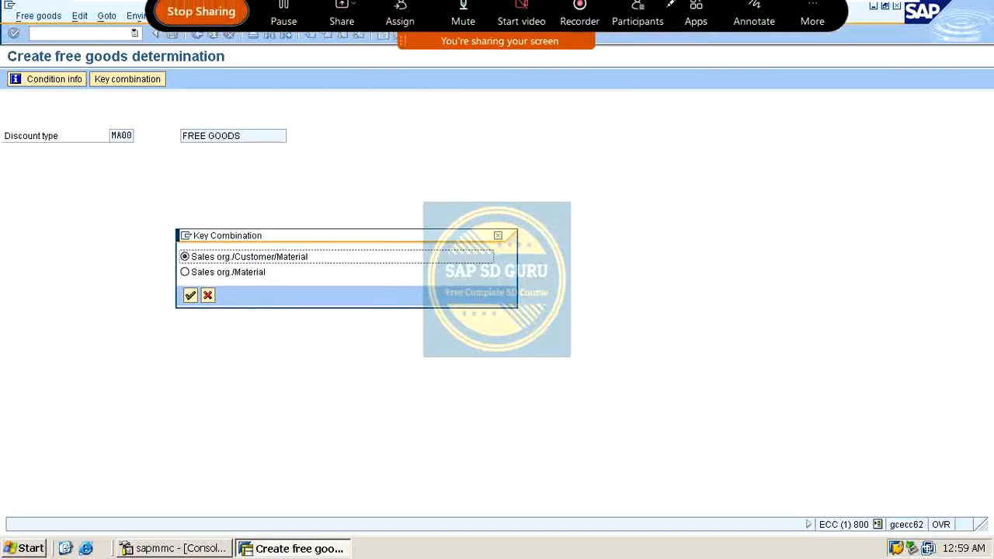
Annotate the shared screen with ticks on both key combinations and bracketed numbers 501 and 502, and close the annotation mode
left_click(757, 26)
left_click_drag(331, 257, 440, 222)
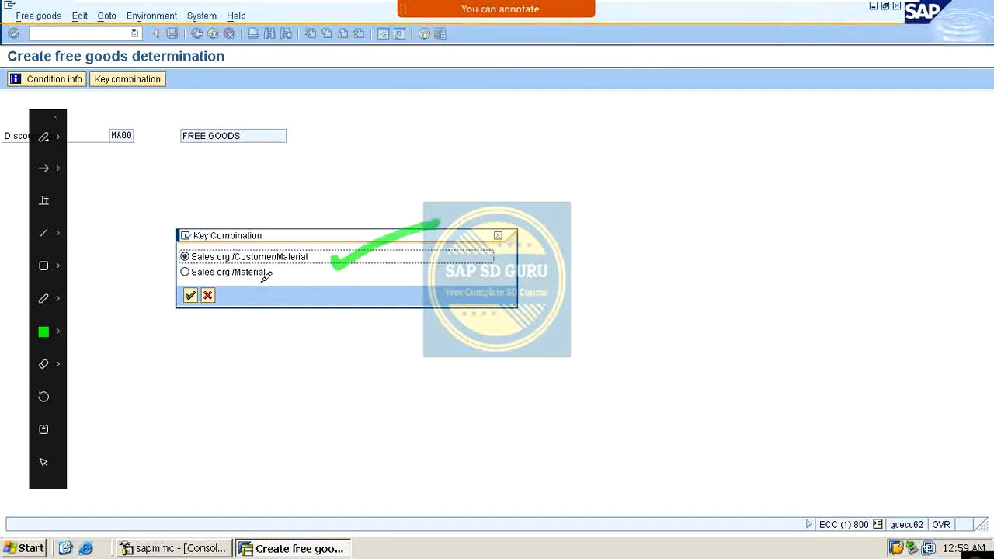
mouse_move(265, 277)
left_mouse_down()
mouse_move(273, 293)
mouse_move(414, 196)
left_mouse_up()
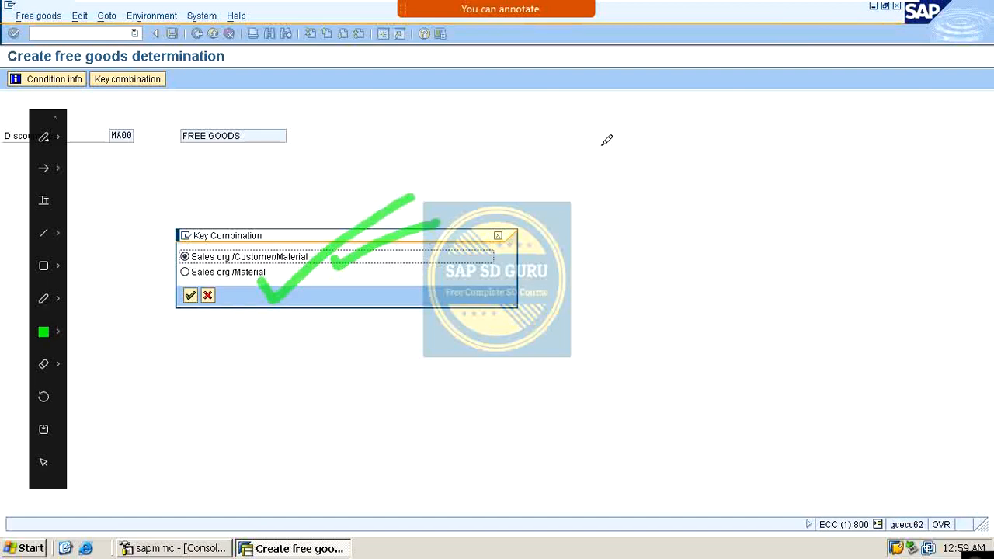
mouse_move(625, 148)
left_mouse_down()
mouse_move(586, 153)
mouse_move(618, 220)
mouse_move(567, 204)
left_mouse_up()
left_click_drag(690, 149, 719, 220)
left_click_drag(647, 293, 612, 371)
mouse_move(719, 306)
left_mouse_down()
mouse_move(702, 301)
mouse_move(855, 331)
left_mouse_up()
left_click_drag(574, 263, 844, 232)
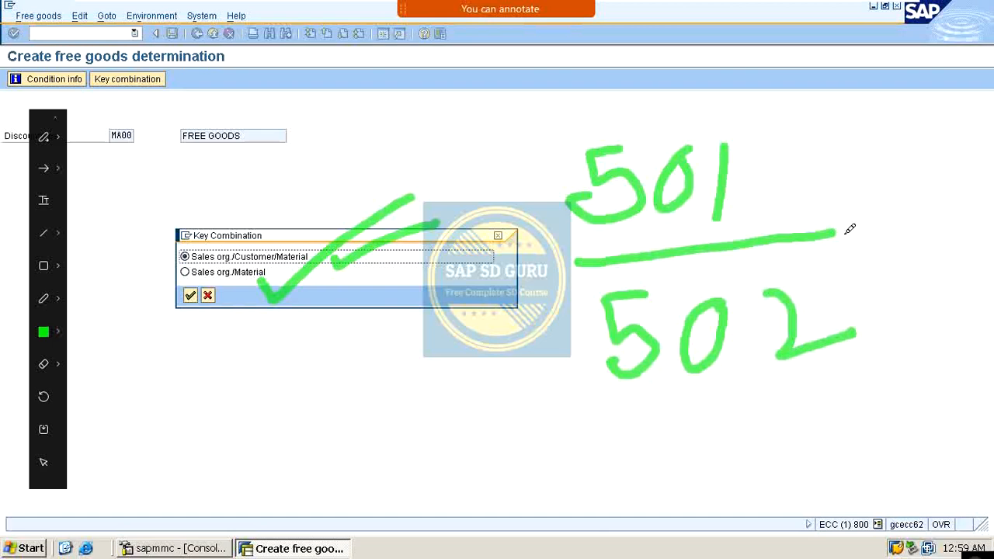
mouse_move(779, 178)
left_mouse_down()
mouse_move(793, 215)
mouse_move(919, 118)
left_mouse_up()
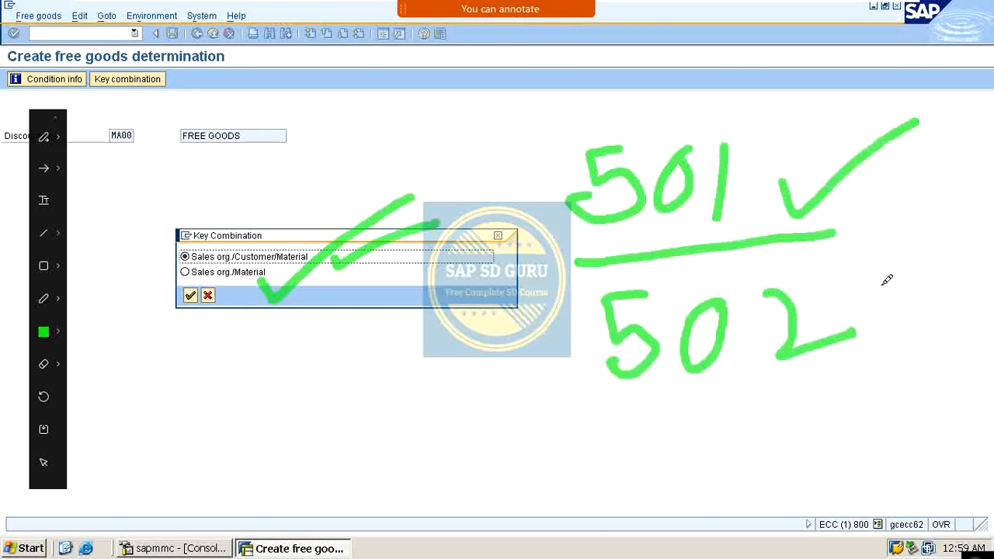
mouse_move(836, 293)
left_mouse_down()
mouse_move(847, 303)
mouse_move(992, 234)
left_mouse_up()
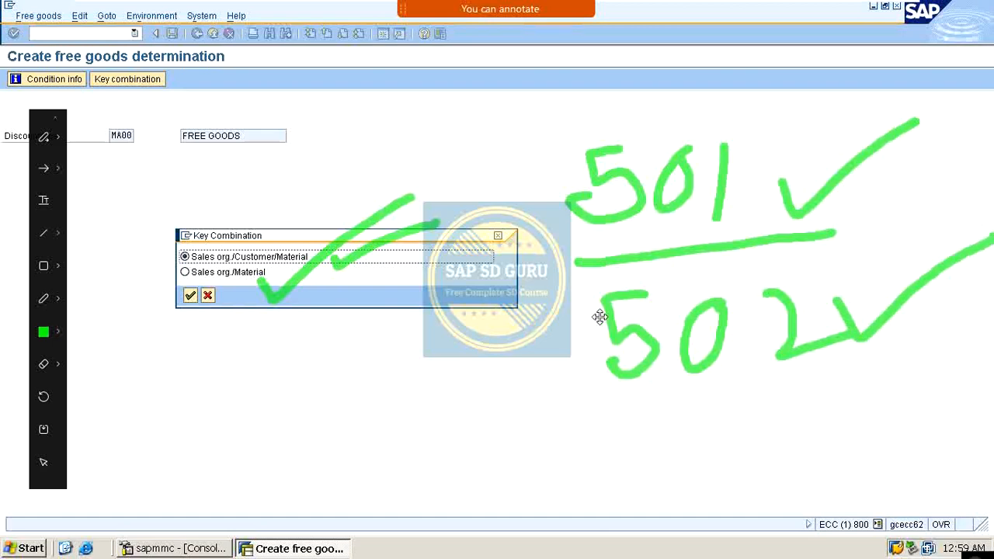
mouse_move(620, 100)
left_mouse_down()
mouse_move(569, 100)
mouse_move(559, 359)
mouse_move(680, 406)
left_mouse_up()
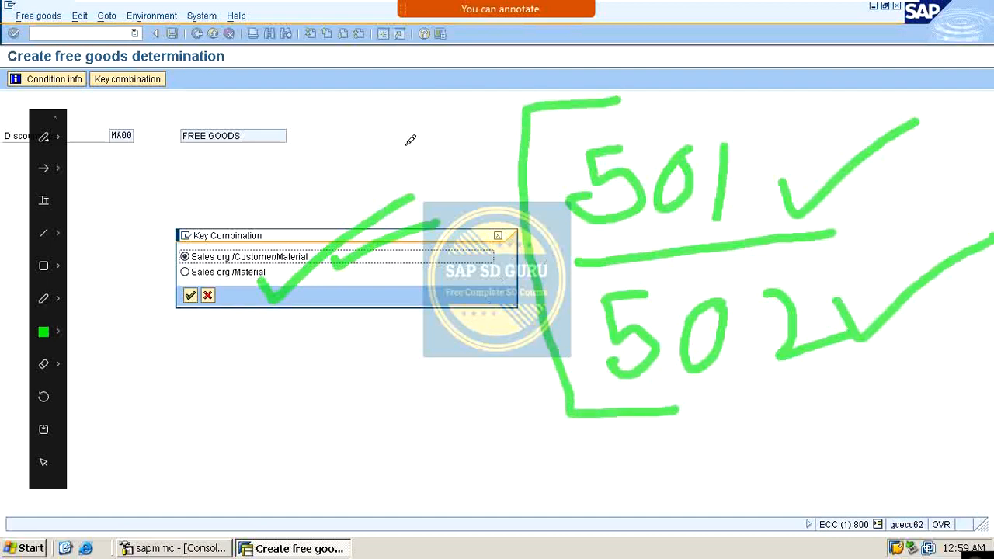
key("Escape")
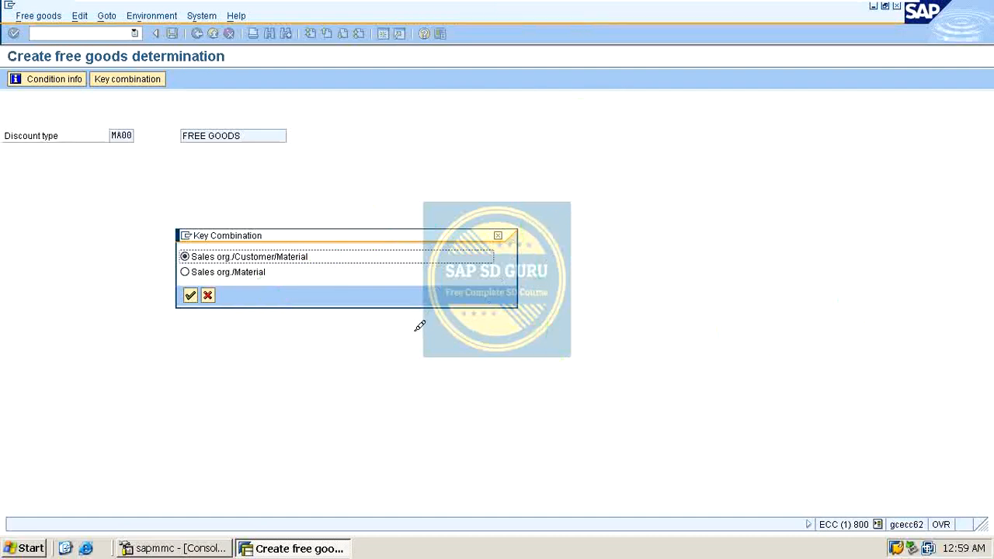
Choose the Sales org./Material key combination and enter material X in the first row for sales organization M100
left_click(225, 270)
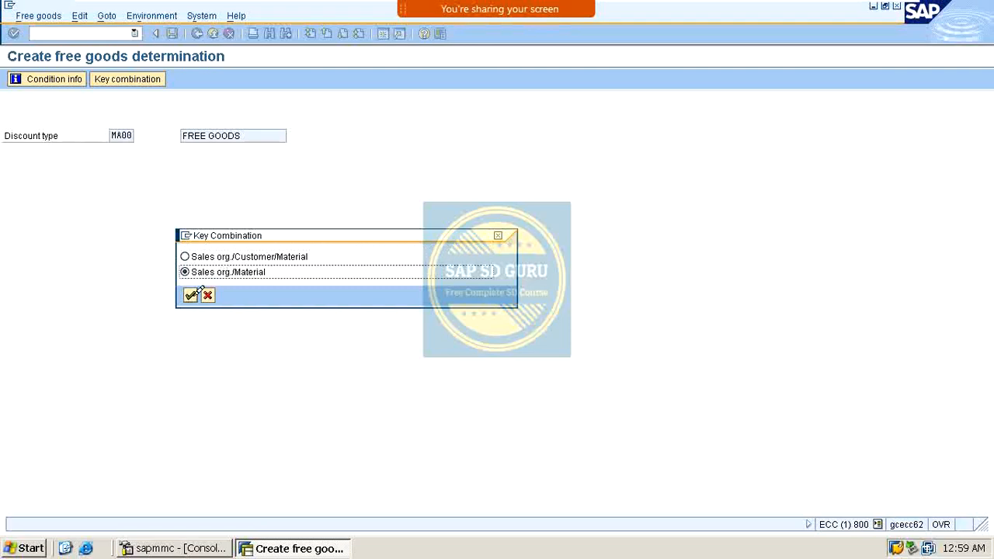
left_click(190, 295)
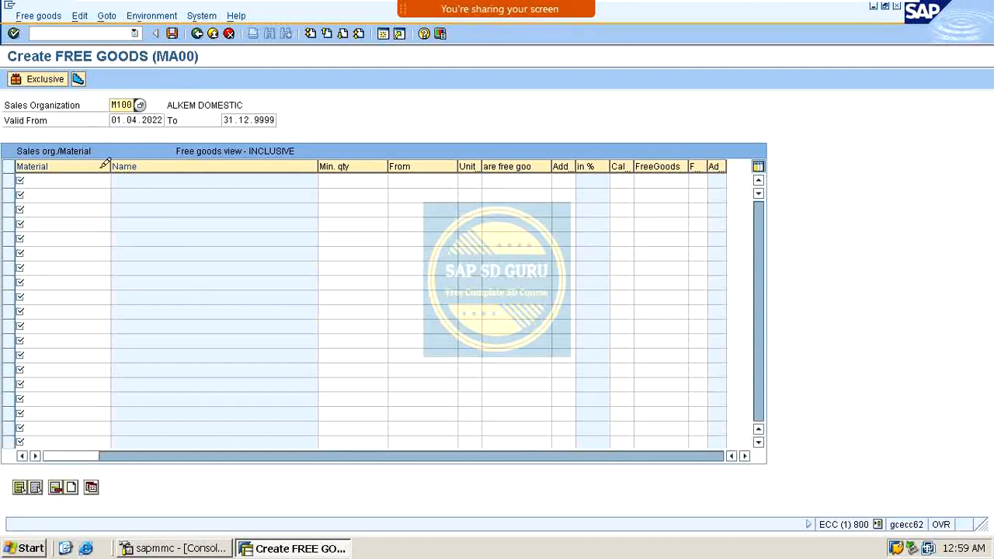
left_click(92, 180)
left_click(88, 181)
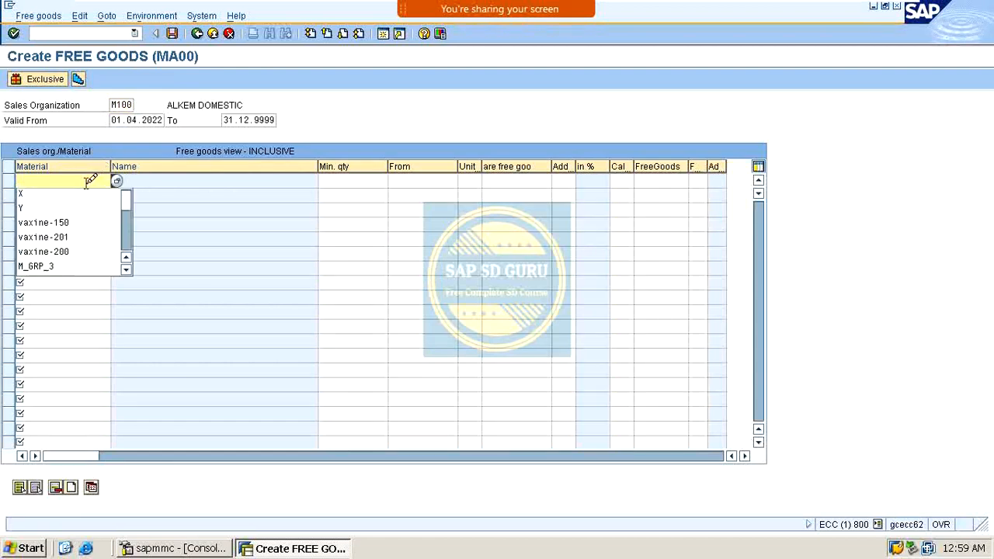
type("X")
key("Tab")
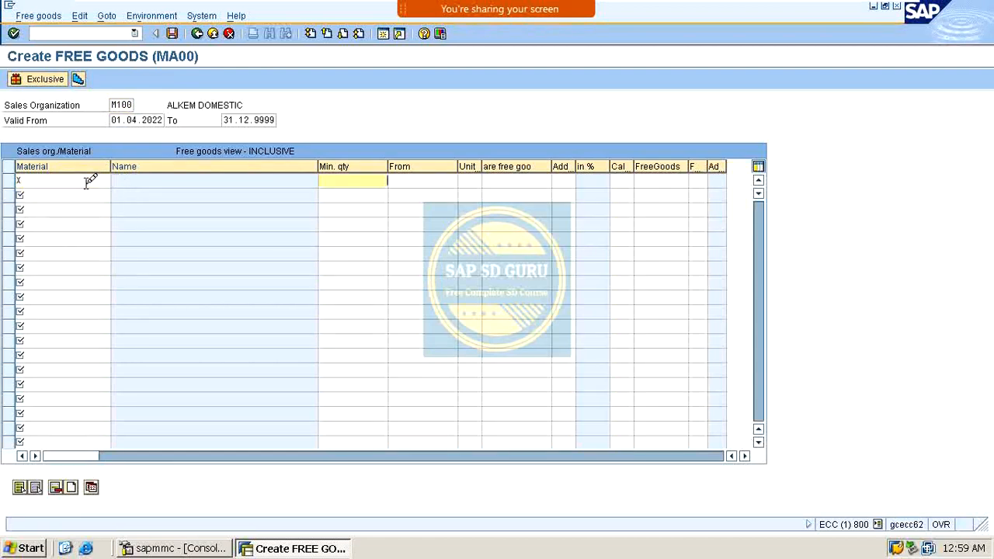
Set material X to minimum quantity 100, from quantity 20 BT and 1 free goods unit, and save the inclusive condition record
key("BackSpace")
key("Down")
key("Return")
key("Tab")
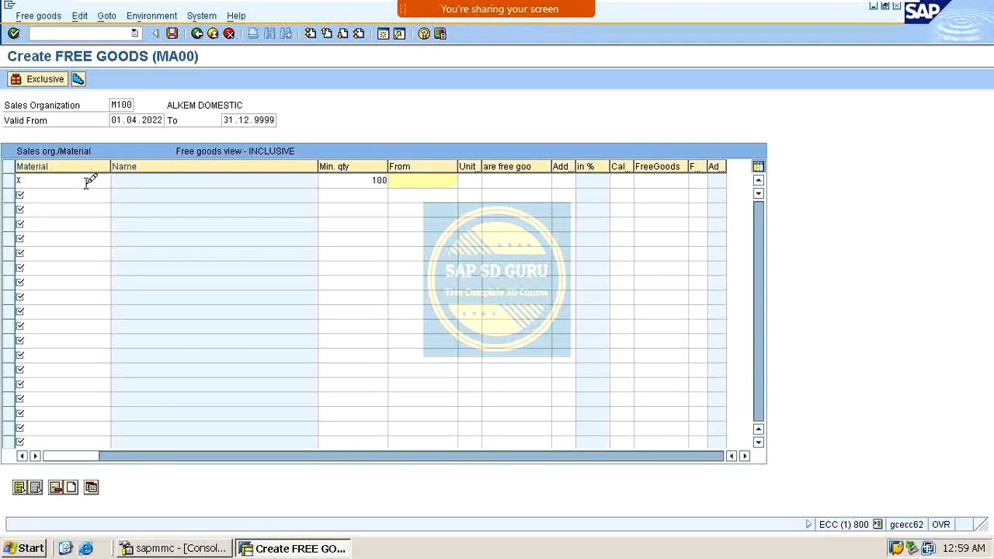
type("20")
key("Tab")
key("Tab")
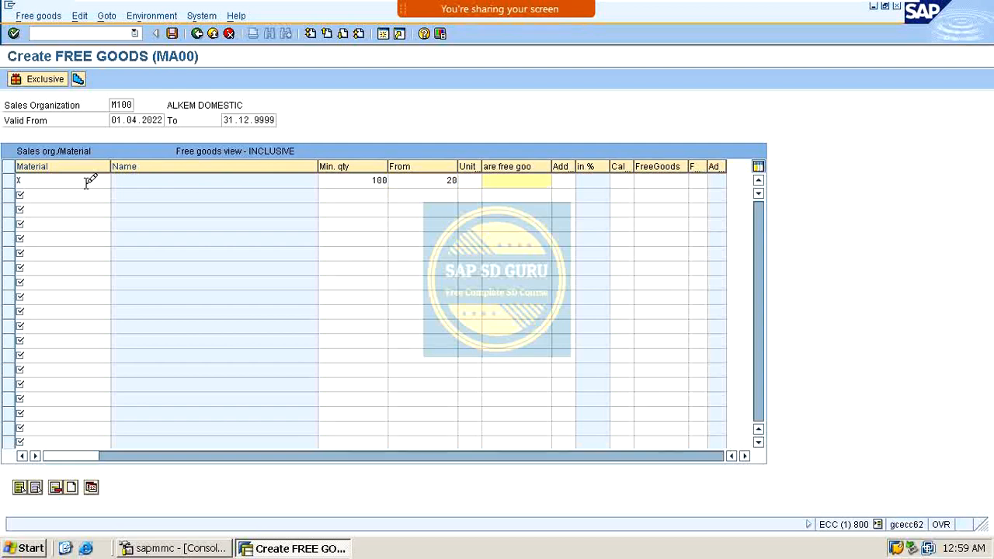
key("shift+Tab")
type("BT")
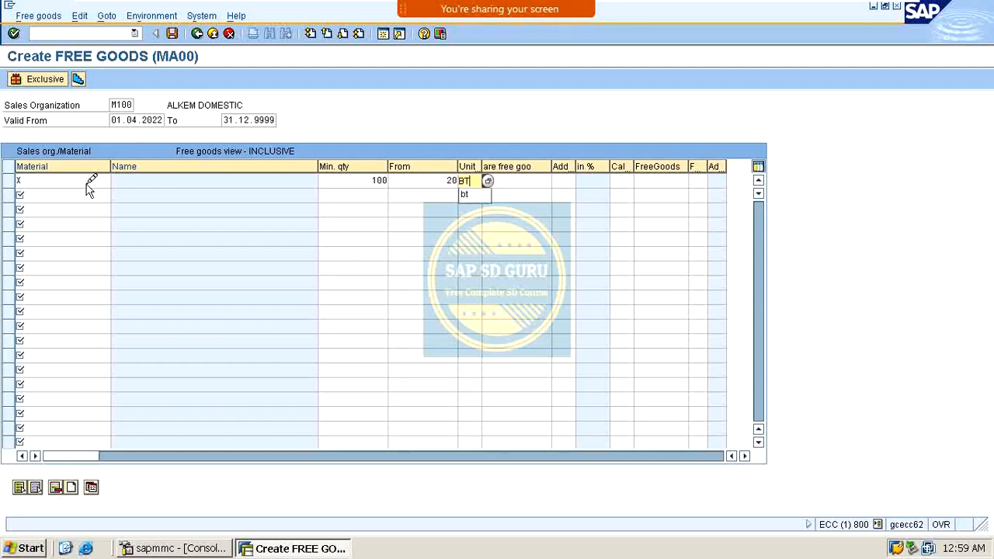
key("Tab")
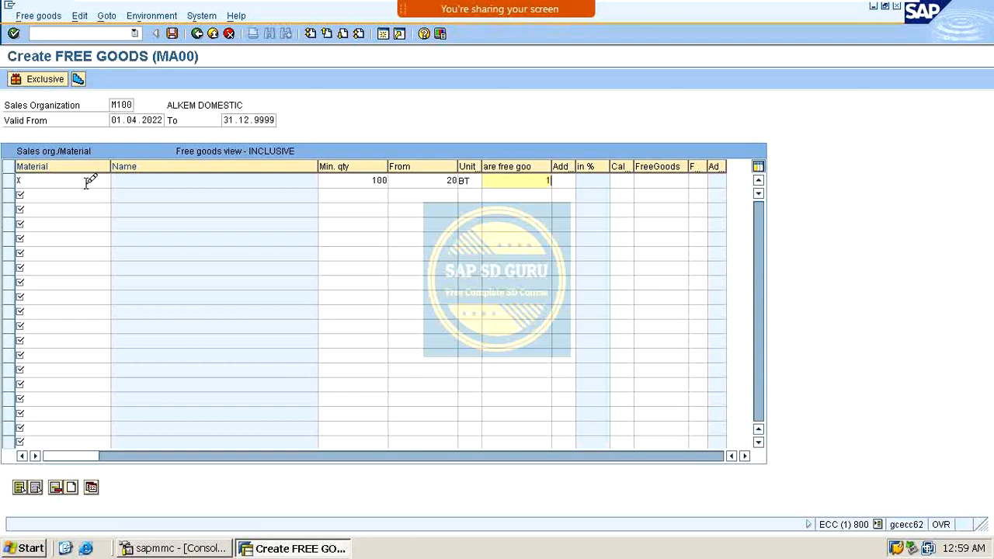
key("Return")
key("ctrl+s")
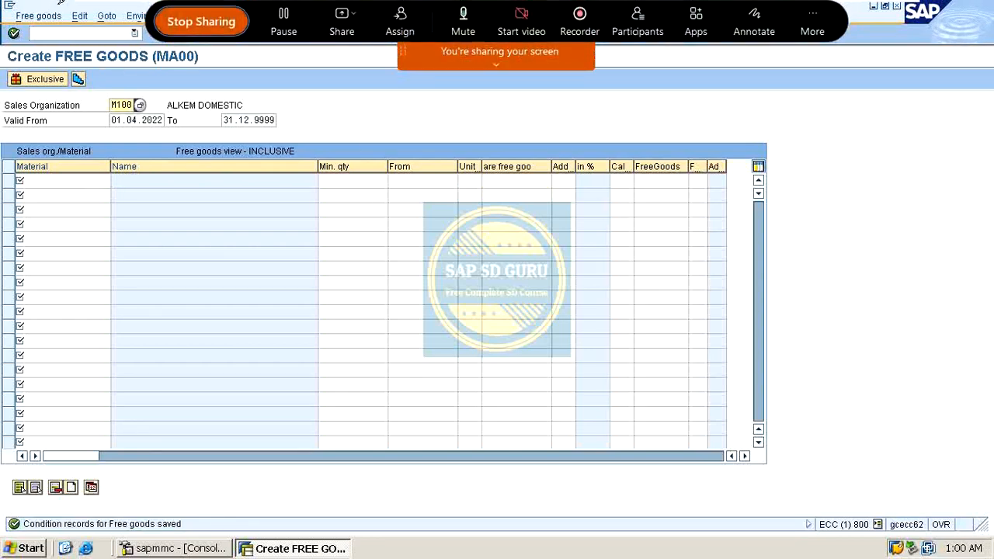
Leave the free goods record entry and open the initial screen for creating a sales order
left_click(79, 30)
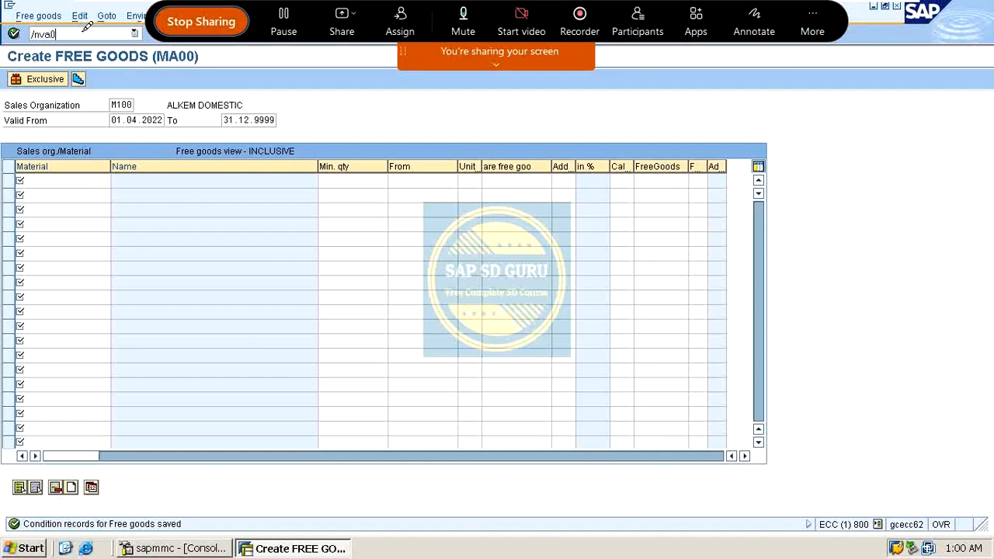
key("Return")
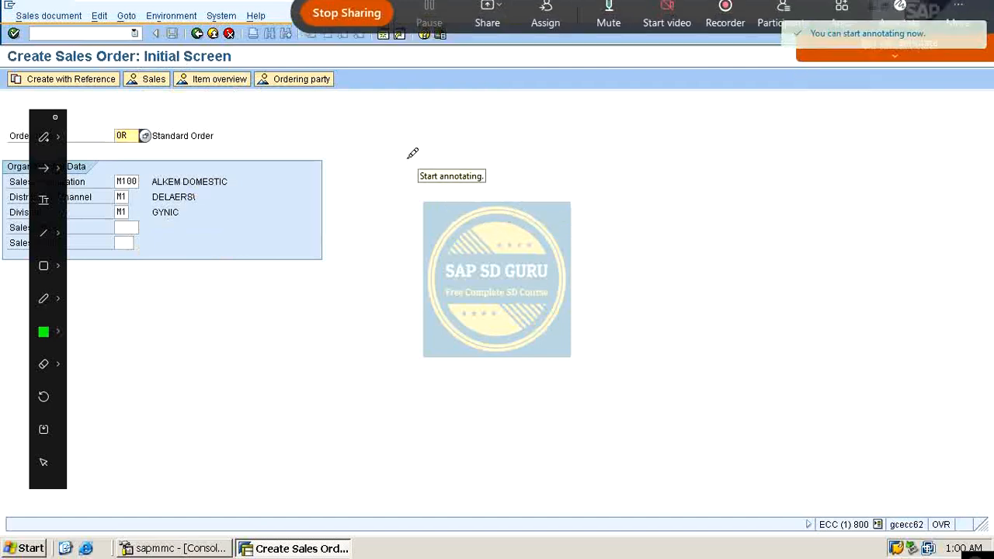
Annotate the sales order screen with "In", a dividing line, X, a circled y with arrows and R100, and clear the annotations
left_click_drag(379, 167, 499, 120)
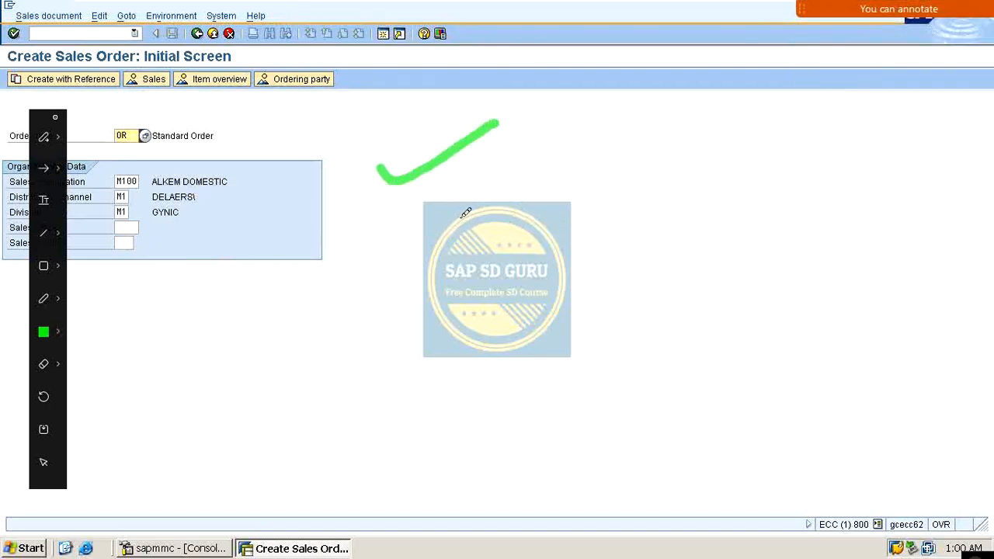
left_click_drag(604, 132, 566, 382)
mouse_move(427, 206)
left_mouse_down()
mouse_move(397, 193)
mouse_move(431, 183)
left_mouse_up()
mouse_move(373, 262)
left_mouse_down()
mouse_move(455, 200)
mouse_move(499, 208)
left_mouse_up()
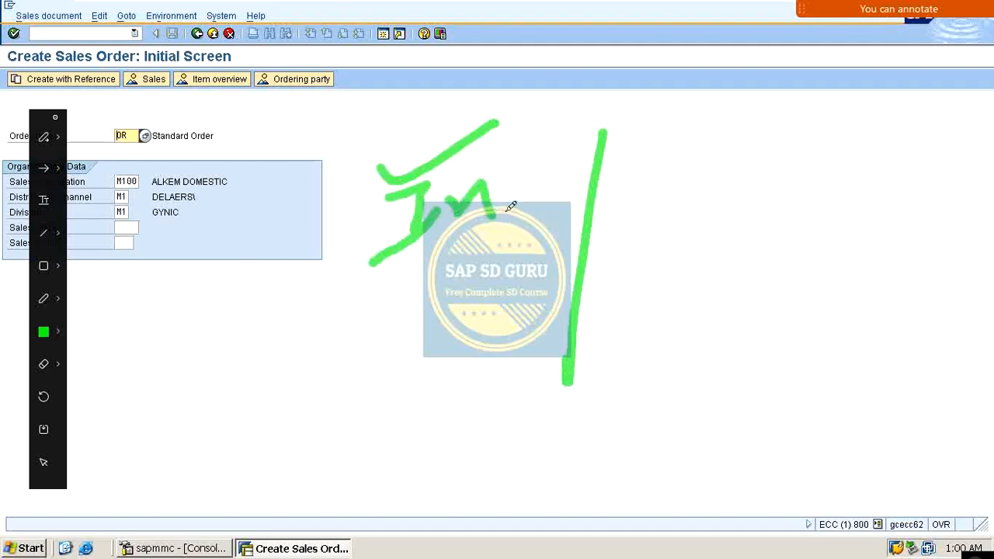
left_click_drag(388, 285, 558, 236)
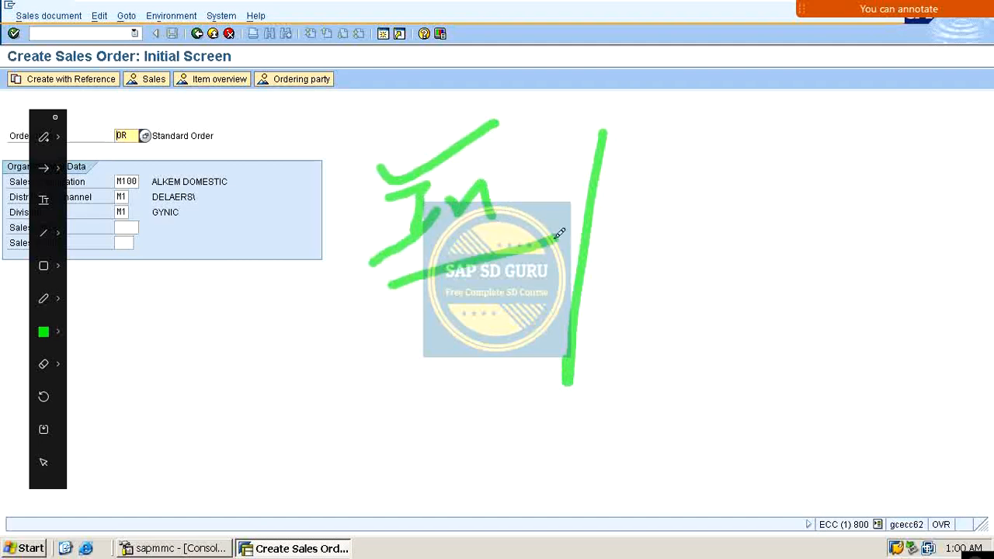
mouse_move(320, 332)
left_mouse_down()
mouse_move(323, 396)
mouse_move(380, 372)
left_mouse_up()
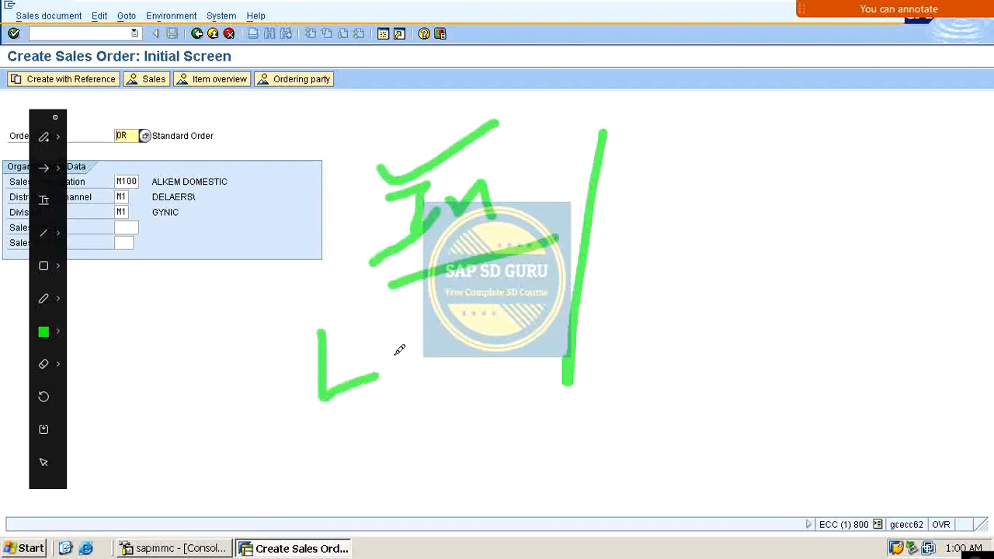
mouse_move(240, 305)
left_mouse_down()
mouse_move(295, 325)
mouse_move(251, 334)
mouse_move(247, 347)
left_mouse_up()
mouse_move(167, 339)
left_mouse_down()
mouse_move(178, 348)
mouse_move(222, 268)
left_mouse_up()
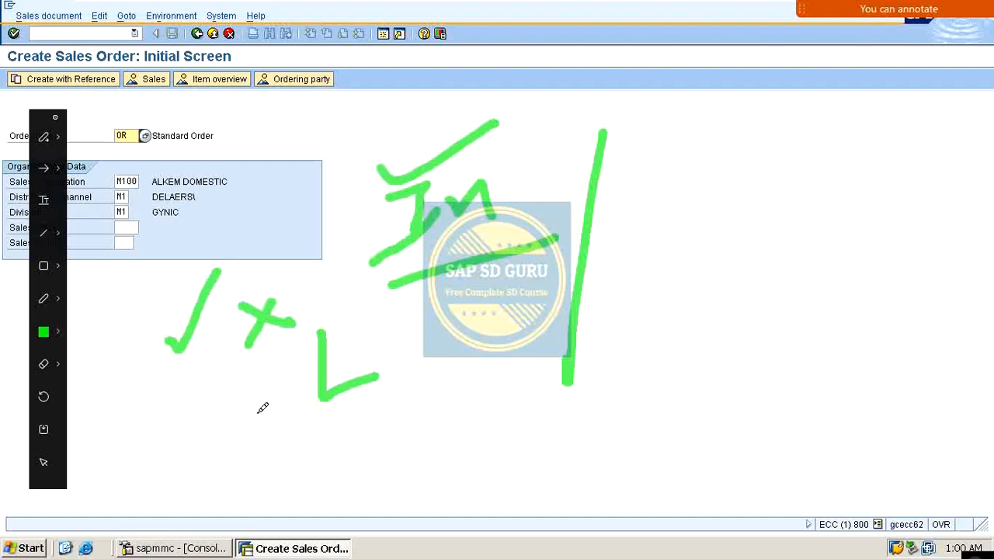
left_click_drag(257, 410, 272, 440)
left_click_drag(281, 410, 277, 449)
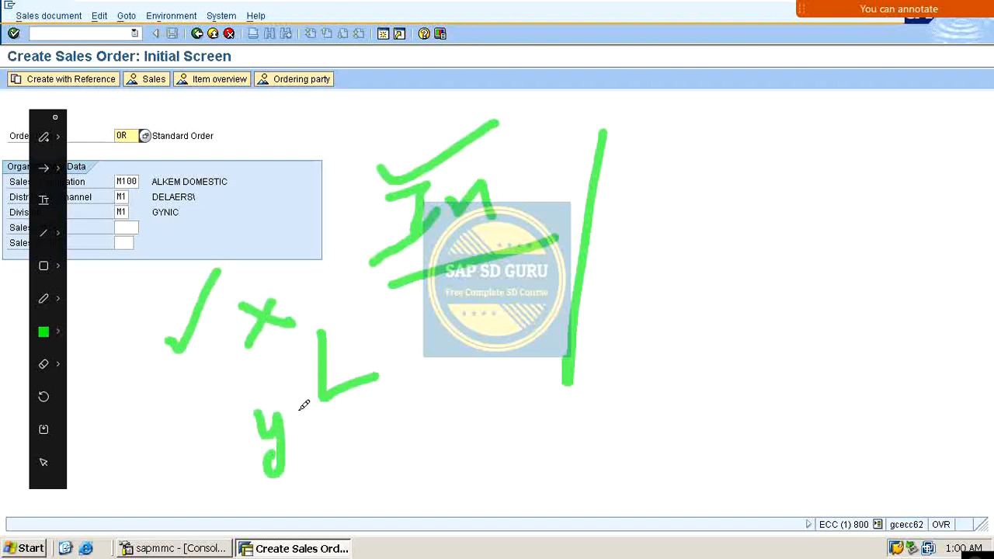
left_click_drag(261, 277, 336, 191)
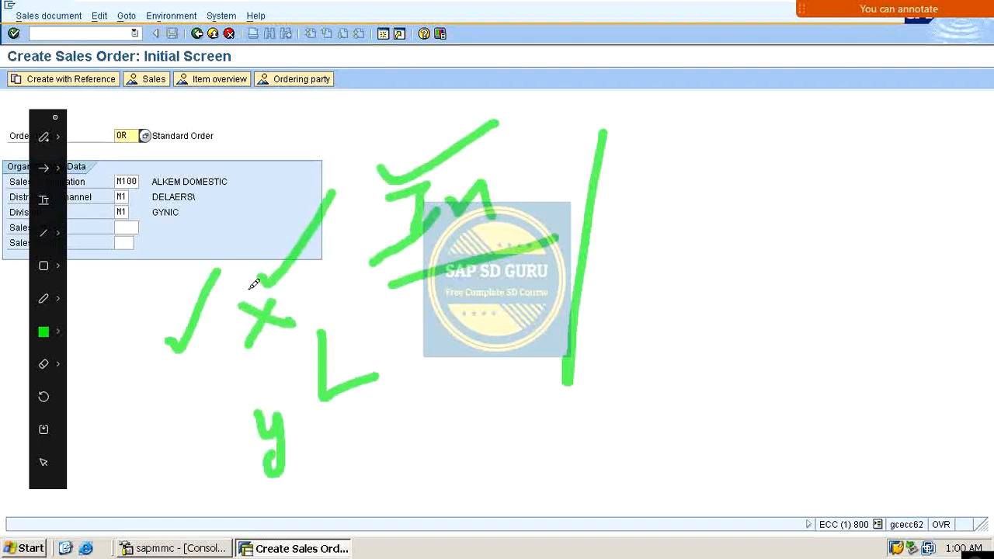
mouse_move(171, 463)
left_mouse_down()
mouse_move(221, 445)
mouse_move(208, 488)
left_mouse_up()
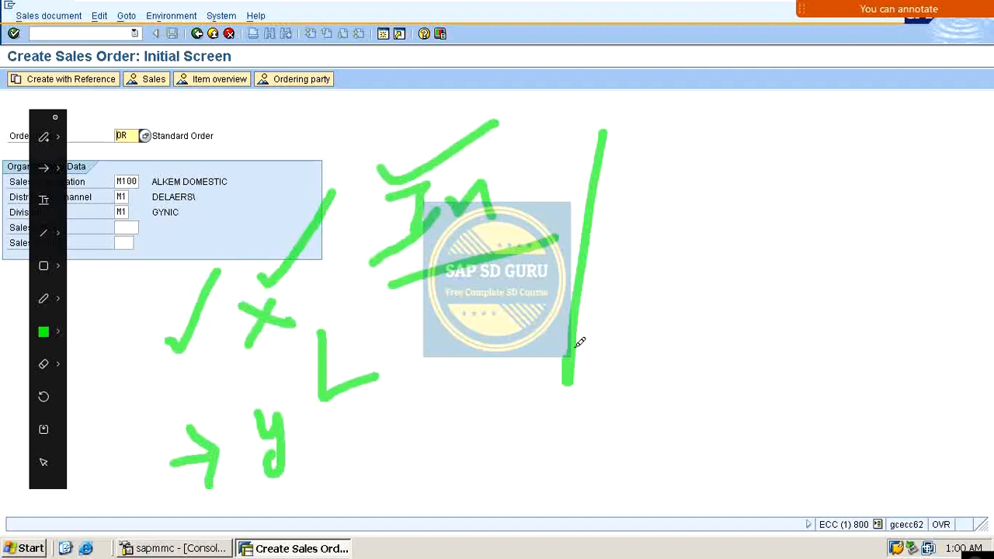
mouse_move(300, 449)
left_mouse_down()
mouse_move(400, 412)
mouse_move(418, 418)
mouse_move(396, 468)
left_mouse_up()
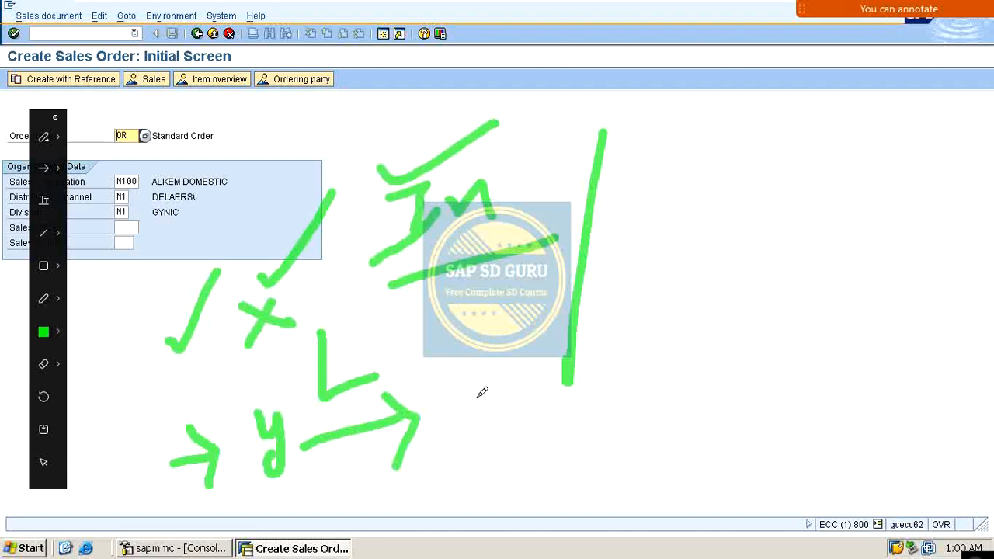
mouse_move(295, 405)
left_mouse_down()
mouse_move(244, 412)
mouse_move(268, 485)
mouse_move(305, 399)
mouse_move(276, 387)
left_mouse_up()
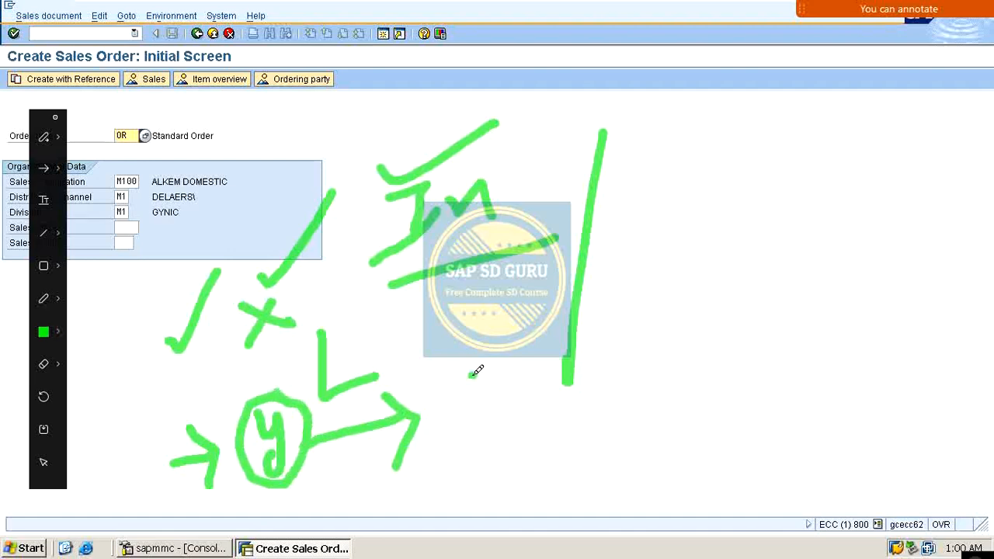
left_click_drag(470, 379, 473, 446)
mouse_move(466, 374)
left_mouse_down()
mouse_move(506, 385)
mouse_move(535, 435)
left_mouse_up()
left_click_drag(532, 376, 546, 435)
mouse_move(587, 374)
left_mouse_down()
mouse_move(590, 412)
mouse_move(626, 381)
mouse_move(621, 404)
left_mouse_up()
left_click_drag(515, 471, 604, 444)
left_click_drag(550, 482, 629, 452)
left_click_drag(698, 361, 853, 270)
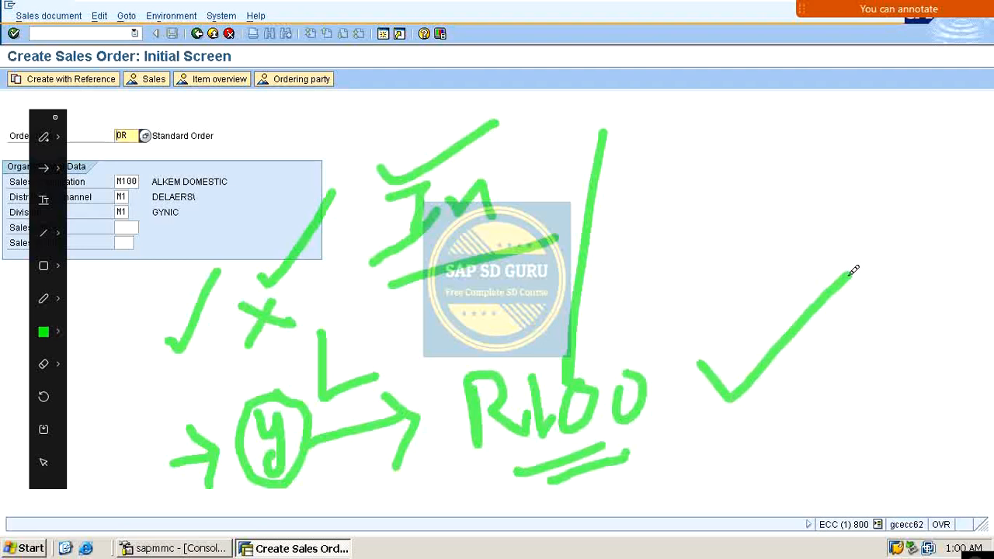
mouse_move(680, 437)
left_mouse_down()
mouse_move(816, 285)
mouse_move(697, 247)
mouse_move(710, 219)
mouse_move(723, 221)
left_mouse_up()
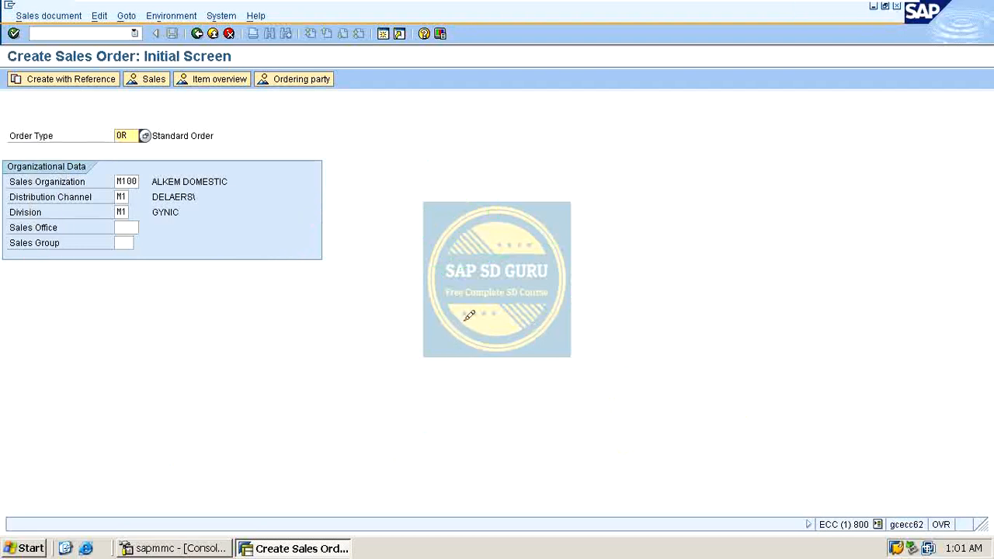
Continue to the overview of the standard order and enter the sold-to party's customer number
key("Return")
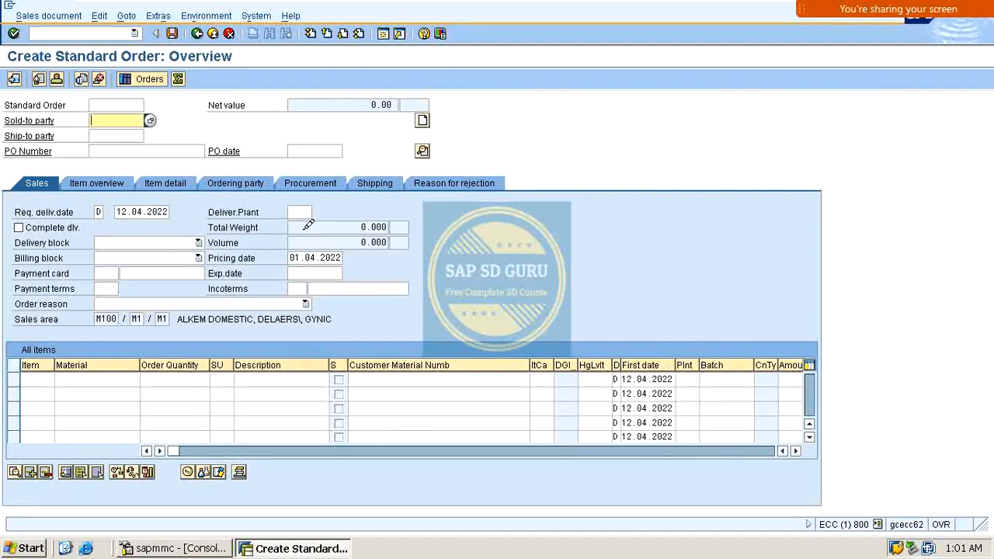
type("66667")
key("Return")
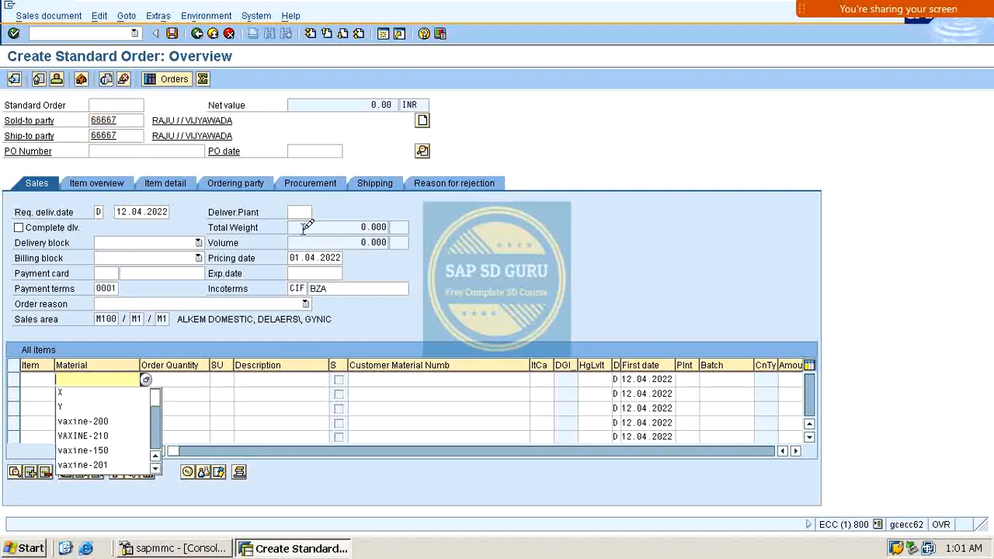
Add an item for material X with order quantity 1 to the standard order
type("X")
key("Tab")
type("1")
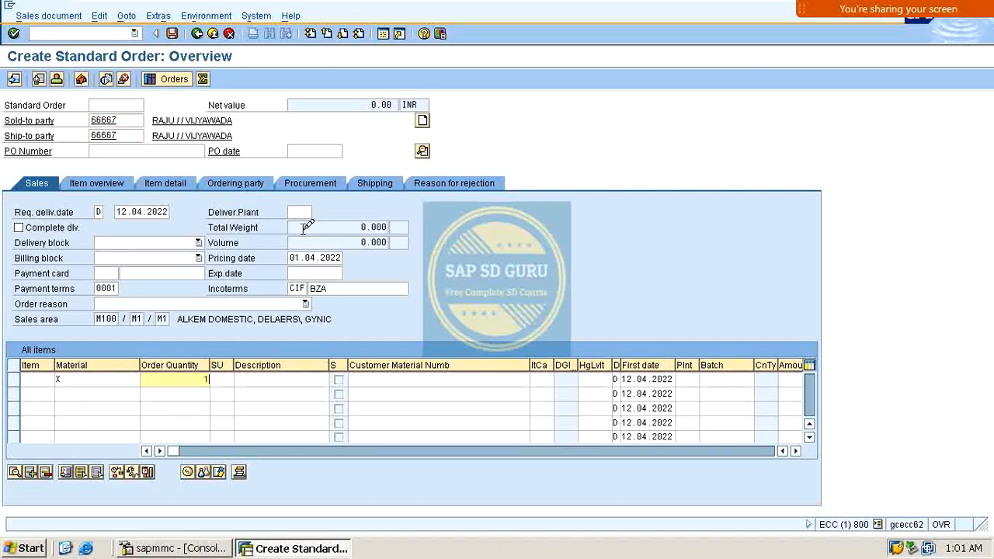
key("Return")
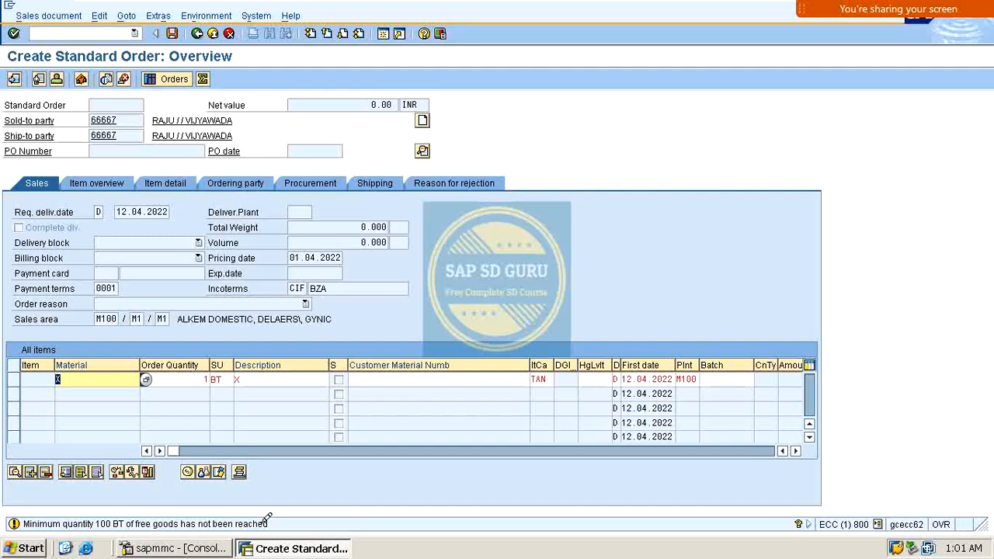
Set the order quantity of material X to 100 and confirm the item so free goods are determined
left_click(174, 384)
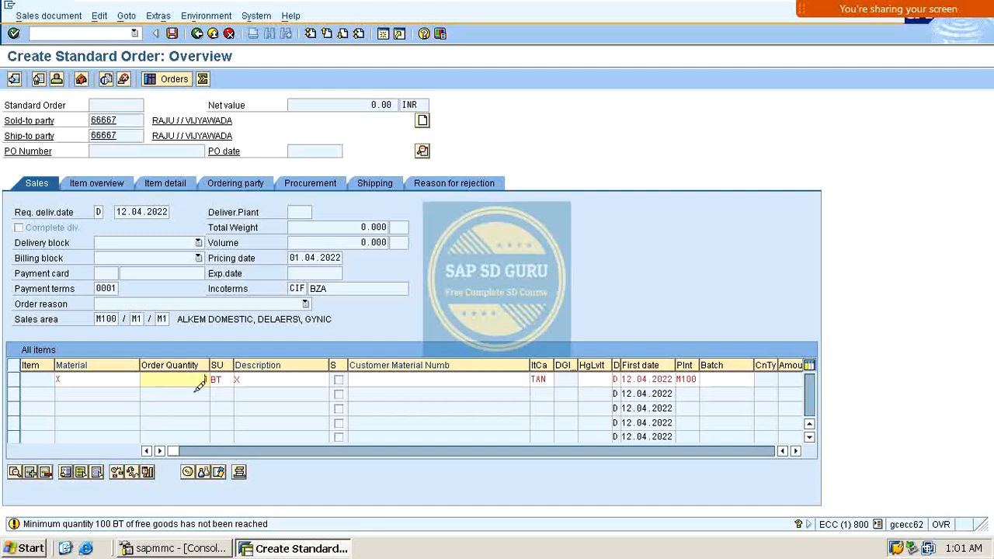
type("00")
double_click(200, 379)
type("95")
key("Return")
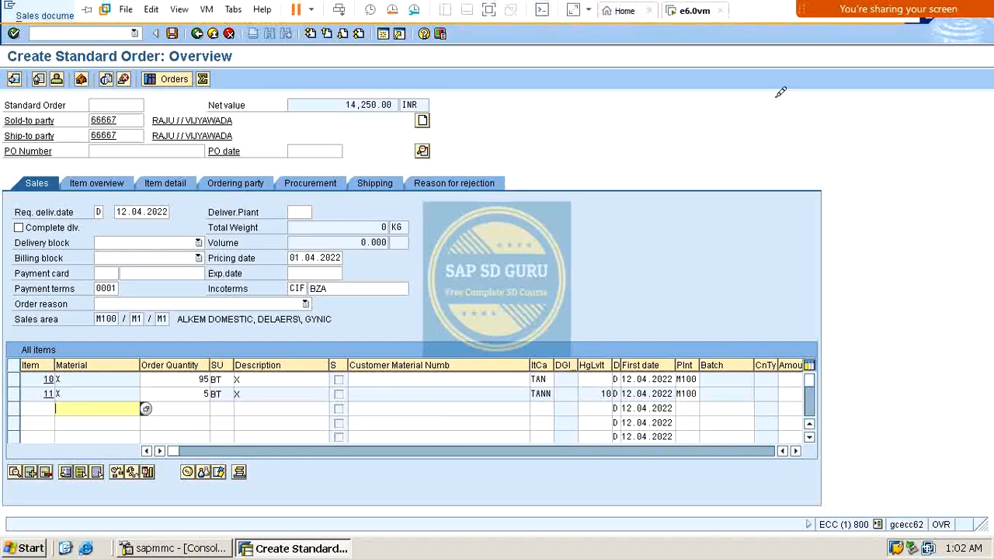
Annotate the order screen with the word "Free" and marks on the items' quantities, item categories and higher-level item, and clear the annotations
mouse_move(971, 2)
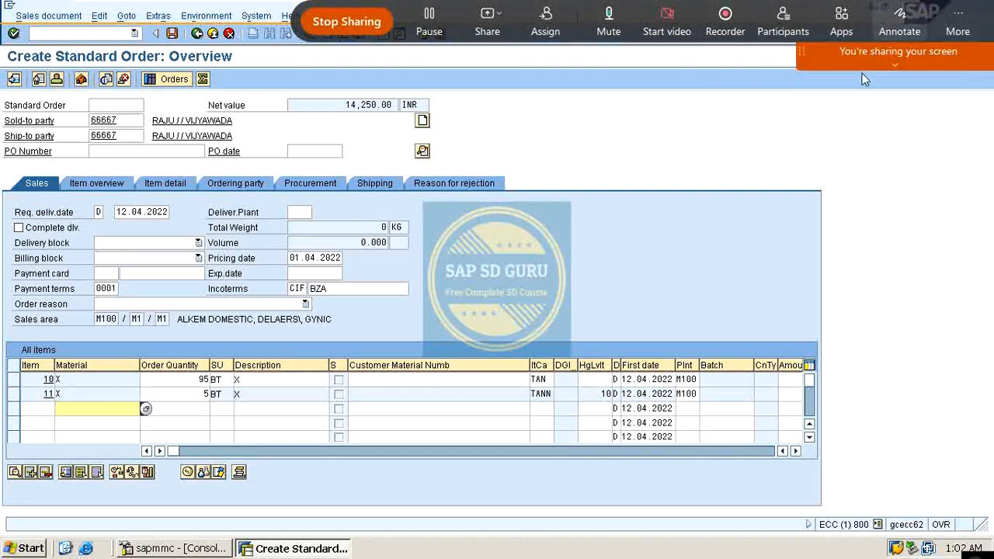
left_click(898, 31)
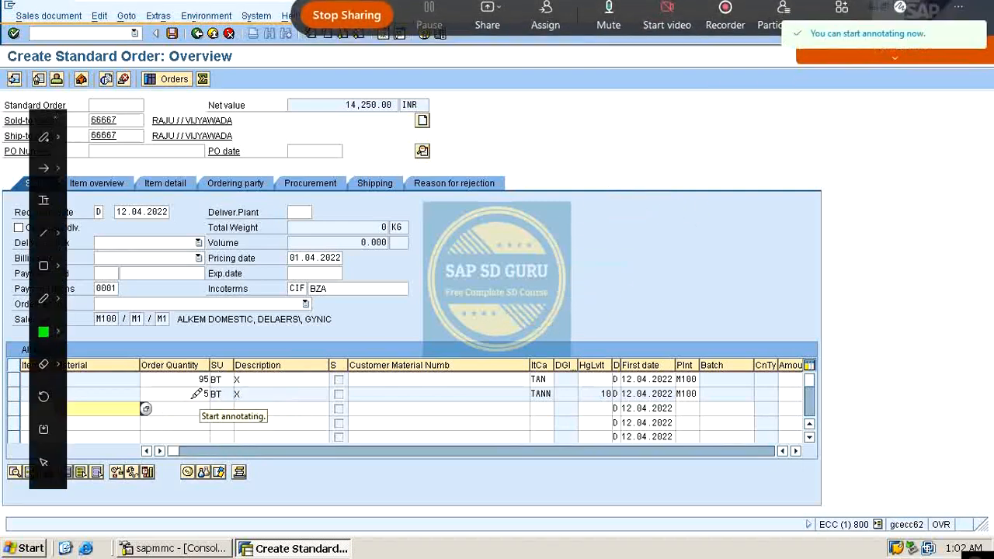
mouse_move(188, 398)
left_mouse_down()
mouse_move(301, 397)
mouse_move(539, 247)
left_mouse_up()
left_click_drag(682, 173, 674, 245)
mouse_move(671, 191)
left_mouse_down()
mouse_move(713, 152)
mouse_move(687, 187)
left_mouse_up()
mouse_move(737, 130)
left_mouse_down()
mouse_move(755, 193)
mouse_move(800, 142)
mouse_move(818, 159)
left_mouse_up()
mouse_move(839, 141)
left_mouse_down()
mouse_move(852, 124)
mouse_move(857, 164)
left_mouse_up()
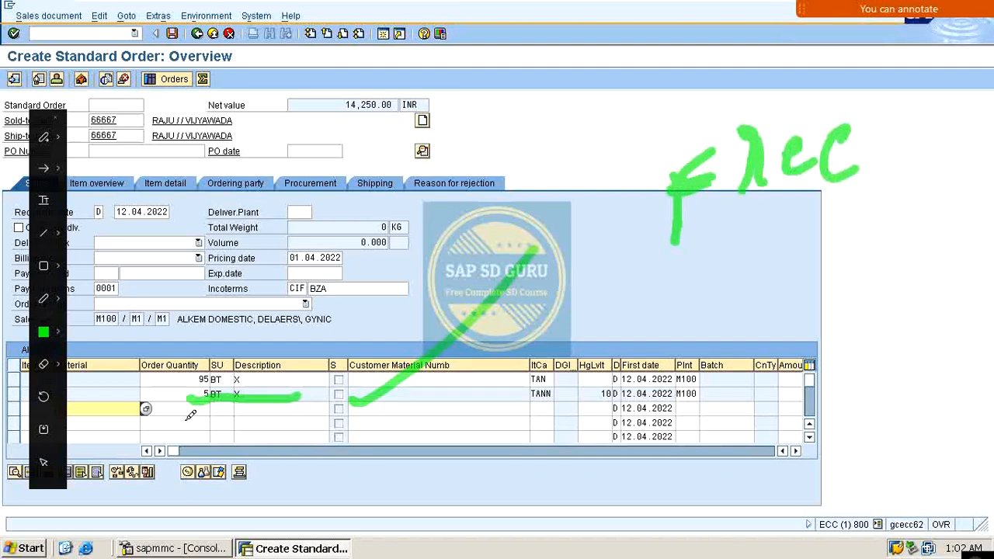
left_click_drag(163, 396, 208, 393)
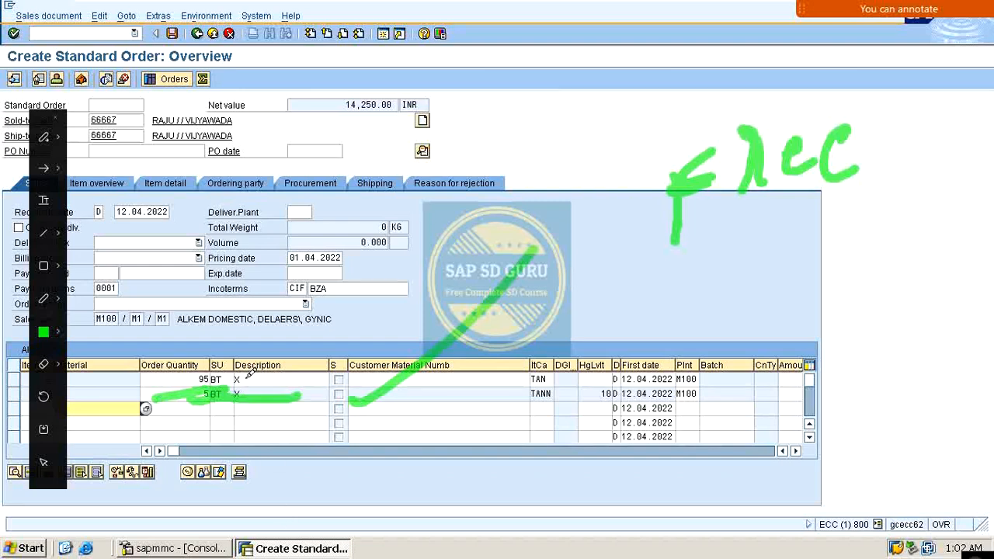
mouse_move(247, 369)
left_mouse_down()
mouse_move(258, 380)
mouse_move(399, 321)
left_mouse_up()
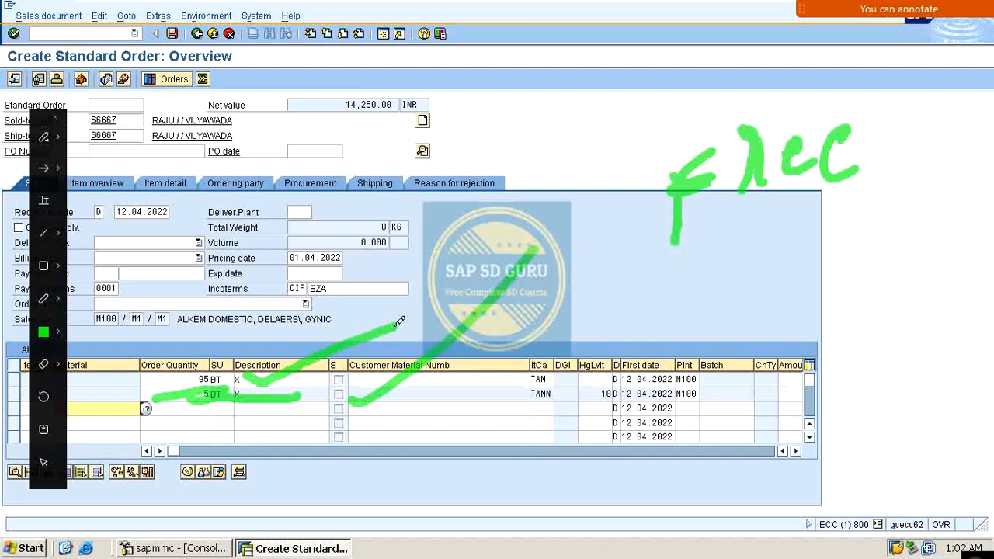
mouse_move(542, 332)
left_mouse_down()
mouse_move(500, 358)
mouse_move(506, 379)
mouse_move(538, 393)
mouse_move(556, 379)
mouse_move(526, 340)
mouse_move(673, 292)
left_mouse_up()
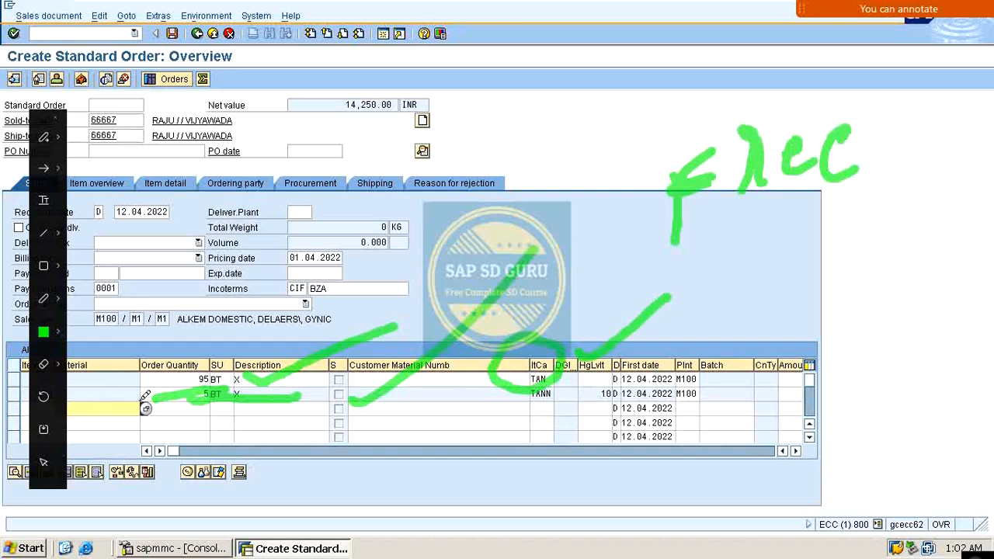
mouse_move(512, 419)
left_mouse_down()
mouse_move(579, 404)
mouse_move(762, 303)
left_mouse_up()
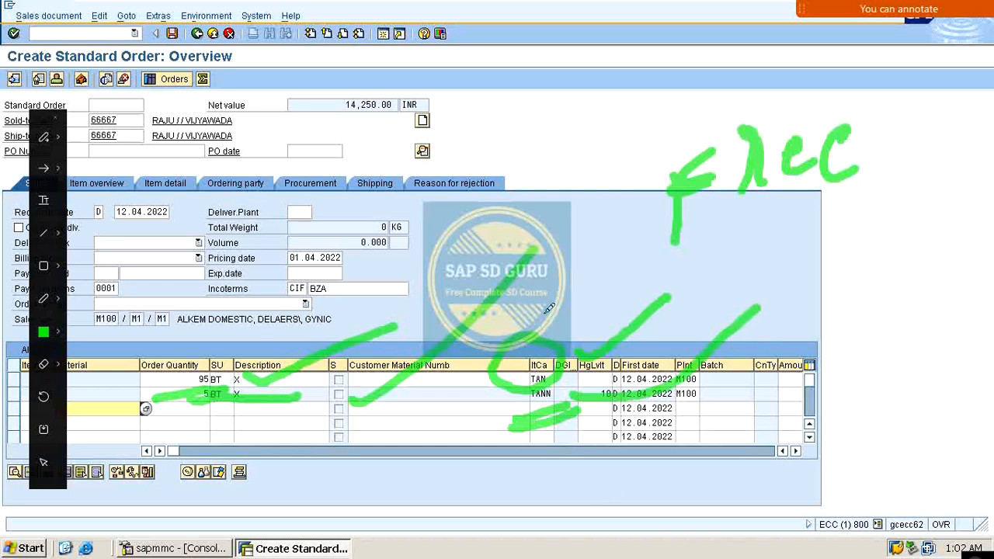
key("Escape")
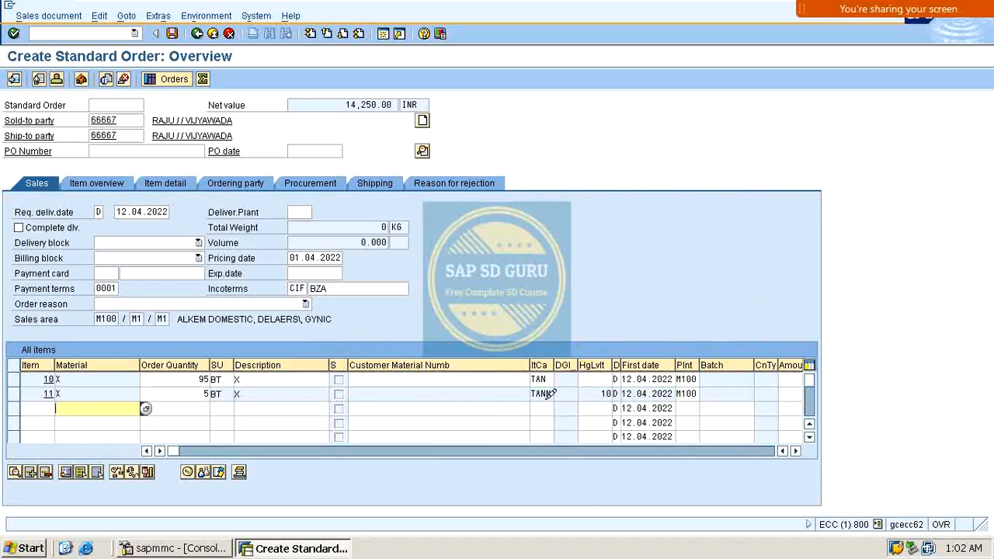
Examine the net value, R100 discount and MR00 base price in the pricing conditions of free-of-charge item 11
double_click(289, 393)
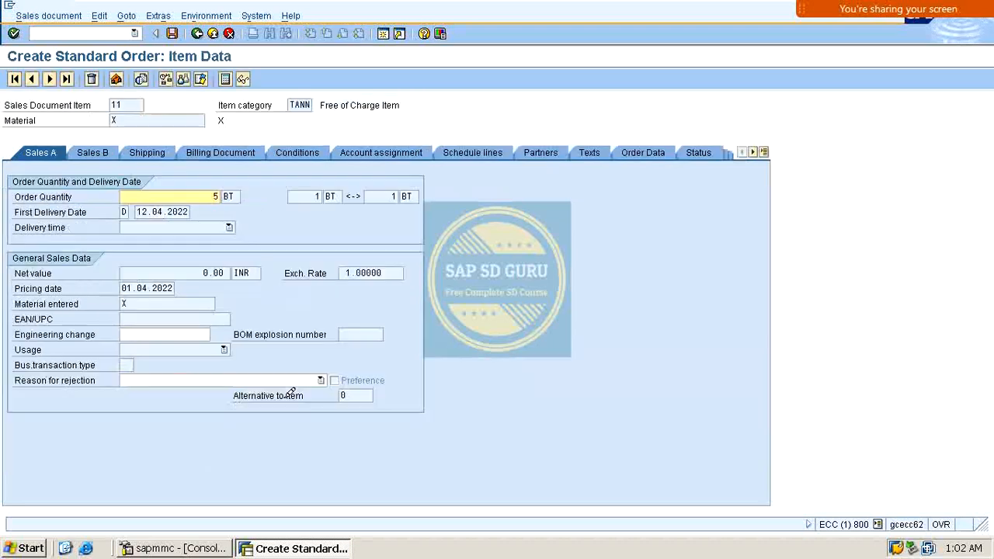
left_click(311, 154)
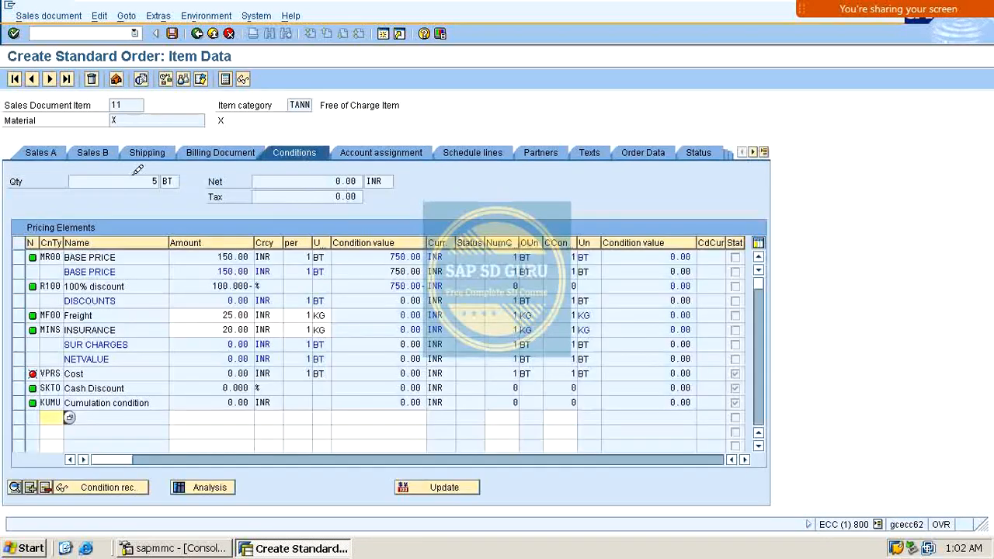
double_click(332, 180)
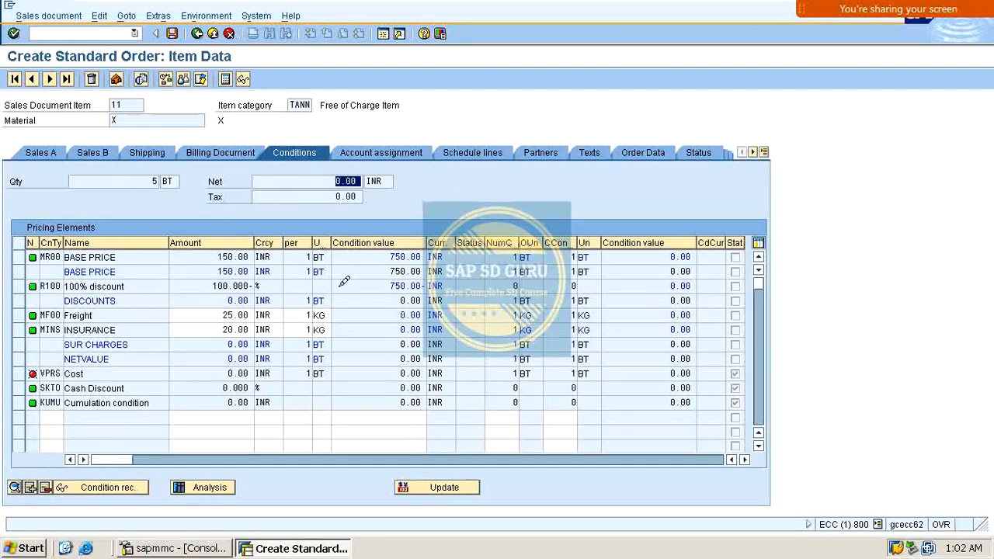
left_click(47, 285)
left_click_drag(218, 286, 276, 286)
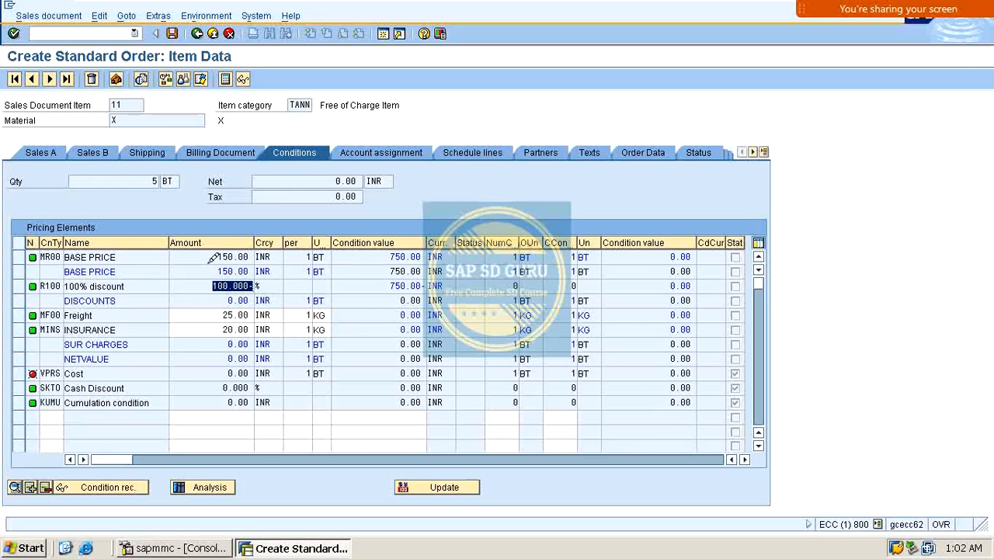
left_click(233, 257)
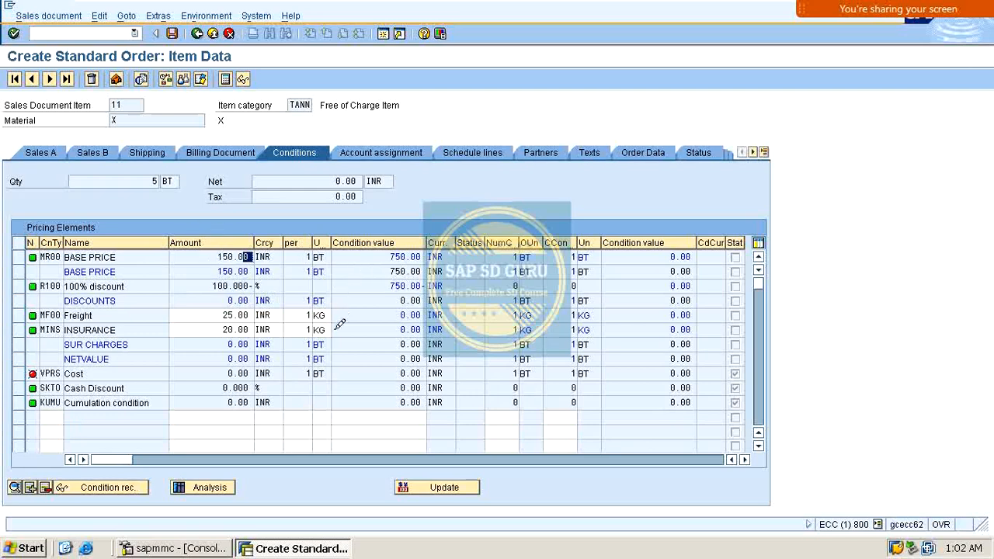
Examine the net value in the pricing conditions of standard item 10 and return to the order overview
left_click(32, 78)
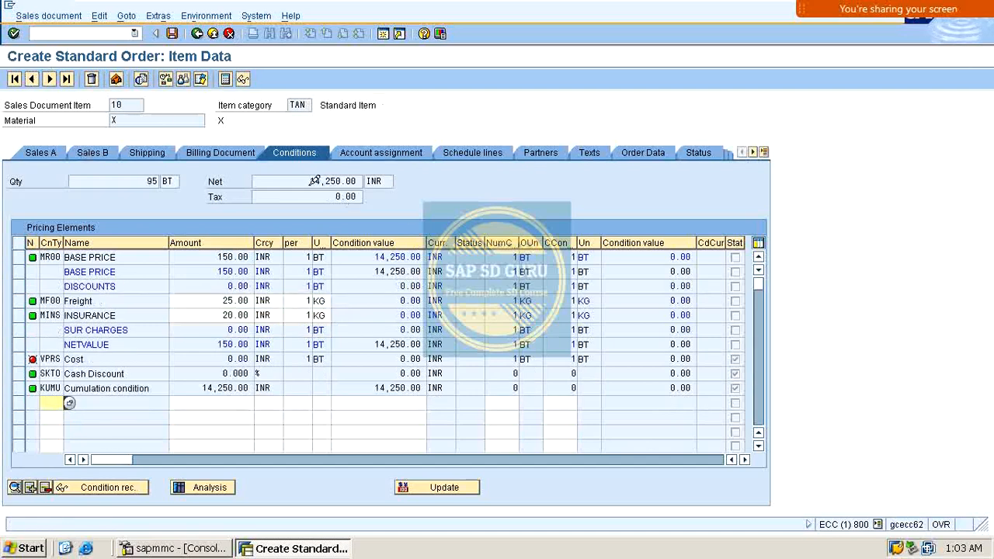
left_click_drag(311, 181, 436, 184)
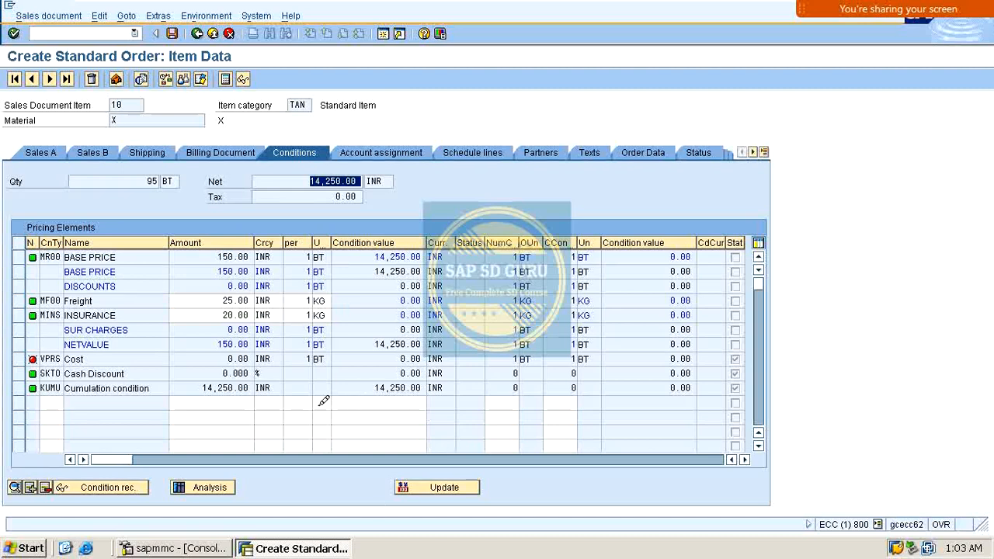
left_click(197, 33)
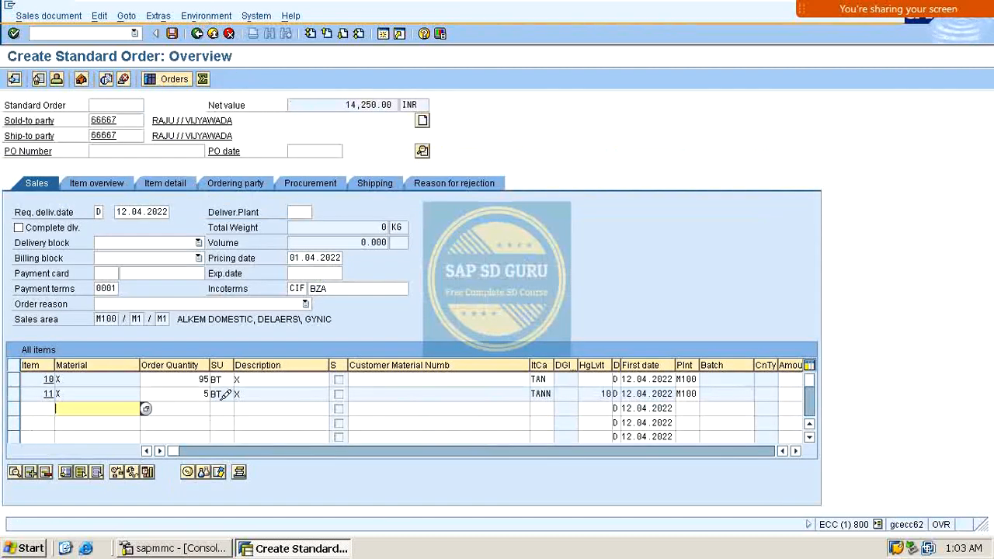
Compare the item categories of the free goods item and the main item in the order overview
left_click(549, 393)
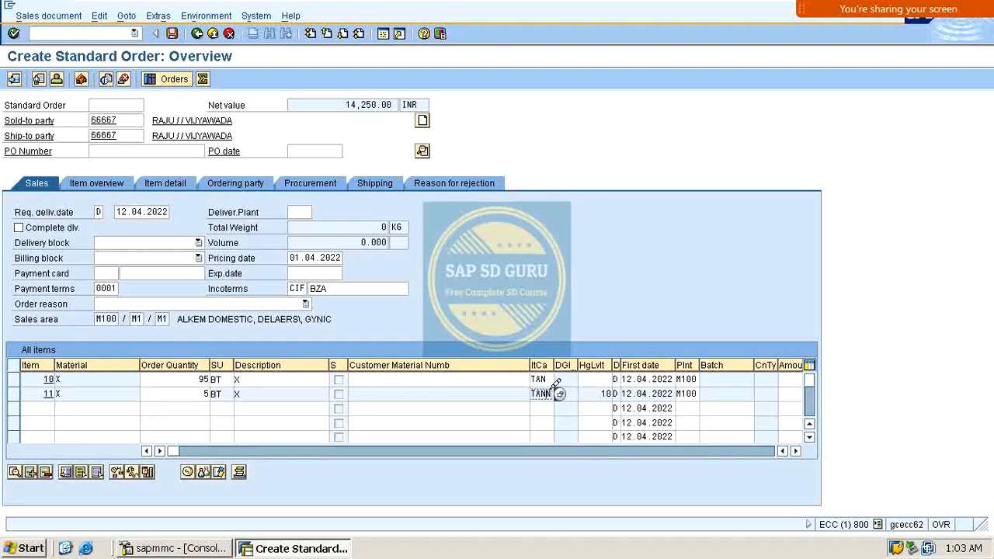
double_click(541, 394)
double_click(542, 379)
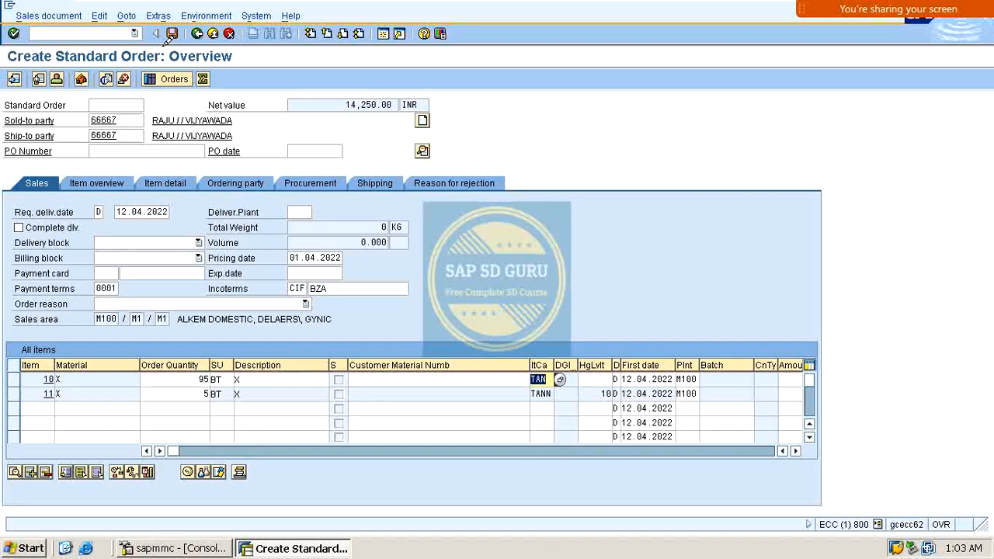
Leave the order with /nvbn2 and open the MA00 free goods records for changing, using the key combination Sales org./Material
left_click(87, 33)
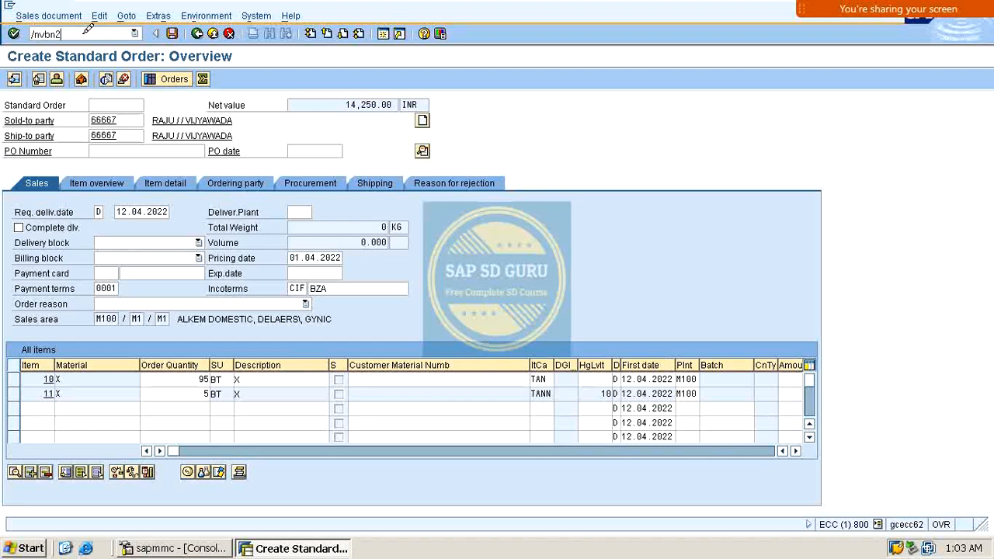
key("Return")
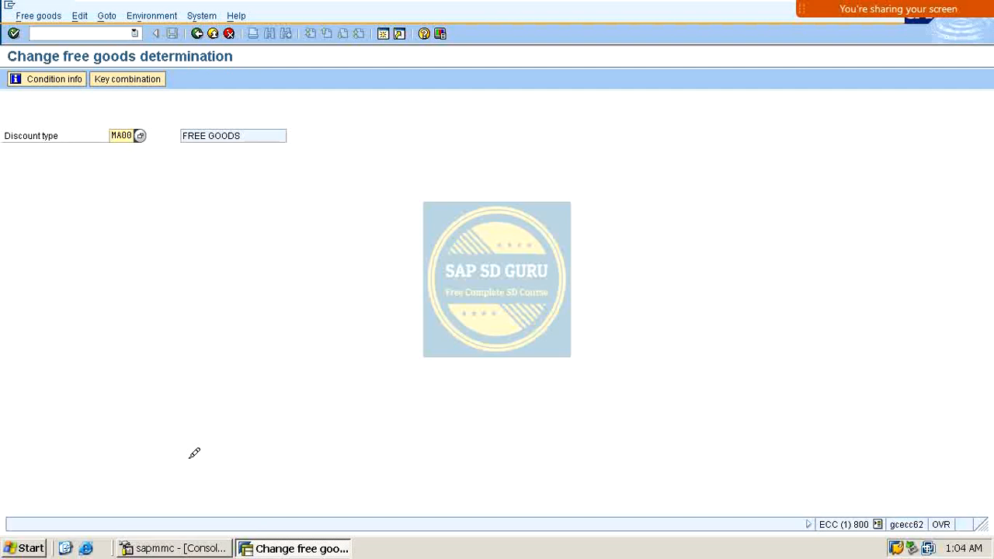
key("Return")
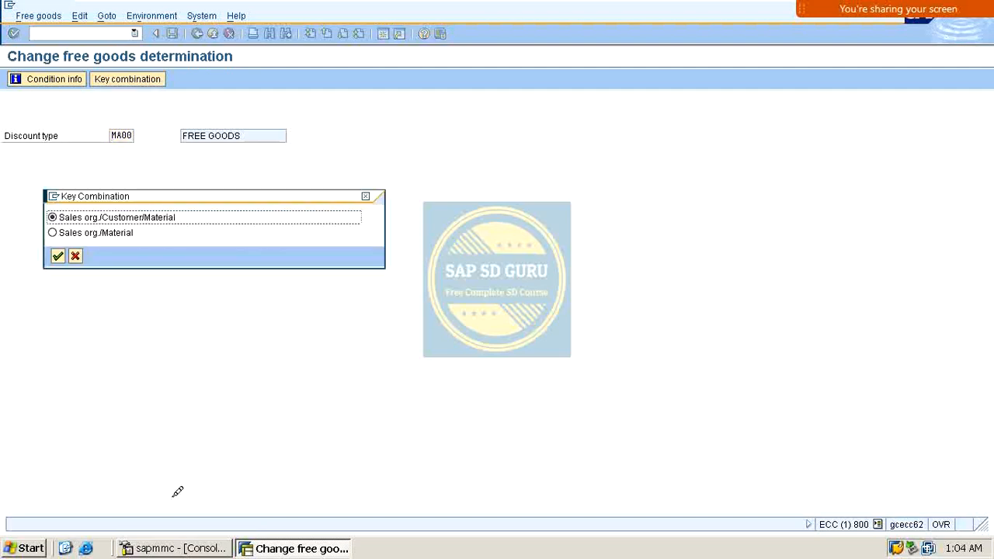
left_click(129, 231)
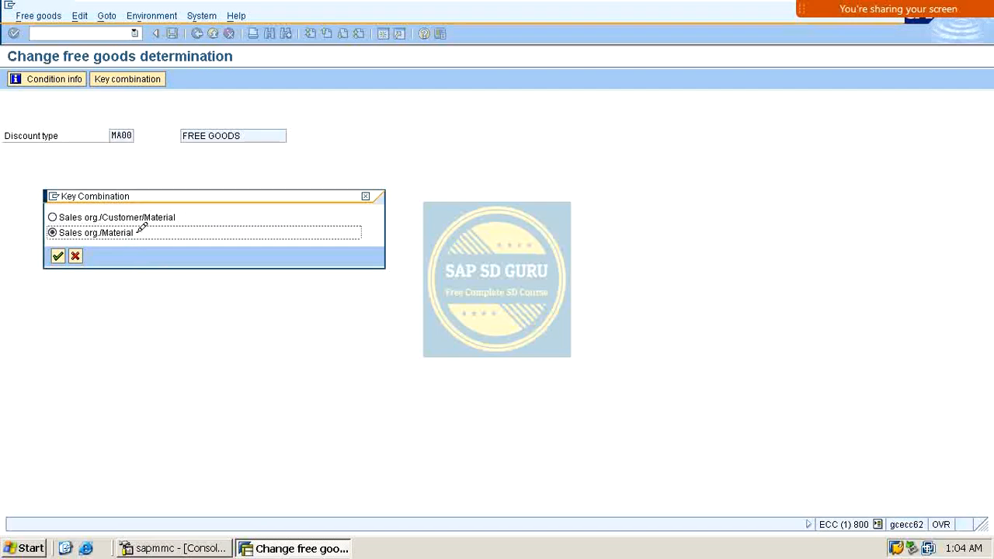
key("Return")
left_click(14, 78)
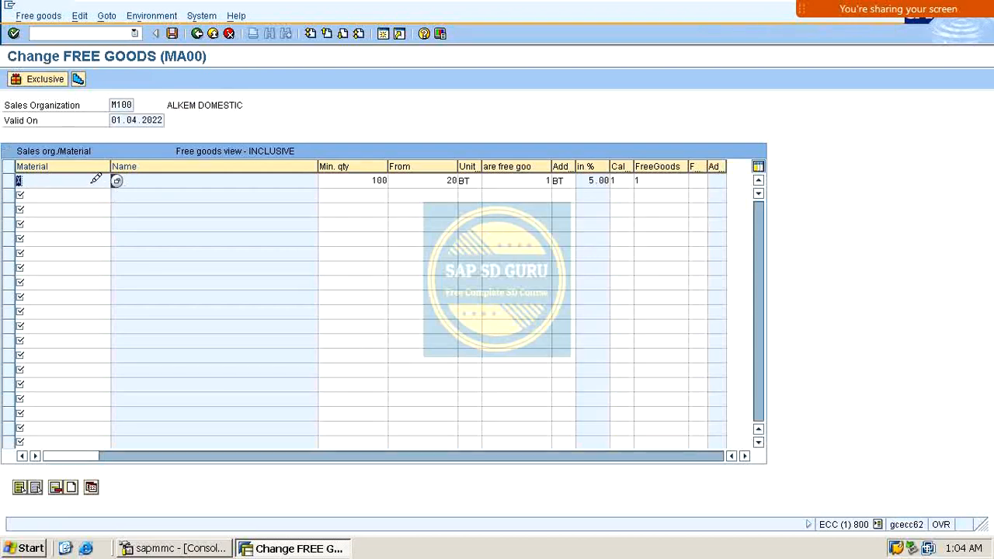
Examine the material, minimum quantity, from quantity, unit and free goods quantity of the inclusive free goods row for material X
left_click(252, 180)
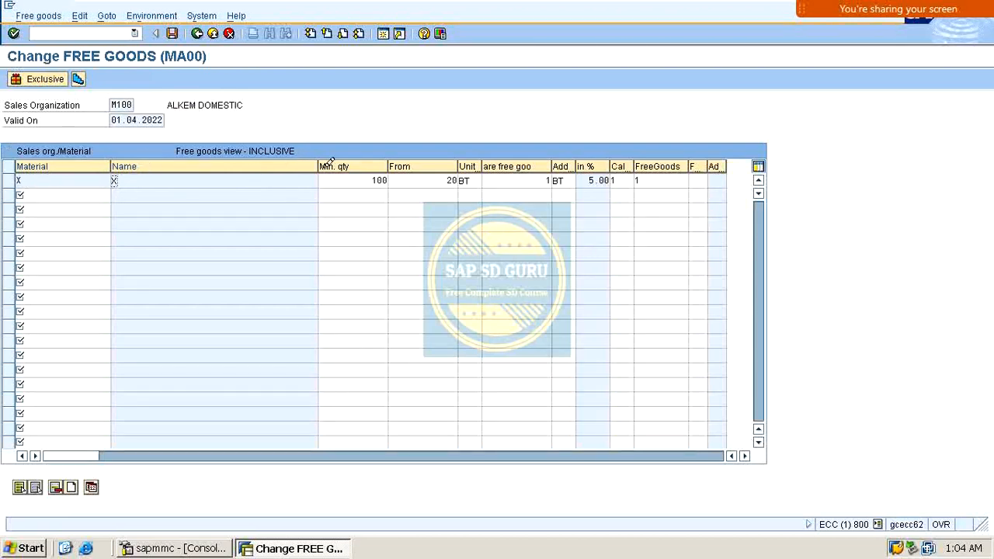
left_click(363, 180)
left_click(446, 178)
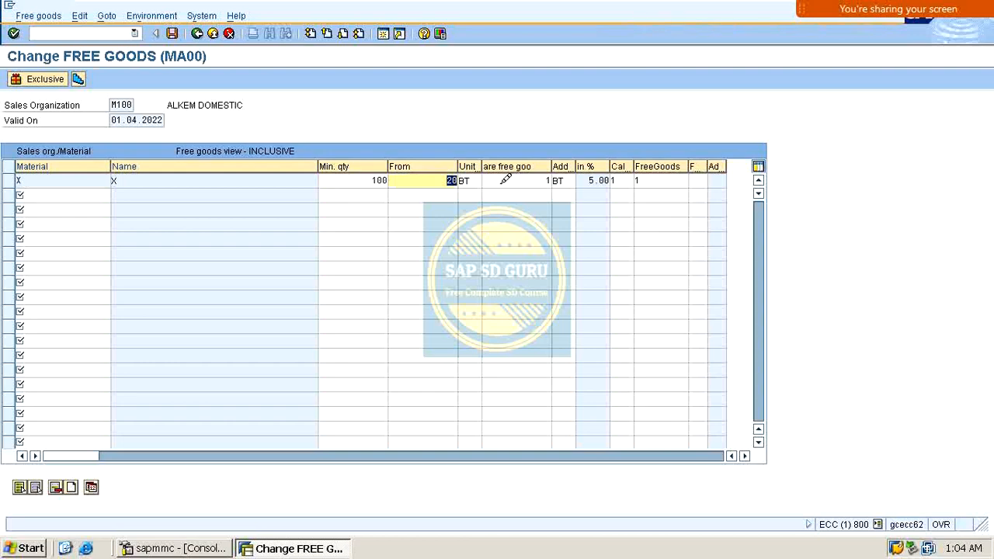
left_click(471, 180)
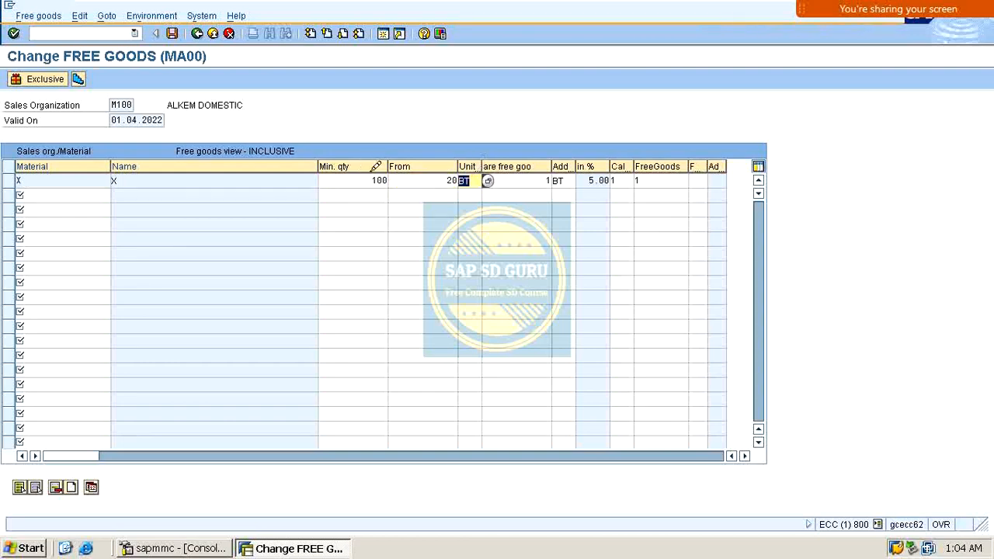
left_click(539, 181)
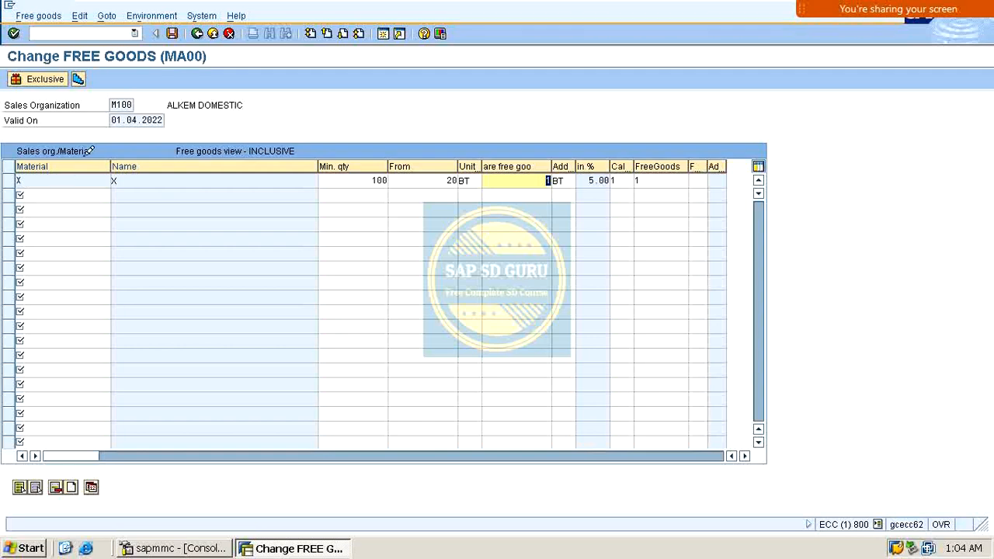
left_click_drag(35, 181, 2, 188)
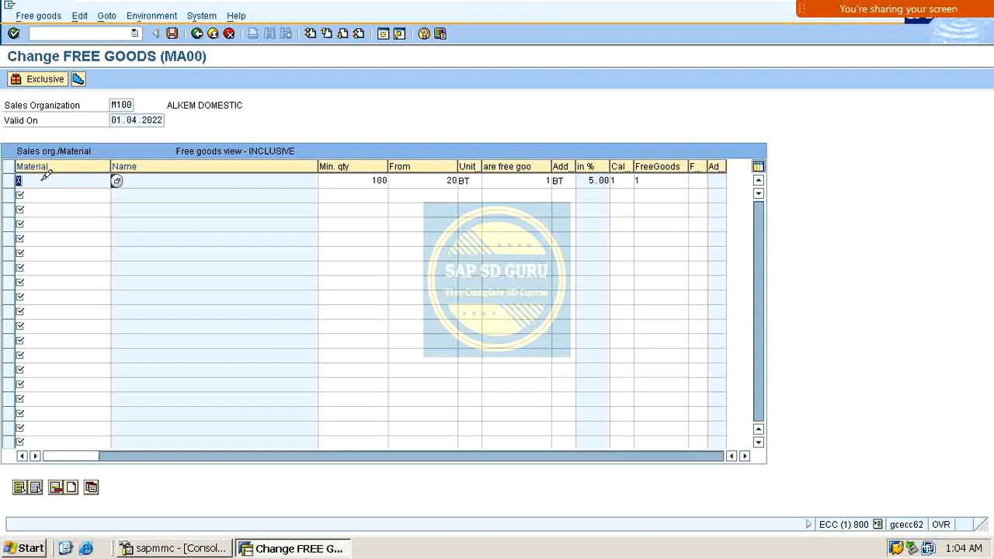
left_click(347, 180)
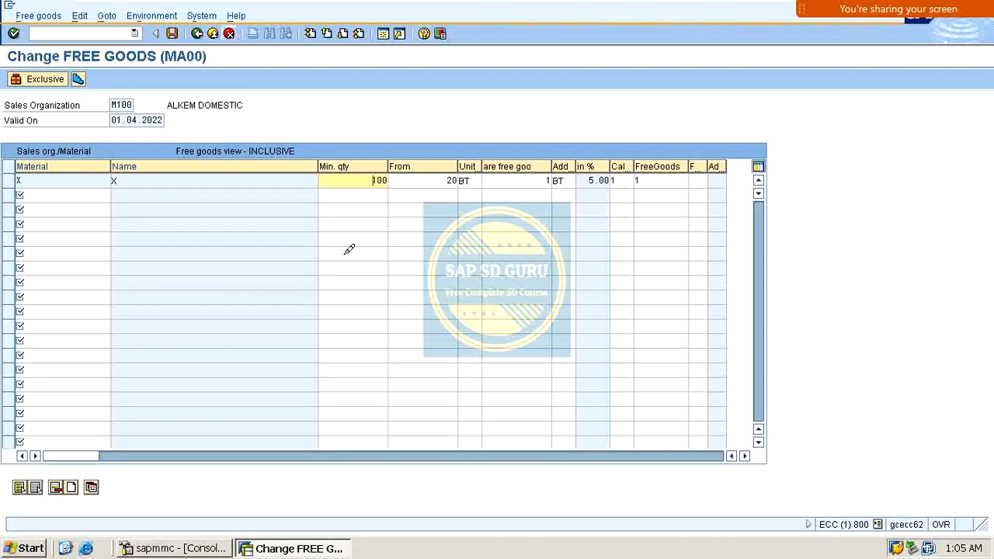
Start screen annotation and handwrite 100 over the free goods table, with a double underline and a tick beside it
mouse_move(921, 8)
left_click(897, 20)
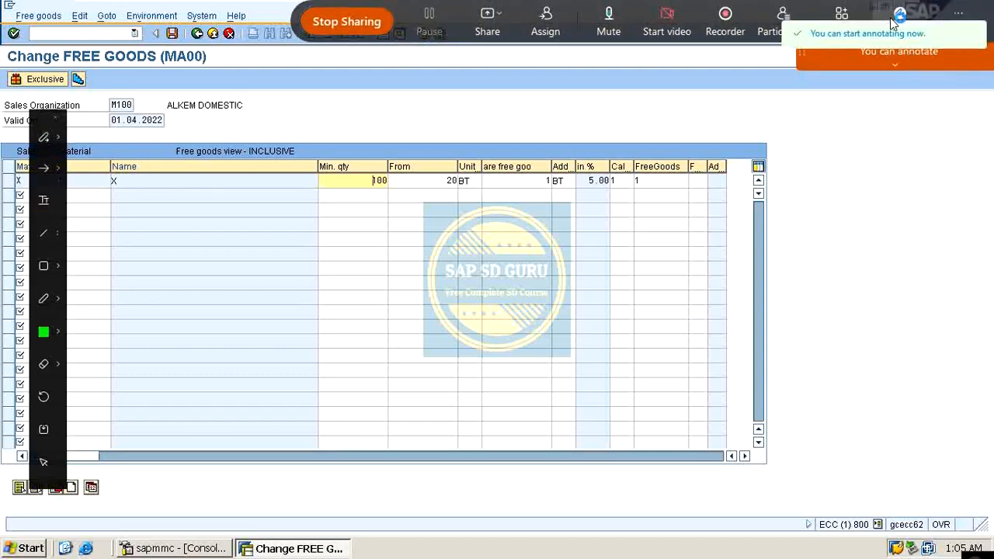
left_click_drag(222, 255, 216, 302)
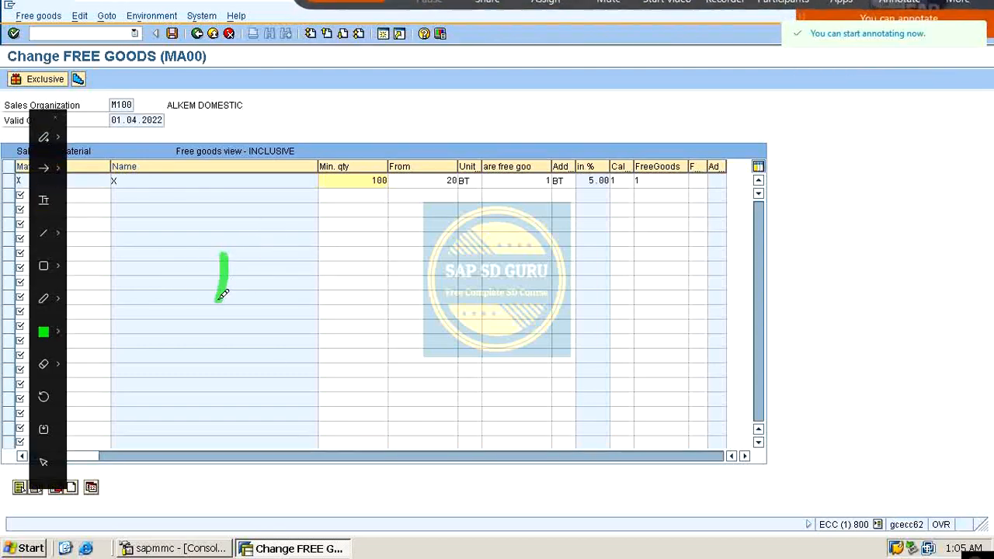
mouse_move(264, 255)
left_mouse_down()
mouse_move(237, 295)
mouse_move(268, 255)
mouse_move(312, 264)
left_mouse_up()
left_click_drag(202, 342, 318, 307)
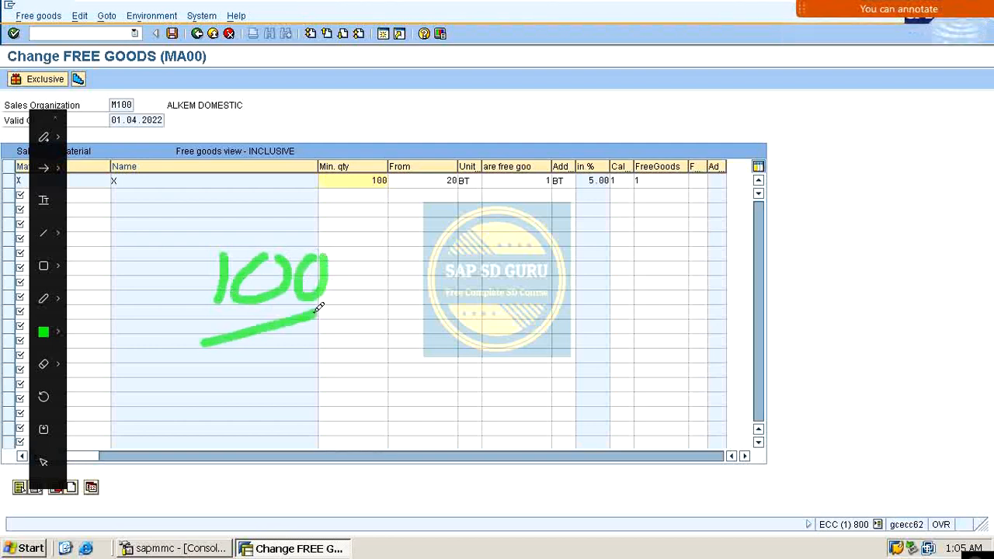
left_click_drag(200, 361, 379, 302)
mouse_move(391, 265)
left_mouse_down()
mouse_move(412, 290)
mouse_move(528, 200)
left_mouse_up()
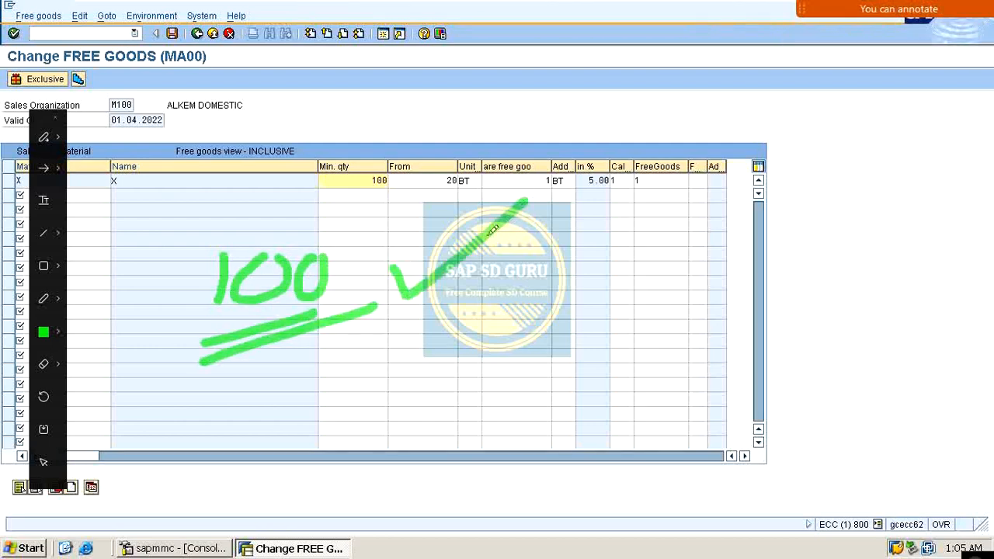
Handwrite 99 beside the 100 annotation, underline it and draw arrows leading from it past the minimum quantity
mouse_move(136, 208)
left_mouse_down()
mouse_move(115, 219)
mouse_move(122, 269)
left_mouse_up()
mouse_move(166, 208)
left_mouse_down()
mouse_move(181, 218)
mouse_move(166, 262)
left_mouse_up()
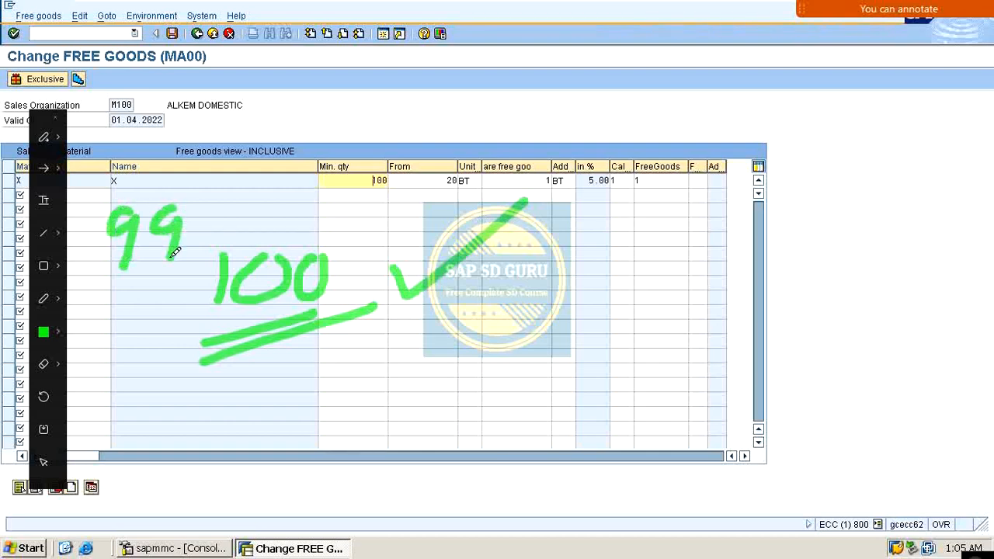
left_click_drag(114, 311, 183, 269)
left_click_drag(144, 300, 190, 270)
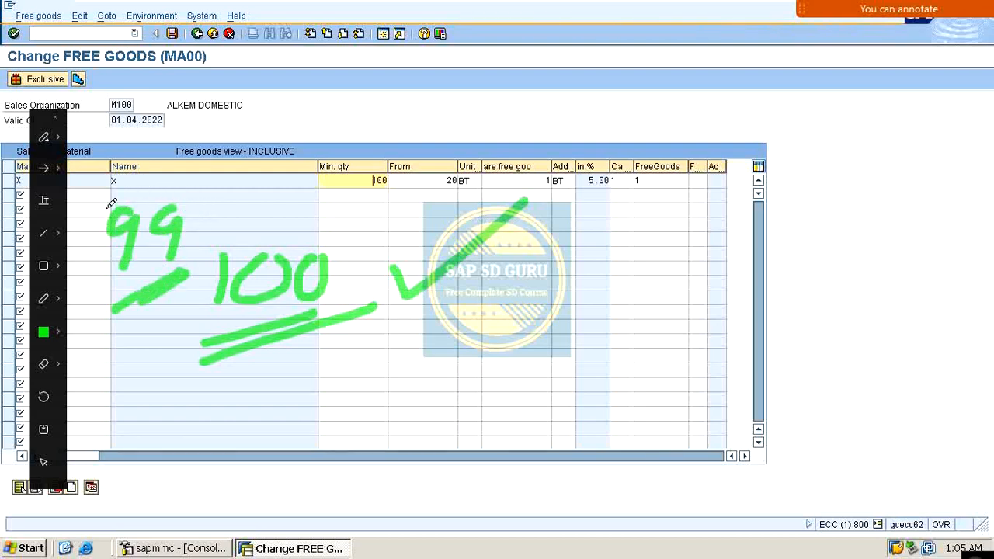
mouse_move(77, 182)
left_mouse_down()
mouse_move(79, 238)
mouse_move(113, 222)
mouse_move(87, 260)
left_mouse_up()
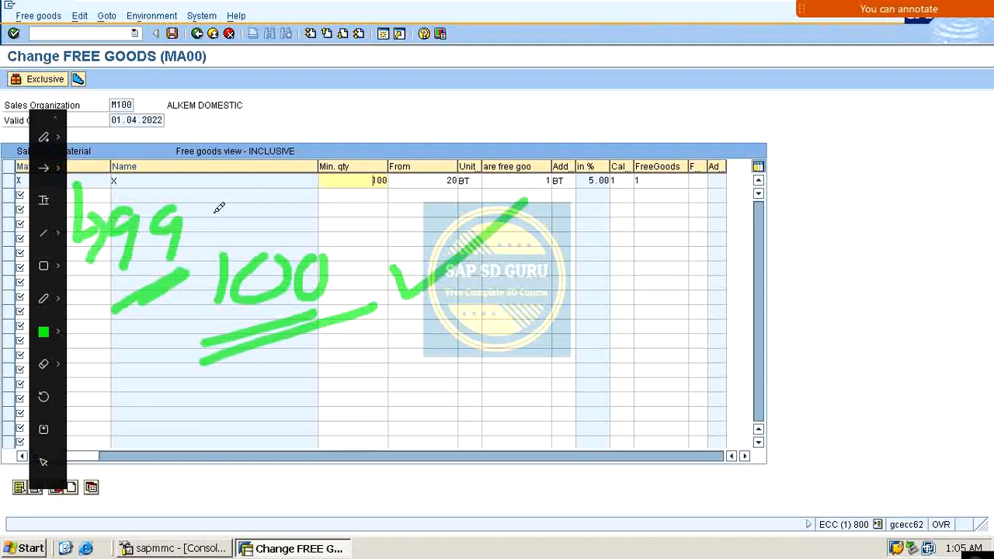
mouse_move(206, 217)
left_mouse_down()
mouse_move(335, 186)
mouse_move(320, 225)
left_mouse_up()
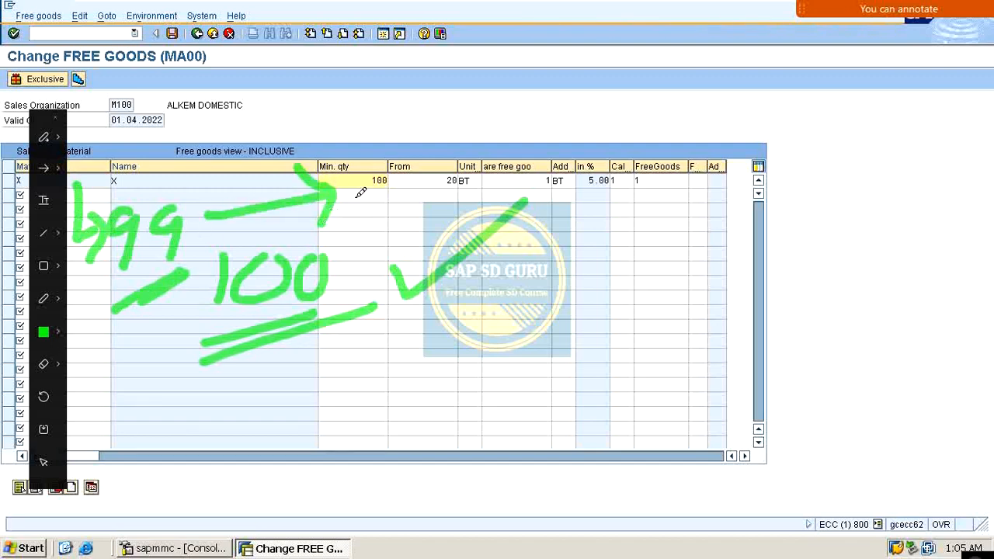
mouse_move(343, 186)
left_mouse_down()
mouse_move(432, 149)
mouse_move(435, 137)
mouse_move(480, 146)
left_mouse_up()
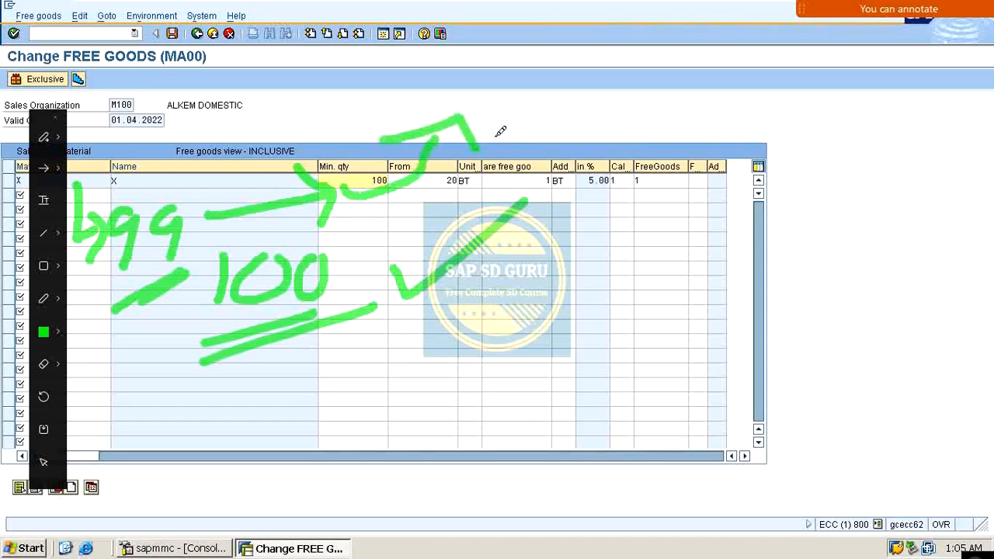
Close the annotation and review the minimum quantity, from quantity and free goods quantity of the material X row
double_click(348, 184)
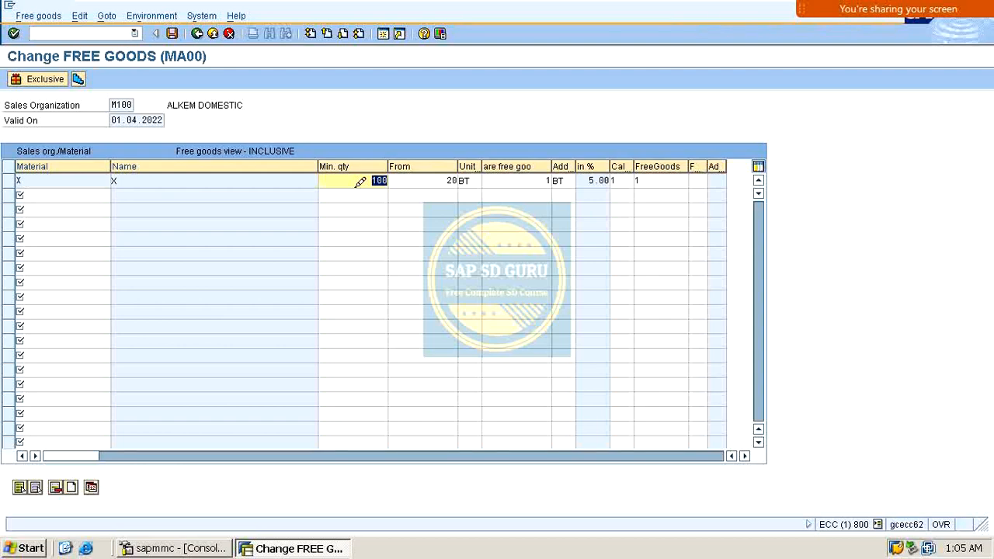
left_click(412, 177)
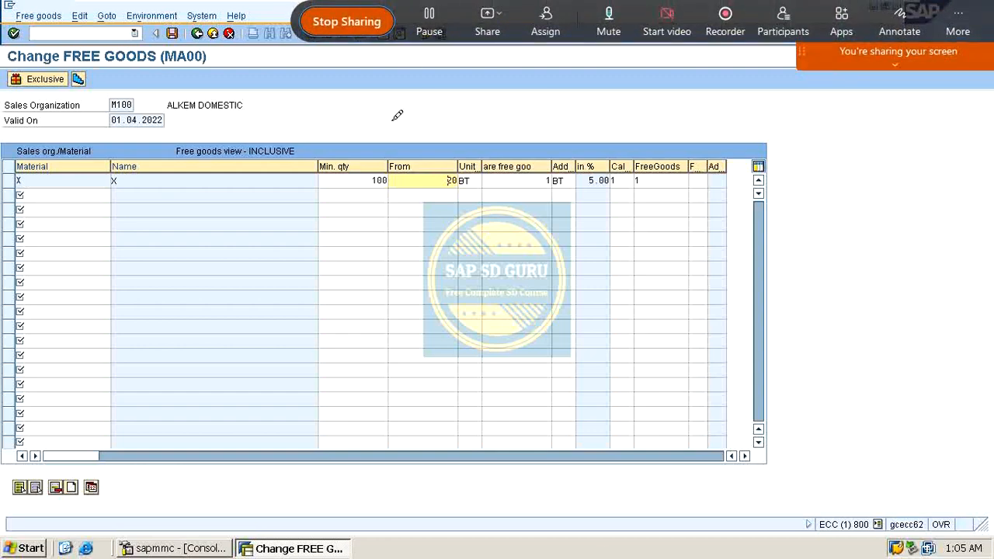
double_click(372, 179)
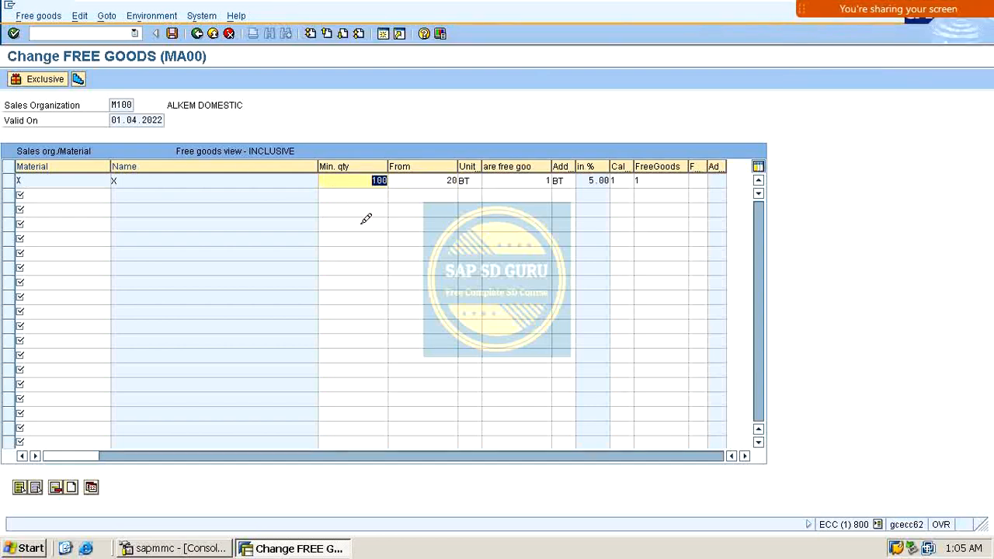
double_click(449, 180)
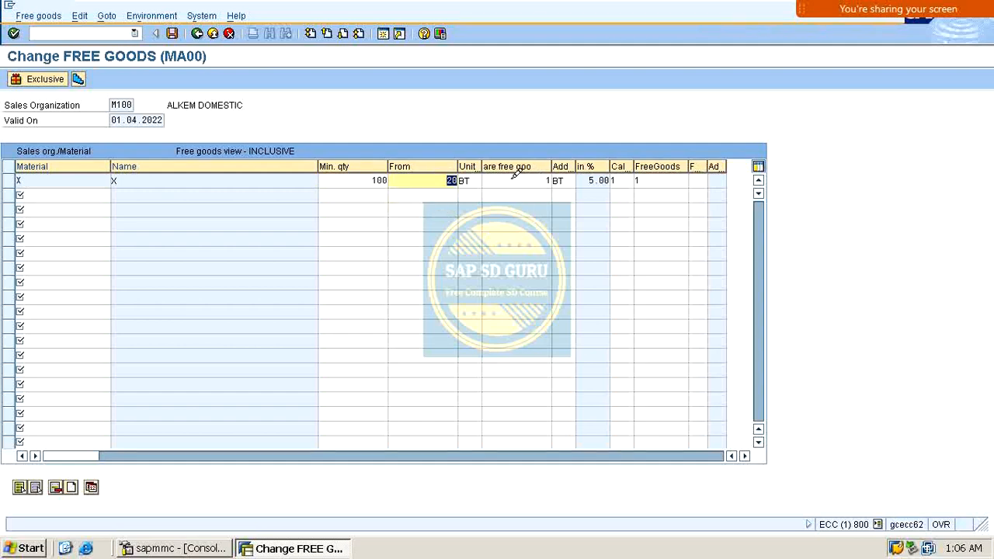
left_click(514, 177)
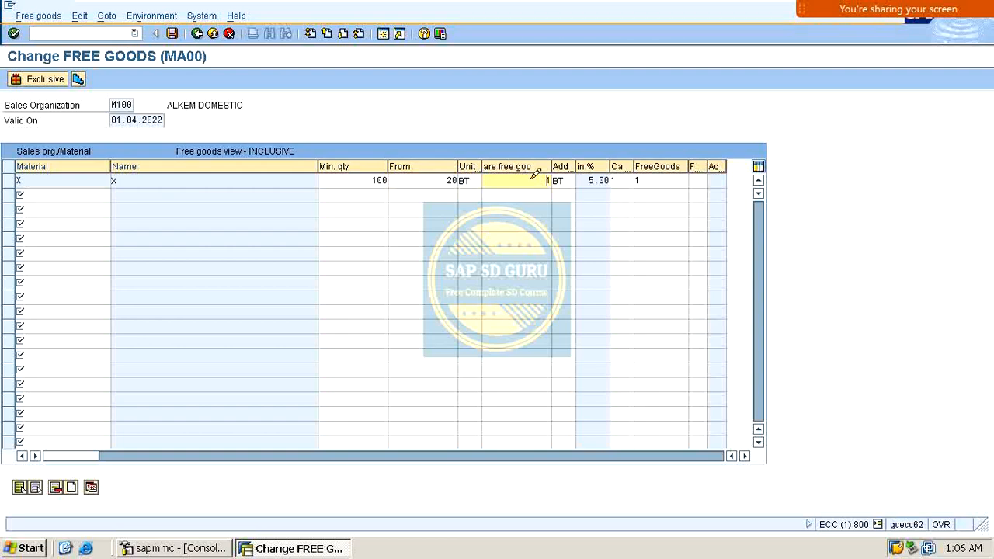
left_click_drag(540, 174, 565, 172)
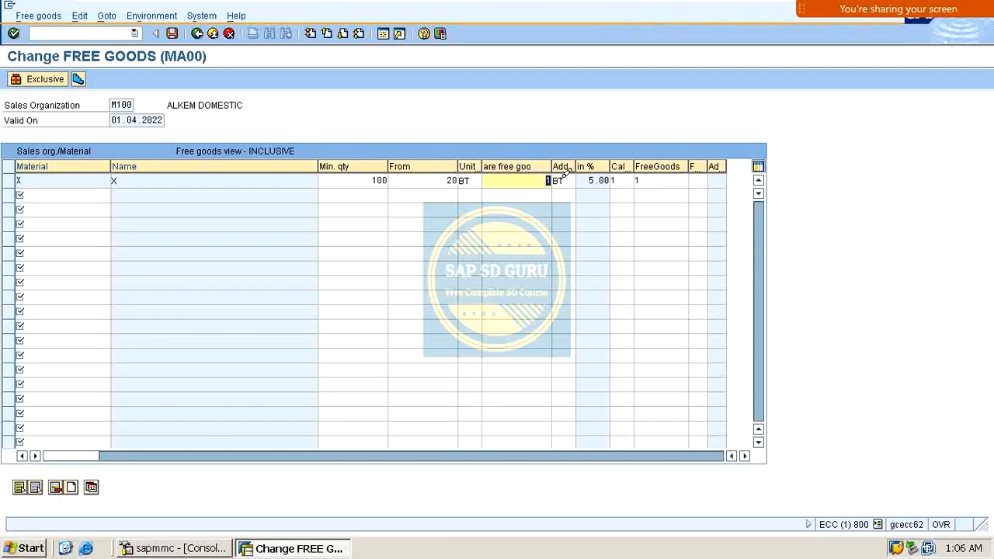
Annotate the screen with the free goods ratio 20 → 1 and add a tick beside it
mouse_move(817, 10)
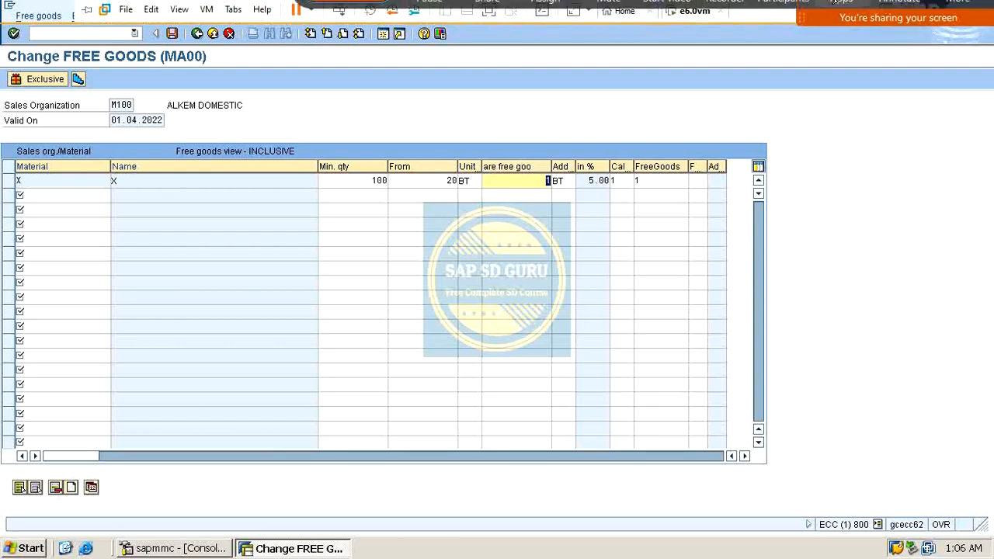
left_click(900, 17)
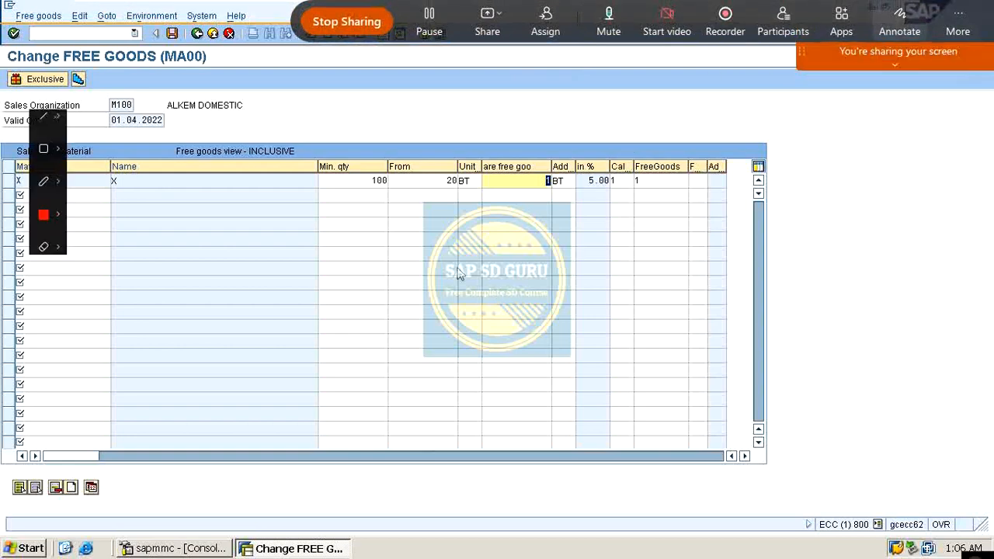
left_click_drag(469, 245, 472, 287)
mouse_move(516, 245)
left_mouse_down()
mouse_move(487, 281)
mouse_move(532, 233)
mouse_move(600, 246)
mouse_move(577, 281)
left_mouse_up()
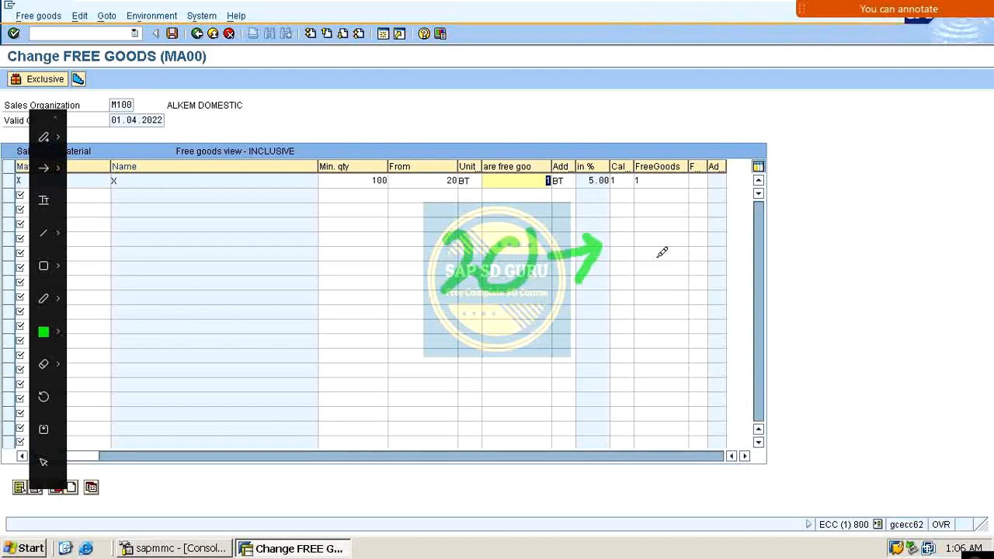
mouse_move(662, 216)
left_mouse_down()
mouse_move(642, 305)
mouse_move(661, 290)
left_mouse_up()
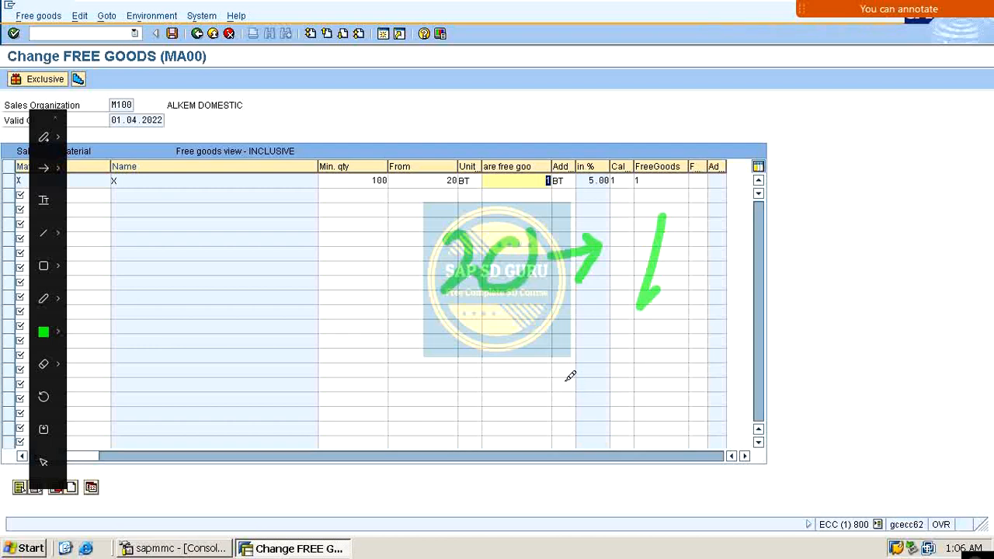
left_click_drag(733, 264, 821, 201)
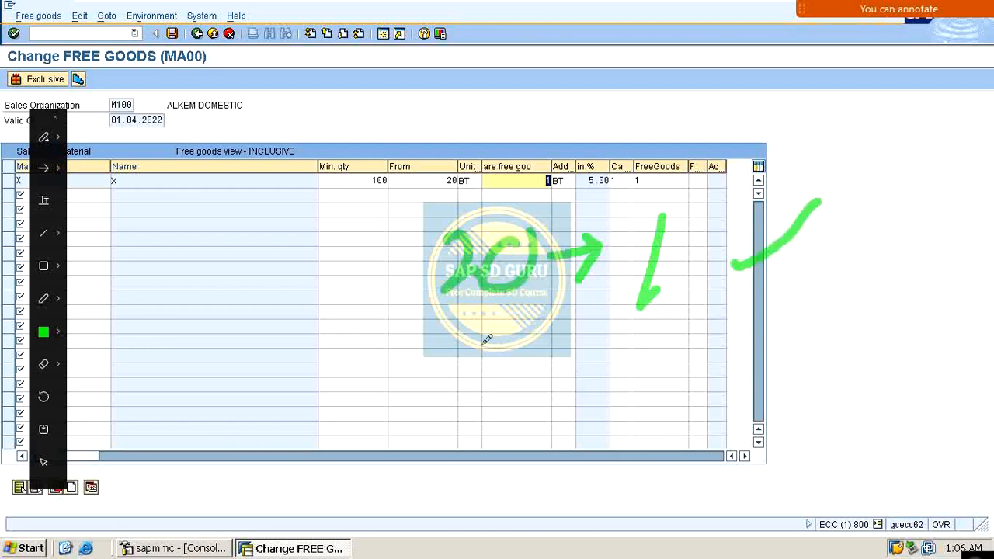
Handwrite the further ratio examples 40 - 2 and 80 - 4 below the 20 → 1 annotation
mouse_move(491, 335)
left_mouse_down()
mouse_move(531, 370)
mouse_move(503, 407)
left_mouse_up()
mouse_move(534, 374)
left_mouse_down()
mouse_move(547, 351)
mouse_move(699, 355)
left_mouse_up()
mouse_move(525, 443)
left_mouse_down()
mouse_move(511, 455)
mouse_move(569, 481)
mouse_move(573, 456)
left_mouse_up()
left_click_drag(626, 469, 675, 456)
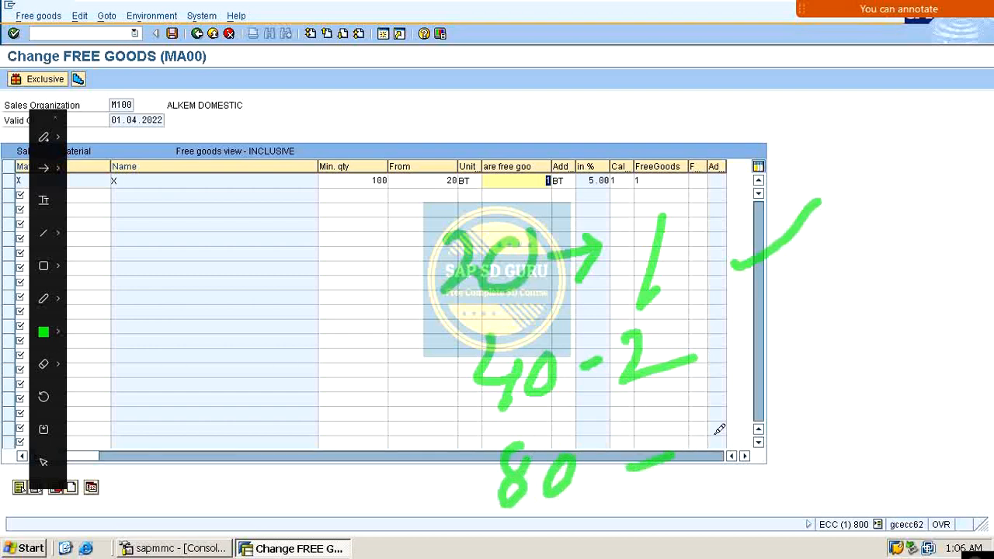
mouse_move(714, 426)
left_mouse_down()
mouse_move(703, 473)
mouse_move(733, 449)
mouse_move(729, 503)
left_mouse_up()
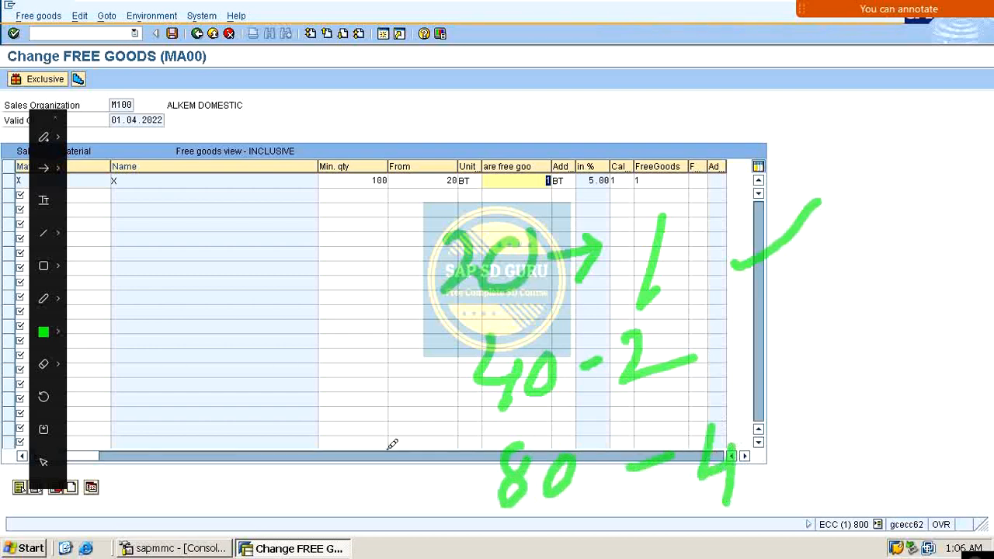
Handwrite the example 100 - 5 with underlines, and add ticks next to it and above the free goods table
left_click_drag(249, 332, 245, 401)
mouse_move(301, 353)
left_mouse_down()
mouse_move(281, 375)
mouse_move(309, 347)
left_mouse_up()
mouse_move(365, 341)
left_mouse_down()
mouse_move(344, 346)
mouse_move(364, 344)
left_mouse_up()
left_click_drag(235, 444, 392, 400)
mouse_move(409, 372)
left_mouse_down()
mouse_move(443, 353)
mouse_move(469, 380)
mouse_move(436, 398)
mouse_move(506, 437)
left_mouse_up()
left_click_drag(413, 311, 480, 273)
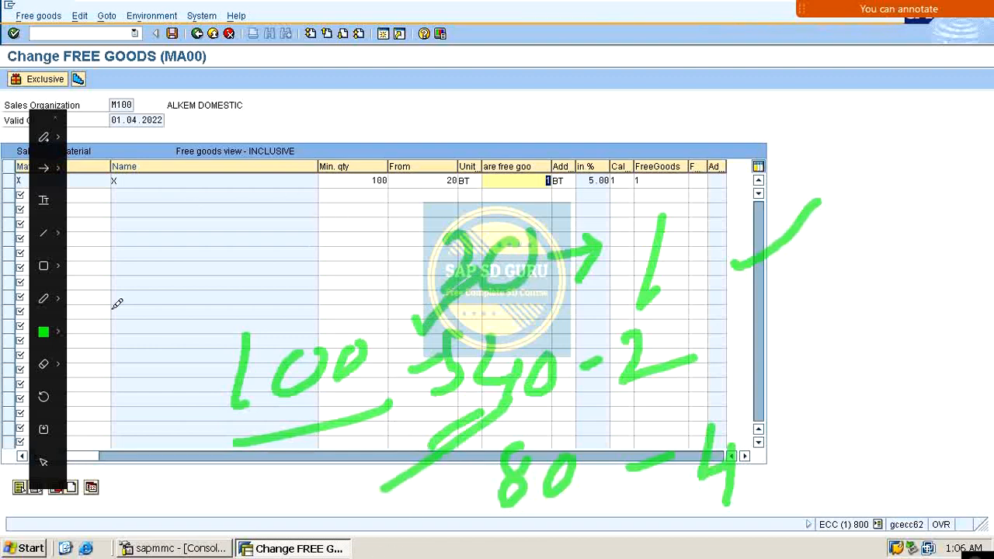
left_click_drag(281, 109, 403, 52)
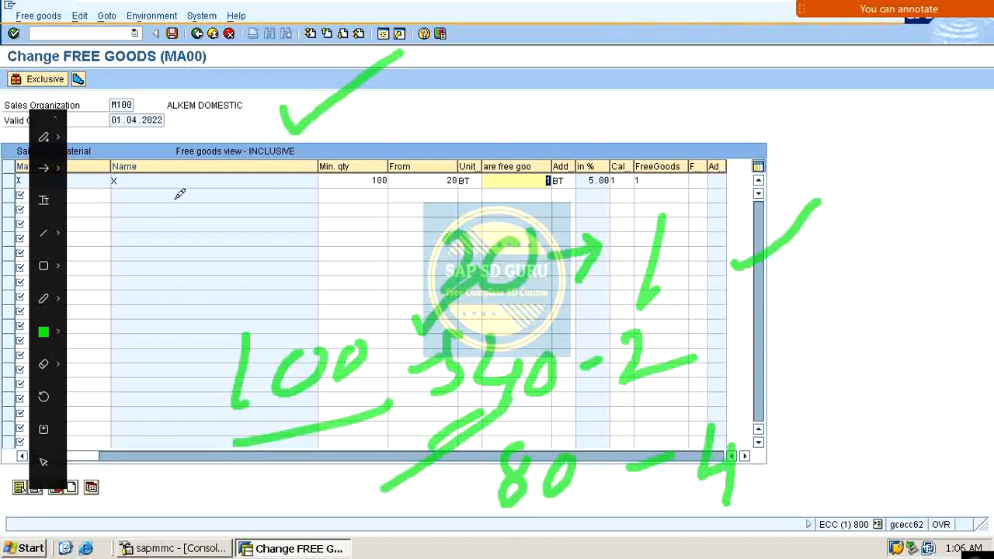
Annotate the inclusive example for material X with 100, a circled 5 and a ticked 95, and close the annotation
mouse_move(175, 193)
left_mouse_down()
mouse_move(166, 225)
mouse_move(231, 182)
left_mouse_up()
mouse_move(115, 201)
left_mouse_down()
mouse_move(98, 217)
mouse_move(139, 237)
left_mouse_up()
left_click_drag(85, 245, 151, 208)
mouse_move(256, 194)
left_mouse_down()
mouse_move(248, 218)
mouse_move(266, 185)
left_mouse_up()
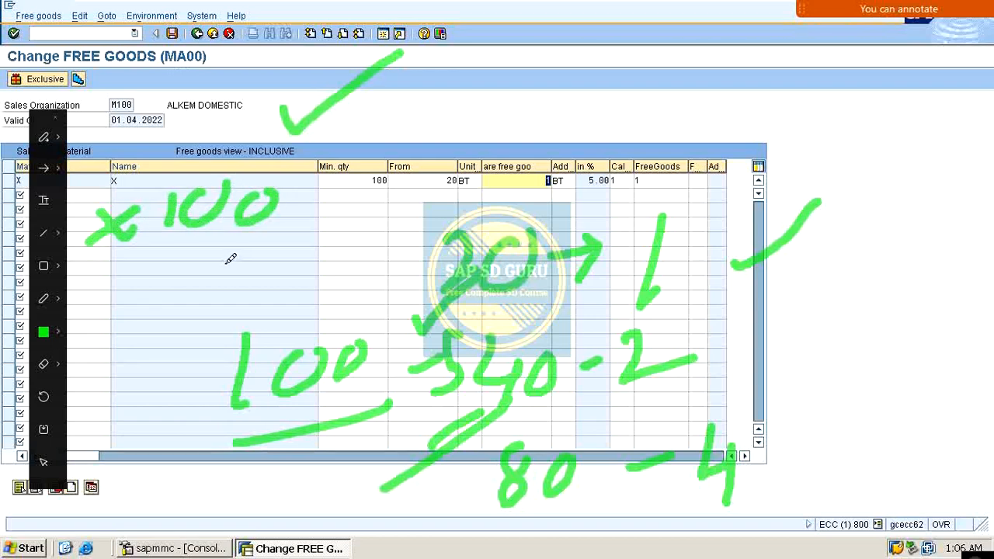
mouse_move(227, 256)
left_mouse_down()
mouse_move(210, 309)
mouse_move(260, 294)
left_mouse_up()
mouse_move(315, 256)
left_mouse_down()
mouse_move(302, 259)
mouse_move(312, 286)
mouse_move(279, 304)
left_mouse_up()
mouse_move(339, 238)
left_mouse_down()
mouse_move(278, 247)
mouse_move(341, 258)
mouse_move(319, 203)
left_mouse_up()
mouse_move(379, 147)
left_mouse_down()
mouse_move(359, 155)
mouse_move(373, 200)
left_mouse_up()
mouse_move(418, 146)
left_mouse_down()
mouse_move(402, 145)
mouse_move(392, 204)
mouse_move(372, 211)
left_mouse_up()
mouse_move(441, 145)
left_mouse_down()
mouse_move(497, 130)
mouse_move(556, 74)
left_mouse_up()
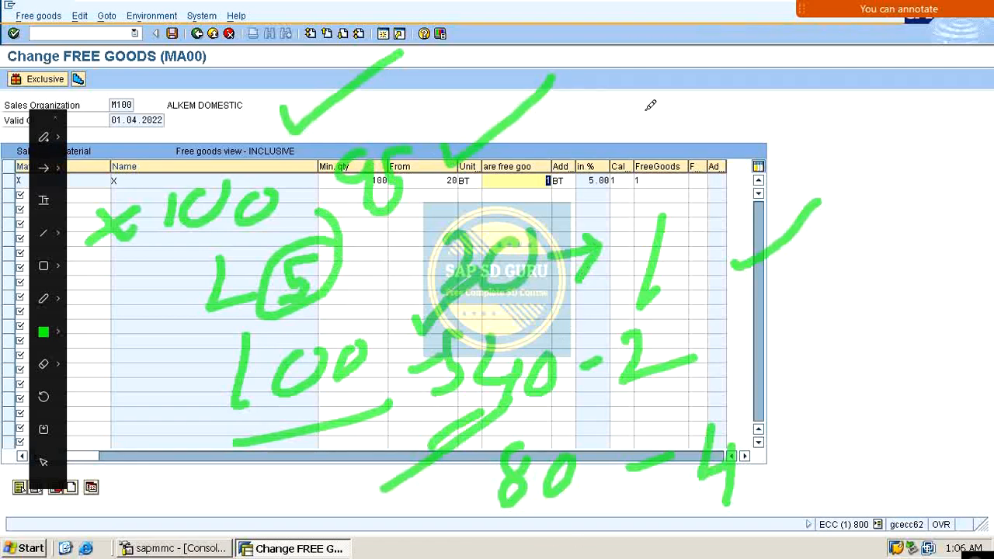
key("Escape")
Set the From quantity of the material X free goods row to 5
left_click(530, 180)
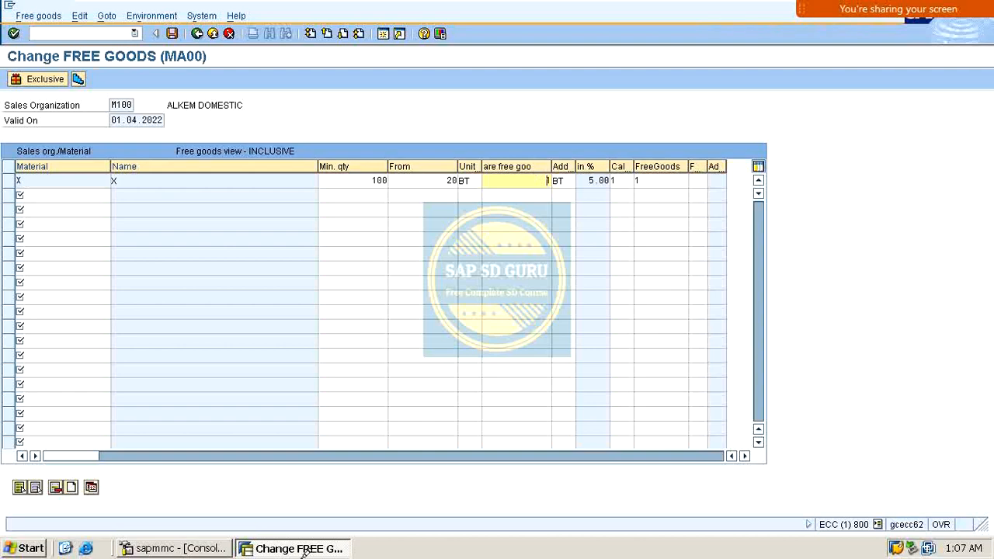
double_click(450, 180)
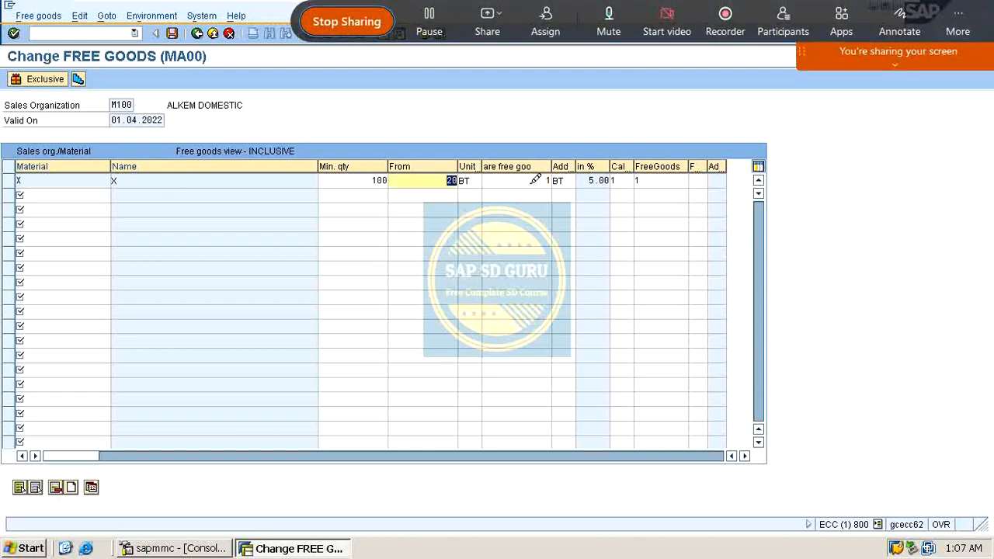
left_click(543, 280)
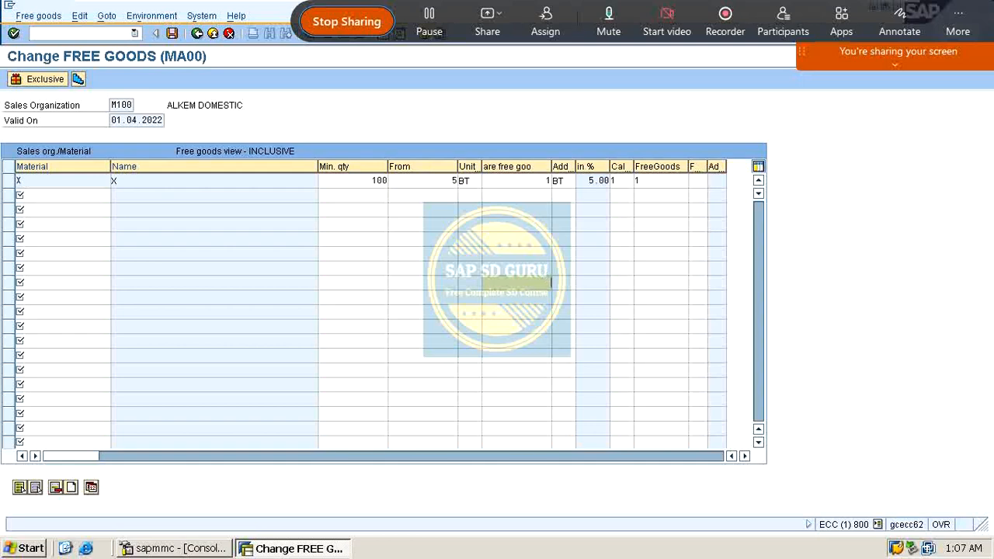
Start annotating and handwrite a double-underlined 100 followed by an arrow across the free goods table
left_click(899, 22)
left_click_drag(262, 278, 257, 337)
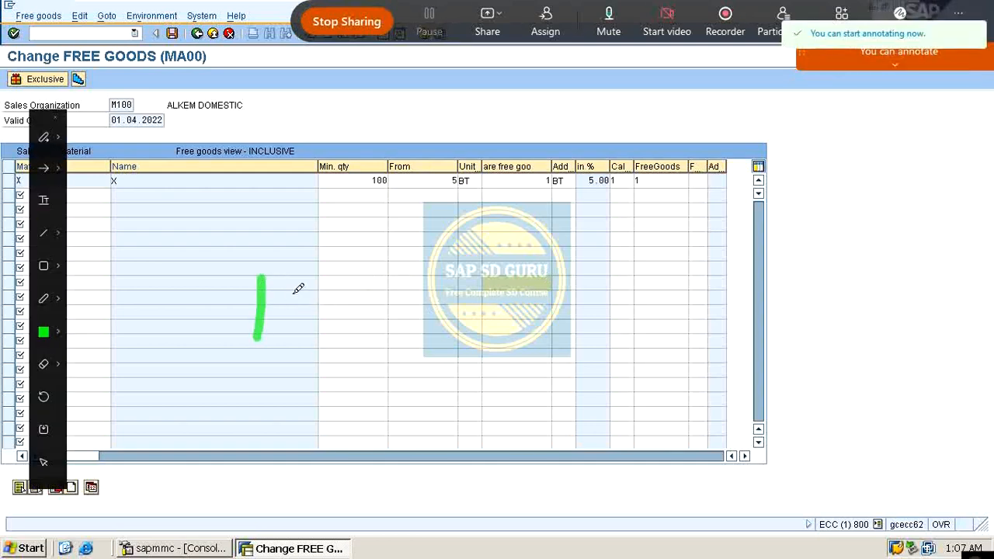
left_click_drag(298, 288, 295, 286)
left_click_drag(359, 289, 377, 306)
left_click_drag(250, 377, 330, 362)
left_click_drag(240, 404, 369, 376)
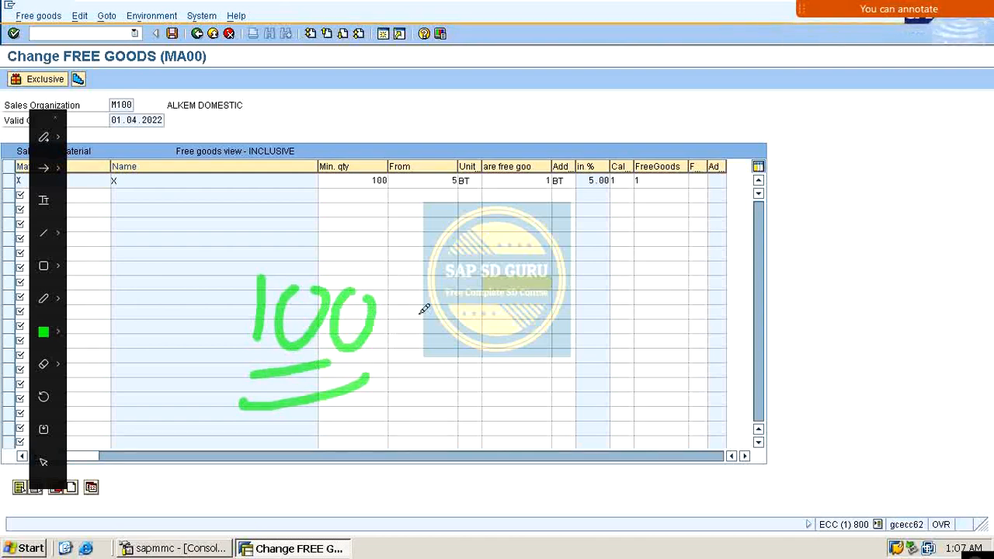
left_click_drag(398, 311, 486, 311)
left_click_drag(464, 293, 476, 339)
Draw a tick on the From quantity of the material X row and handwrite 20 beside the table
left_click_drag(420, 170, 519, 119)
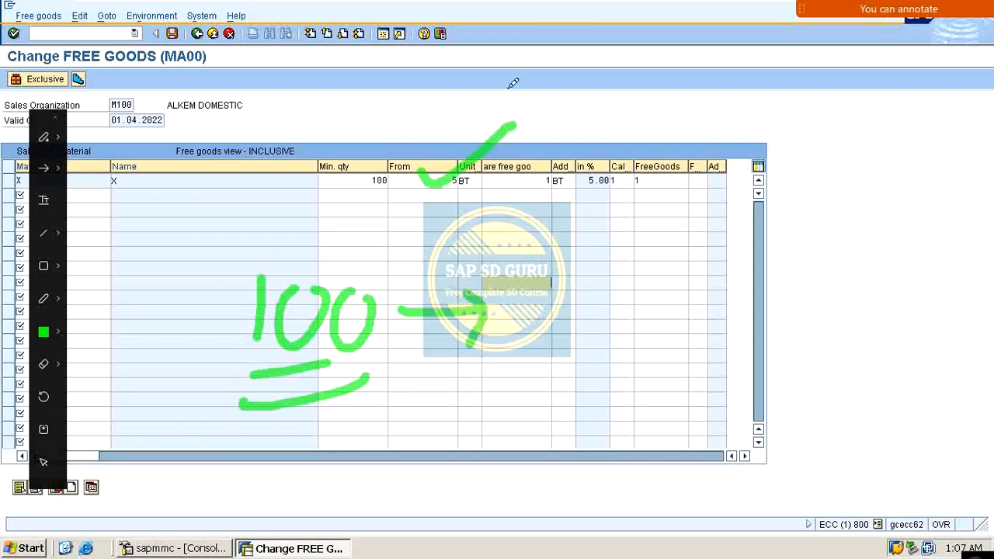
mouse_move(779, 156)
left_mouse_down()
mouse_move(798, 132)
mouse_move(851, 182)
left_mouse_up()
left_click_drag(848, 133, 873, 131)
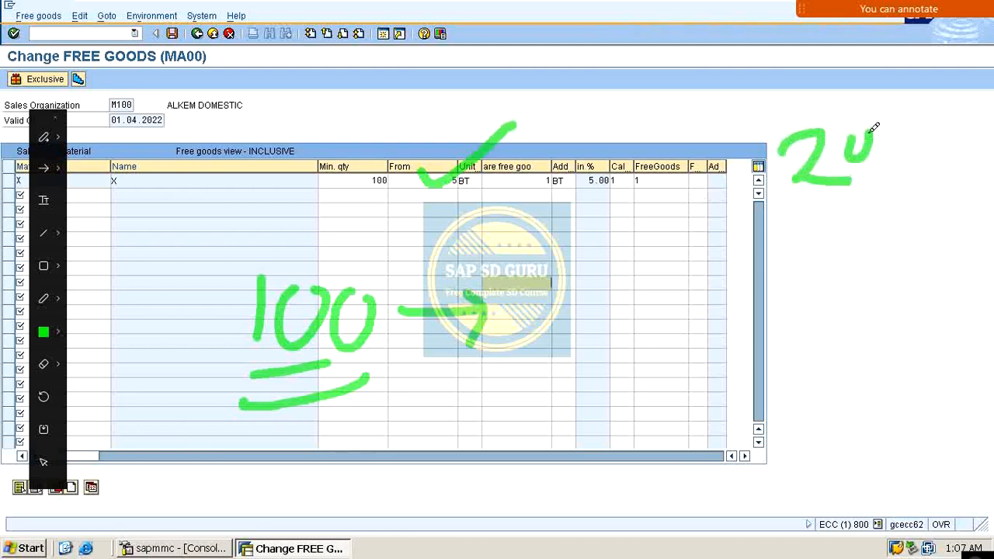
Handwrite 50 with an arrow below the 100, then re-tick the From quantity and write 5 for the 100 example
mouse_move(381, 427)
left_mouse_down()
mouse_move(333, 470)
mouse_move(357, 508)
mouse_move(330, 508)
left_mouse_up()
left_click_drag(440, 452, 444, 451)
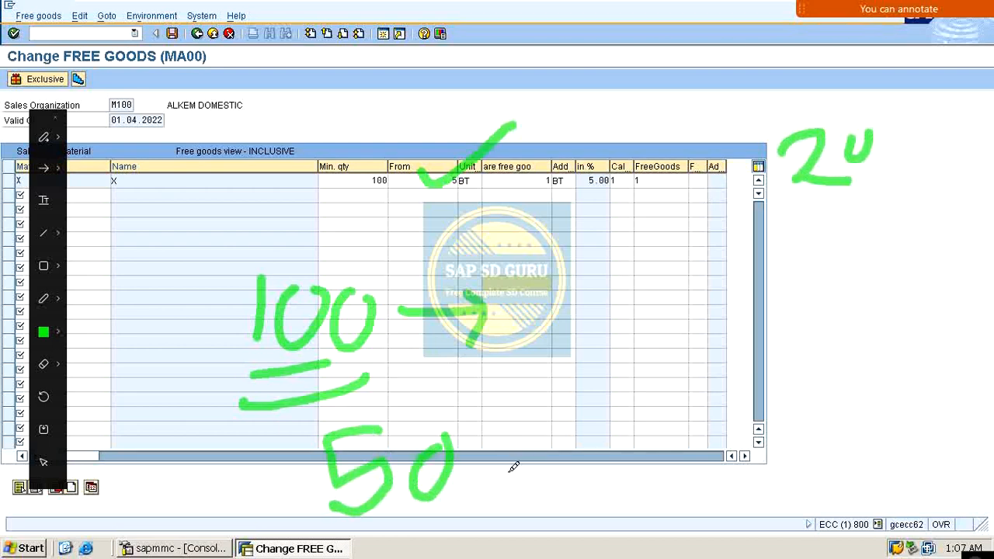
mouse_move(497, 468)
left_mouse_down()
mouse_move(544, 444)
mouse_move(552, 484)
left_mouse_up()
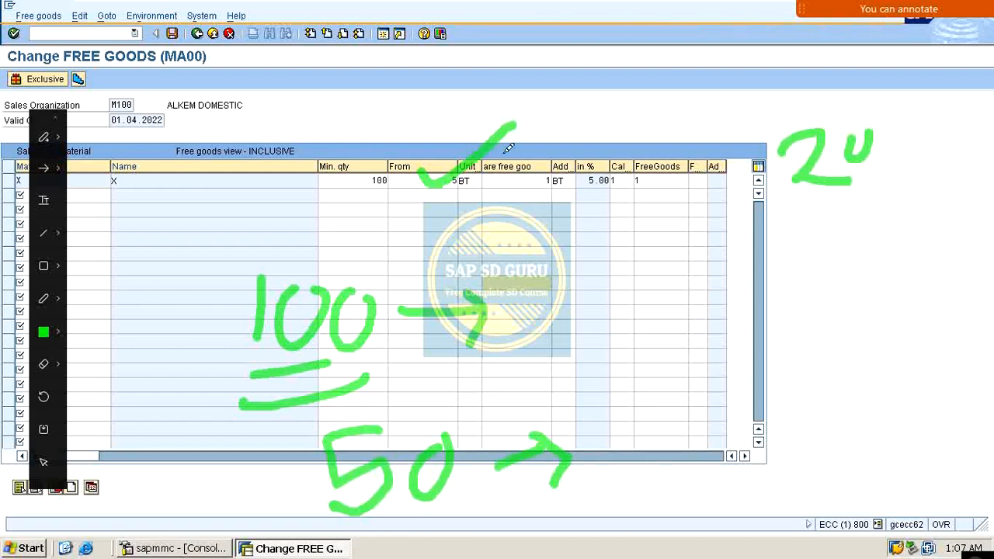
left_click_drag(443, 147, 508, 126)
left_click_drag(568, 230, 558, 289)
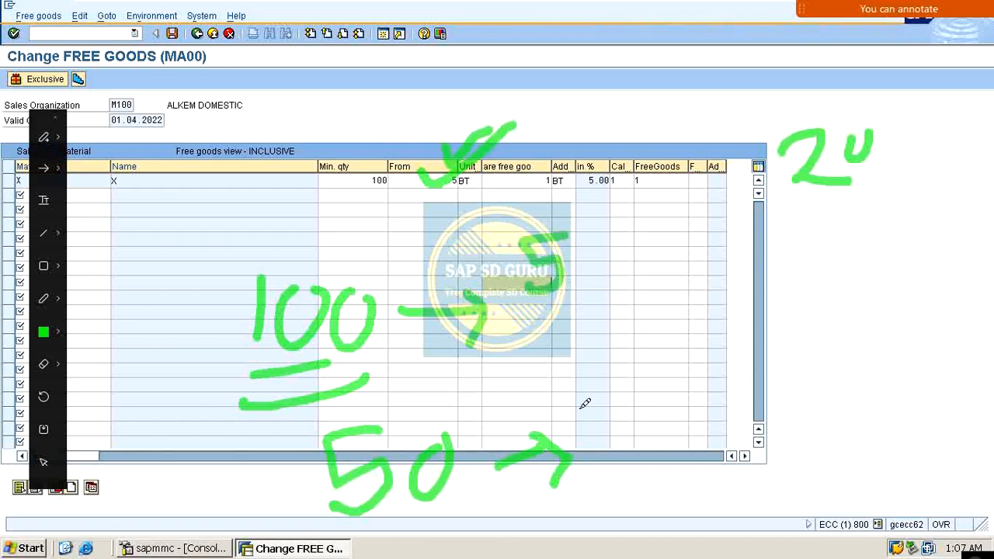
Extend the 50 example with a 5, a second arrow and a question mark
mouse_move(606, 402)
left_mouse_down()
mouse_move(576, 419)
mouse_move(596, 437)
mouse_move(603, 463)
left_mouse_up()
mouse_move(659, 424)
left_mouse_down()
mouse_move(696, 417)
mouse_move(690, 404)
mouse_move(680, 466)
left_mouse_up()
mouse_move(722, 372)
left_mouse_down()
mouse_move(755, 373)
mouse_move(775, 411)
mouse_move(773, 459)
left_mouse_up()
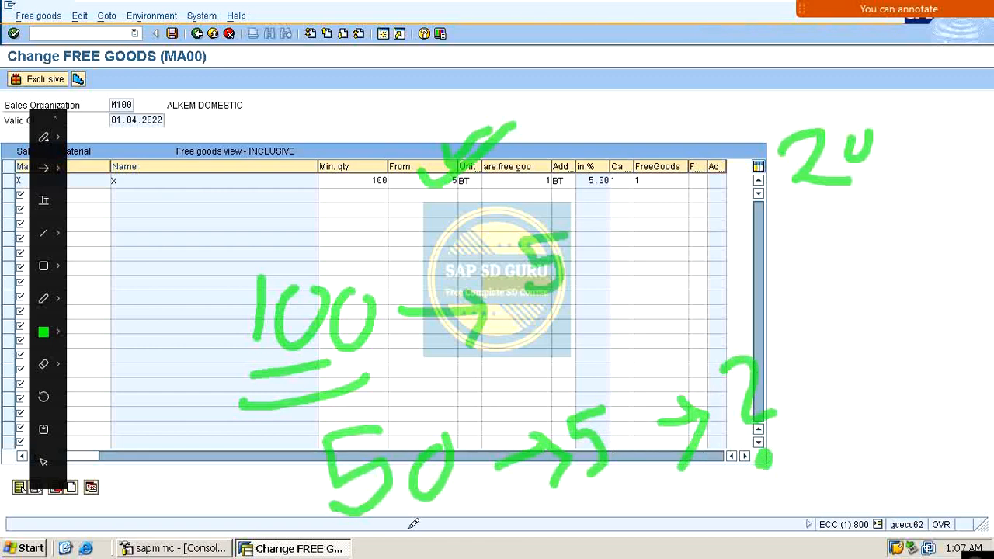
Underline and tick the 0 of the 50, and tick the 5 after it and the free goods quantity of material X
left_click_drag(410, 527, 460, 511)
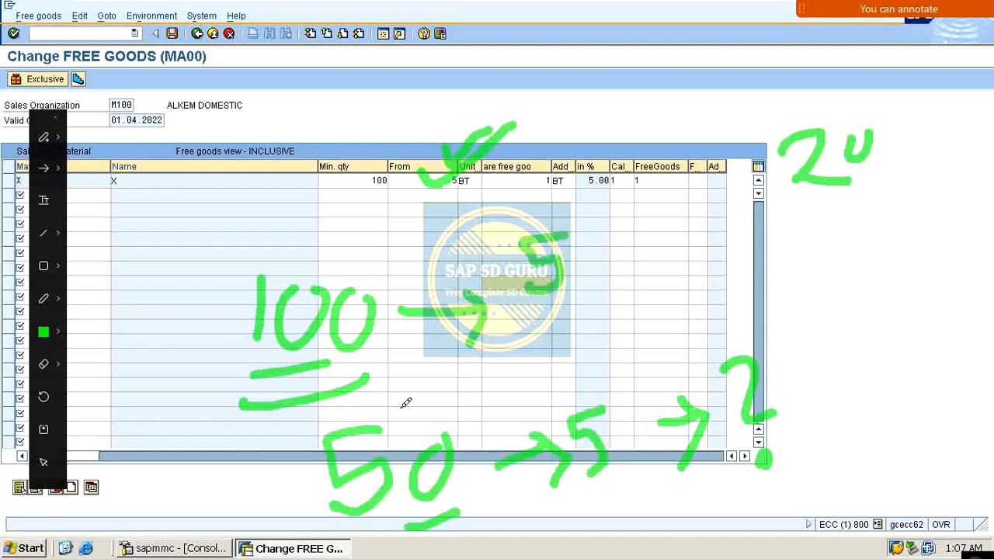
left_click_drag(434, 406, 522, 381)
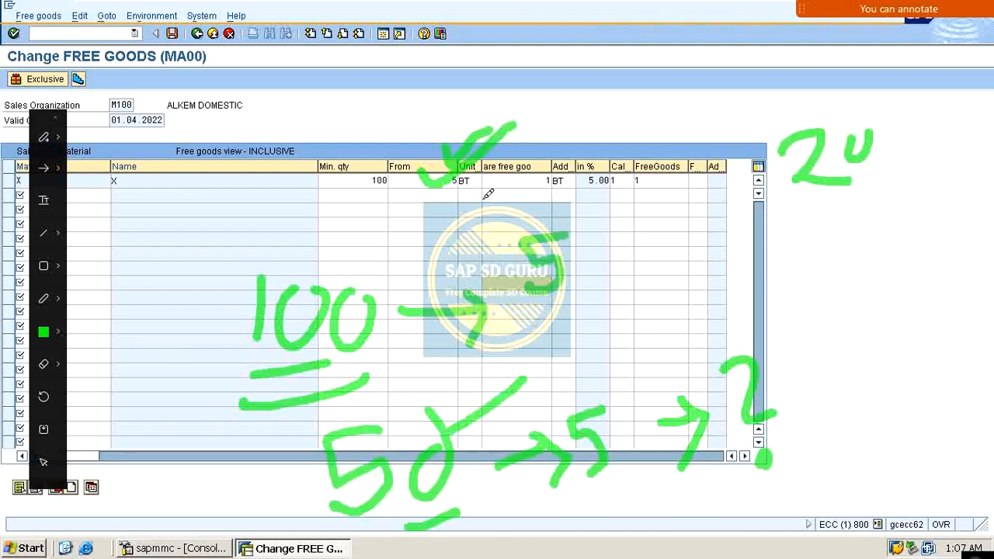
left_click_drag(573, 408, 653, 347)
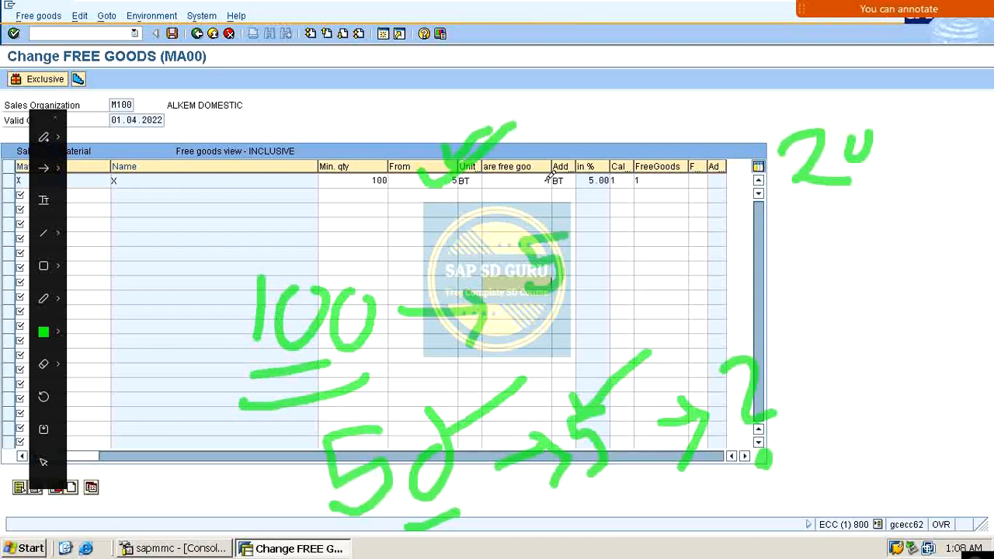
left_click_drag(543, 174, 577, 149)
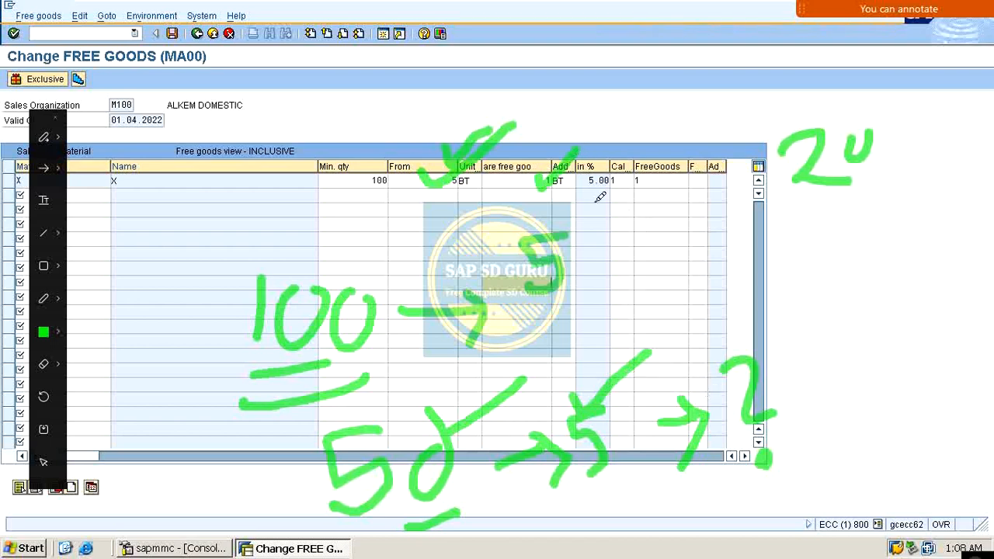
Add a 1 after the 5 in the 50 example and draw two underlines beneath it
mouse_move(631, 415)
left_mouse_down()
mouse_move(627, 431)
mouse_move(650, 460)
left_mouse_up()
left_click_drag(611, 507, 727, 480)
left_click_drag(595, 548, 680, 520)
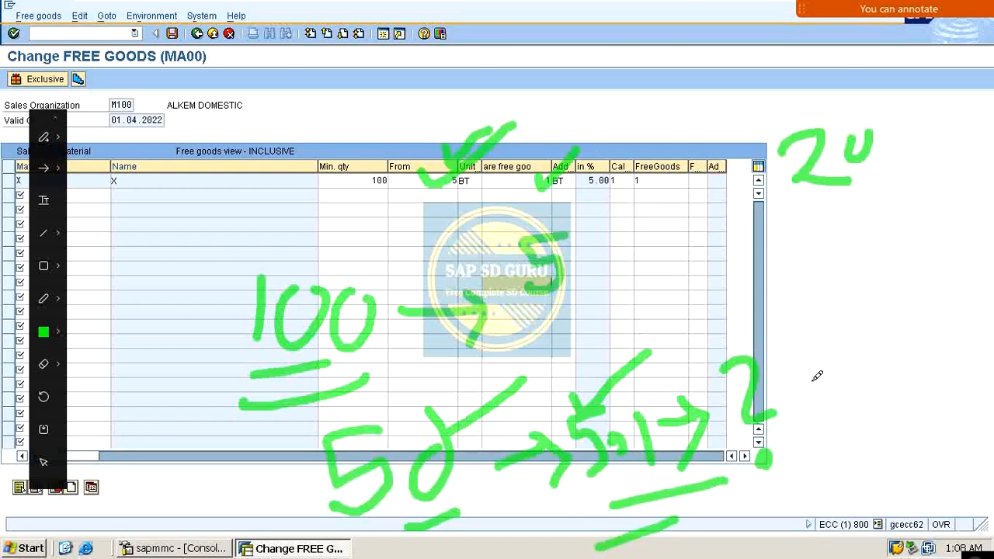
Draw a large tick and an underlined star beside the 50 example, tick the minimum quantity, and close the annotation
left_click_drag(810, 381, 990, 261)
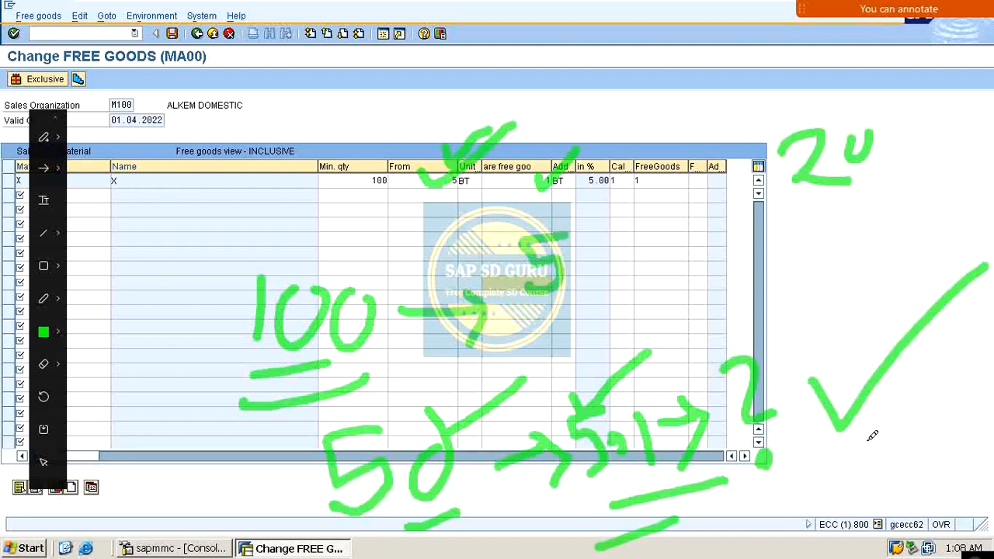
left_click_drag(918, 413, 942, 467)
left_click_drag(946, 431, 922, 452)
left_click_drag(889, 497, 976, 480)
left_click_drag(974, 419, 918, 465)
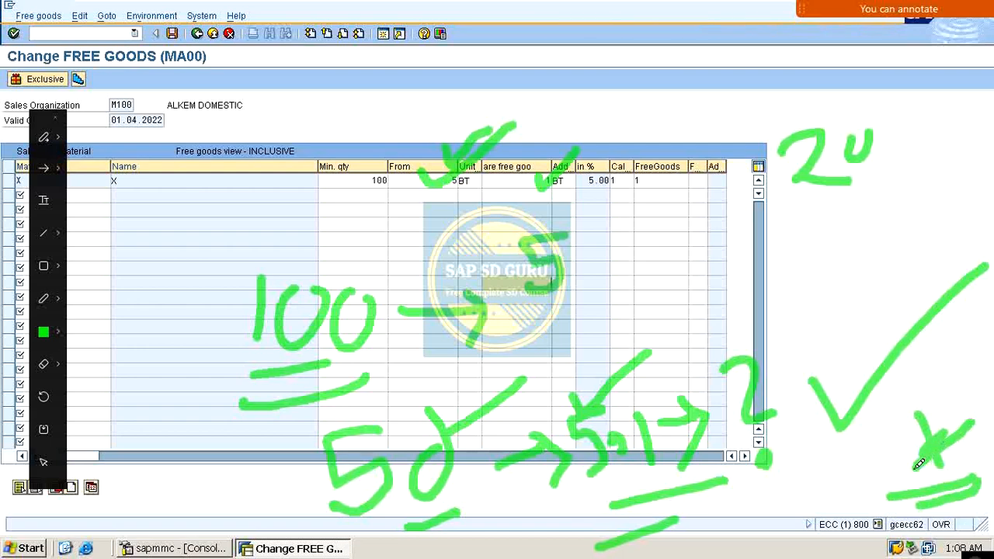
left_click_drag(918, 398, 961, 480)
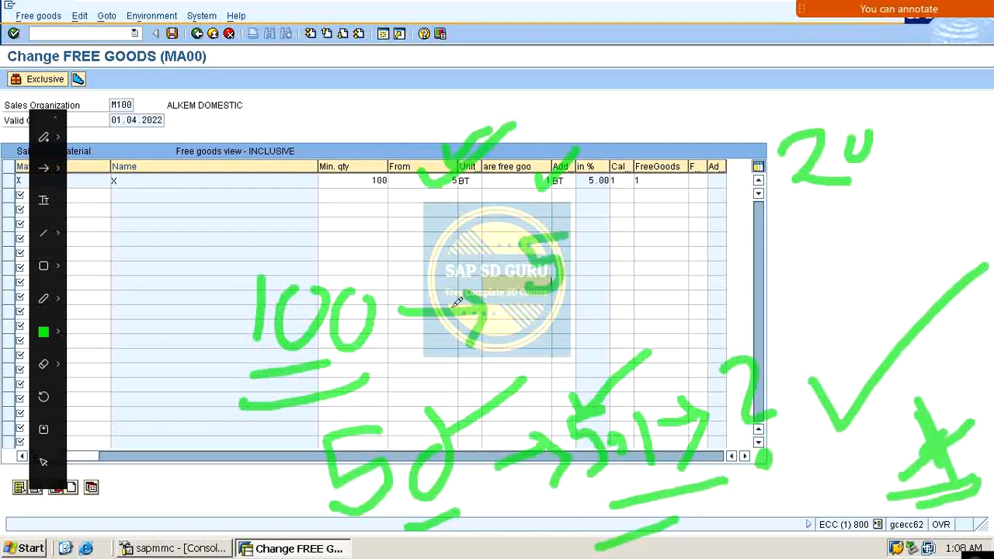
mouse_move(327, 180)
left_mouse_down()
mouse_move(419, 135)
mouse_move(622, 71)
left_mouse_up()
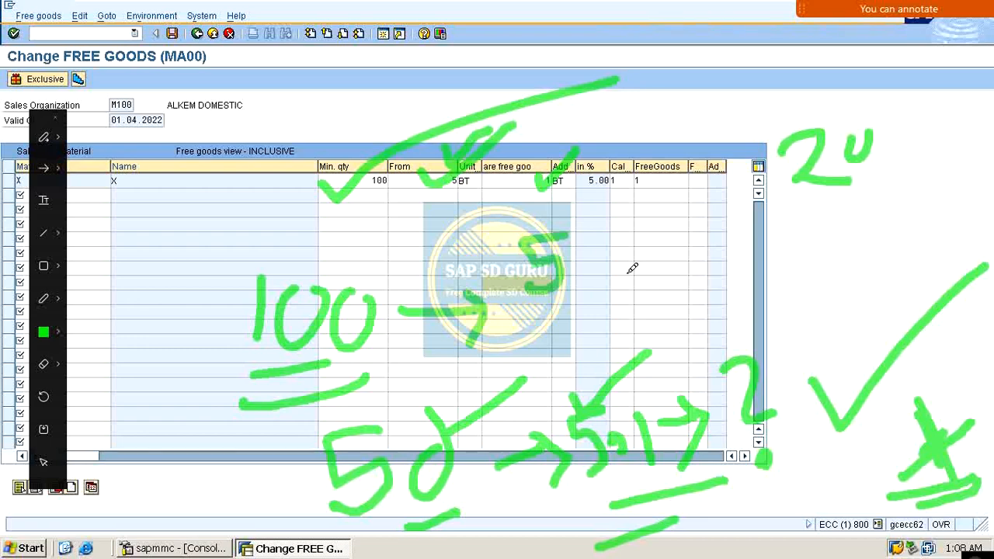
key("Escape")
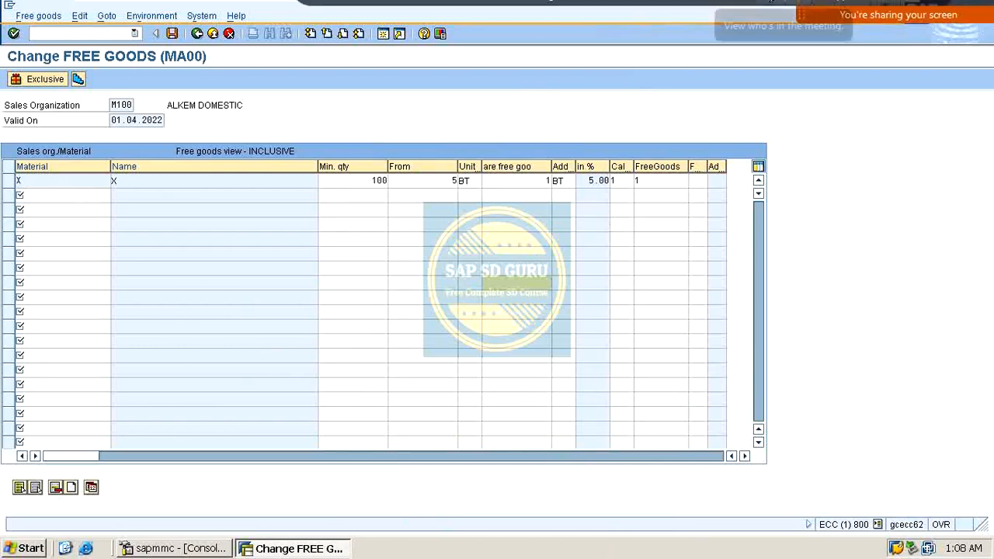
Select the calculation rule field of the material X row and handwrite "calculation rule" below it as an annotation
left_click(623, 180)
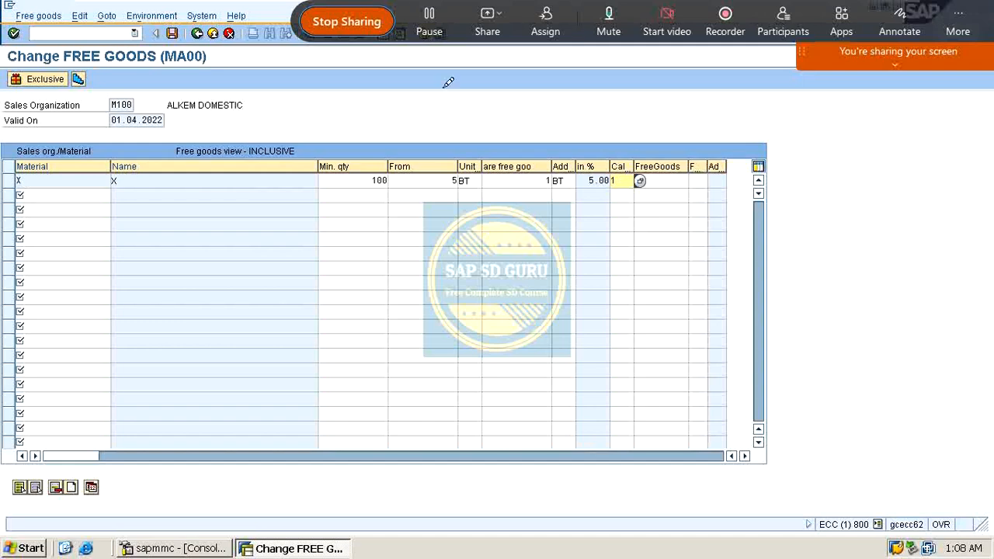
left_click(900, 20)
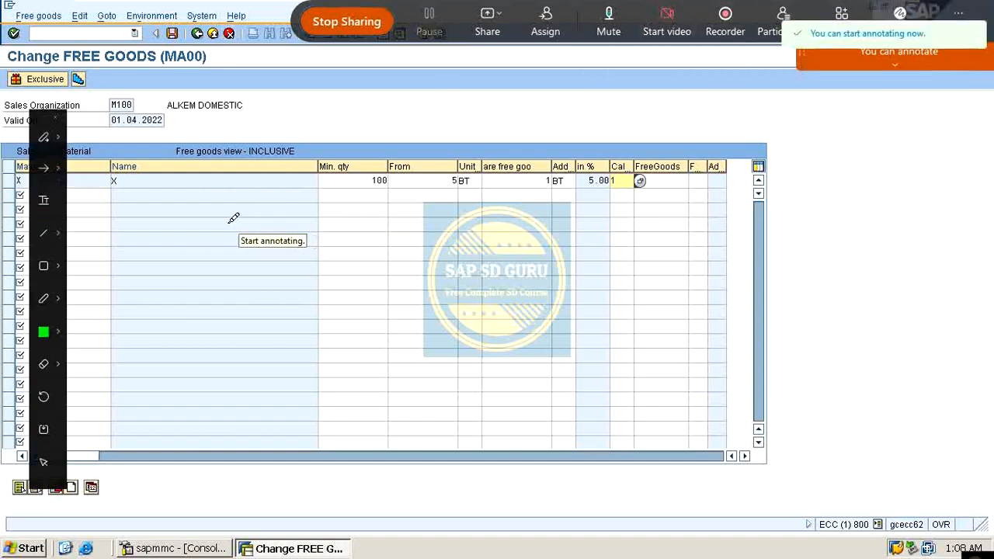
left_click_drag(184, 236, 189, 264)
mouse_move(256, 206)
left_mouse_down()
mouse_move(326, 220)
mouse_move(383, 201)
mouse_move(453, 219)
mouse_move(461, 199)
mouse_move(520, 213)
mouse_move(497, 214)
mouse_move(508, 256)
mouse_move(630, 234)
mouse_move(743, 247)
mouse_move(765, 208)
left_mouse_up()
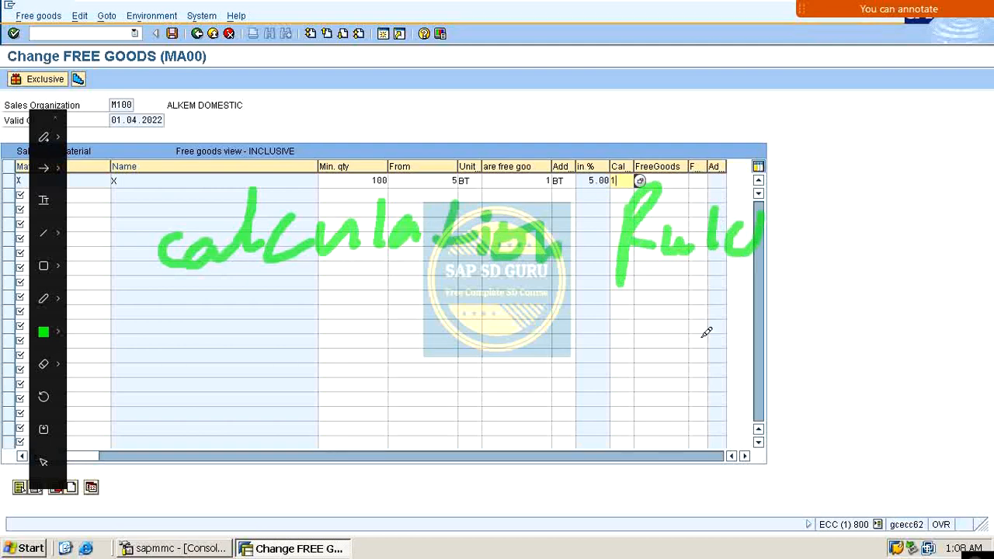
Annotate the calculation rule heading with a 3 and three branch lines, and label the first branch "prorata"
mouse_move(344, 292)
left_mouse_down()
mouse_move(368, 291)
mouse_move(316, 358)
left_mouse_up()
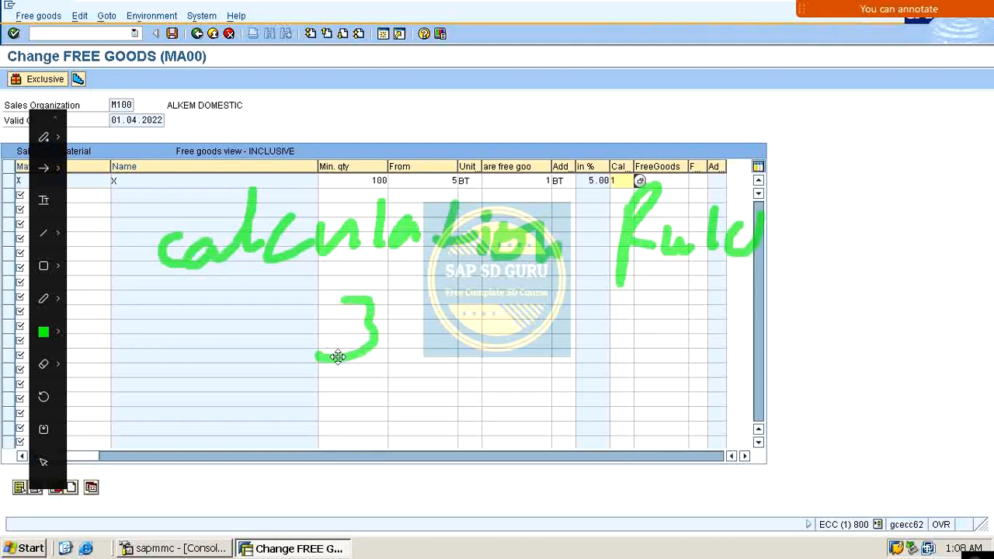
mouse_move(559, 297)
left_mouse_down()
mouse_move(478, 360)
mouse_move(598, 364)
mouse_move(573, 304)
mouse_move(666, 346)
left_mouse_up()
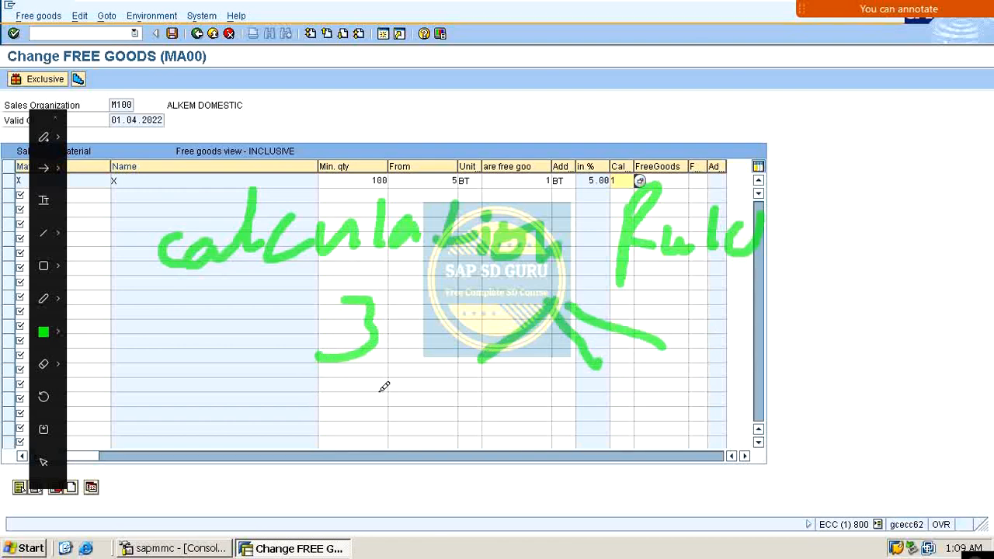
mouse_move(383, 388)
left_mouse_down()
mouse_move(401, 373)
mouse_move(412, 413)
mouse_move(433, 383)
mouse_move(455, 381)
mouse_move(461, 410)
mouse_move(533, 400)
mouse_move(565, 444)
mouse_move(615, 394)
mouse_move(646, 446)
left_mouse_up()
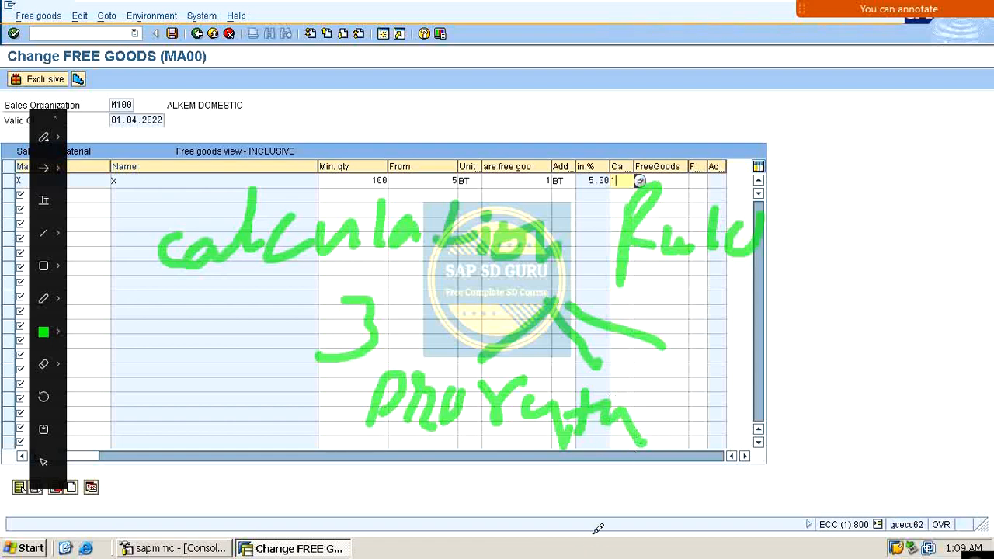
Label the other two calculation rule branches "unit ref" and "whole unit" in handwriting
mouse_move(606, 483)
left_mouse_down()
mouse_move(738, 488)
mouse_move(742, 466)
mouse_move(768, 477)
mouse_move(771, 497)
mouse_move(792, 499)
left_mouse_up()
mouse_move(795, 471)
left_mouse_down()
mouse_move(812, 457)
mouse_move(825, 502)
left_mouse_up()
left_click_drag(744, 496, 760, 496)
left_click_drag(835, 469, 885, 457)
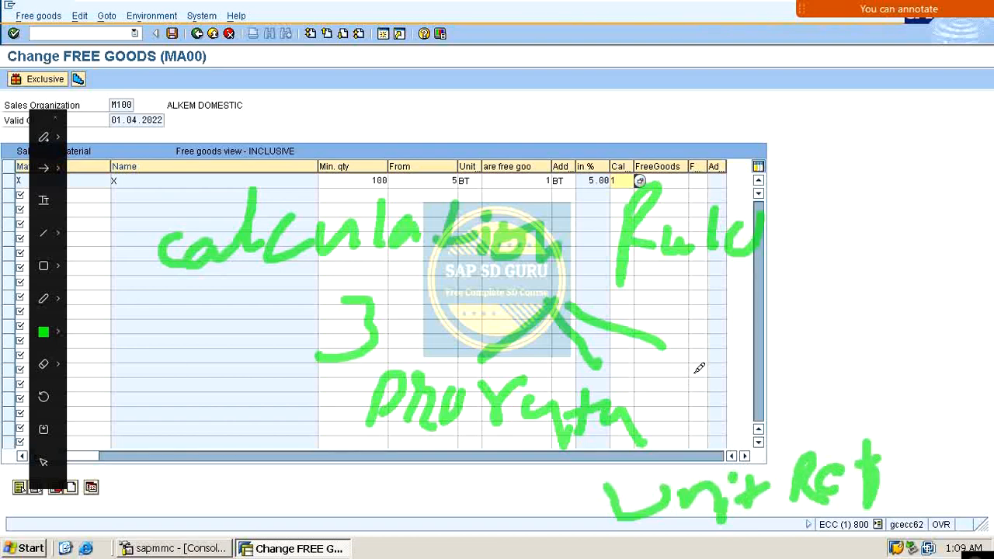
mouse_move(715, 346)
left_mouse_down()
mouse_move(802, 384)
mouse_move(861, 362)
left_mouse_up()
mouse_move(895, 320)
left_mouse_down()
mouse_move(887, 386)
mouse_move(954, 349)
mouse_move(990, 353)
left_mouse_up()
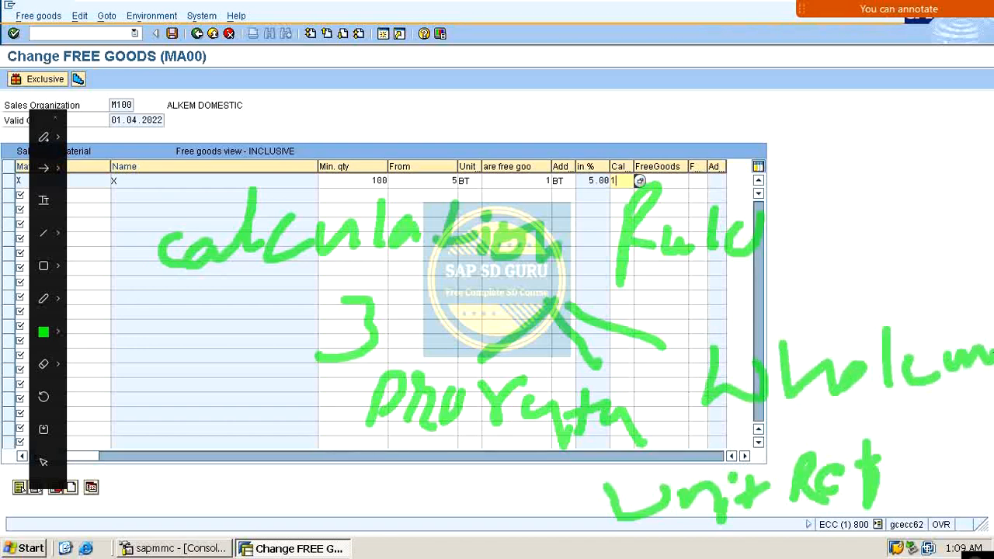
left_click_drag(991, 303, 990, 351)
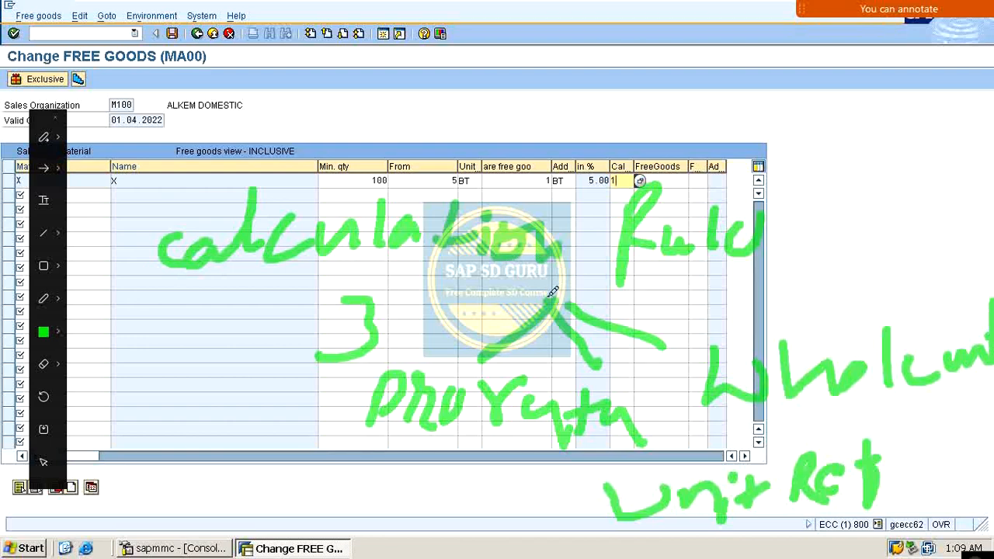
Circle the calculation rule value of material X, underline "prorata" twice, and close the annotation
left_click_drag(552, 293, 562, 304)
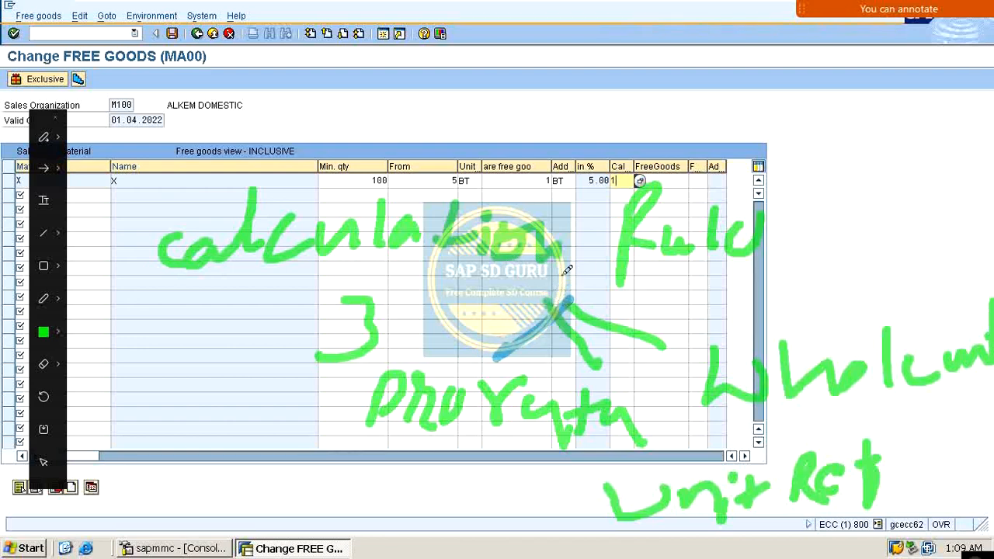
mouse_move(638, 142)
left_mouse_down()
mouse_move(584, 167)
mouse_move(625, 103)
left_mouse_up()
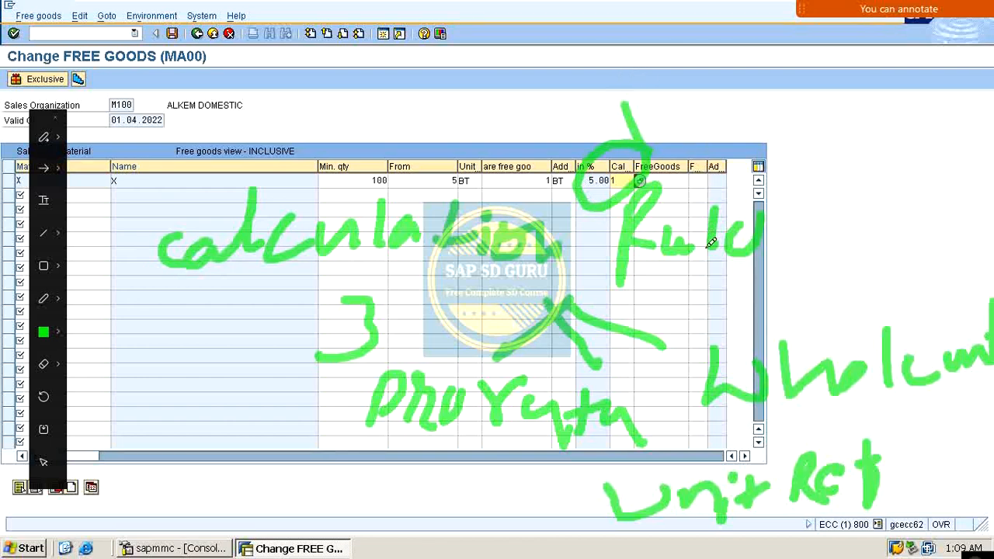
left_click_drag(356, 472, 635, 450)
left_click_drag(406, 484, 638, 458)
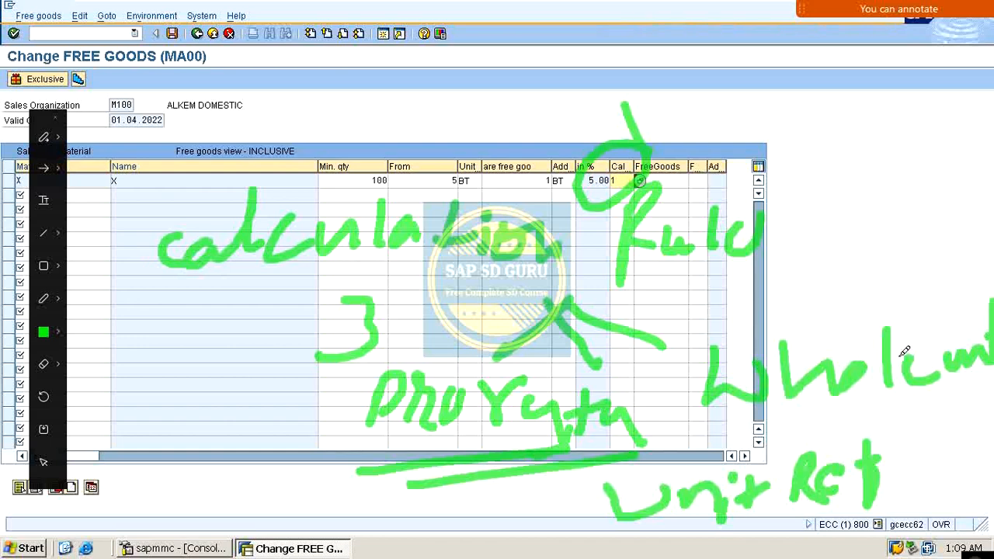
key("Escape")
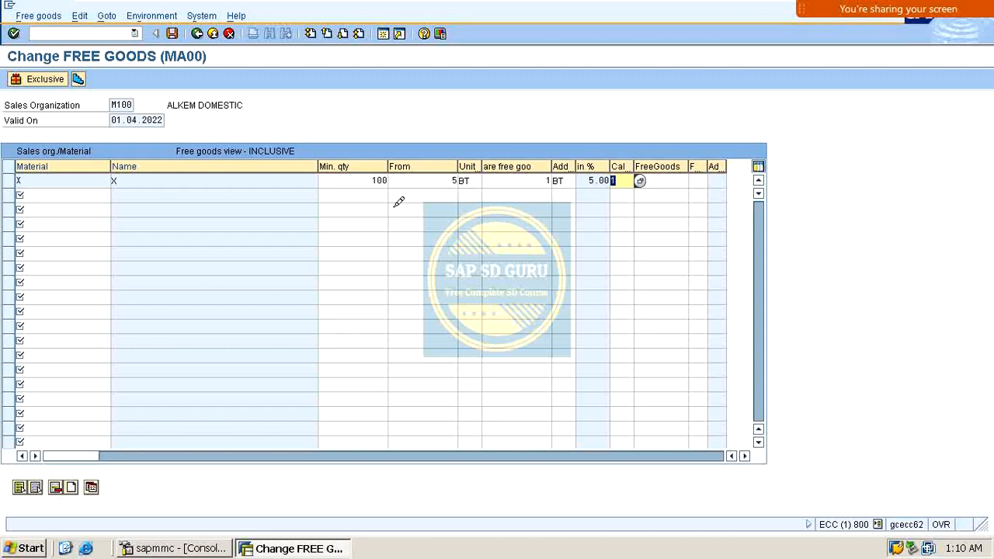
Review the minimum quantity, From quantity, calculation rule and free goods quantity fields of the material X row
left_click(355, 180)
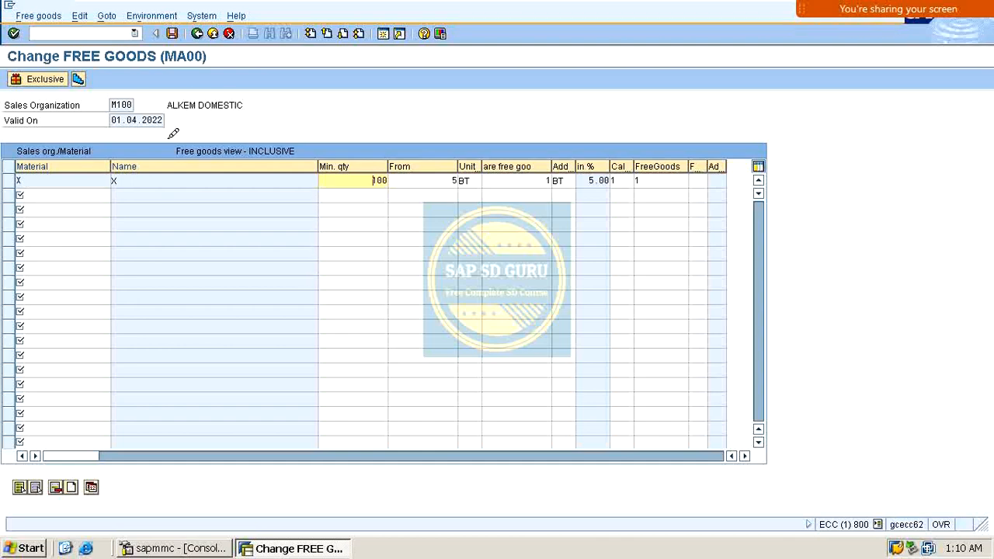
left_click(455, 179)
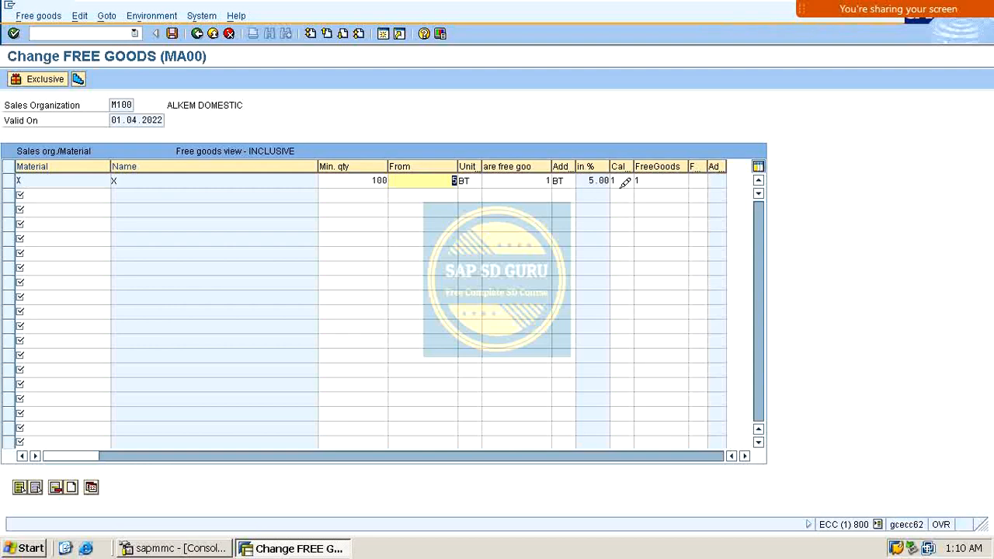
left_click(625, 182)
left_click(546, 181)
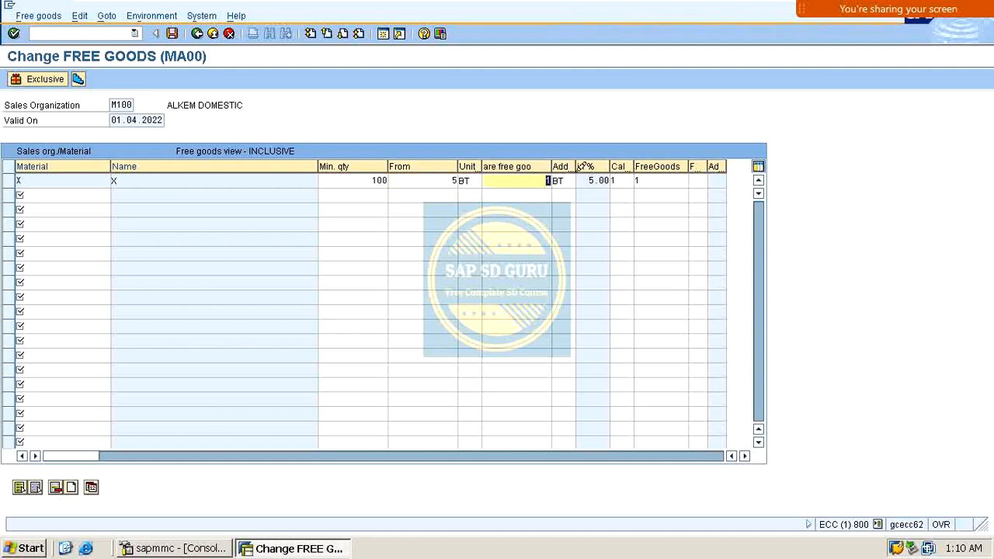
left_click(448, 185)
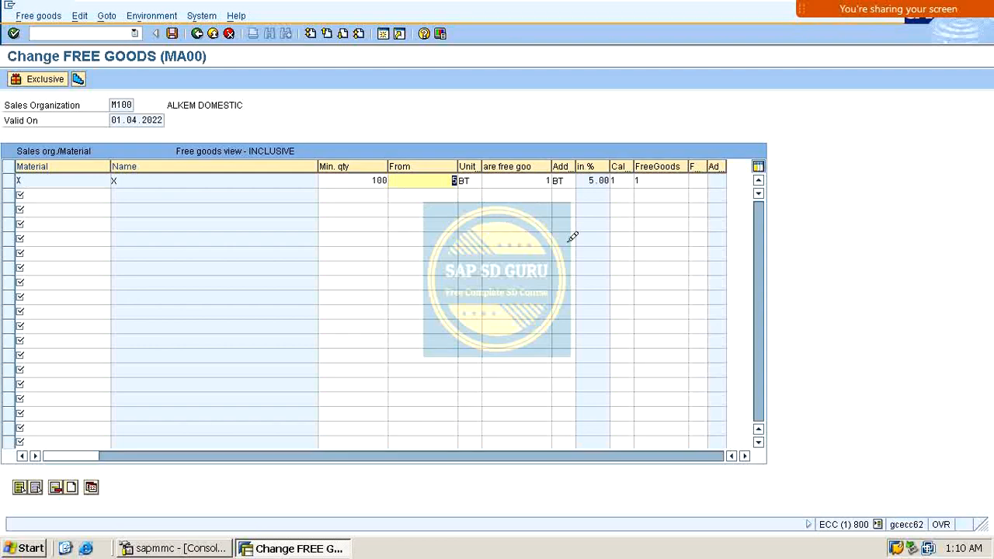
Examine the available calculation rules for material X's free goods record and close the list without choosing one
left_click(631, 182)
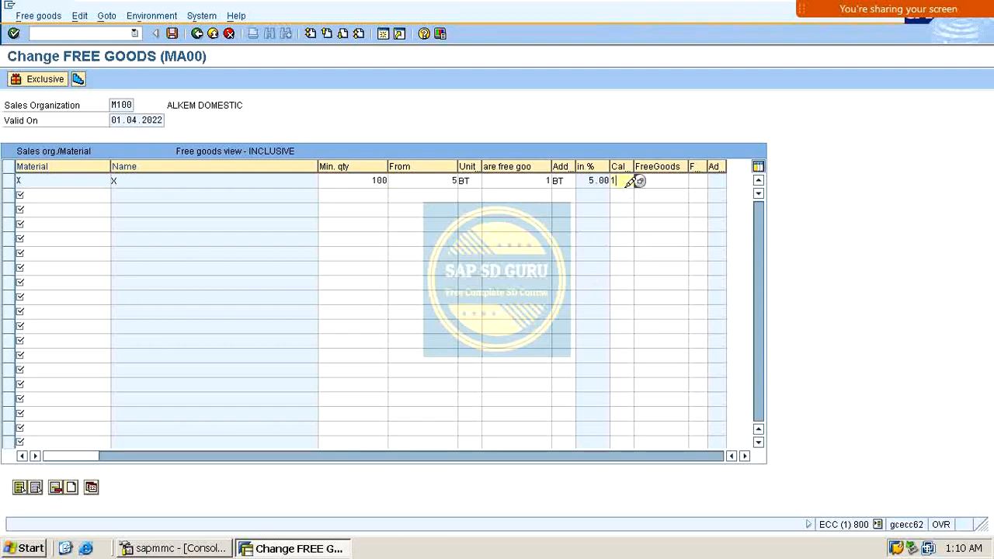
key("Return")
key("F4")
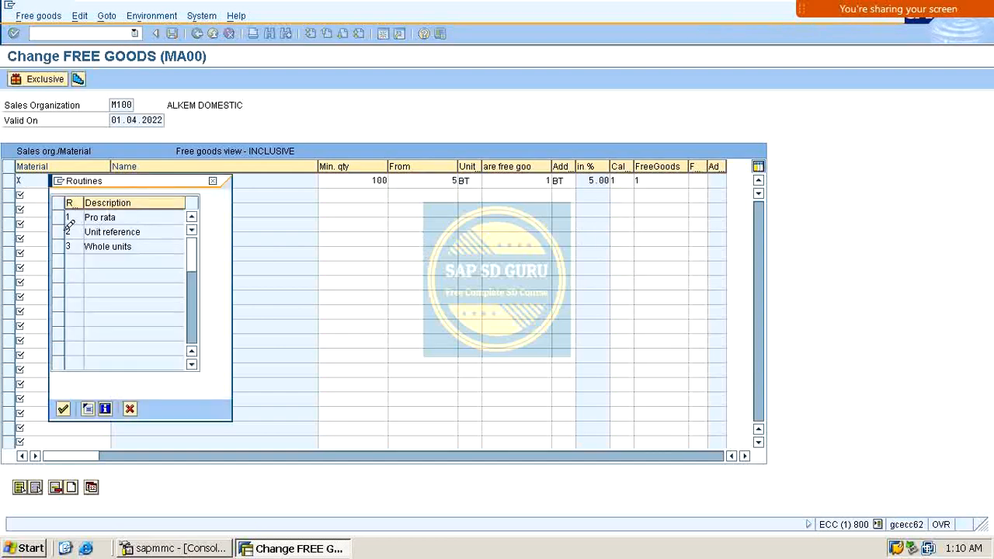
left_click(107, 230)
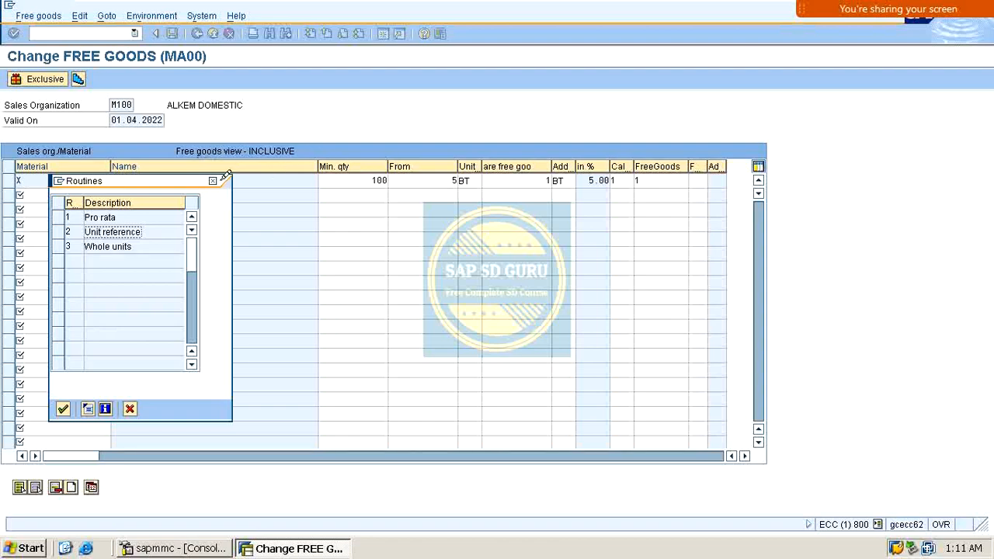
key("Escape")
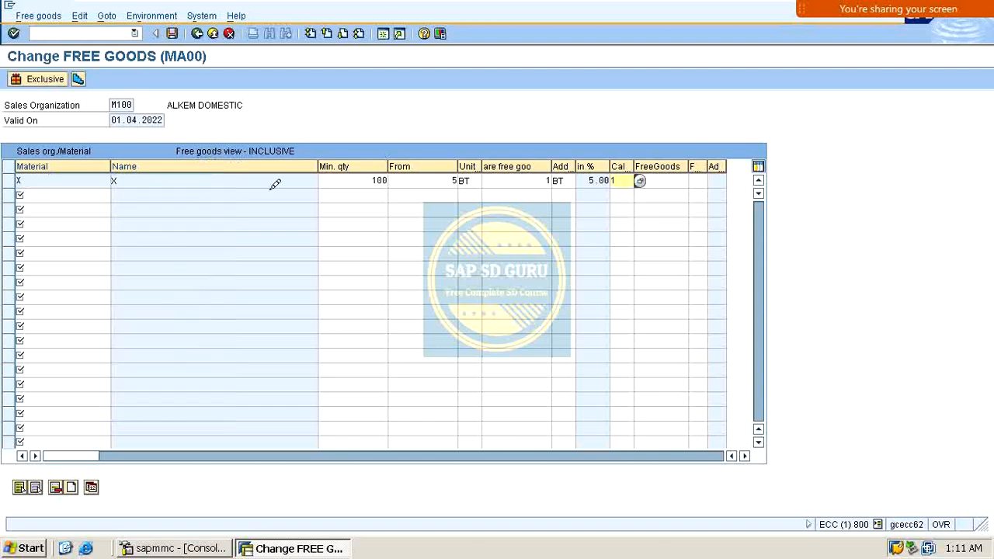
Set the minimum quantity of material X to 99 and save the free goods condition record
double_click(376, 180)
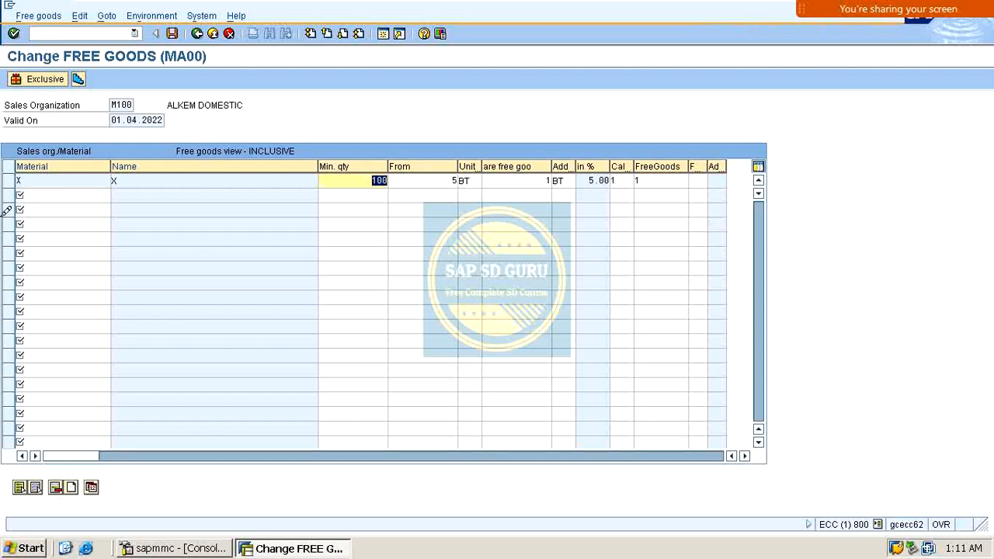
type("99")
key("Return")
left_click(170, 34)
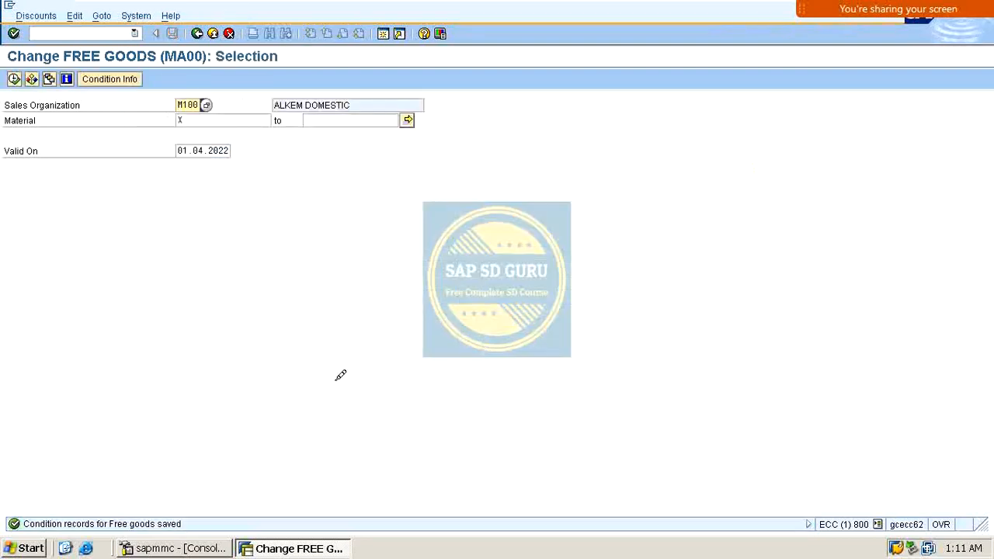
key("alt+Tab")
key("Tab")
key("alt")
key("Down")
key("Escape")
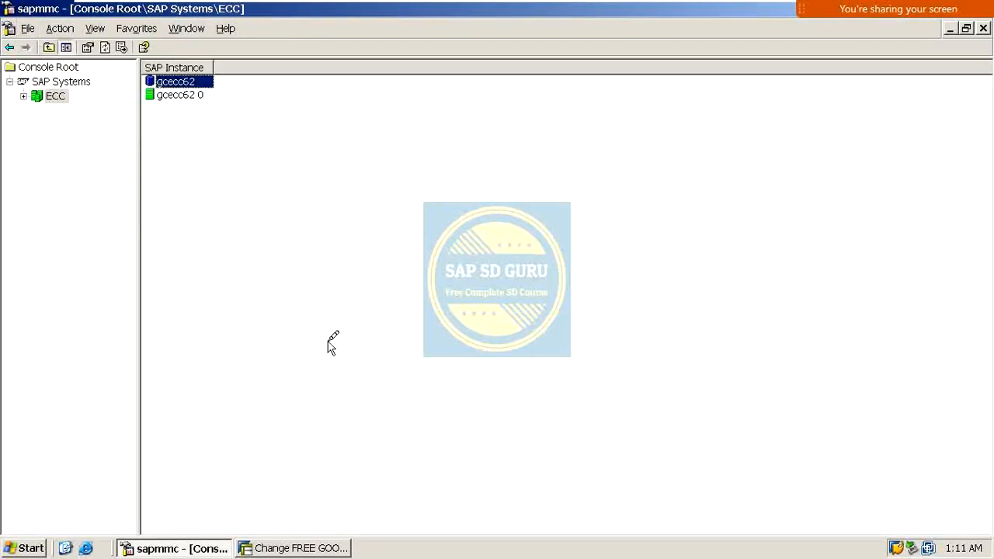
key("alt+Return")
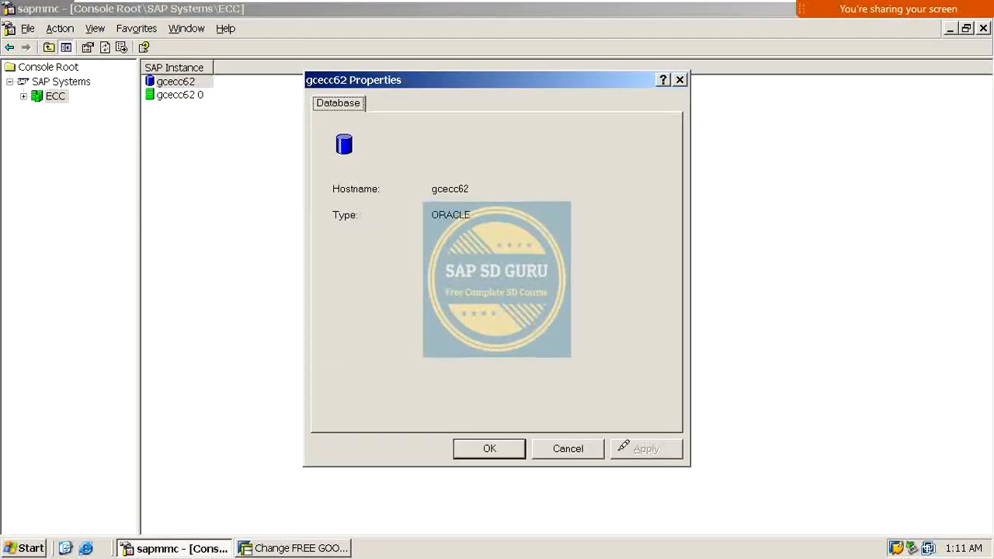
left_click(578, 449)
left_click(299, 541)
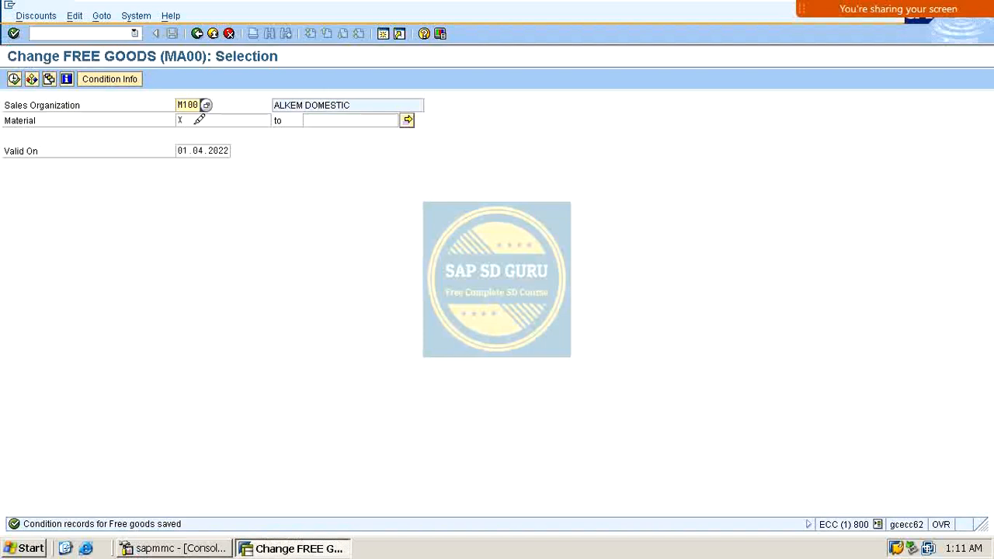
Reopen the free goods record of material X, set its calculation rule to 2 (Unit reference) and save it
left_click(14, 79)
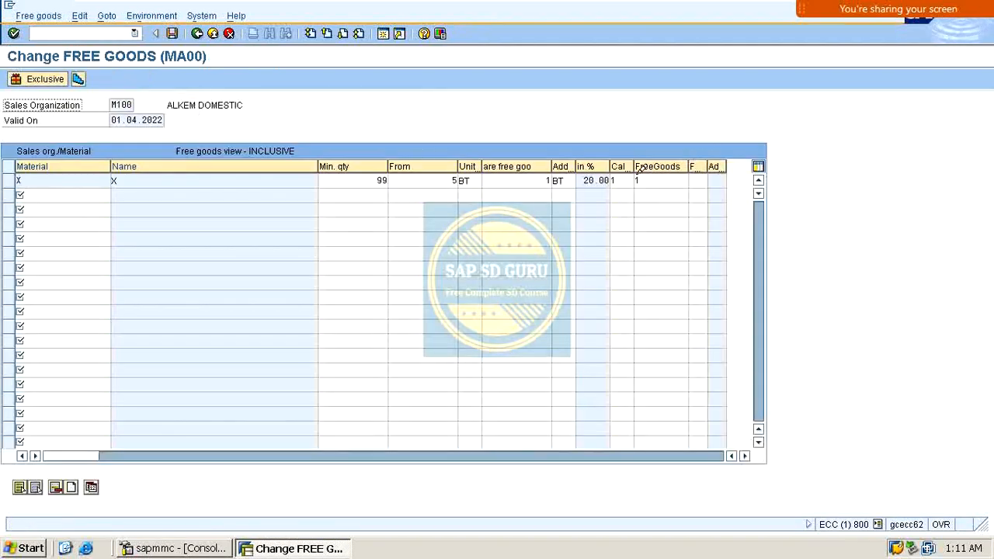
left_click(641, 180)
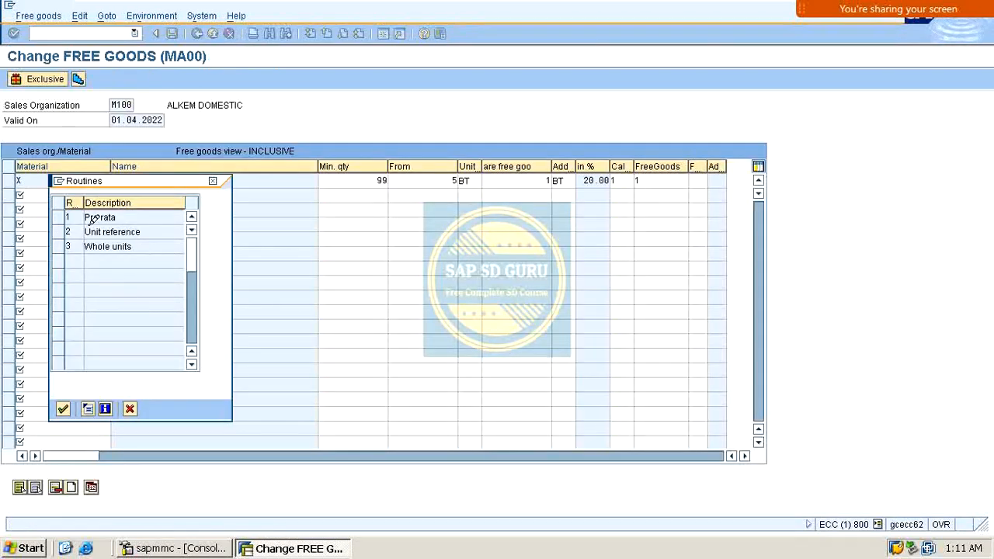
left_click(67, 232)
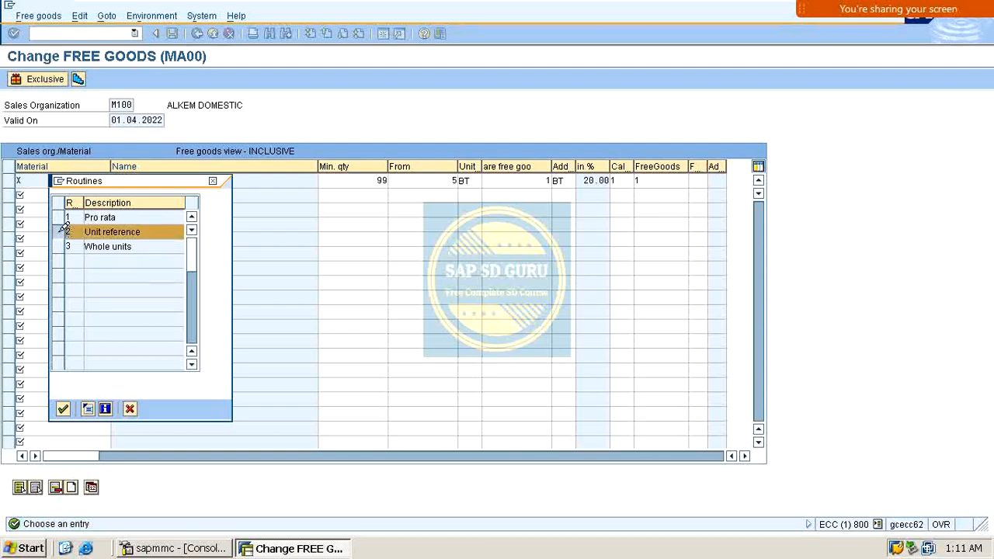
left_click(212, 181)
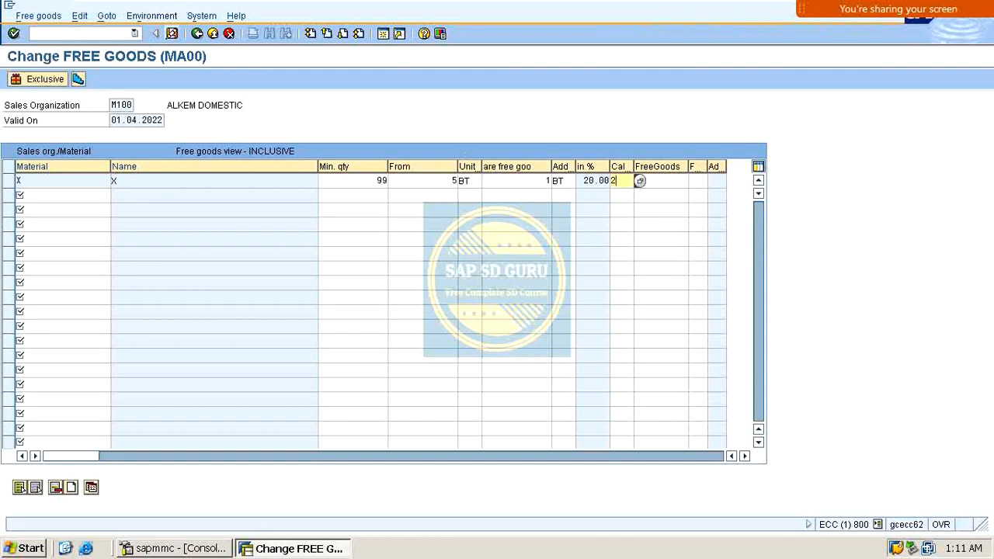
left_click(172, 33)
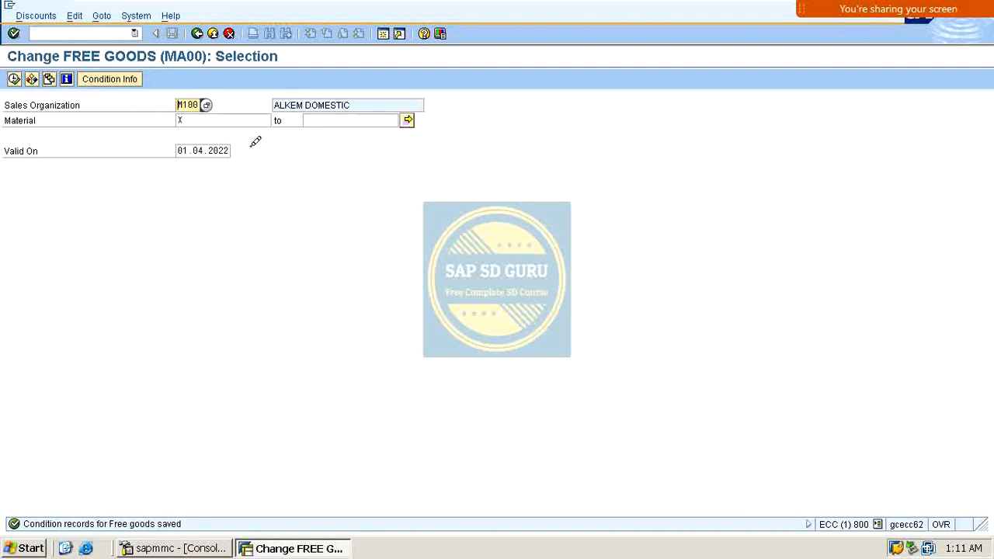
Reopen the free goods record of material X, check its From quantity and save the record
left_click(14, 78)
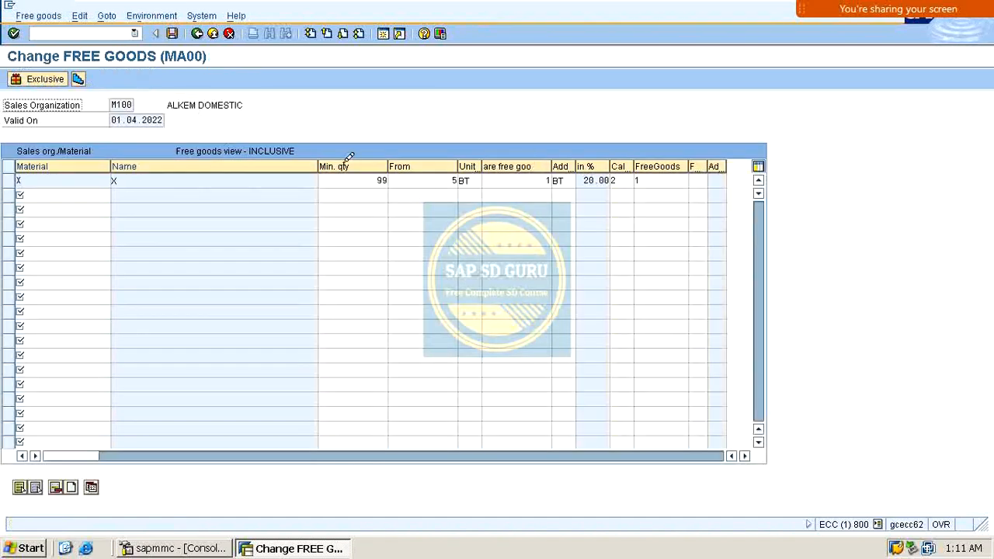
left_click(454, 180)
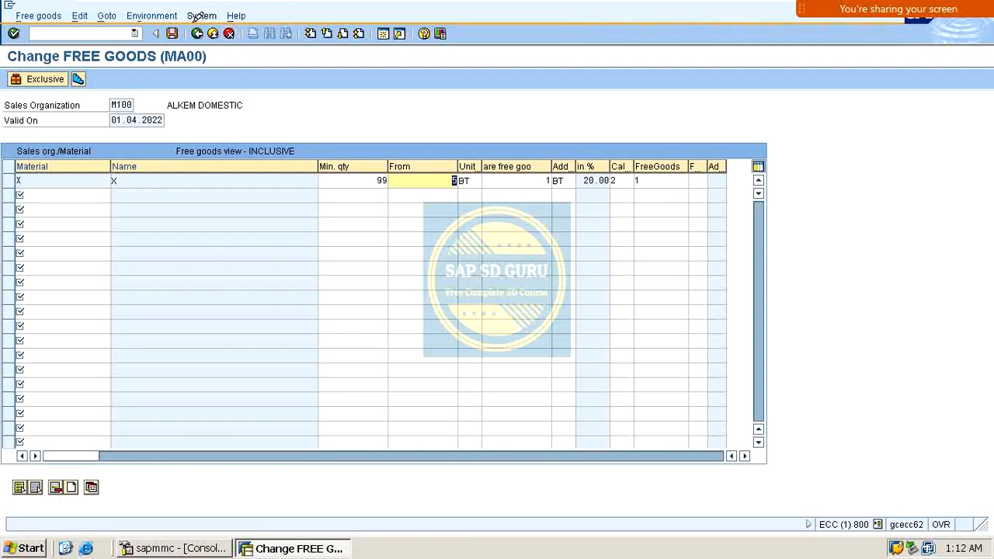
left_click(172, 34)
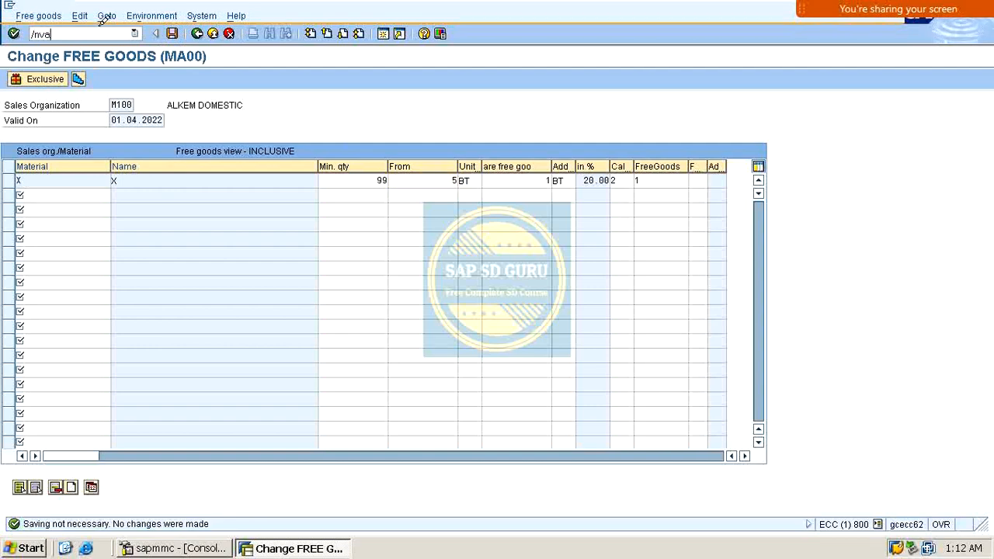
Start a standard order with transaction VA01 and enter the customer's number as sold-to party
type("01")
key("Return")
key("Return")
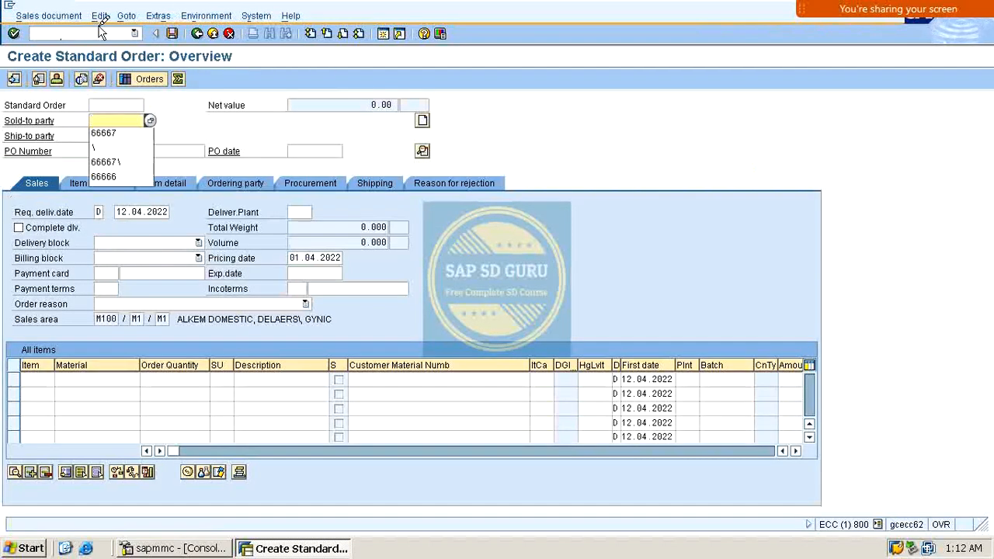
key("Down")
key("Return")
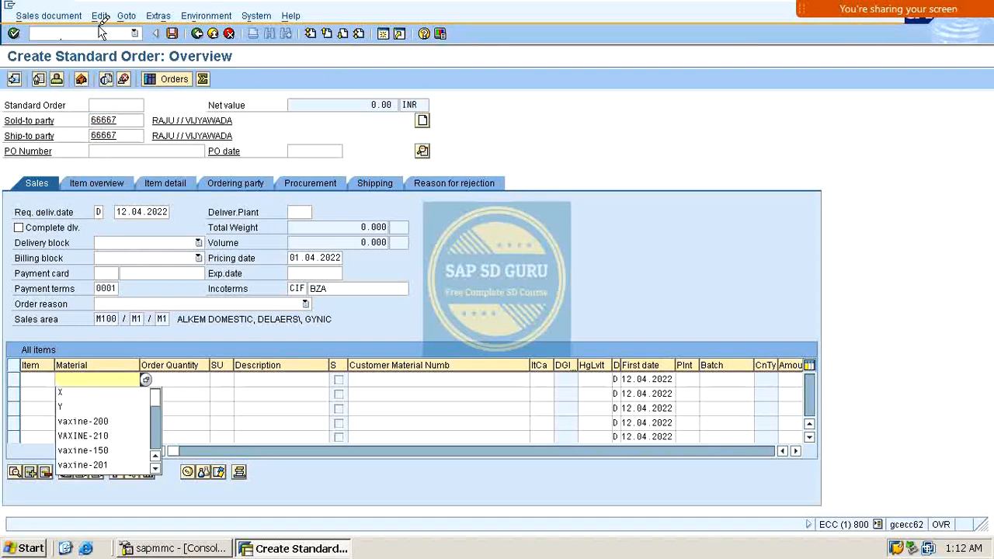
Add material X with order quantity 1 to the standard order and accept the minimum quantity warning
key("Down")
key("Down")
key("Up")
key("Return")
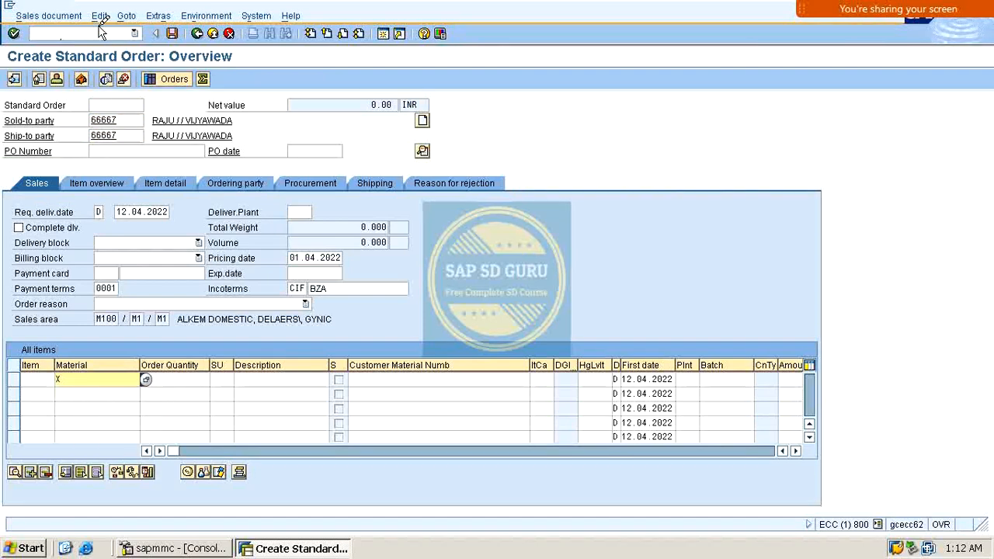
key("Tab")
type("1")
key("Return")
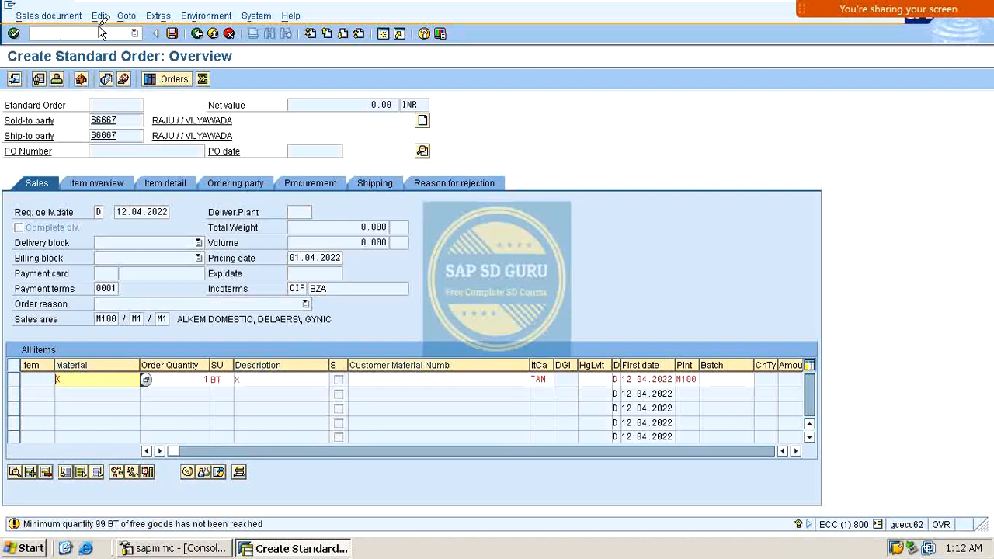
key("Return")
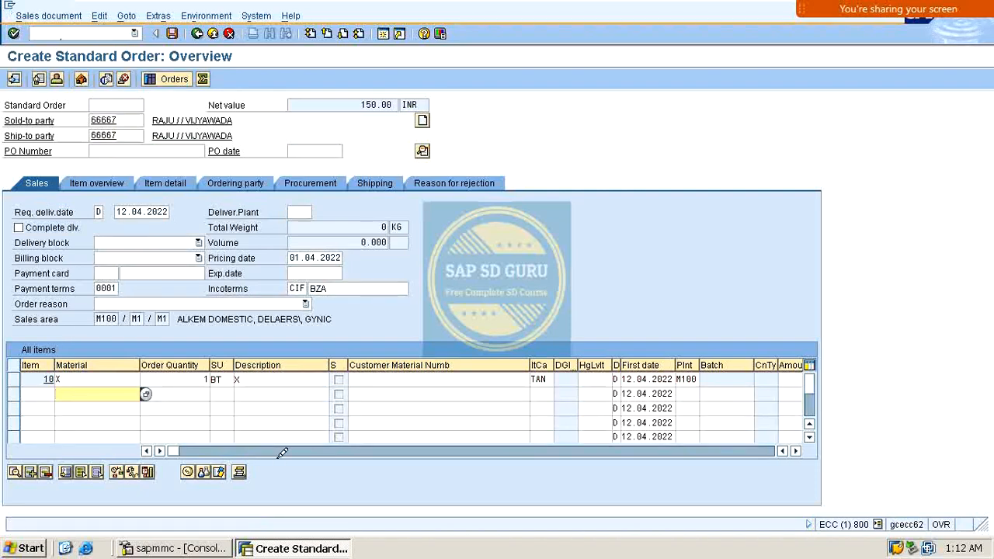
Set the order quantity of material X in item 10 to 100 and check the free goods item's quantity
left_click(206, 379)
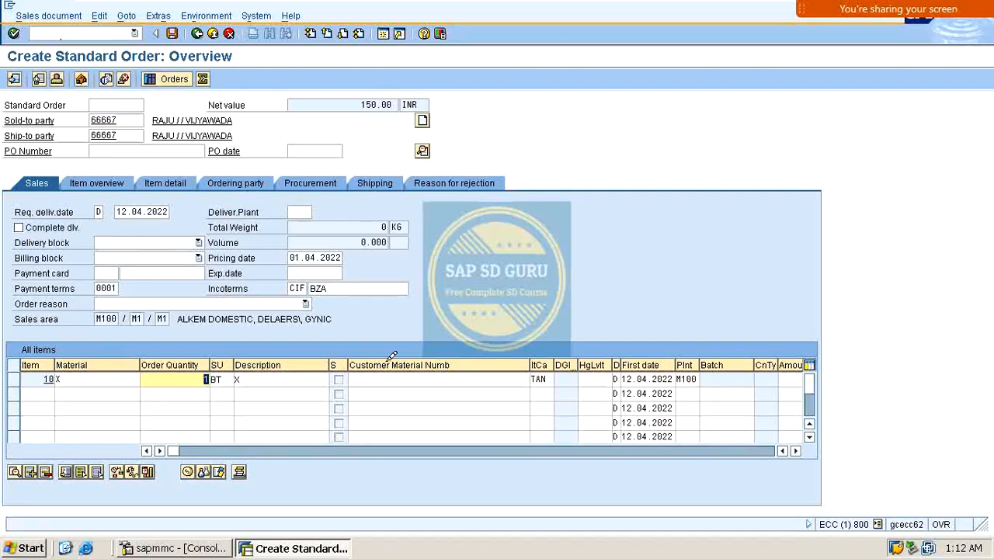
type("100")
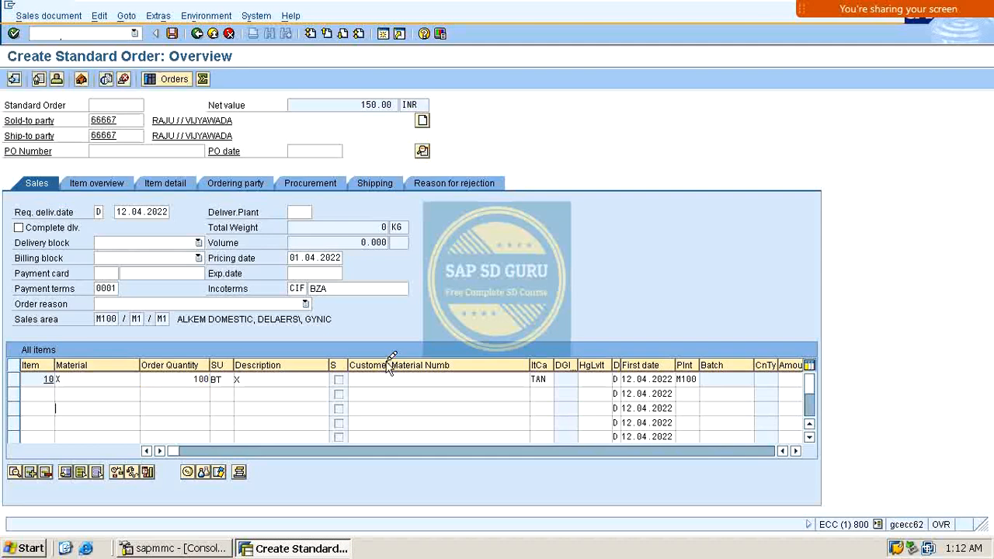
key("Return")
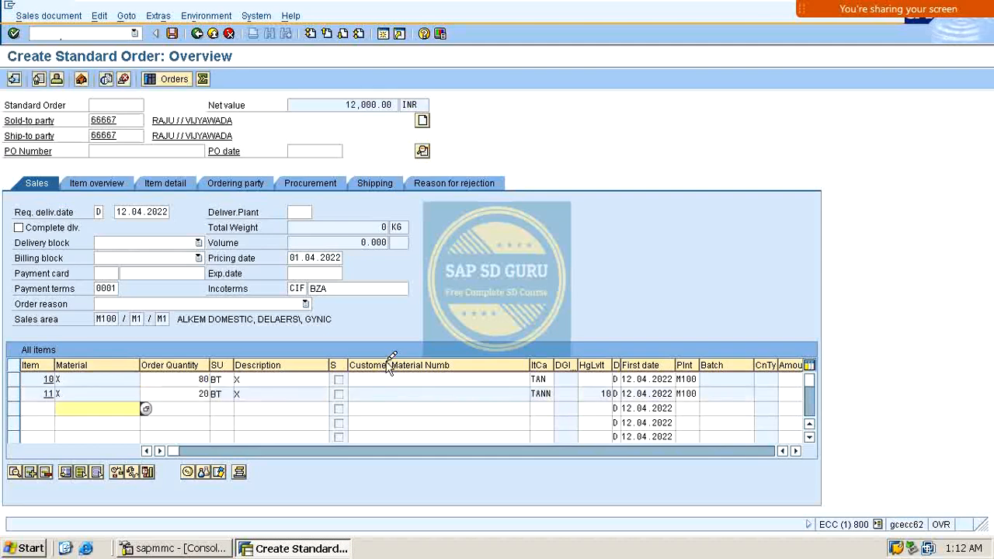
double_click(203, 394)
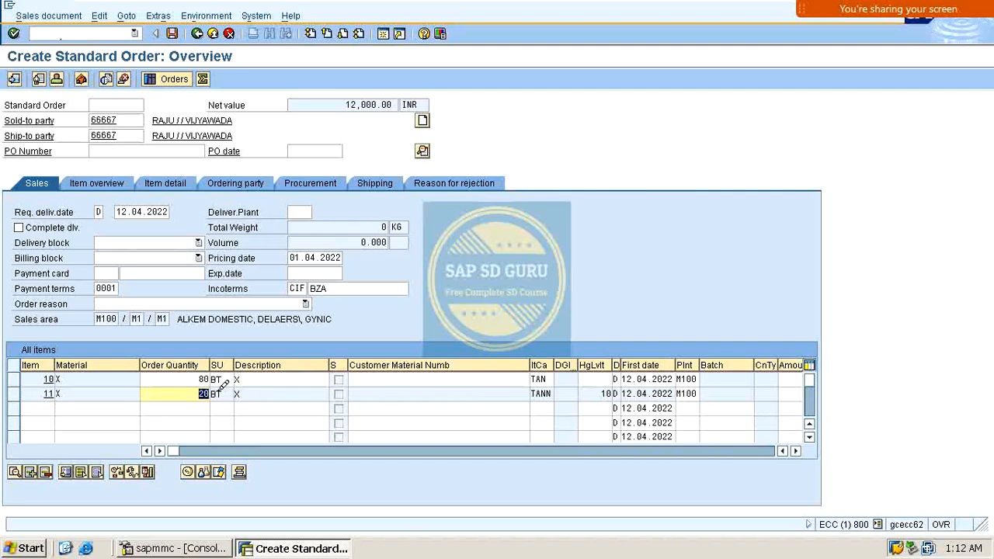
Leave the standard order without saving its data
key("F10")
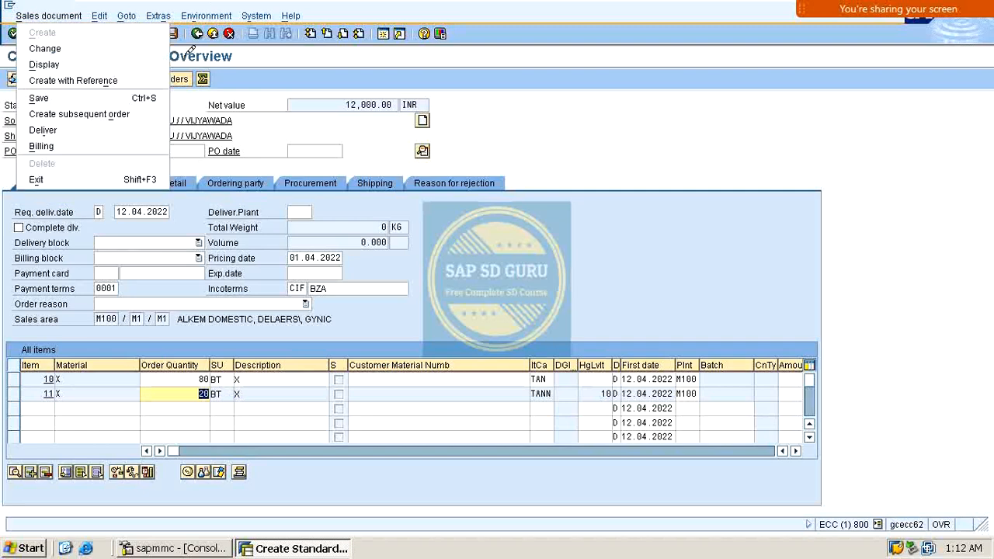
left_click(199, 34)
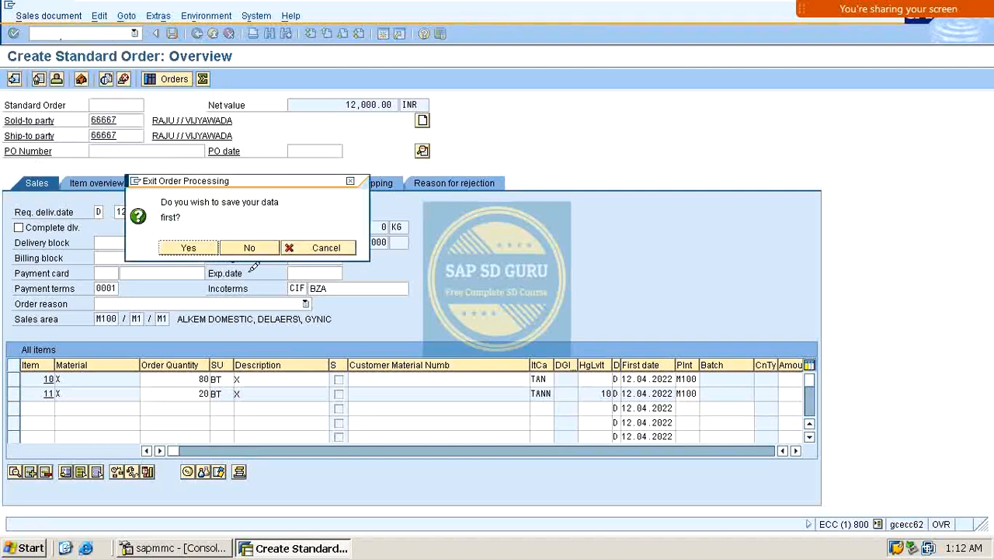
left_click(249, 247)
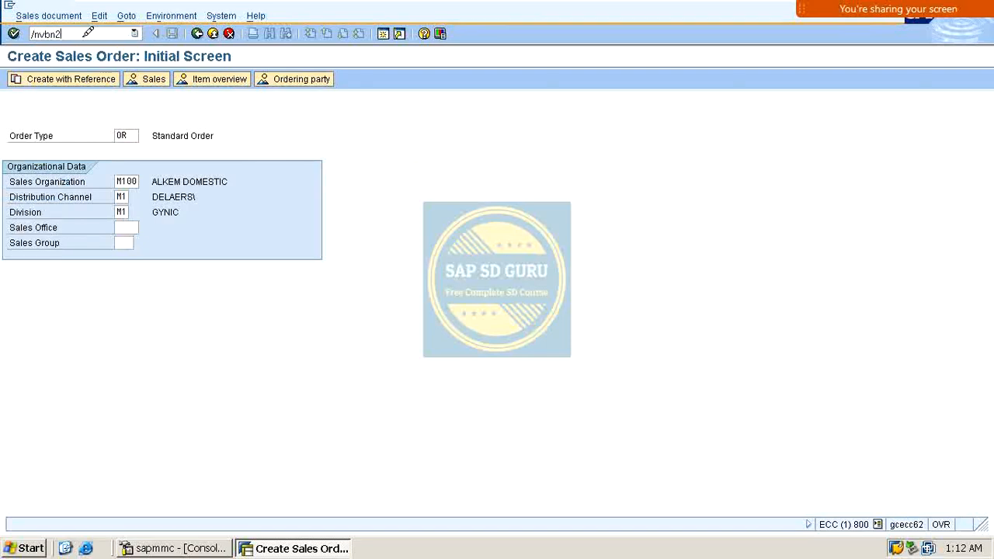
Open the MA00 free goods record of material X with transaction VBN2 by Sales org./Material and review its From quantity
key("Return")
key("Return")
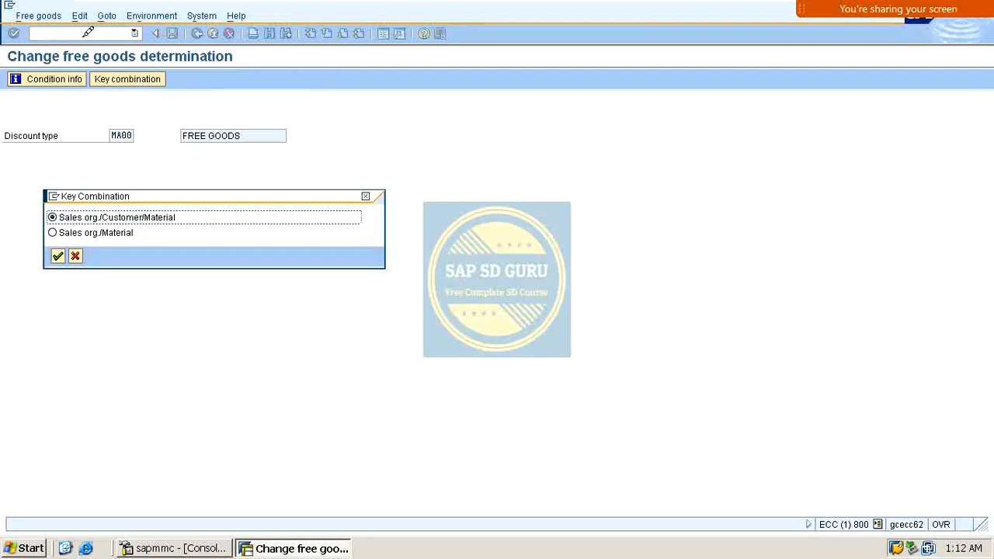
key("Down")
key("Return")
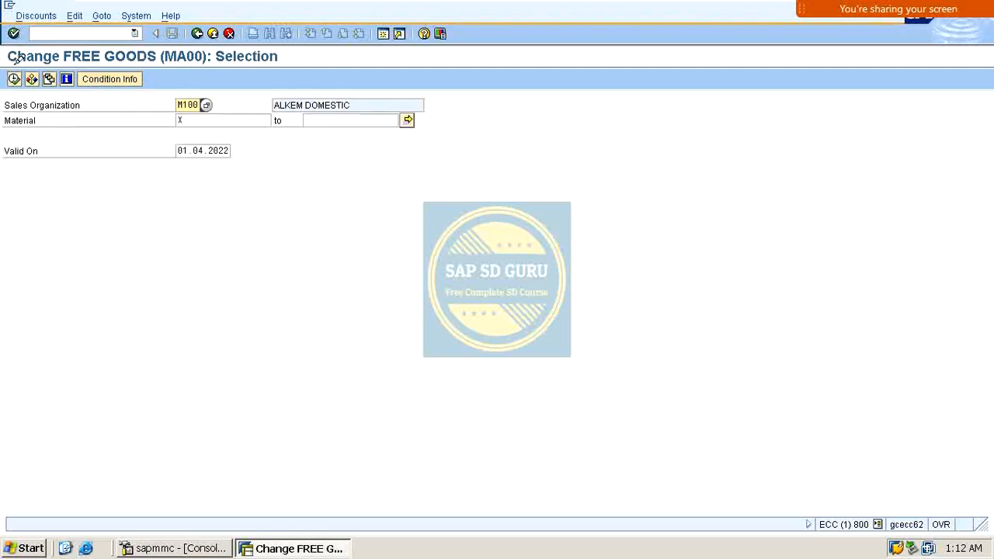
left_click(14, 78)
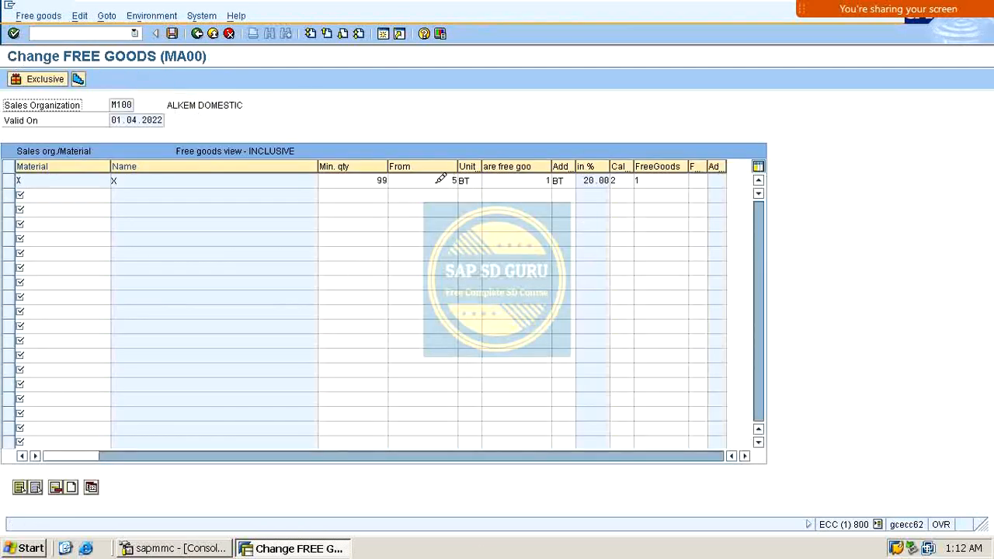
left_click(440, 179)
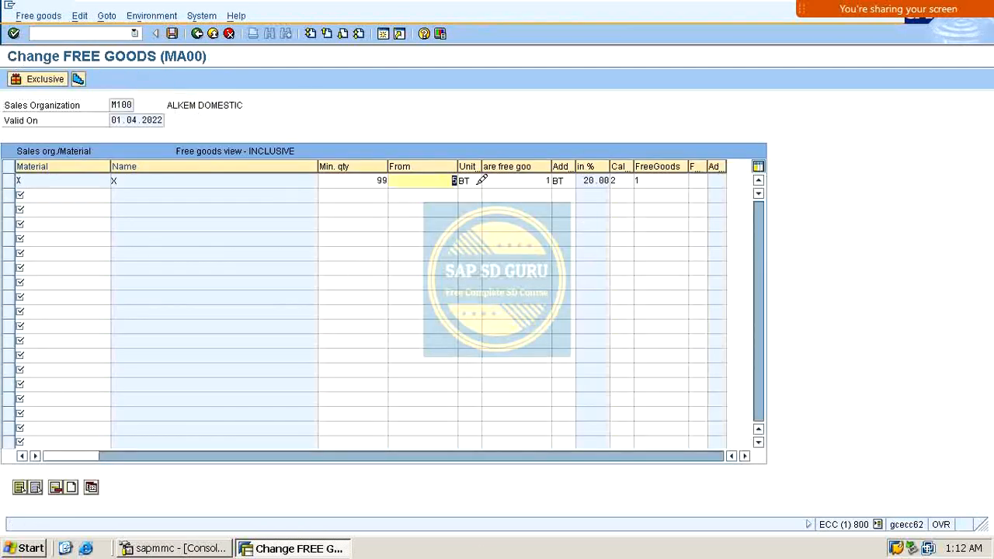
left_click(436, 233)
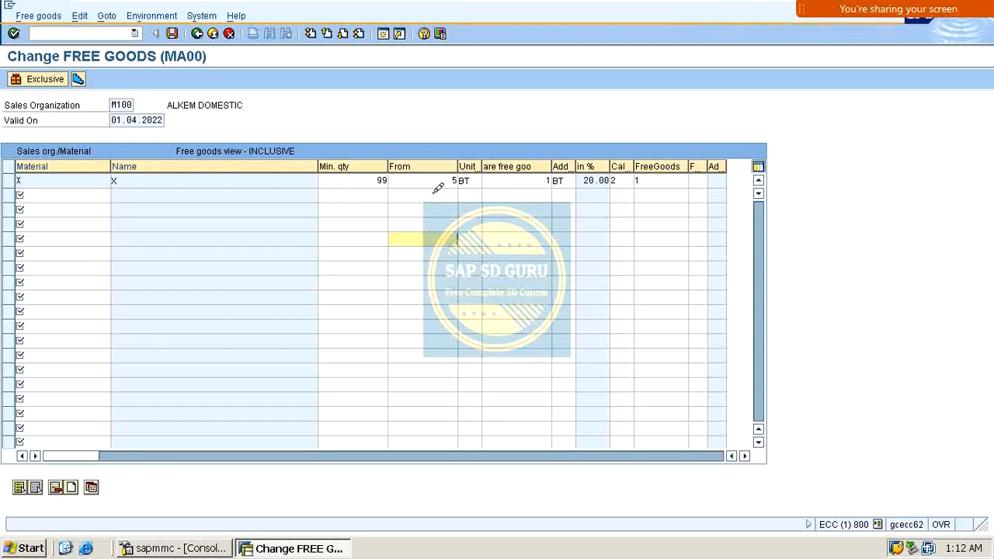
left_click(471, 235)
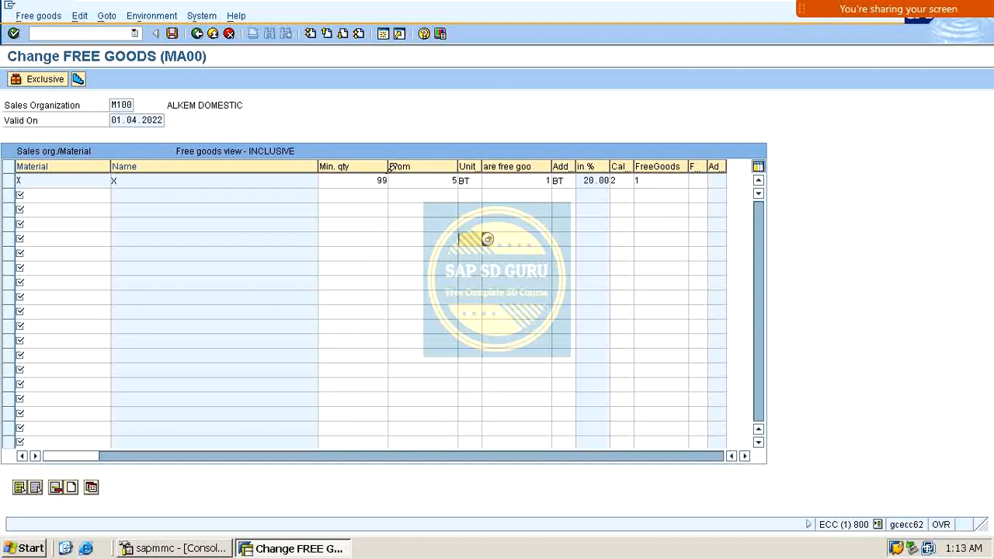
Review the From and free goods quantities of material X, and start a new standard order with transaction VA01
left_click(449, 179)
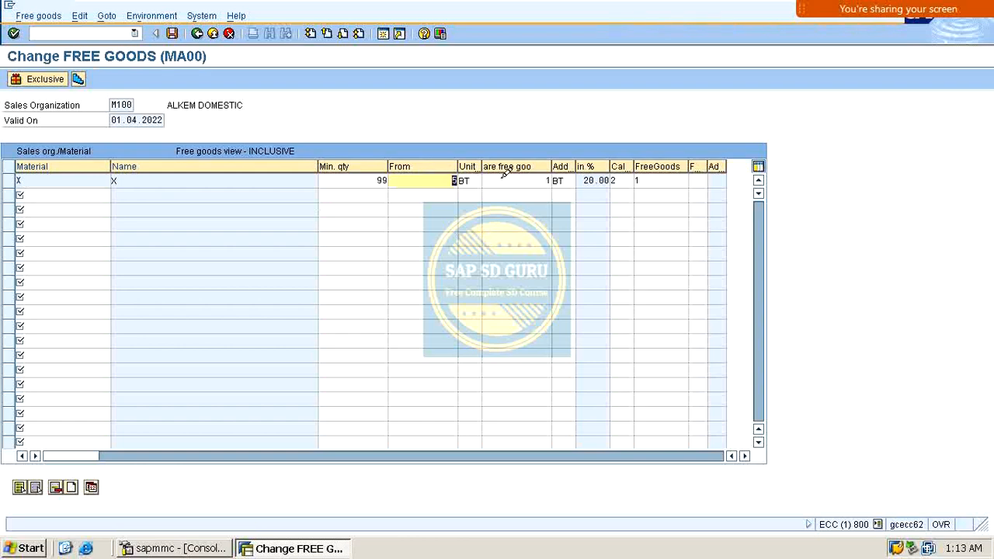
left_click(546, 179)
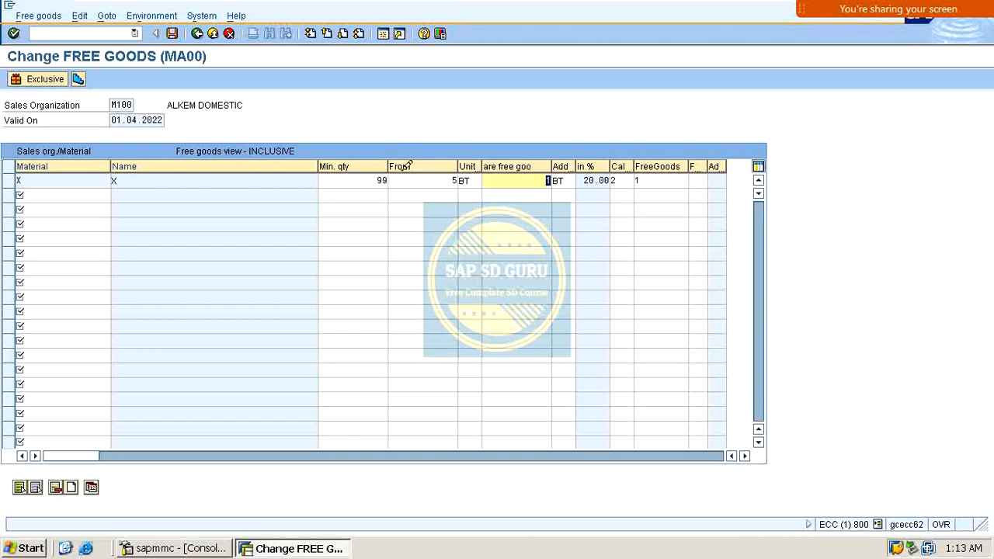
left_click(75, 33)
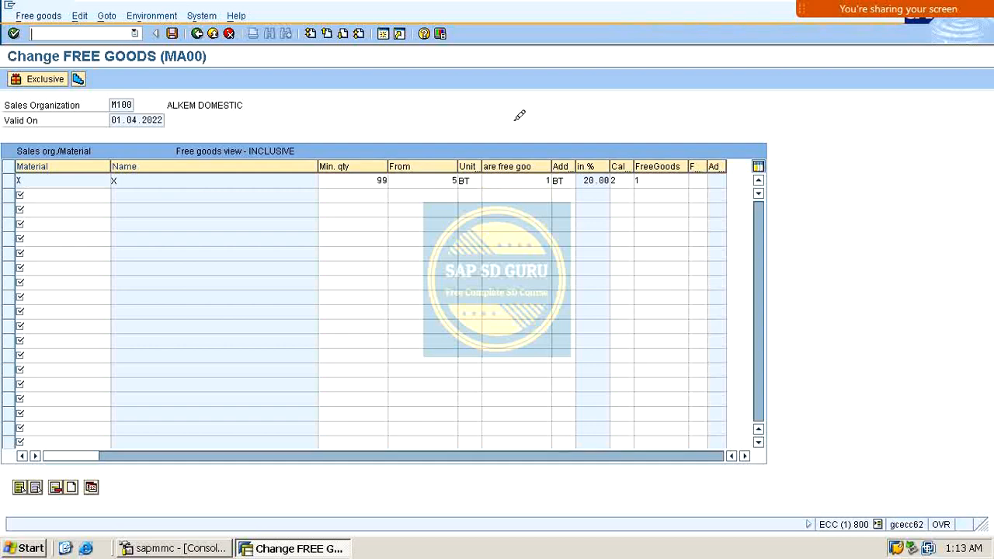
type("/nva01")
key("Return")
key("Return")
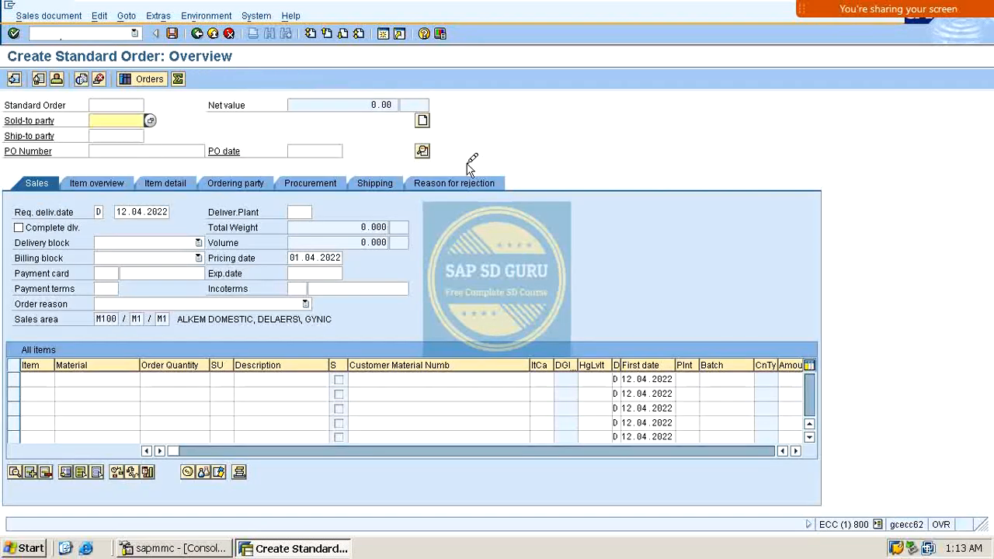
Fill in the standard order's sold-to party with the previously used customer number
key("BackSpace")
key("Down")
key("Return")
key("Return")
Add material X with order quantity 500 to the standard order and check the free goods item's quantity
key("BackSpace")
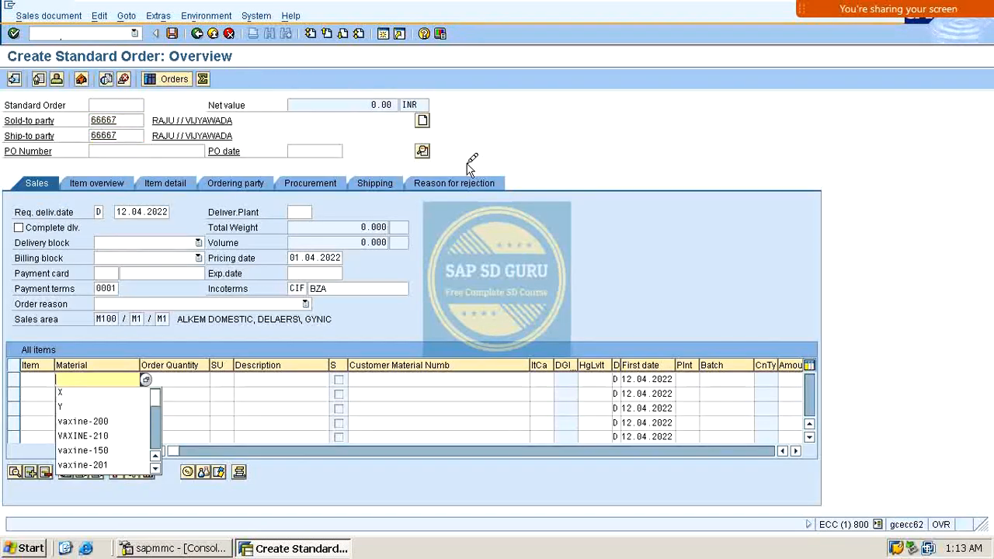
key("Down")
key("Return")
key("Tab")
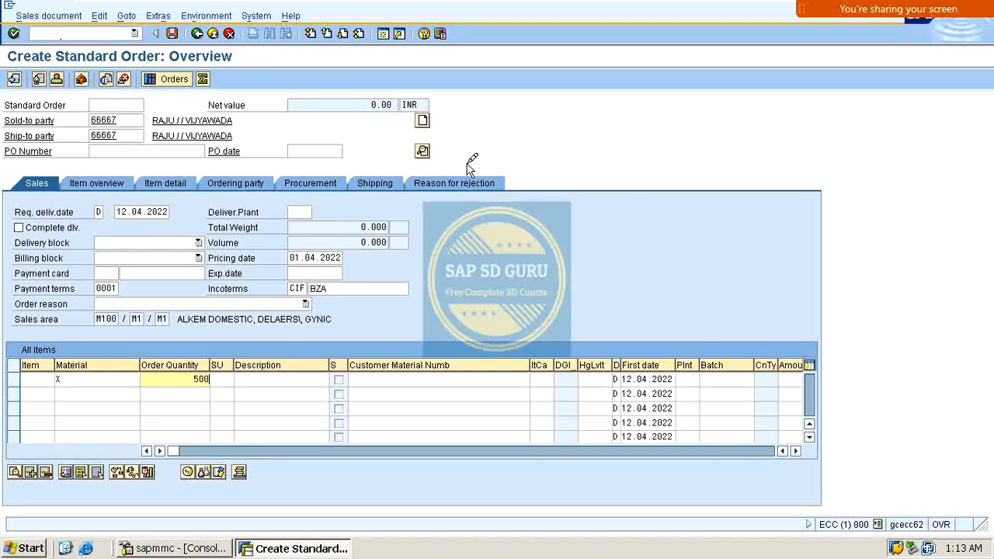
type("500")
key("Return")
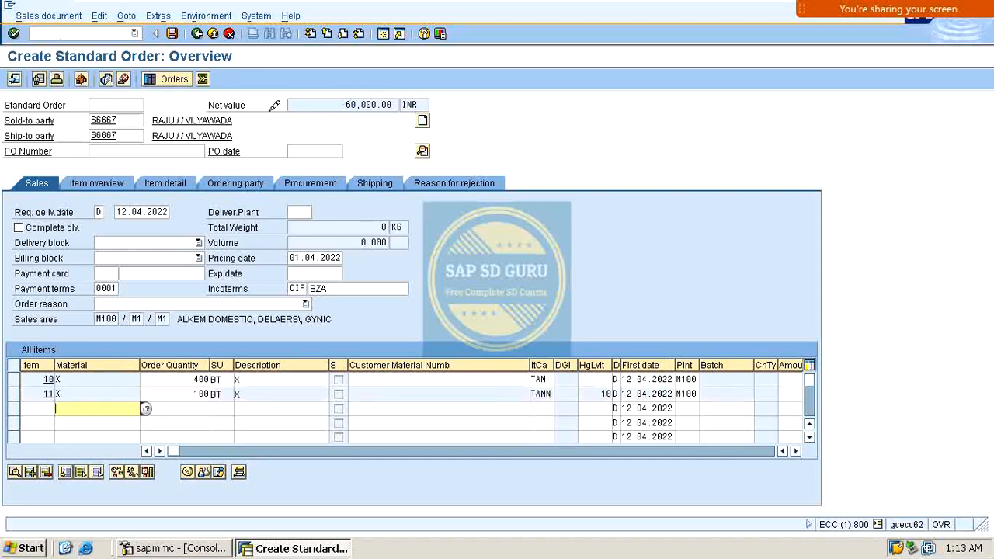
double_click(199, 393)
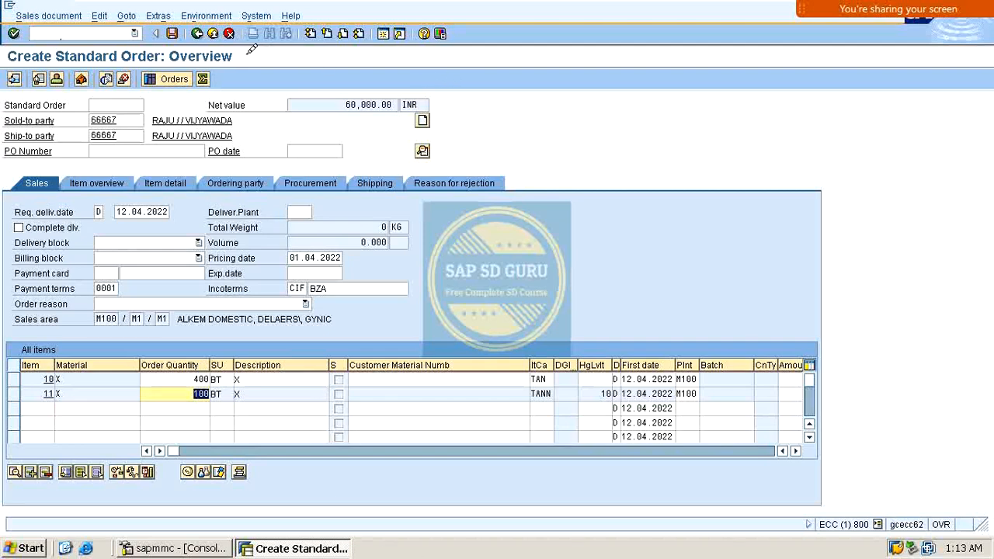
Exit the standard order for 500 units without saving its data
key("F10")
left_click(194, 33)
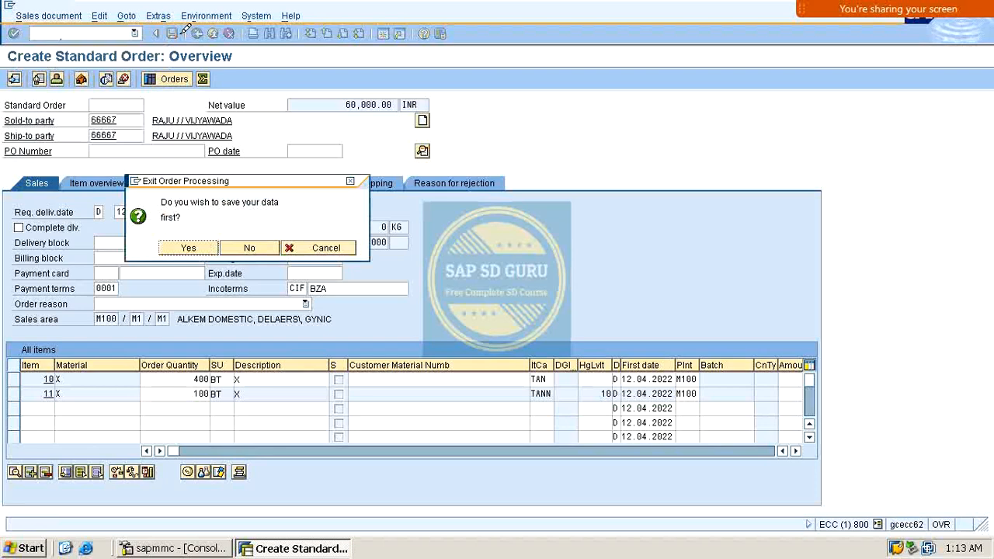
left_click(259, 246)
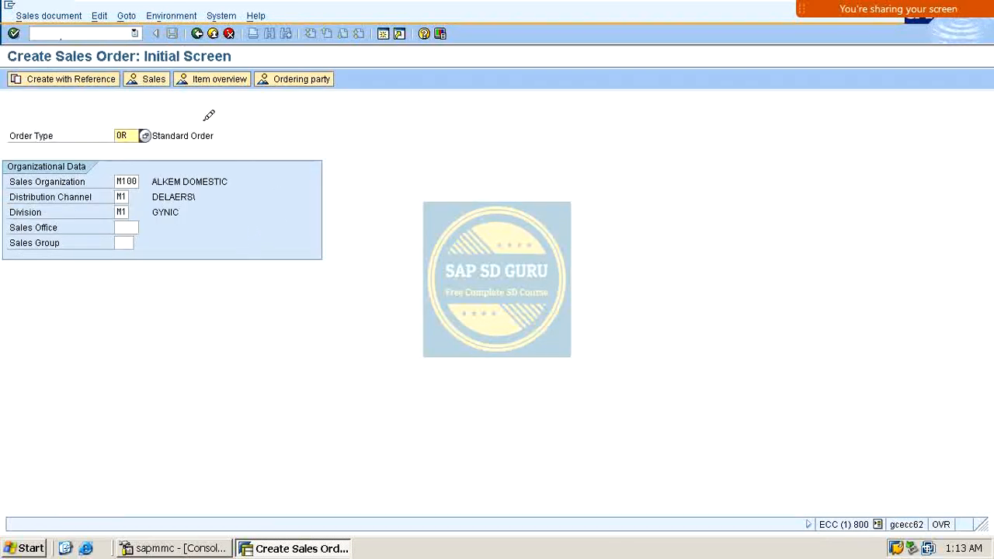
left_click(80, 32)
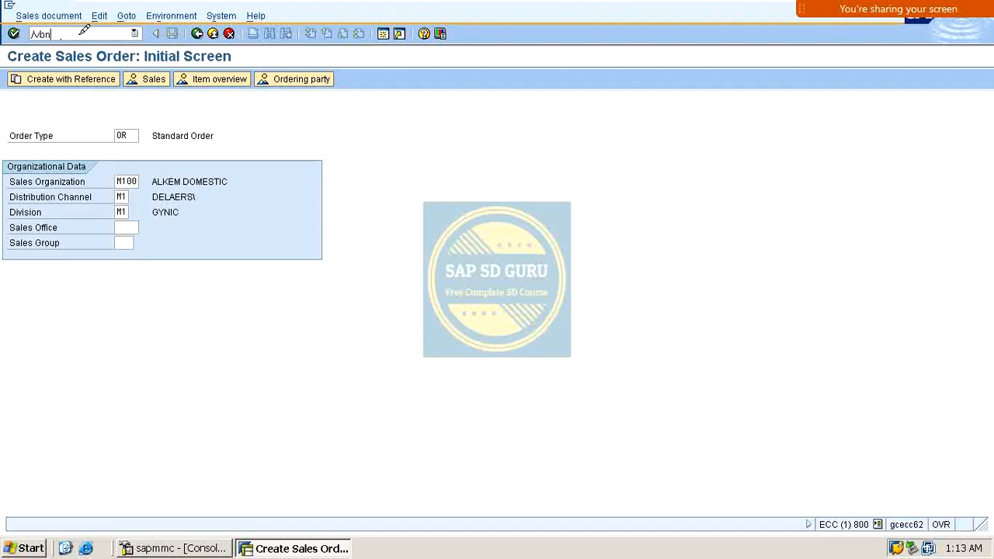
type("/vbn")
key("Return")
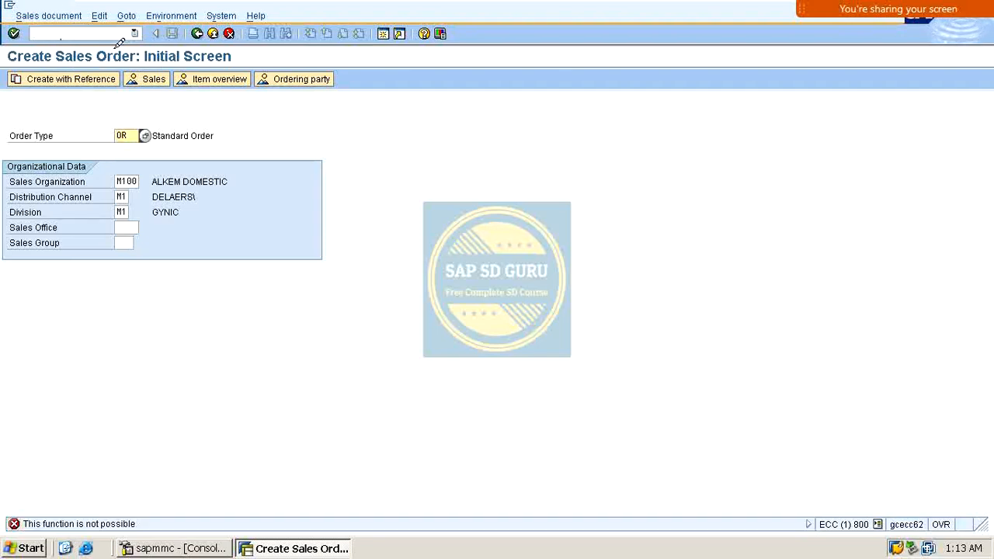
Open the MA00 free goods record of material X with transaction VBN2, using the Sales org./Material key combination
left_click(100, 31)
type("/nvbn2")
key("Return")
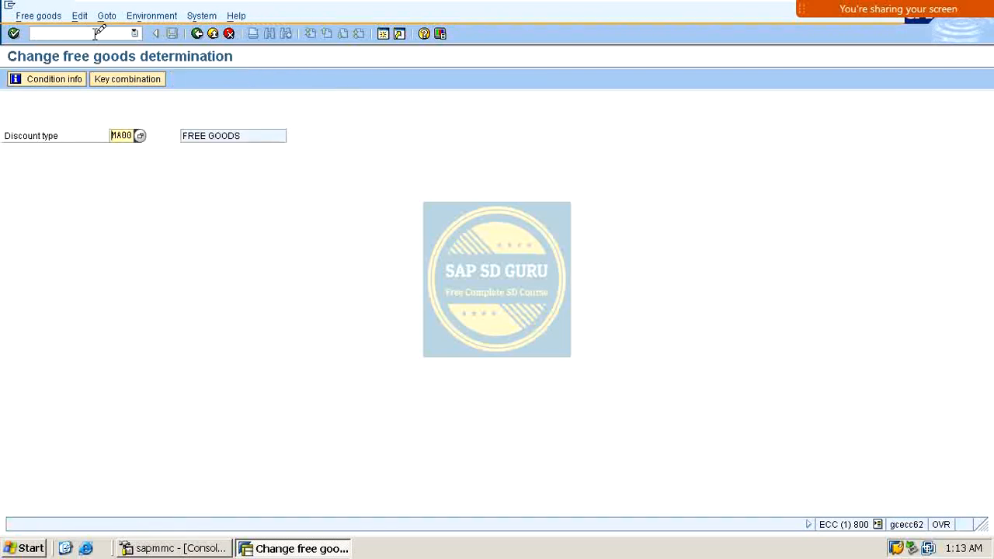
key("Return")
left_click(52, 233)
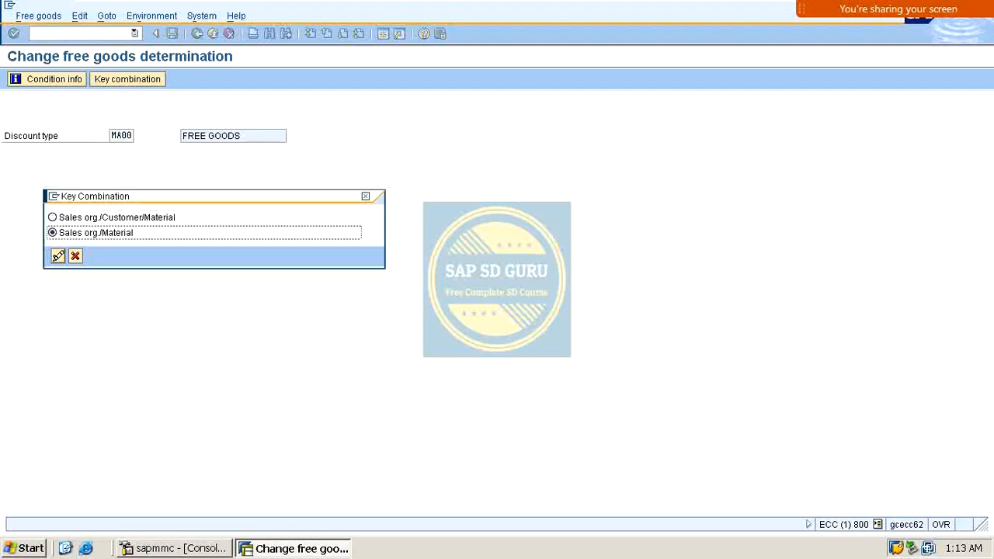
left_click(58, 256)
left_click(14, 78)
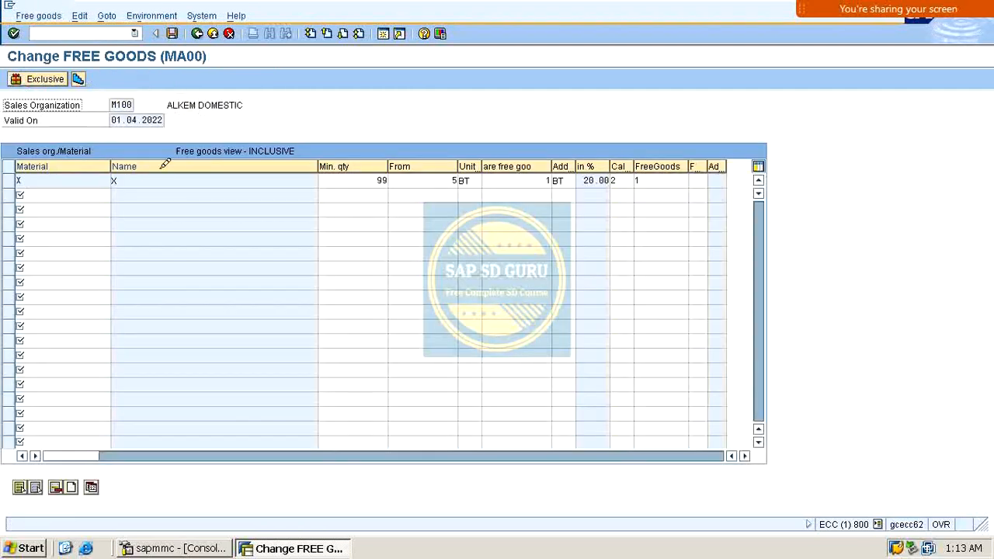
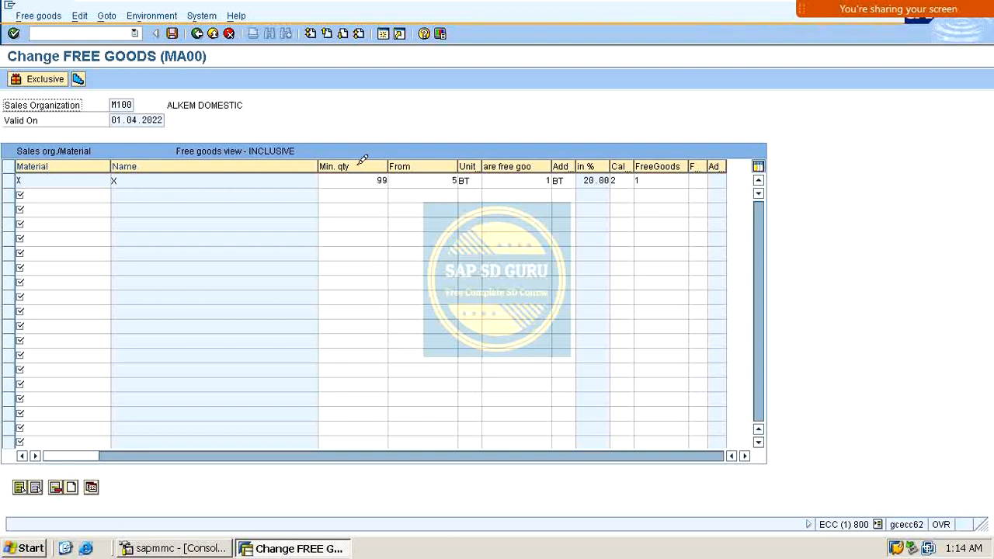
Set the calculation rule of material X's free goods record to 3 (Whole units) and save the record
left_click(439, 180)
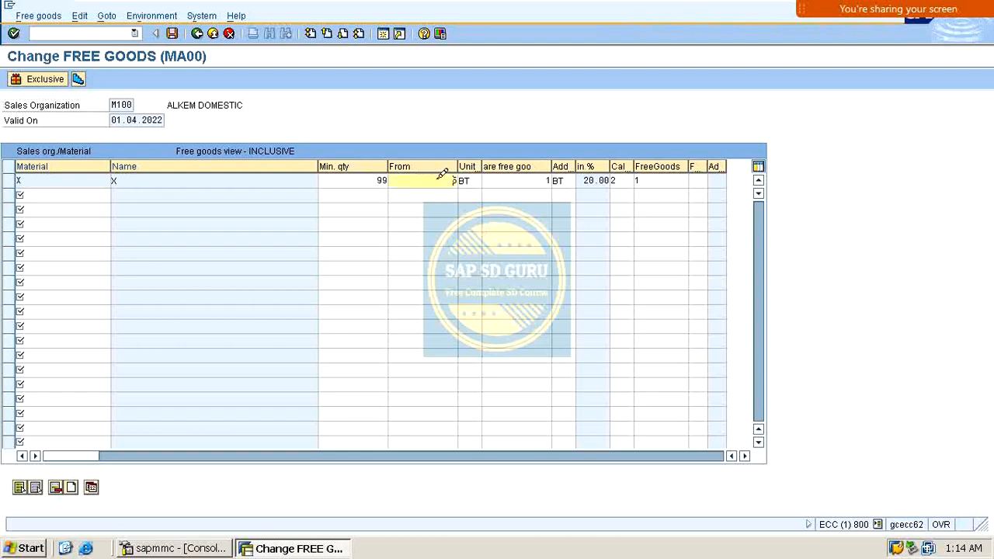
left_click(406, 236)
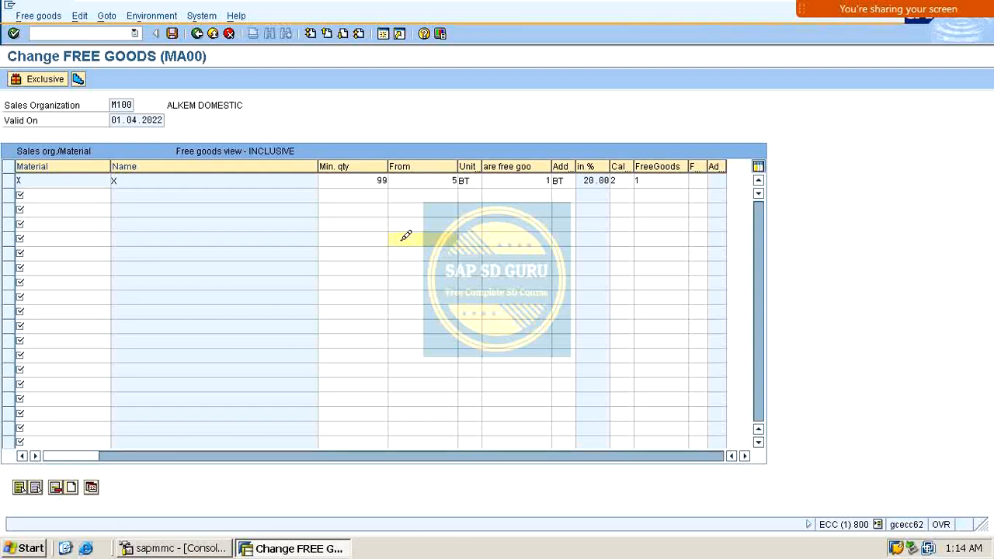
left_click(631, 180)
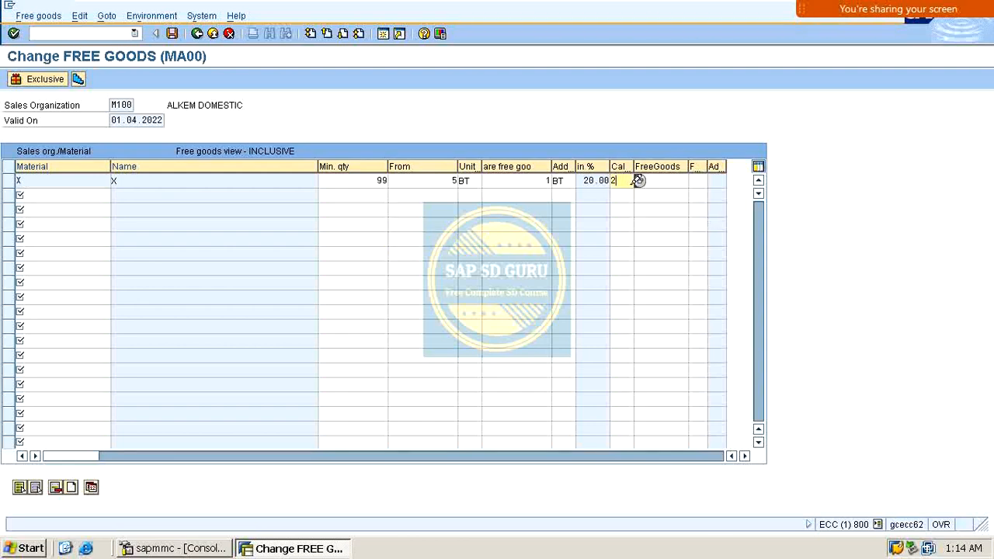
left_click(637, 180)
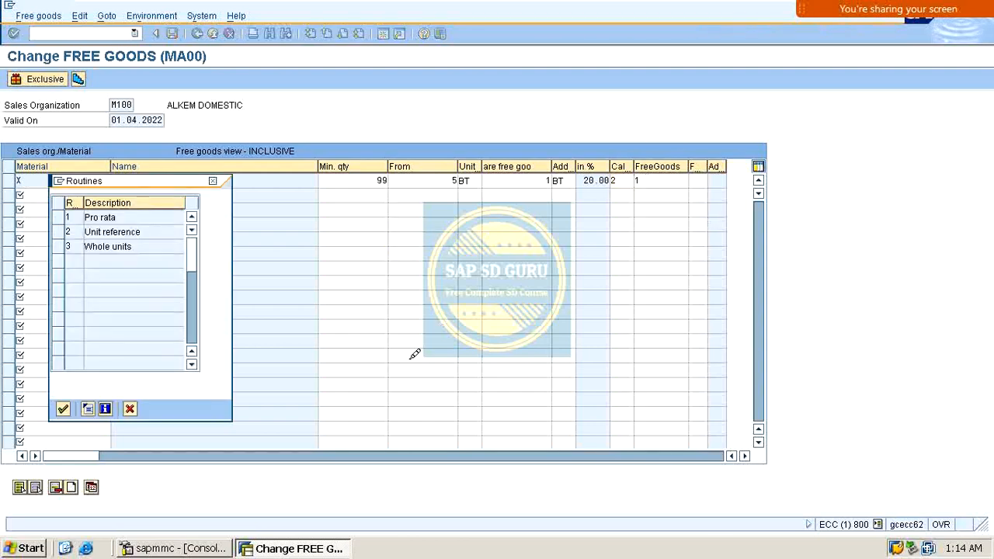
double_click(92, 247)
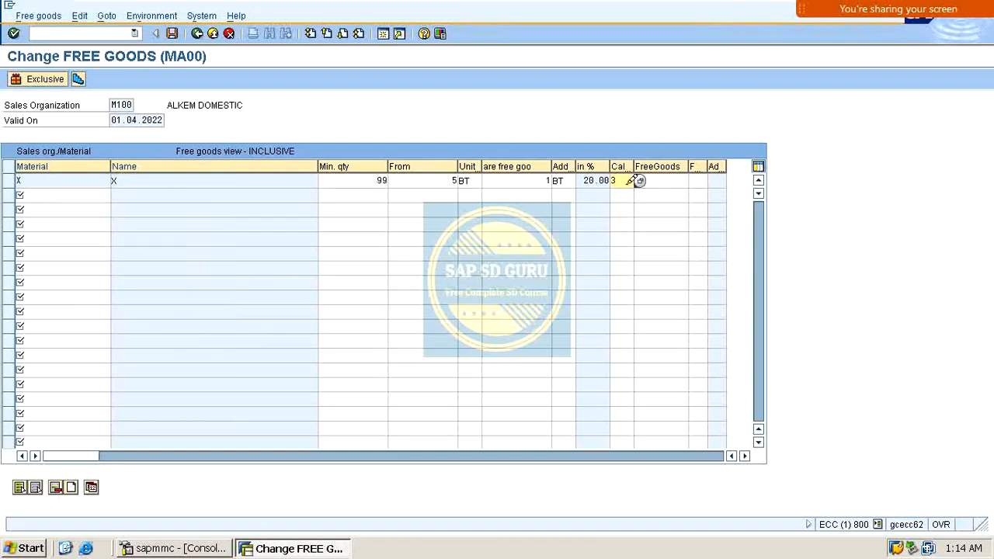
key("ctrl+s")
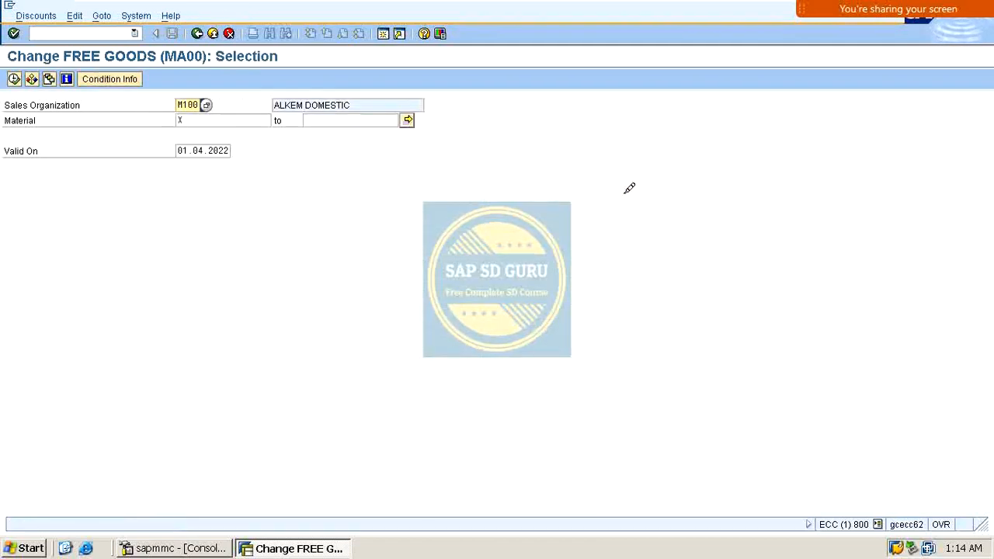
Reopen the saved free goods record of material X and review its From quantity
left_click(14, 78)
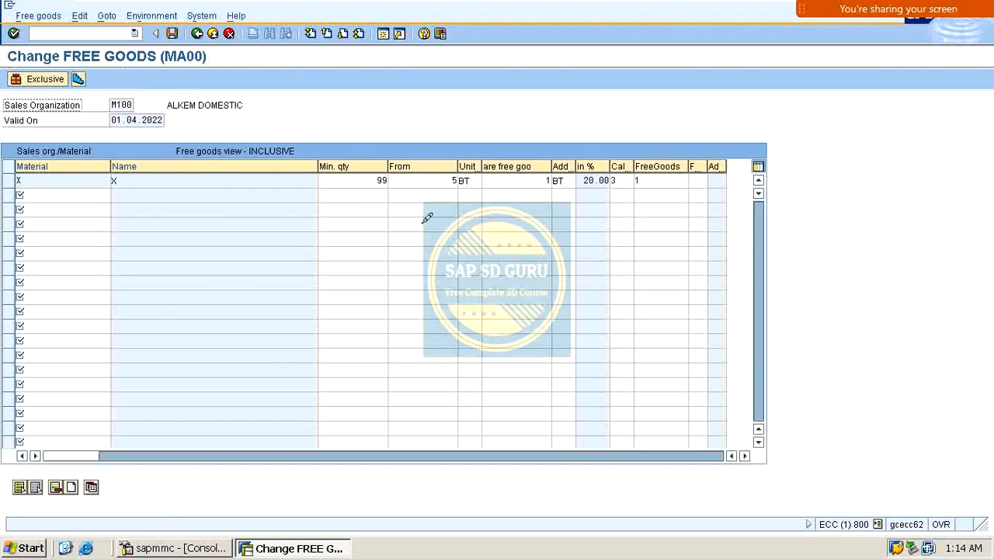
left_click(440, 180)
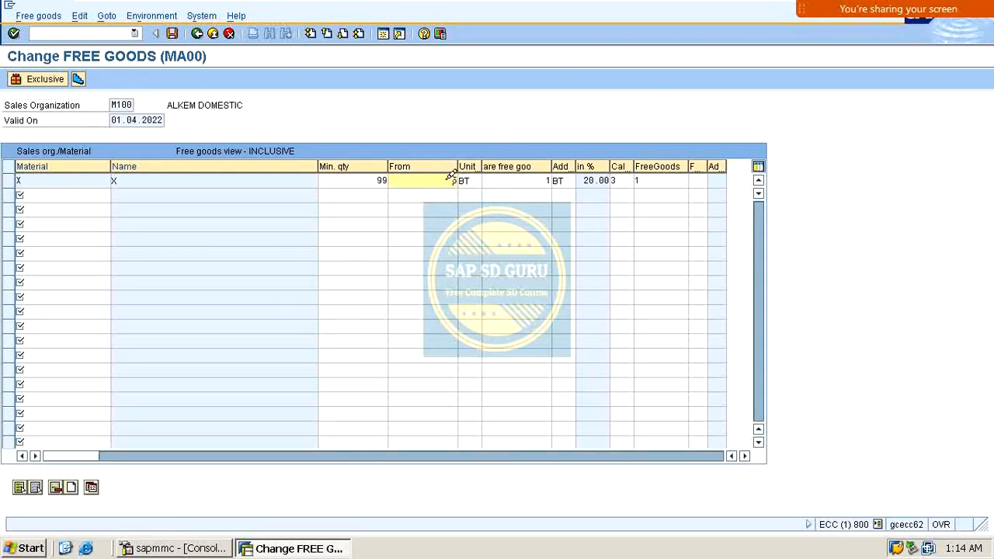
key("ctrl+s")
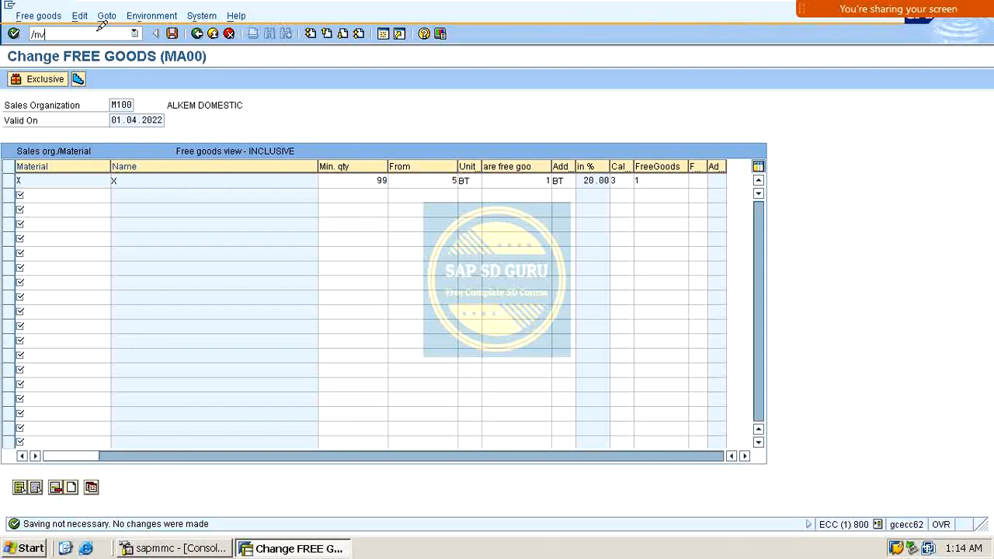
Start a new standard order with transaction VA01 and fill in the previously used sold-to party
left_click(100, 28)
type("/nva01")
key("Return")
key("Return")
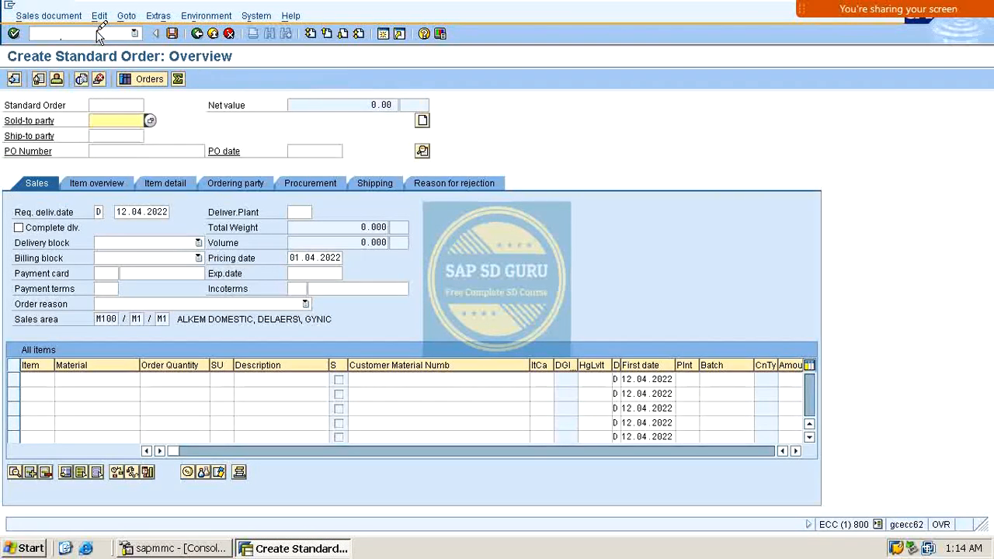
key("Down")
key("Return")
key("Return")
Add material X with order quantity 100 to the standard order so that free goods are determined
key("Down")
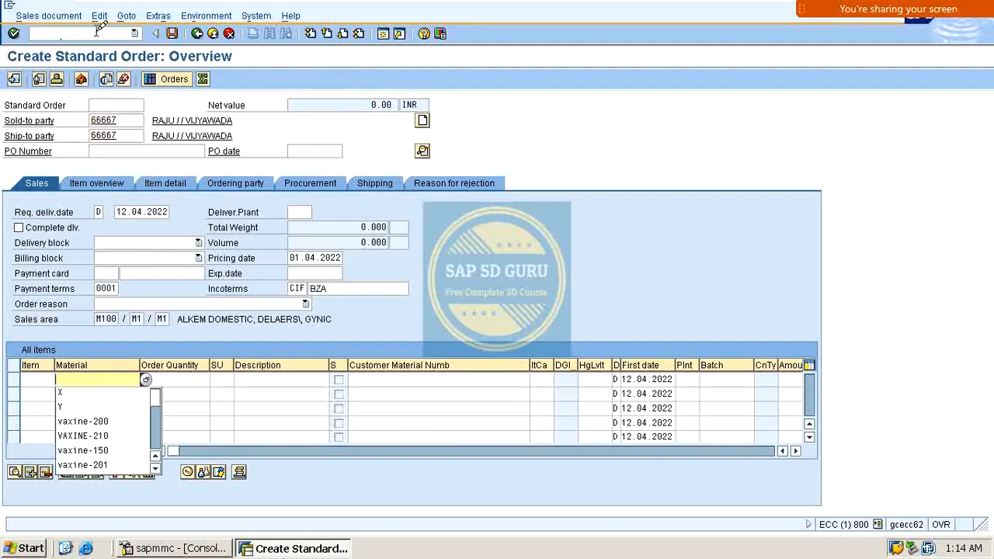
key("Down")
key("Return")
key("Tab")
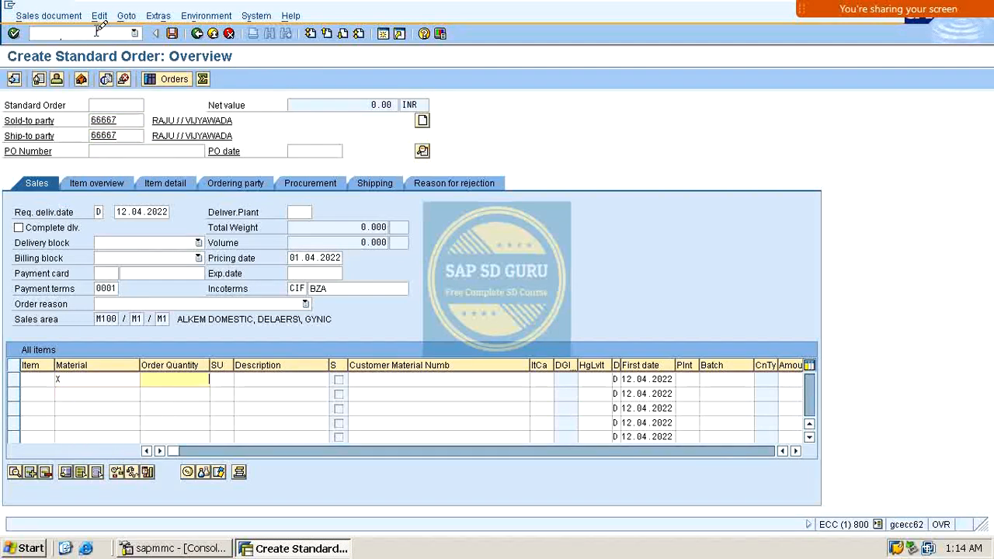
key("Return")
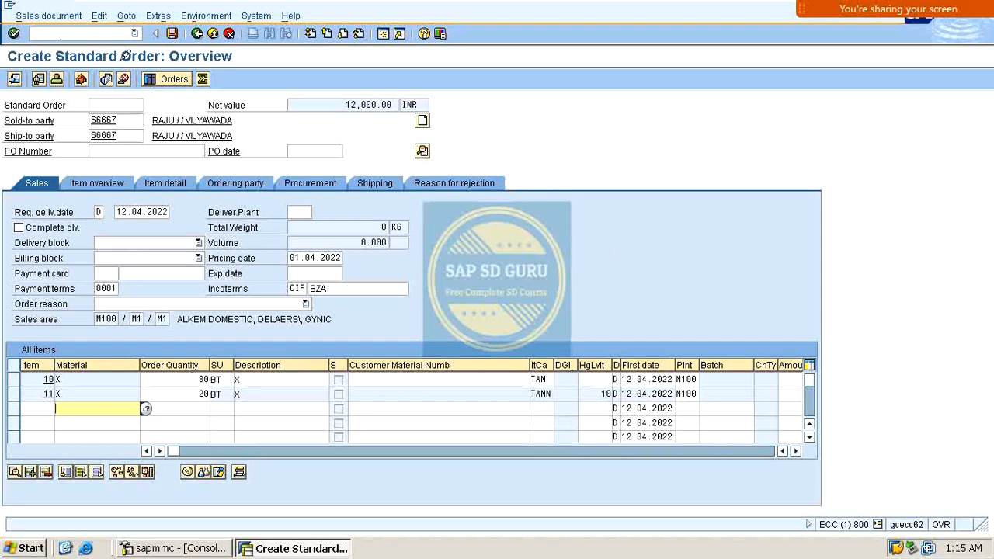
Abandon the current order for a new standard order with transaction VA01 and fill in the same sold-to party
left_click(107, 33)
type("/nv")
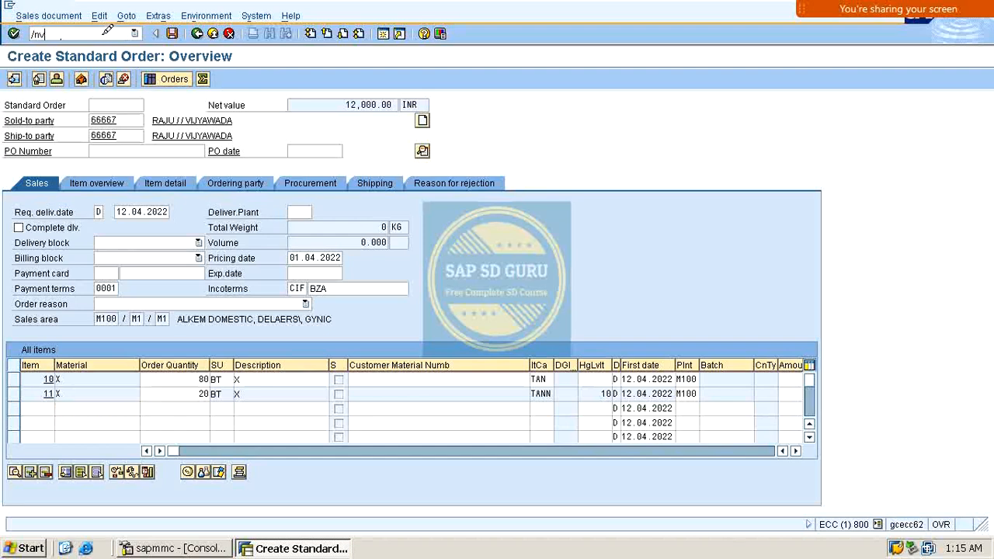
type("a01")
key("Return")
key("Return")
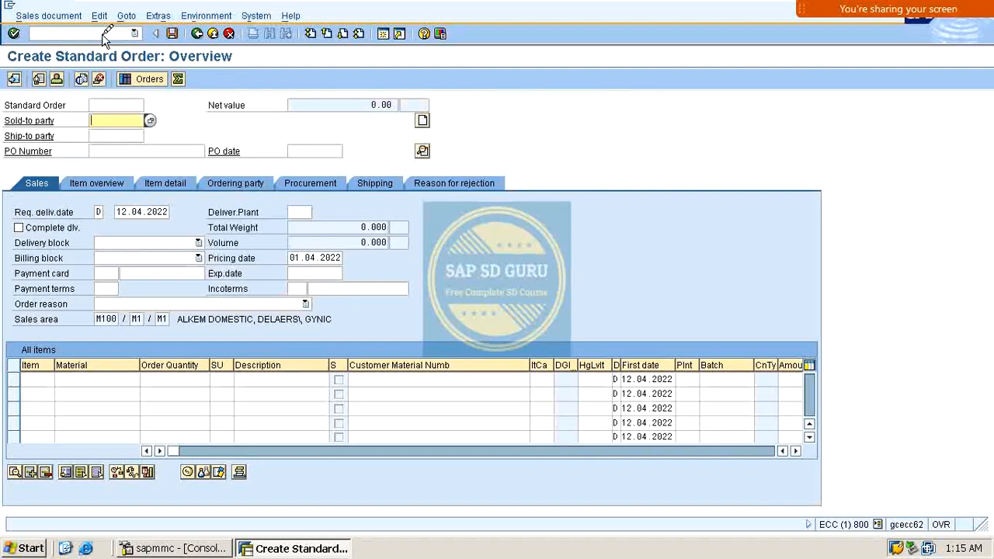
key("Down")
key("Down")
key("Return")
key("Return")
Add material X with order quantity 99 to the standard order and check the free goods determination for item 10
key("Down")
key("Down")
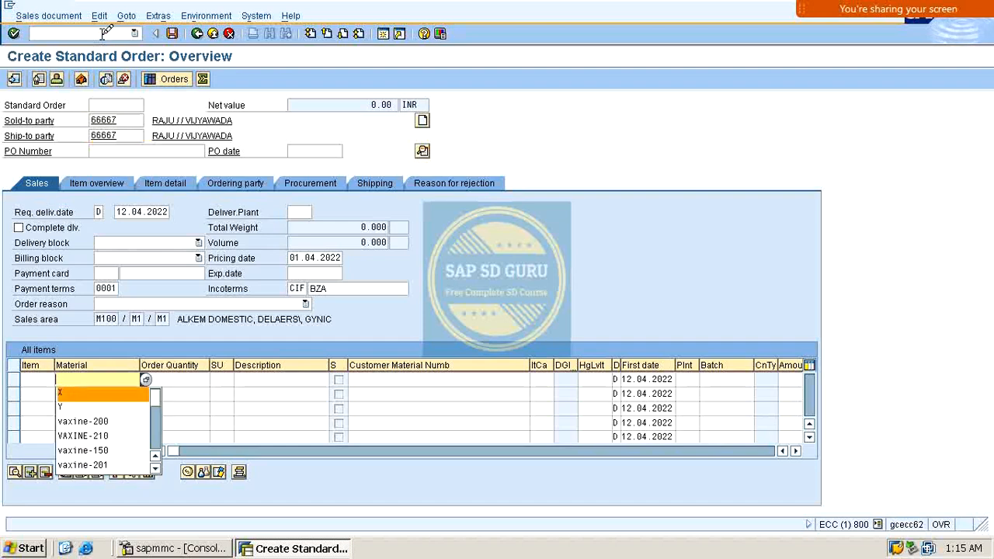
key("Return")
key("Tab")
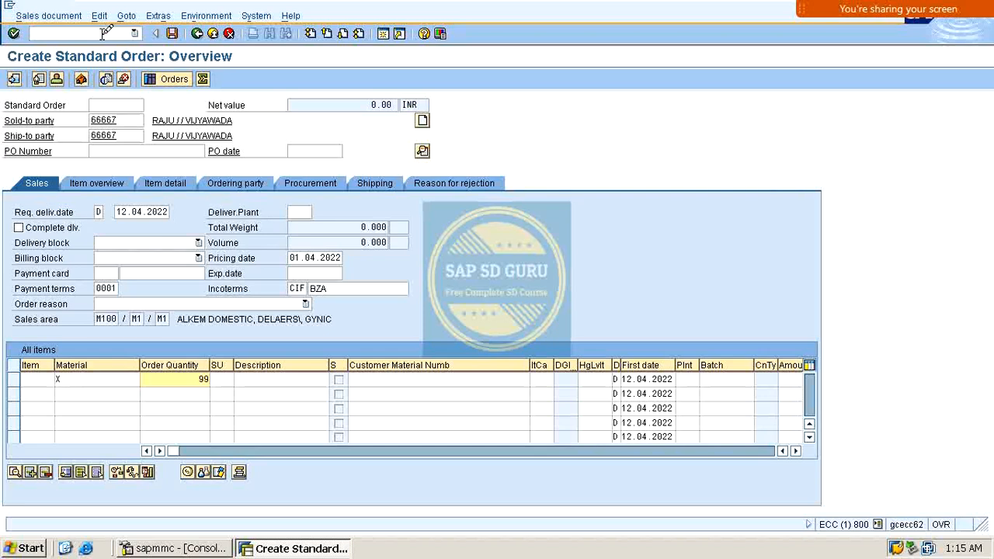
type("99")
key("Return")
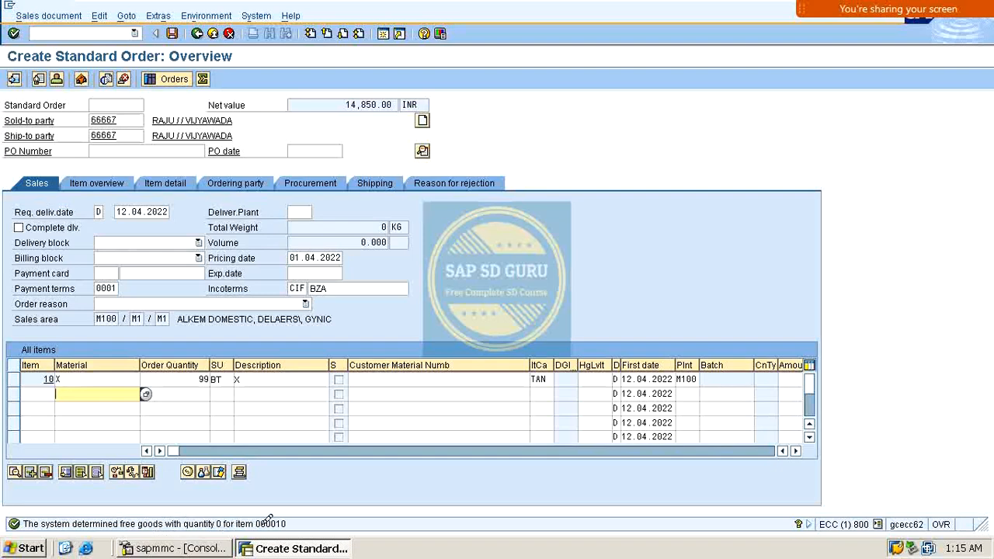
double_click(201, 379)
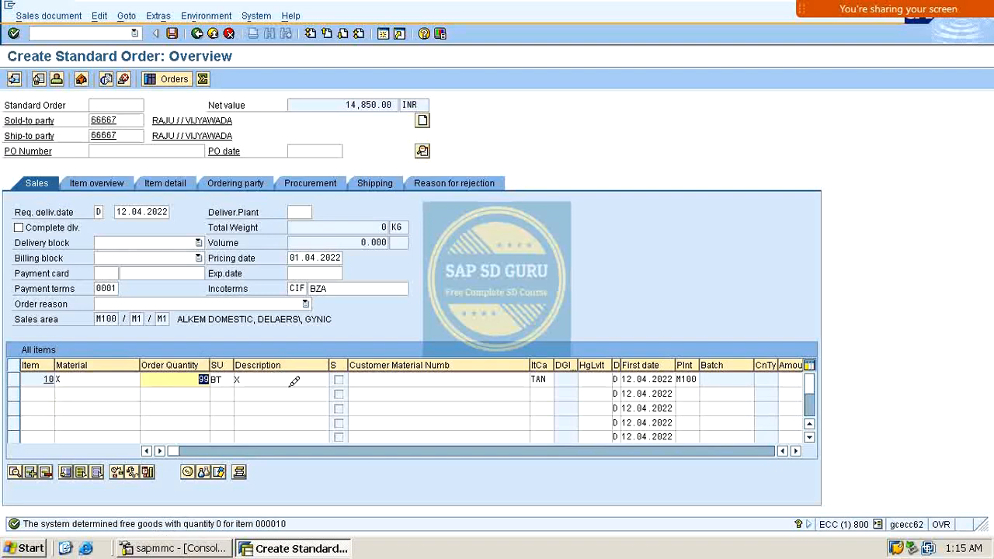
Set the order quantity of item 10 to 101 to recheck the free goods determination for material X
key("Return")
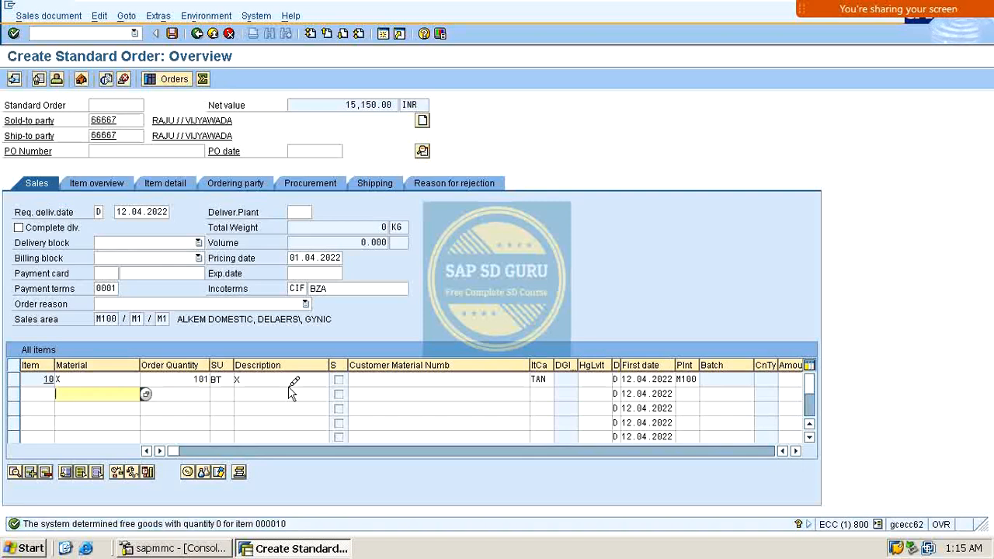
double_click(186, 374)
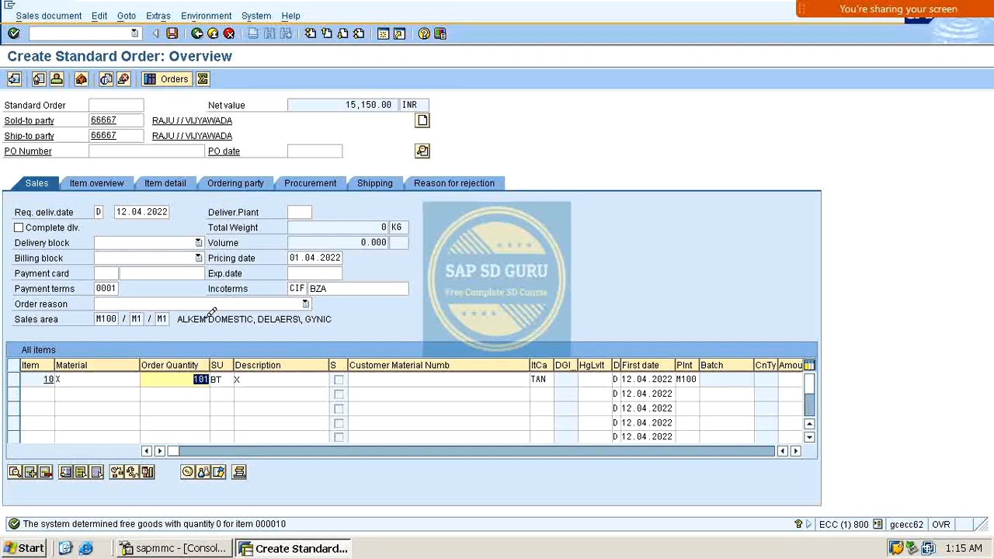
Open the MA00 free goods record with transaction VBN2, using key combination Sales org./Material for sales organization M100 and material X
left_click(102, 31)
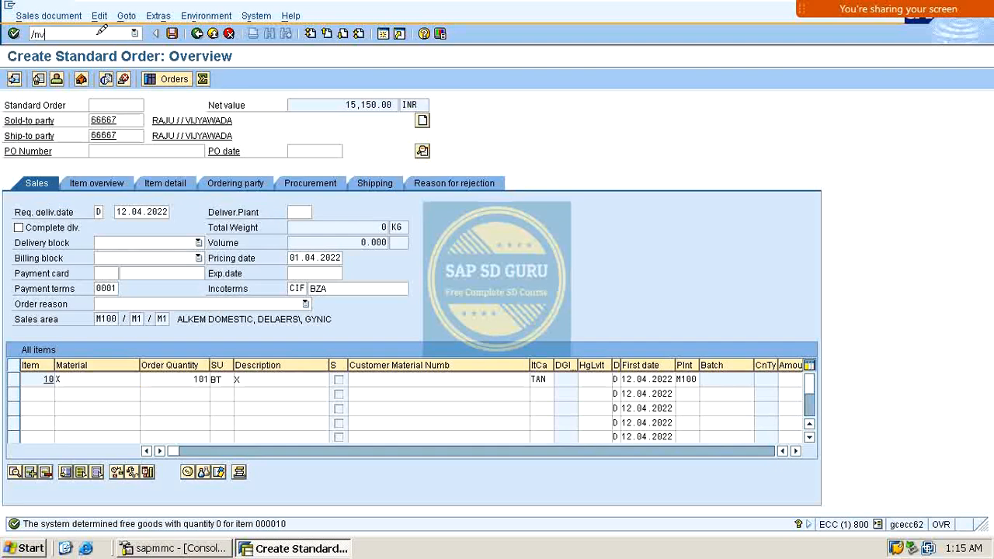
type("/nvbn2")
key("Return")
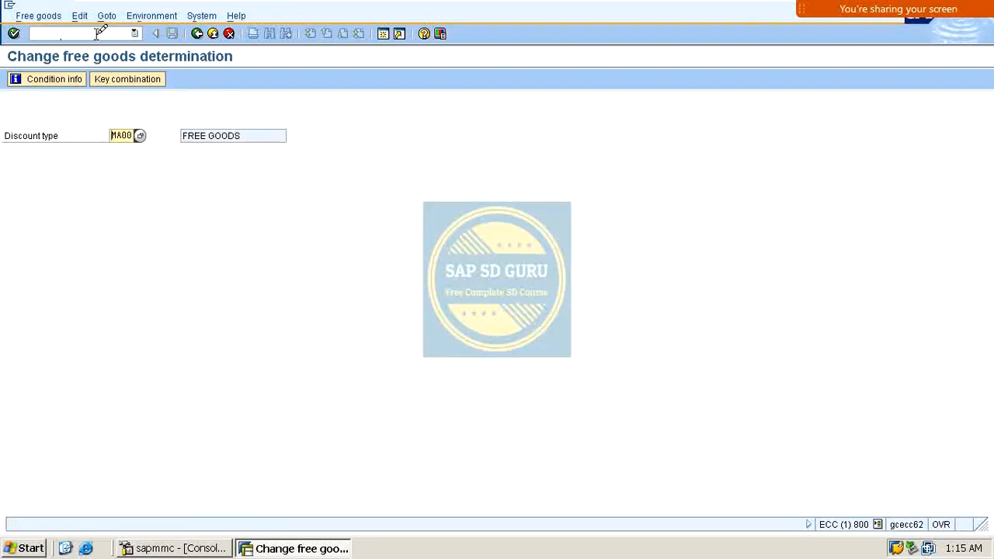
left_click(135, 78)
left_click(89, 232)
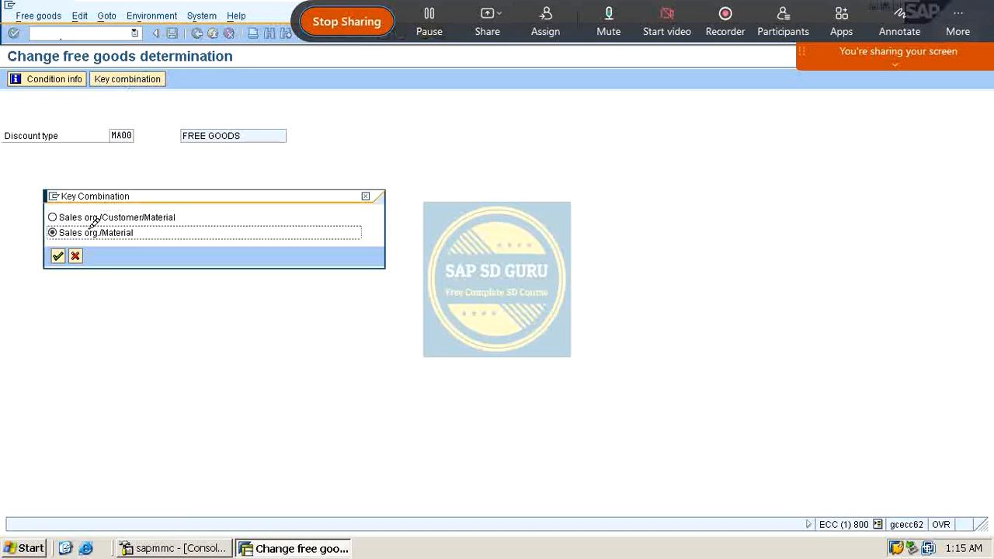
left_click(58, 256)
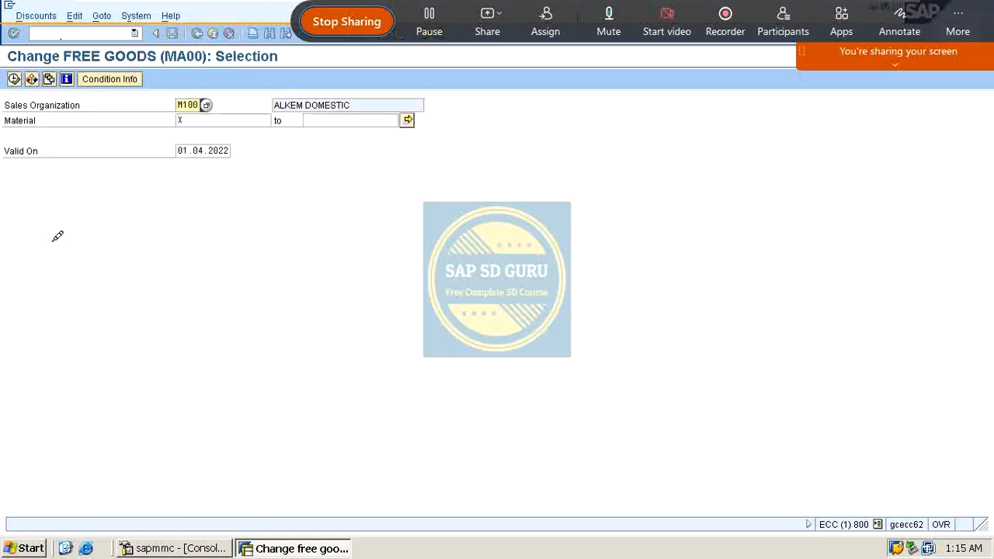
left_click(14, 78)
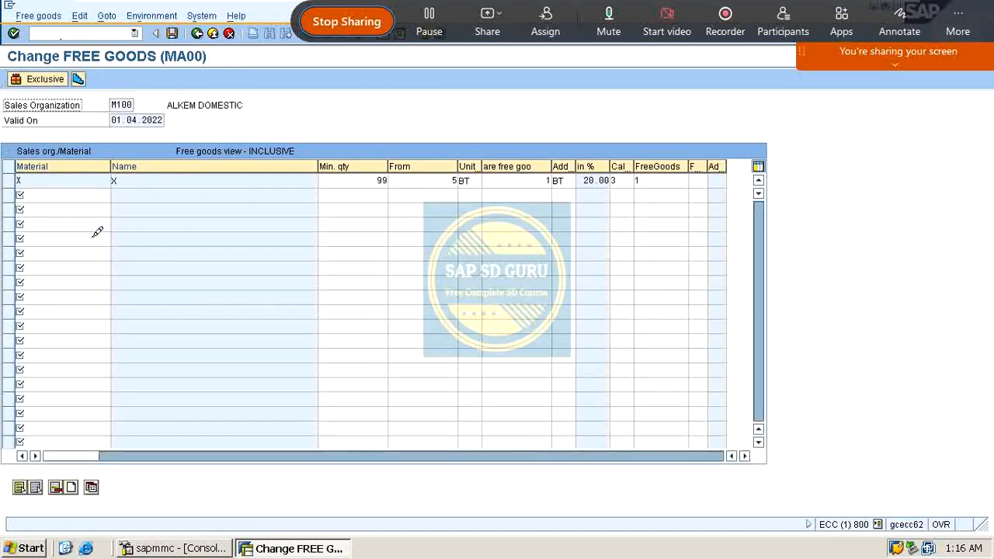
Annotate the shared screen with the heading "F.goods Category" beside the free goods field and underline it twice
left_click(672, 182)
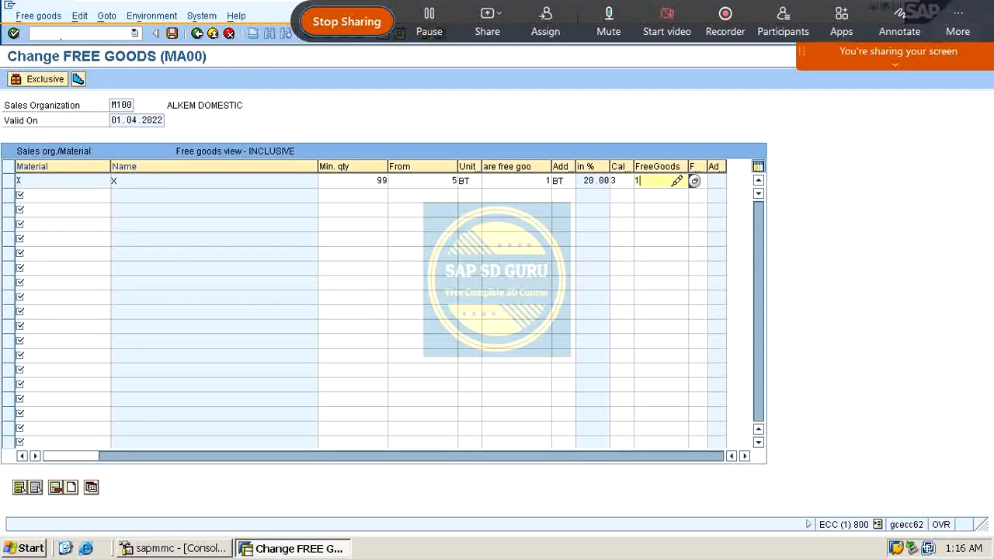
left_click(745, 456)
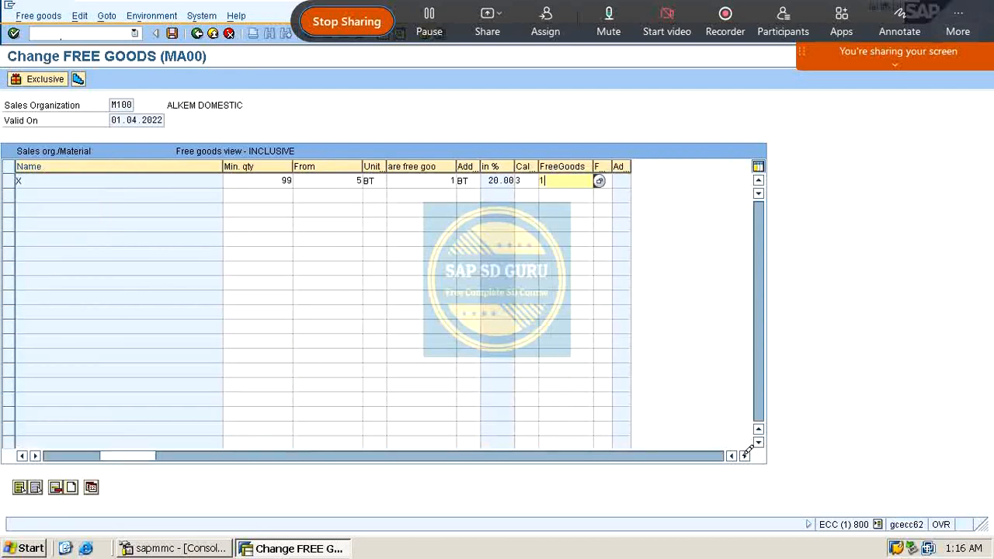
left_click(745, 456)
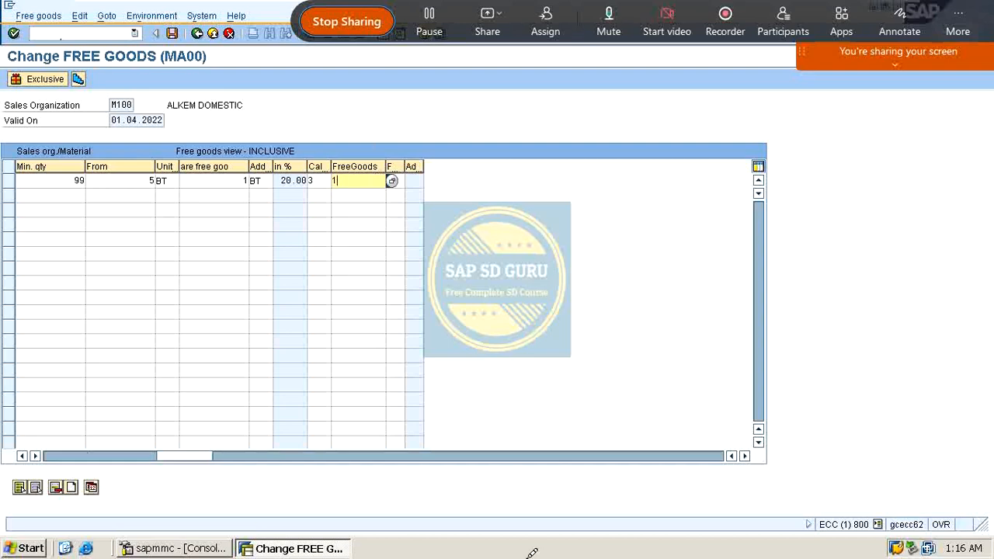
left_click(895, 21)
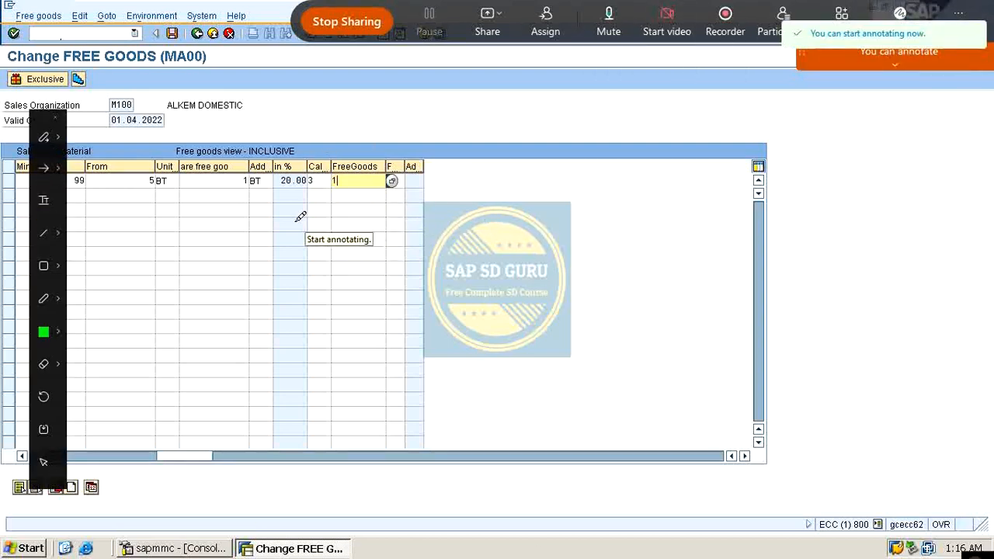
mouse_move(290, 229)
left_mouse_down()
mouse_move(291, 268)
mouse_move(309, 231)
mouse_move(353, 287)
mouse_move(393, 243)
mouse_move(456, 208)
mouse_move(493, 227)
mouse_move(590, 213)
mouse_move(625, 175)
mouse_move(604, 171)
mouse_move(676, 183)
mouse_move(695, 225)
mouse_move(776, 133)
mouse_move(815, 152)
mouse_move(798, 229)
left_mouse_up()
left_click(330, 243)
left_click_drag(475, 318, 609, 272)
left_click_drag(470, 354, 683, 264)
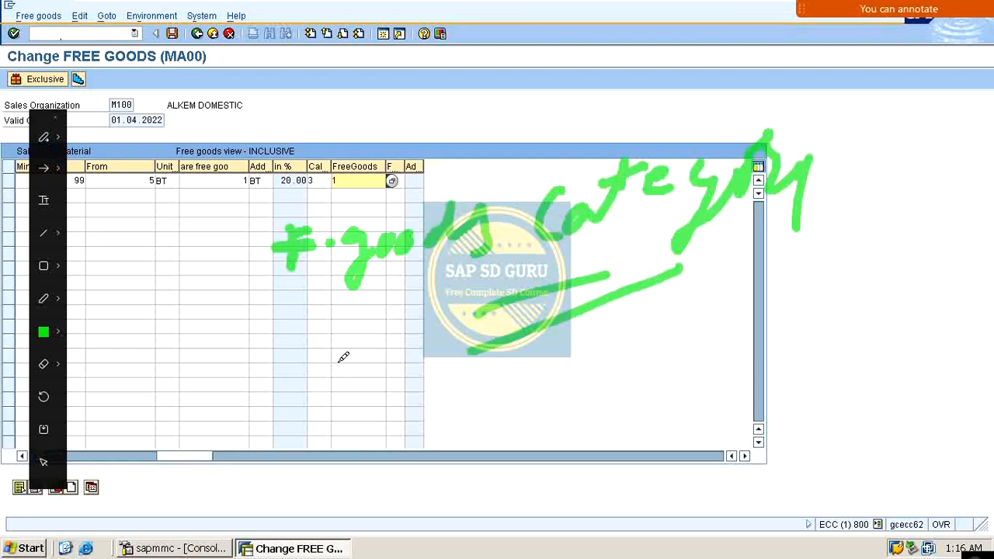
Draw two branches below the handwritten heading, one leading to "In" and the other to "Ex"
left_click_drag(333, 331, 257, 394)
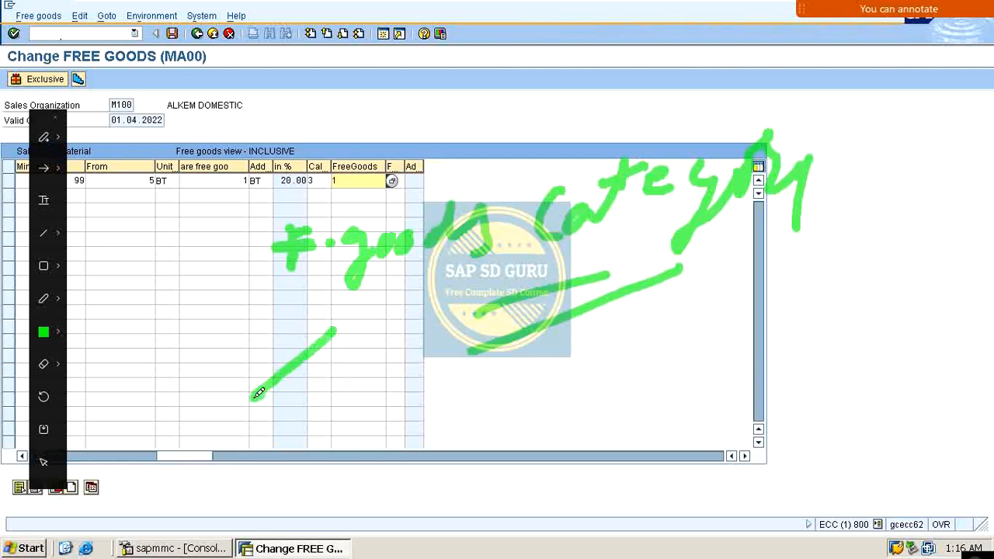
left_click_drag(334, 330, 419, 404)
left_click_drag(179, 420, 184, 446)
left_click_drag(152, 429, 199, 404)
mouse_move(160, 480)
left_mouse_down()
mouse_move(212, 455)
mouse_move(228, 433)
mouse_move(250, 441)
left_mouse_up()
mouse_move(407, 428)
left_mouse_down()
mouse_move(425, 420)
mouse_move(458, 475)
left_mouse_up()
mouse_move(427, 446)
left_mouse_down()
mouse_move(464, 442)
mouse_move(514, 464)
mouse_move(478, 481)
left_mouse_up()
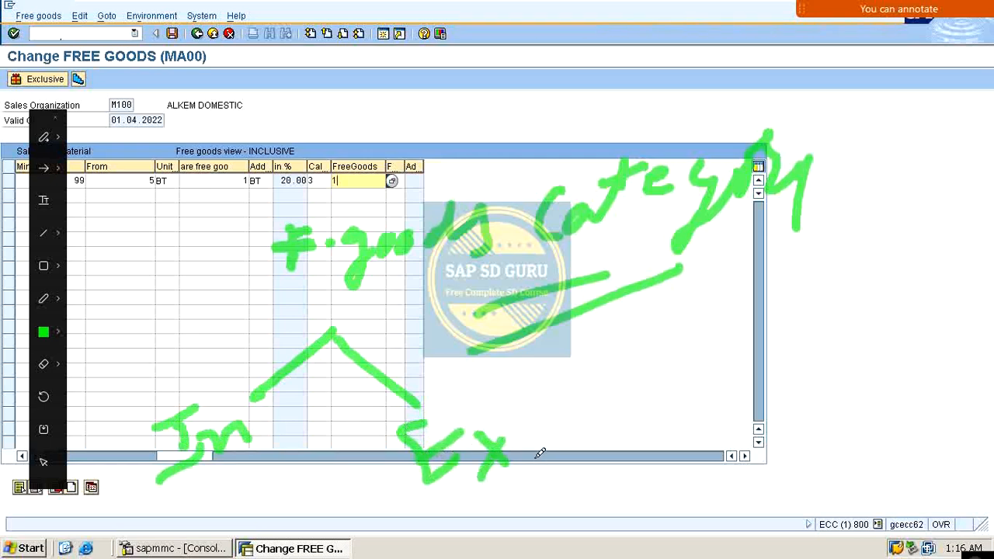
Split the "In" branch into "w" and "W.O", and leave annotation mode to clear the sketch
left_click_drag(214, 460, 191, 517)
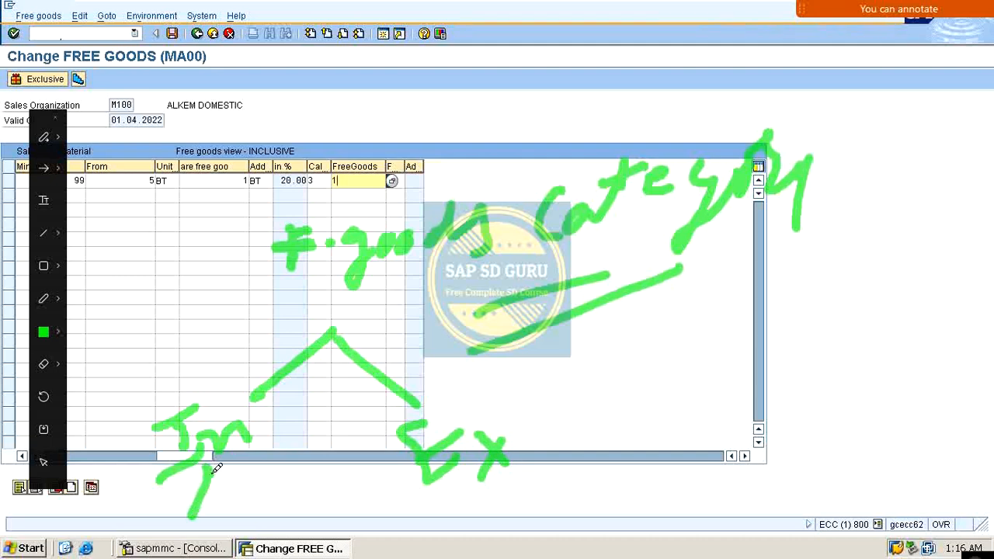
left_click_drag(214, 466, 267, 512)
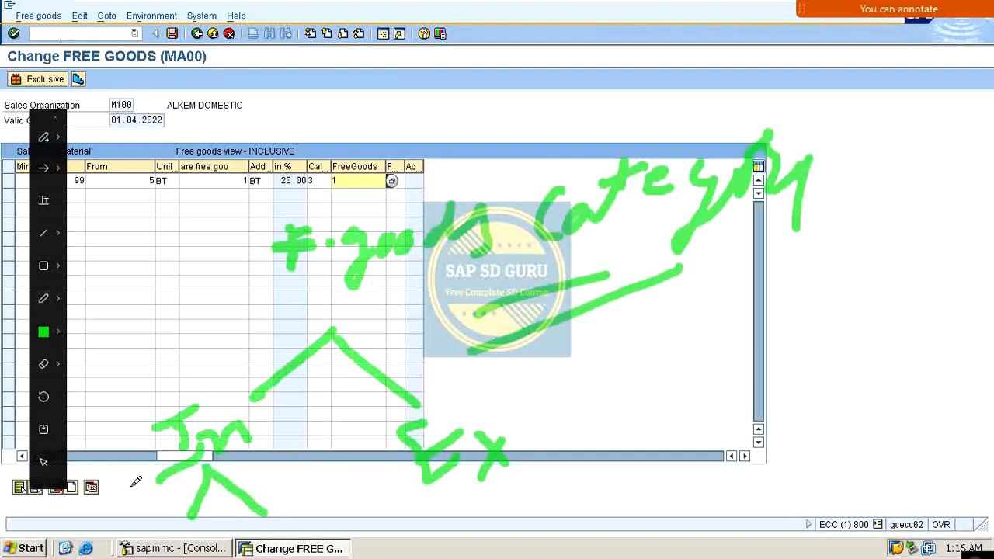
mouse_move(124, 502)
left_mouse_down()
mouse_move(140, 510)
mouse_move(144, 497)
left_mouse_up()
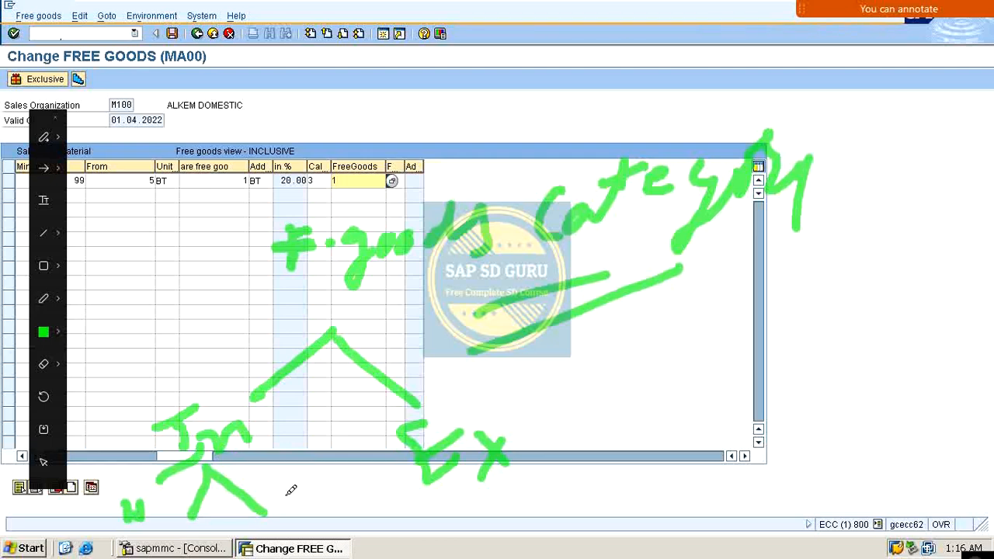
mouse_move(284, 489)
left_mouse_down()
mouse_move(299, 531)
mouse_move(331, 494)
mouse_move(366, 506)
left_mouse_up()
left_click(341, 511)
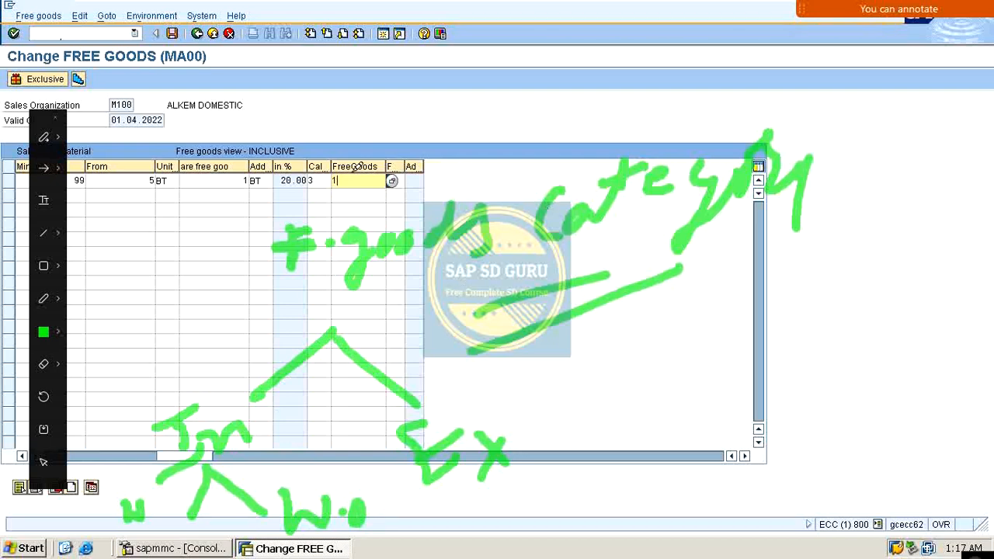
key("Escape")
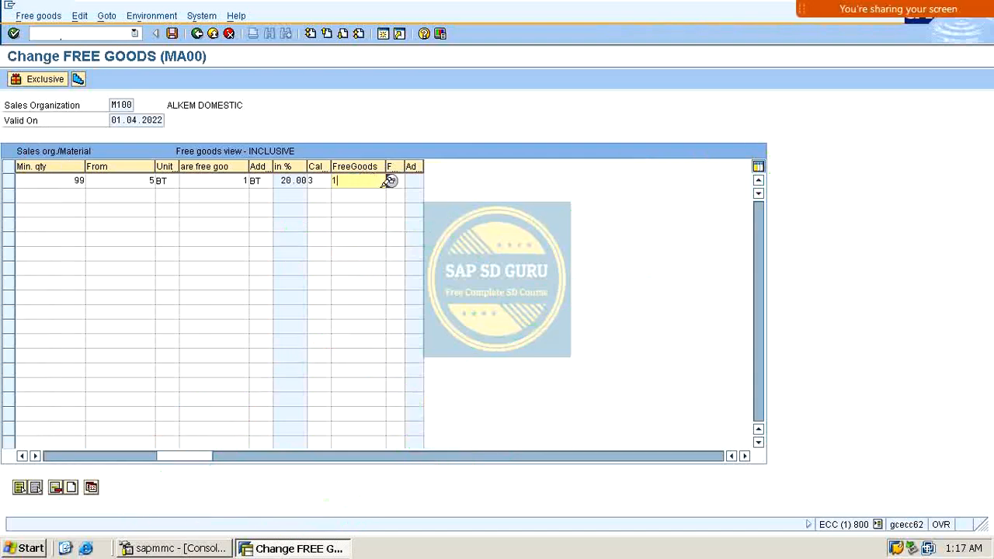
Examine the possible free goods categories for material X, from inclusive rebates to Exclusive, and close the list without choosing one
left_click(391, 182)
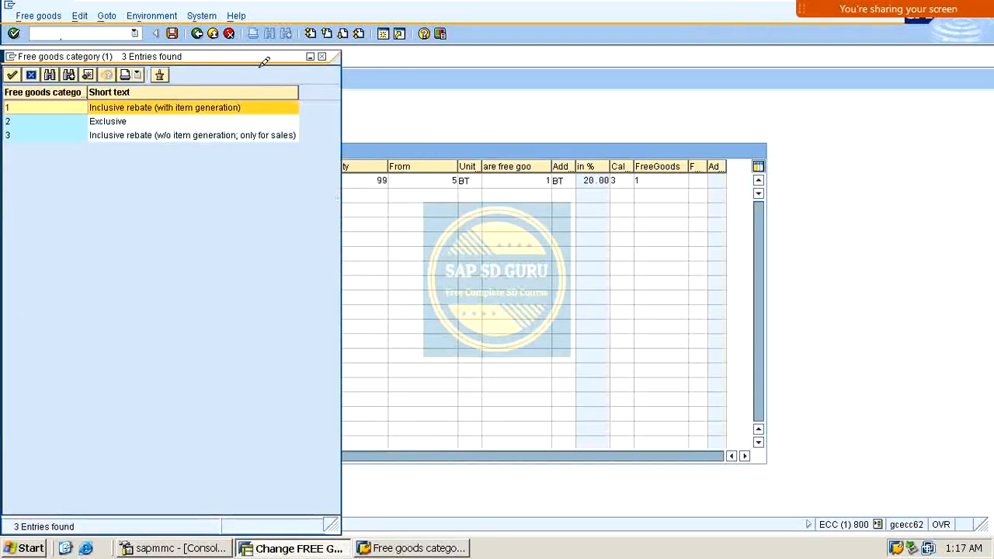
left_click_drag(260, 63, 721, 101)
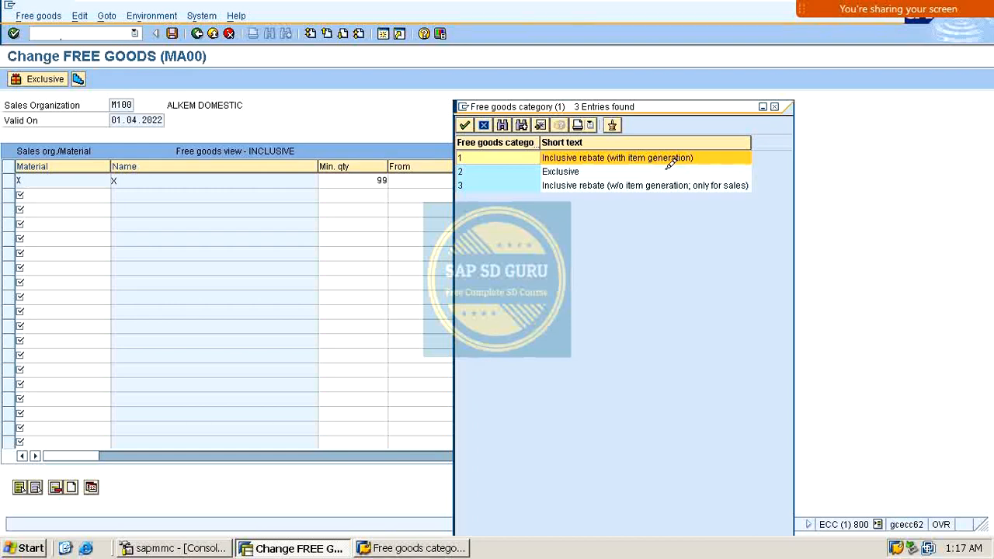
left_click(579, 170)
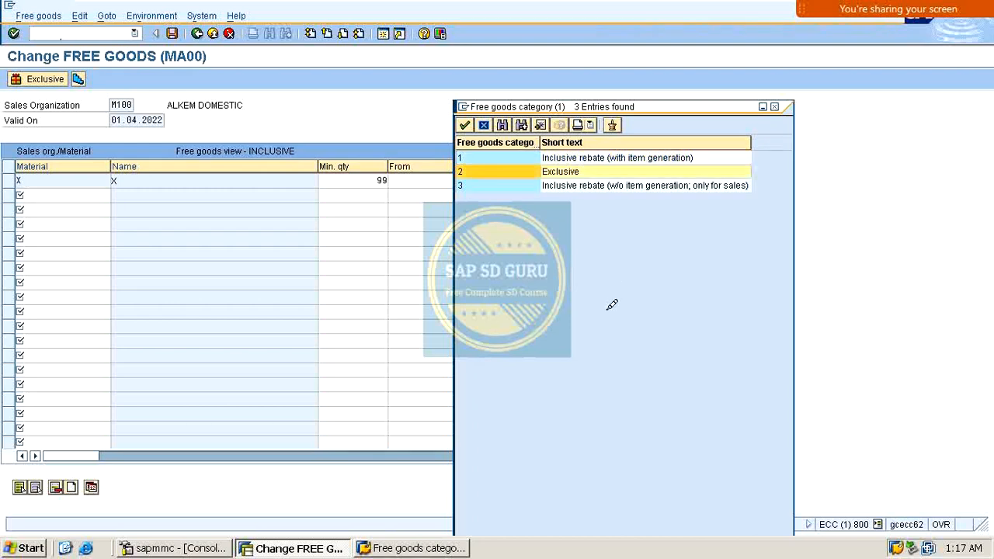
left_click(577, 186)
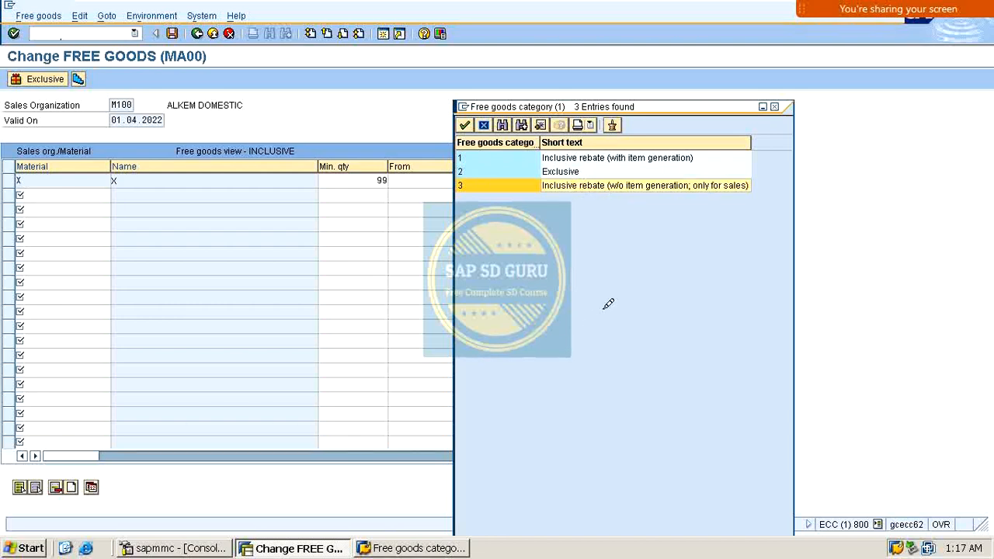
left_click(774, 106)
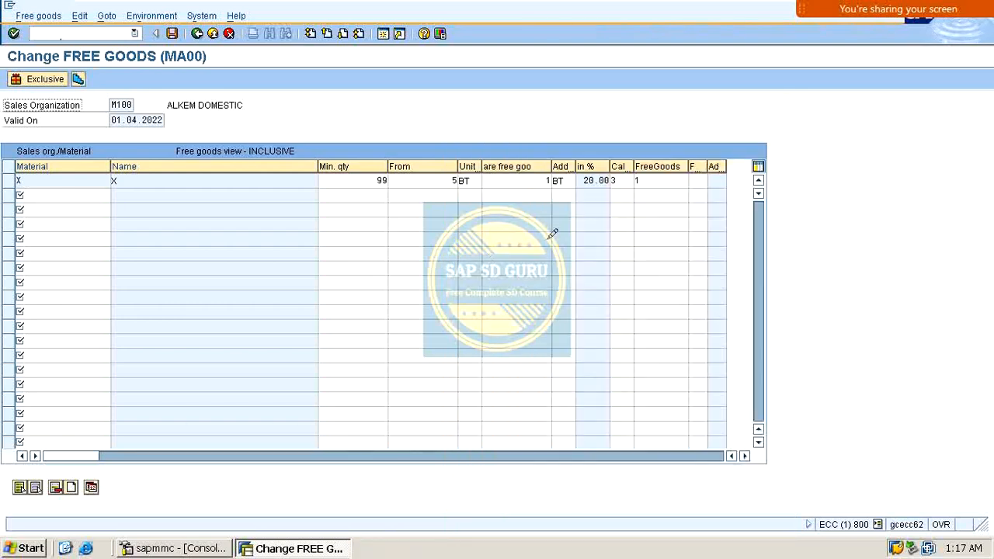
Widen the FGD column to show more of its heading and select its field in material X's row
left_click(667, 179)
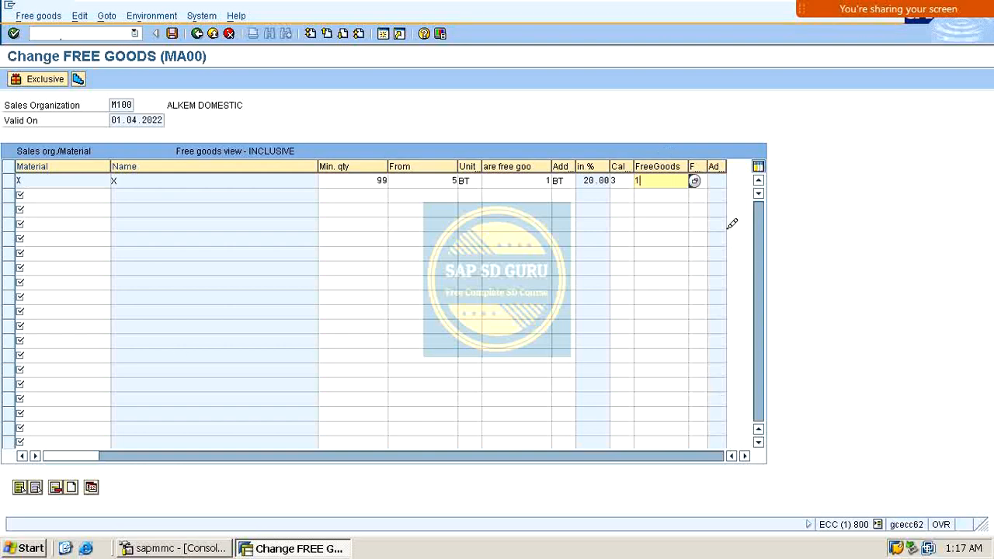
left_click(705, 163)
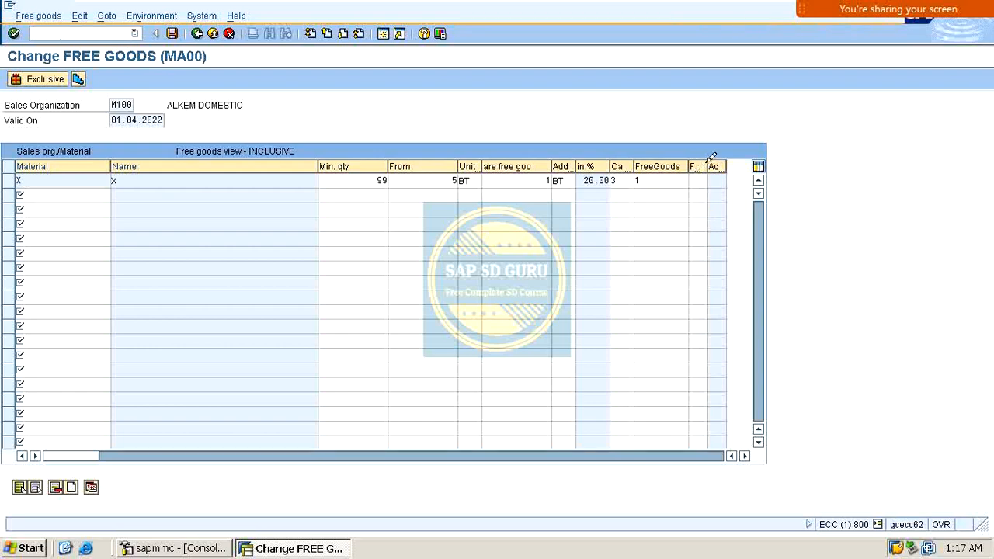
left_click_drag(708, 163, 718, 164)
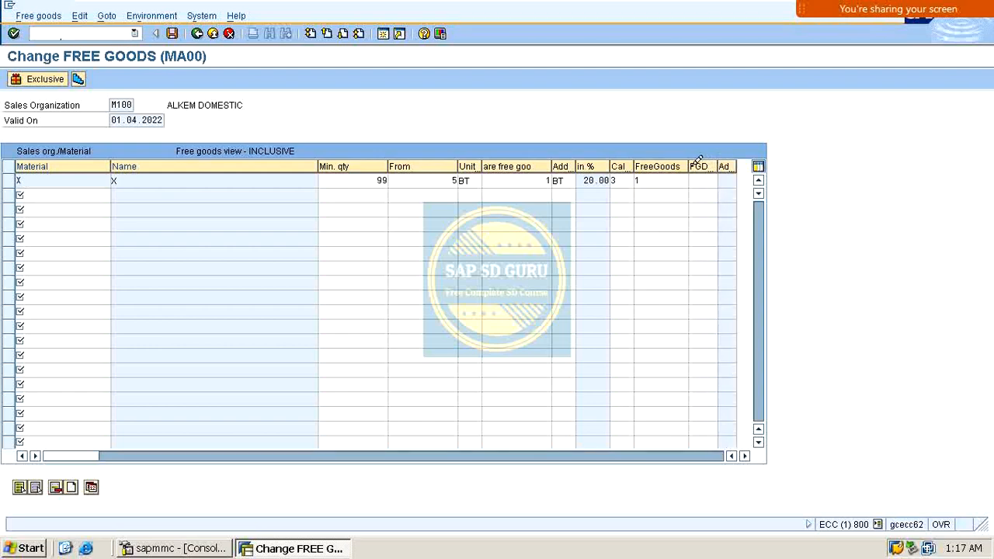
left_click(699, 178)
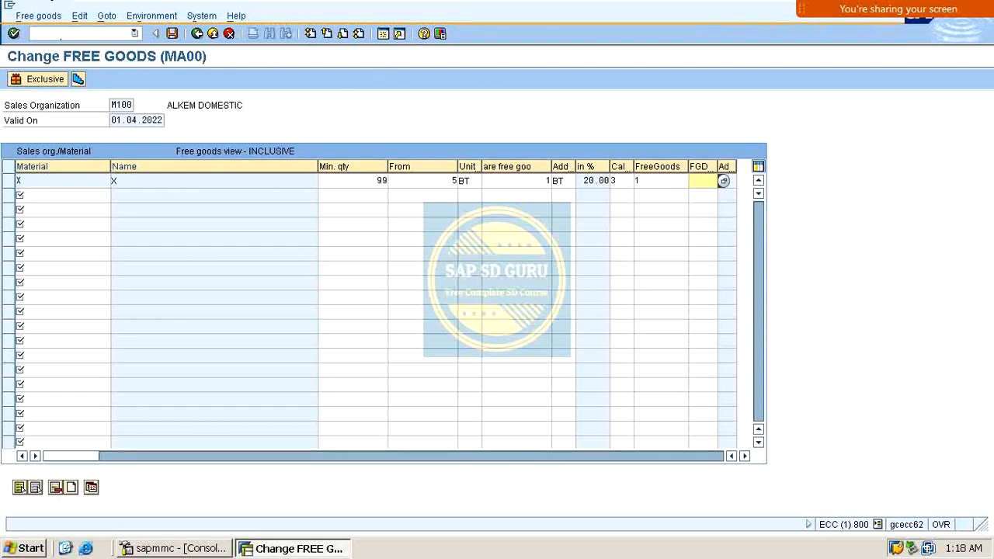
Annotate the shared screen with "X" above "y", joined by an L-shaped connector
left_click(900, 20)
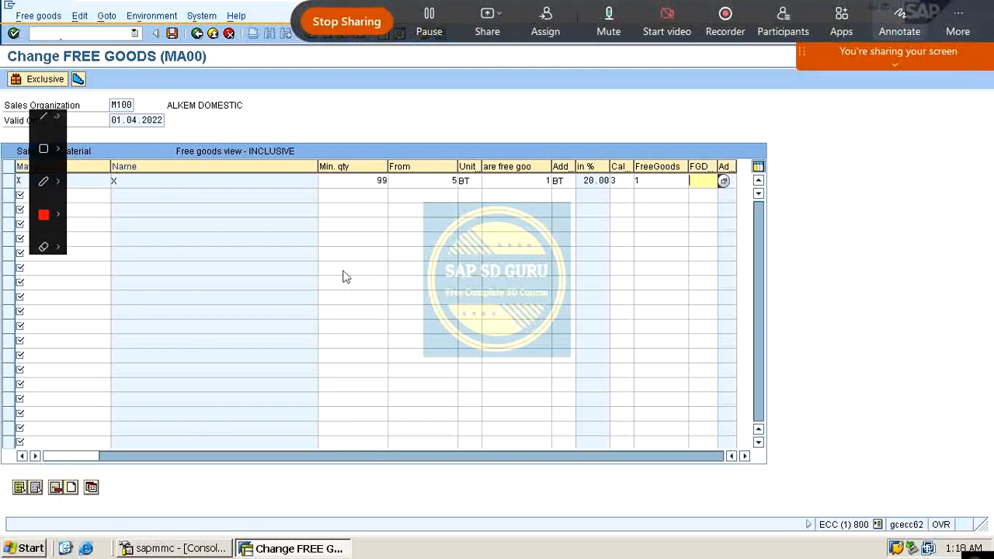
left_click_drag(216, 225, 254, 268)
left_click_drag(255, 237, 195, 284)
mouse_move(260, 275)
left_mouse_down()
mouse_move(254, 332)
mouse_move(325, 327)
mouse_move(386, 337)
mouse_move(376, 408)
mouse_move(417, 348)
left_mouse_up()
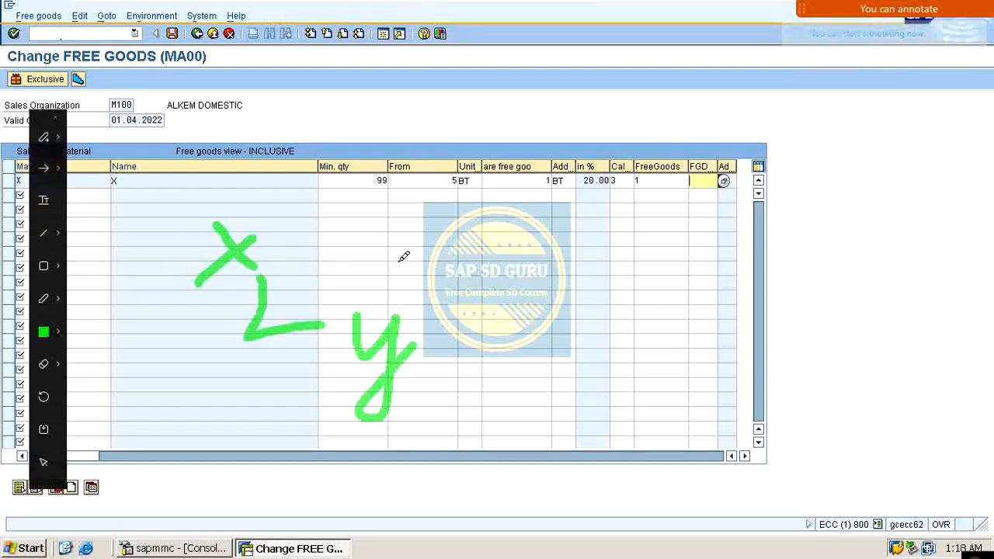
Draw an arrow from "X" to 100 and a dash from "y" to 50, and underline the 50
left_click_drag(399, 239, 521, 222)
left_click_drag(440, 330, 511, 316)
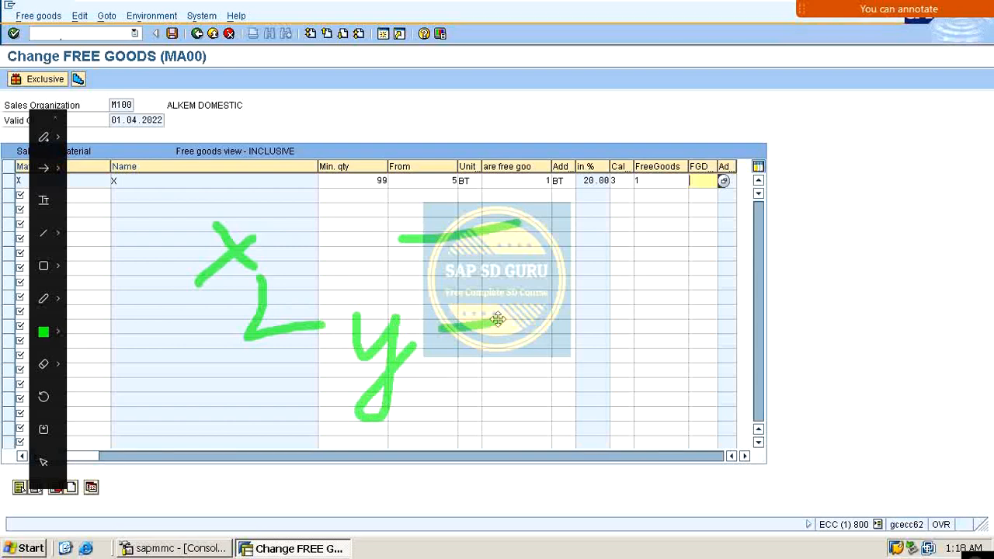
left_click_drag(503, 204, 509, 296)
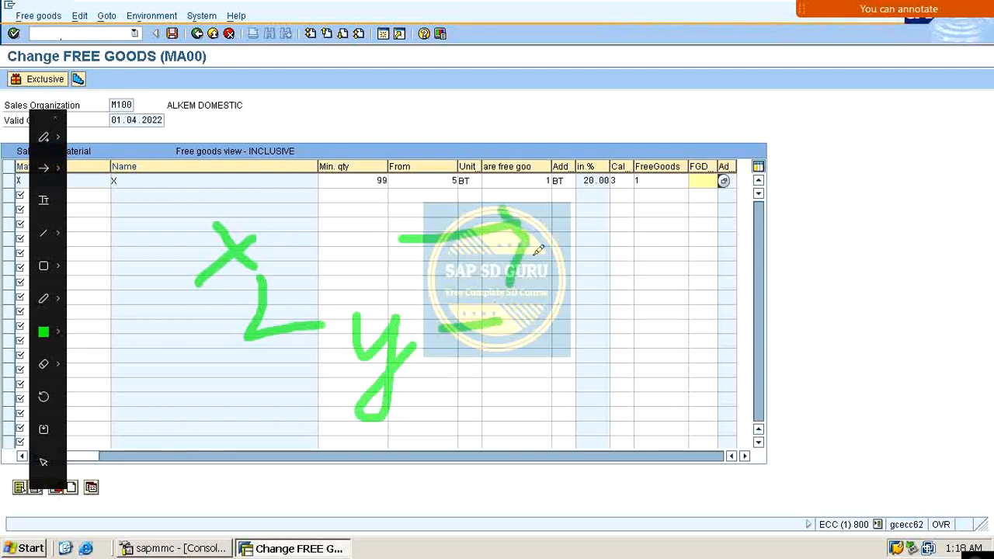
mouse_move(587, 118)
left_mouse_down()
mouse_move(588, 142)
mouse_move(633, 144)
left_mouse_up()
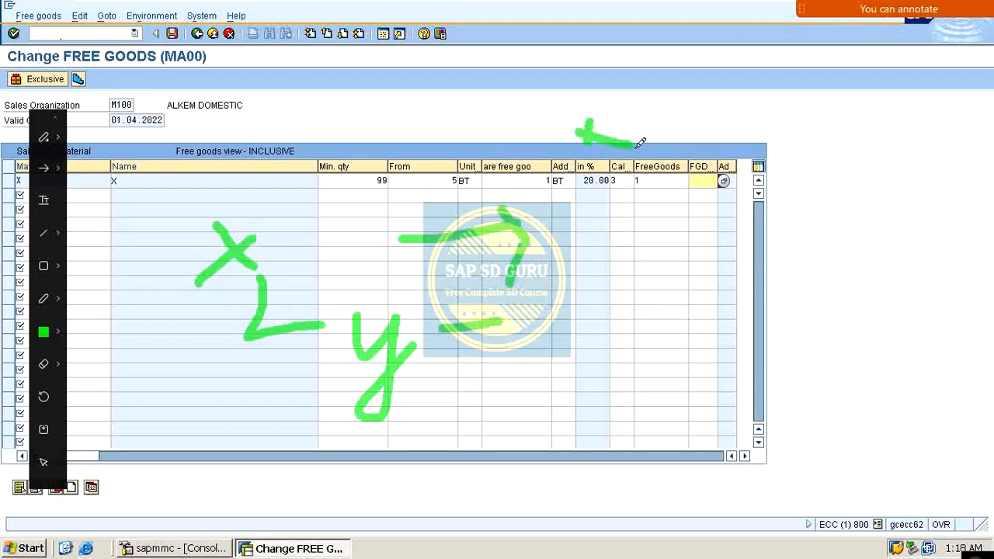
mouse_move(524, 228)
left_mouse_down()
mouse_move(548, 244)
mouse_move(590, 235)
mouse_move(609, 246)
mouse_move(626, 222)
left_mouse_up()
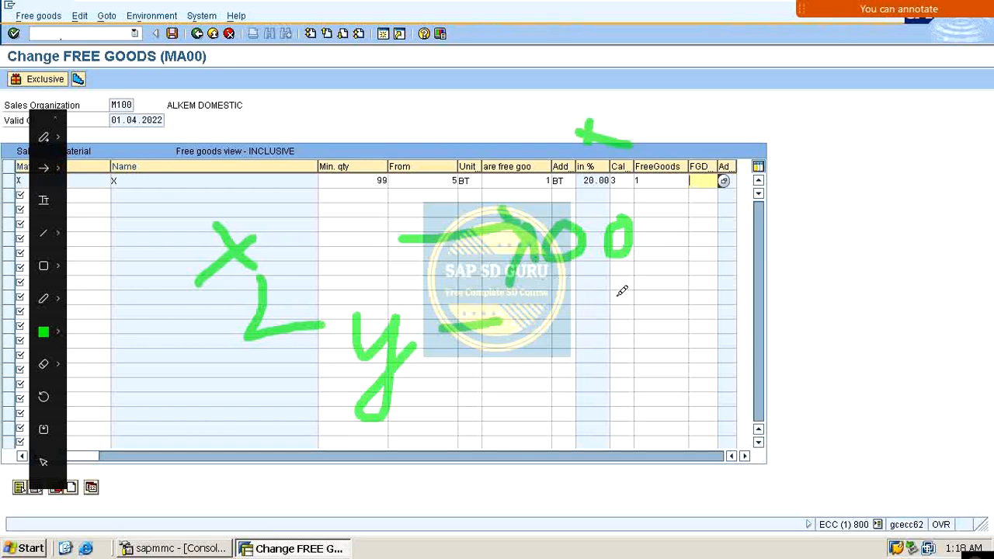
mouse_move(622, 291)
left_mouse_down()
mouse_move(628, 311)
mouse_move(576, 334)
left_mouse_up()
left_click_drag(666, 286, 664, 290)
left_click_drag(656, 351, 579, 403)
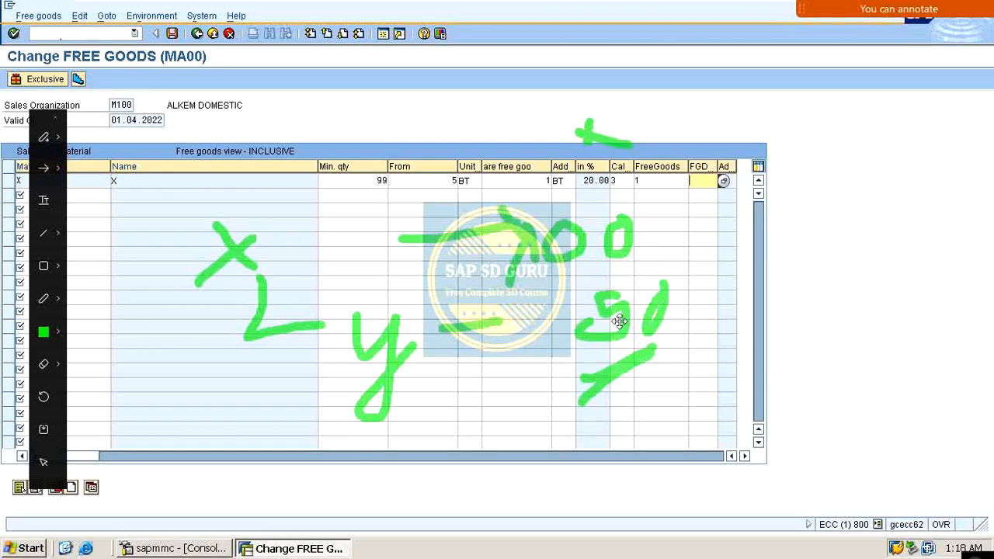
Separate 100 from 50 with a slanted line, loop around "X" and 100 with a tick beside it, and draw two lines beneath "y"
left_click_drag(619, 321, 628, 311)
left_click_drag(567, 284, 744, 212)
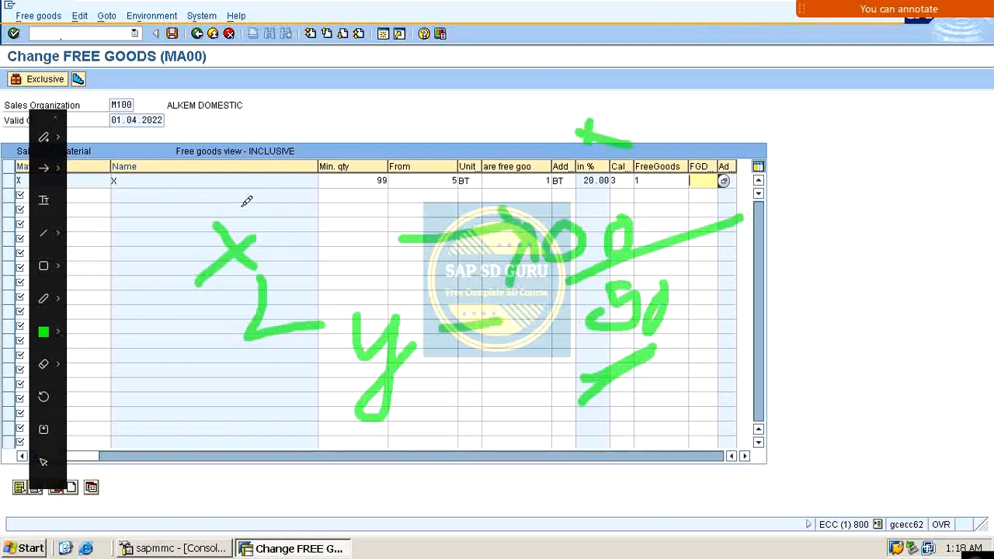
mouse_move(266, 184)
left_mouse_down()
mouse_move(243, 182)
mouse_move(231, 281)
mouse_move(622, 261)
mouse_move(682, 143)
mouse_move(391, 151)
mouse_move(257, 184)
left_mouse_up()
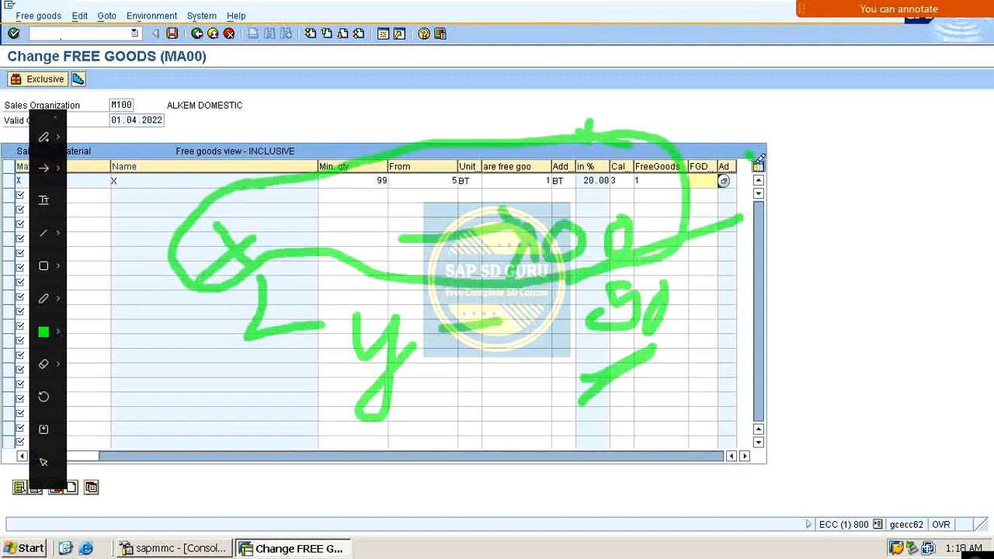
left_click_drag(746, 154, 829, 100)
left_click_drag(408, 448, 534, 417)
left_click_drag(353, 481, 615, 428)
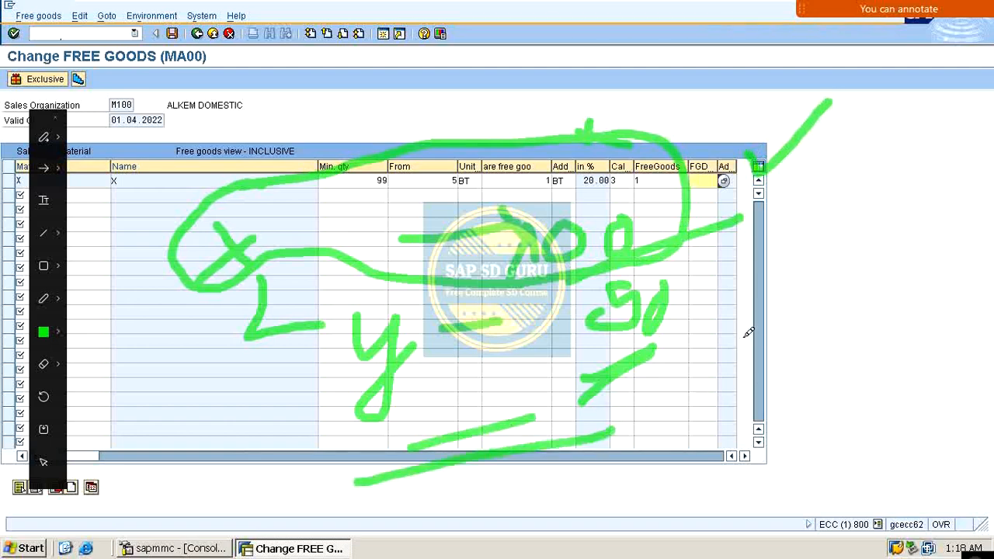
Add tick marks beside the 50, "y" and "X", draw more lines beneath "y", and clear all annotations from the shared screen
left_click_drag(724, 299, 990, 174)
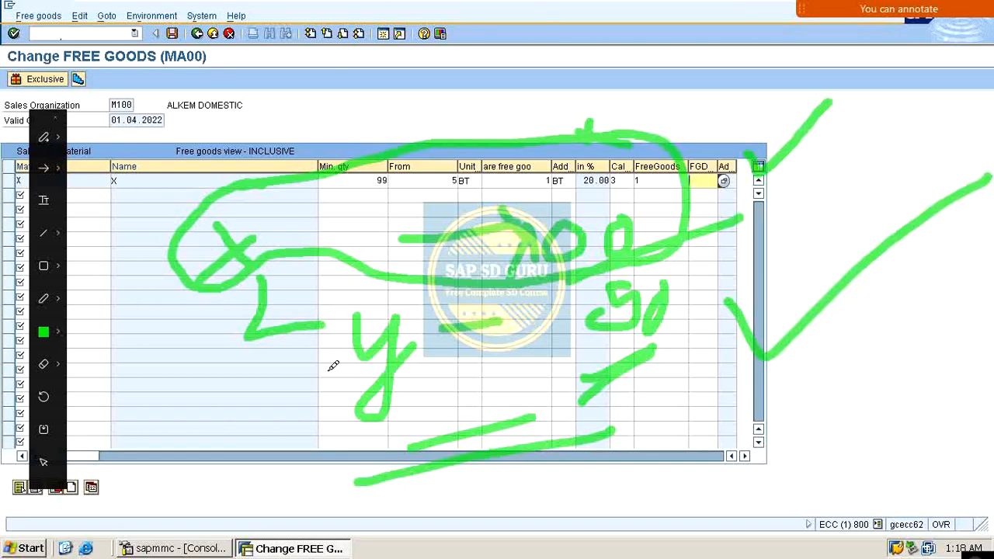
mouse_move(286, 375)
left_mouse_down()
mouse_move(339, 371)
mouse_move(396, 319)
left_mouse_up()
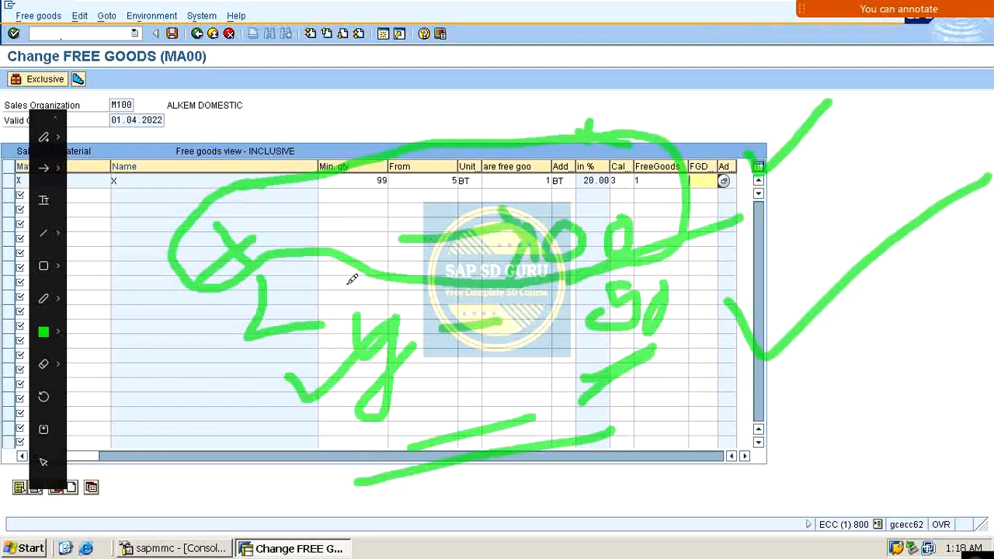
mouse_move(311, 206)
left_mouse_down()
mouse_move(336, 212)
mouse_move(469, 107)
left_mouse_up()
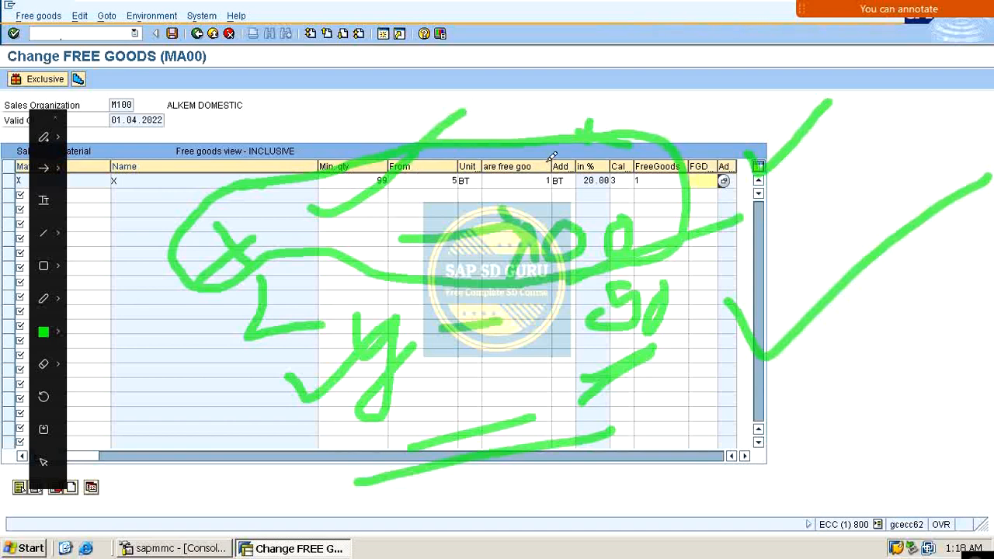
mouse_move(428, 426)
left_mouse_down()
mouse_move(250, 469)
mouse_move(374, 437)
left_mouse_up()
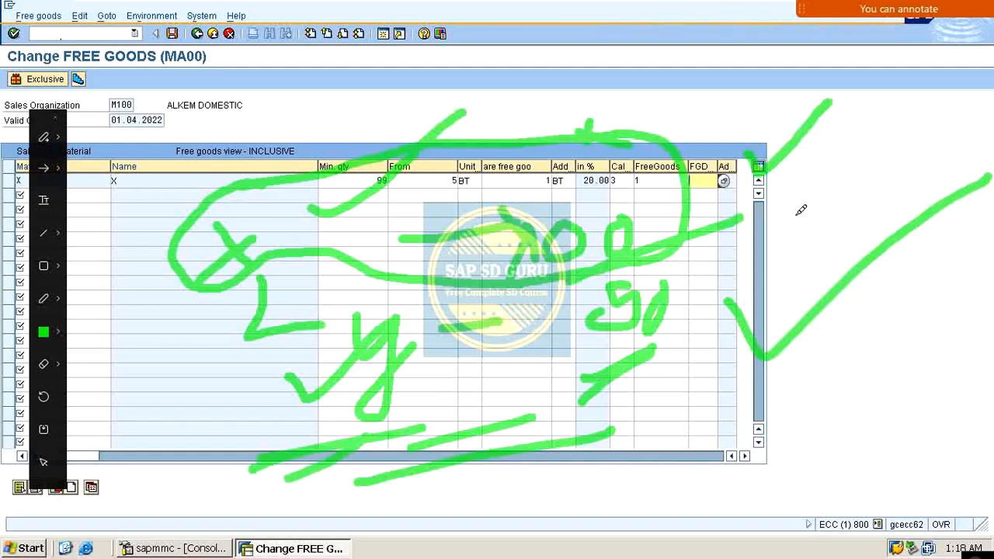
key("Escape")
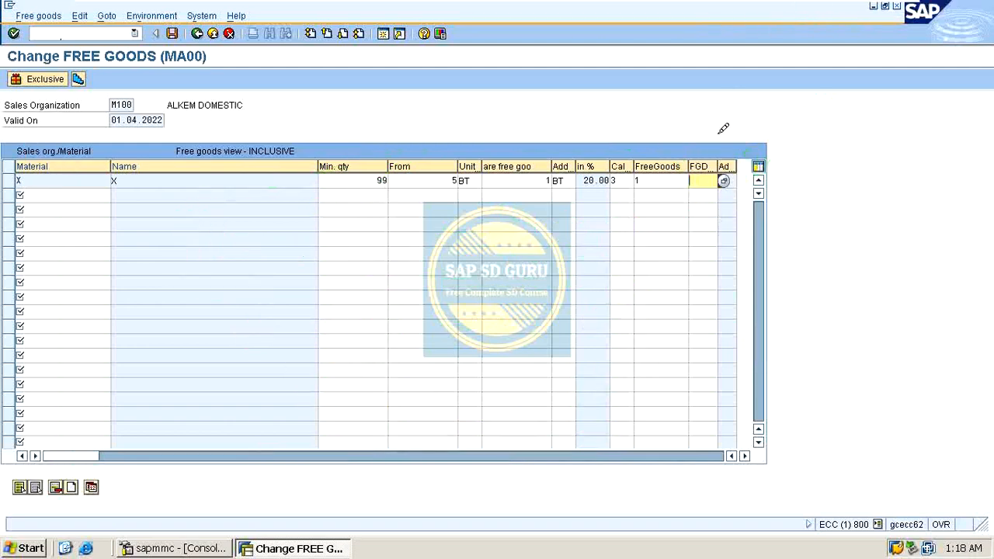
Examine the free goods delivery control options for material X, including proportional delivery E, and close the list without choosing one
left_click(723, 181)
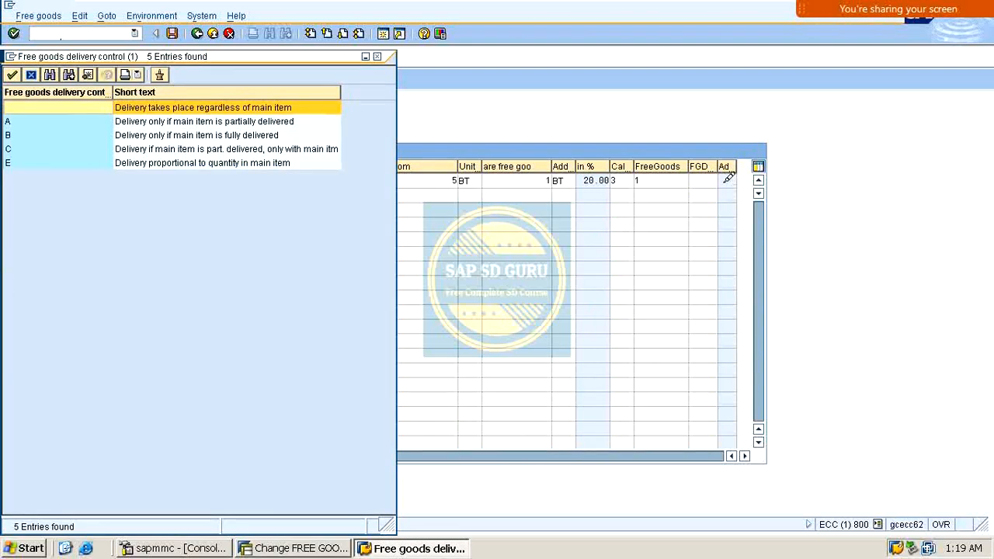
left_click(26, 161)
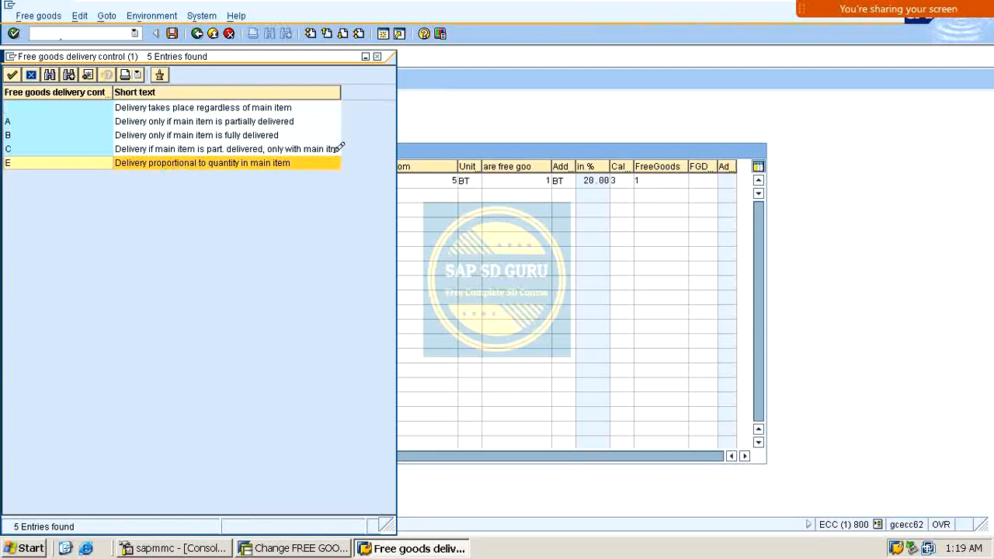
left_click(376, 56)
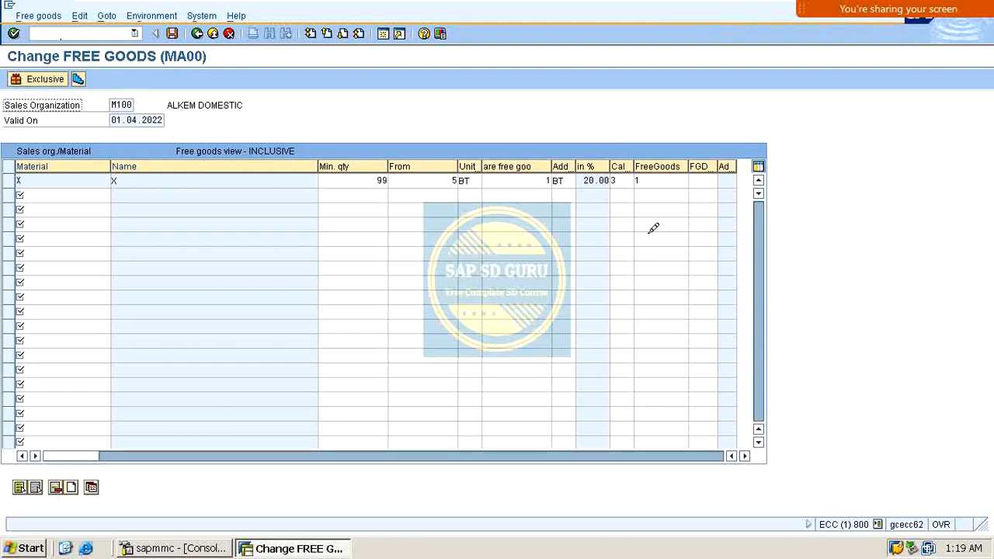
left_click(709, 168)
left_click(660, 385)
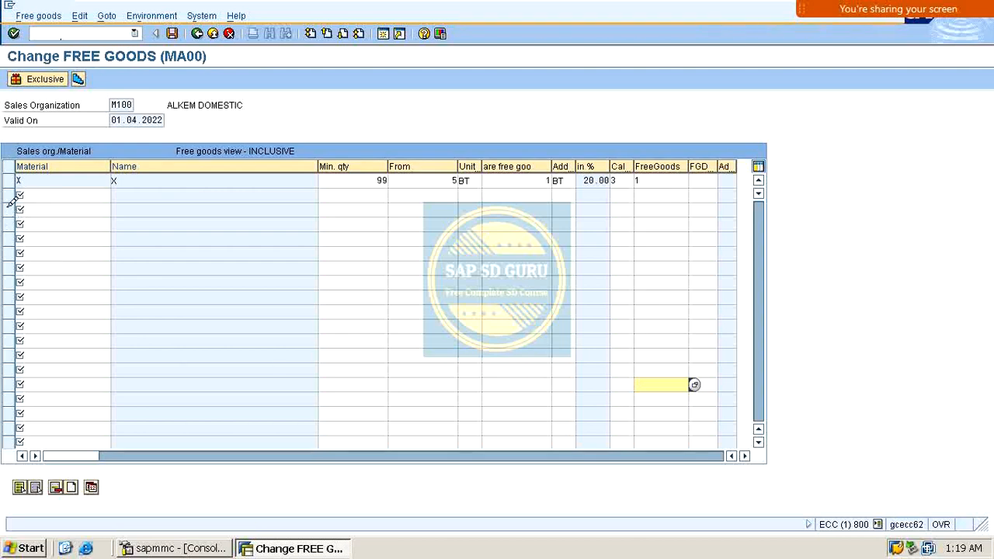
Delete material X's free goods record, confirm the deletion, and save the condition records
left_click(9, 179)
left_click(40, 78)
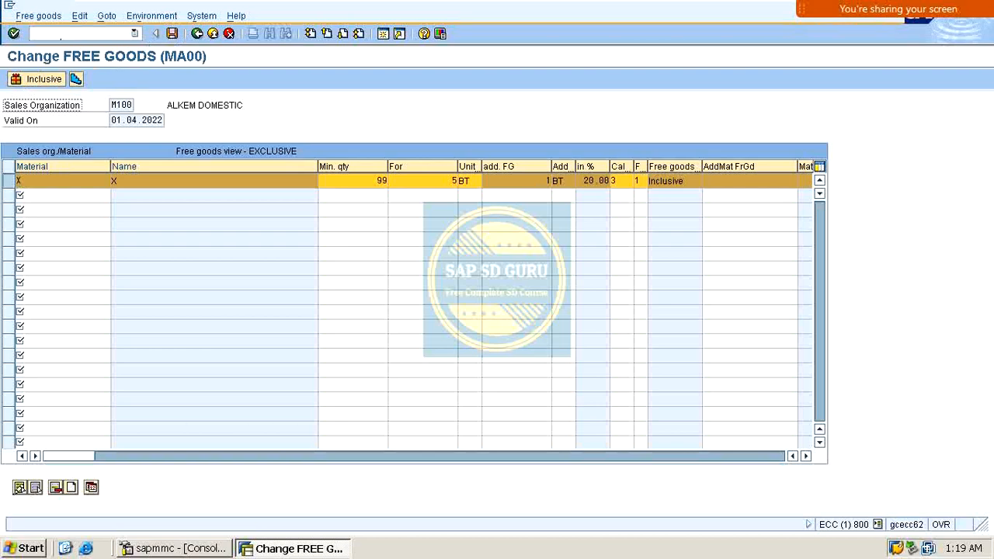
left_click(56, 487)
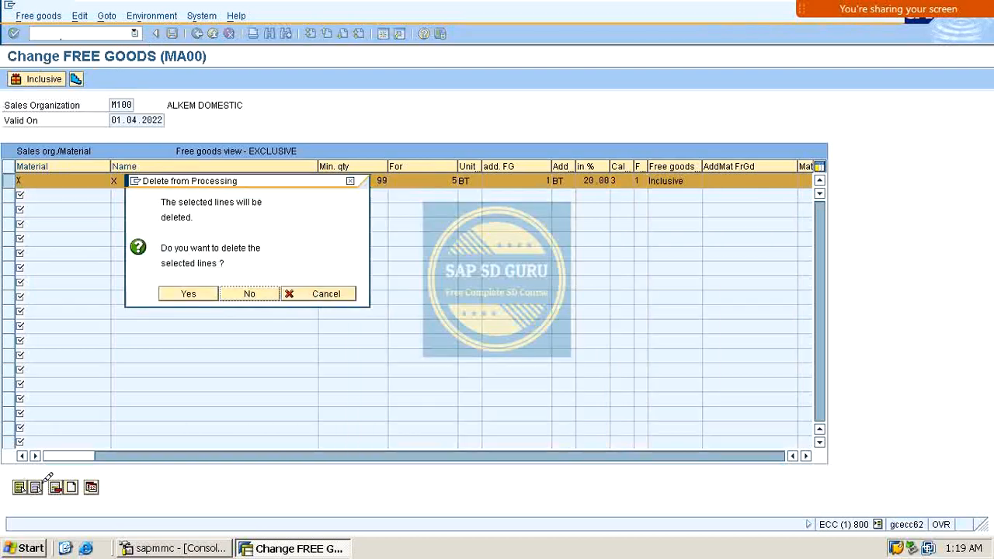
left_click(190, 292)
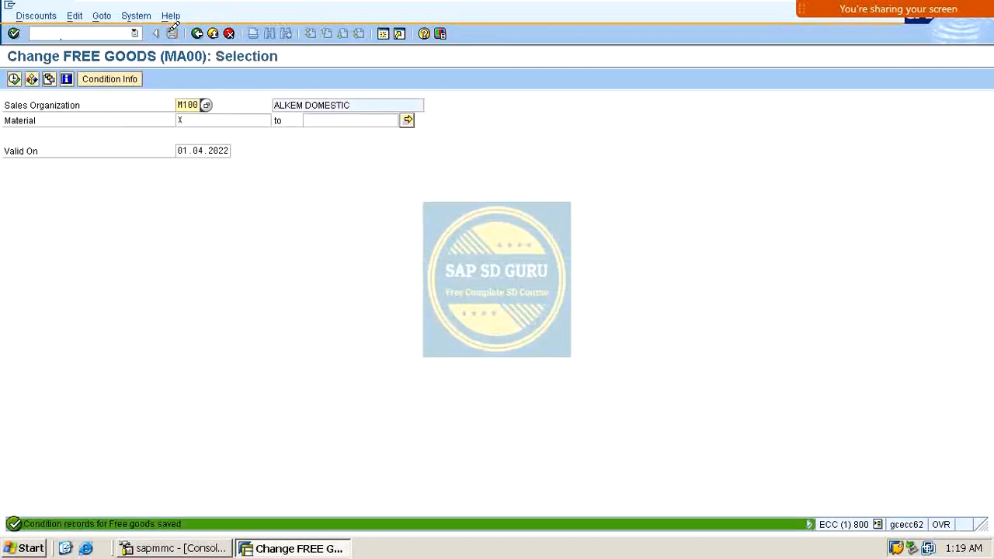
left_click(173, 33)
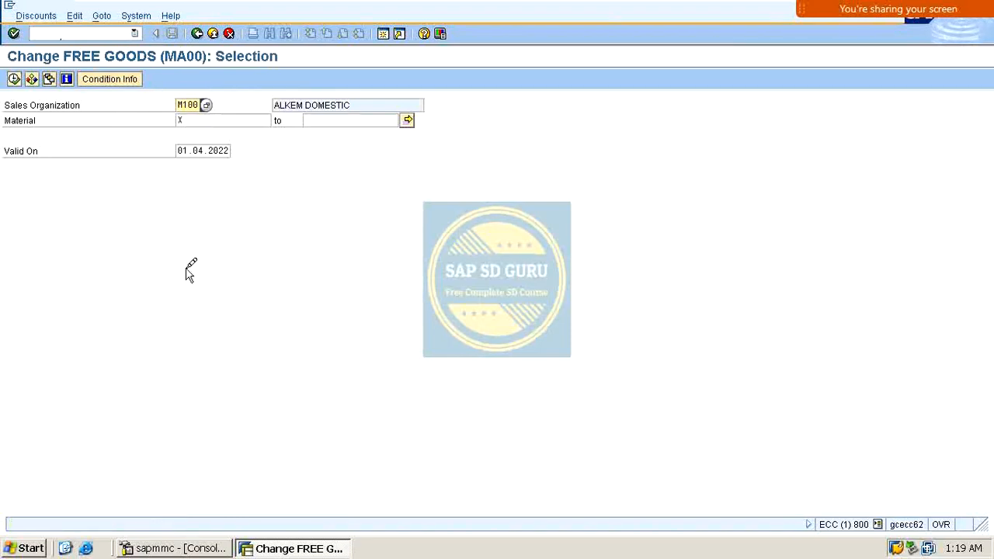
Open free goods determination creation for discount type MA00 with the Sales org./Material key combination
left_click(108, 28)
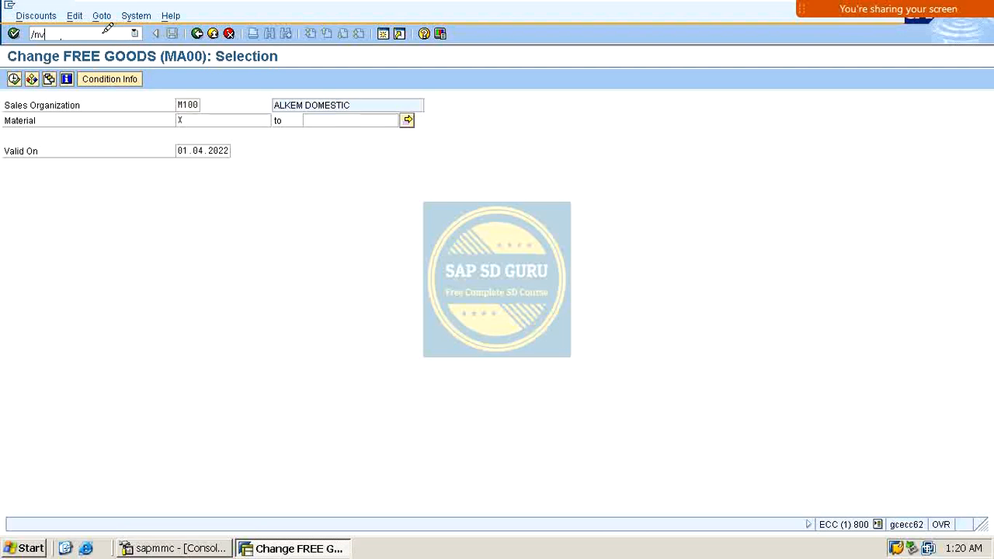
key("Return")
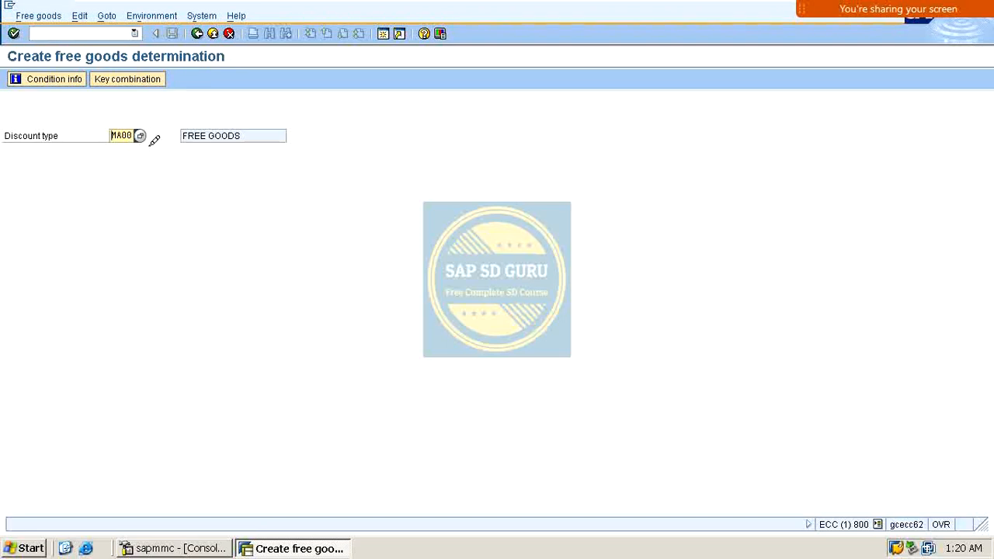
key("Return")
left_click(101, 230)
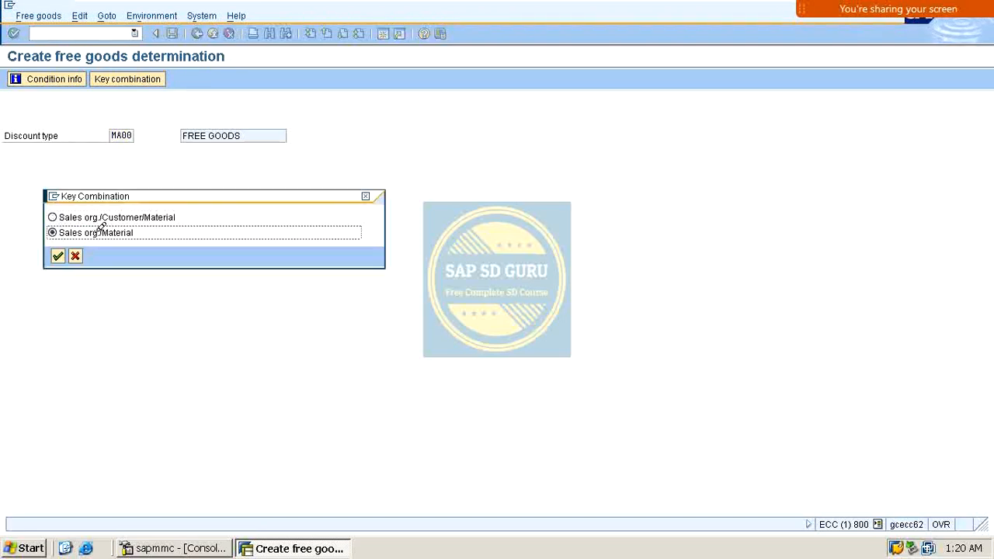
key("Return")
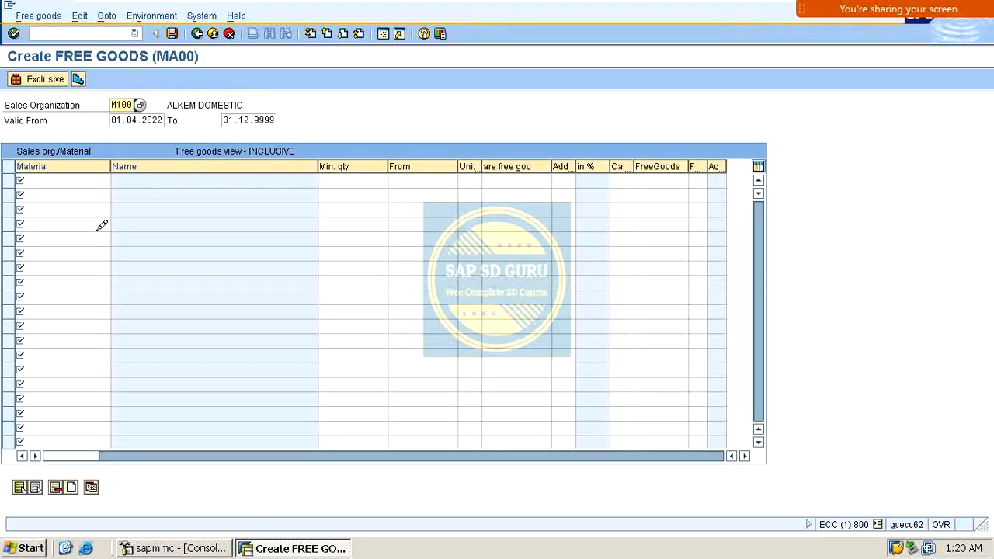
Enter an inclusive record for material X with minimum quantity 100 and 1 BT free from every 20 BT
left_click(68, 176)
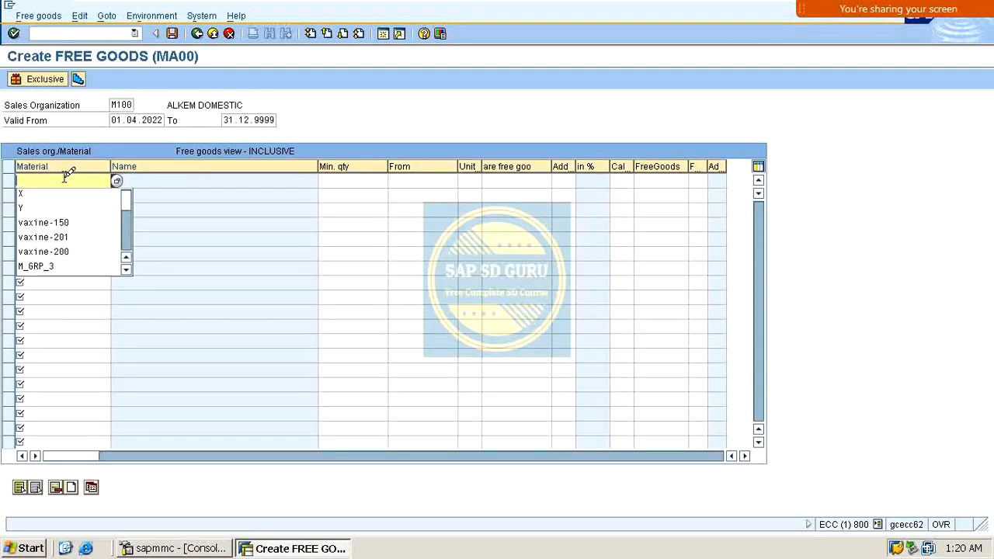
type("X")
key("Return")
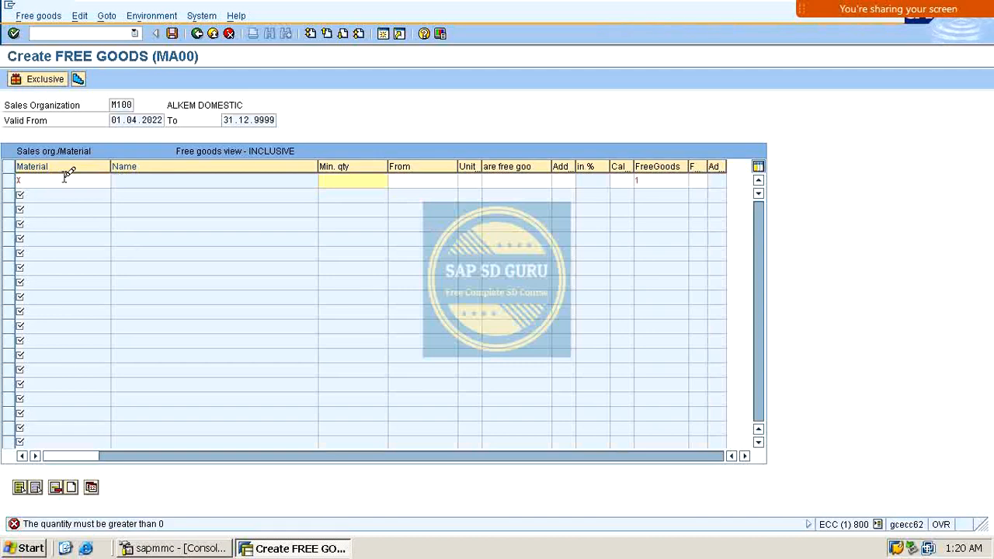
key("Return")
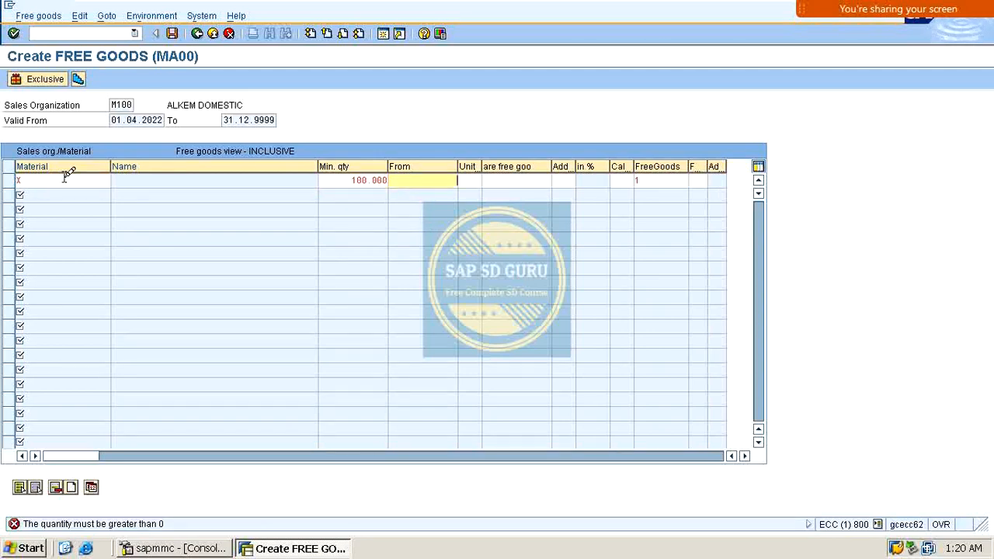
key("Return")
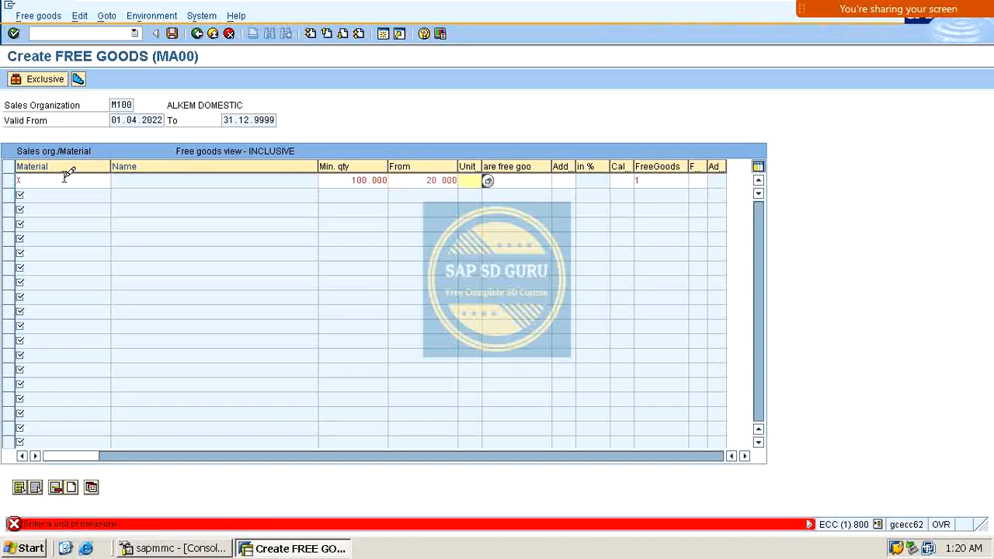
type("bt")
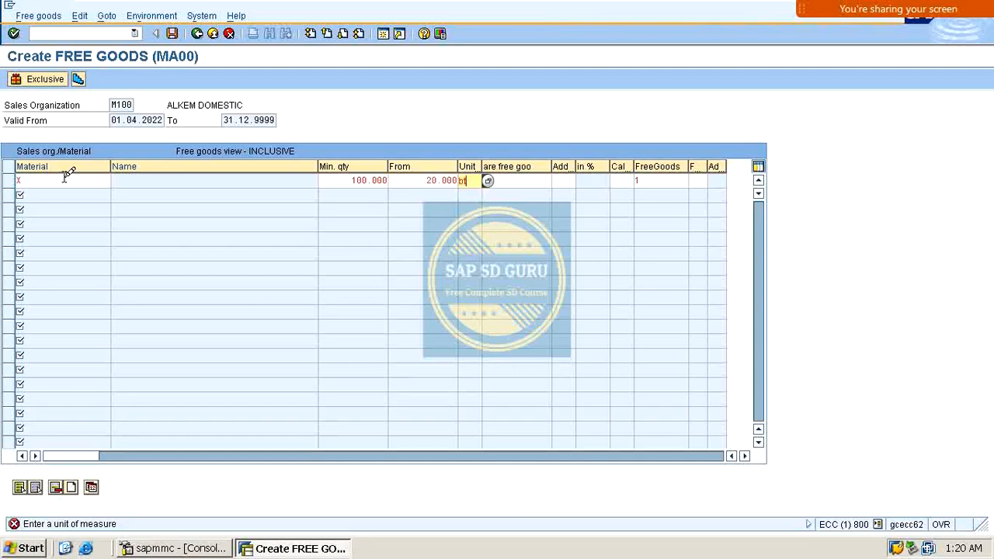
key("Return")
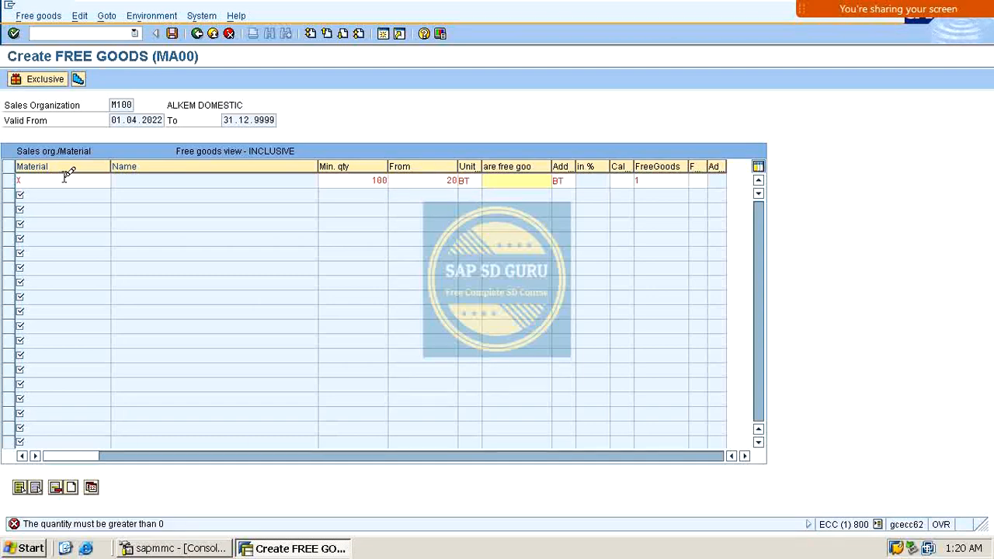
type("1")
key("Return")
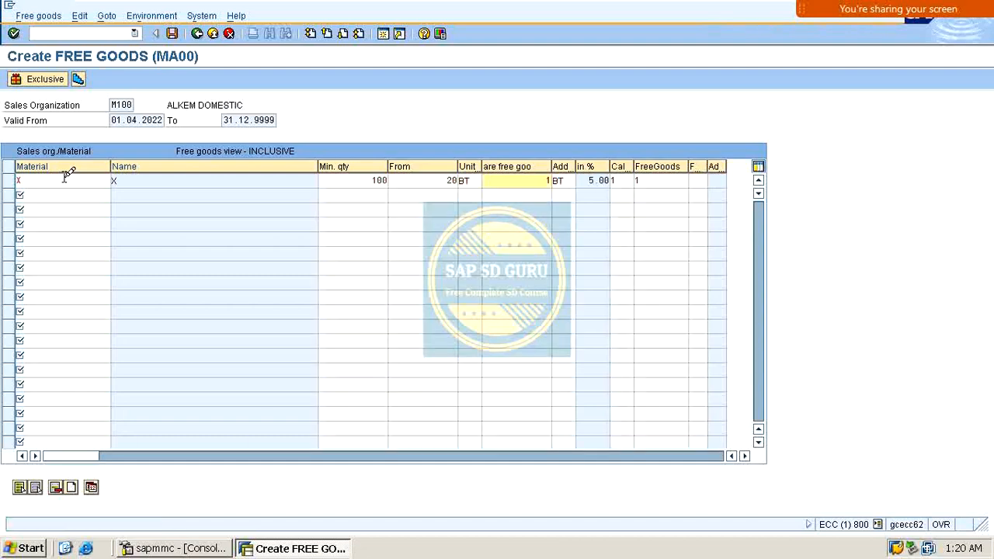
Select material X's row and compare the inclusive and exclusive free goods views, finishing in the exclusive view
left_click(7, 180)
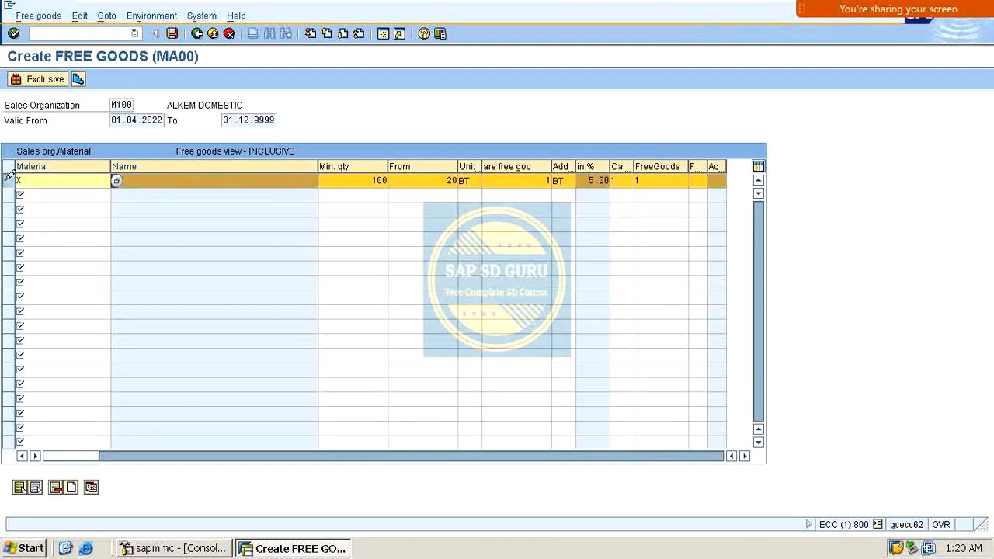
left_click(46, 81)
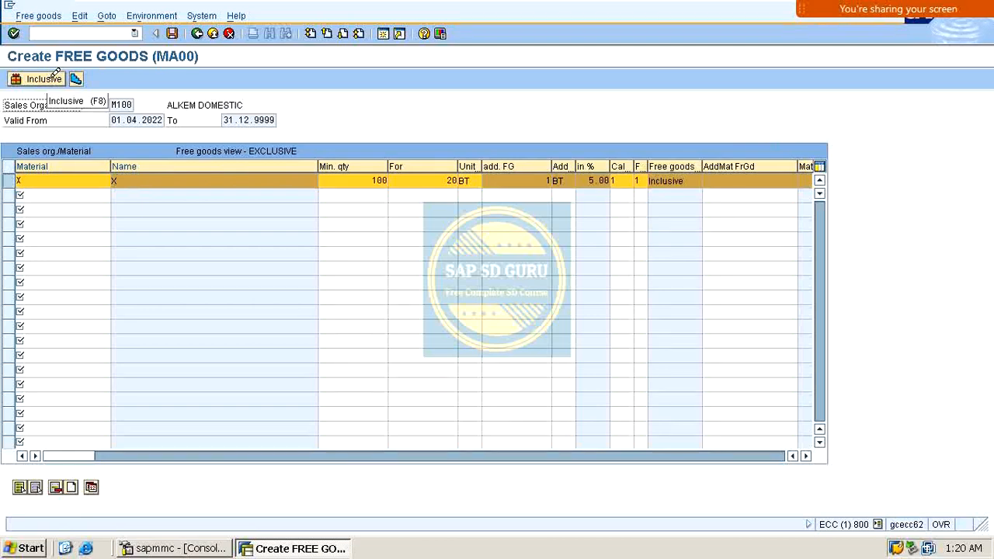
left_click(54, 76)
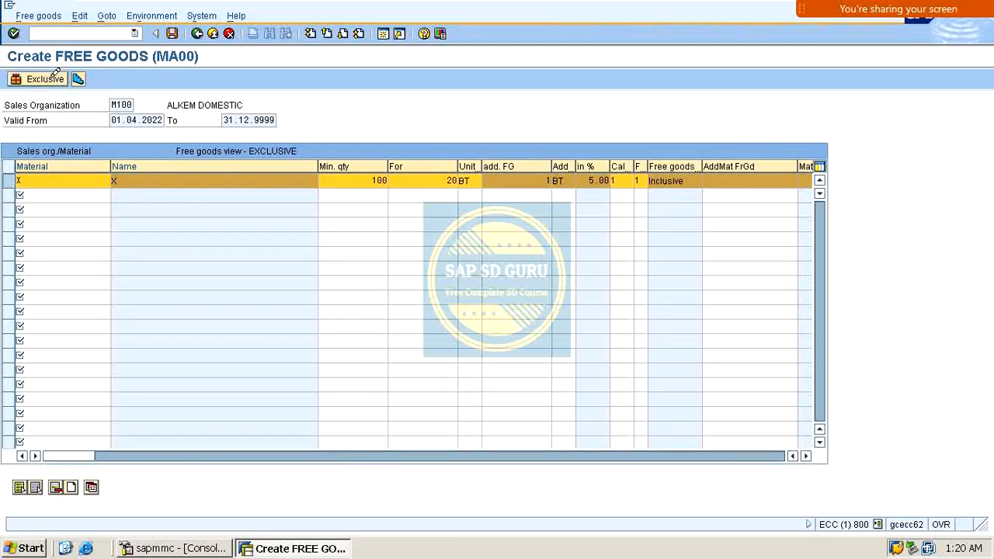
left_click(54, 76)
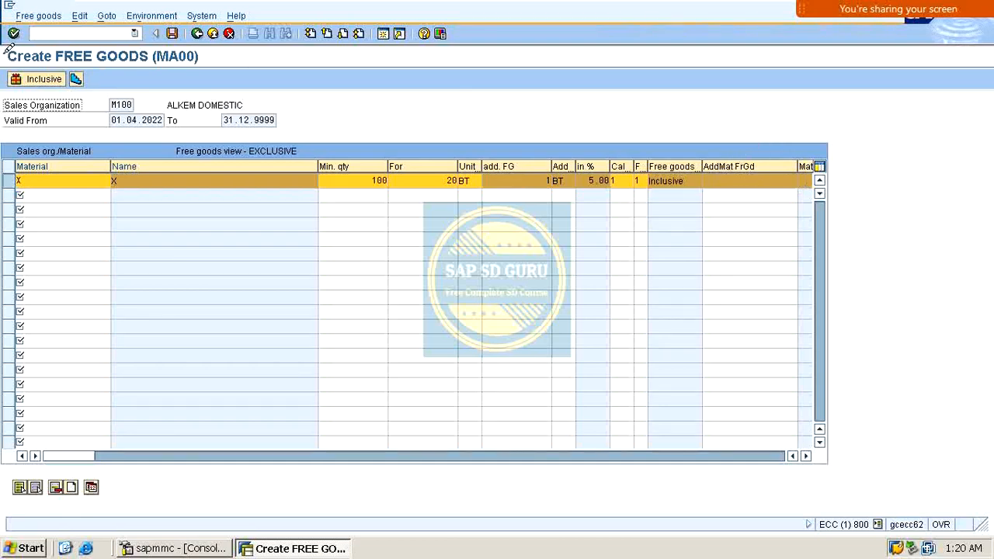
left_click(36, 74)
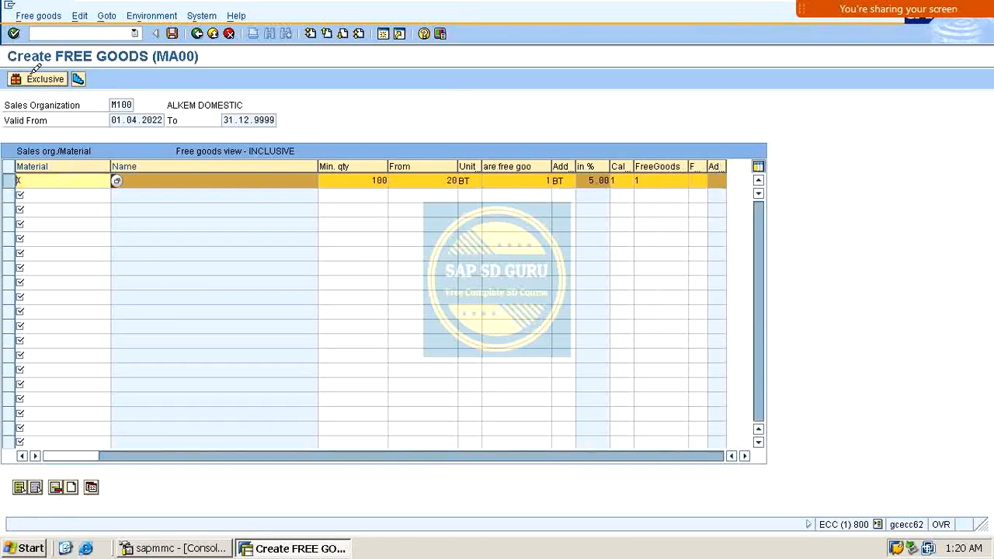
left_click(35, 74)
left_click(35, 70)
left_click(35, 70)
left_click(34, 70)
left_click(35, 69)
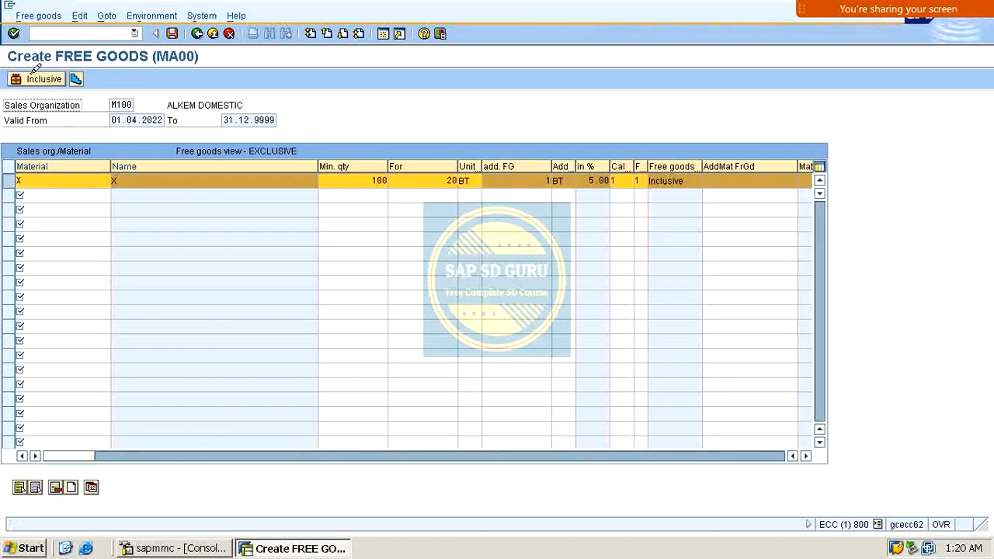
left_click(35, 70)
left_click(35, 69)
left_click(35, 70)
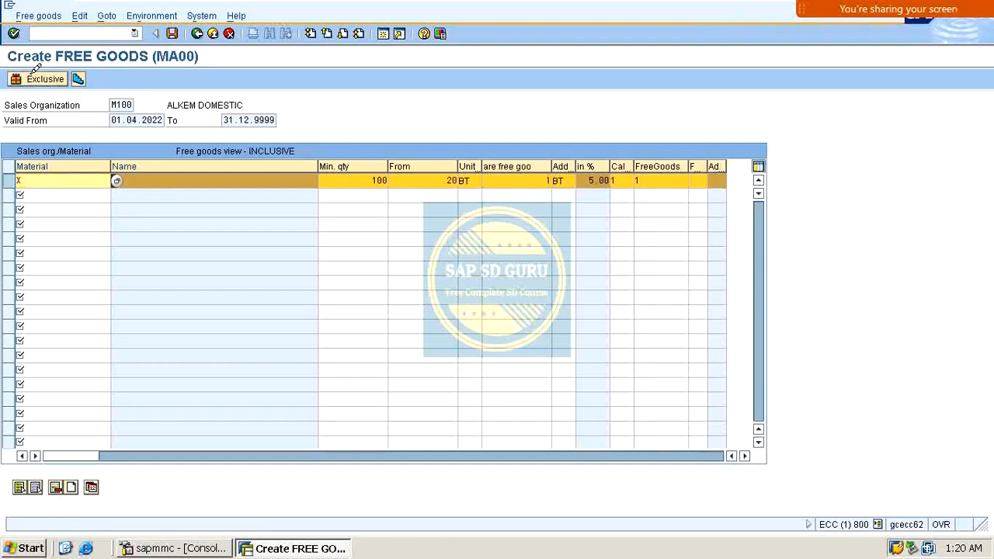
left_click(35, 70)
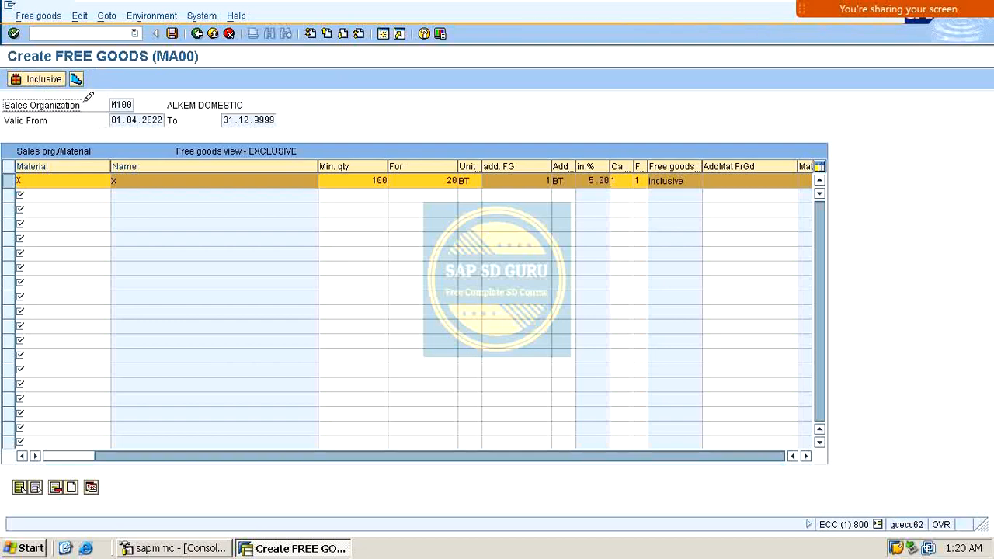
Change the free goods category of material X's record to 2 (Exclusive)
left_click(808, 458)
left_click(809, 457)
left_click(808, 458)
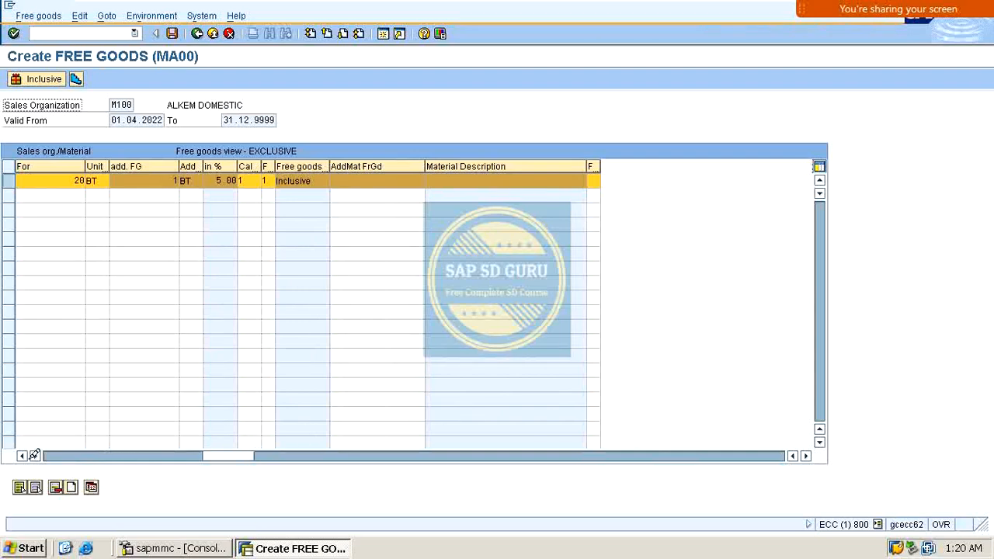
left_click(34, 455)
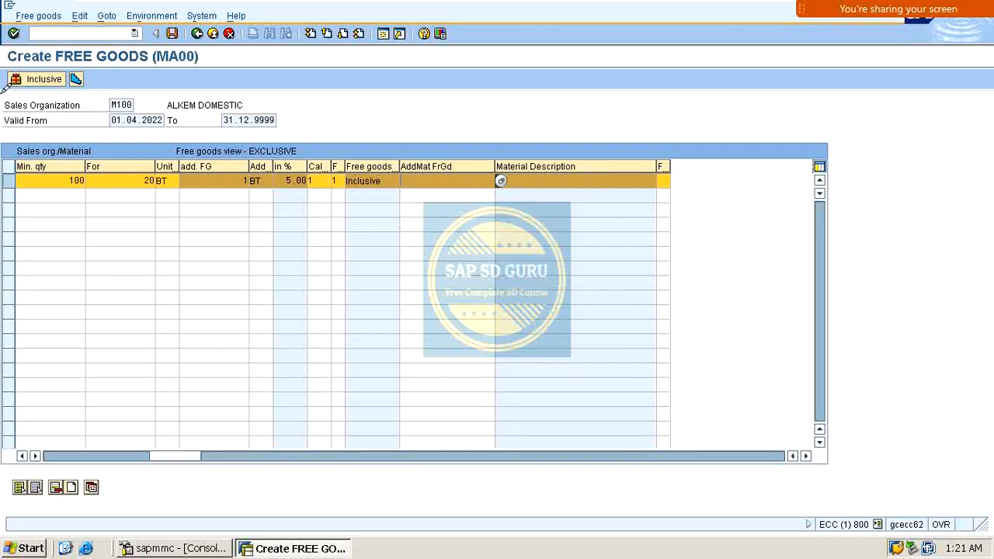
left_click(8, 179)
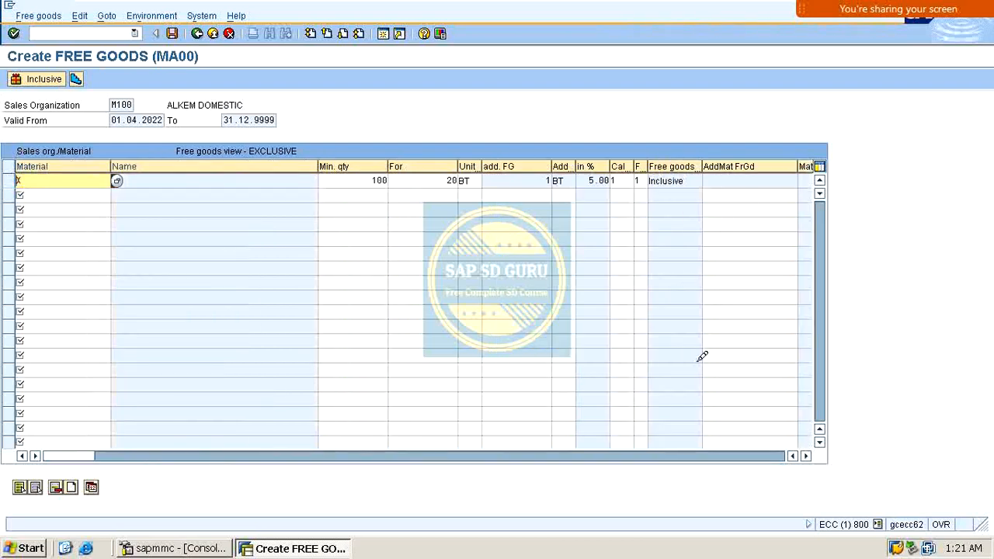
key("Return")
left_click(640, 180)
key("F4")
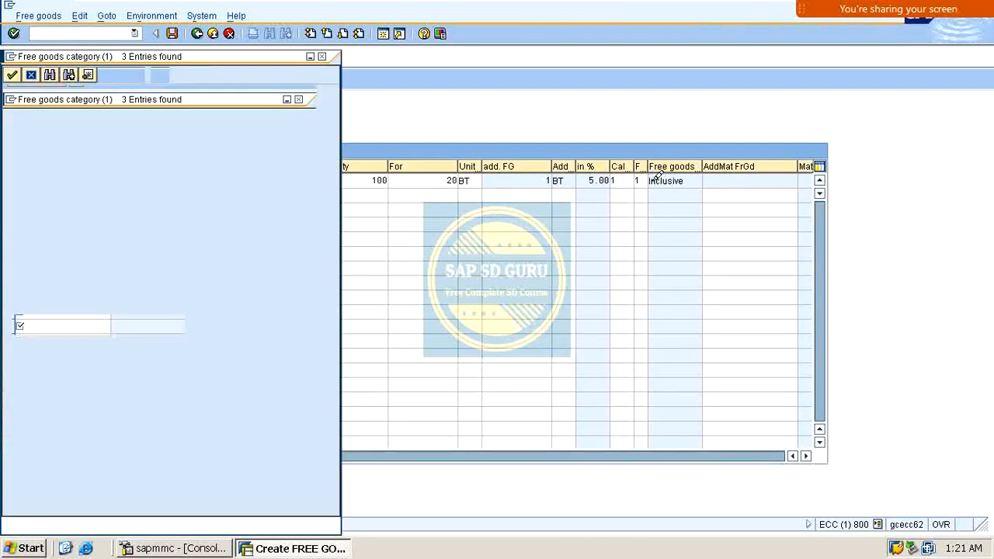
double_click(97, 122)
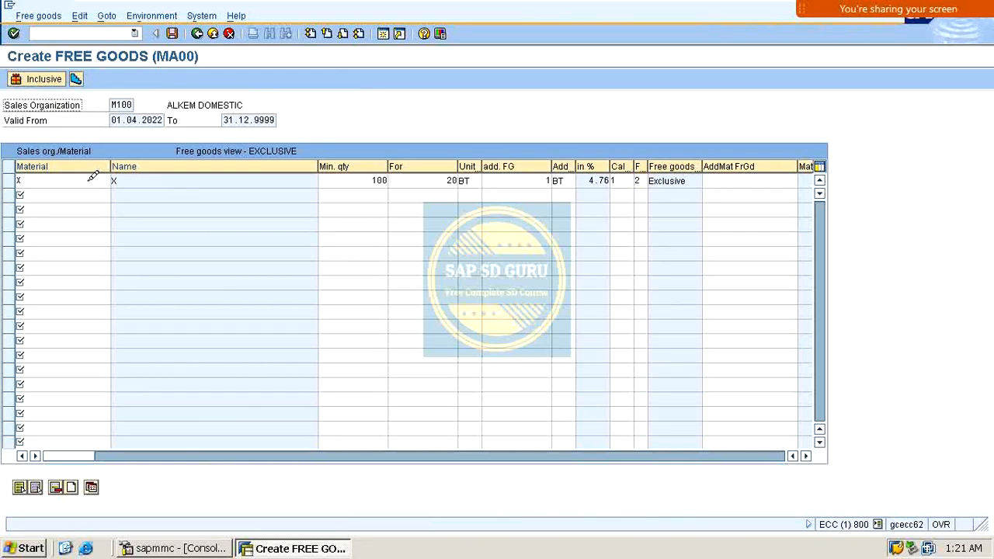
Enter Y as the additional free goods material in X's exclusive record and save the condition records
left_click(768, 179)
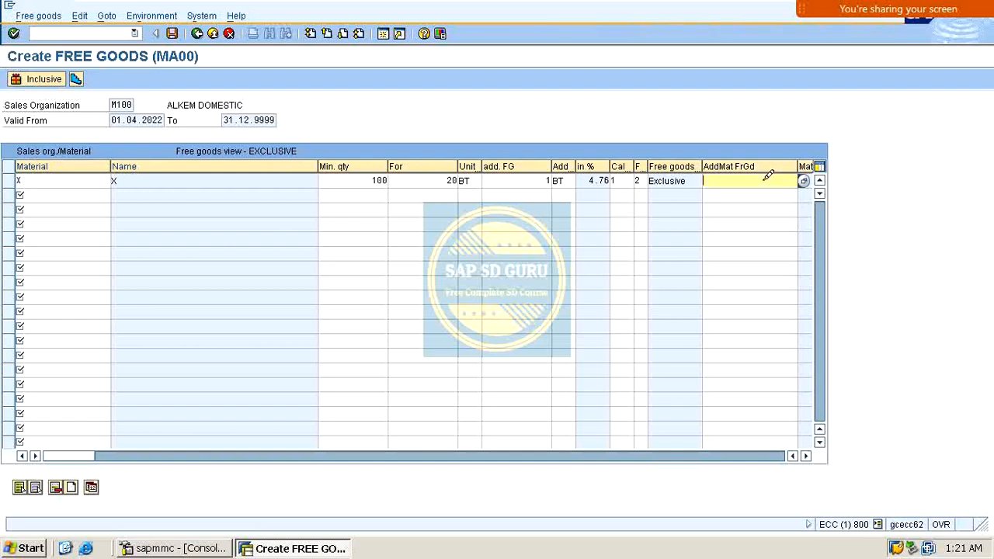
type("Y")
key("Return")
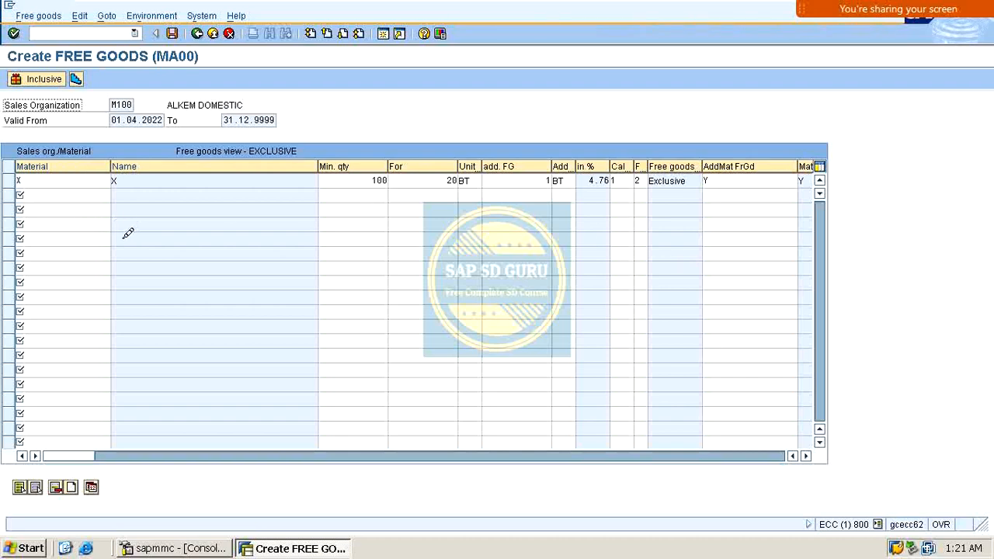
left_click(124, 181)
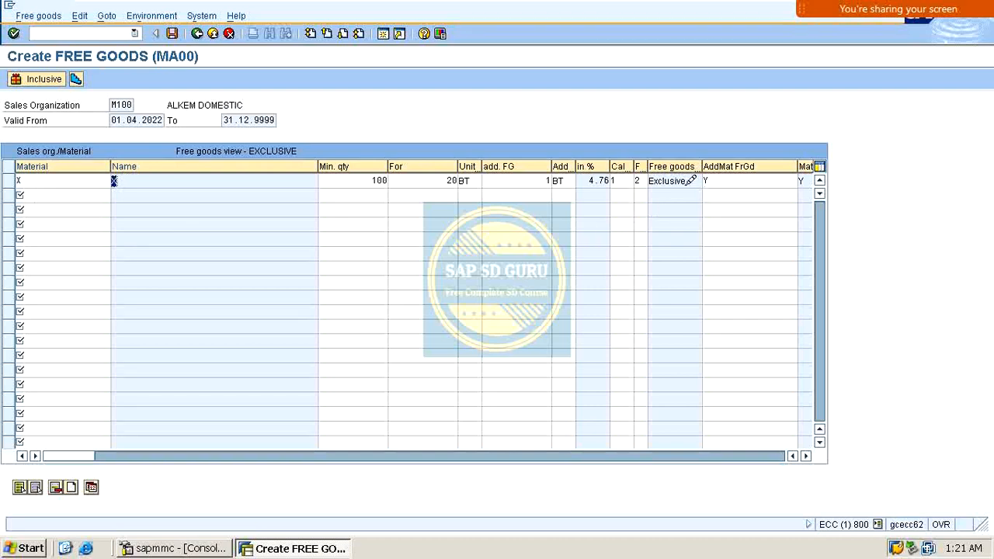
double_click(699, 178)
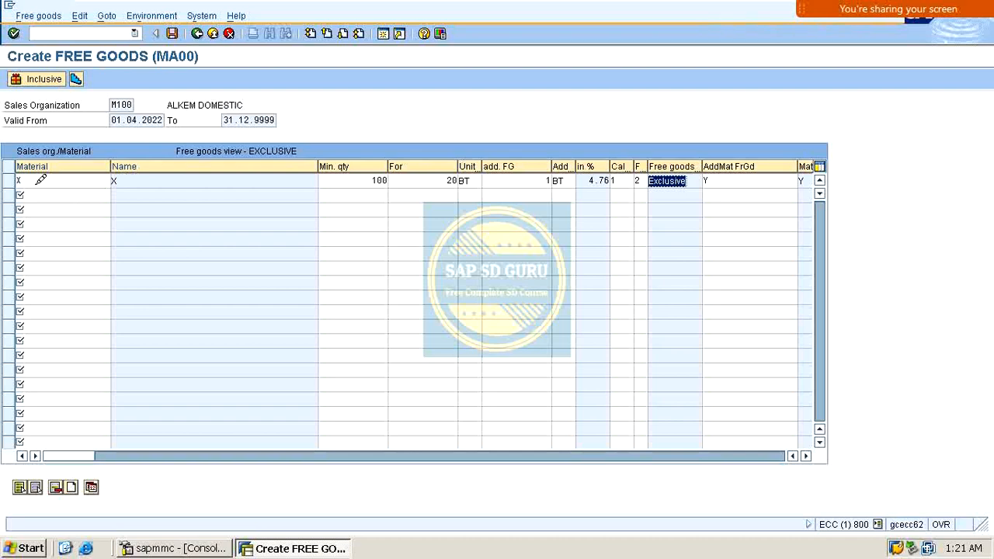
left_click(40, 179)
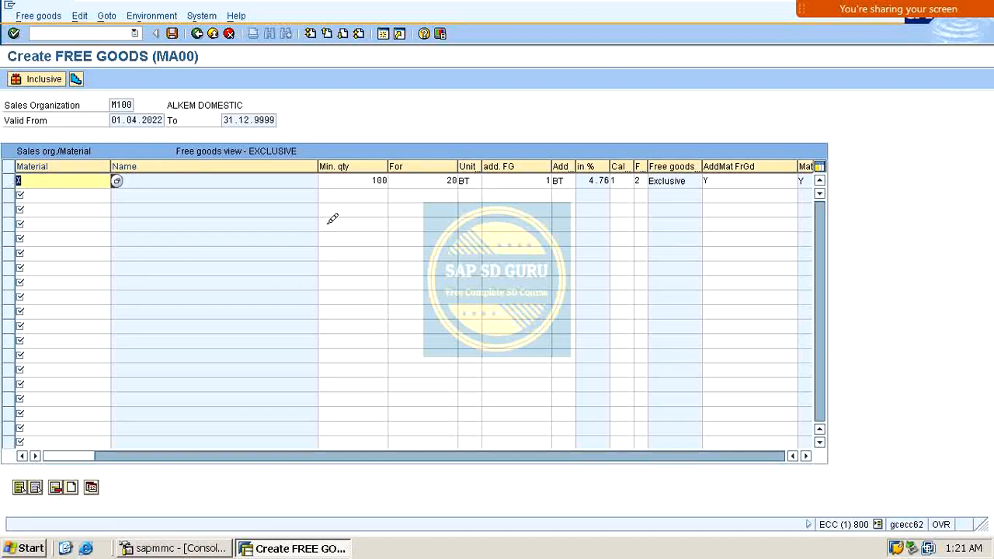
left_click(741, 180)
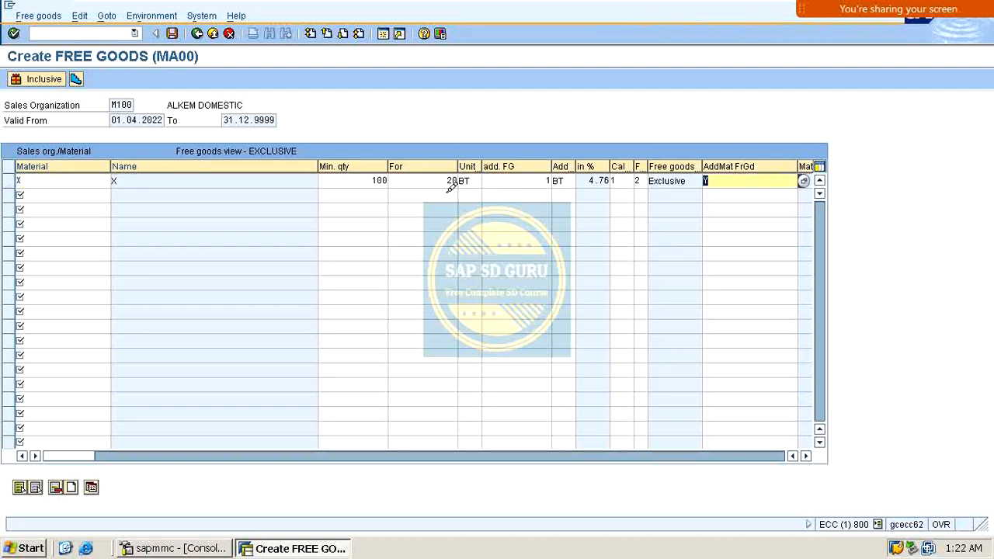
key("ctrl+s")
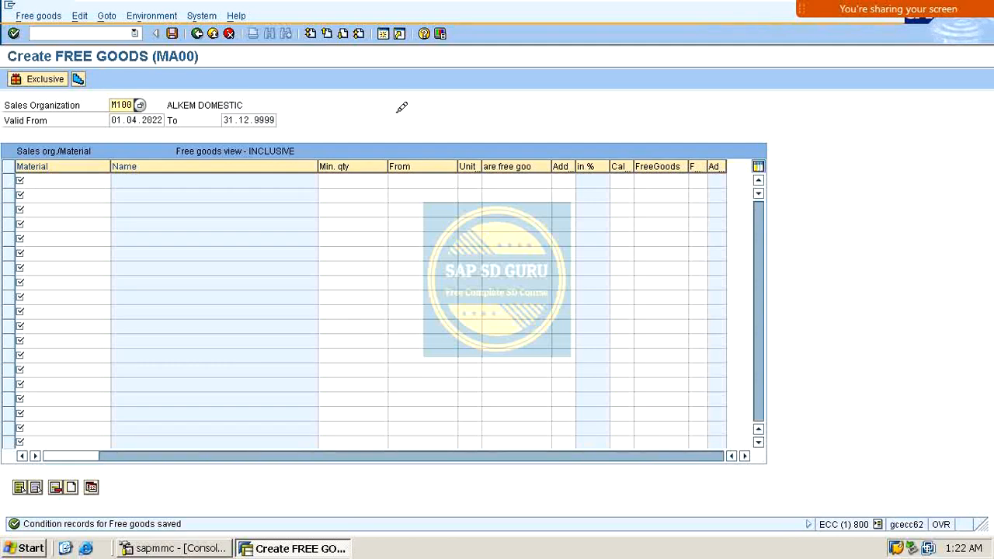
Open transaction VA01 for a new standard order and fill in the sold-to party's customer number
left_click(76, 28)
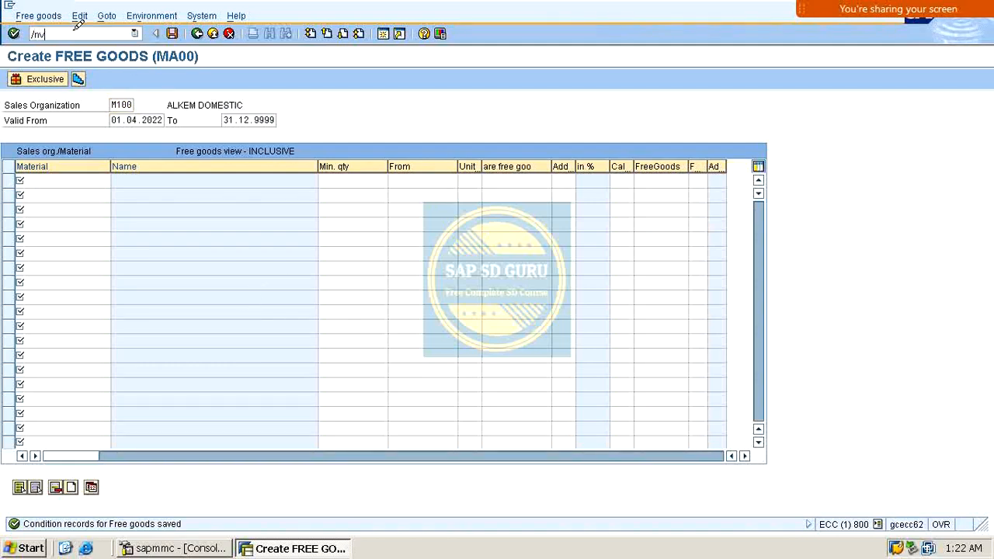
type("/nva01")
key("Return")
key("Return")
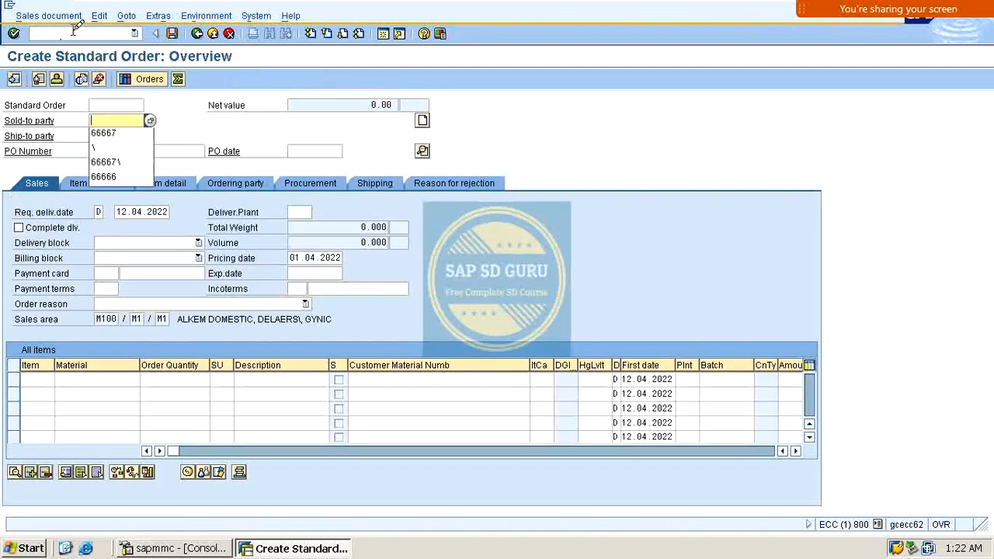
key("Down")
key("Return")
key("Return")
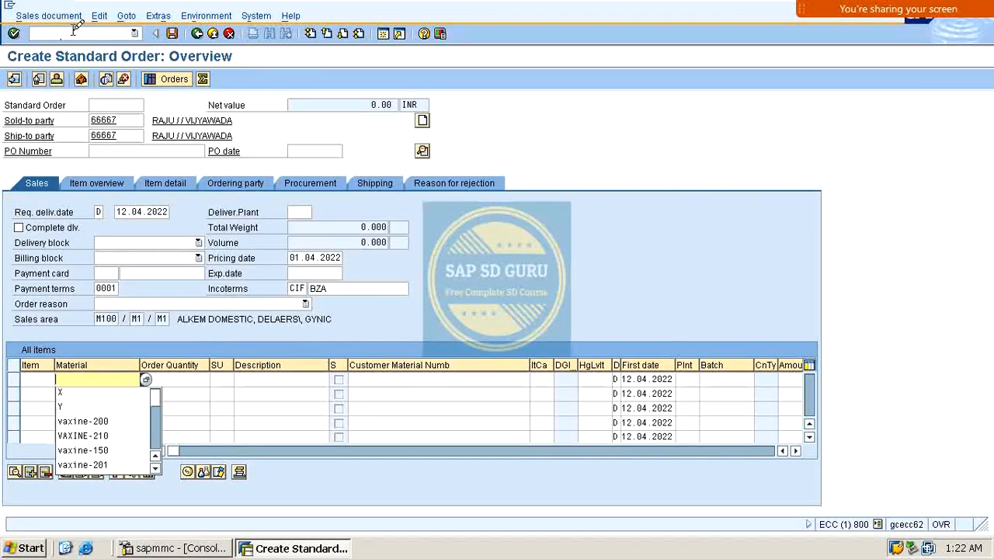
Add an order item for material X with quantity 100 and run the free goods determination
key("Down")
key("Return")
key("Tab")
type("1")
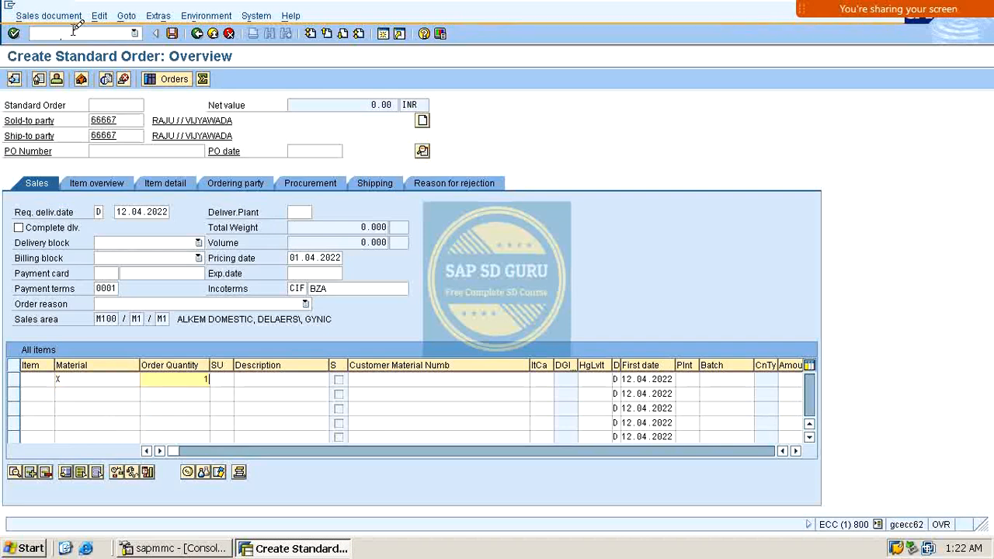
key("Return")
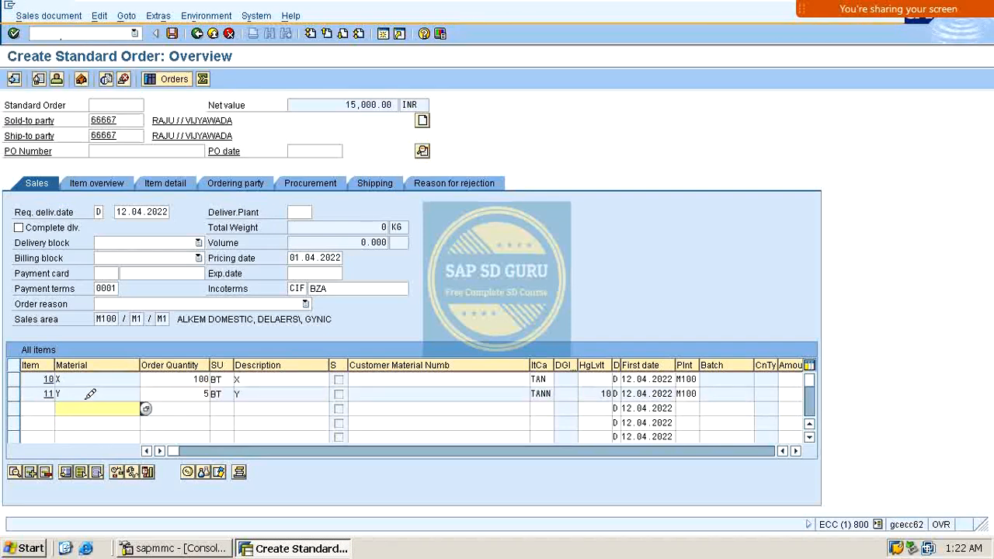
Examine order items 10 and 11, comparing main material X with free goods material Y, and select both rows
left_click(57, 394)
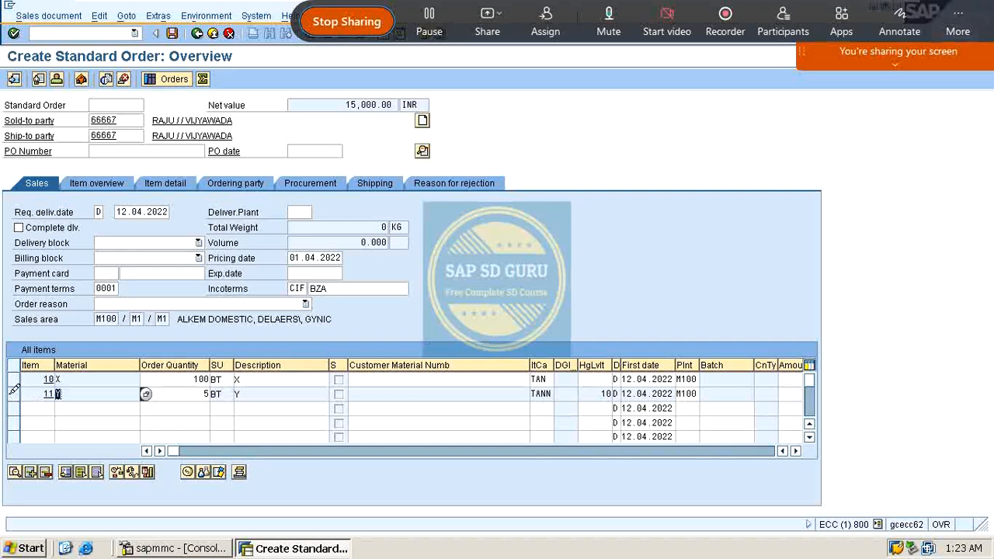
left_click(14, 392)
left_click(14, 379)
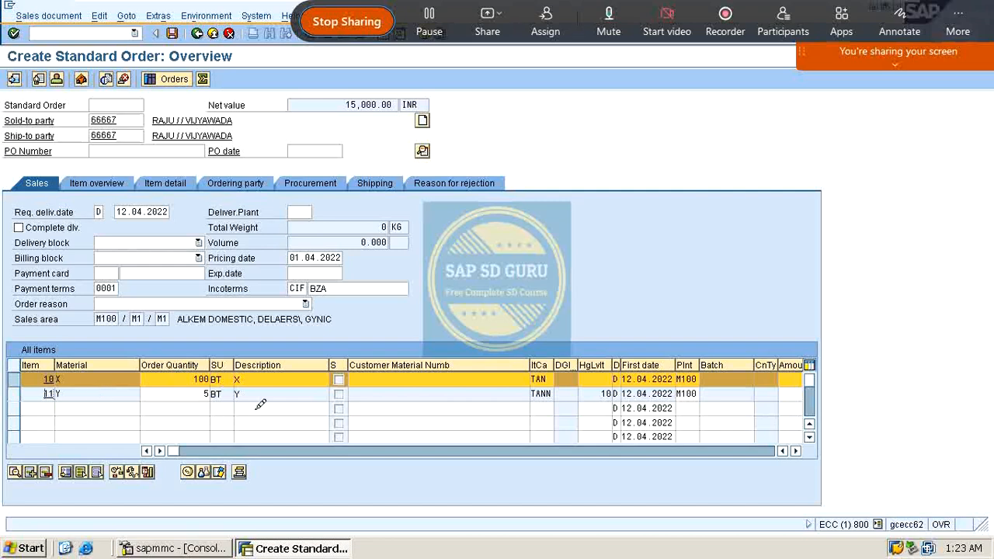
left_click_drag(96, 379, 2, 379)
left_click_drag(77, 394, 1, 375)
left_click(16, 392)
left_click(15, 392)
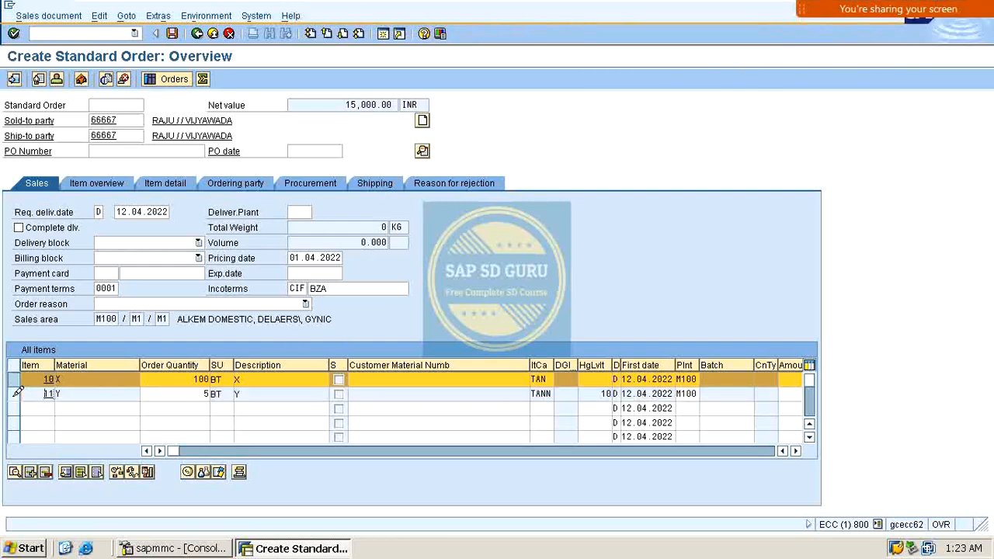
left_click(15, 392)
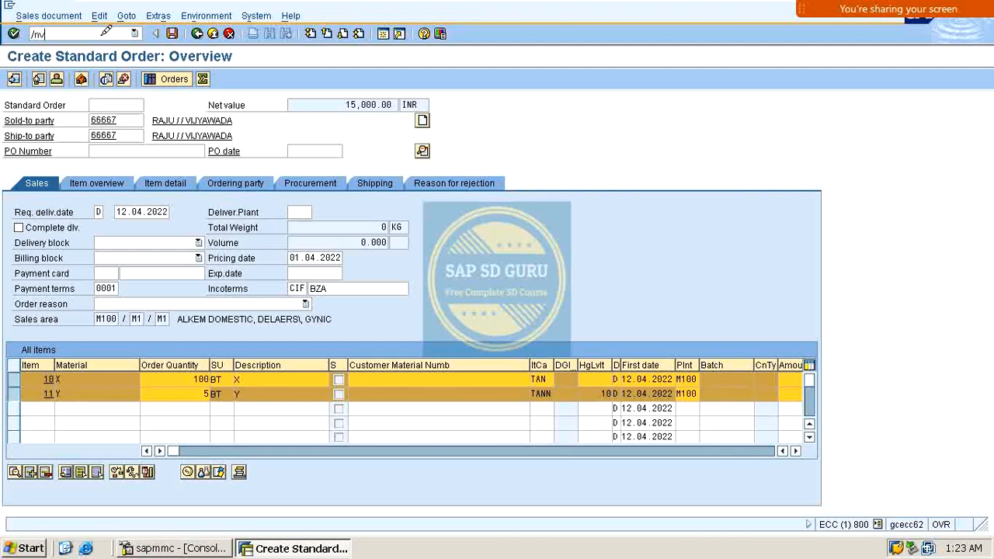
Go to pricing procedure maintenance, find procedure MR0000 (ALKEM STANDARD PRICING), and open its control data
key("Return")
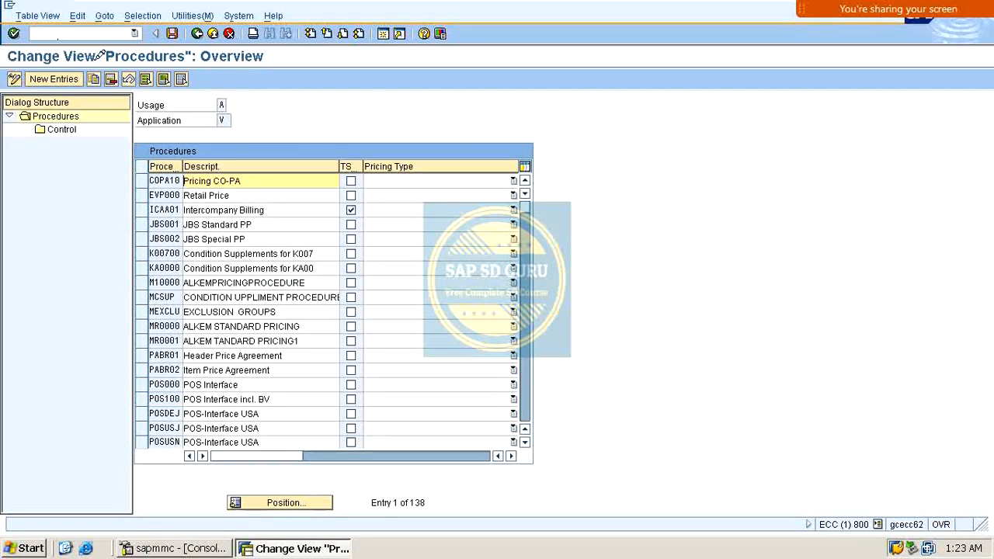
left_click(280, 502)
key("Down")
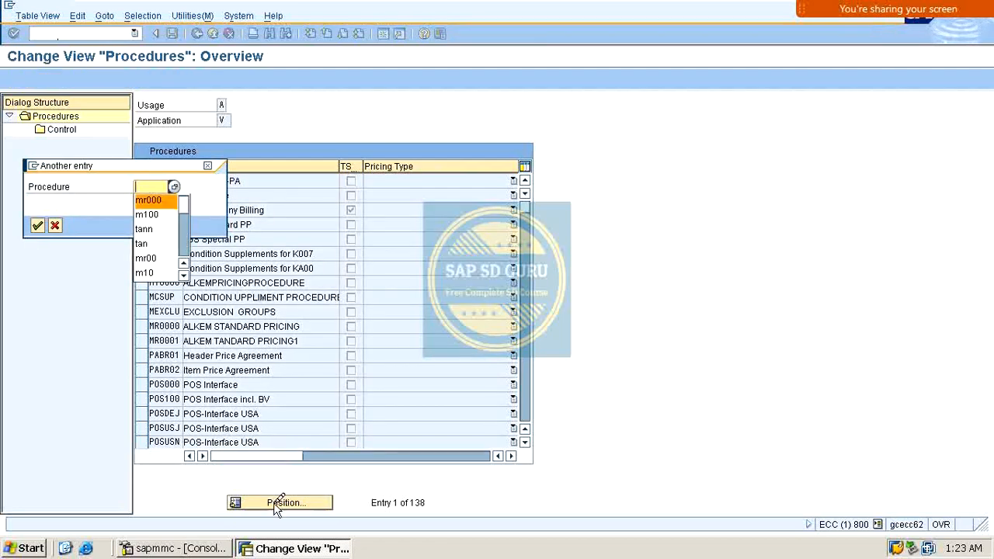
key("Return")
key("Return")
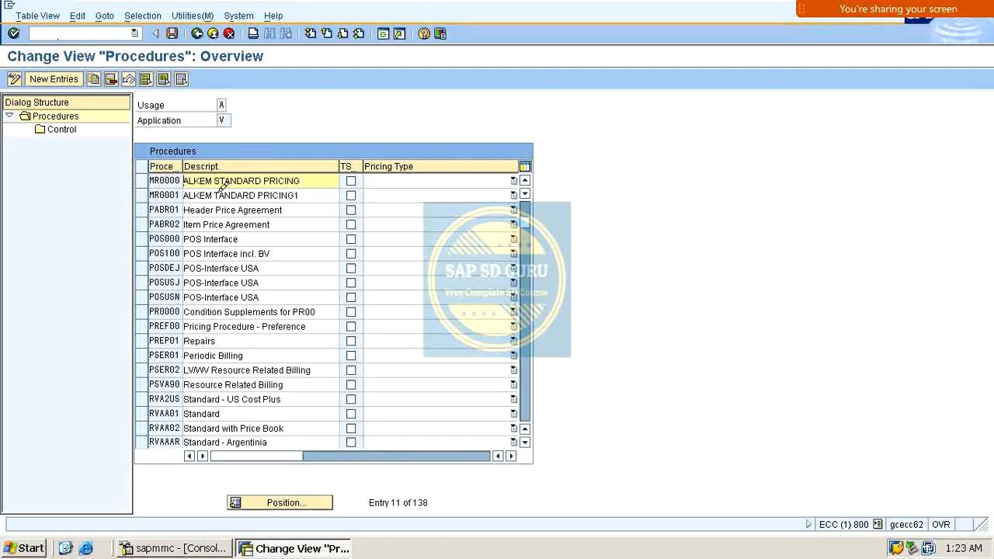
left_click(142, 180)
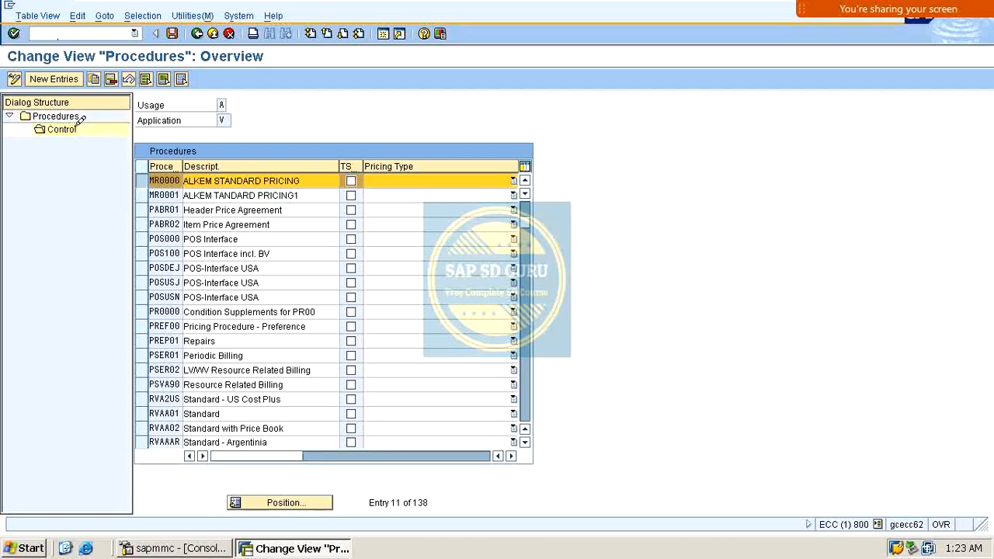
double_click(62, 129)
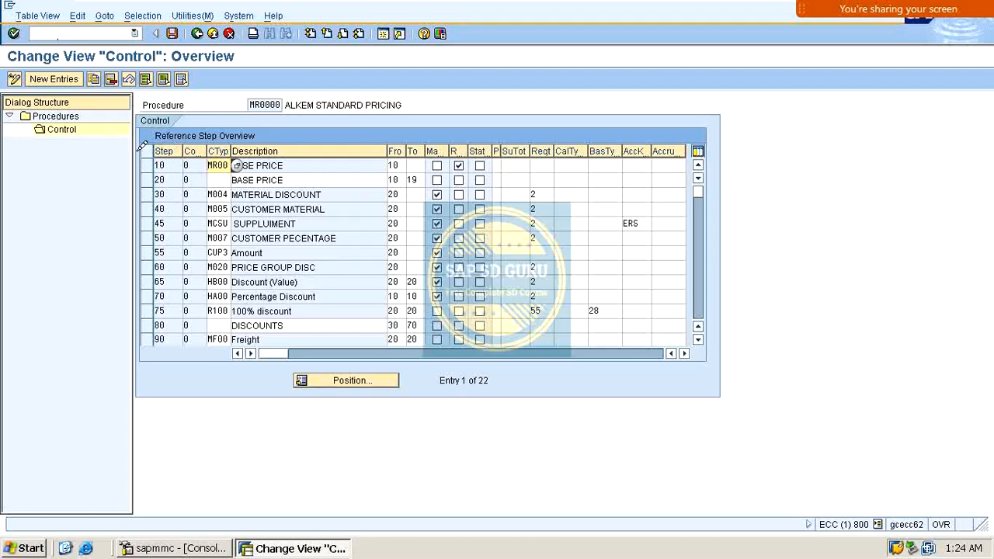
Add a new control entry at step 76 with condition type NRAB and close the standard proposal information
left_click(71, 80)
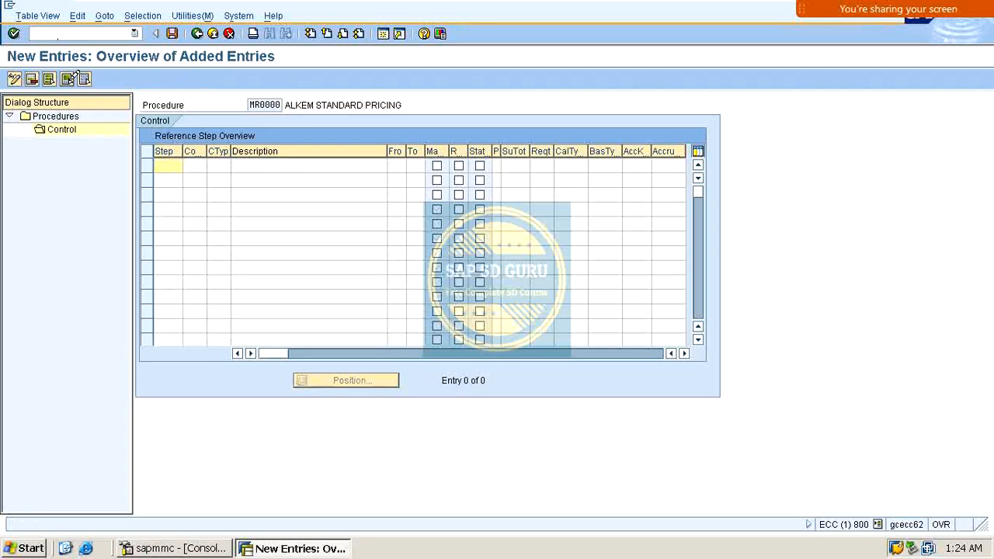
type("76")
key("Tab")
key("Tab")
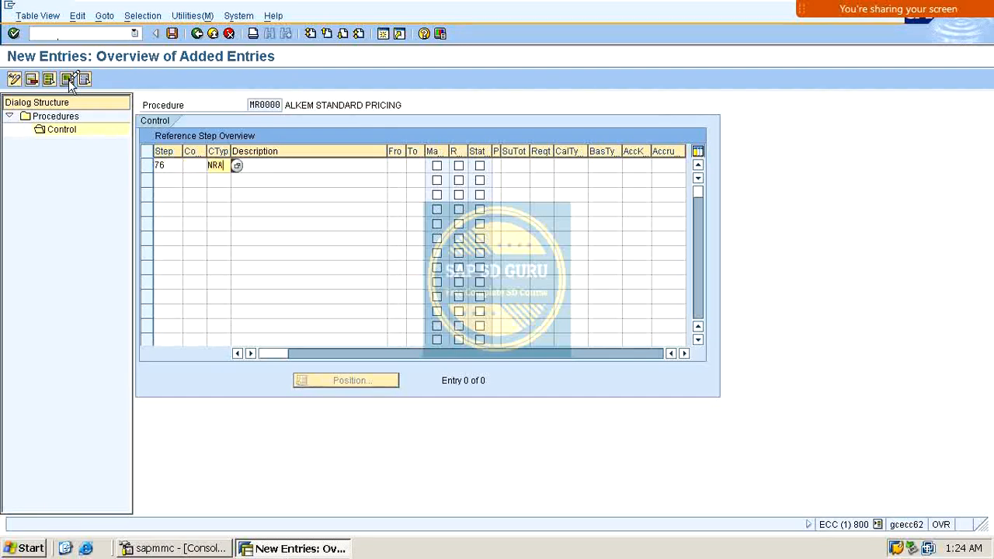
key("Tab")
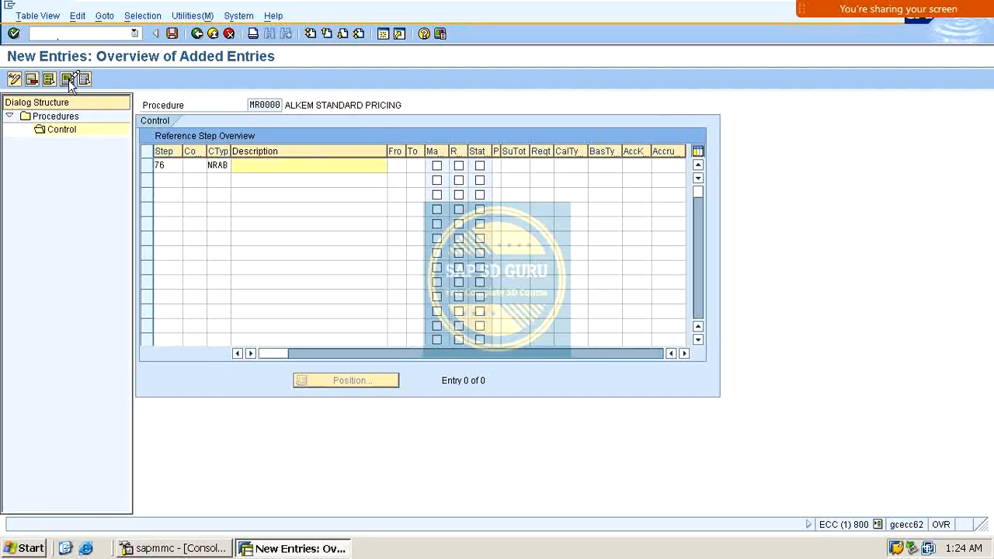
left_click(67, 80)
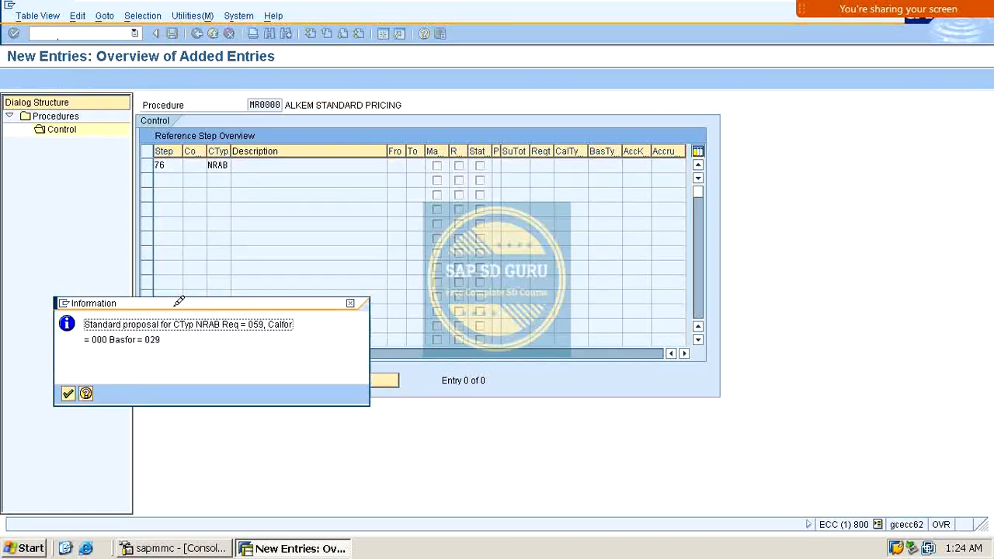
double_click(258, 323)
left_click(351, 302)
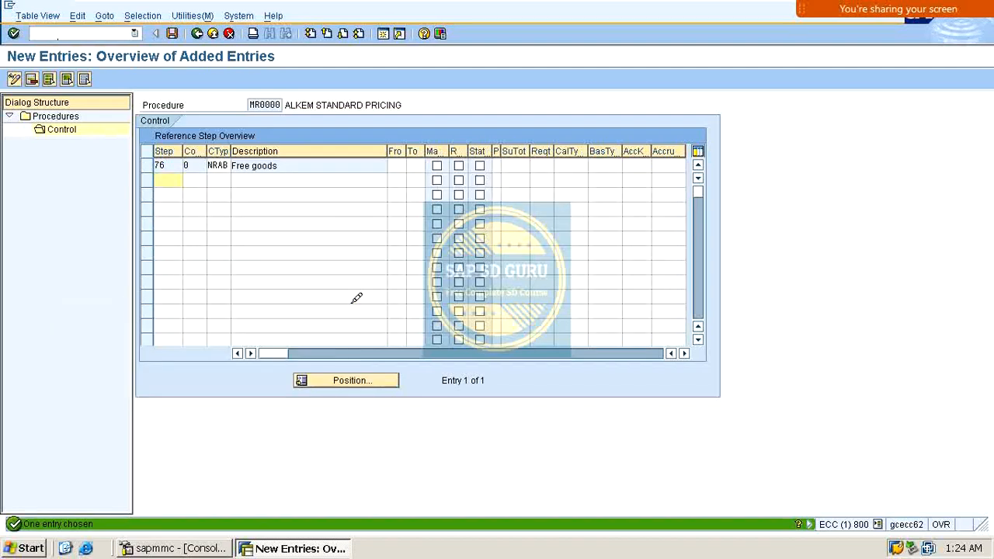
Set requirement 59 and base type 29 for condition type NRAB at step 76
left_click(543, 165)
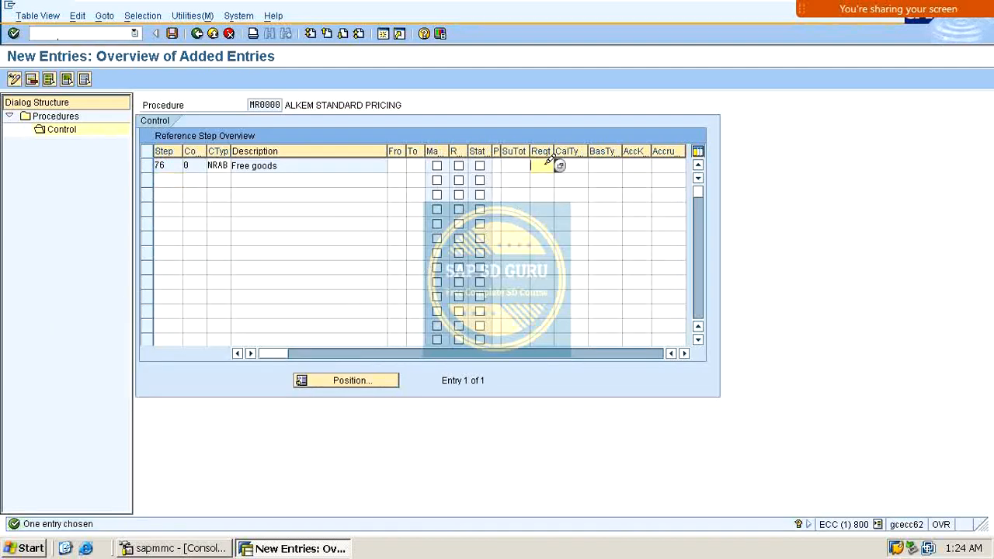
type("59")
left_click(616, 164)
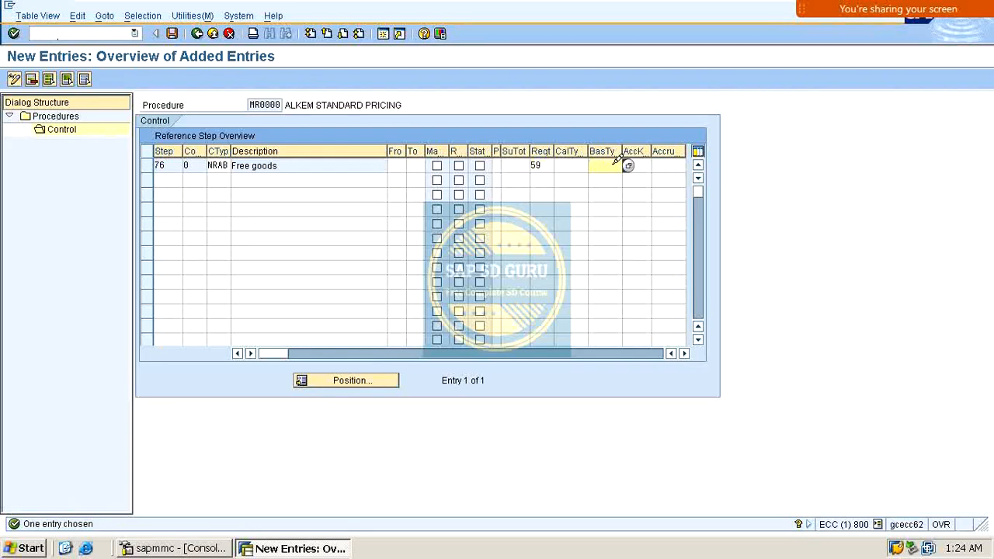
type("29")
key("Return")
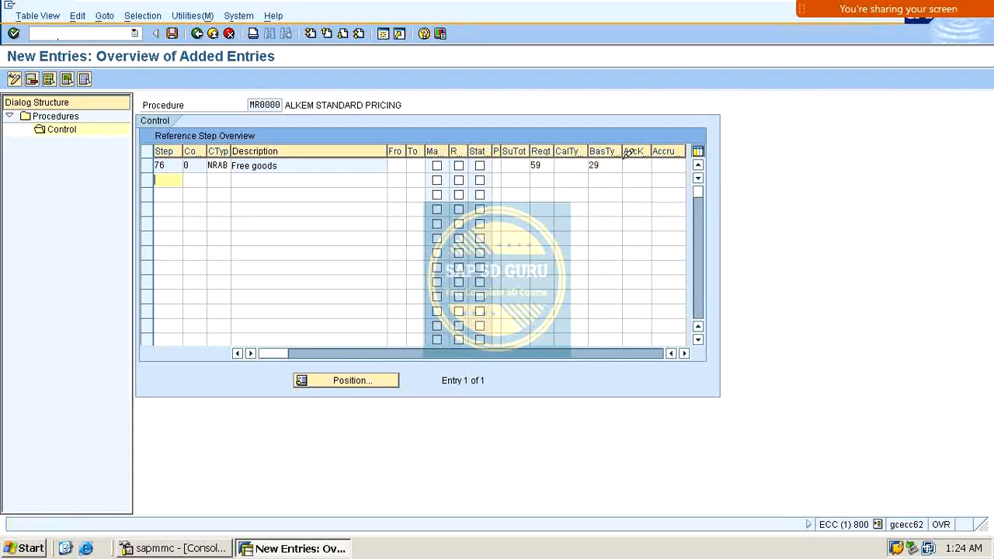
Set the NRAB entry's from and to reference steps to 20 and save it in the proposed customizing request
left_click(398, 165)
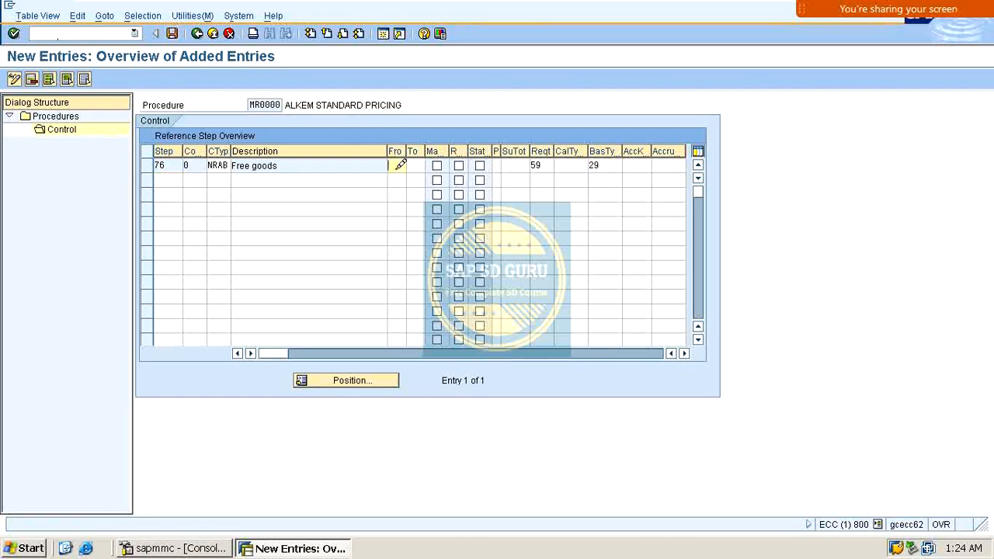
type("20")
key("Tab")
type("20")
key("Return")
left_click(171, 33)
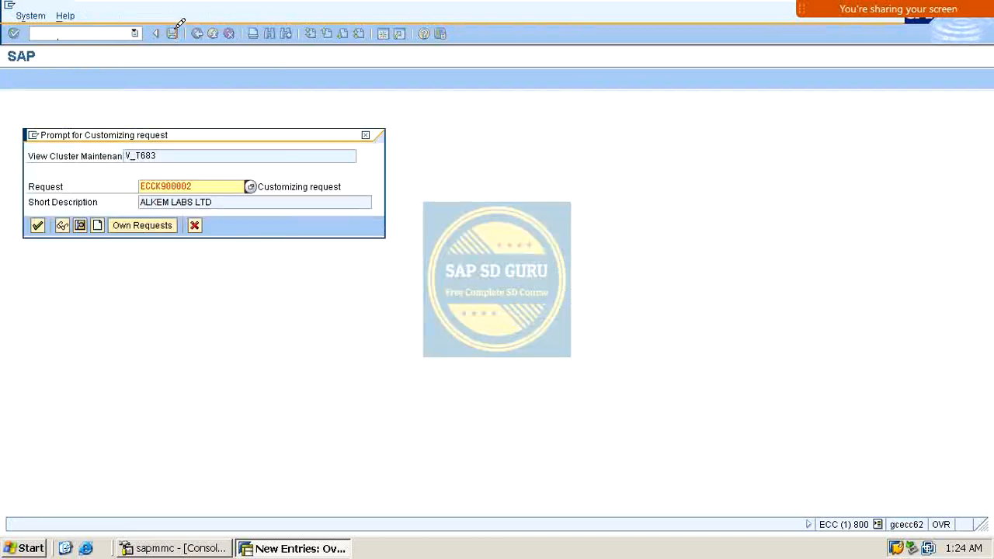
left_click(38, 224)
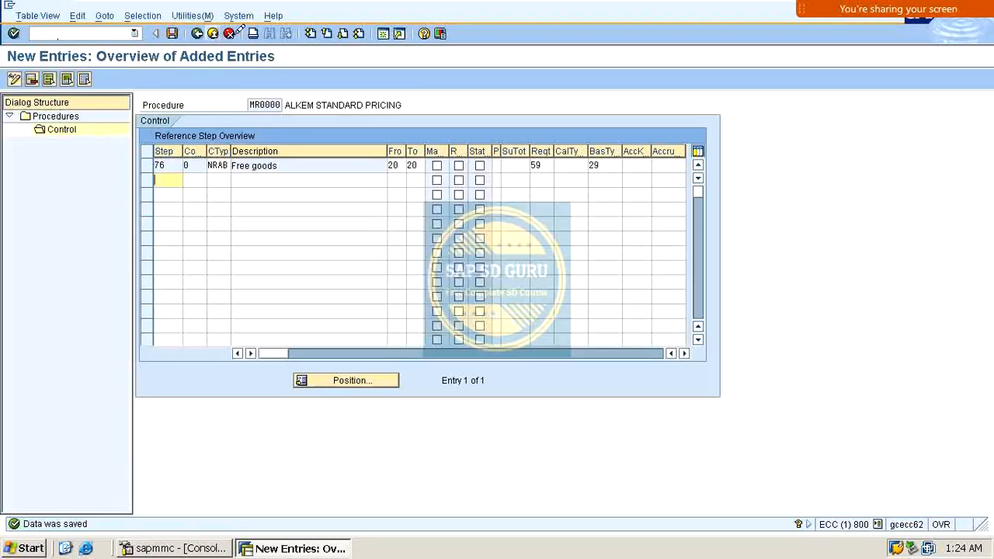
Return to the control overview, mark condition type R100 at step 75 as manual, and save
key("F3")
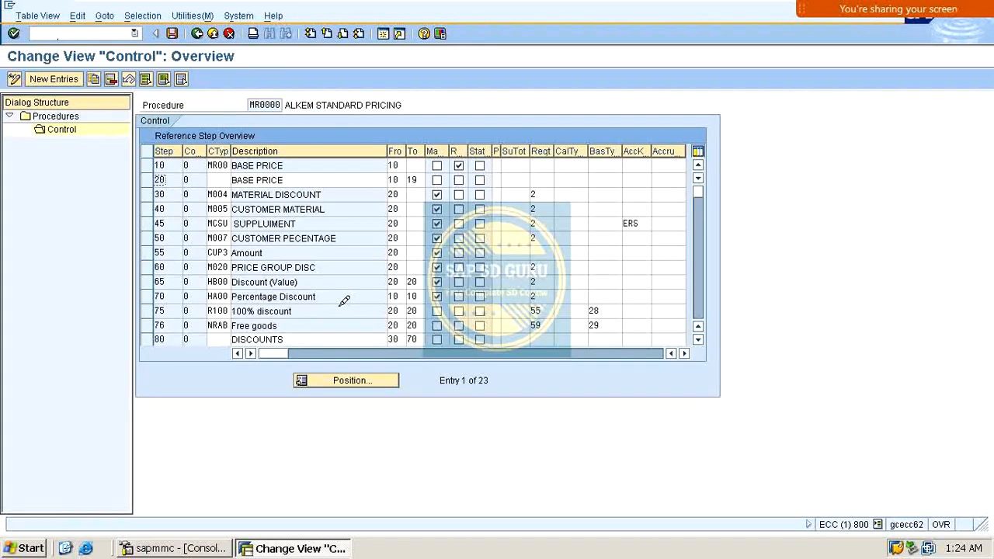
scroll(342, 299, "down", 2)
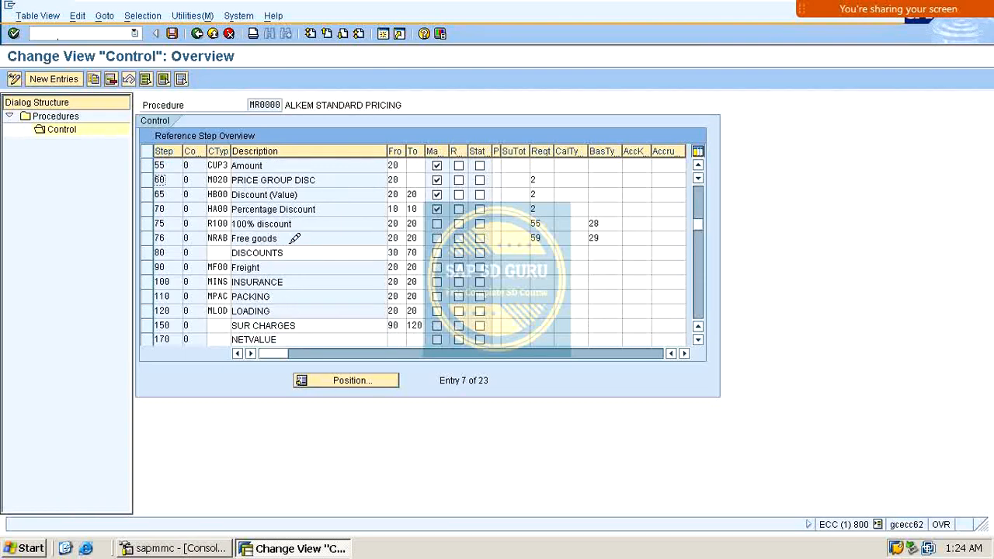
left_click(437, 224)
left_click(171, 33)
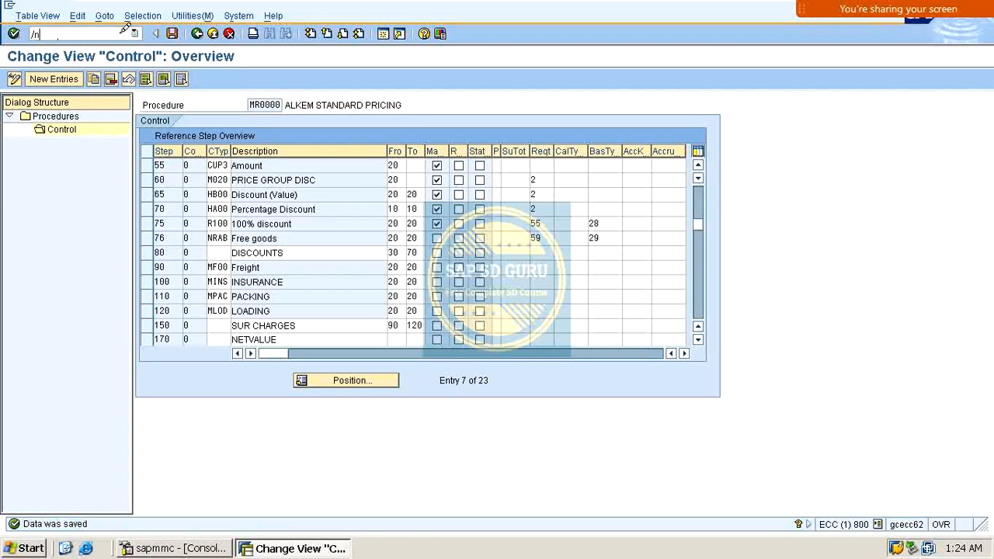
Start a new standard order with transaction VA01, order type OR, and fill in the sold-to party's customer number
left_click(124, 28)
type("/nva01")
key("Return")
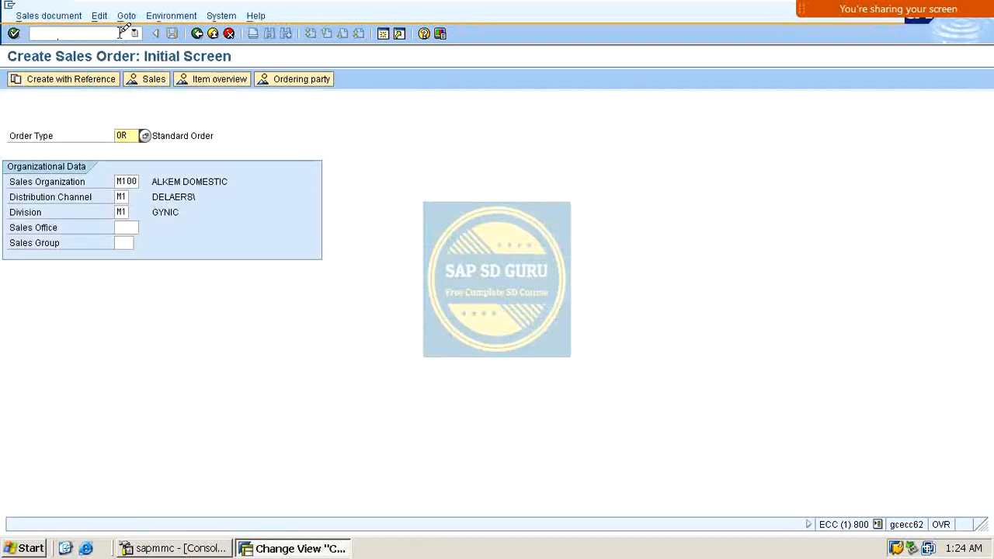
key("Return")
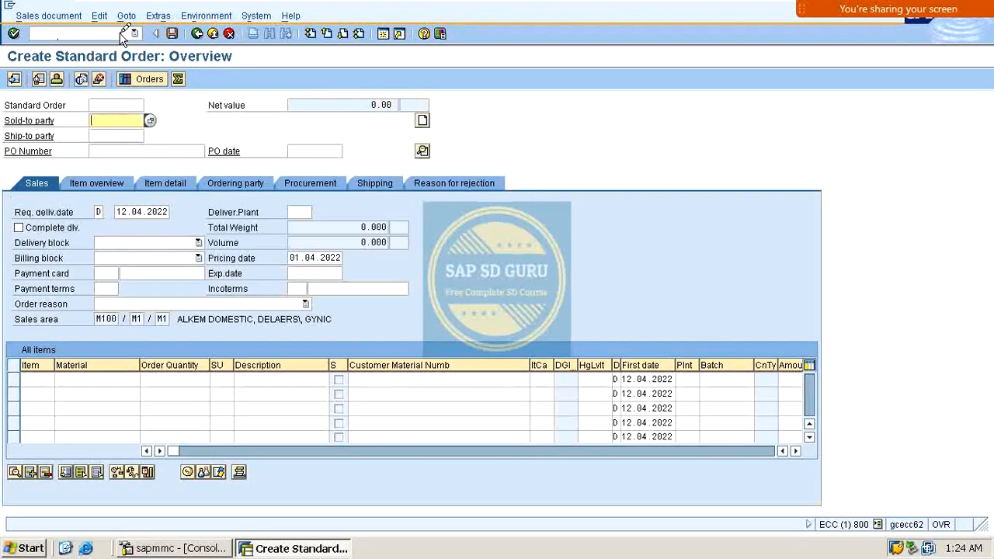
key("BackSpace")
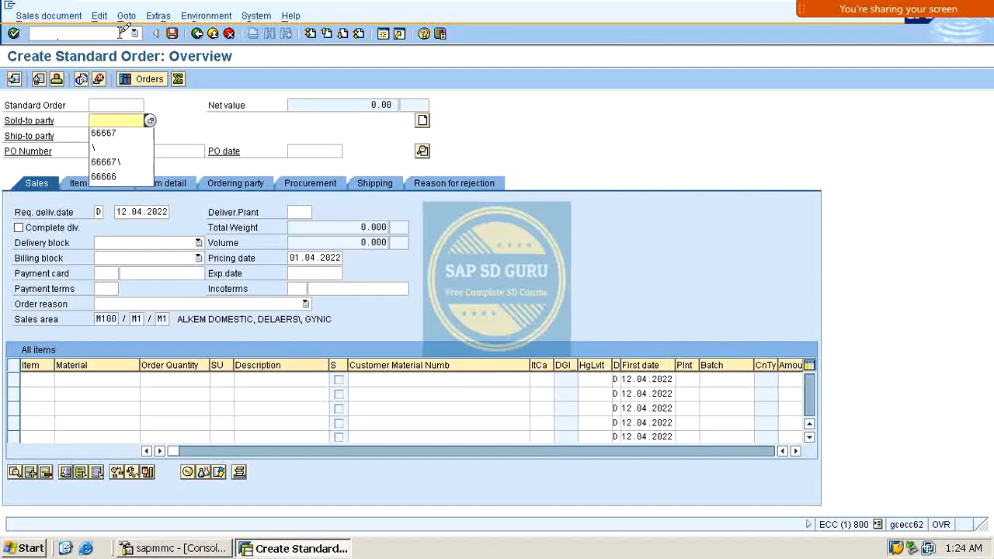
key("Down")
key("Return")
key("Return")
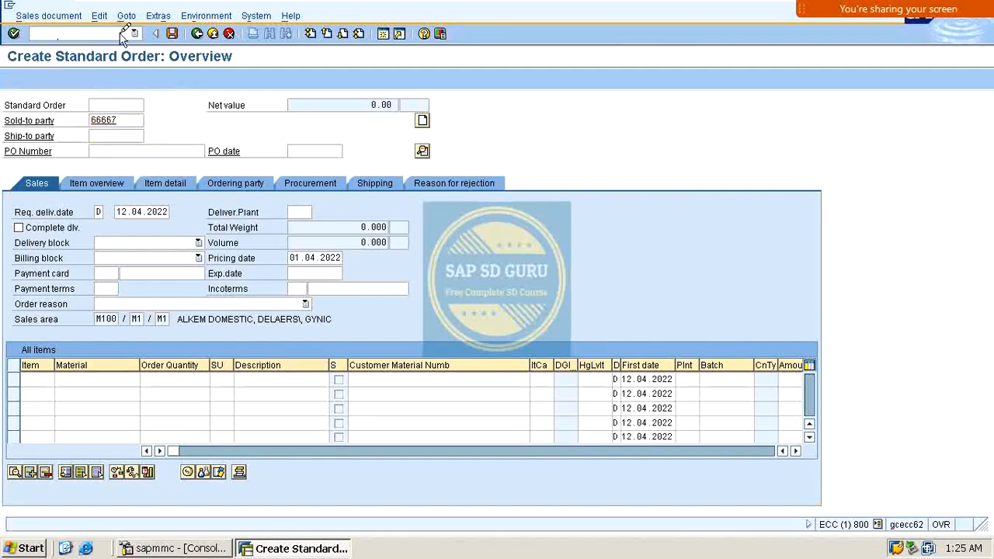
Add an order item for material X with quantity 100 and confirm it
key("BackSpace")
key("Down")
key("Return")
key("Tab")
type("1")
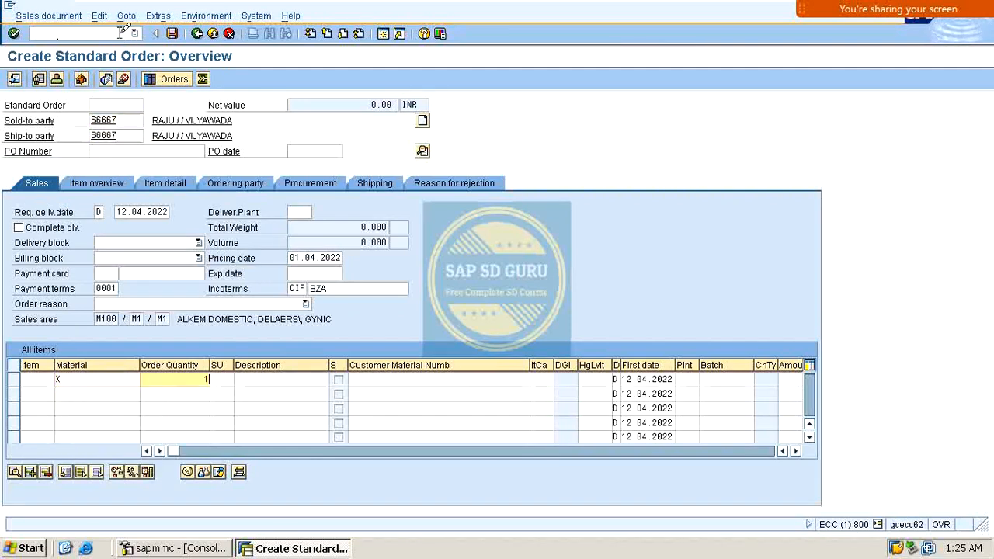
type("00")
key("Return")
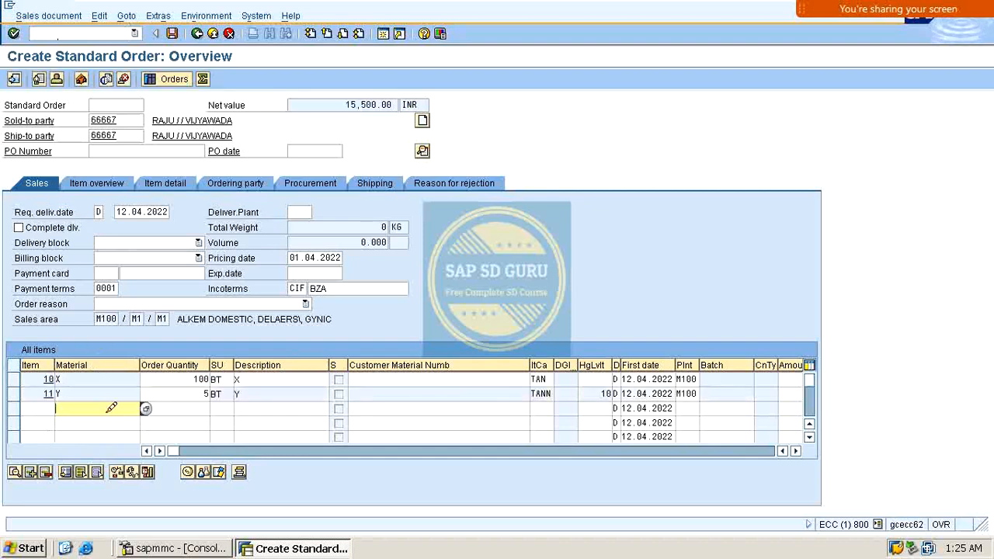
Examine free goods item Y below main item X and the order's net value
left_click(61, 393)
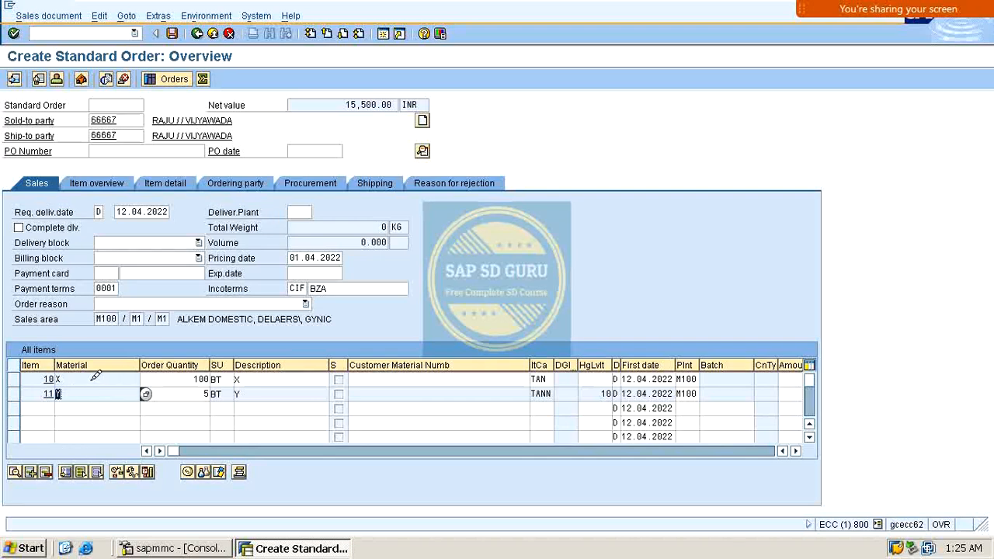
left_click(97, 14)
left_click(414, 107)
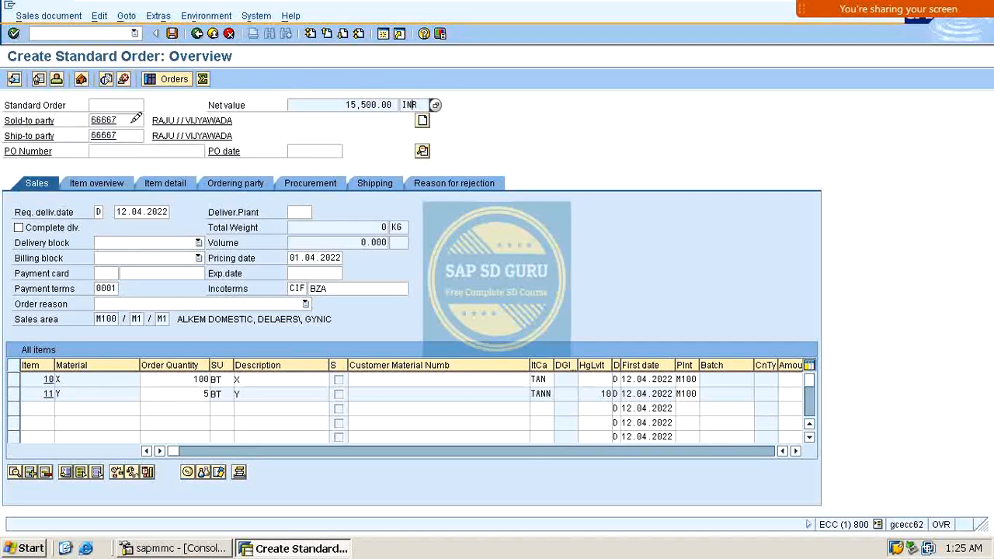
Open the MA00 free goods records for material X with transaction VBN2, using the Sales org./Material key combination
left_click(106, 32)
type("/nvbn2")
key("Return")
key("Return")
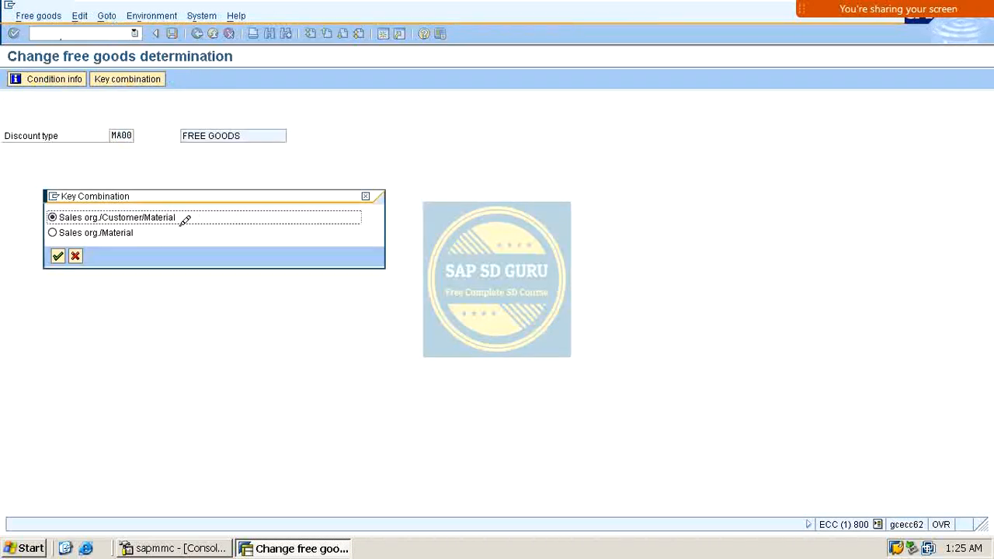
left_click(116, 231)
left_click(58, 256)
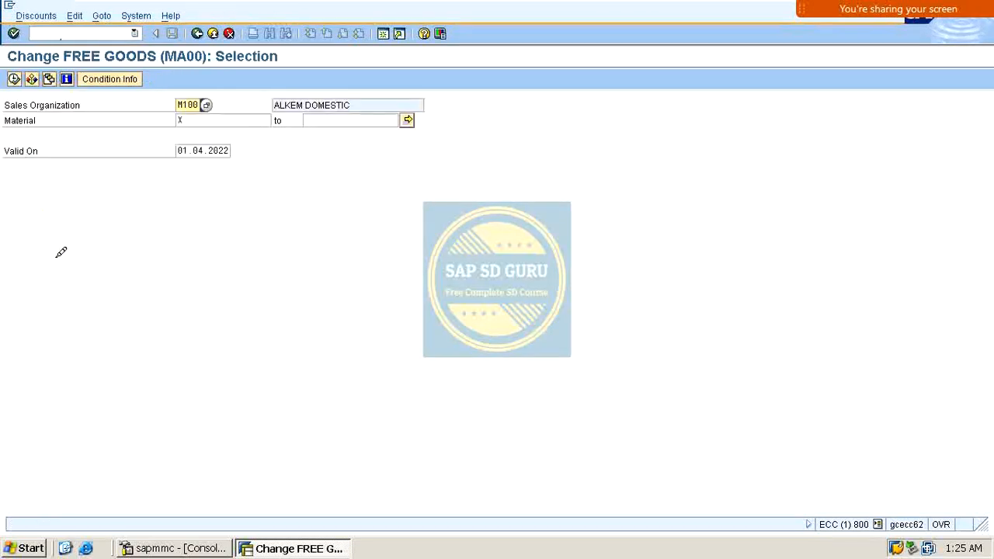
key("F8")
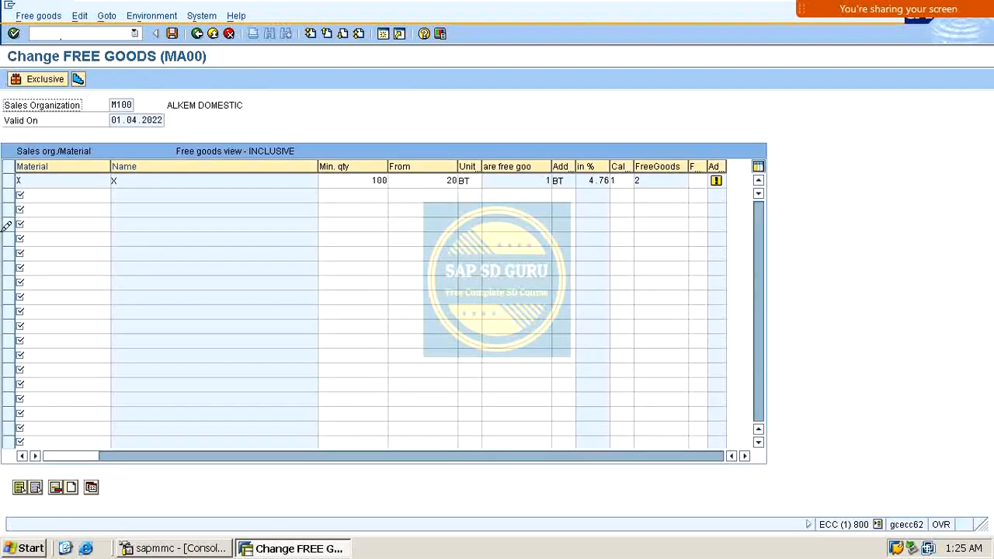
Review the inclusive view of the material X free goods record, select its row, and switch to the exclusive view
left_click(746, 455)
left_click(746, 455)
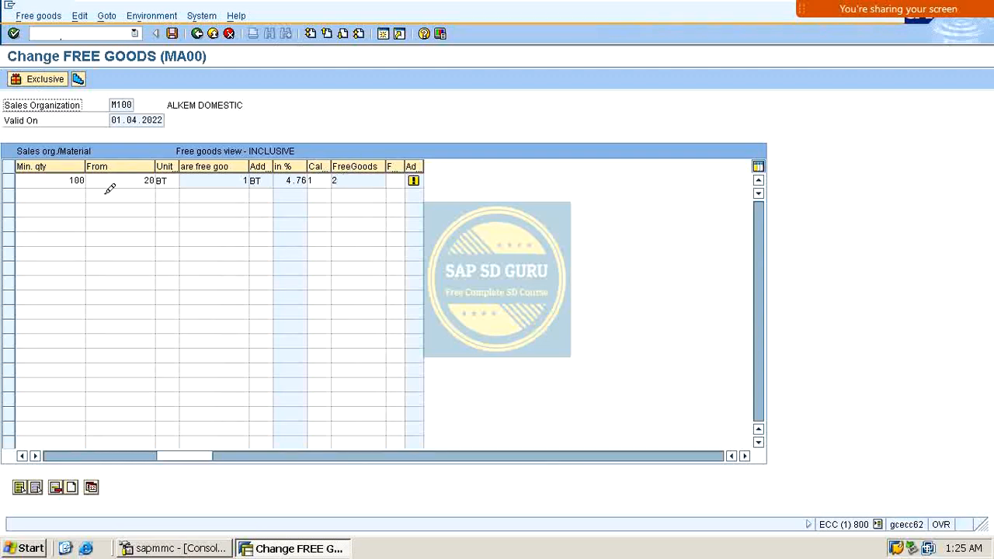
left_click_drag(202, 455, 94, 456)
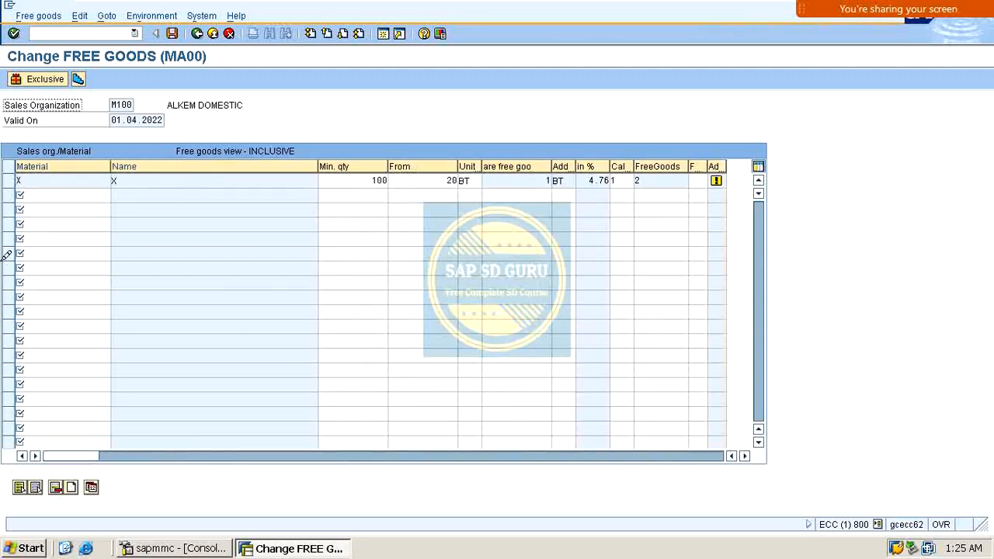
left_click(10, 180)
left_click(41, 78)
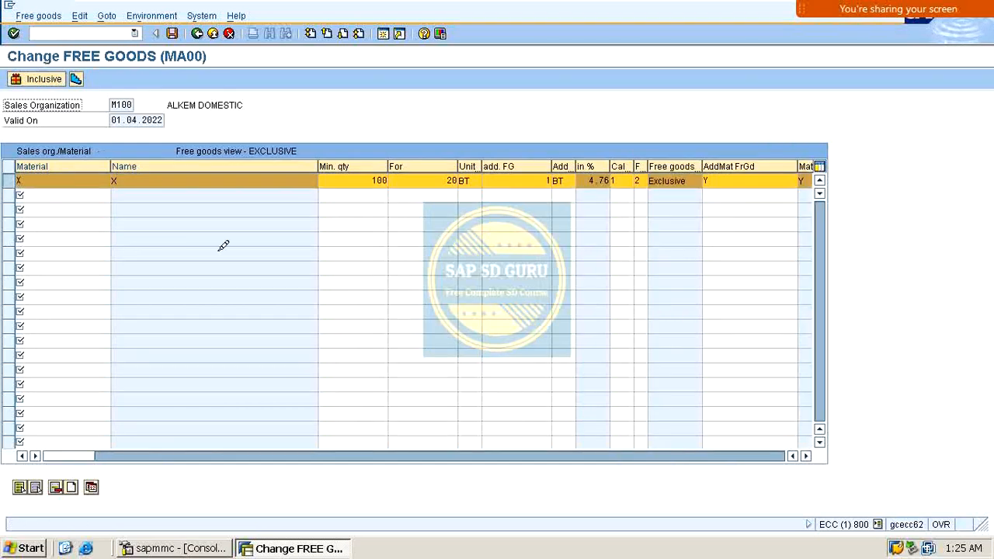
Set the material X record's free goods category to 3, Inclusive rebate (w/o item generation; only for sales)
left_click(723, 181)
type("Y")
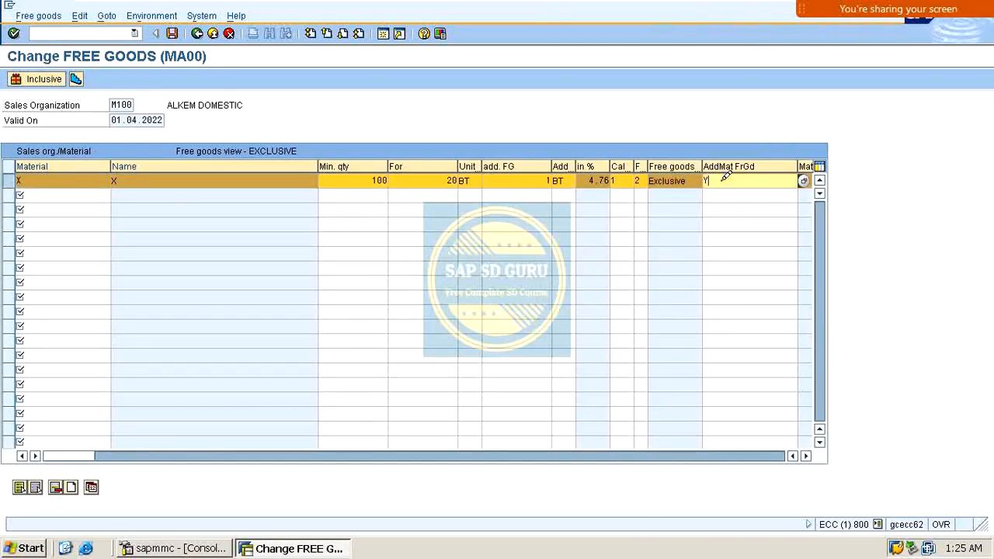
left_click(648, 179)
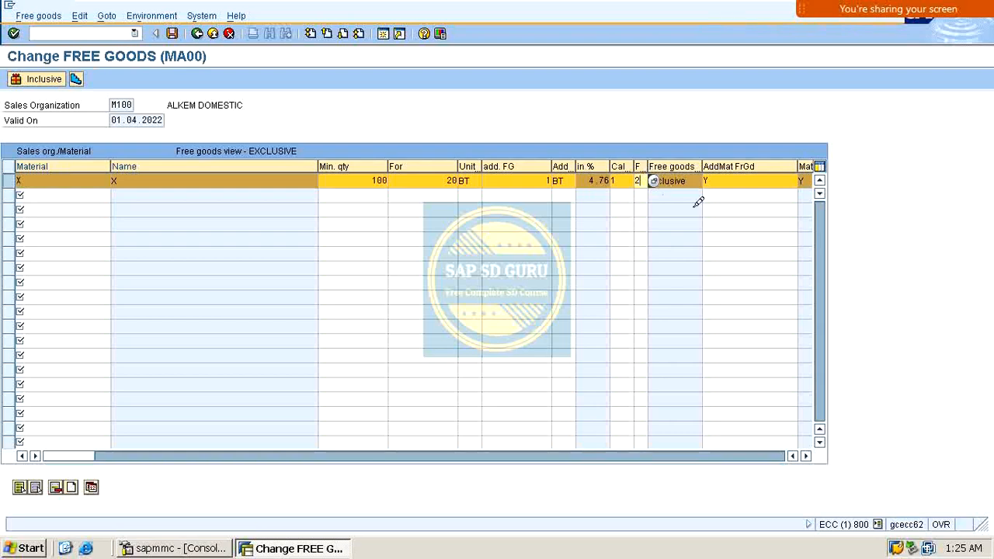
left_click(655, 180)
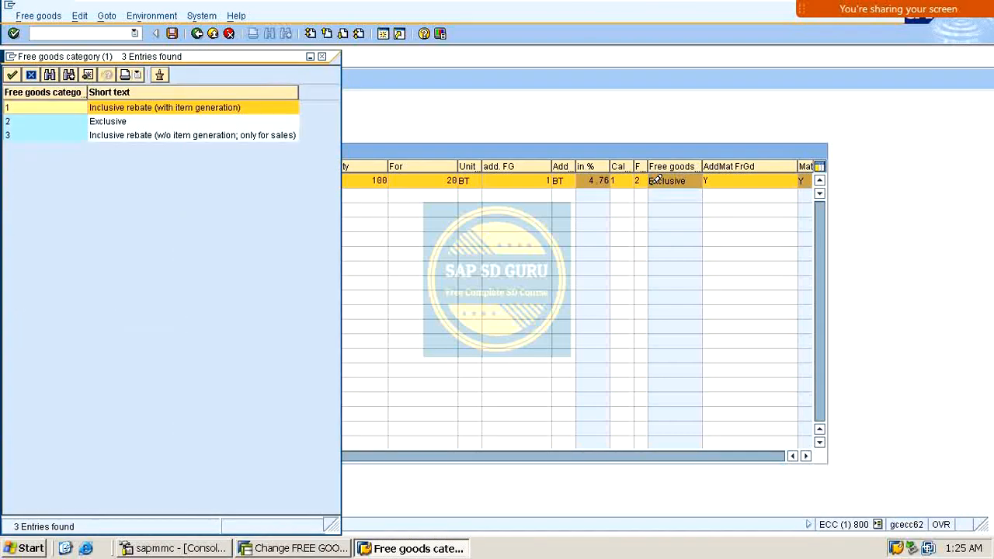
left_click(183, 134)
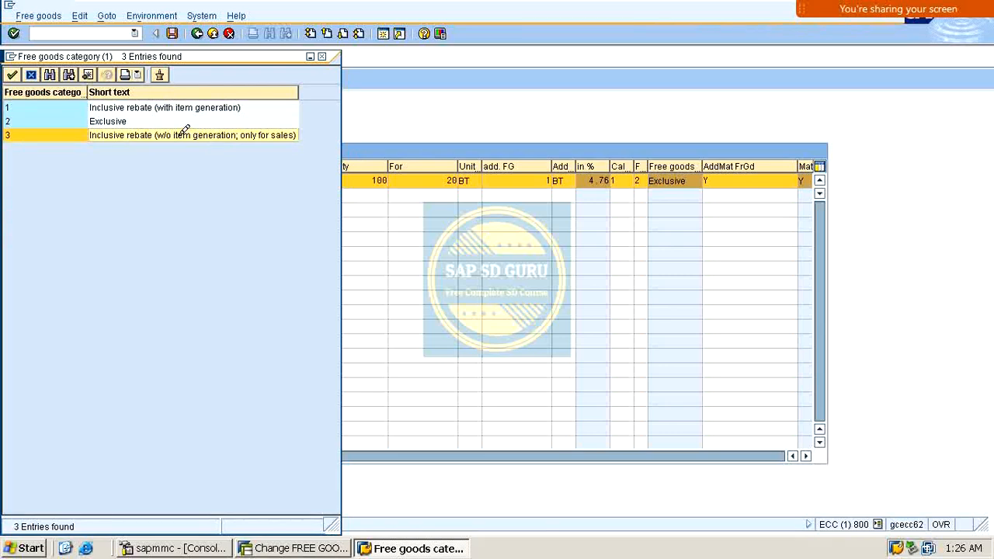
double_click(183, 135)
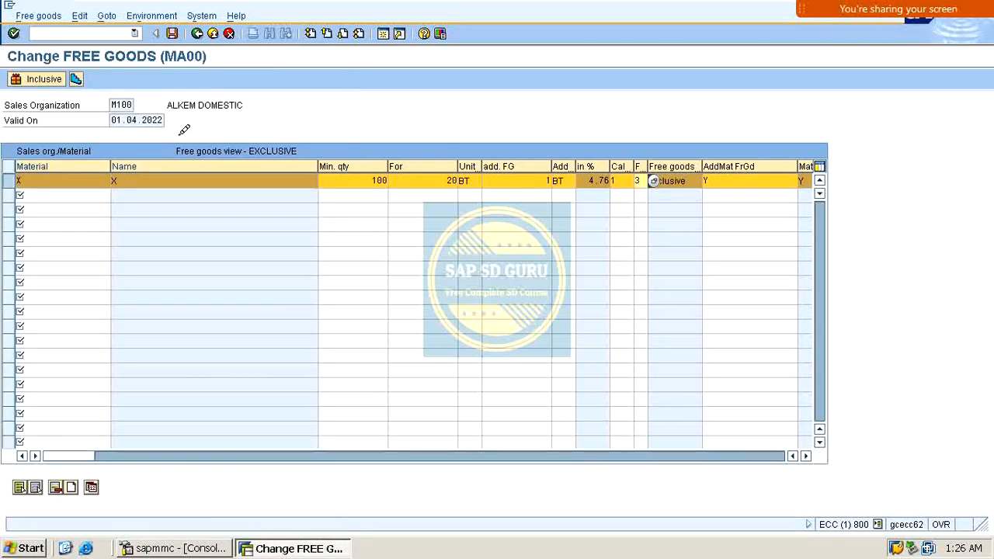
Clear additional material Y from the material X free goods record and save the record
key("Return")
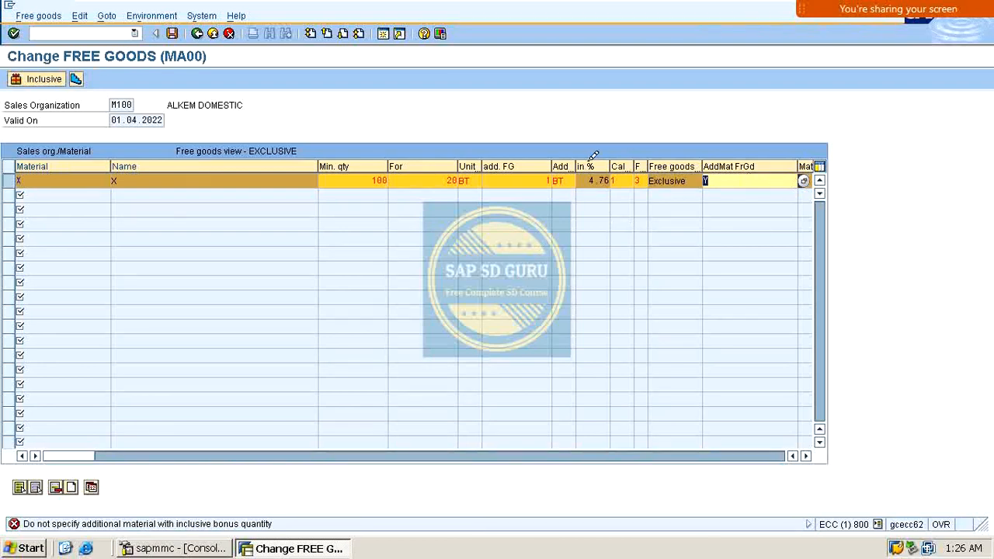
key("Return")
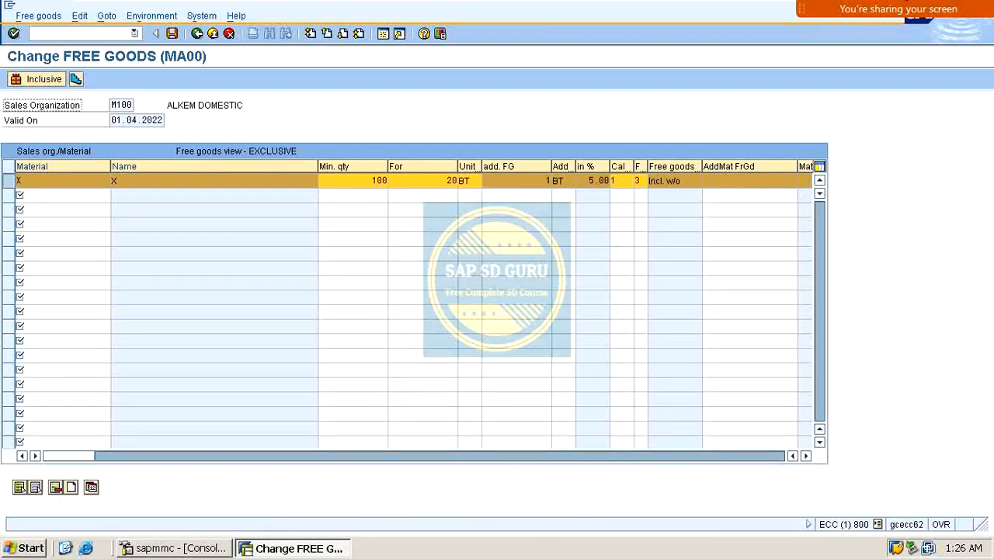
left_click(172, 33)
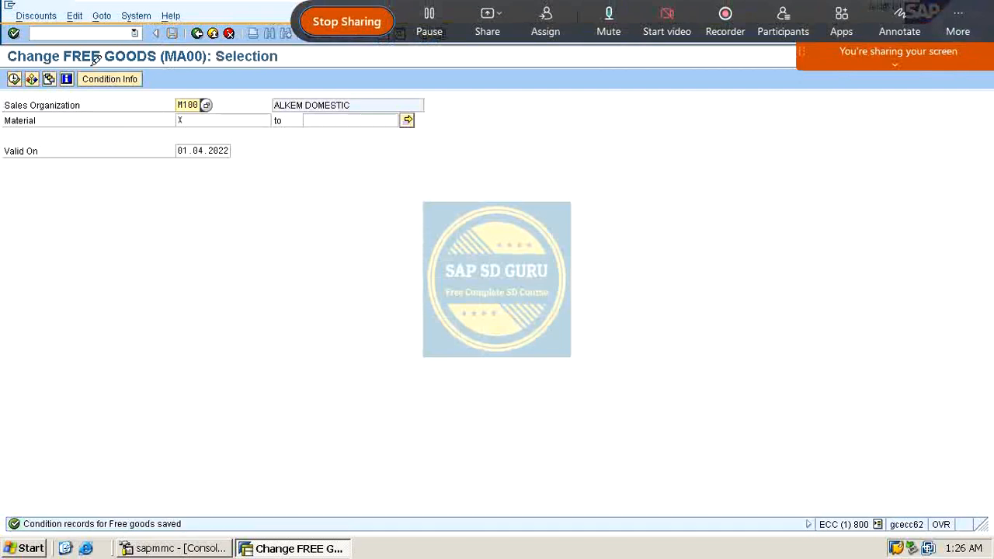
Create another standard order with transaction VA01 and fill in the sold-to party's customer number
left_click(85, 33)
type("/nva")
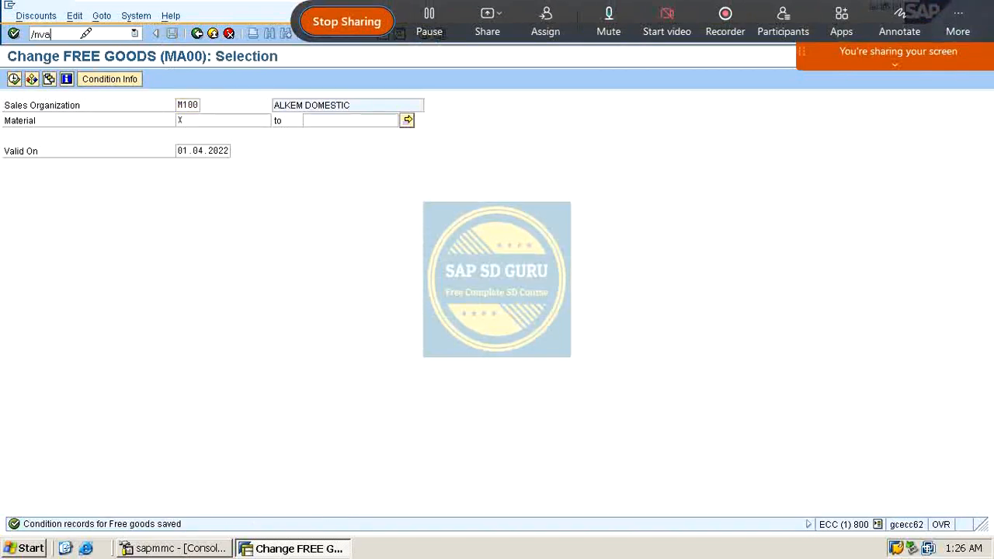
type("01")
key("Return")
key("Return")
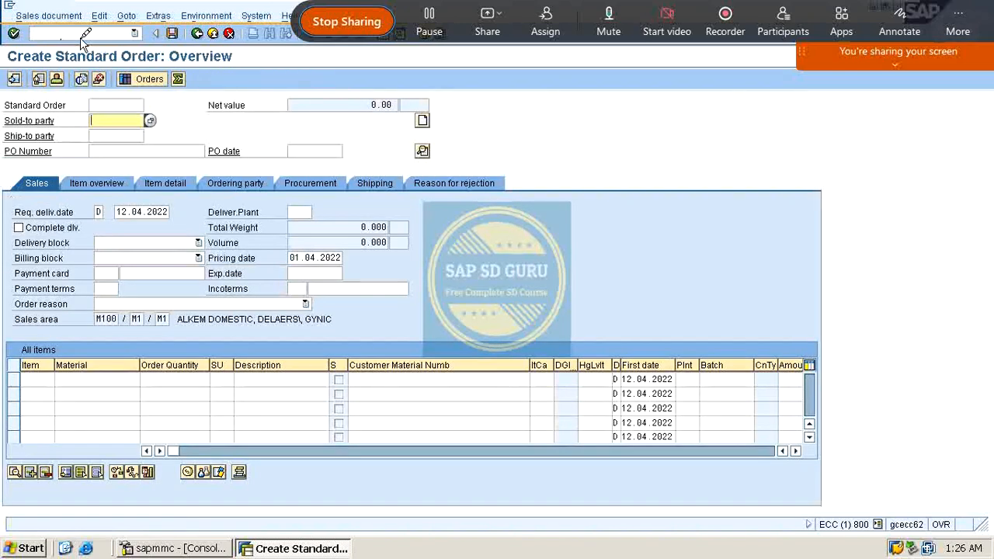
key("BackSpace")
key("Down")
key("Return")
key("Return")
Confirm the sold-to party and add material X with an order quantity of 100 as the first order item
key("BackSpace")
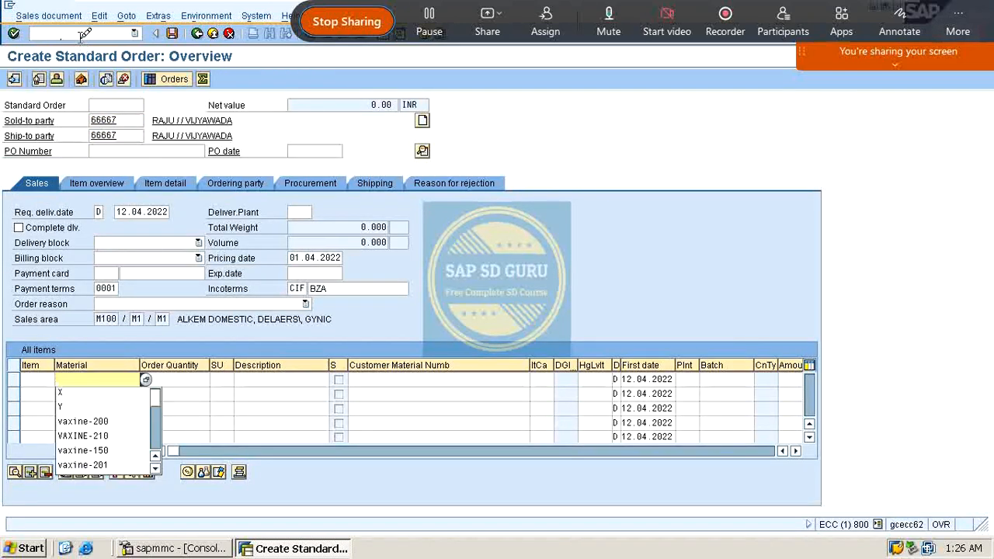
key("Down")
key("Return")
key("Tab")
type("1")
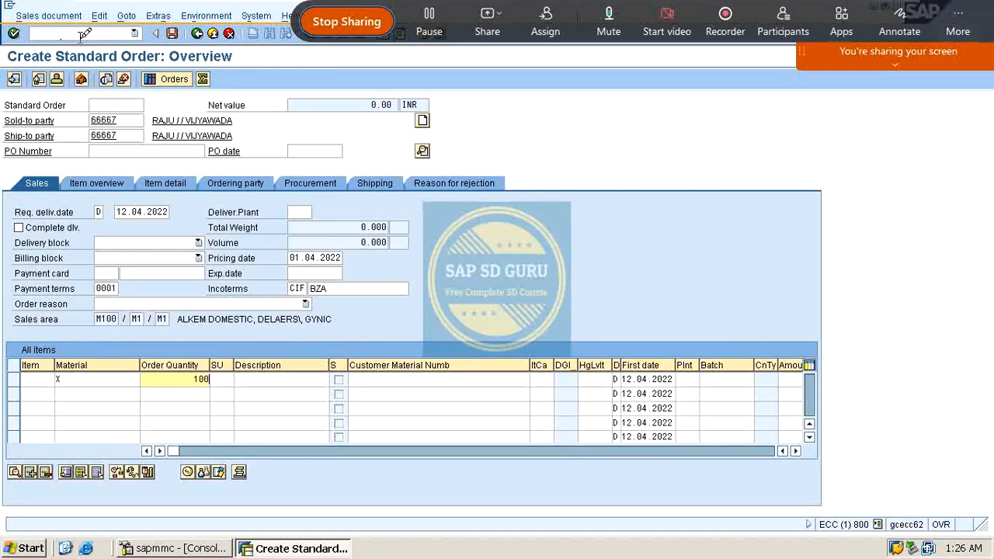
key("Return")
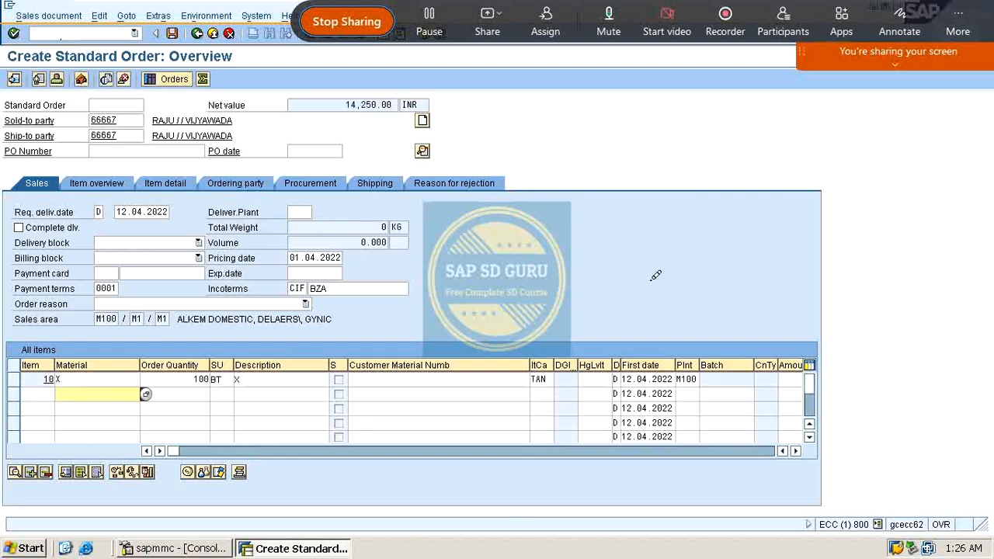
Check the base price in item 10's pricing conditions, then return to the order overview and check the order quantity
double_click(179, 378)
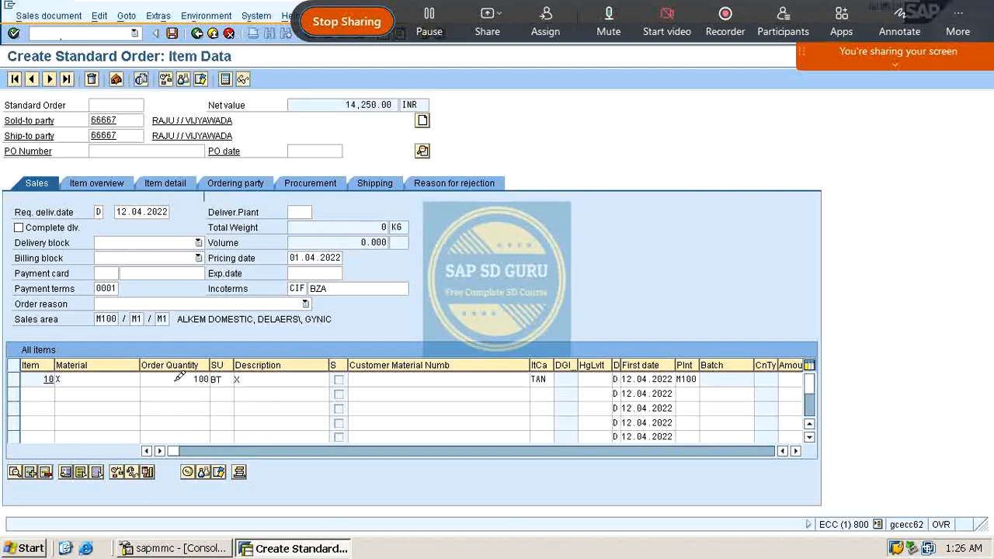
left_click(299, 152)
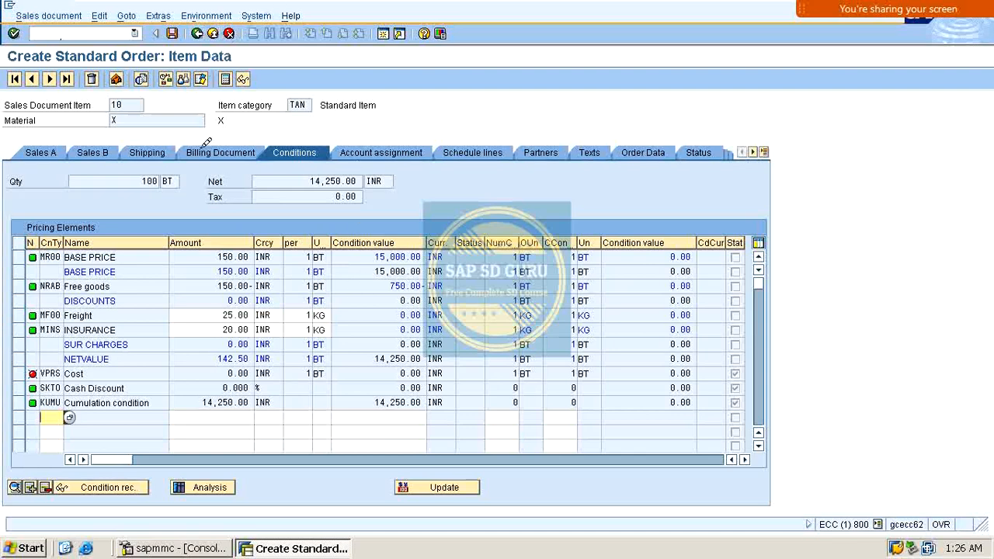
double_click(222, 256)
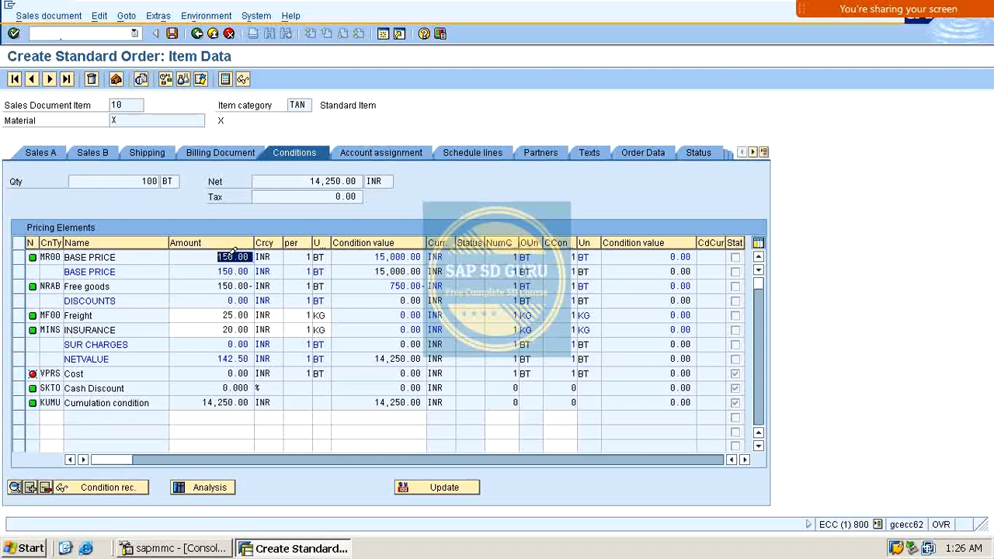
left_click(198, 34)
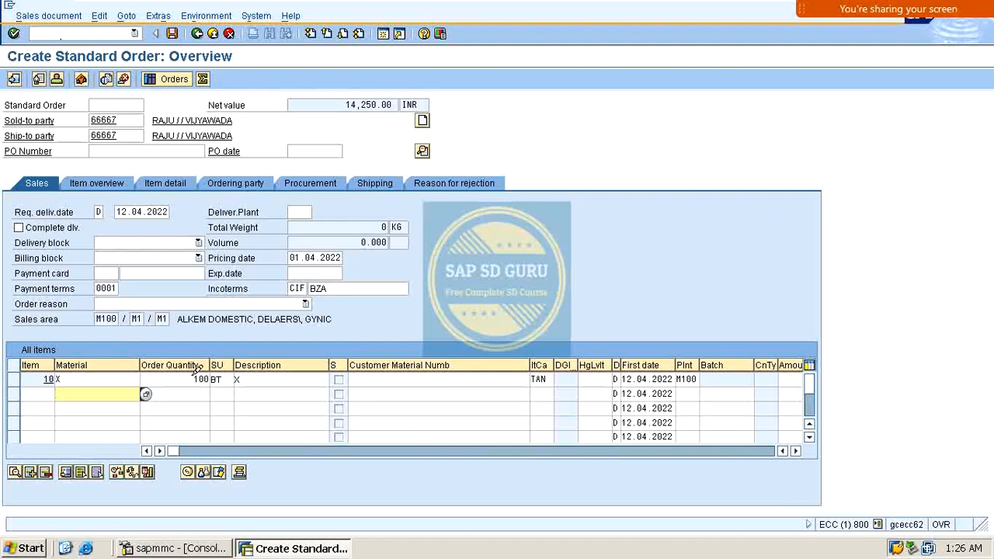
double_click(200, 379)
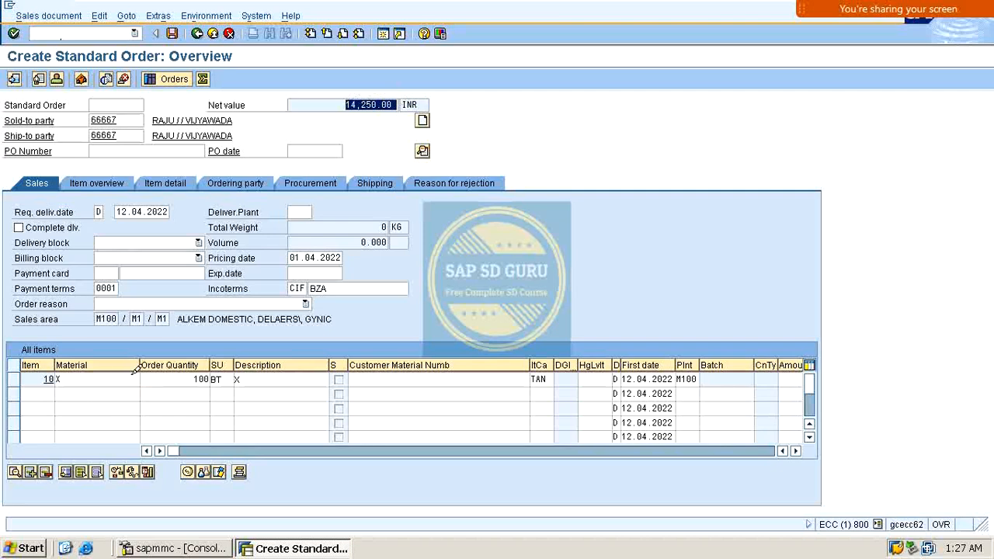
Reopen item 10's pricing conditions and examine the amount and condition value of the NRAB free goods line
left_click(126, 378)
double_click(126, 378)
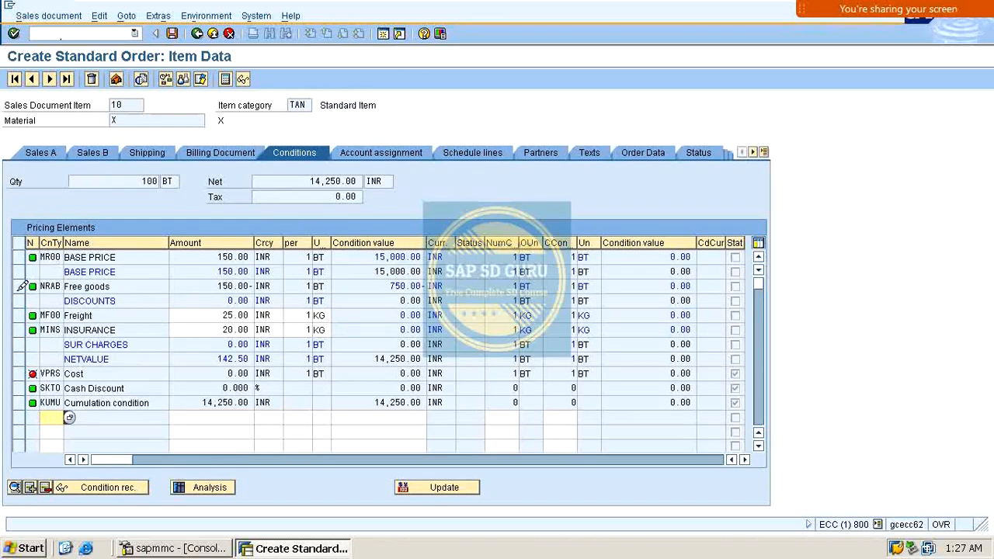
double_click(51, 286)
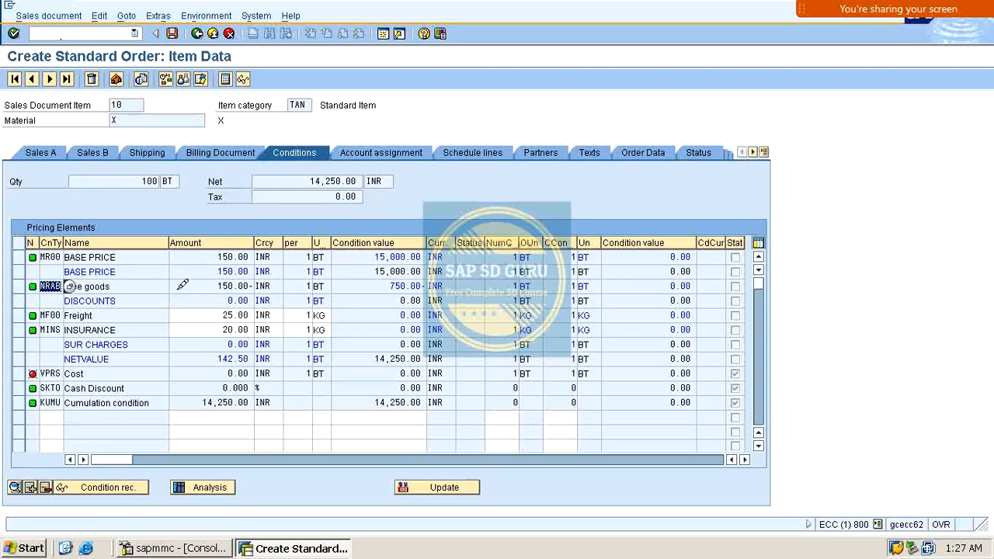
double_click(220, 284)
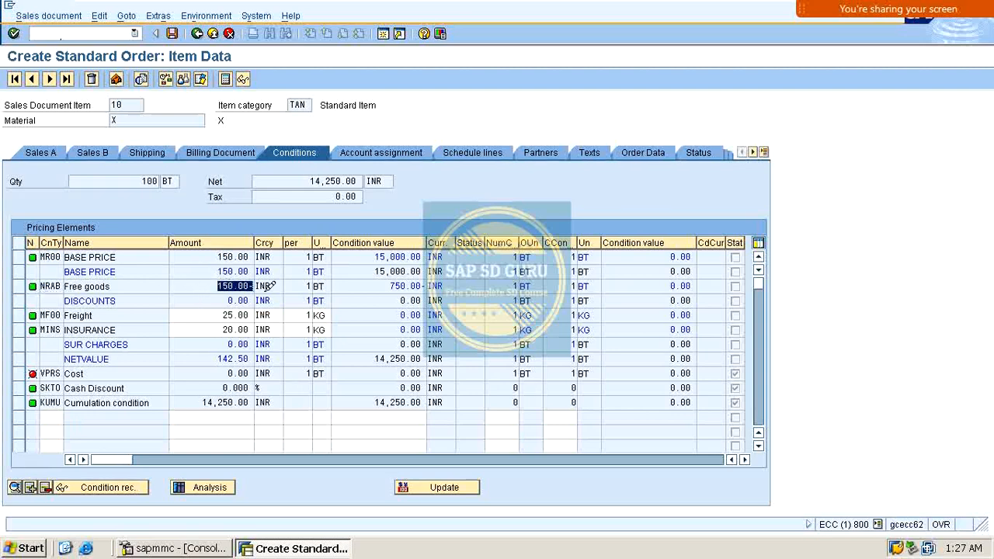
double_click(398, 283)
left_click(377, 283)
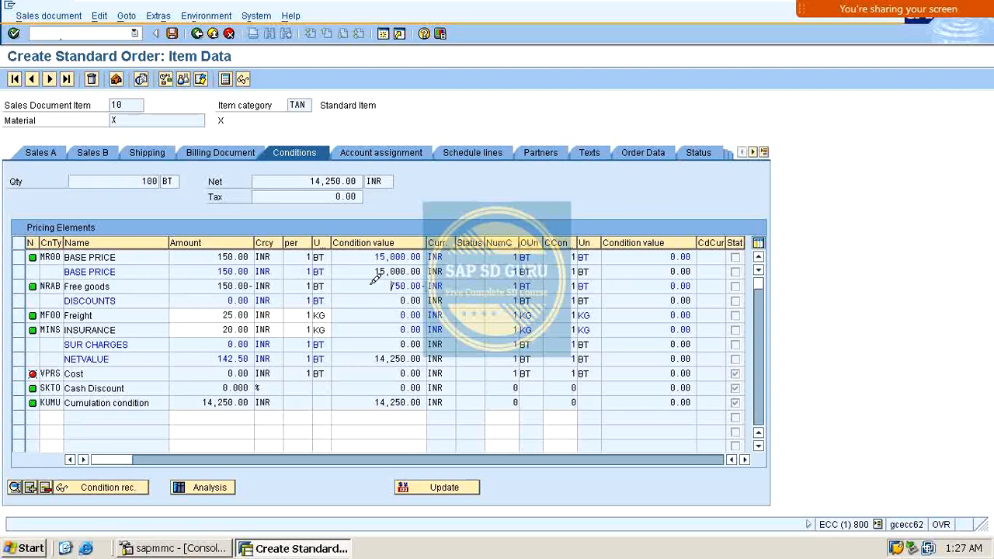
double_click(373, 284)
Compare the MR00 and NRAB condition values with the item's net value, then return to the order overview
double_click(380, 257)
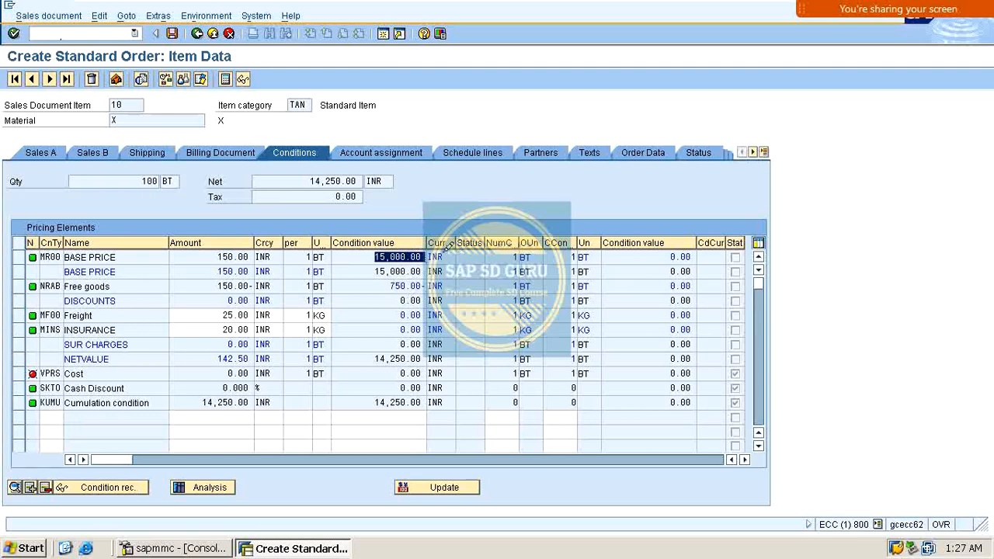
left_click(377, 260)
double_click(392, 284)
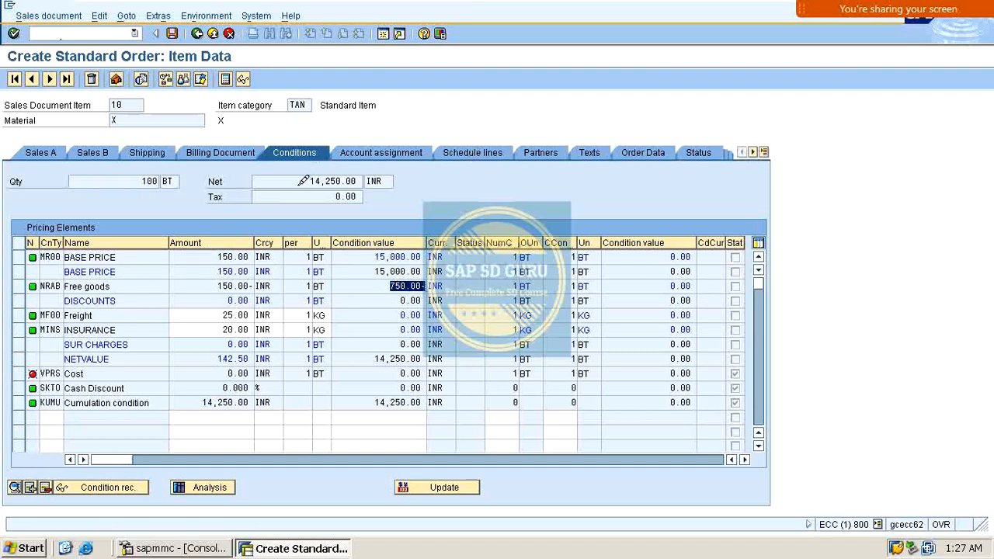
double_click(303, 180)
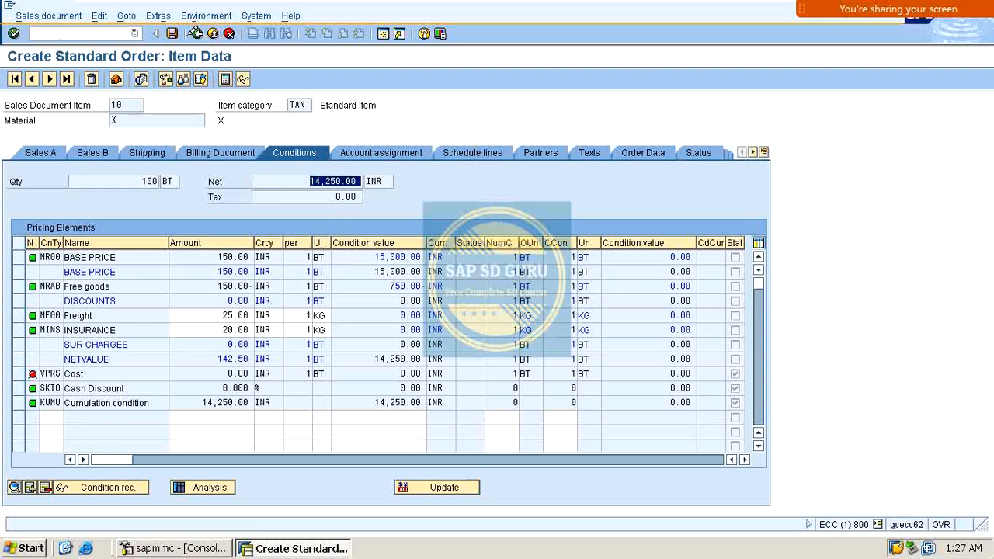
left_click(196, 34)
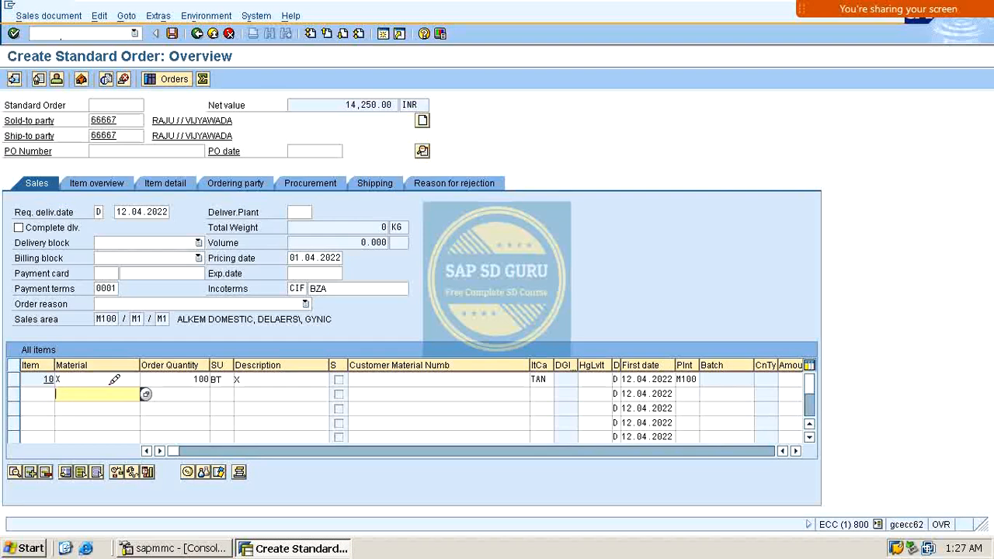
left_click(47, 393)
left_click(68, 391)
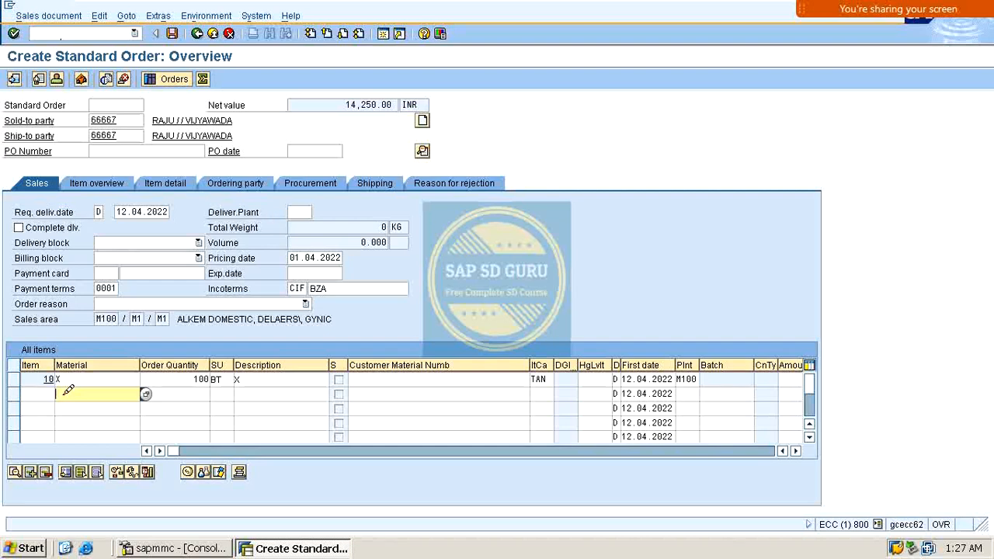